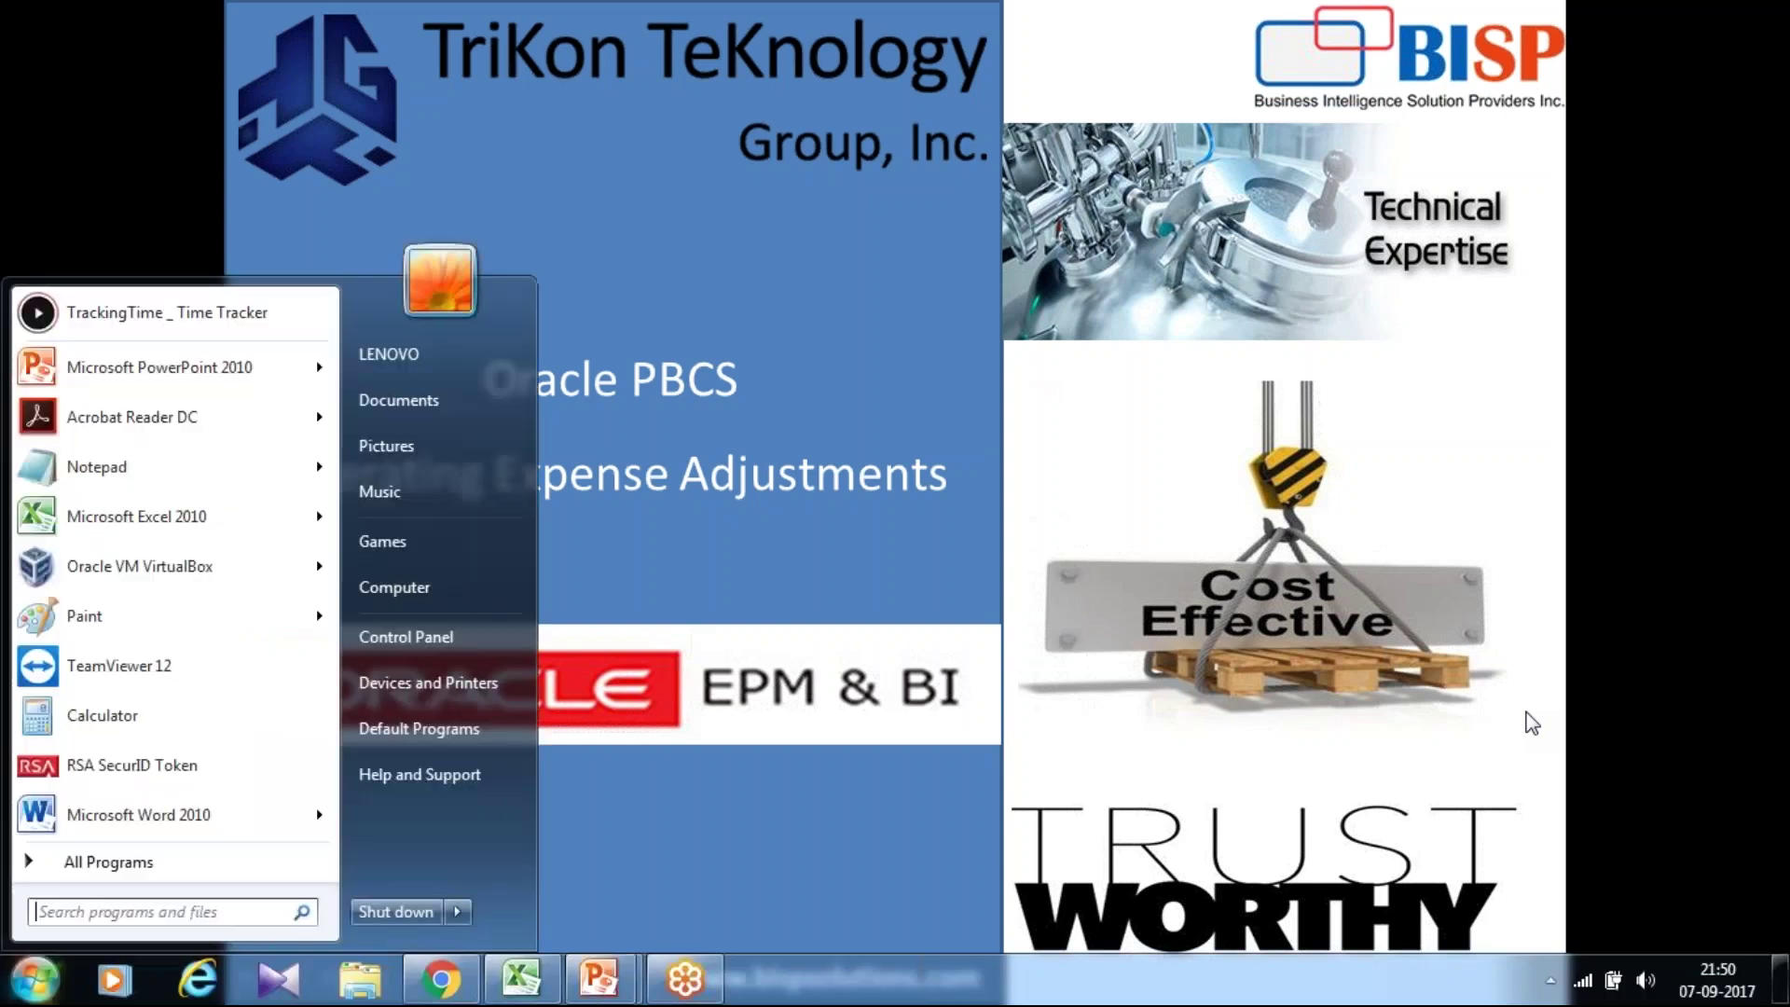
Switch from the PowerPoint title slide to the Adjustment_Case_Study workbook in Excel.
{"action": "left_click", "coordinate": [508, 977]}
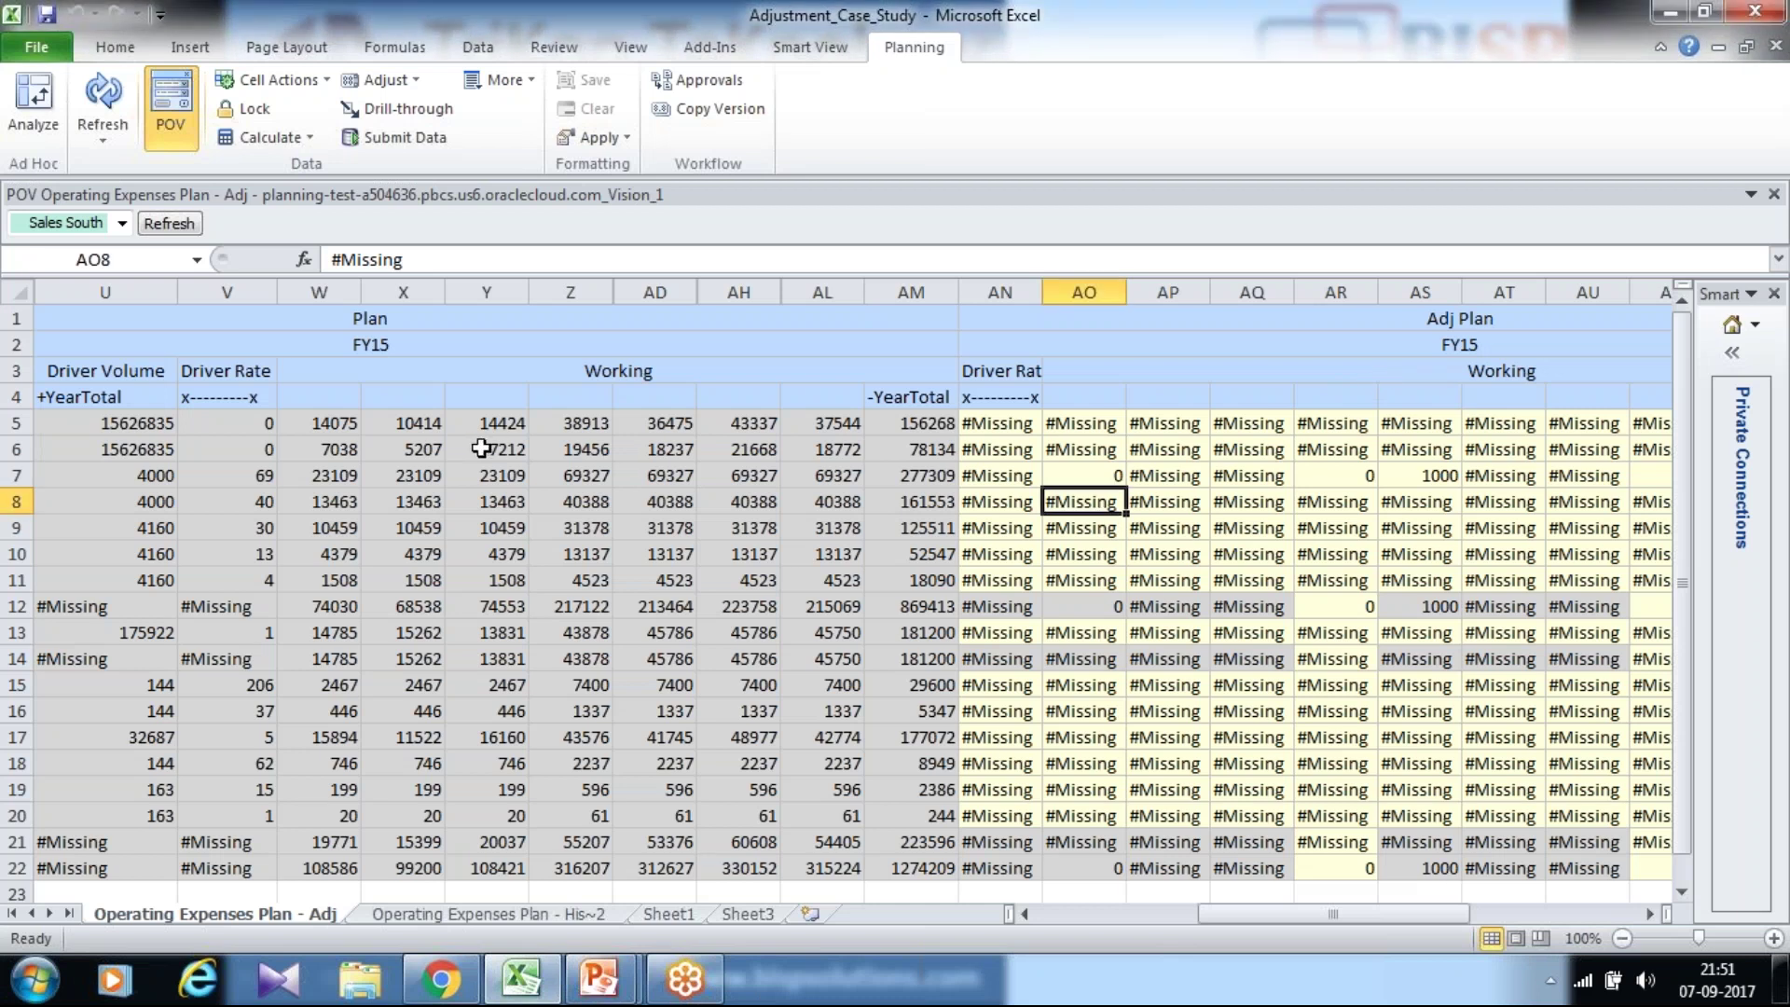
{"action": "left_click_drag", "start_coordinate": [1214, 912], "coordinate": [1072, 937]}
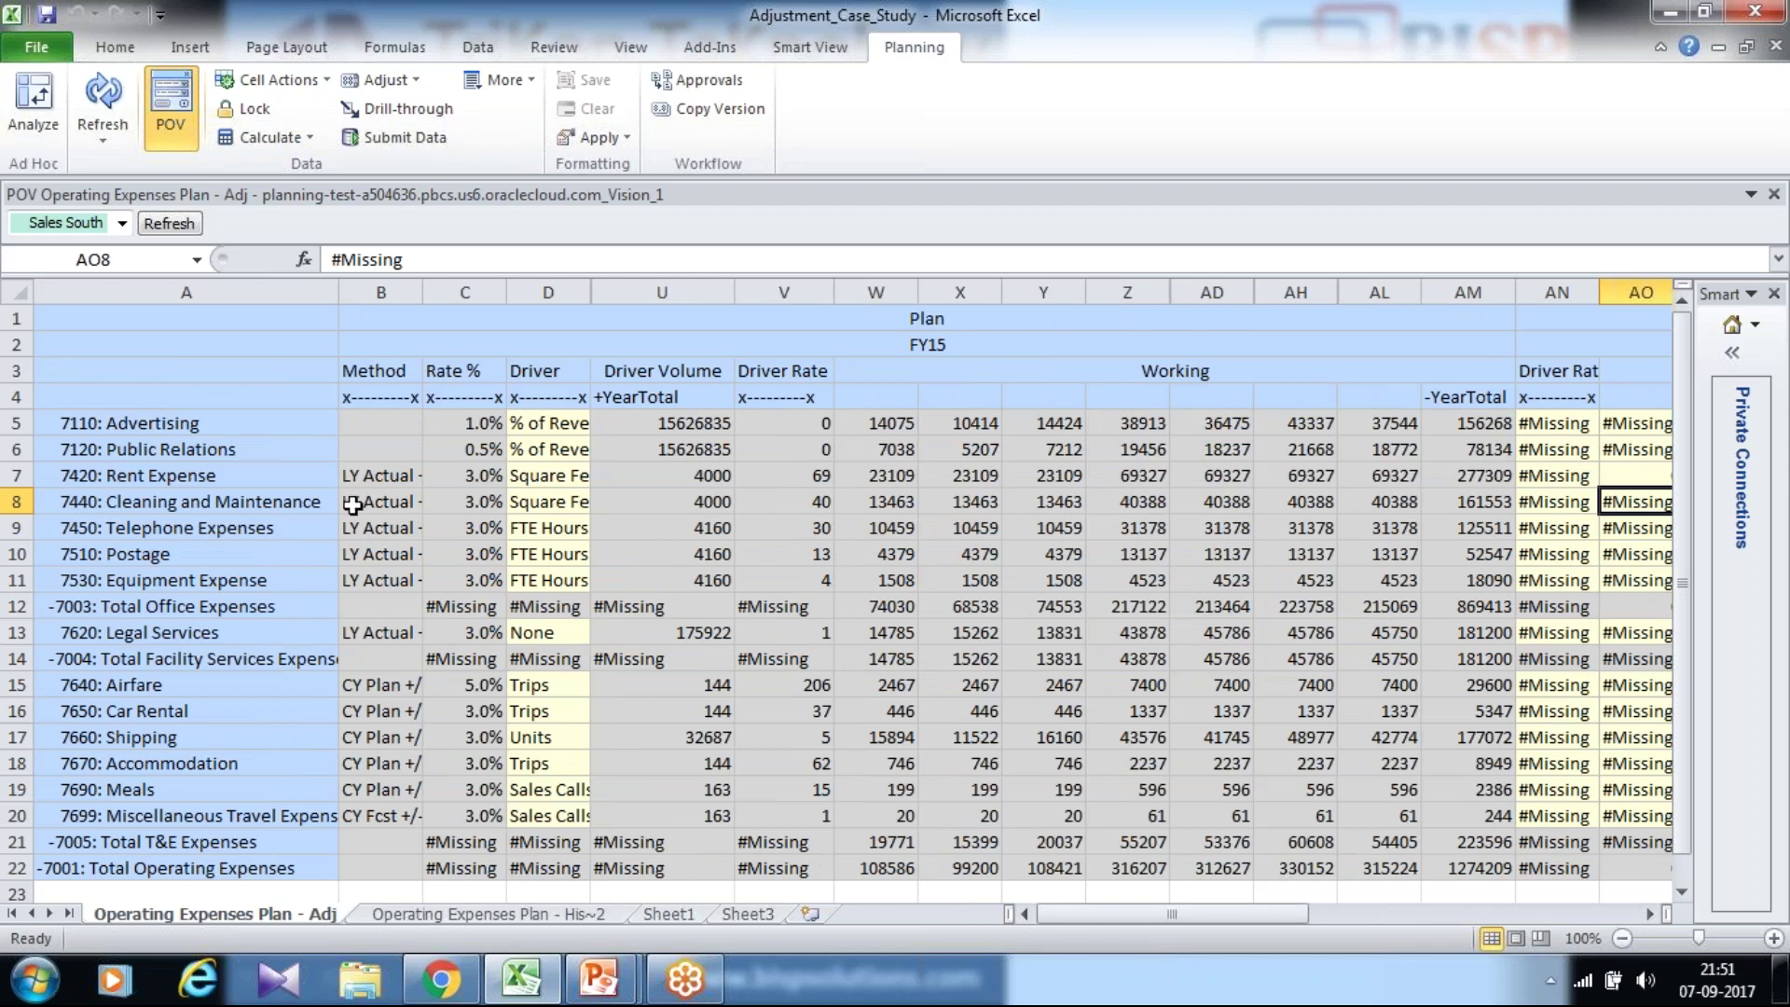
{"action": "left_click_drag", "start_coordinate": [177, 428], "coordinate": [131, 869]}
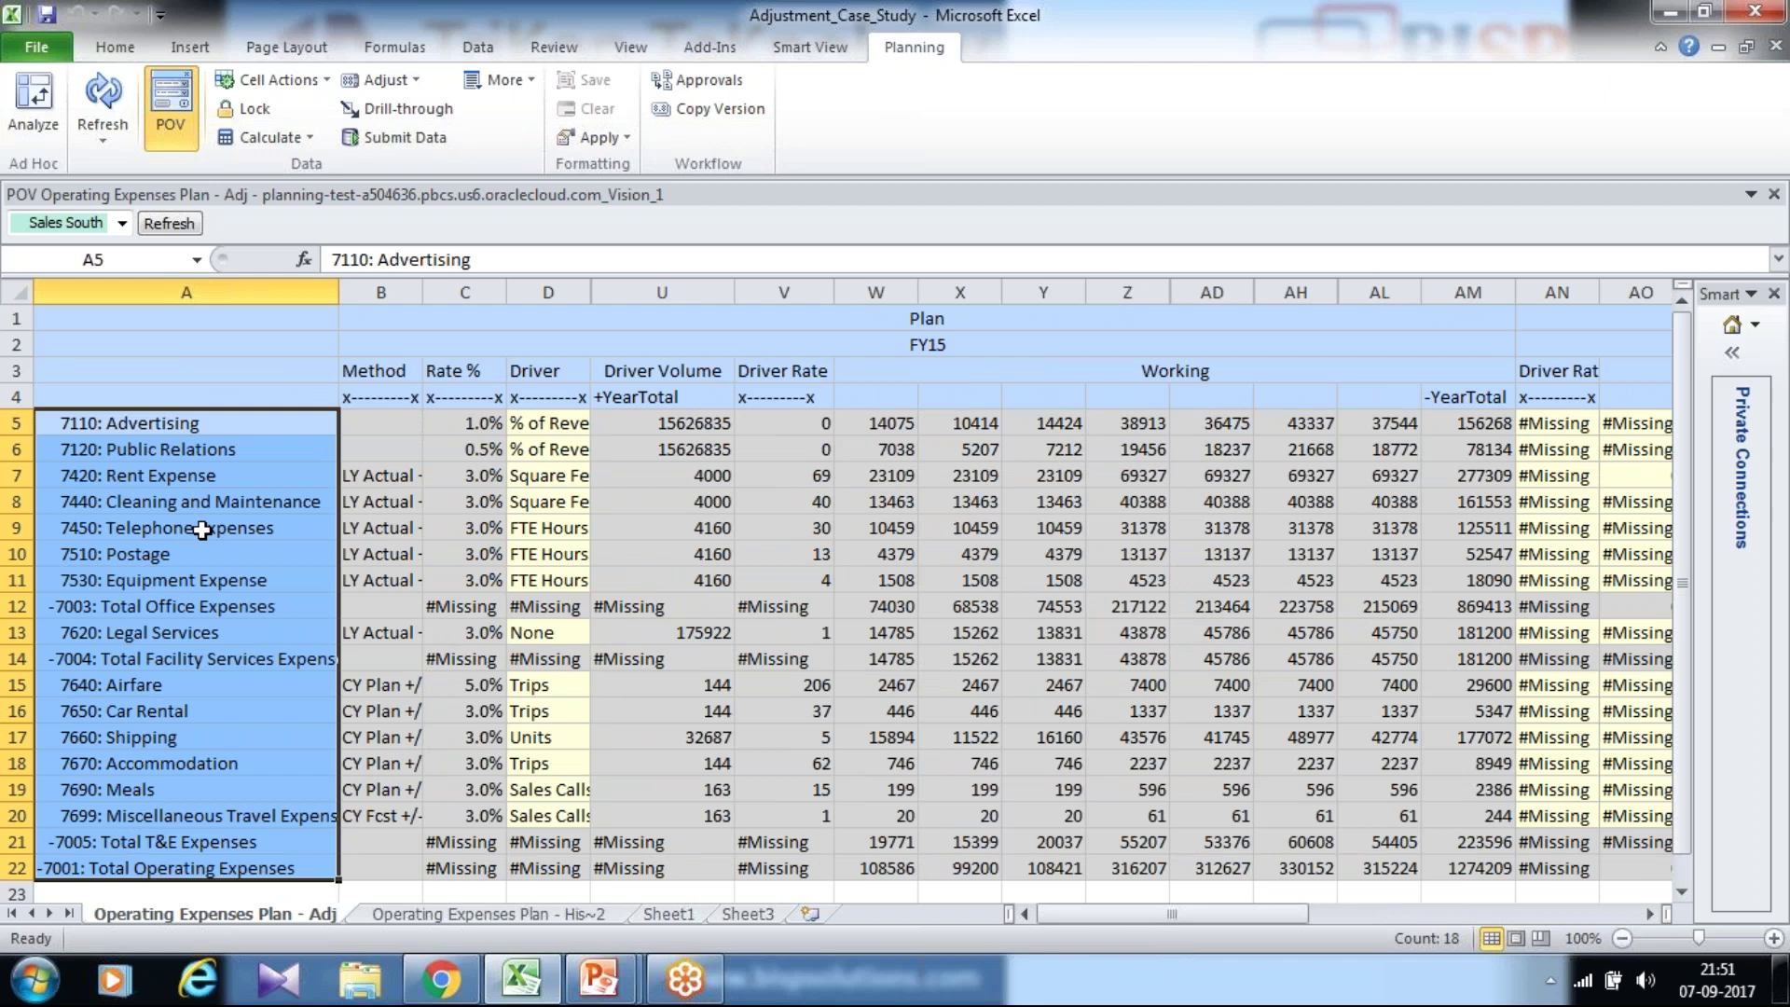
{"action": "left_click", "coordinate": [1172, 373]}
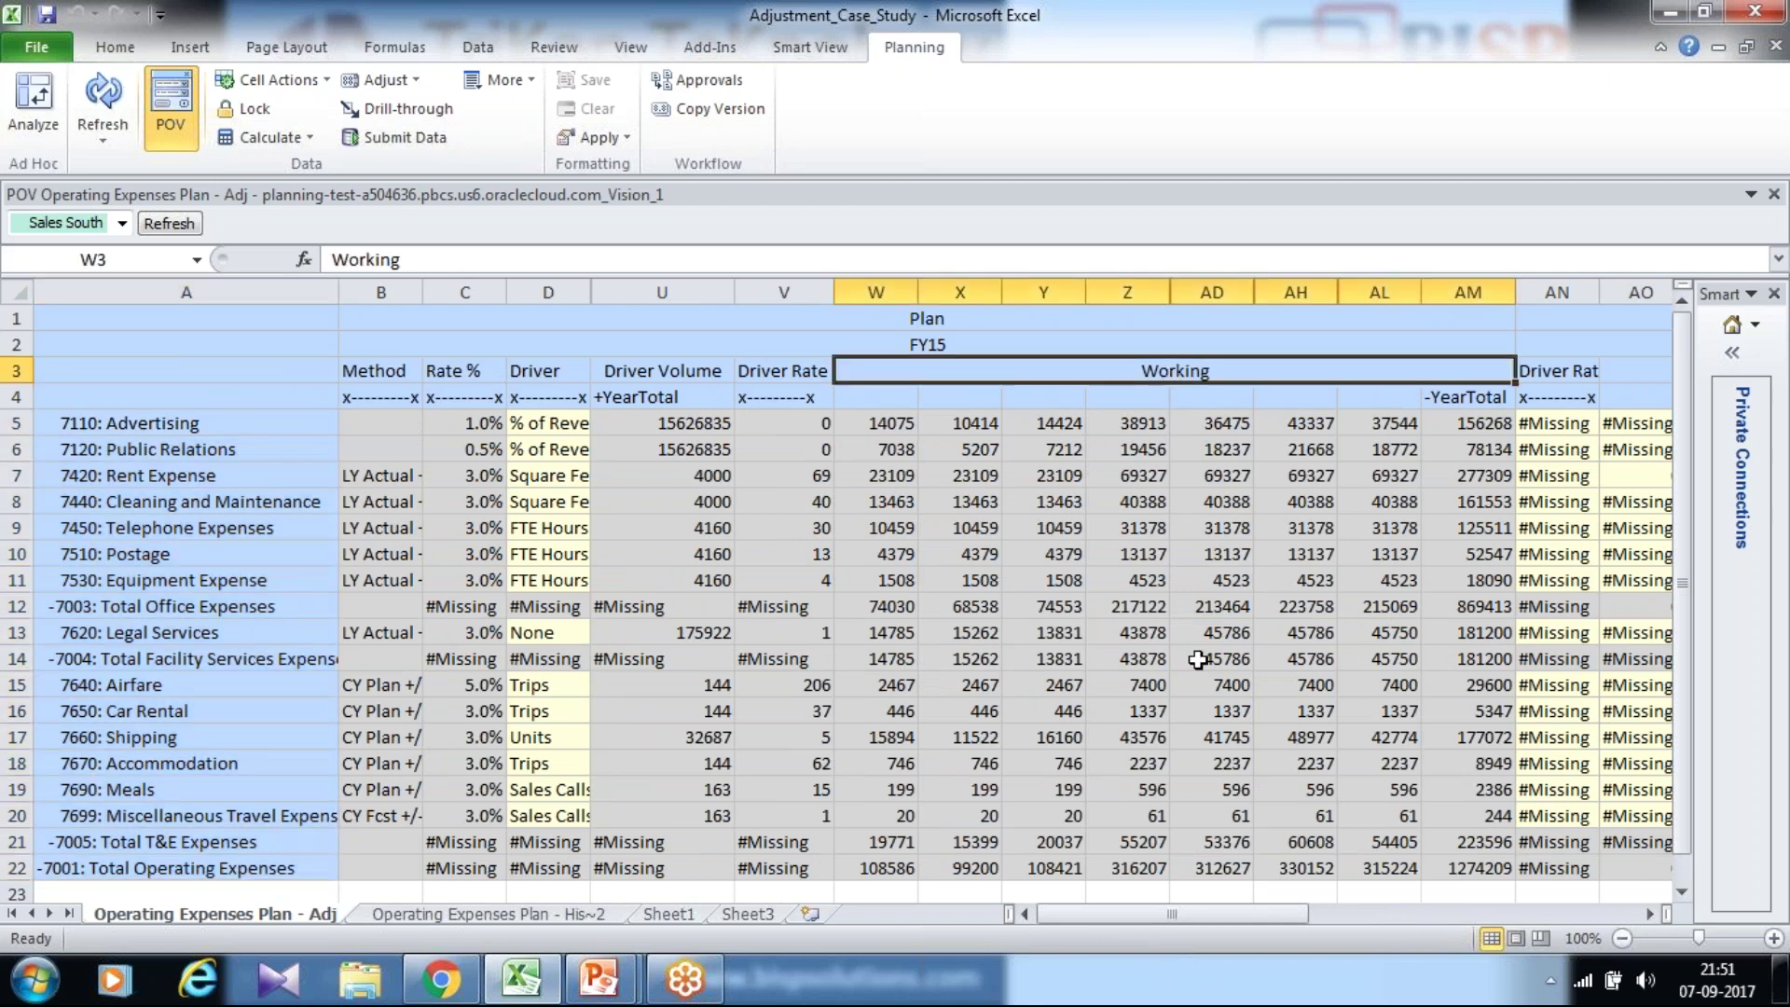
{"action": "left_click", "coordinate": [982, 323]}
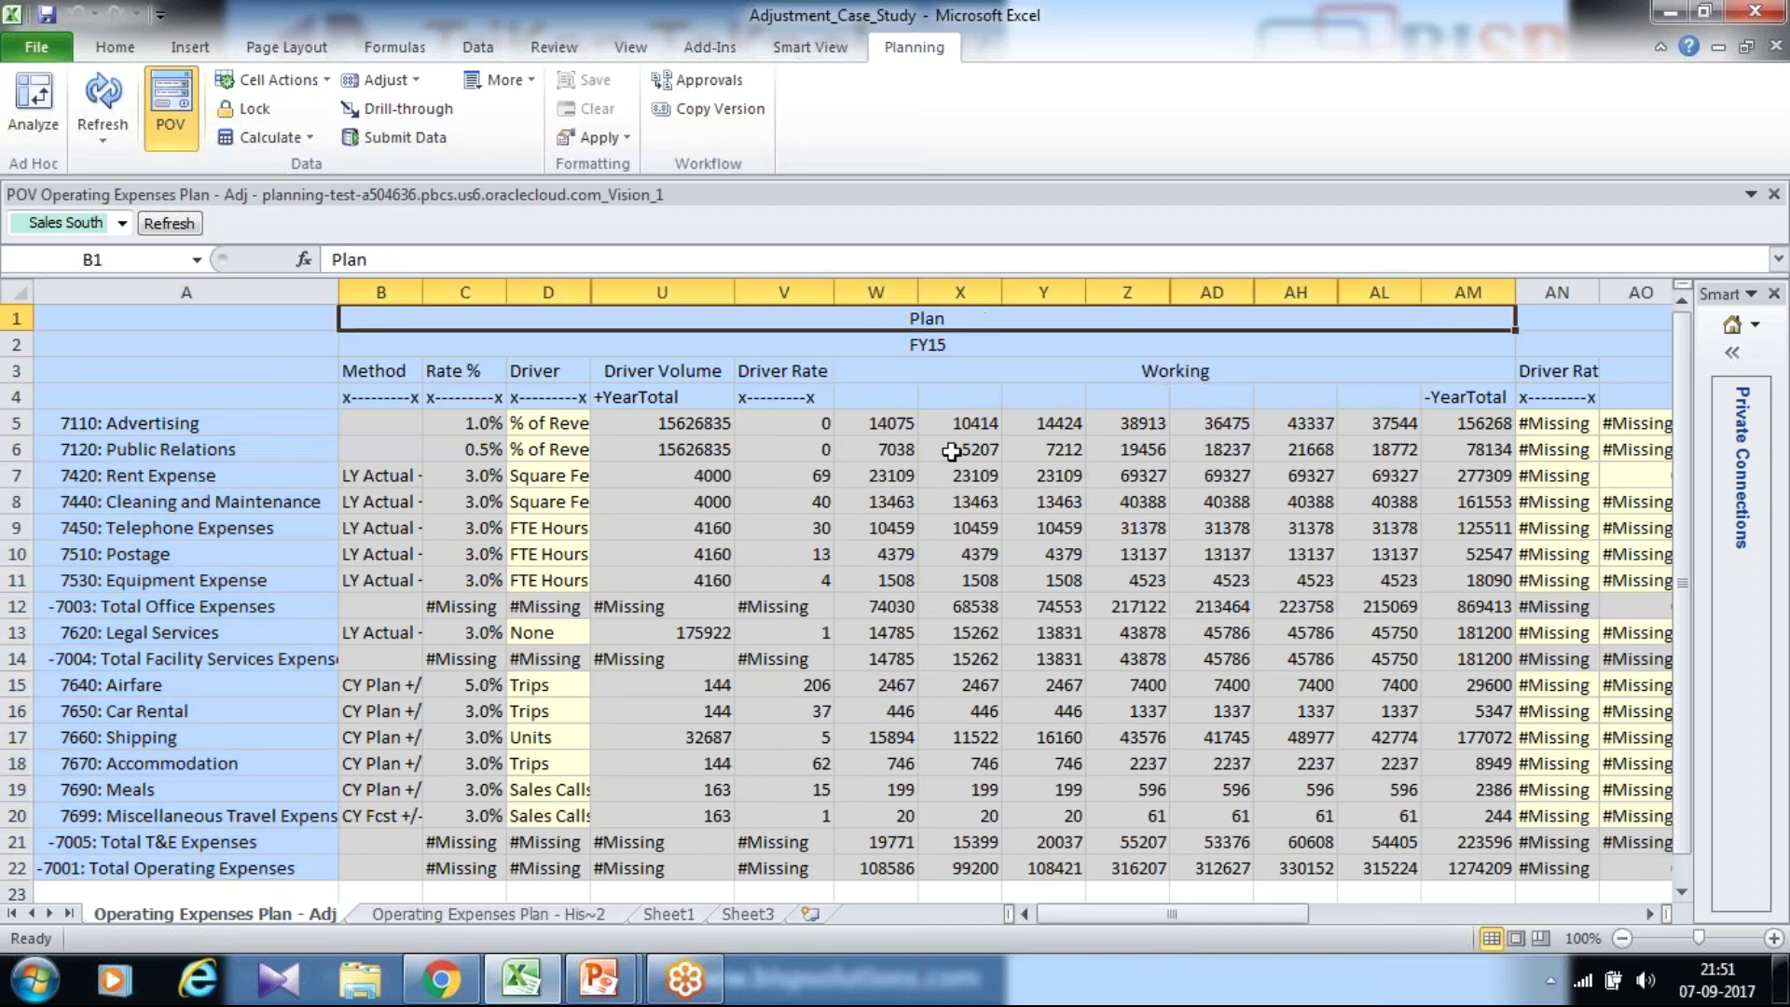
{"action": "left_click_drag", "start_coordinate": [892, 430], "coordinate": [1309, 617]}
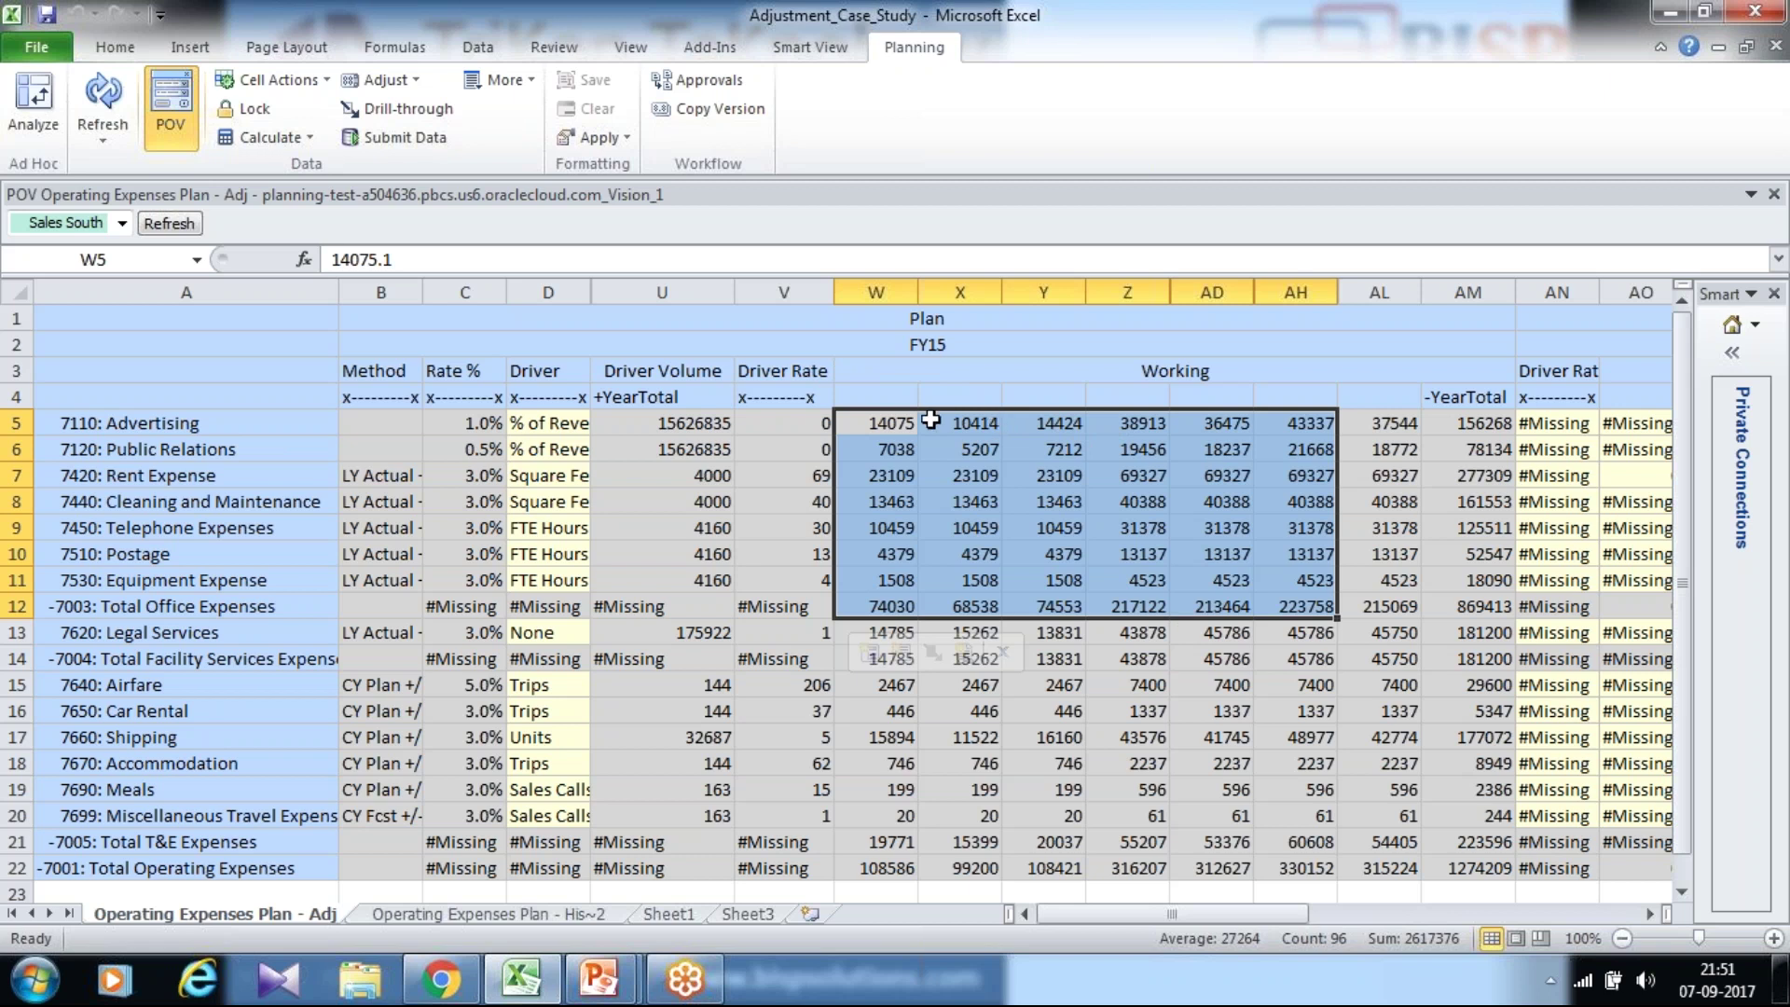
{"action": "left_click_drag", "start_coordinate": [1172, 911], "coordinate": [1205, 910]}
{"action": "left_click", "coordinate": [1473, 320]}
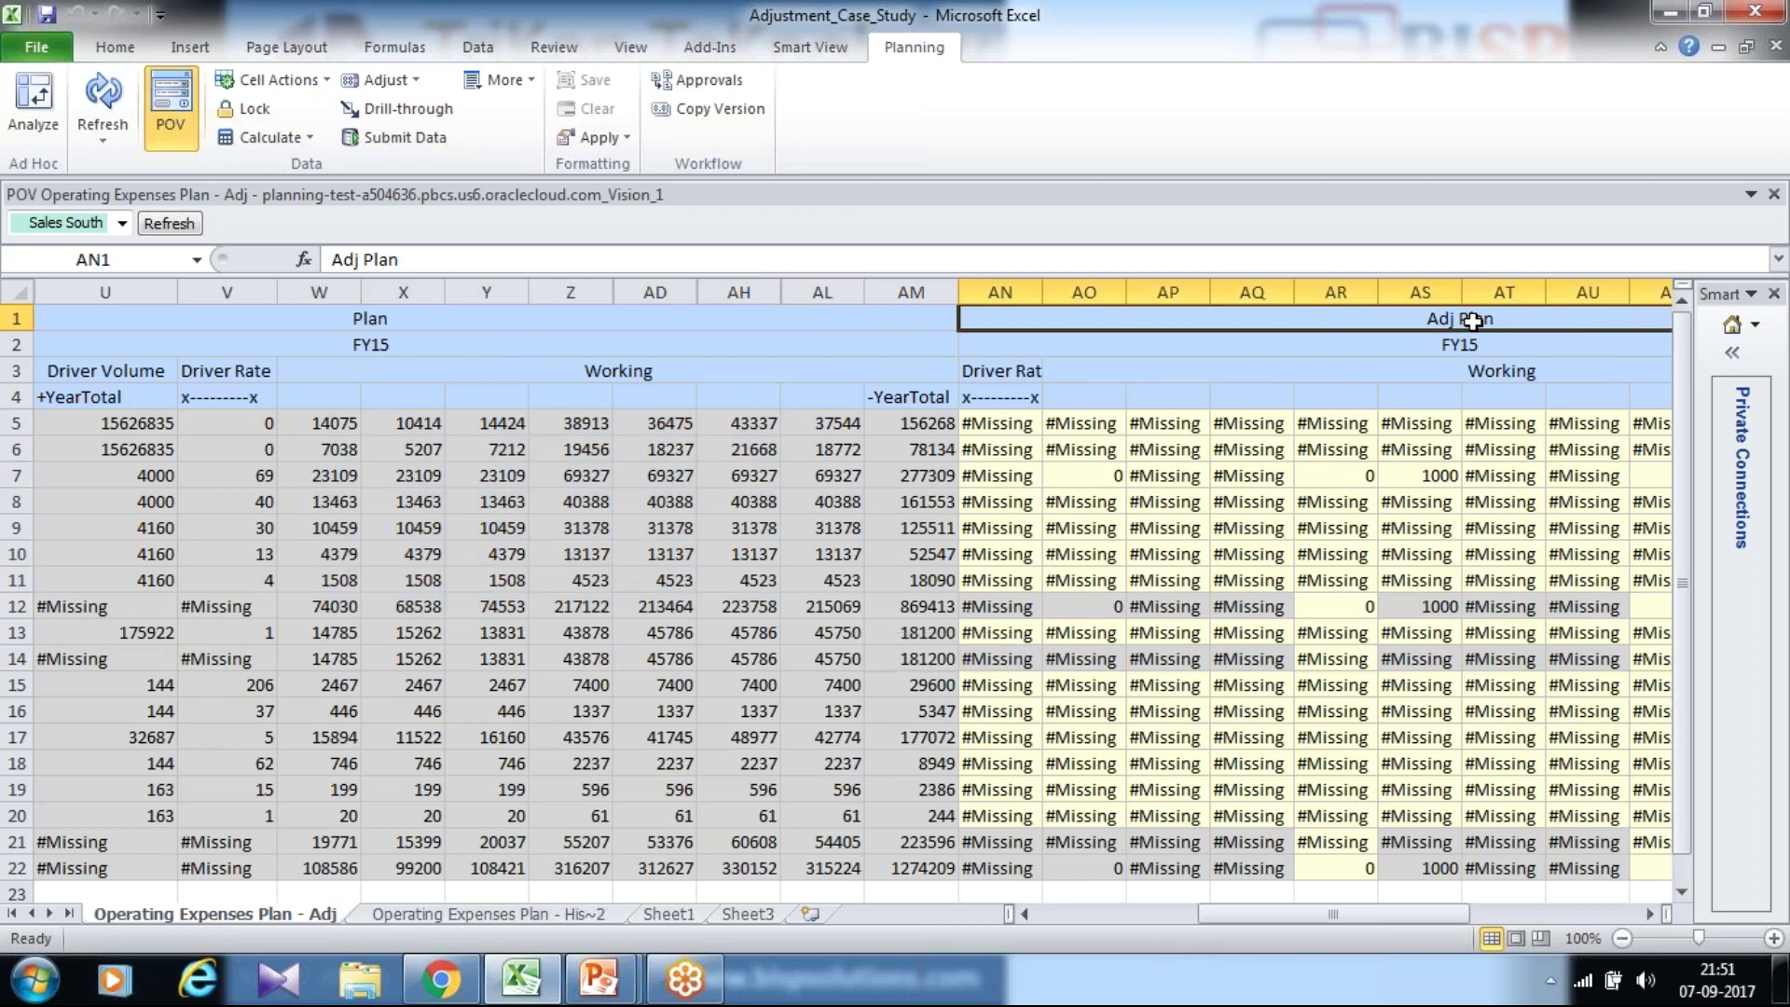
{"action": "left_click", "coordinate": [1119, 475]}
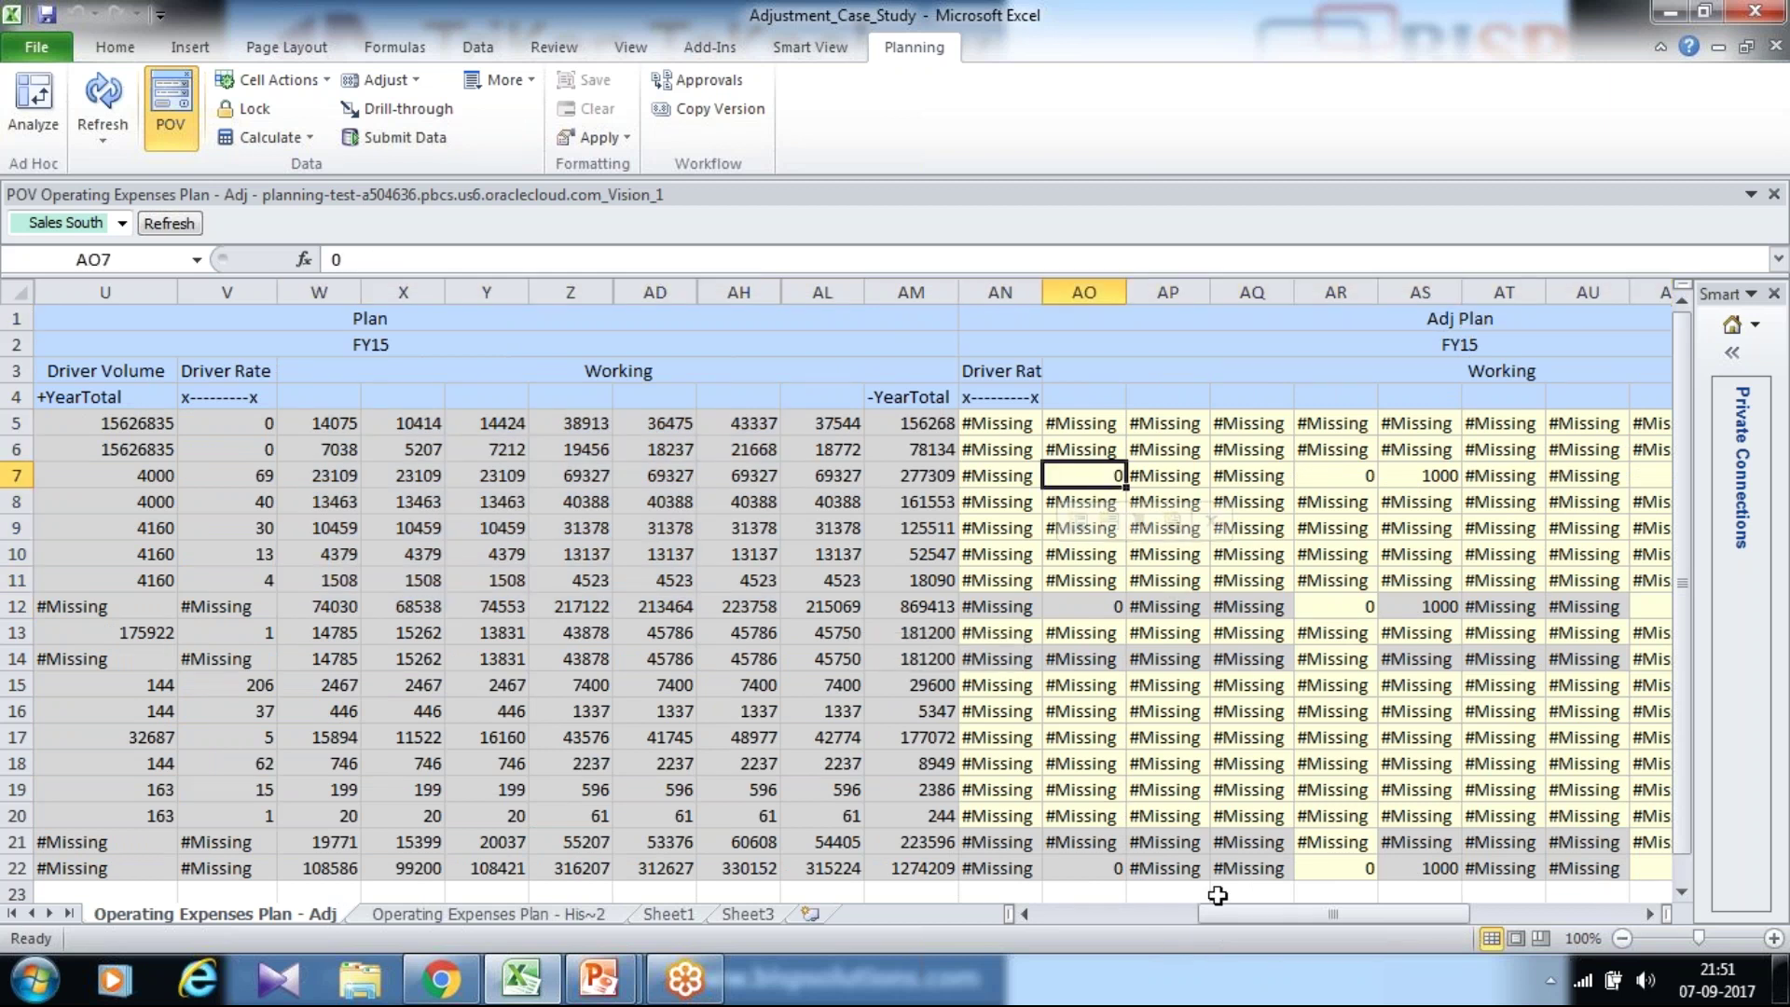
{"action": "left_click_drag", "start_coordinate": [1238, 917], "coordinate": [1104, 921]}
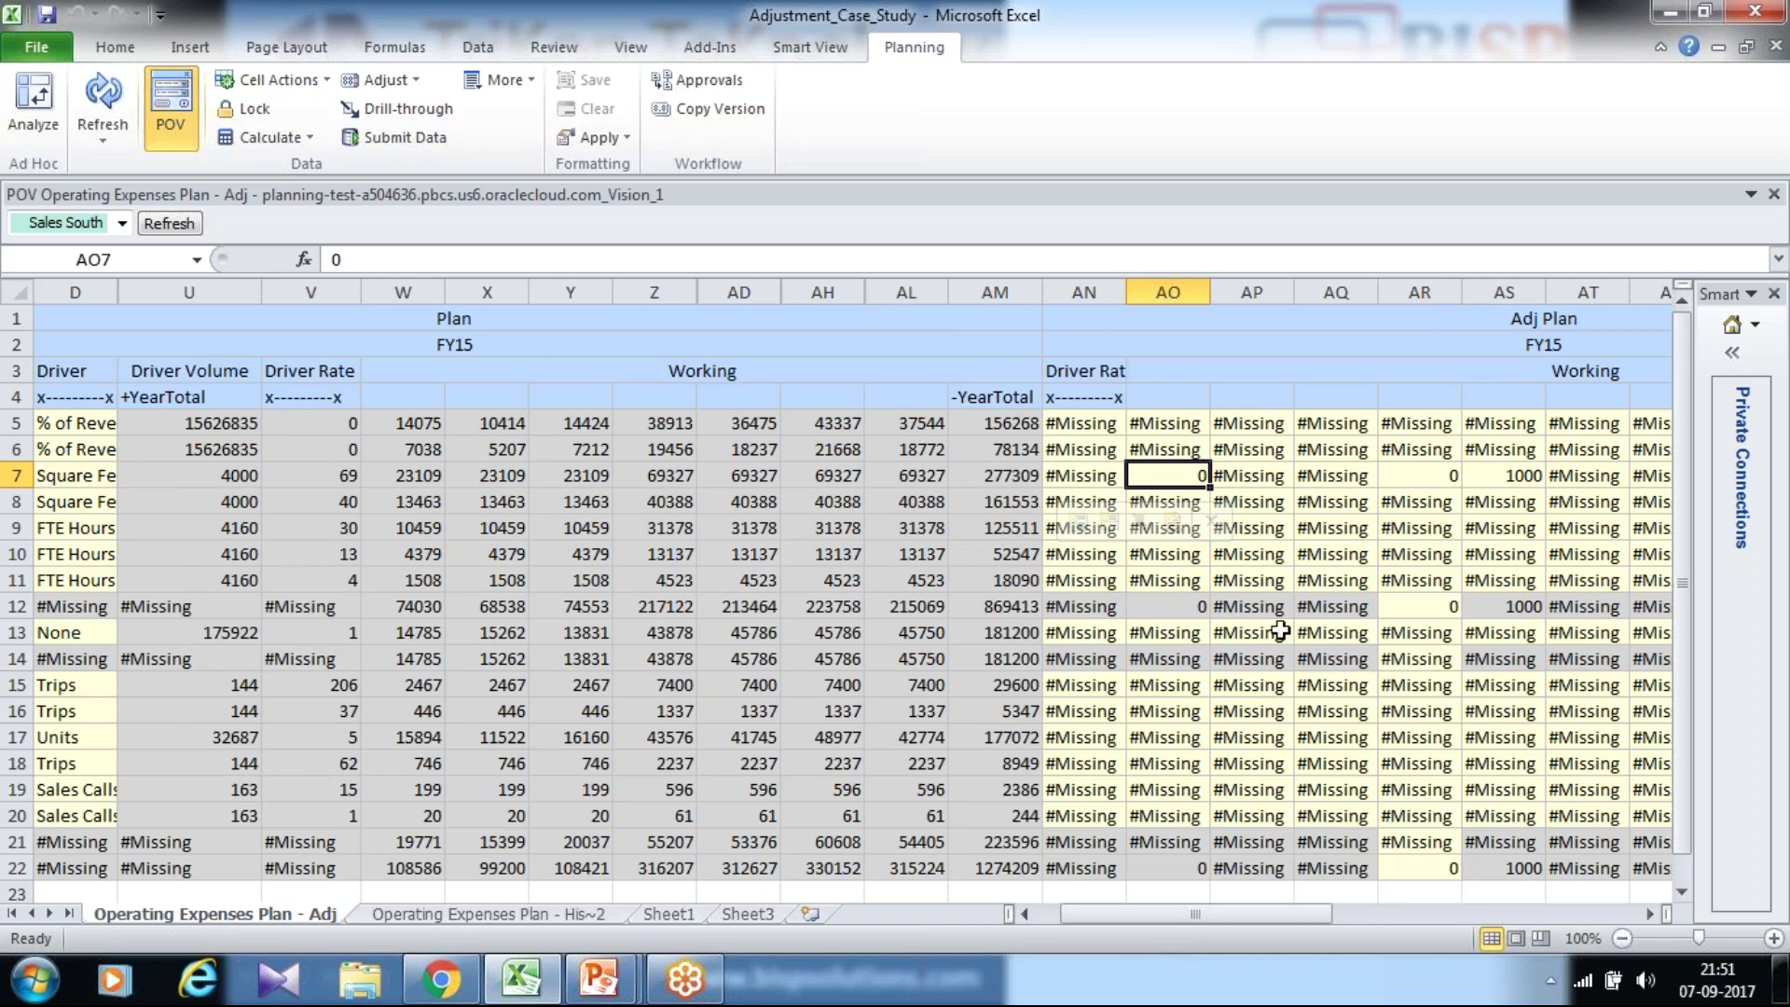
{"action": "left_click_drag", "start_coordinate": [1184, 919], "coordinate": [1512, 910]}
{"action": "left_click", "coordinate": [1258, 321]}
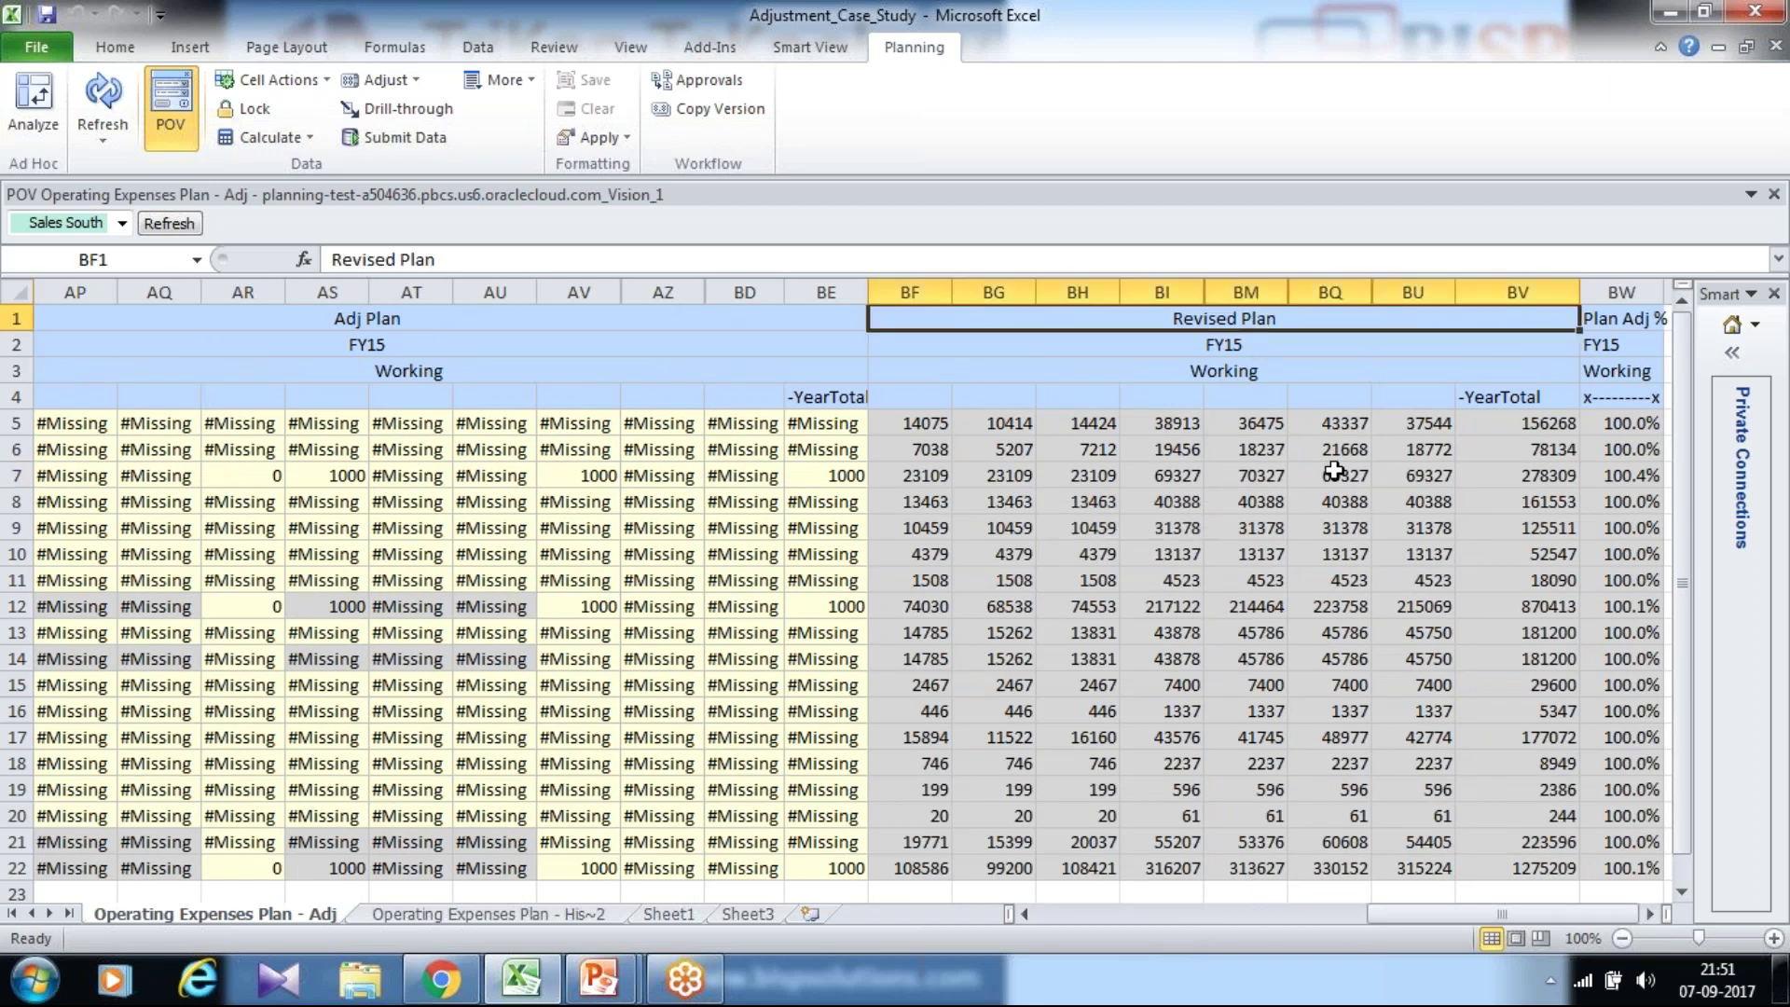
{"action": "left_click_drag", "start_coordinate": [1421, 919], "coordinate": [1091, 935]}
{"action": "left_click", "coordinate": [246, 484]}
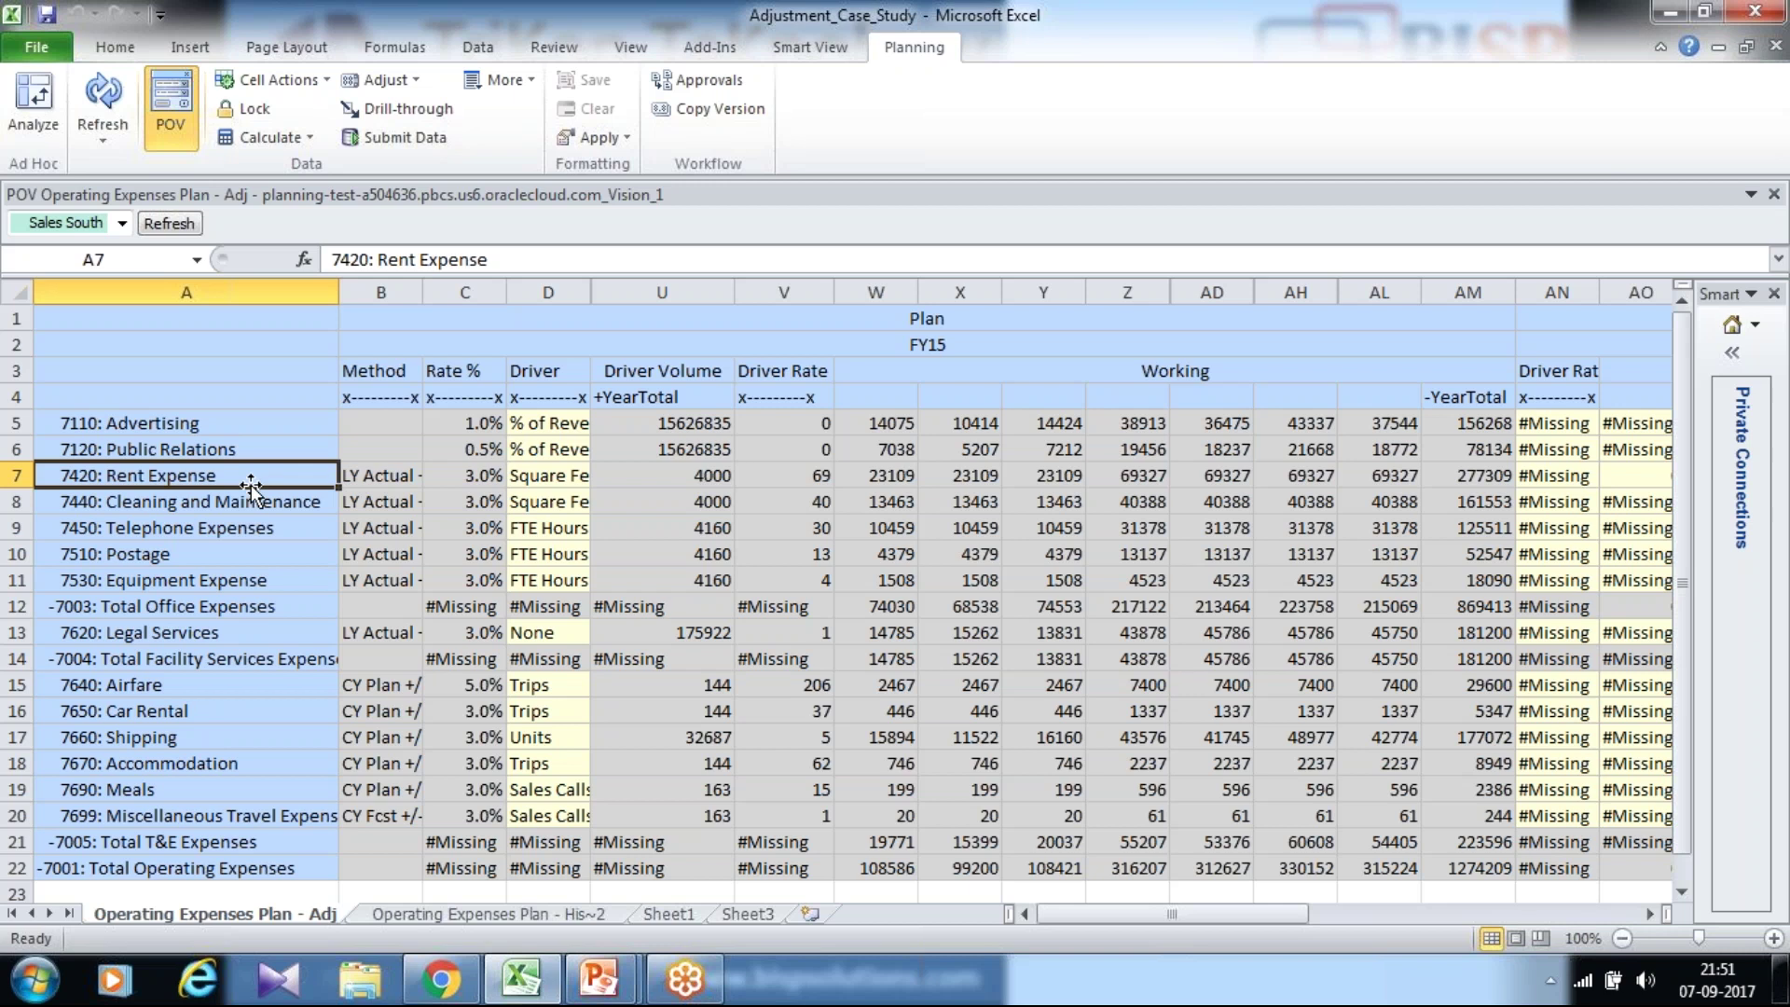
{"action": "left_click", "coordinate": [876, 477]}
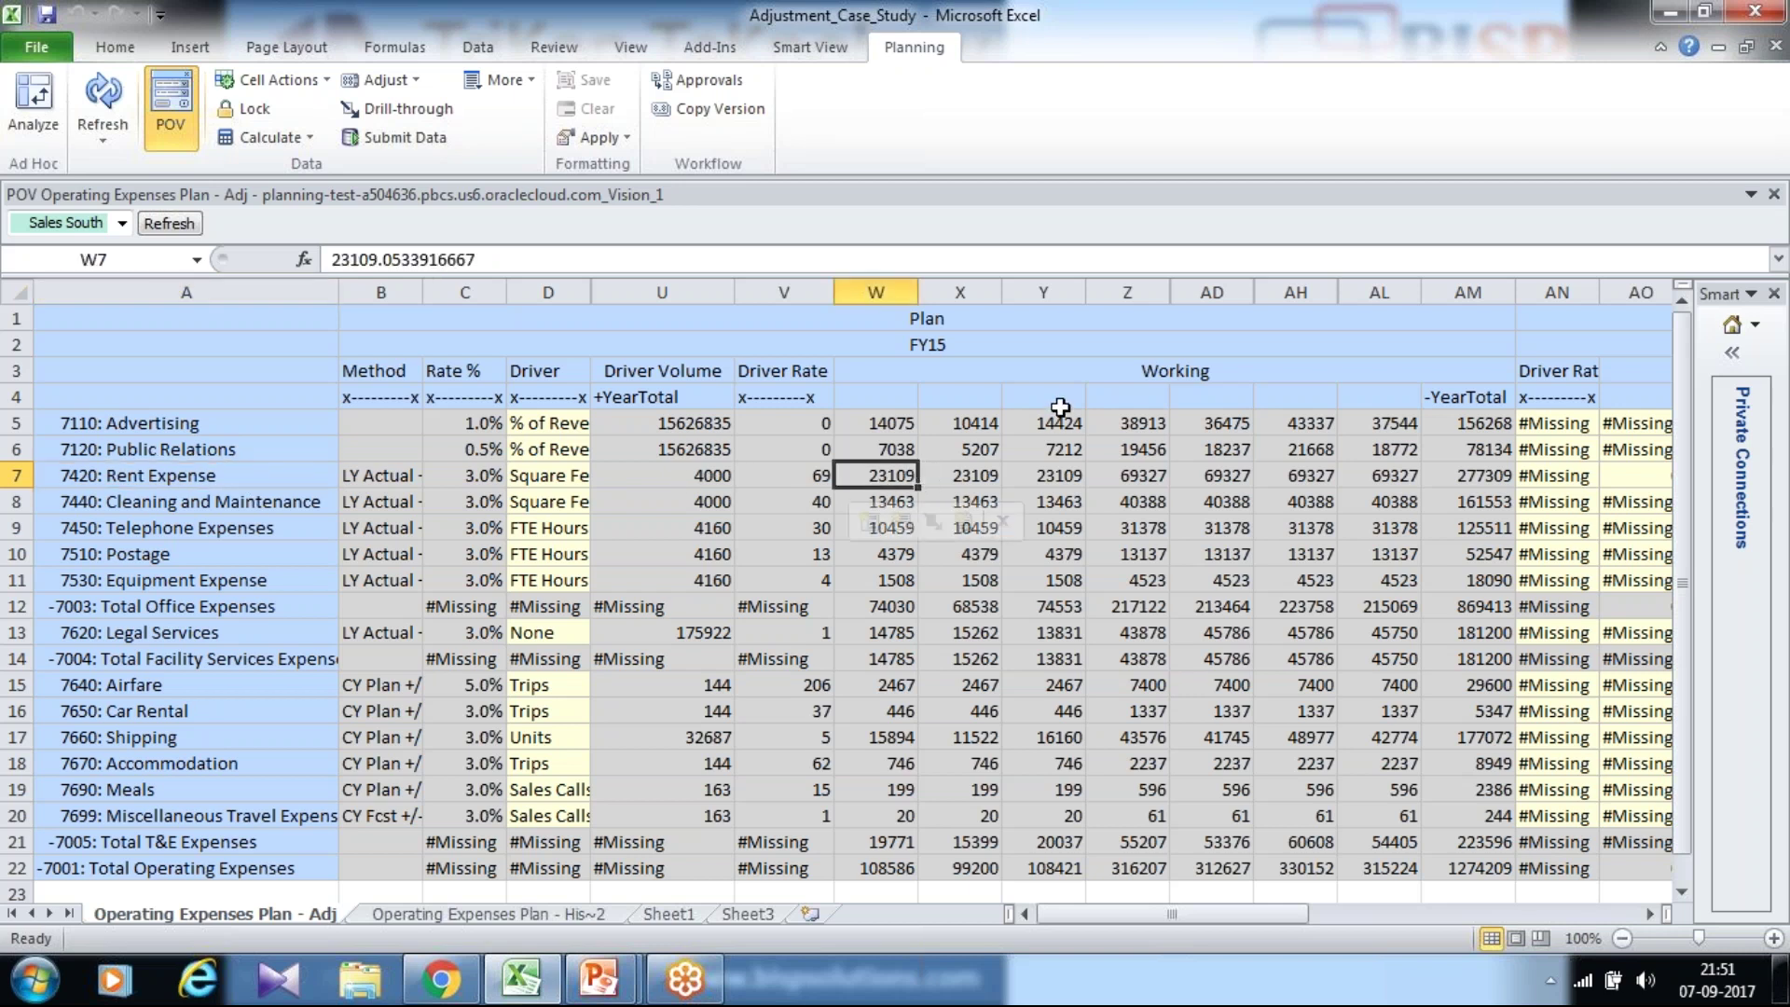
{"action": "left_click", "coordinate": [200, 473]}
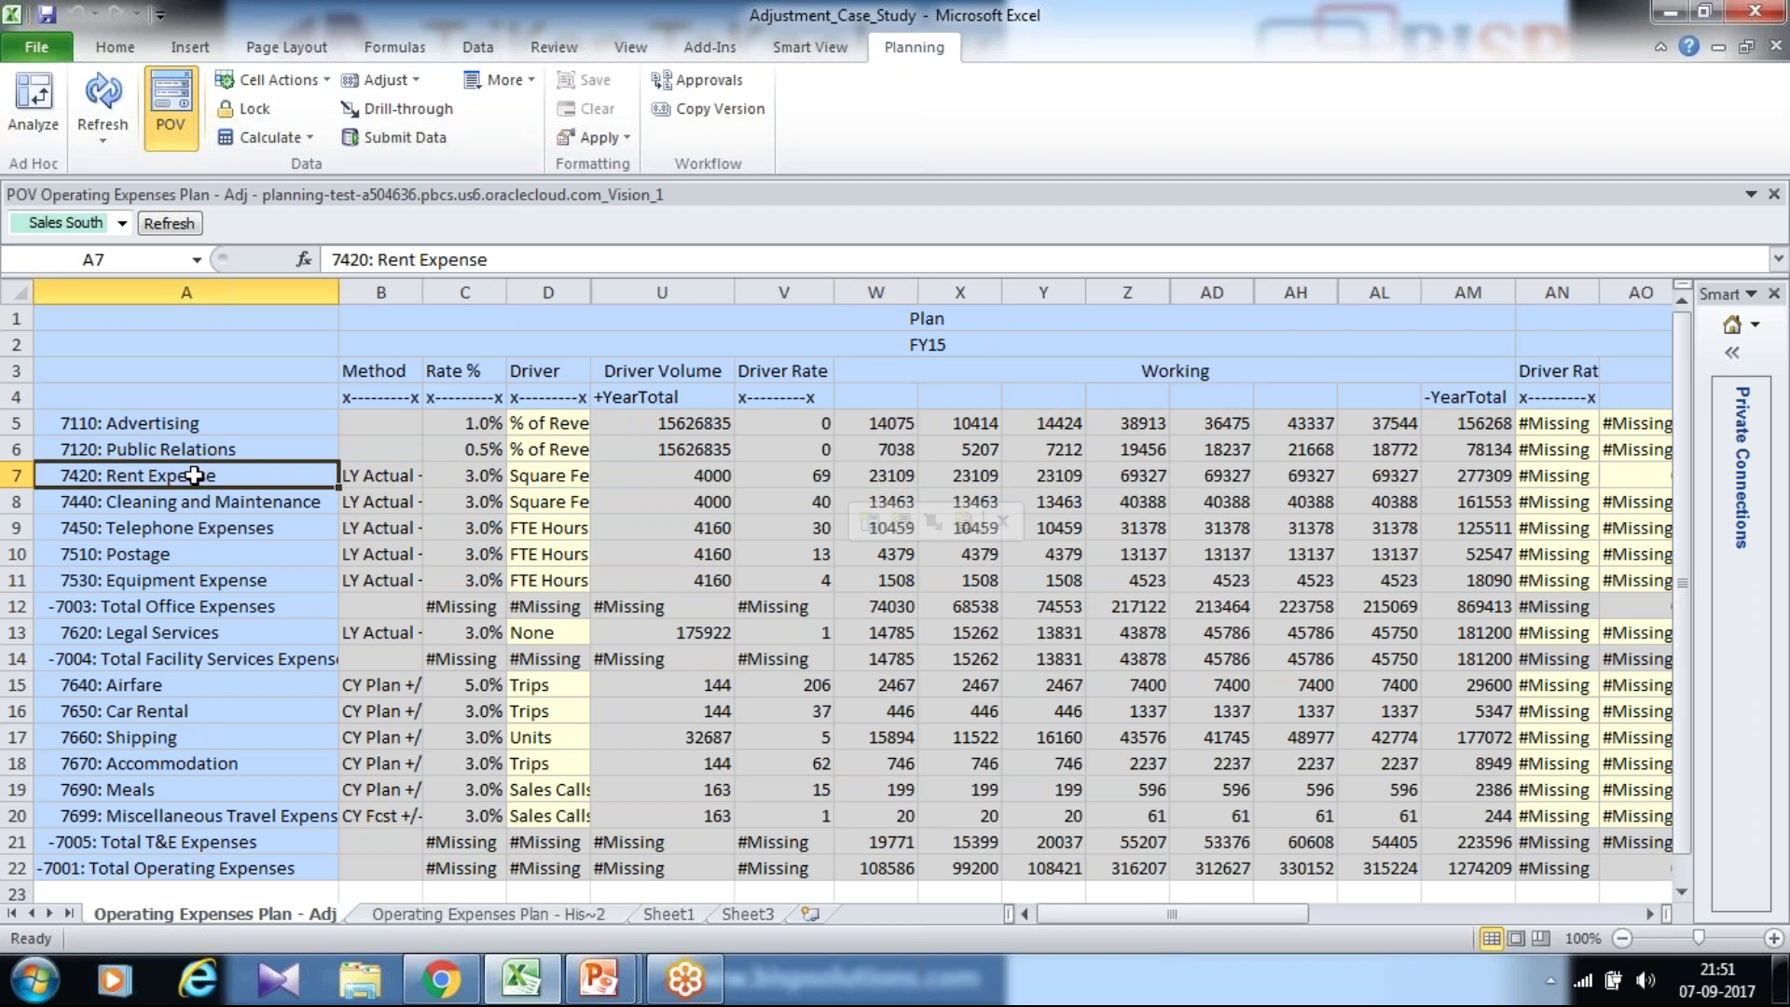
{"action": "left_click", "coordinate": [893, 479]}
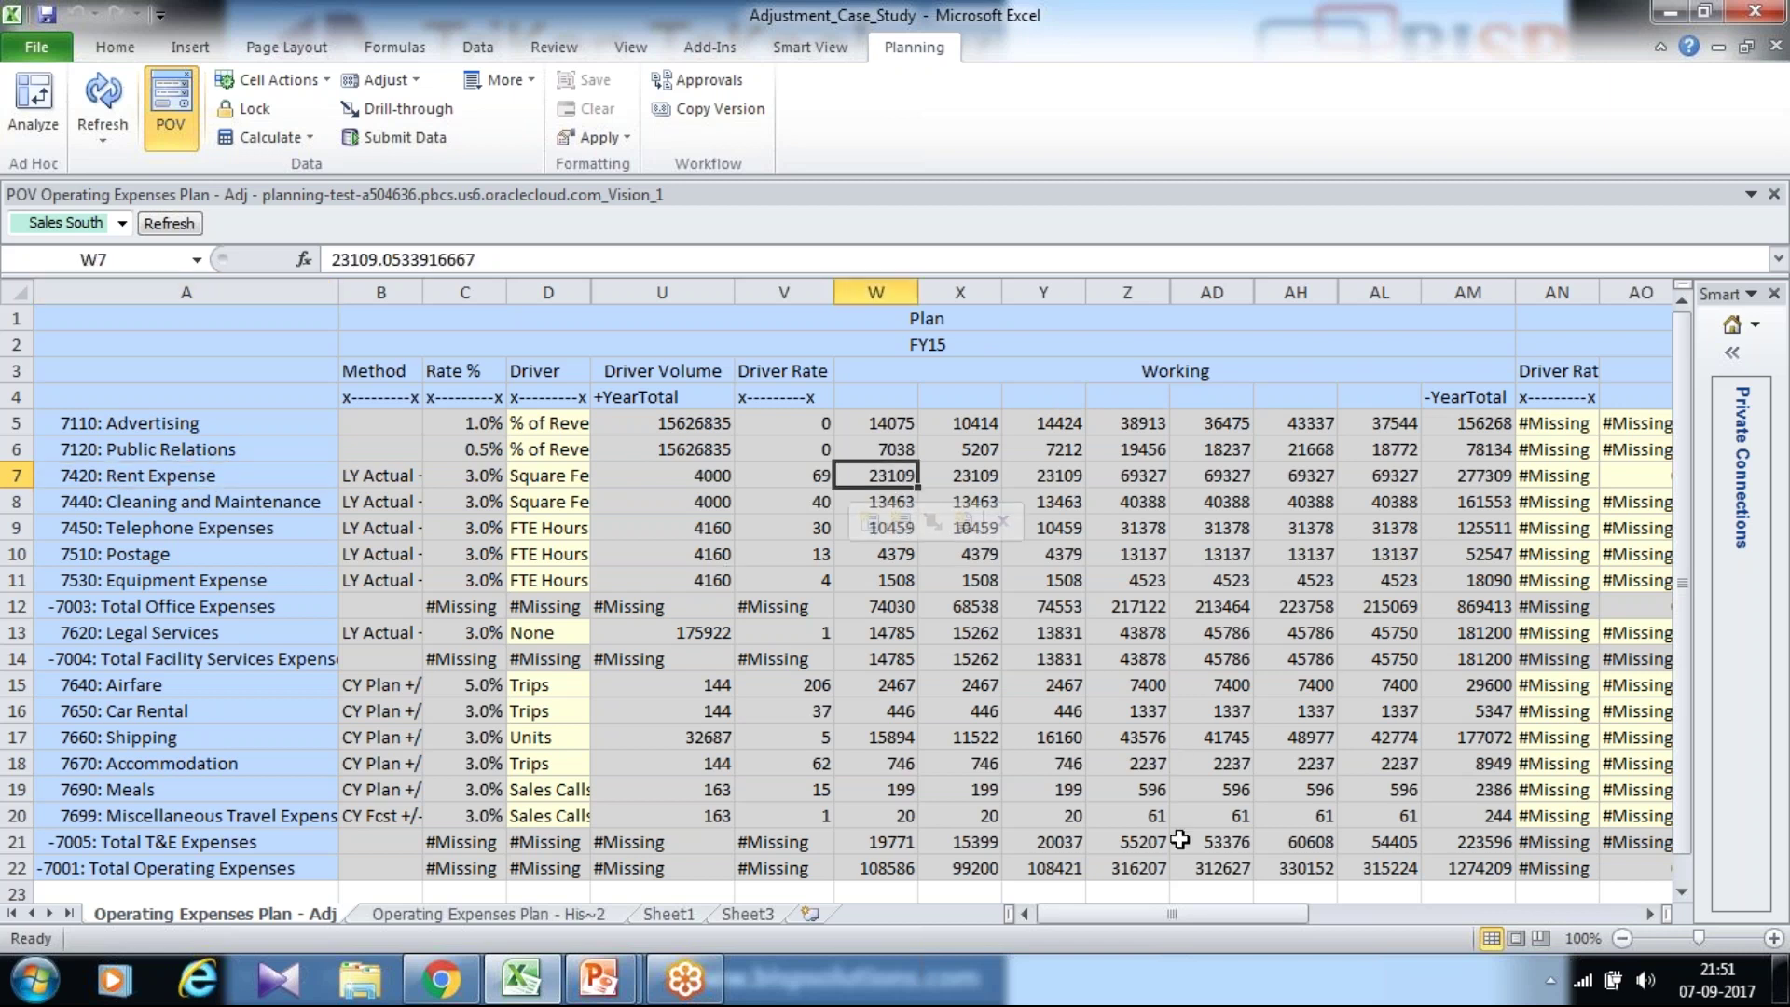
{"action": "left_click_drag", "start_coordinate": [1165, 932], "coordinate": [1327, 933]}
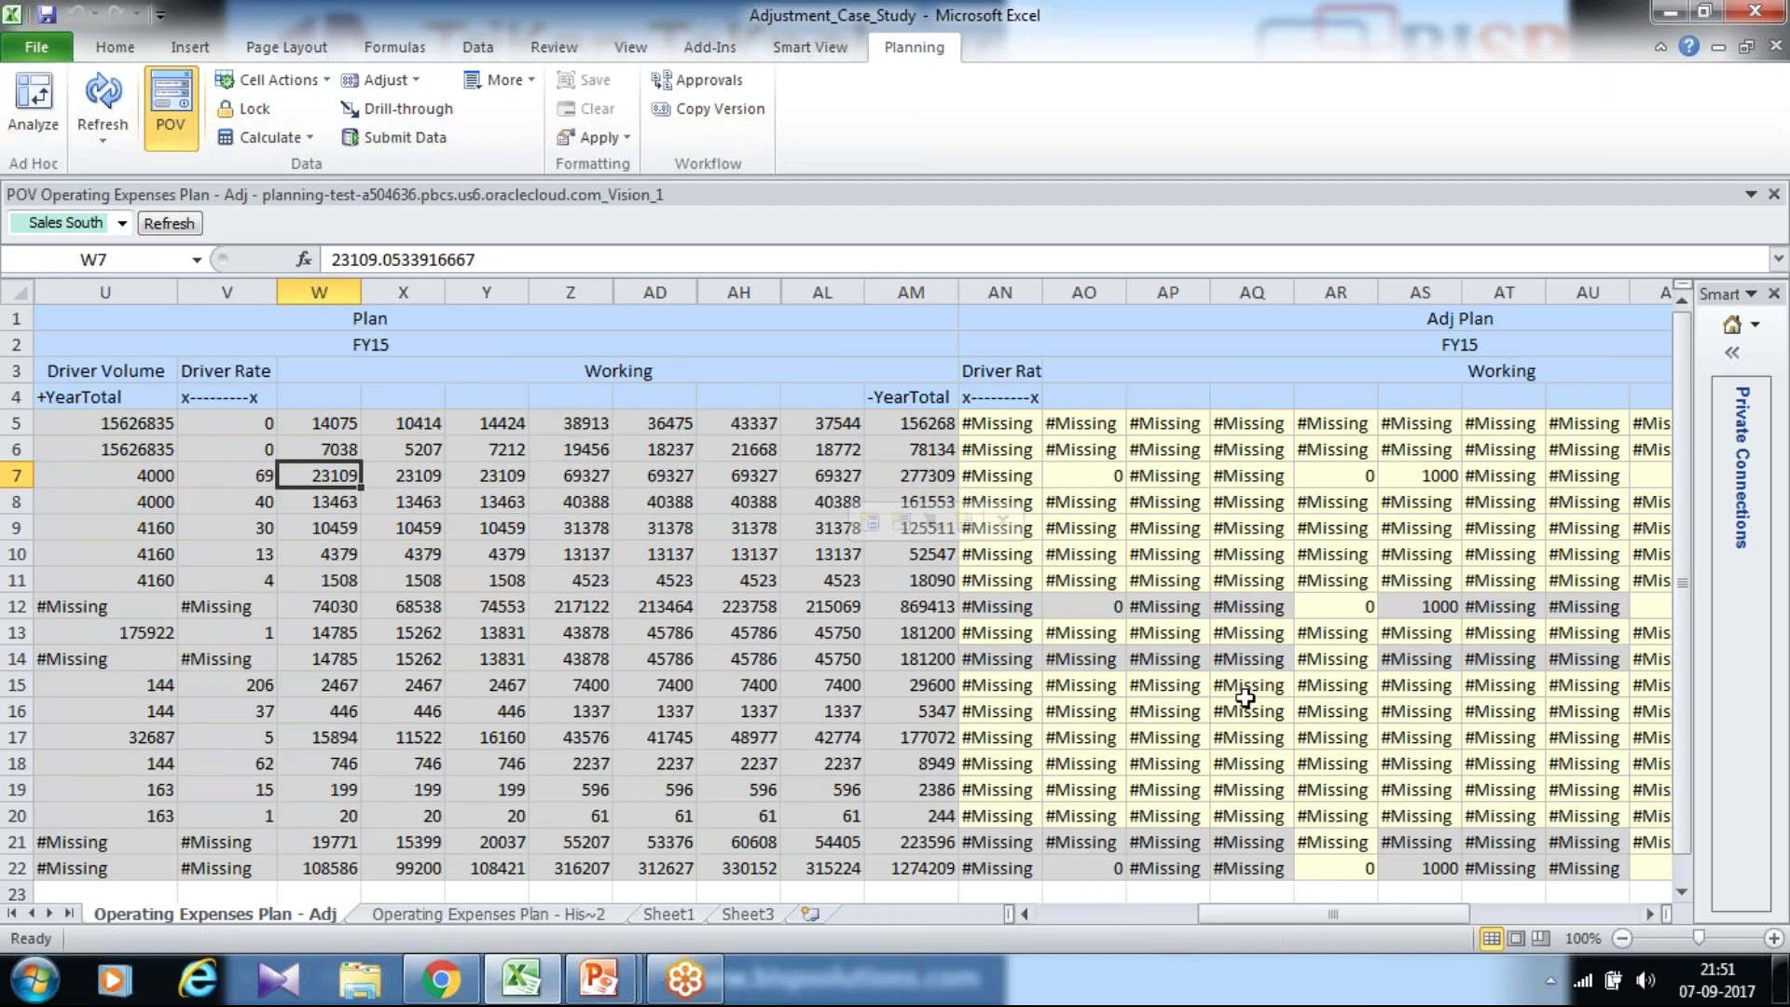
Enter a 1000 Rent Expense adjustment in AO7 and submit it to the plan.
{"action": "left_click", "coordinate": [1103, 476]}
{"action": "type", "text": "1000"}
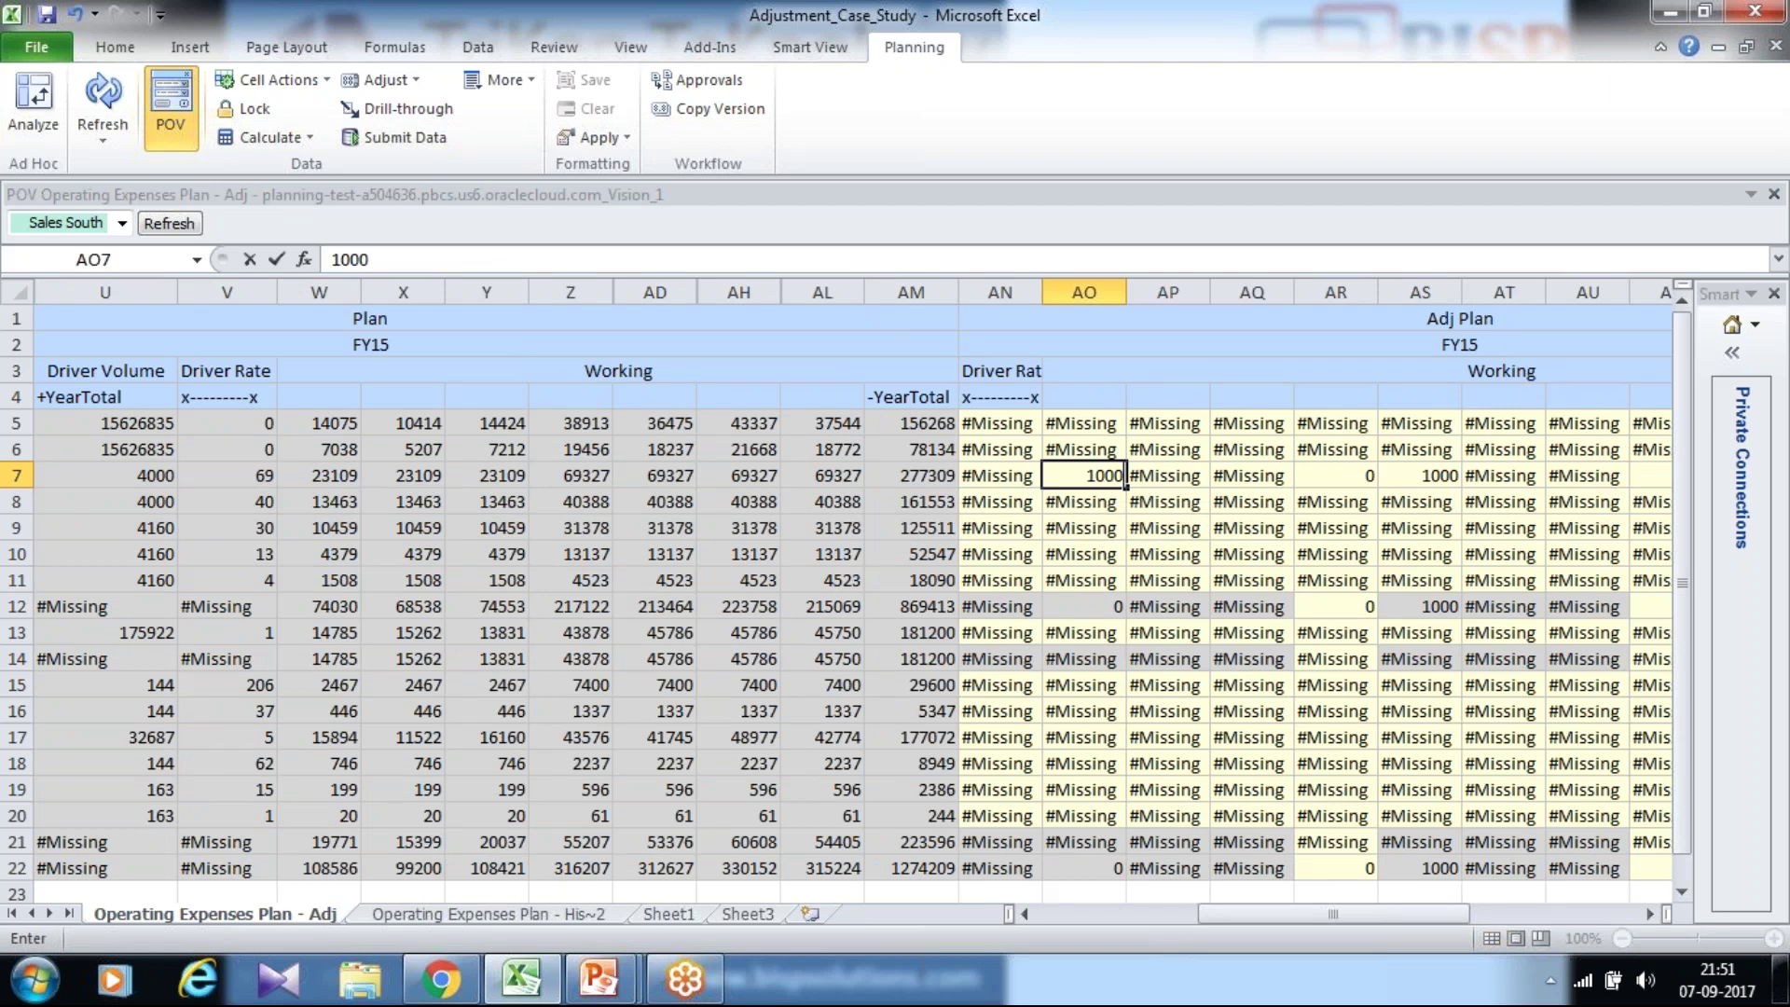
{"action": "key", "text": "Return"}
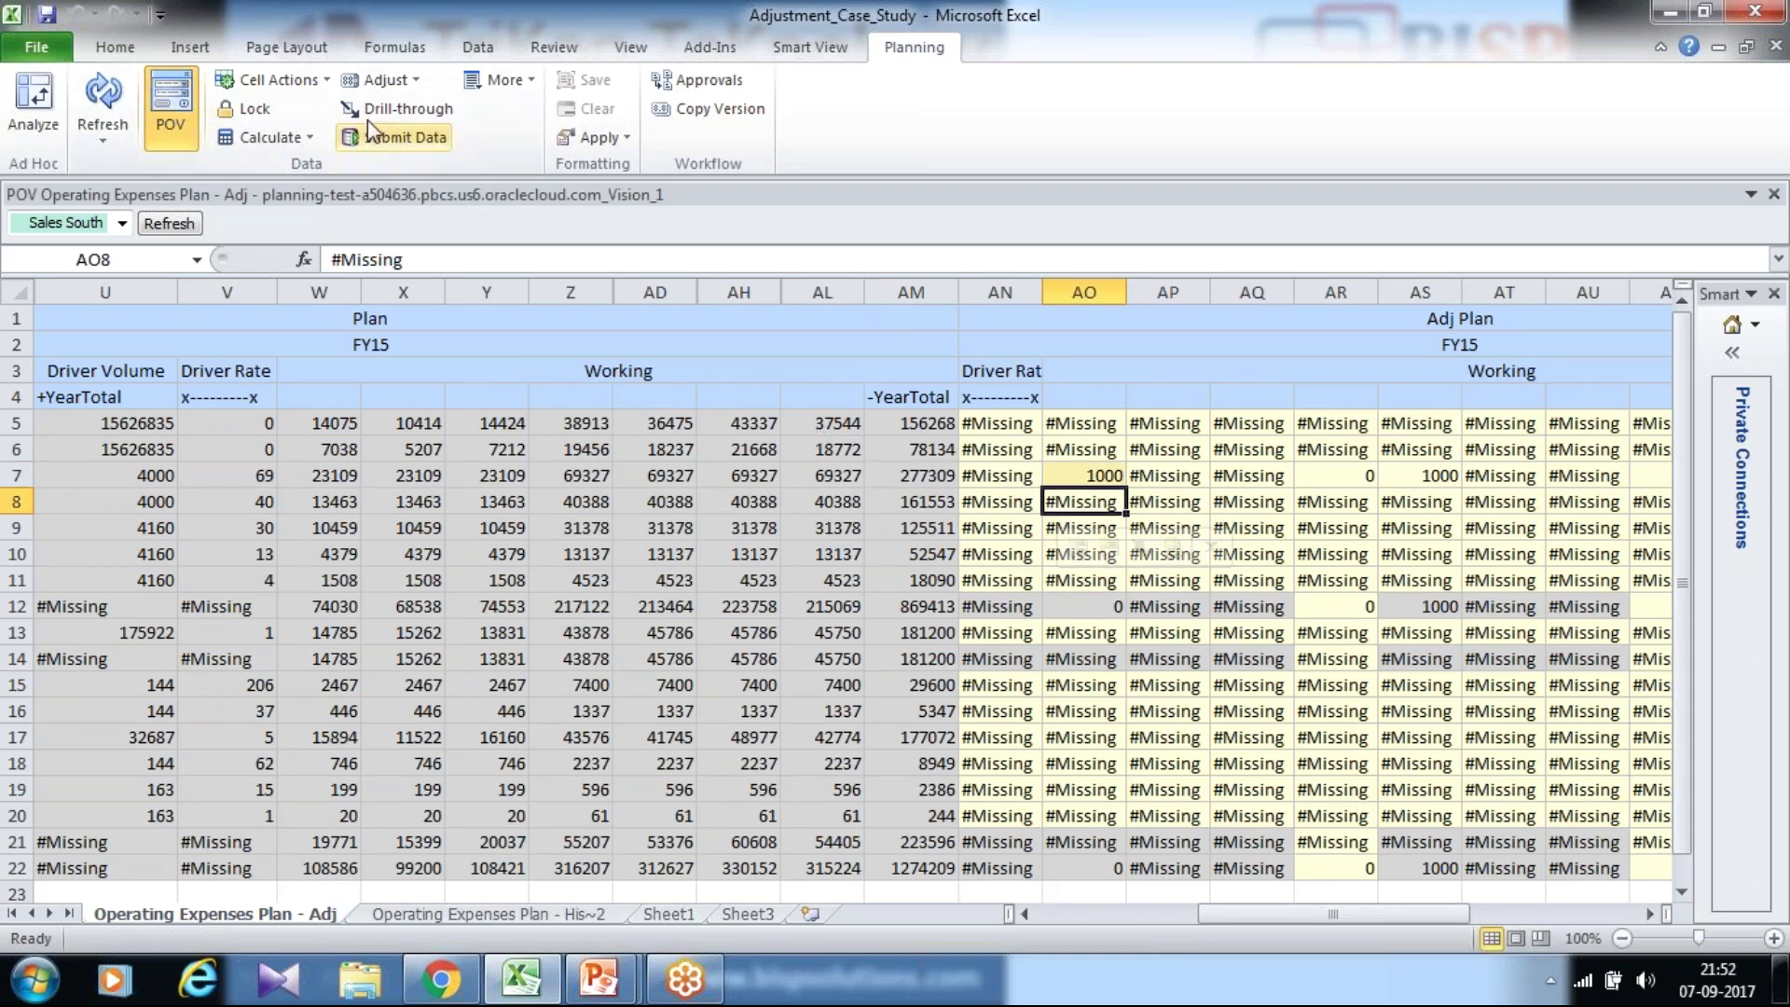
{"action": "left_click", "coordinate": [762, 54]}
{"action": "left_click", "coordinate": [479, 107]}
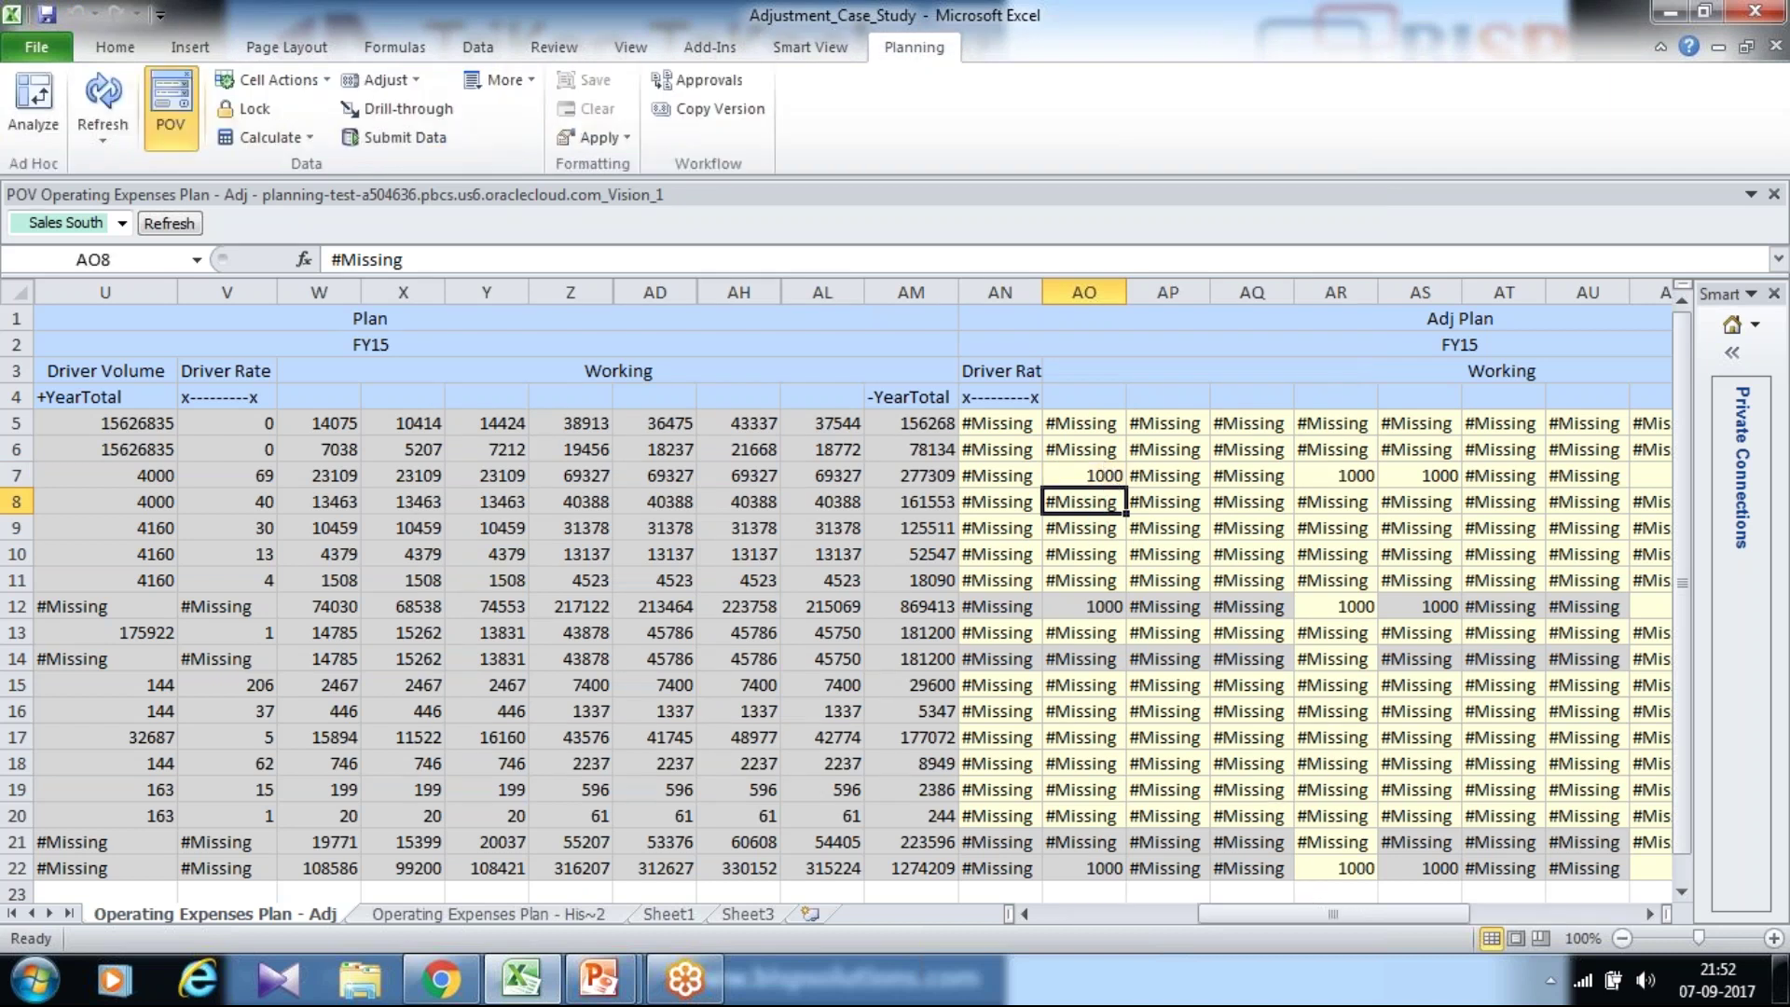
Check that the Rent Expense revised plan in BF7 now reads 24109.
{"action": "left_click", "coordinate": [1079, 472]}
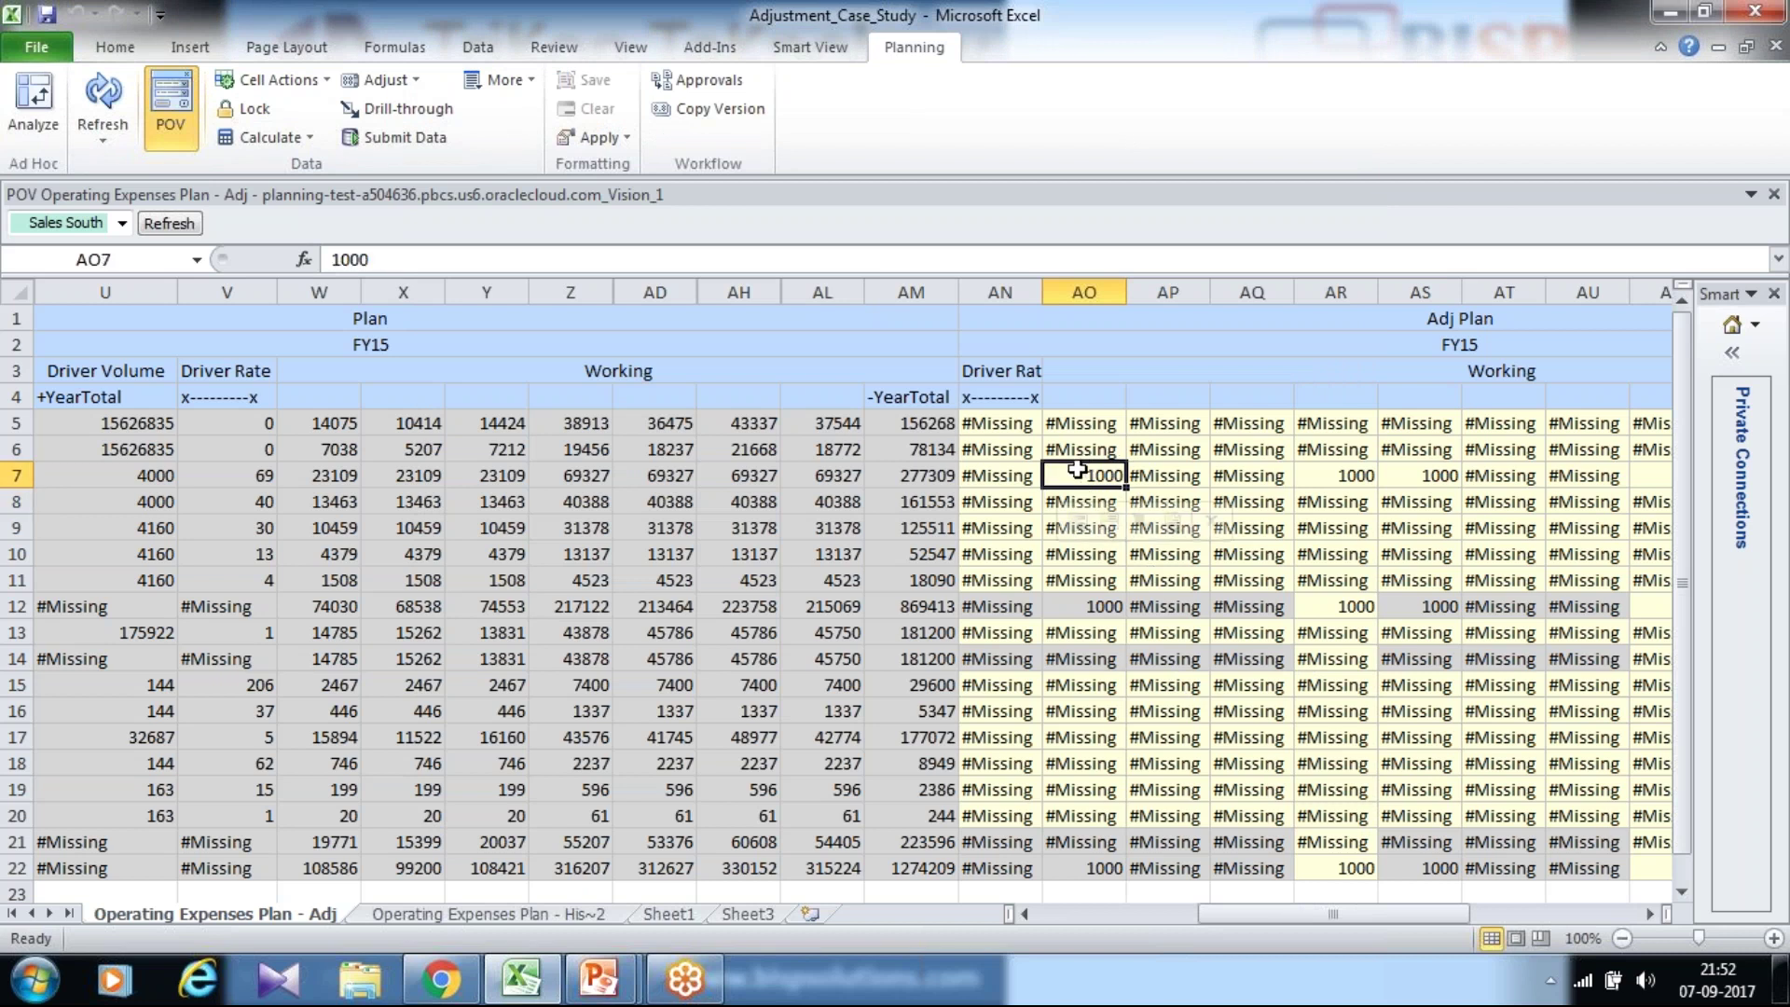
{"action": "left_click", "coordinate": [344, 476]}
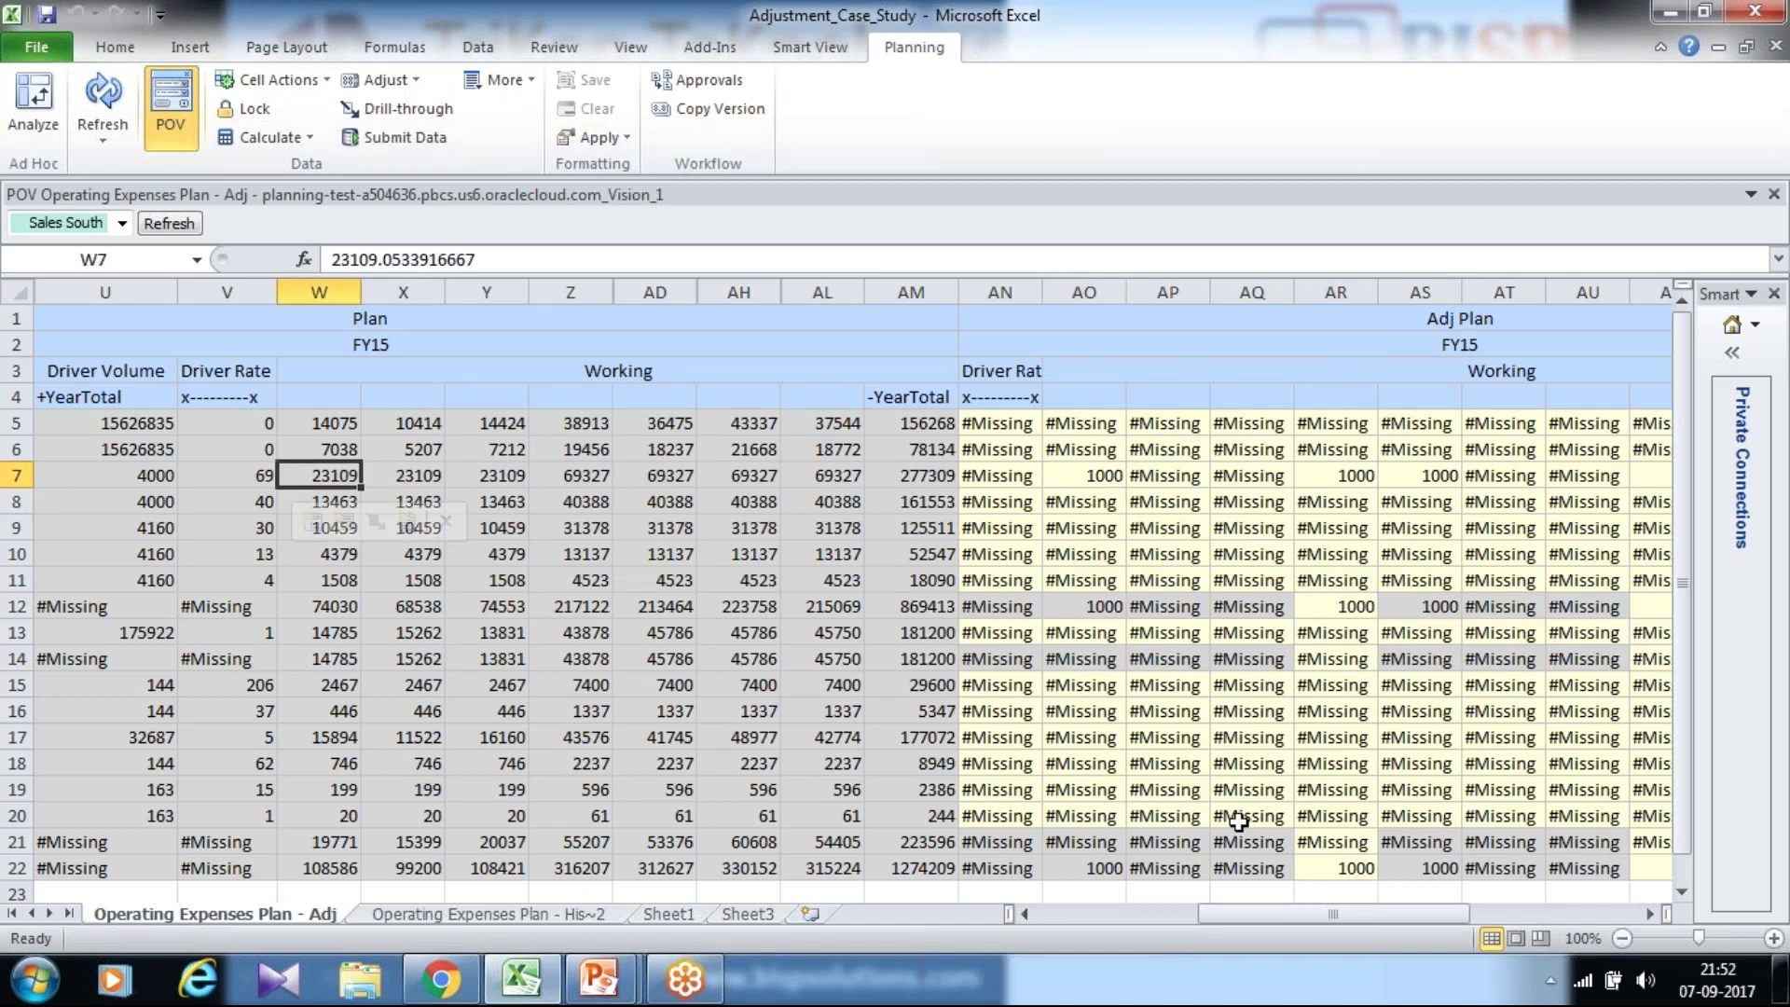
{"action": "left_click_drag", "start_coordinate": [1296, 916], "coordinate": [1426, 923]}
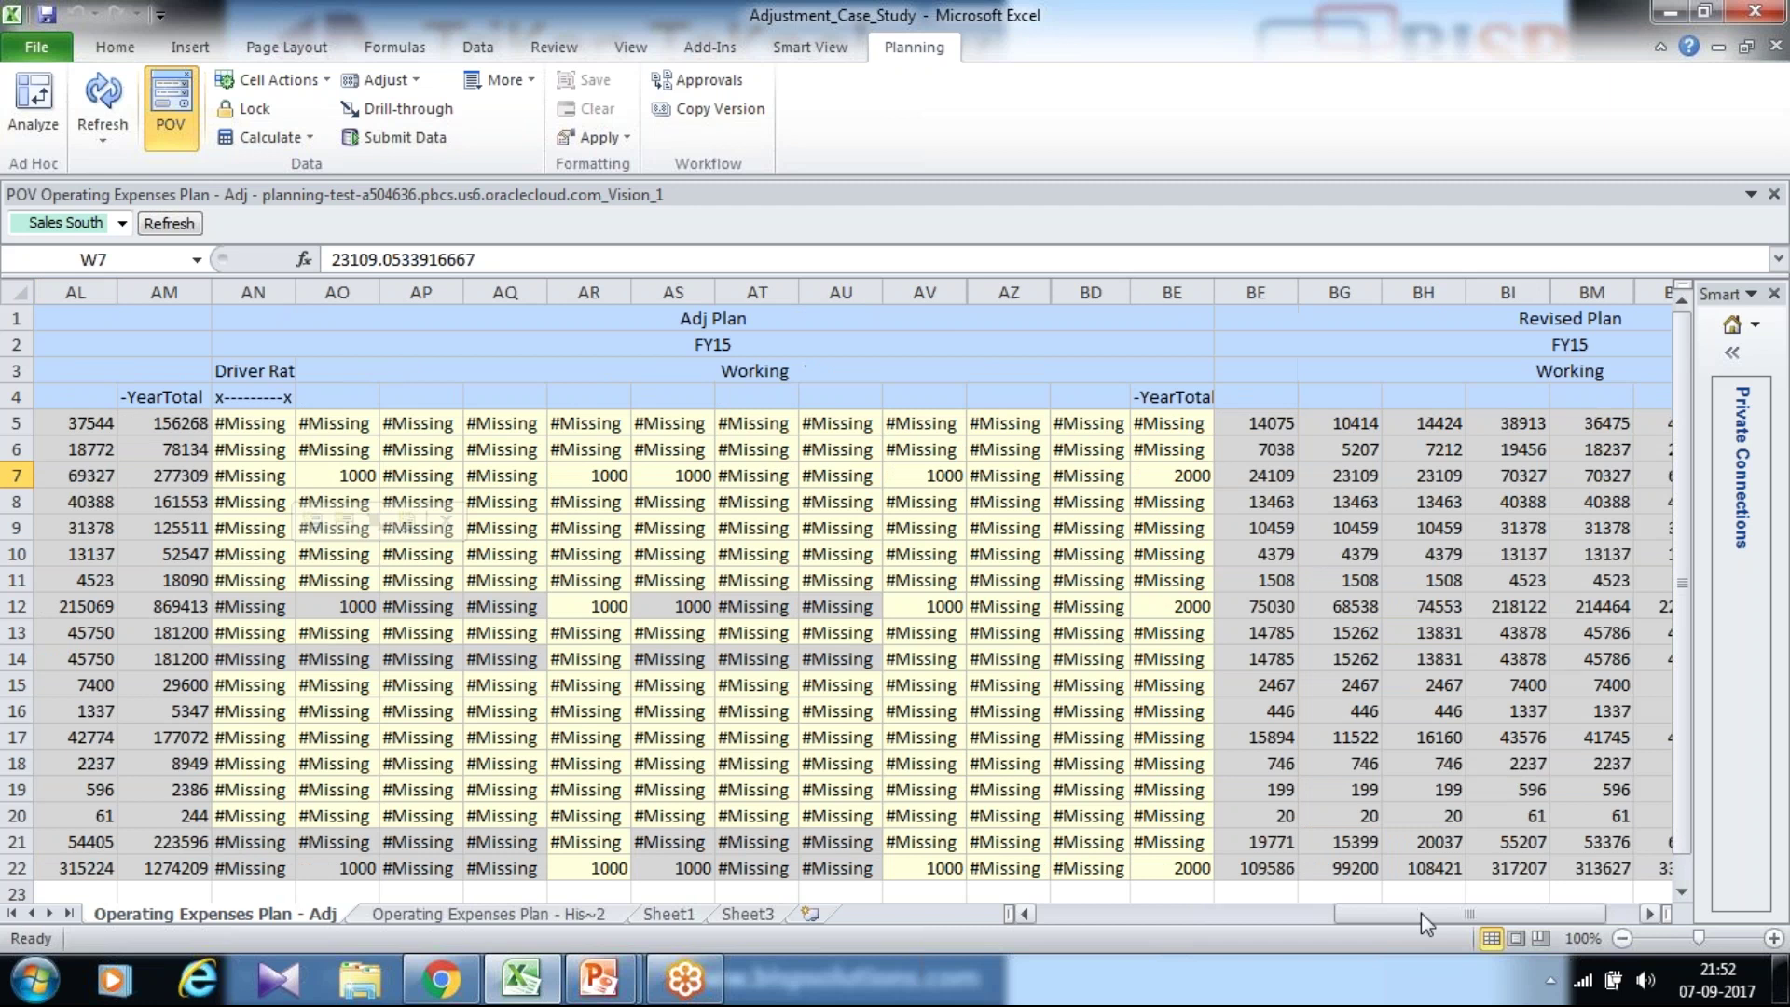
{"action": "left_click", "coordinate": [1261, 477]}
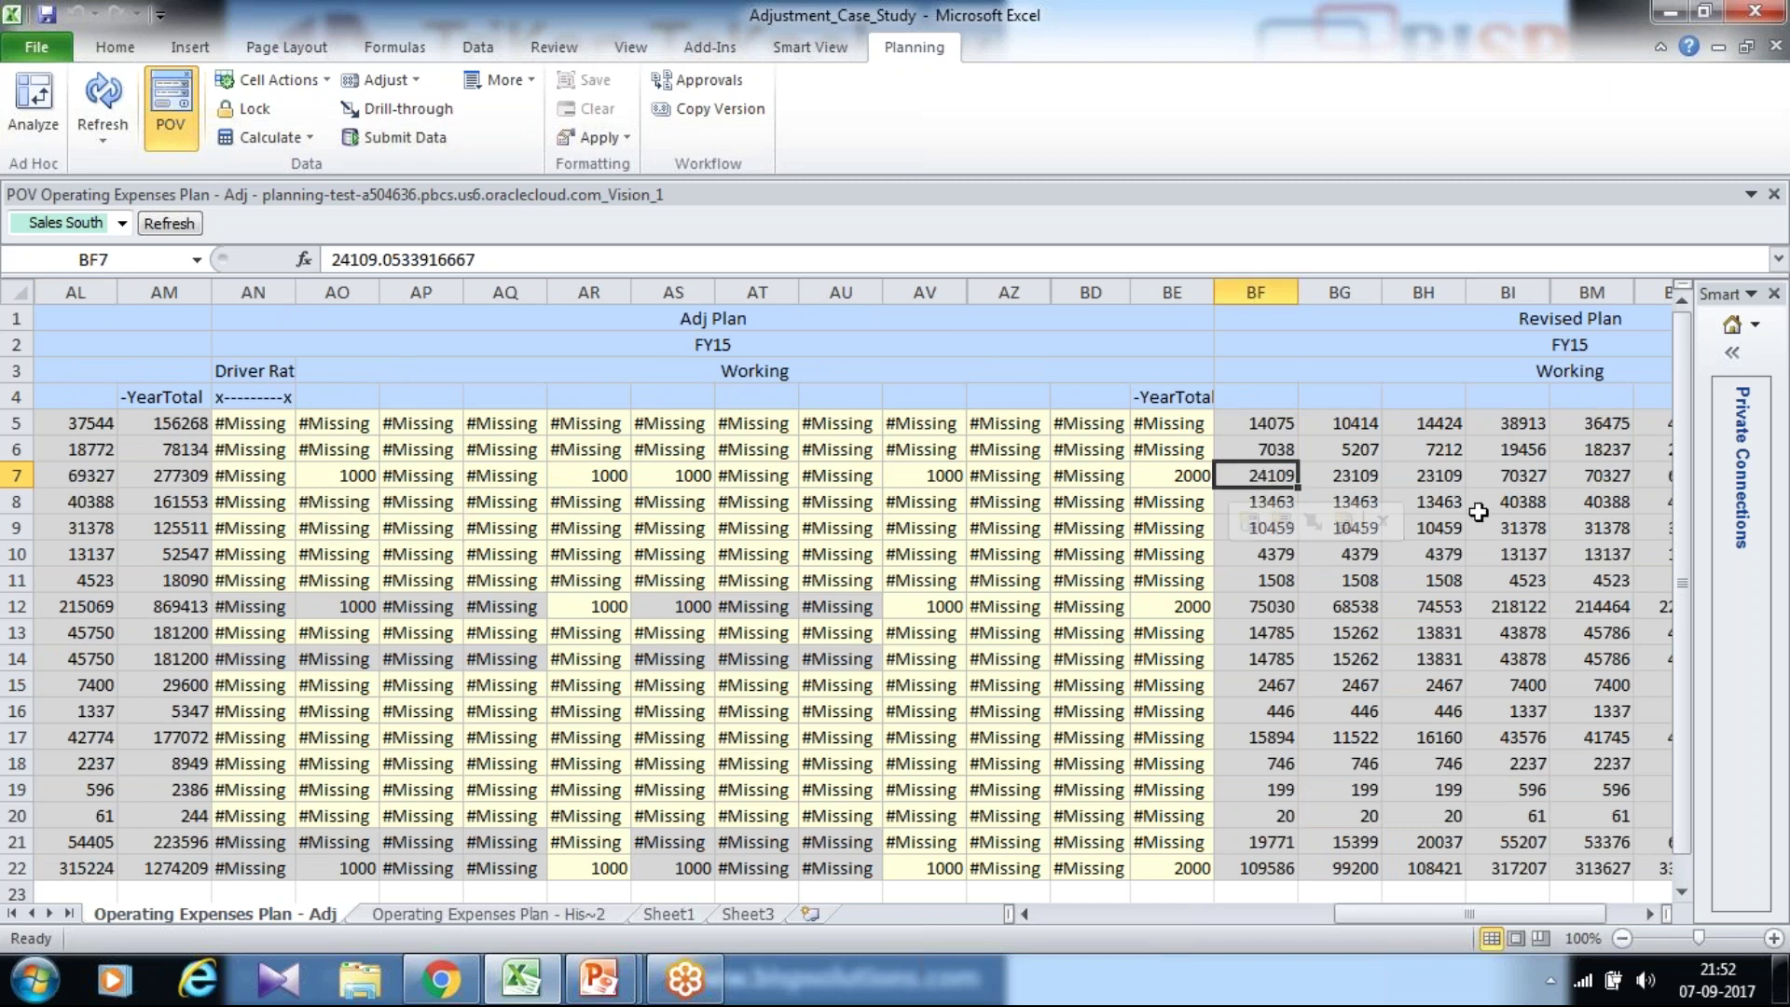
{"action": "left_click_drag", "start_coordinate": [1422, 919], "coordinate": [1244, 920]}
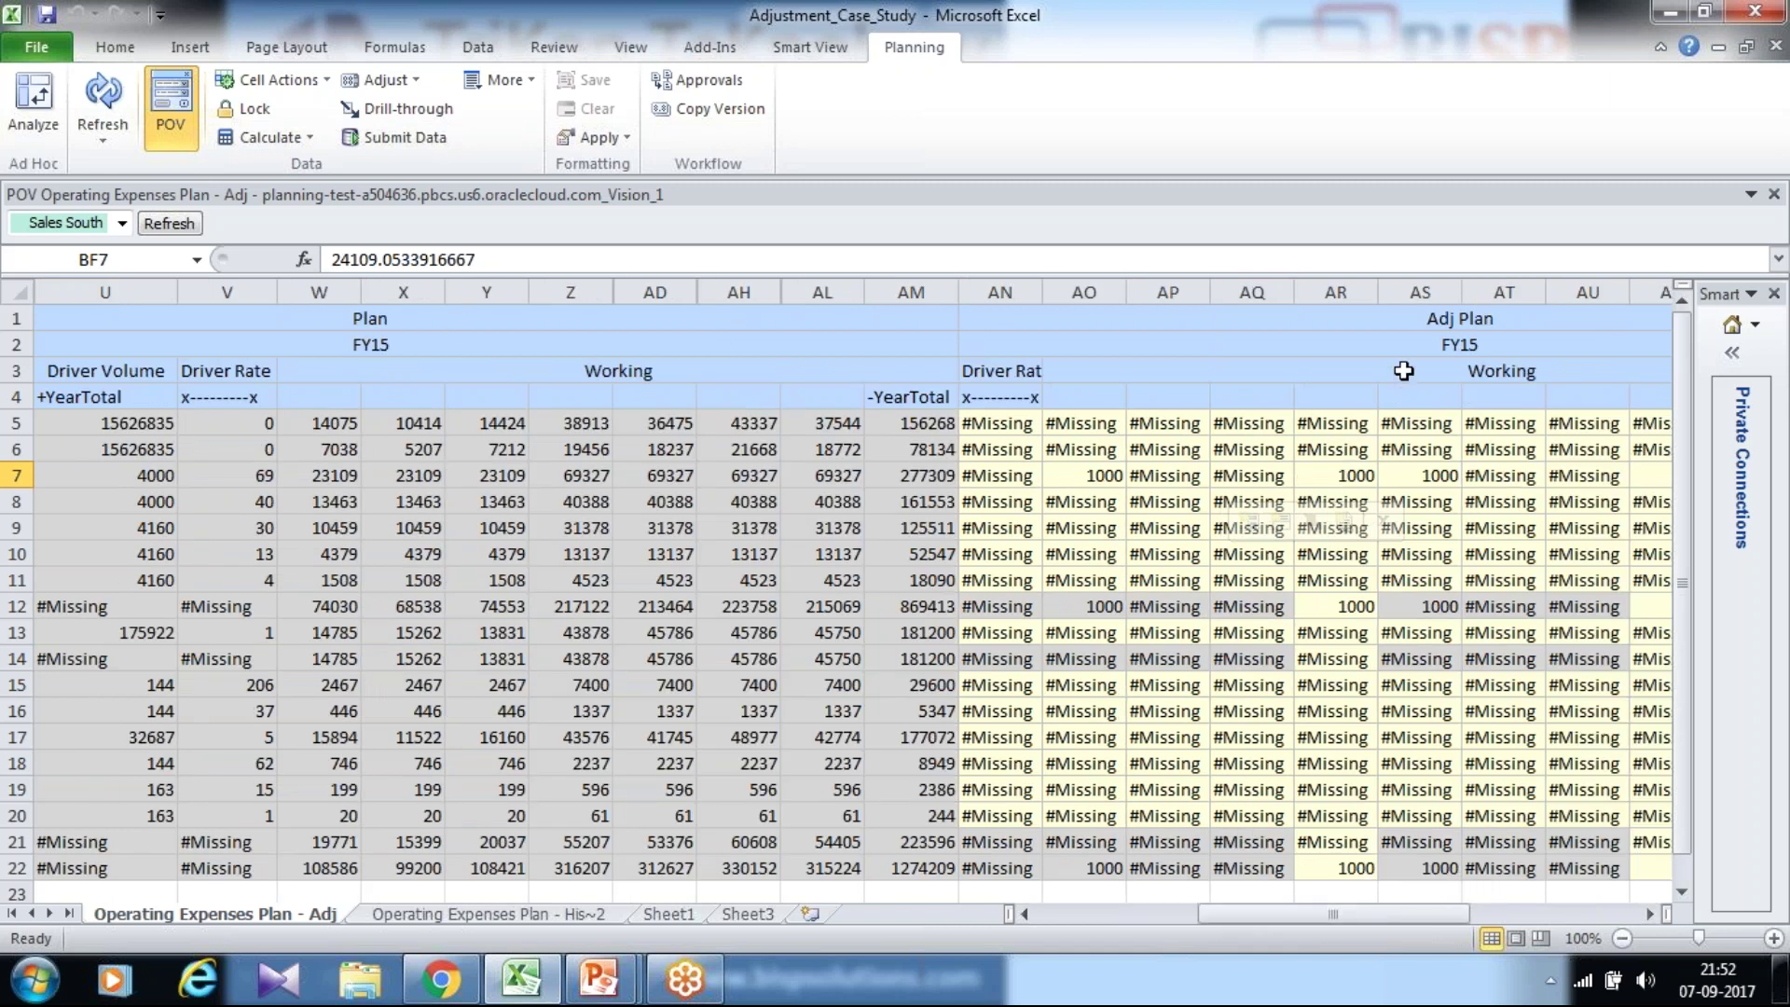
{"action": "left_click_drag", "start_coordinate": [1335, 923], "coordinate": [1507, 926]}
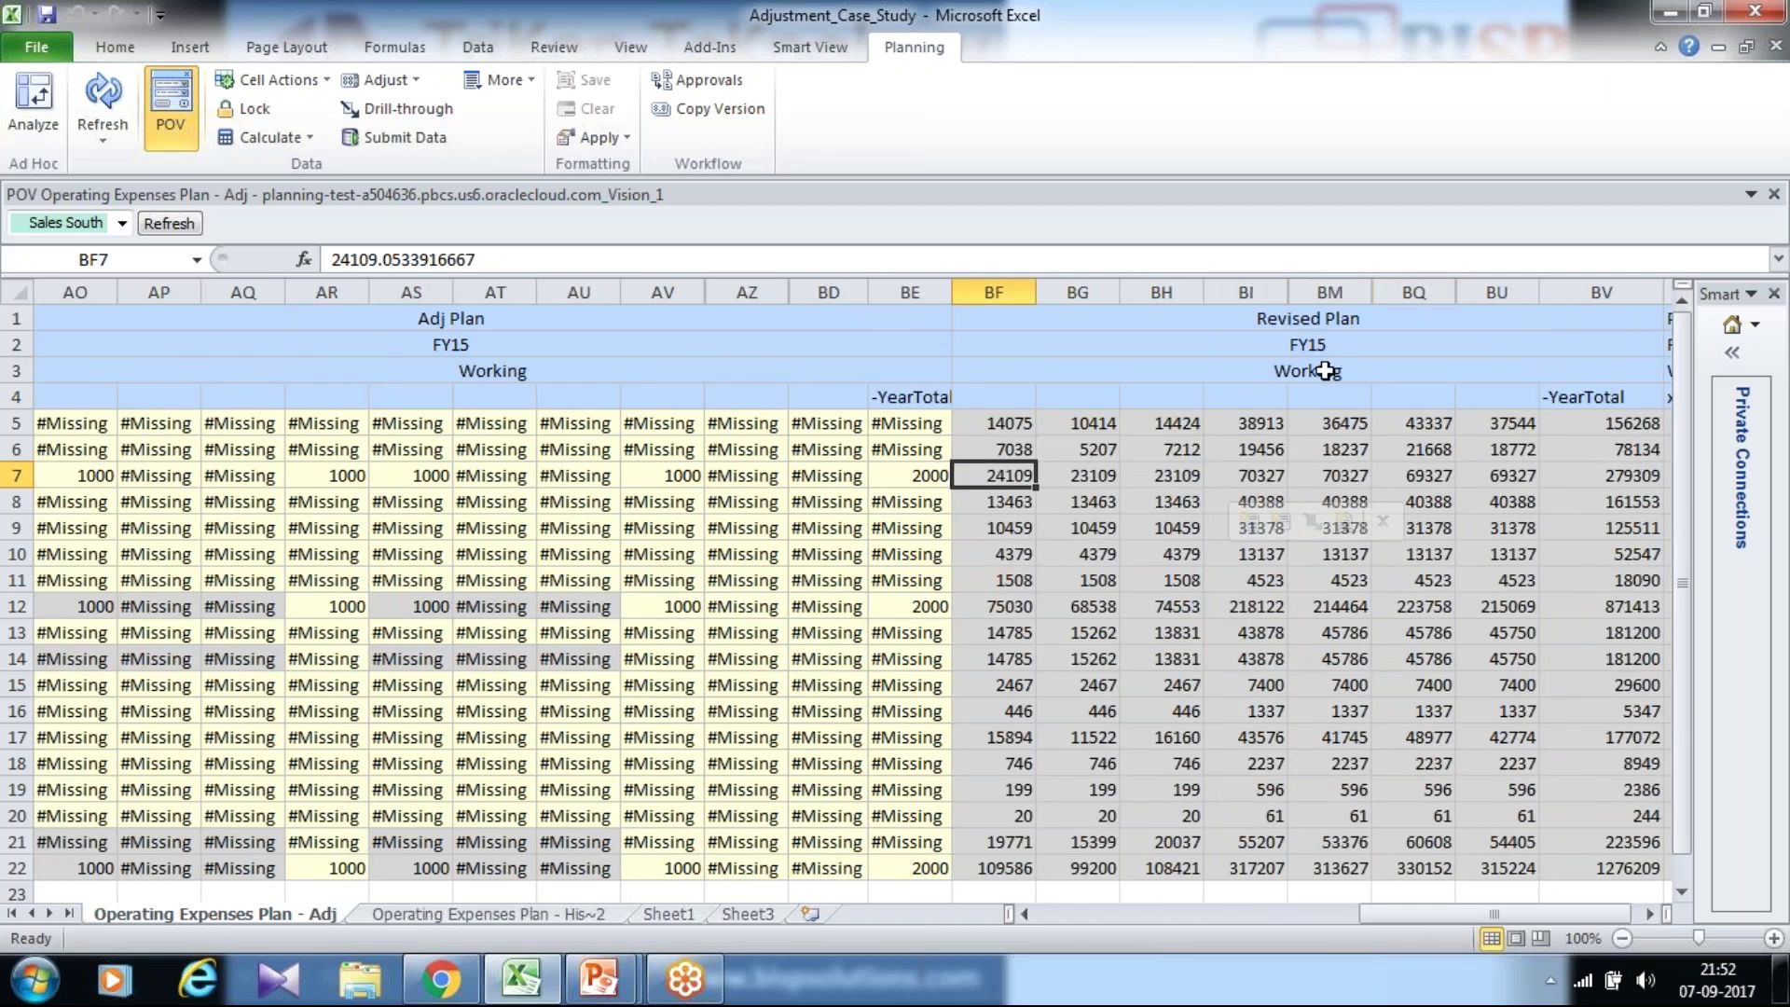
{"action": "left_click_drag", "start_coordinate": [1024, 424], "coordinate": [1023, 528]}
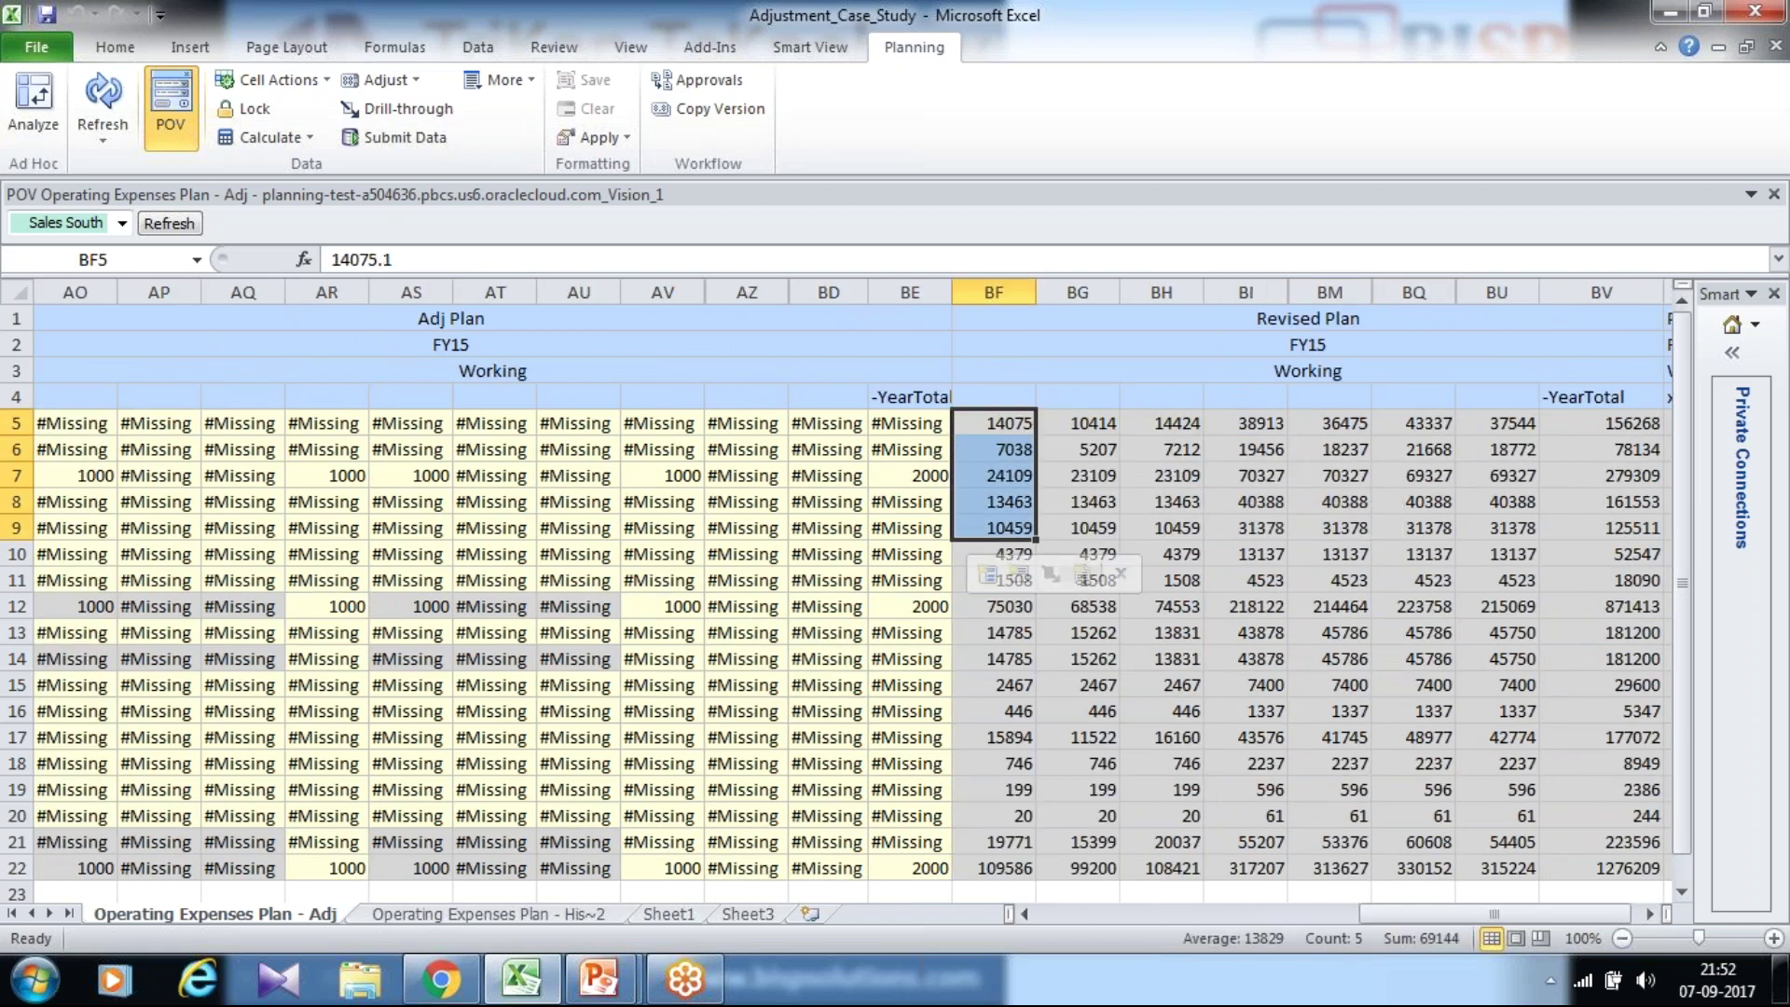
{"action": "left_click_drag", "start_coordinate": [1389, 926], "coordinate": [1131, 930]}
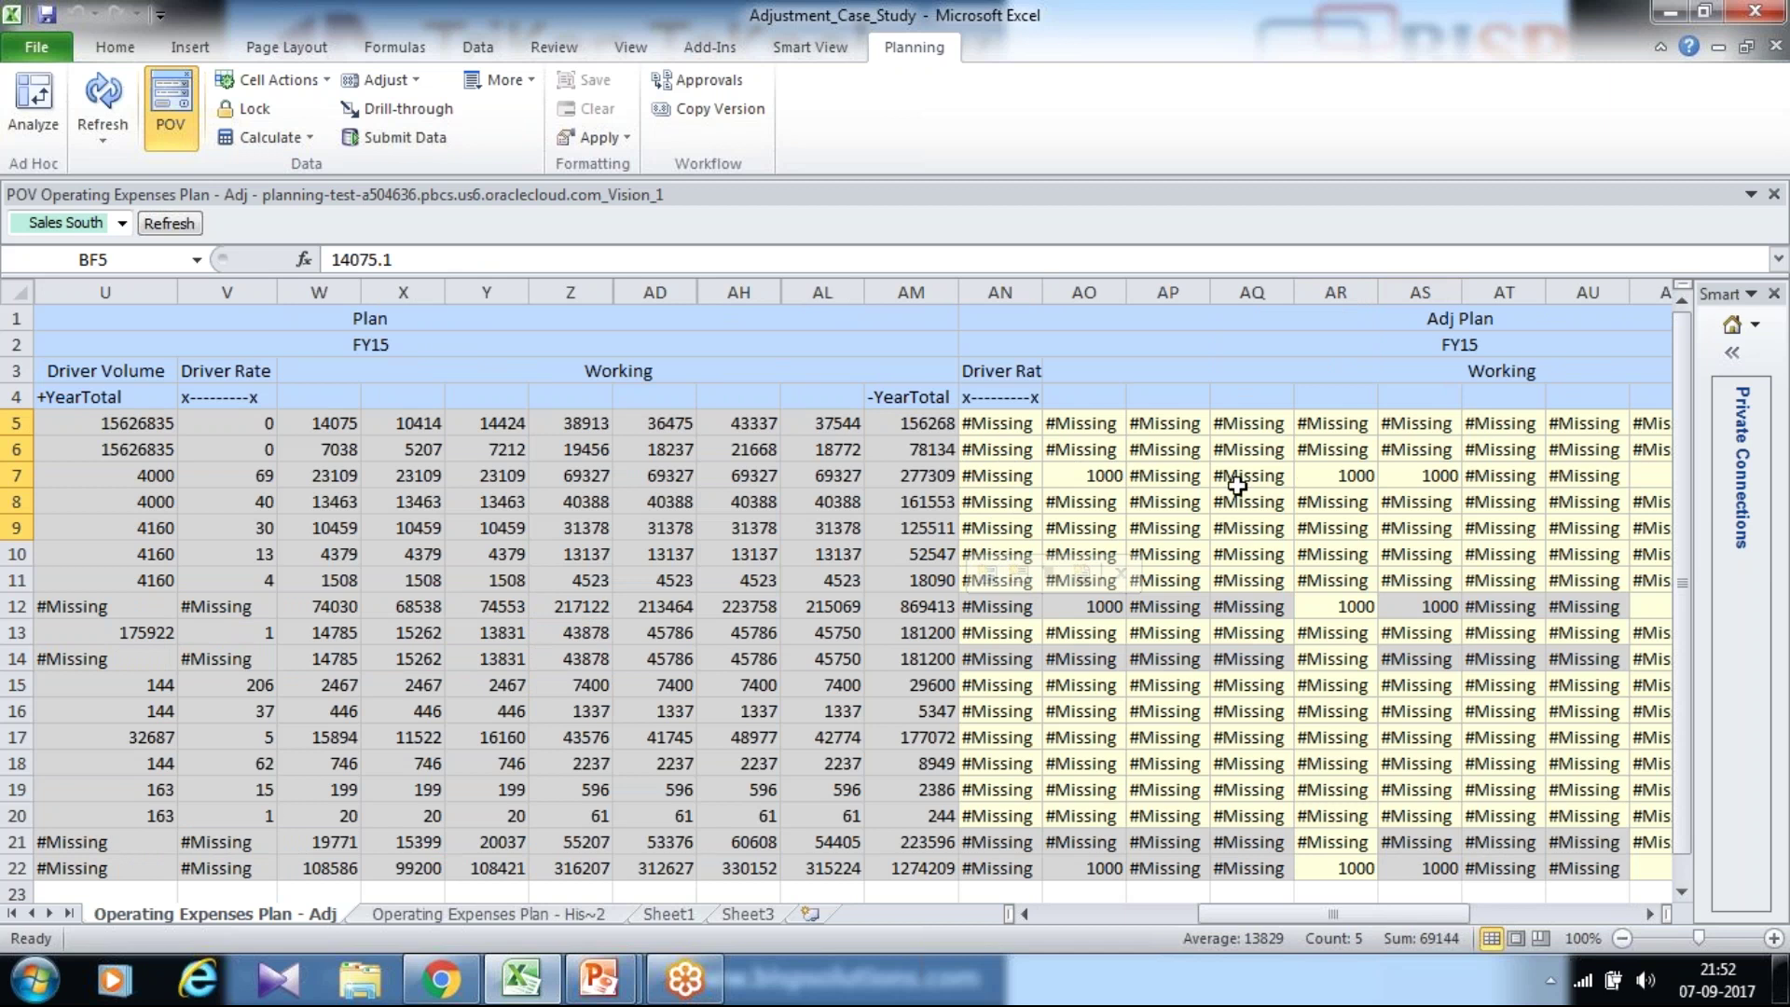
{"action": "mouse_move", "coordinate": [602, 979]}
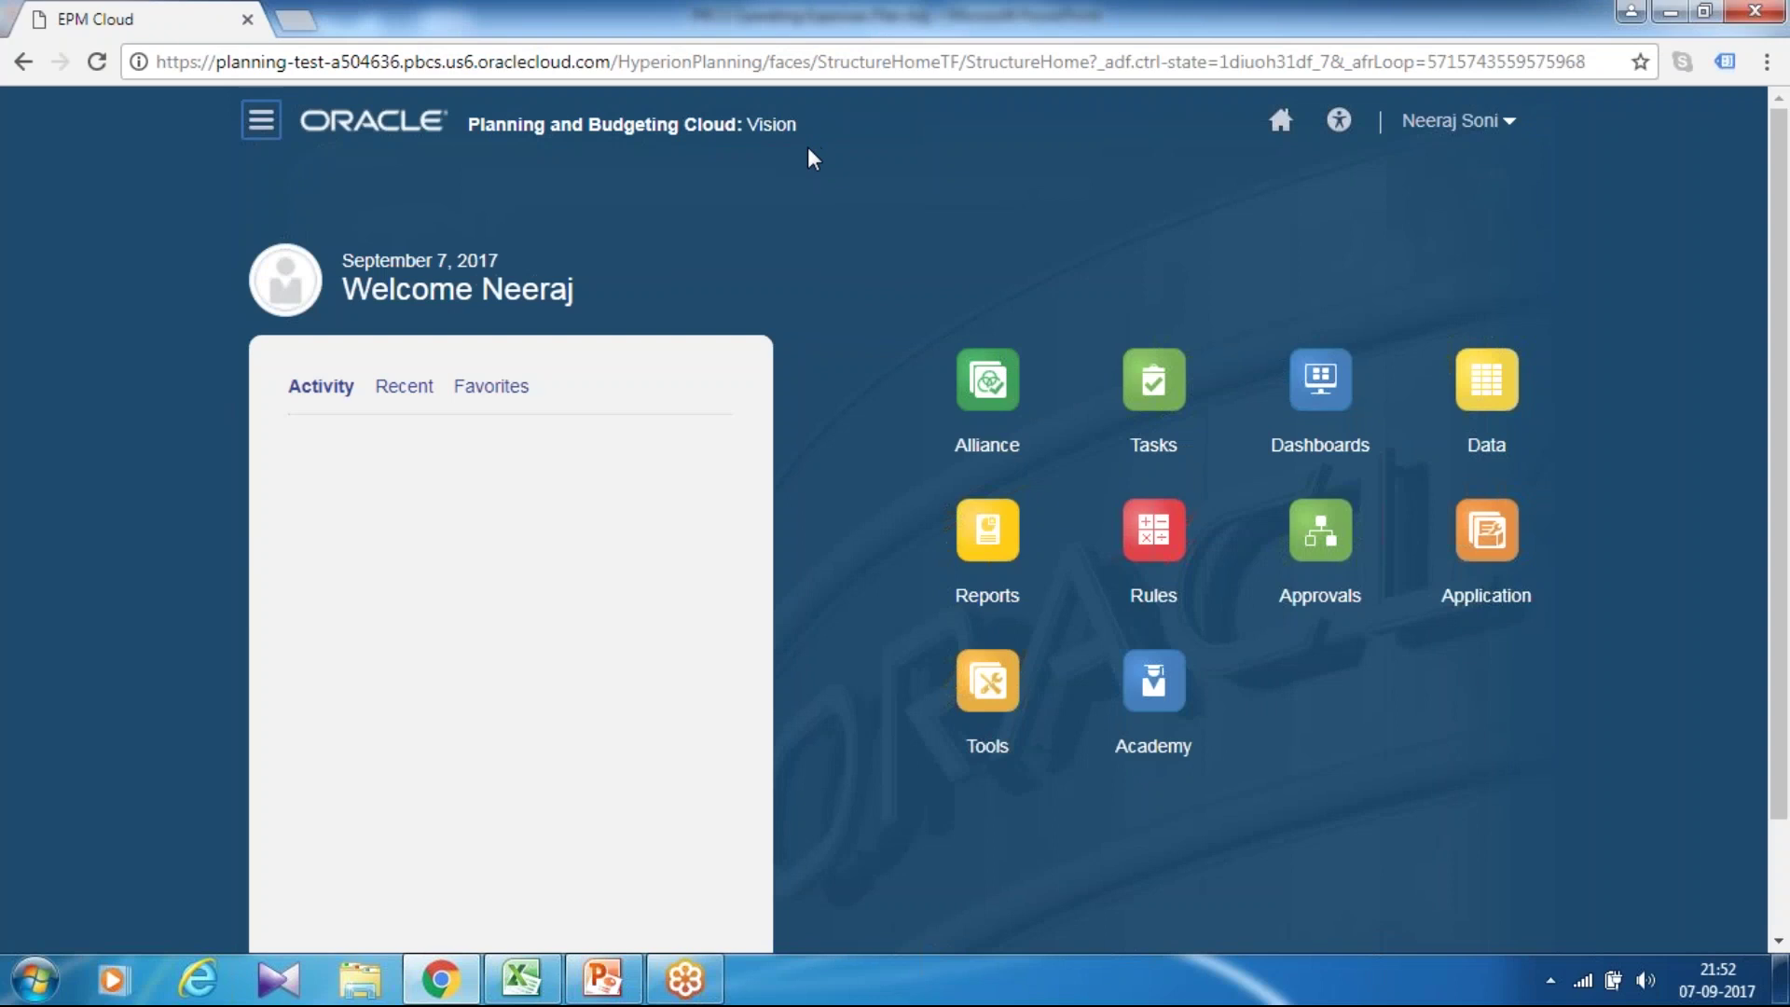
Review the Vision substitution variables ForVersion and CurVersion, then bring up the Navigator panel.
{"action": "left_click", "coordinate": [291, 130]}
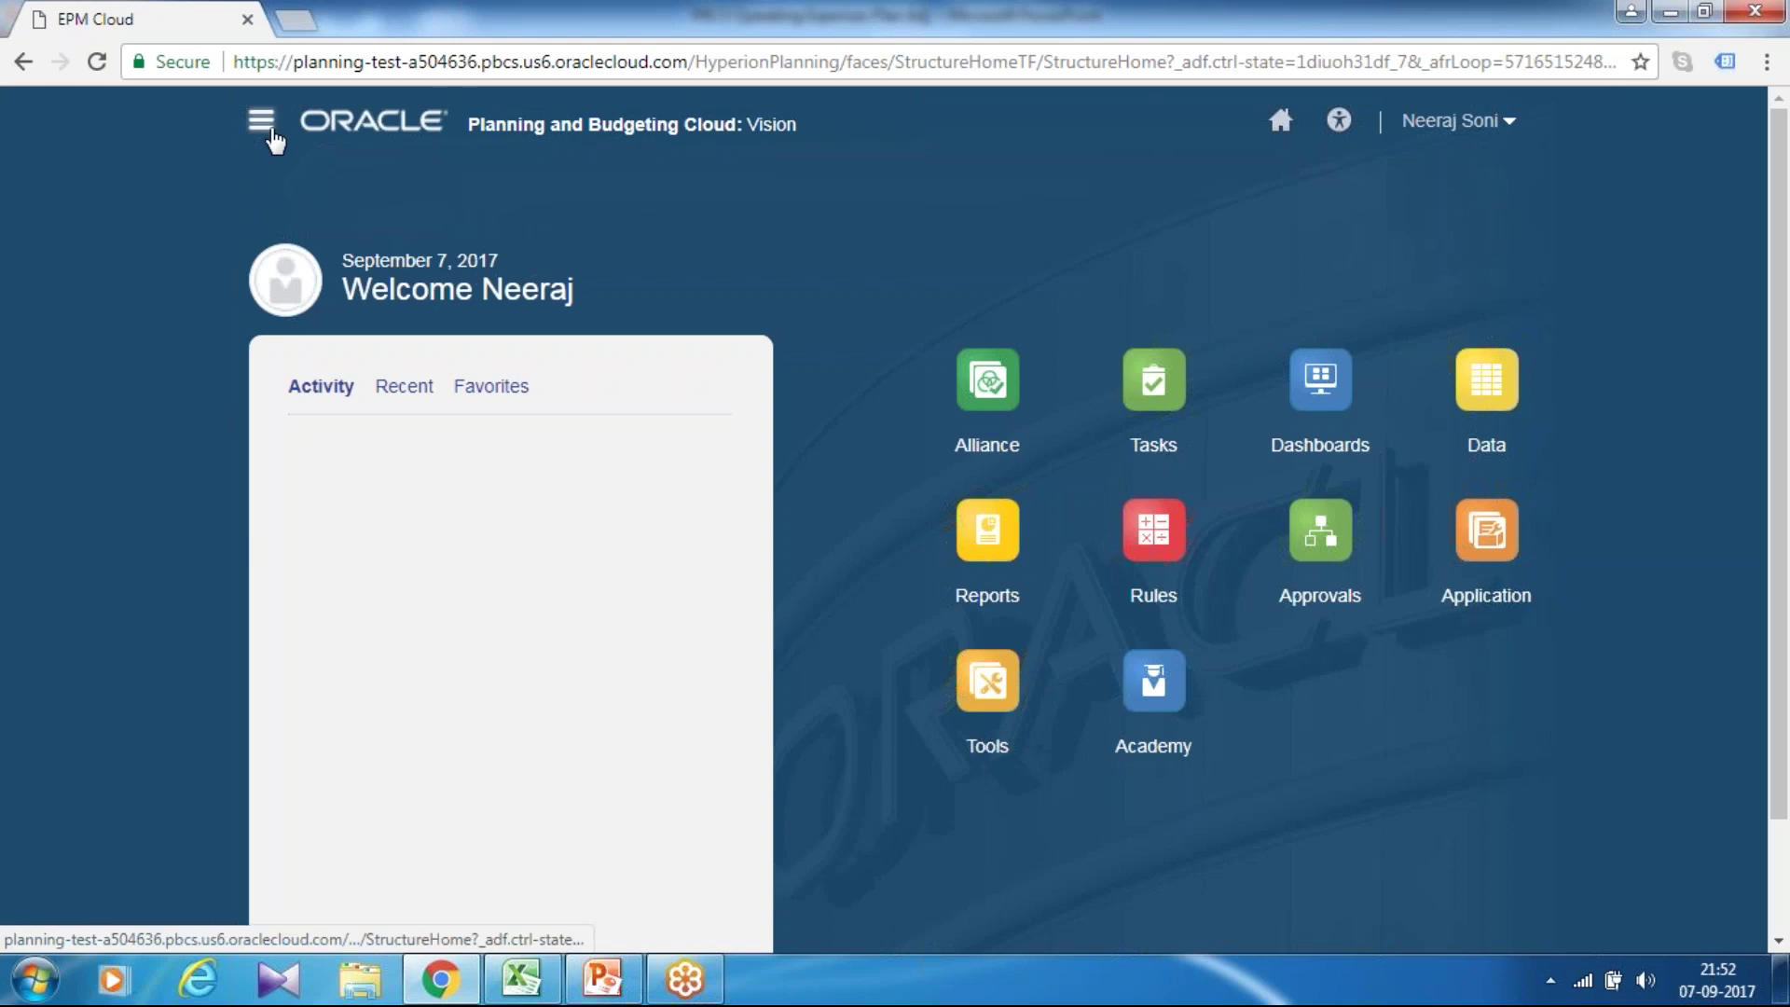
{"action": "left_click", "coordinate": [261, 121]}
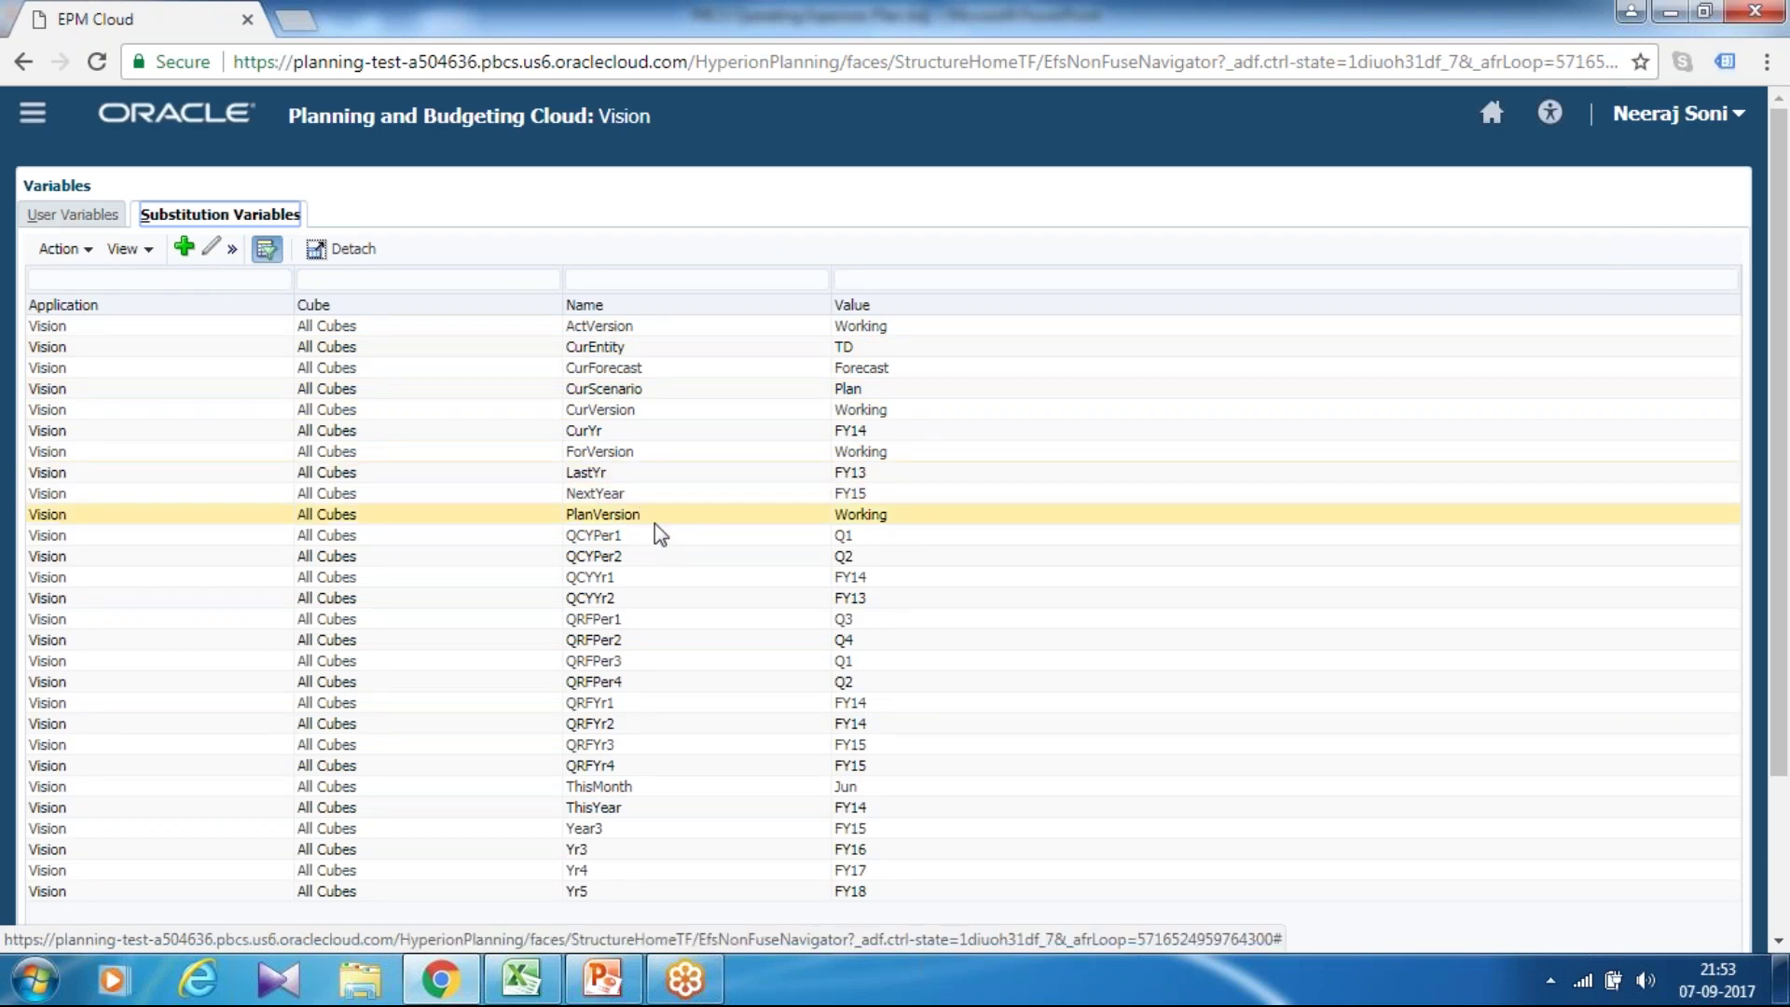
{"action": "left_click", "coordinate": [659, 453]}
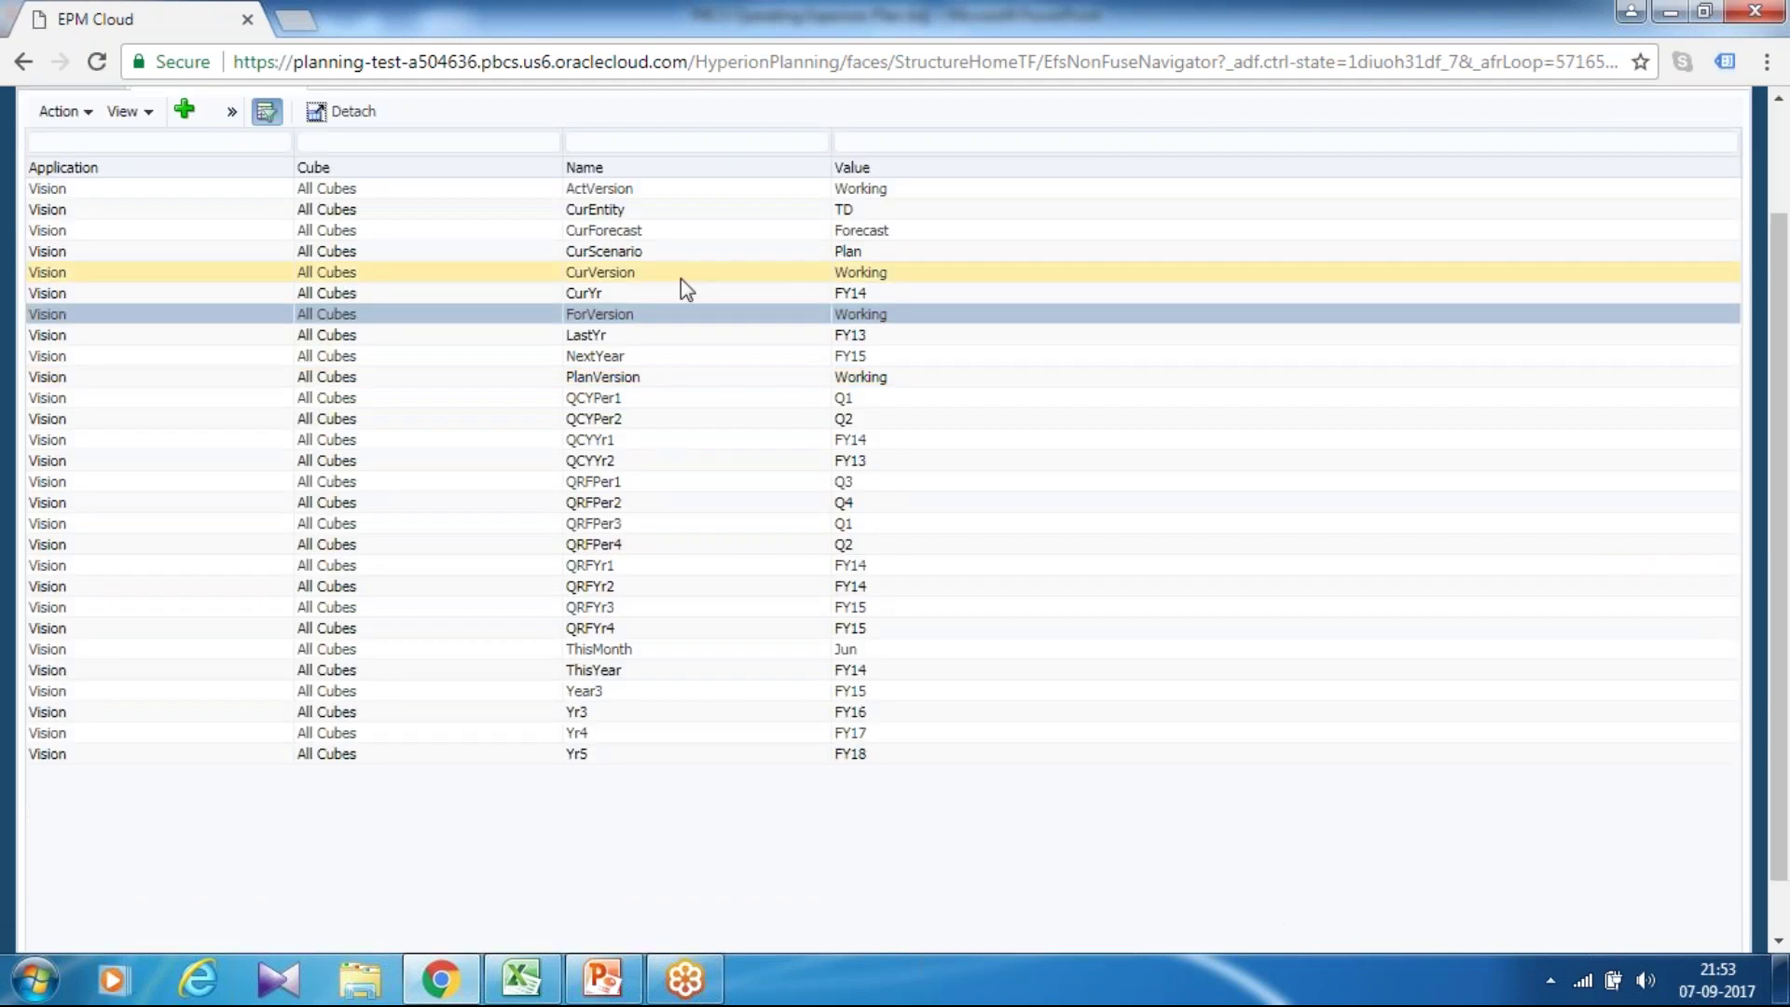
{"action": "left_click", "coordinate": [682, 273]}
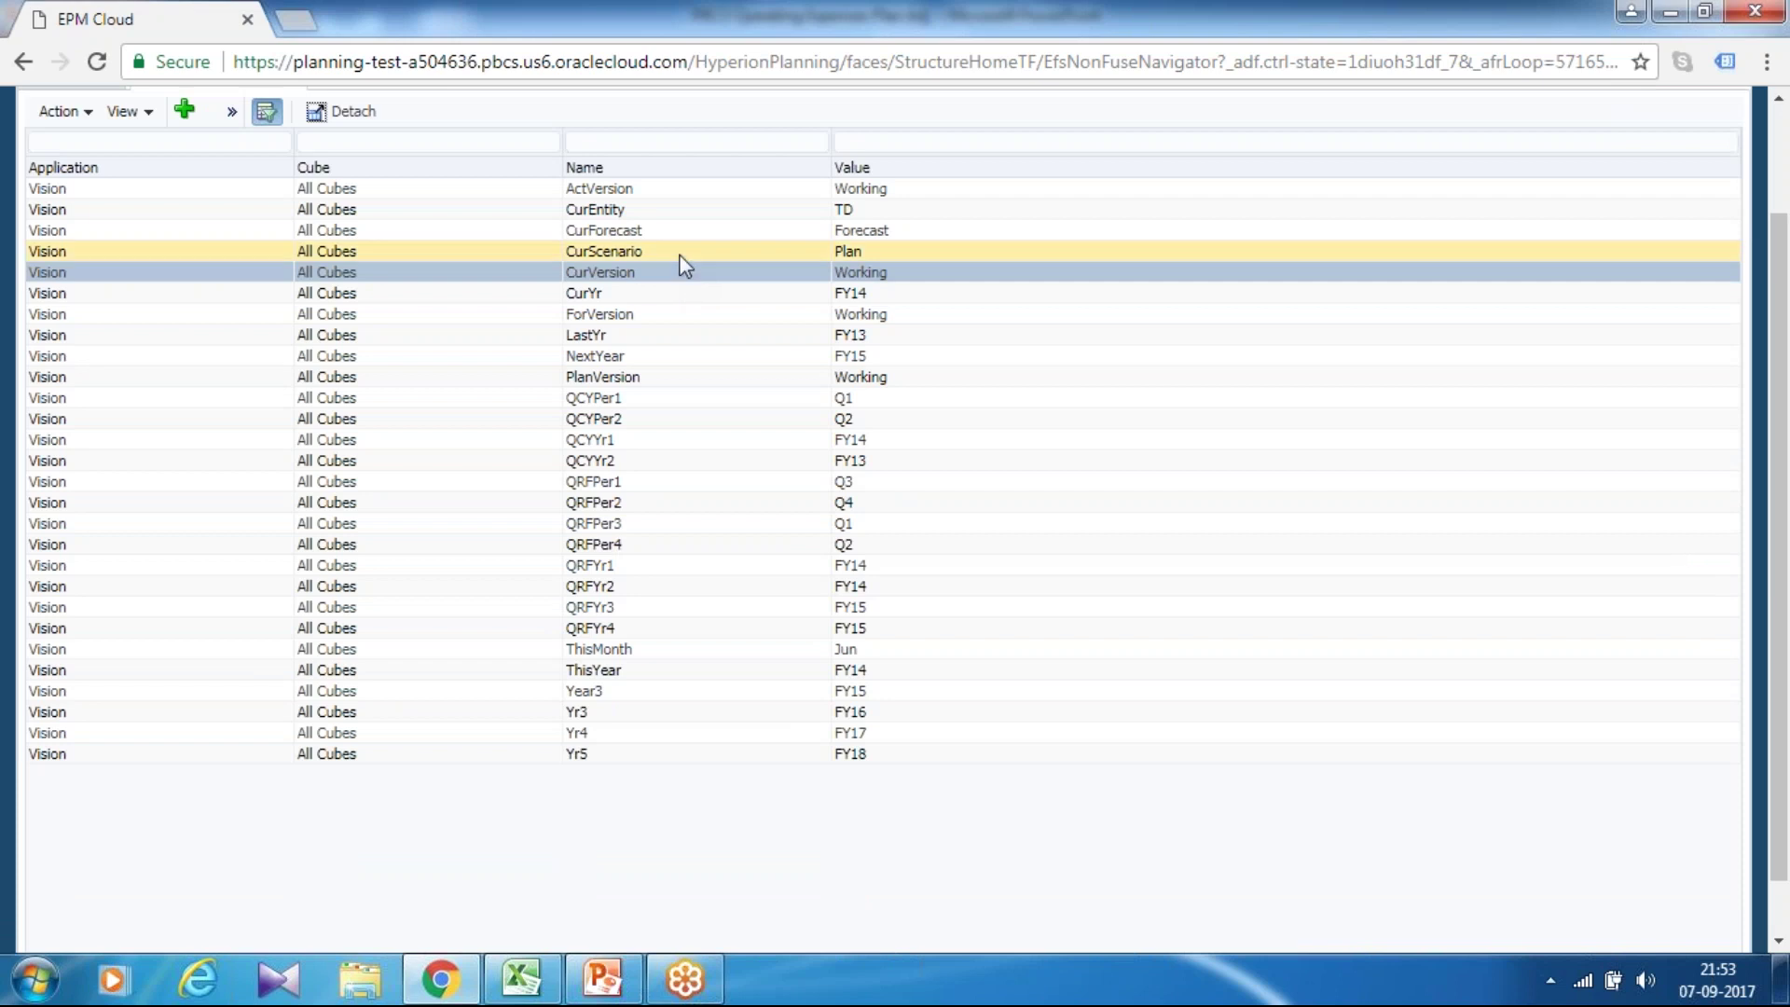
{"action": "scroll", "coordinate": [673, 279], "scroll_direction": "up", "scroll_amount": 2}
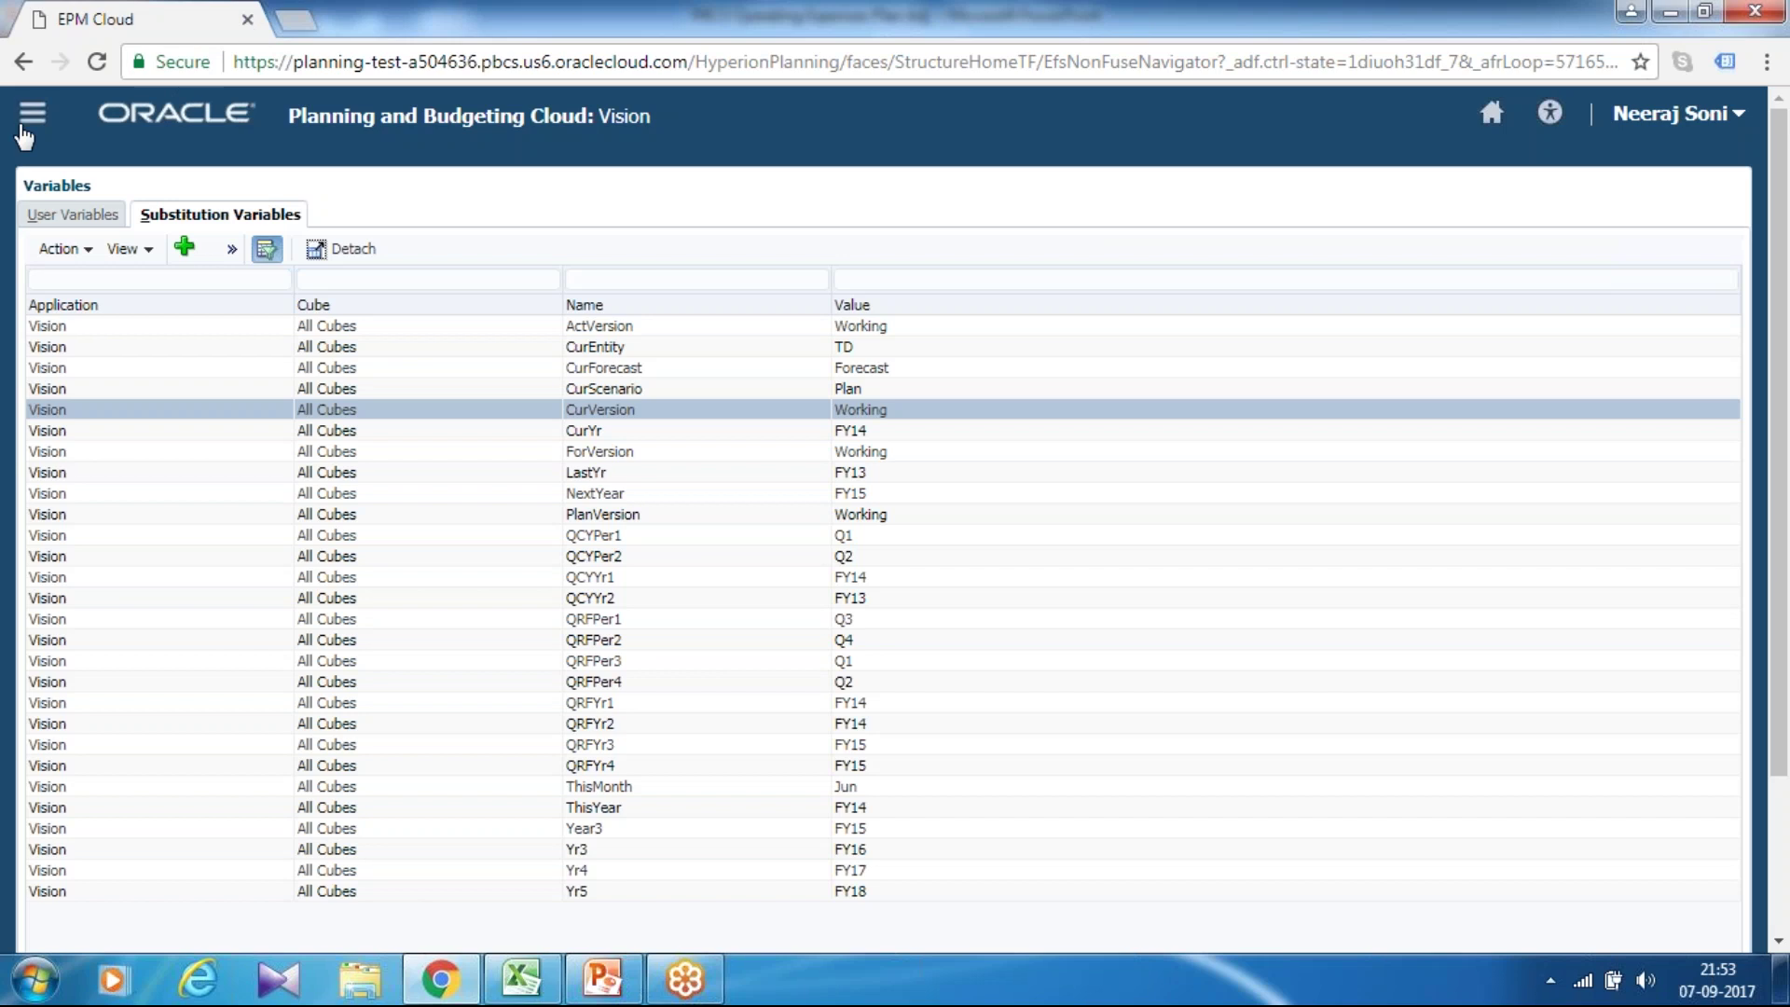
{"action": "left_click", "coordinate": [33, 113]}
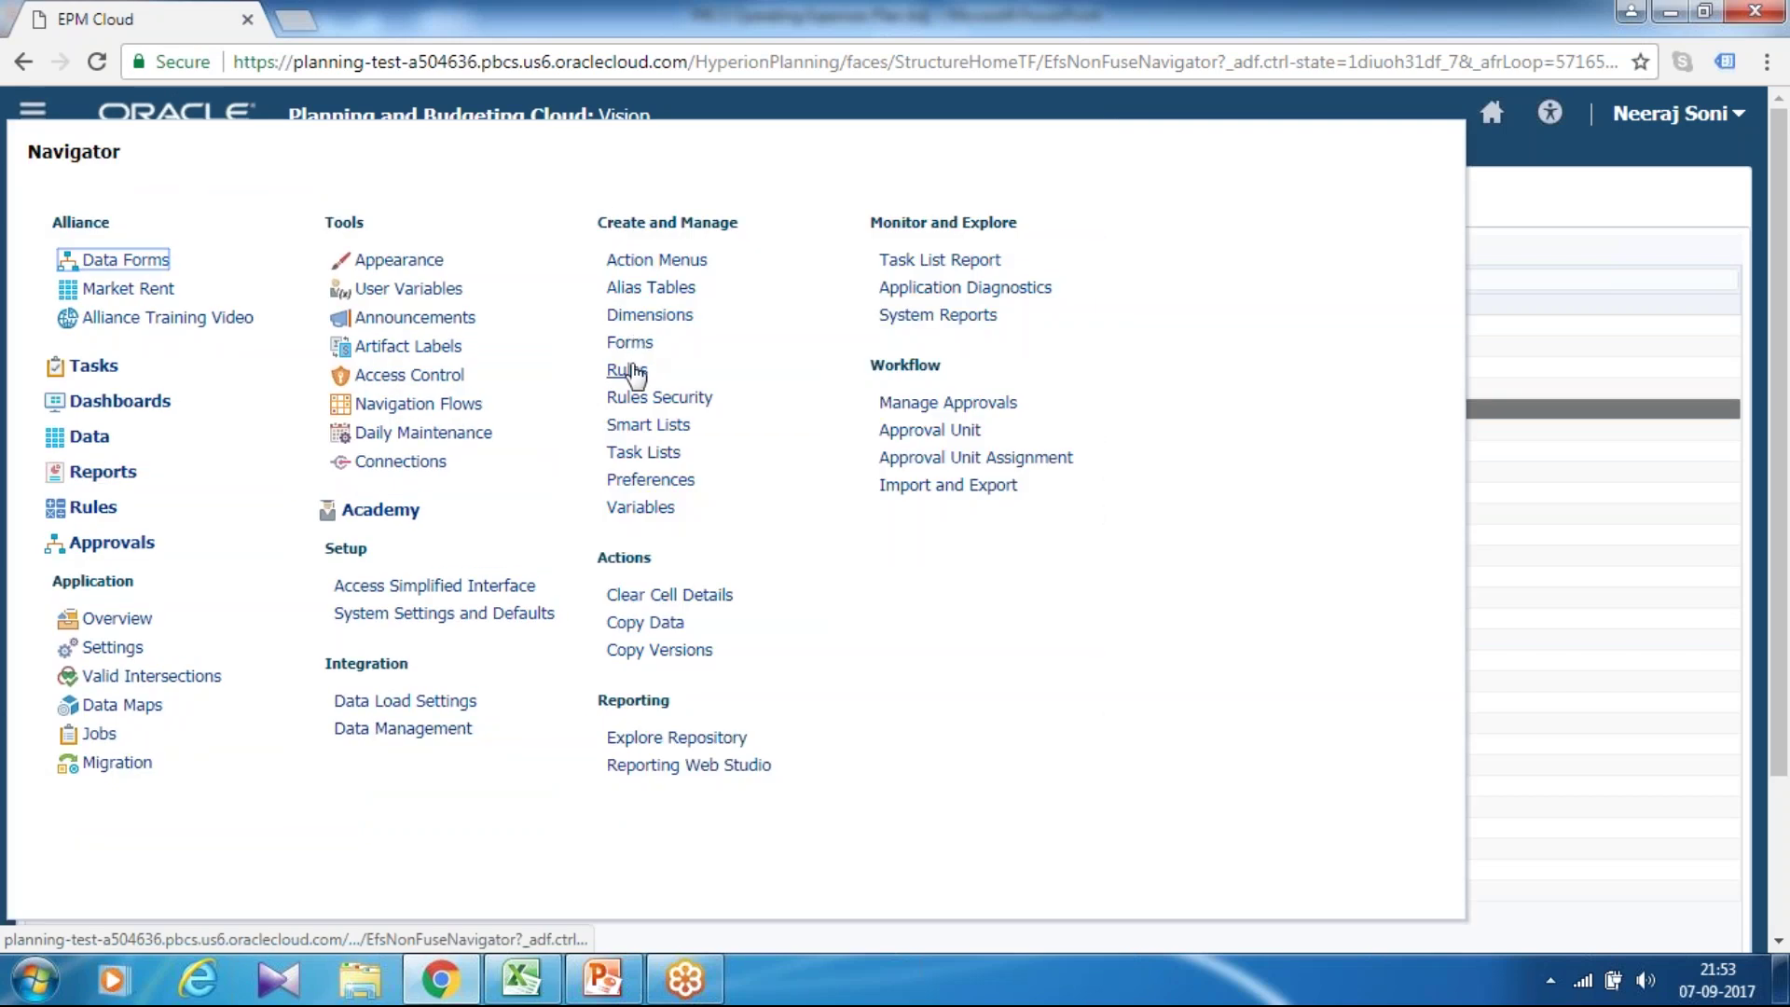
Open Rules in Calculation Manager and start a new rule under Planning > Vision > Plan1 > Rules.
{"action": "left_click", "coordinate": [626, 369]}
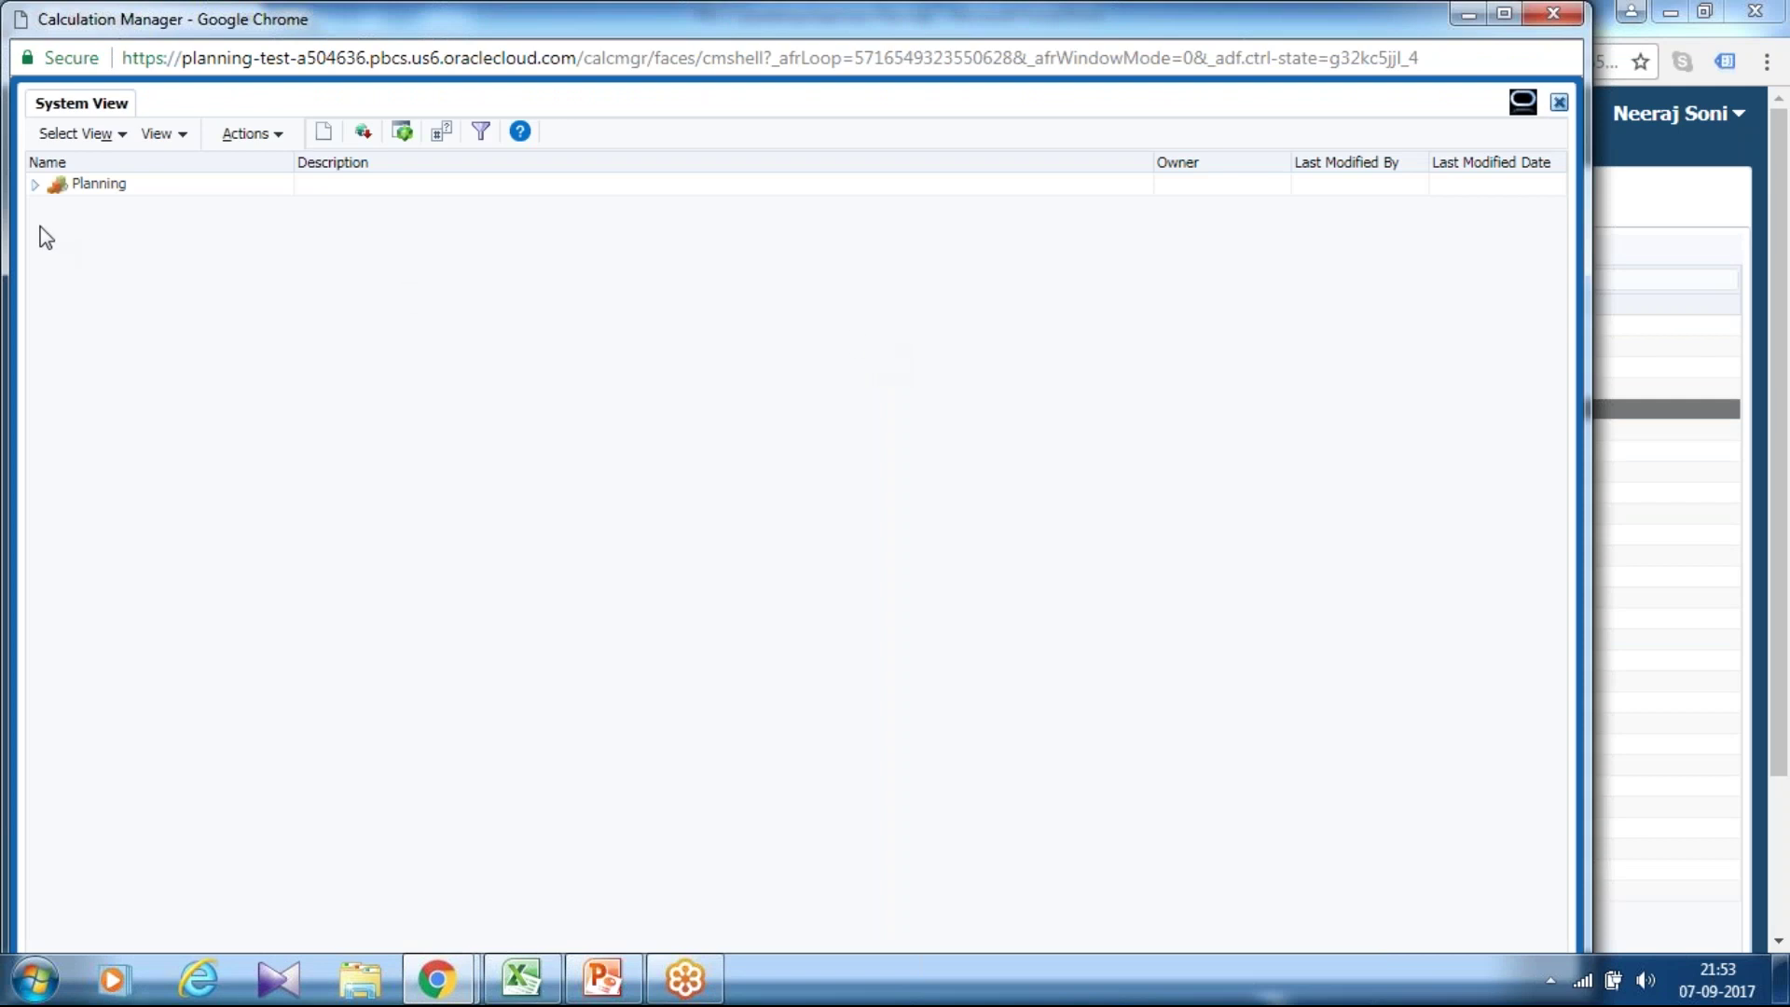
{"action": "double_click", "coordinate": [93, 184]}
{"action": "left_click", "coordinate": [88, 209]}
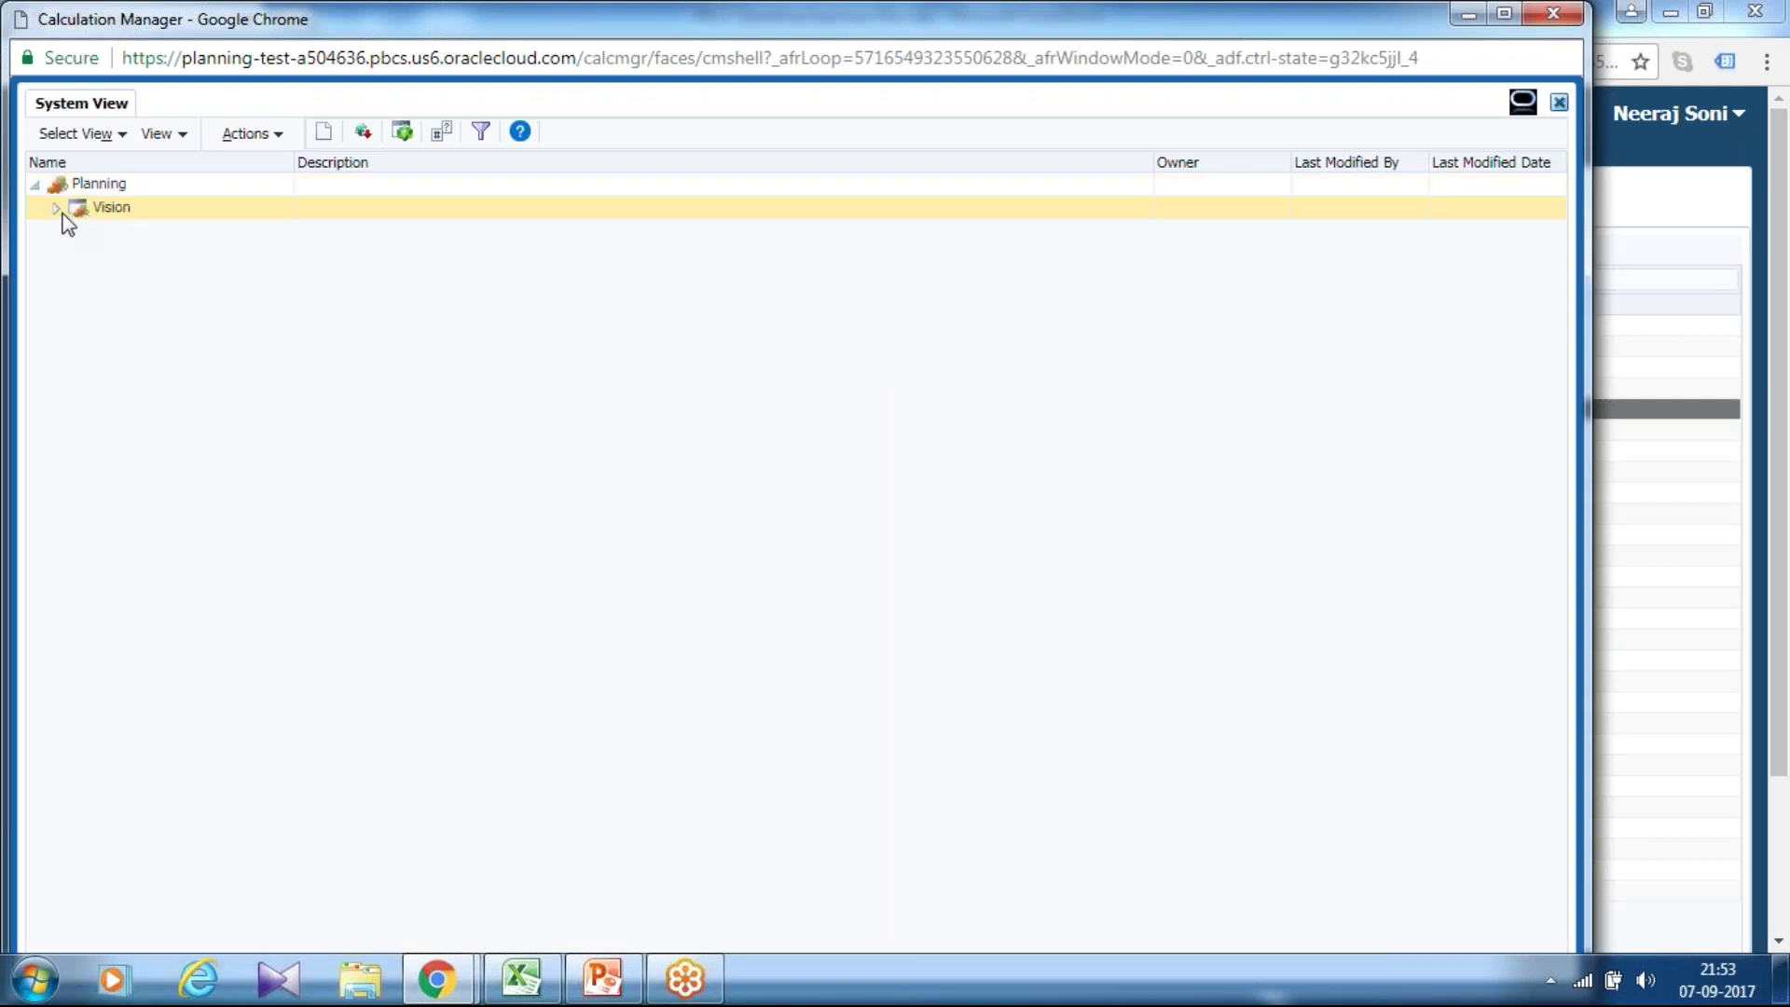
{"action": "left_click", "coordinate": [56, 207]}
{"action": "left_click", "coordinate": [78, 254]}
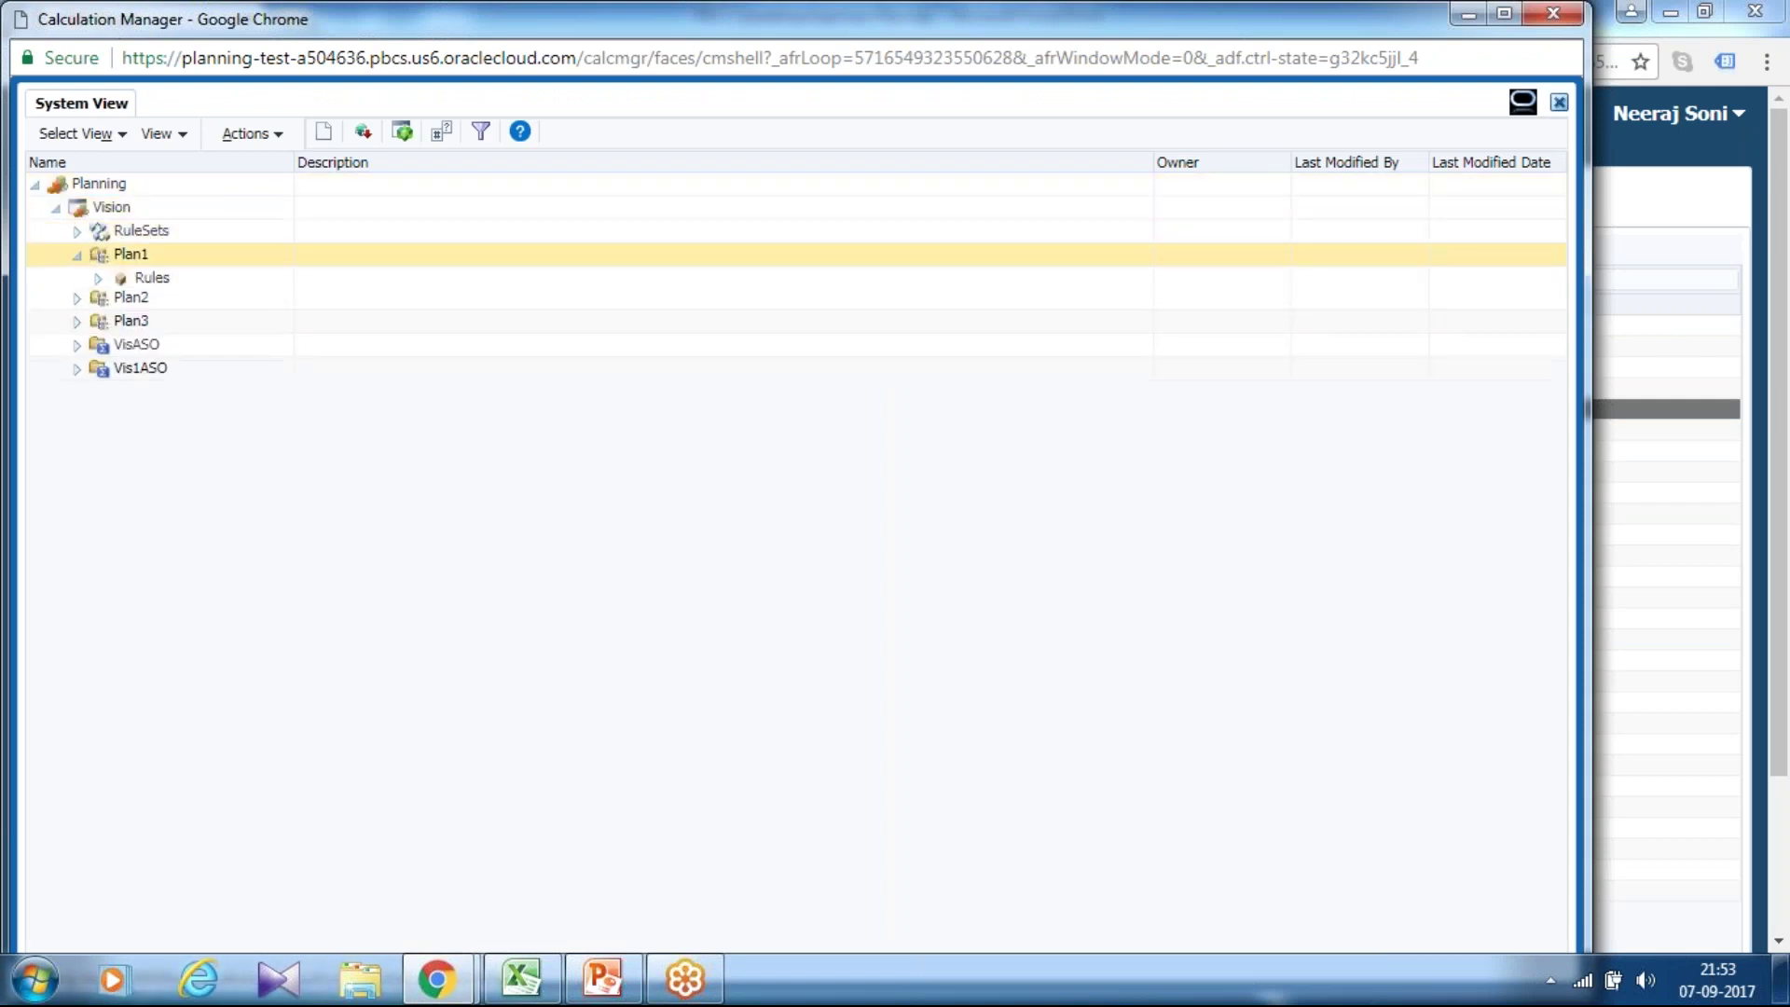
{"action": "left_click", "coordinate": [139, 258]}
{"action": "right_click", "coordinate": [140, 259]}
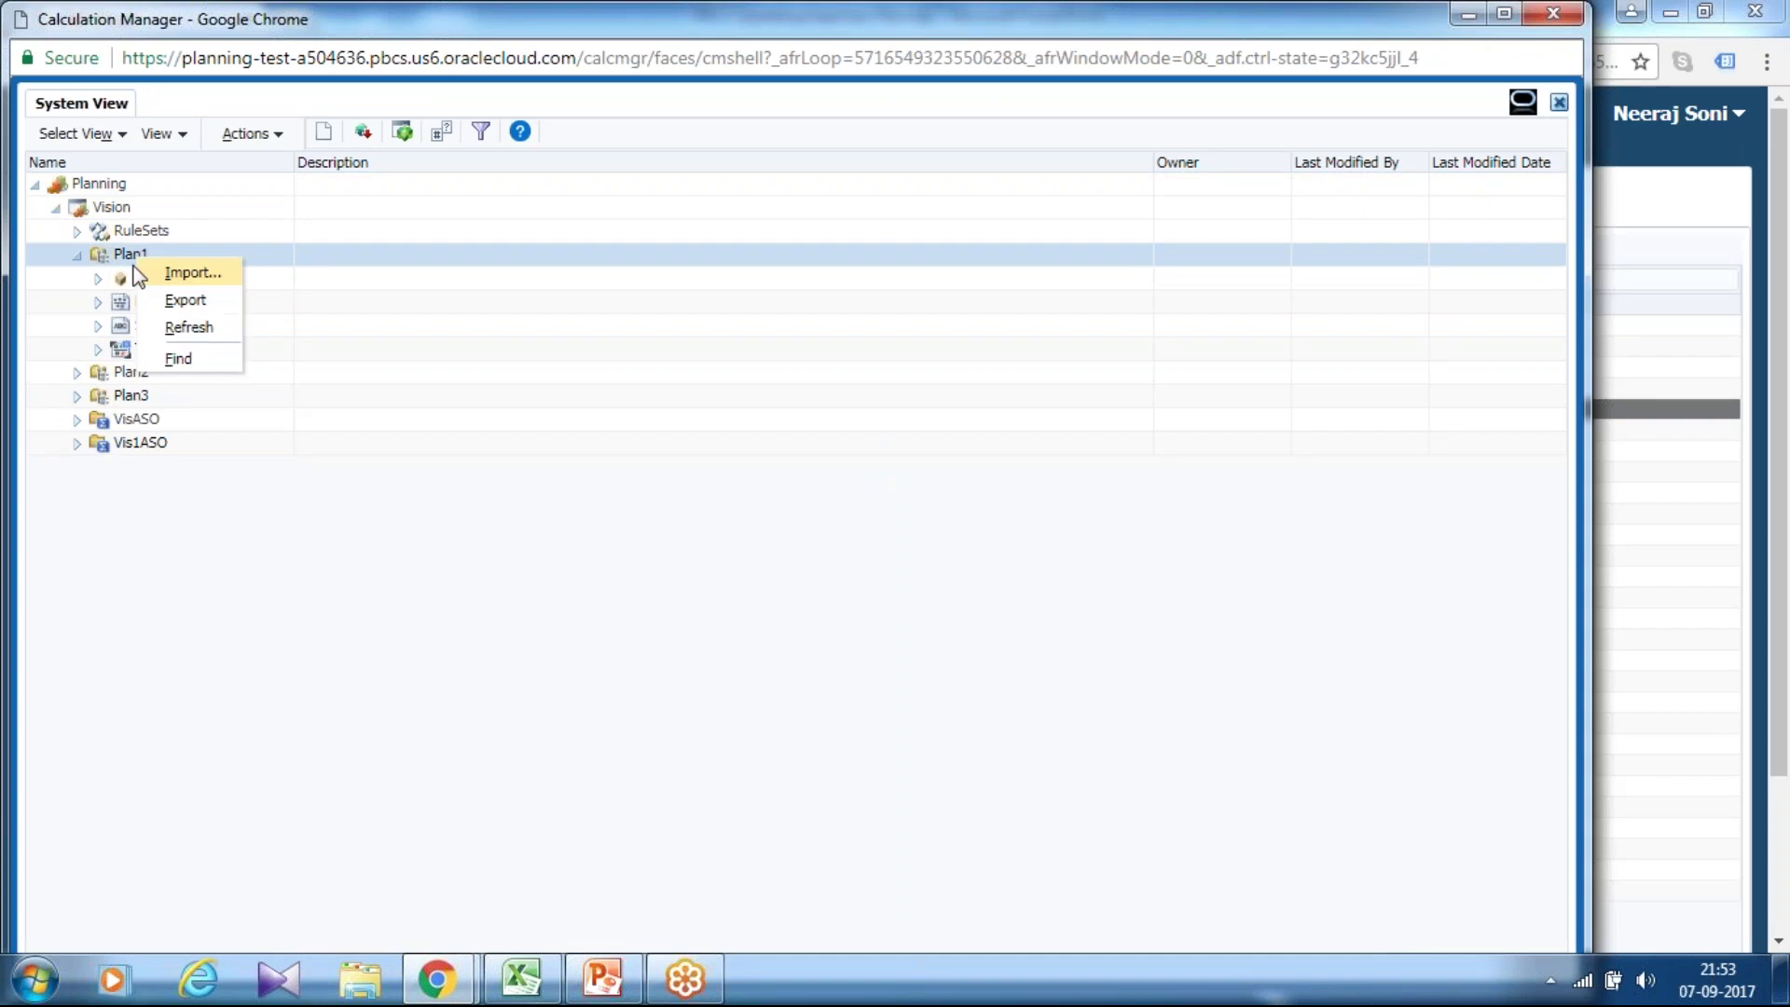
{"action": "left_click", "coordinate": [117, 278]}
{"action": "right_click", "coordinate": [111, 276]}
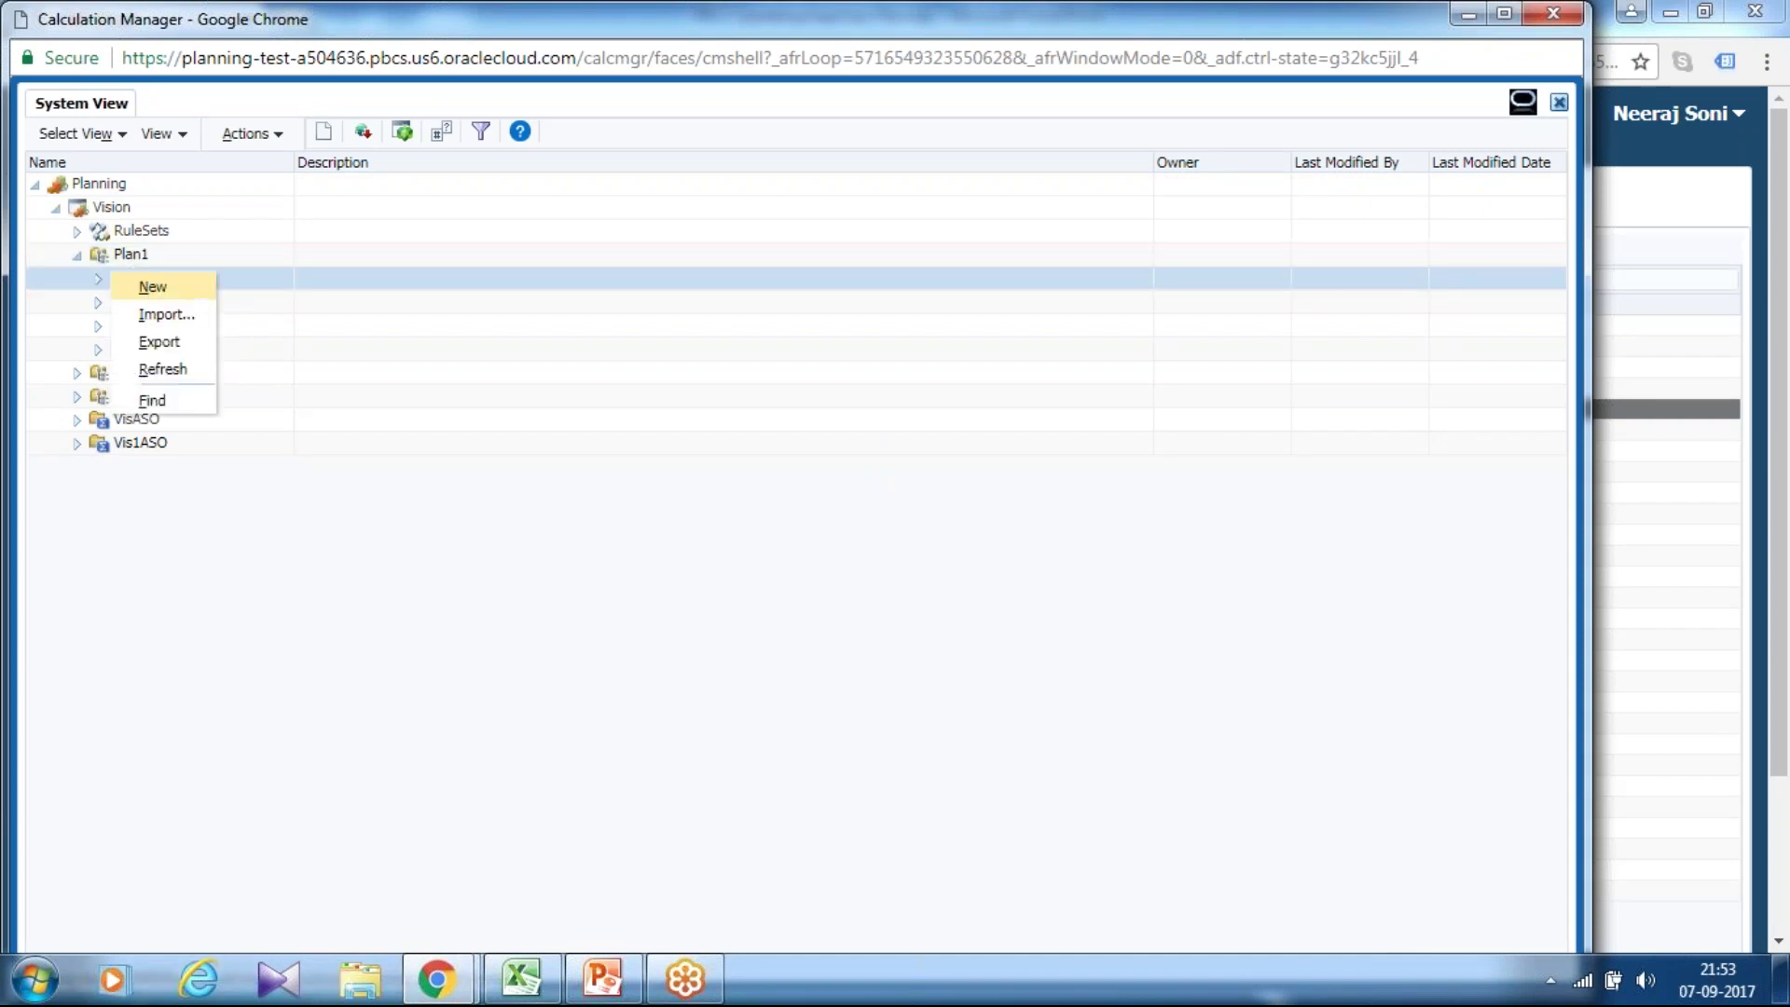
{"action": "left_click", "coordinate": [152, 286]}
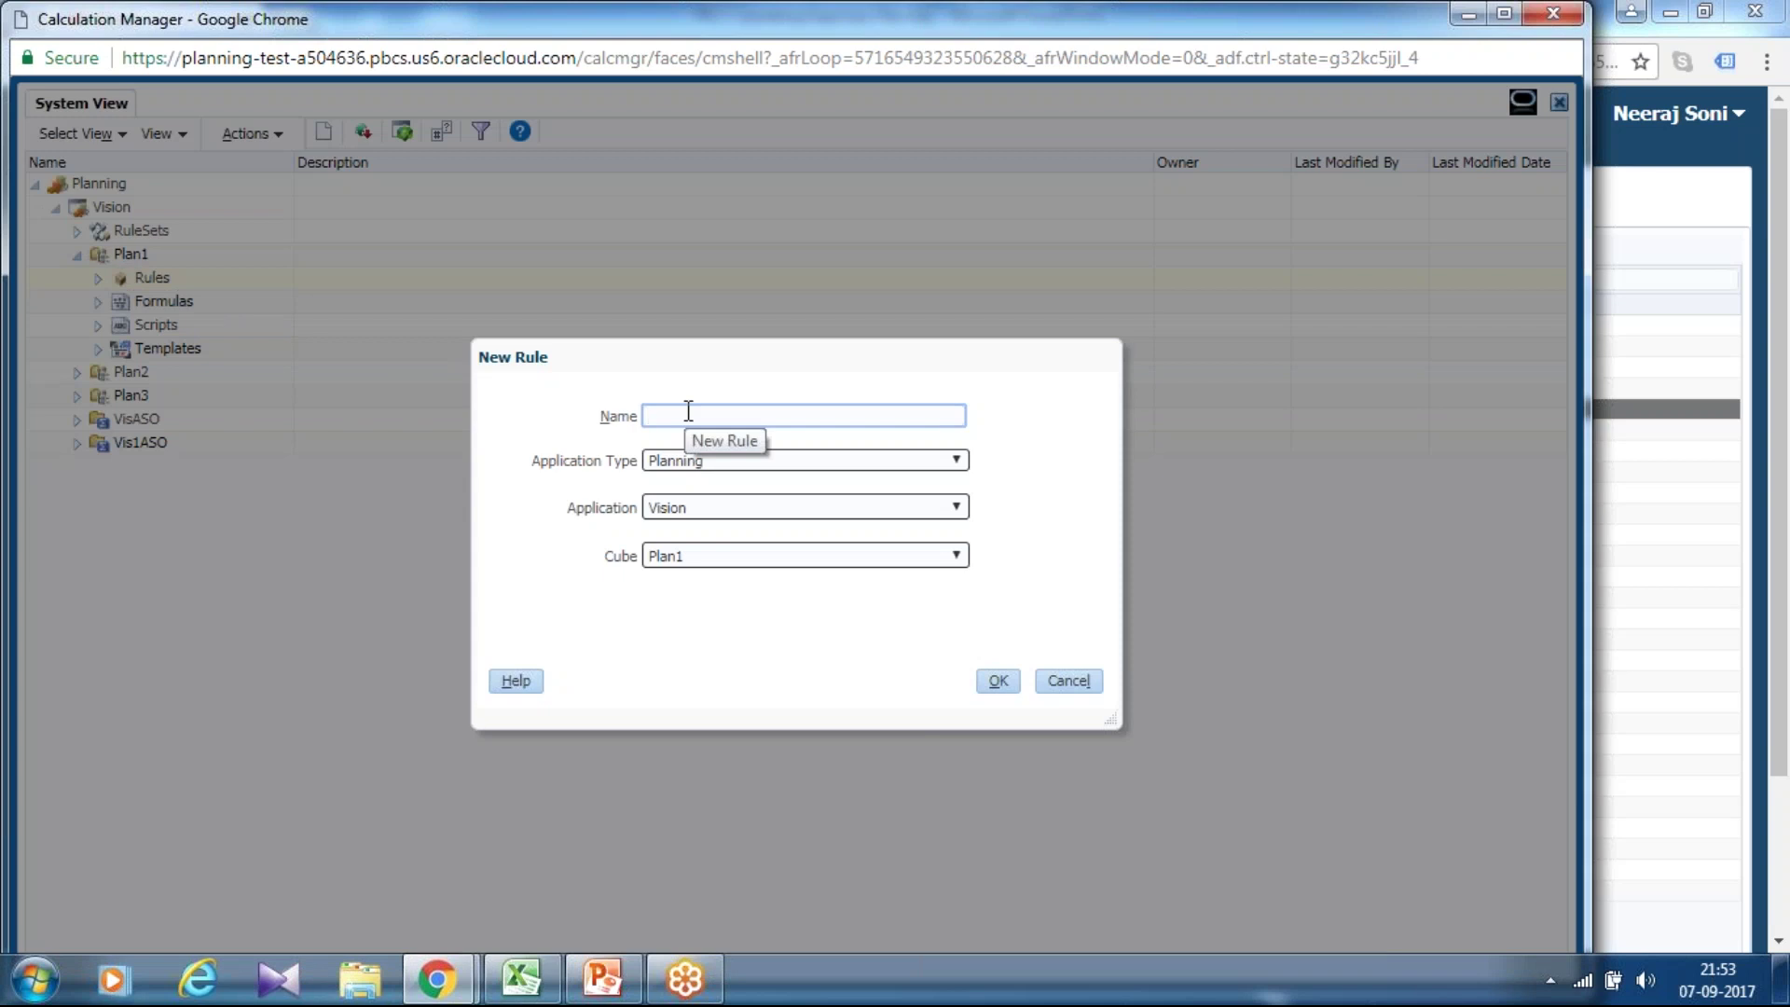
Name the rule 'Test Operation Exp Adjusment V1', correcting the 'Operationg' typo, and create it.
{"action": "type", "text": "Test Operati"}
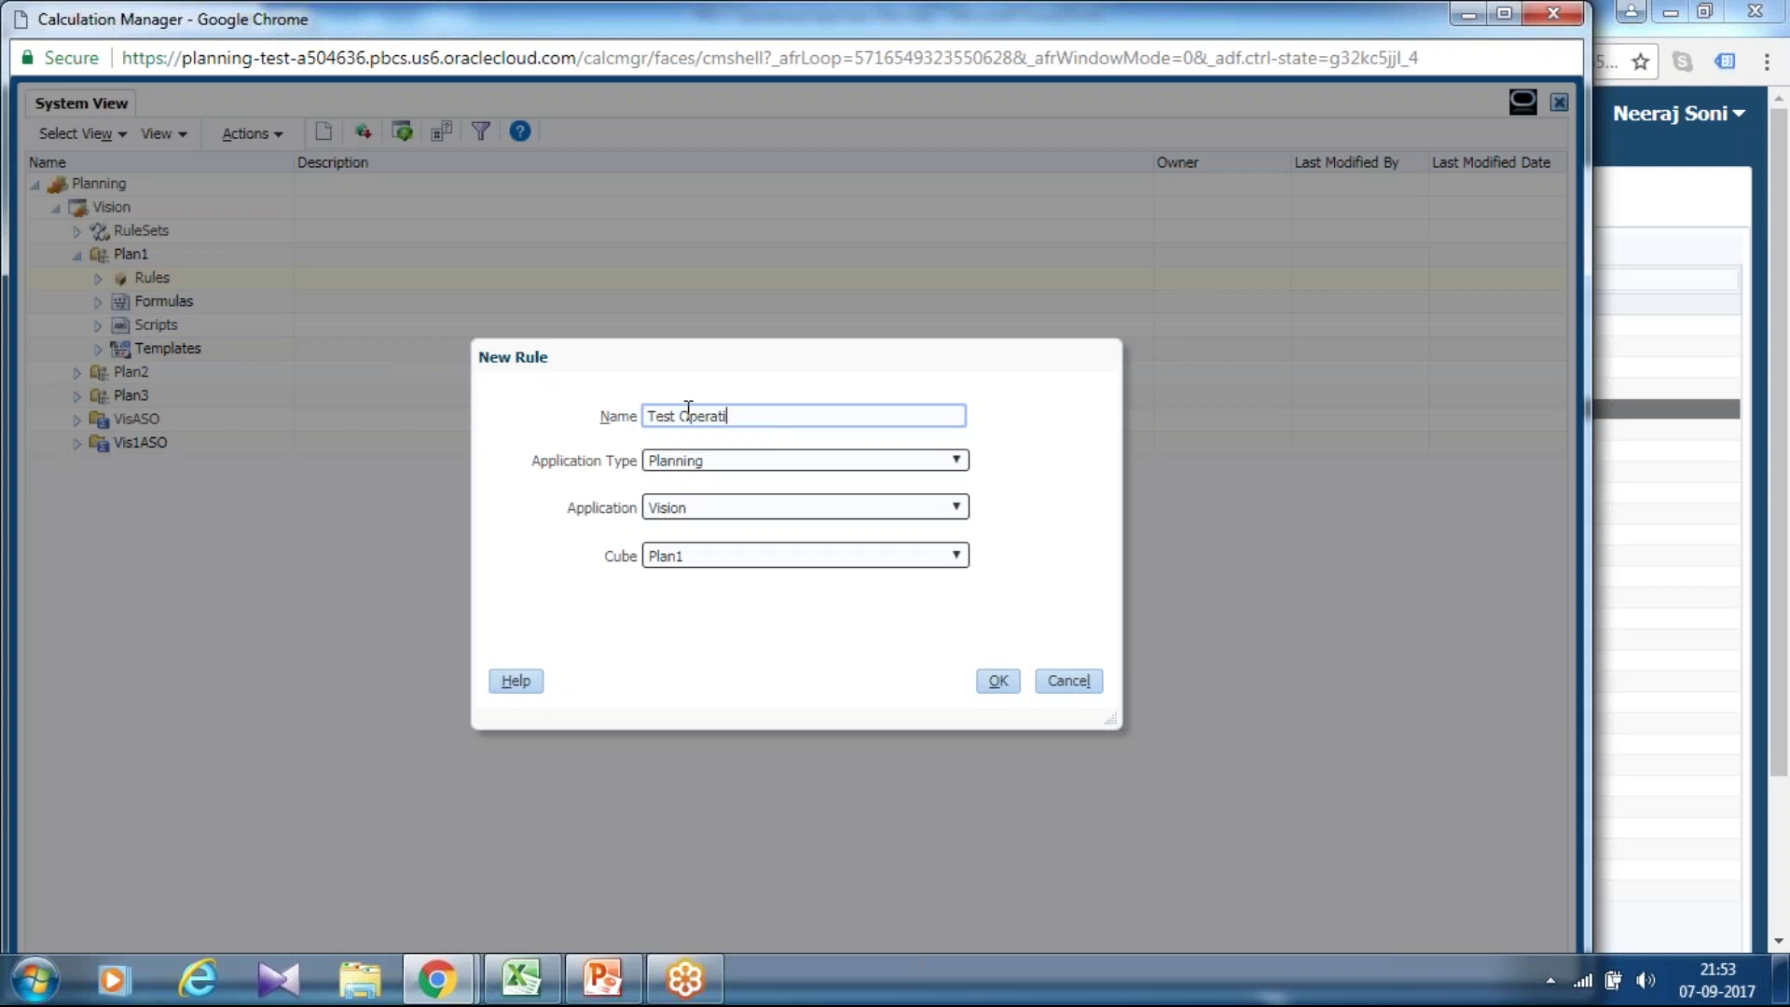
{"action": "type", "text": "ong E"}
{"action": "type", "text": "xp Adjusment V1"}
{"action": "right_click", "coordinate": [723, 414]}
{"action": "left_click", "coordinate": [760, 429]}
{"action": "left_click", "coordinate": [998, 681]}
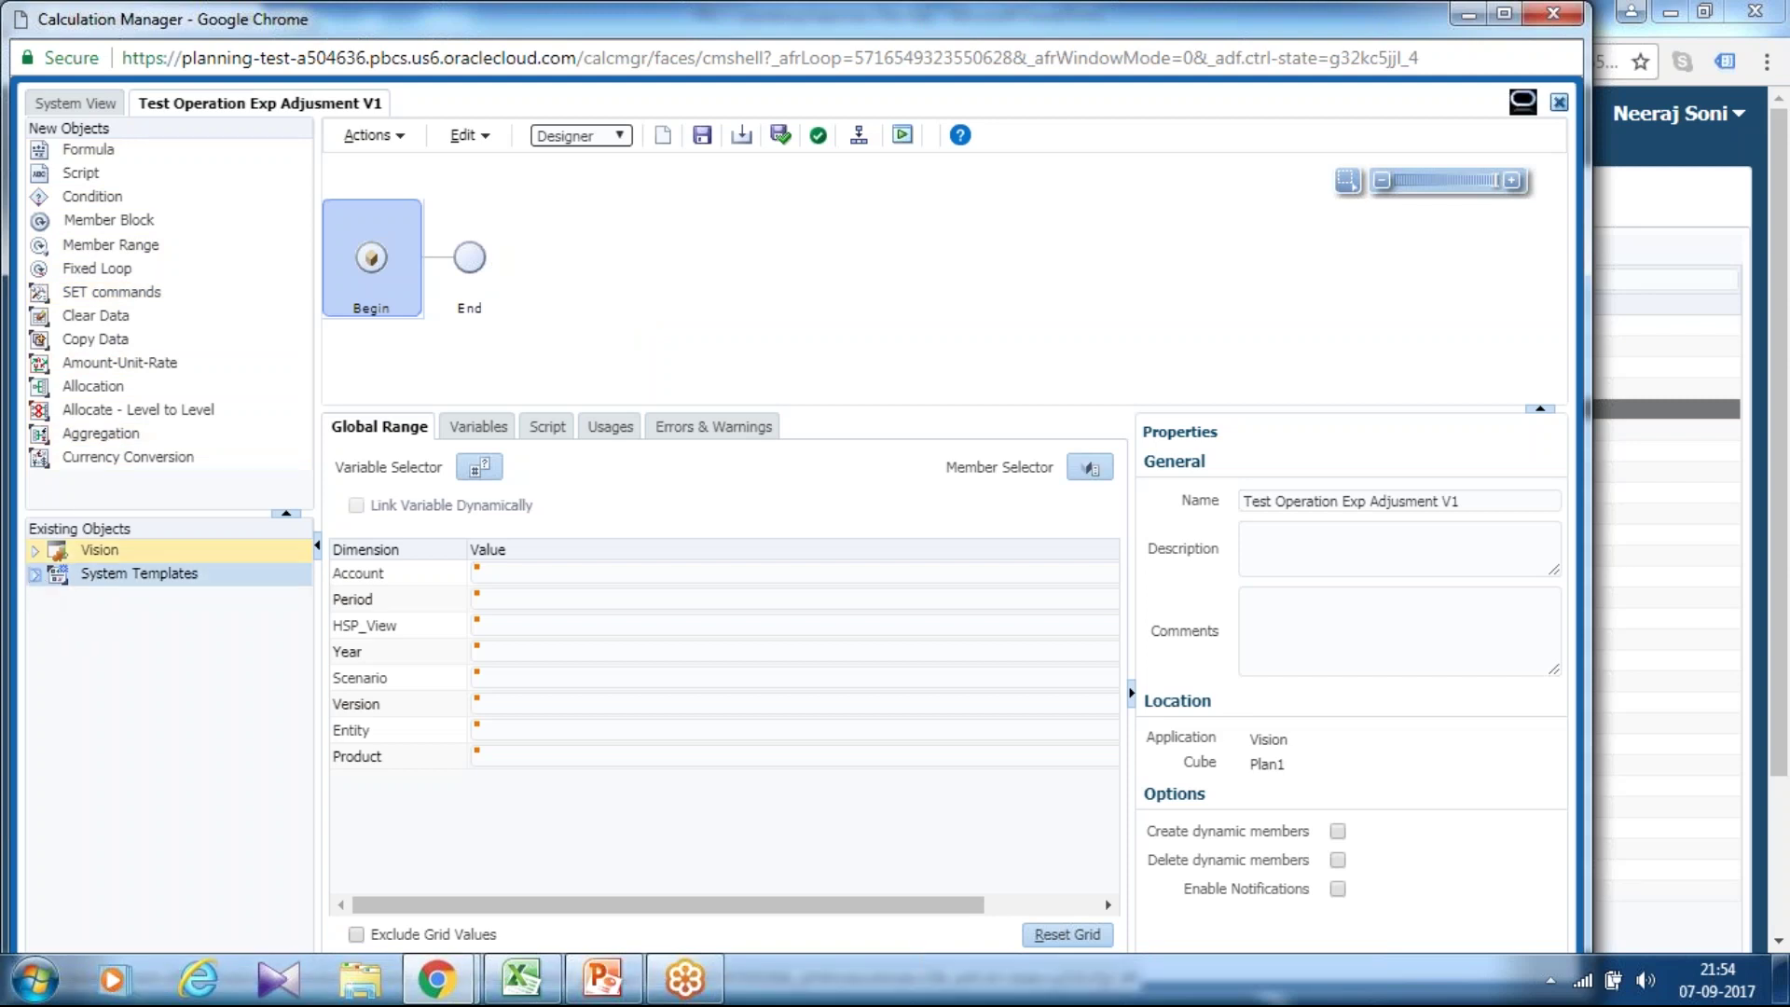
Expand Vision and System Templates in Existing Objects and select the SET commands template.
{"action": "left_click", "coordinate": [35, 550]}
{"action": "left_click", "coordinate": [37, 644]}
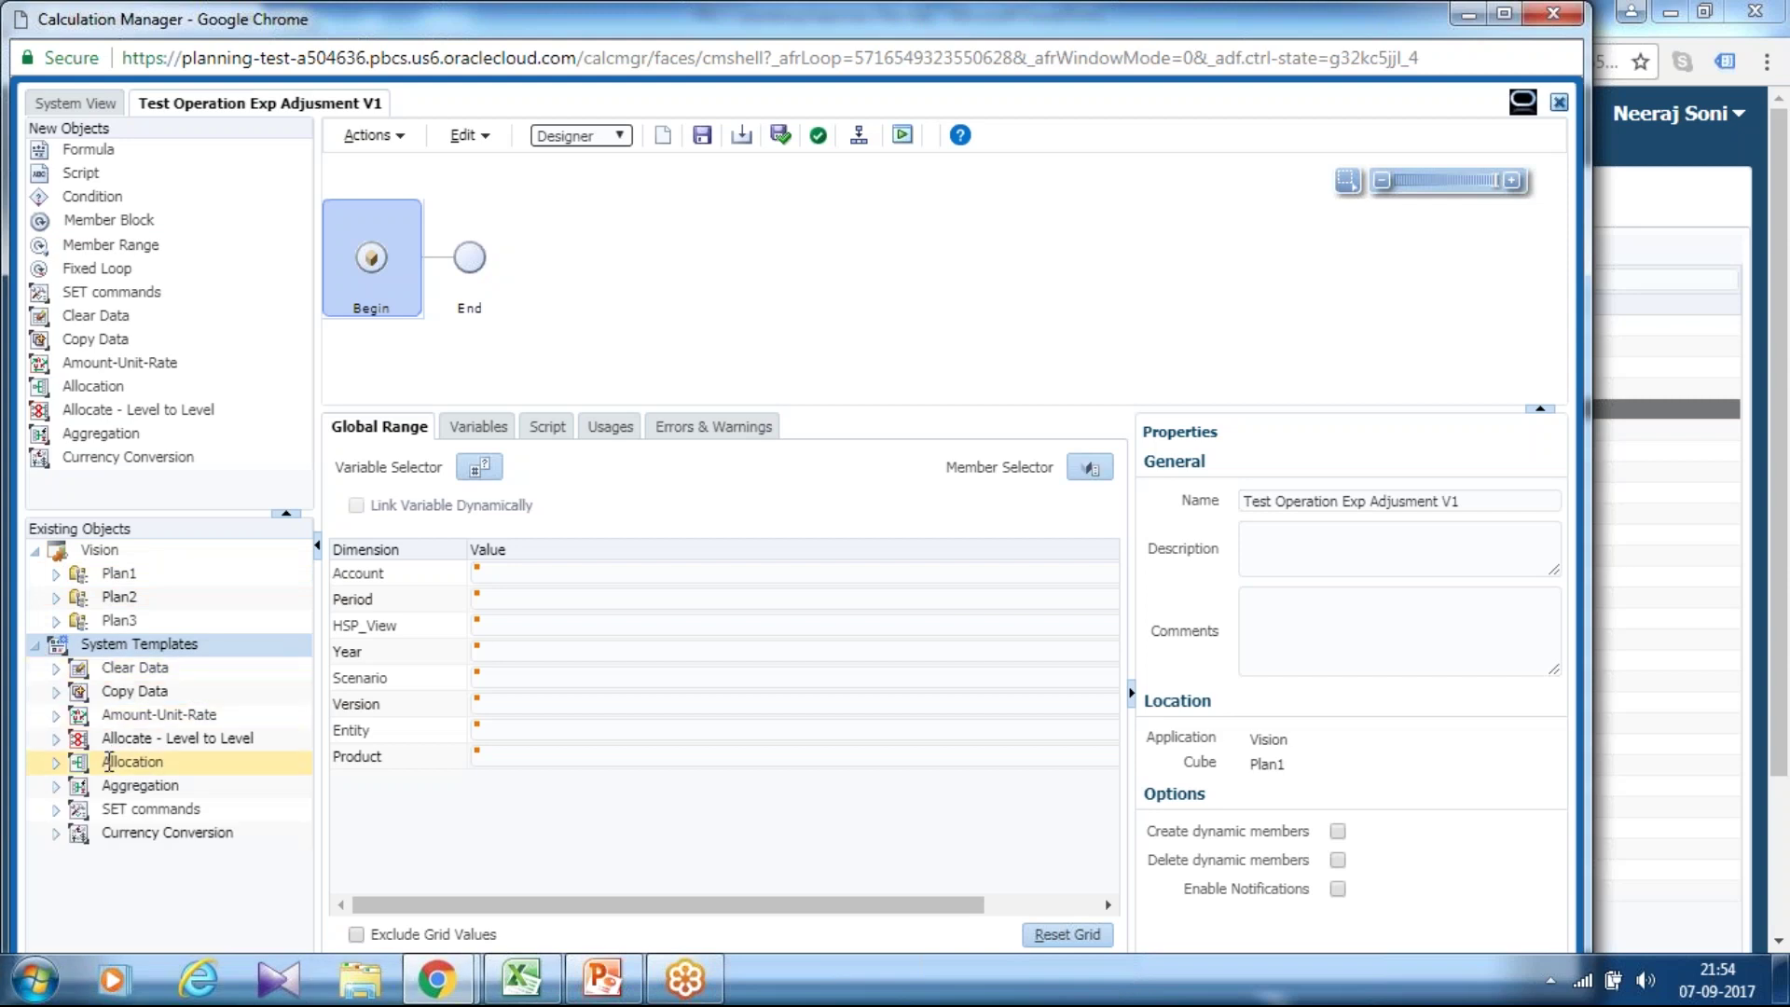
{"action": "left_click", "coordinate": [121, 809]}
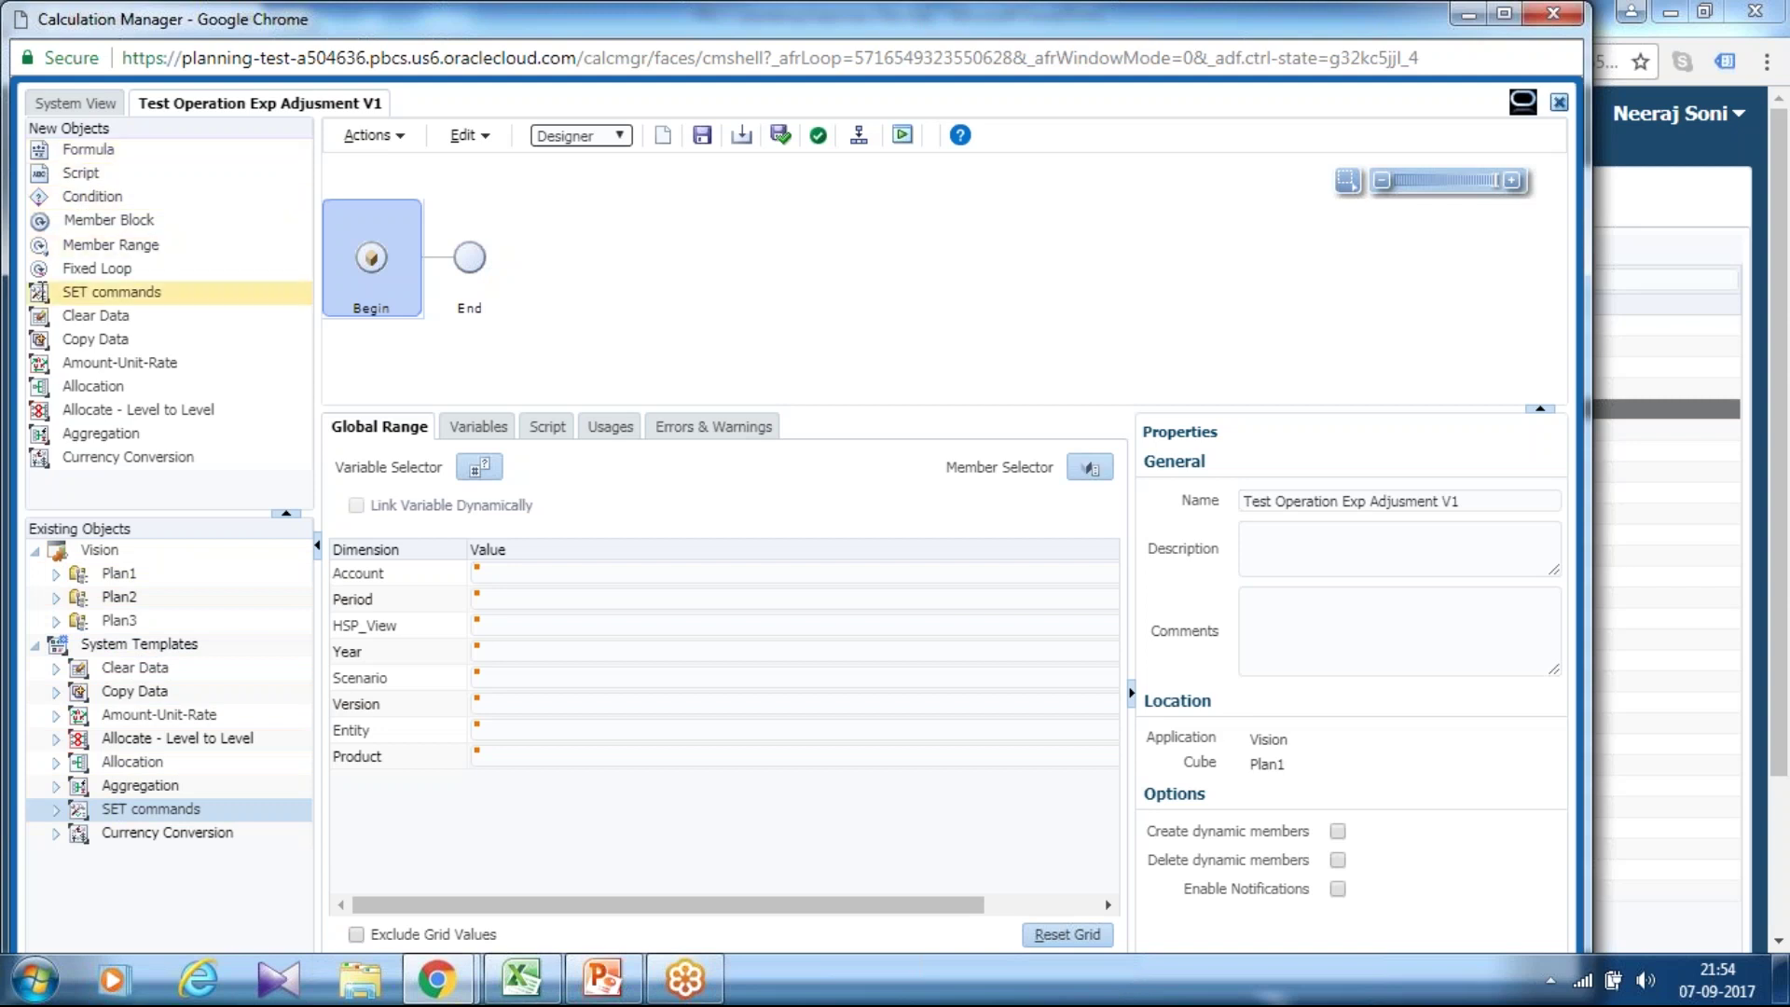
Add a SET commands step with AGGMISSING set to consolidate #MISSING values, and save it.
{"action": "left_click_drag", "start_coordinate": [102, 292], "coordinate": [625, 287]}
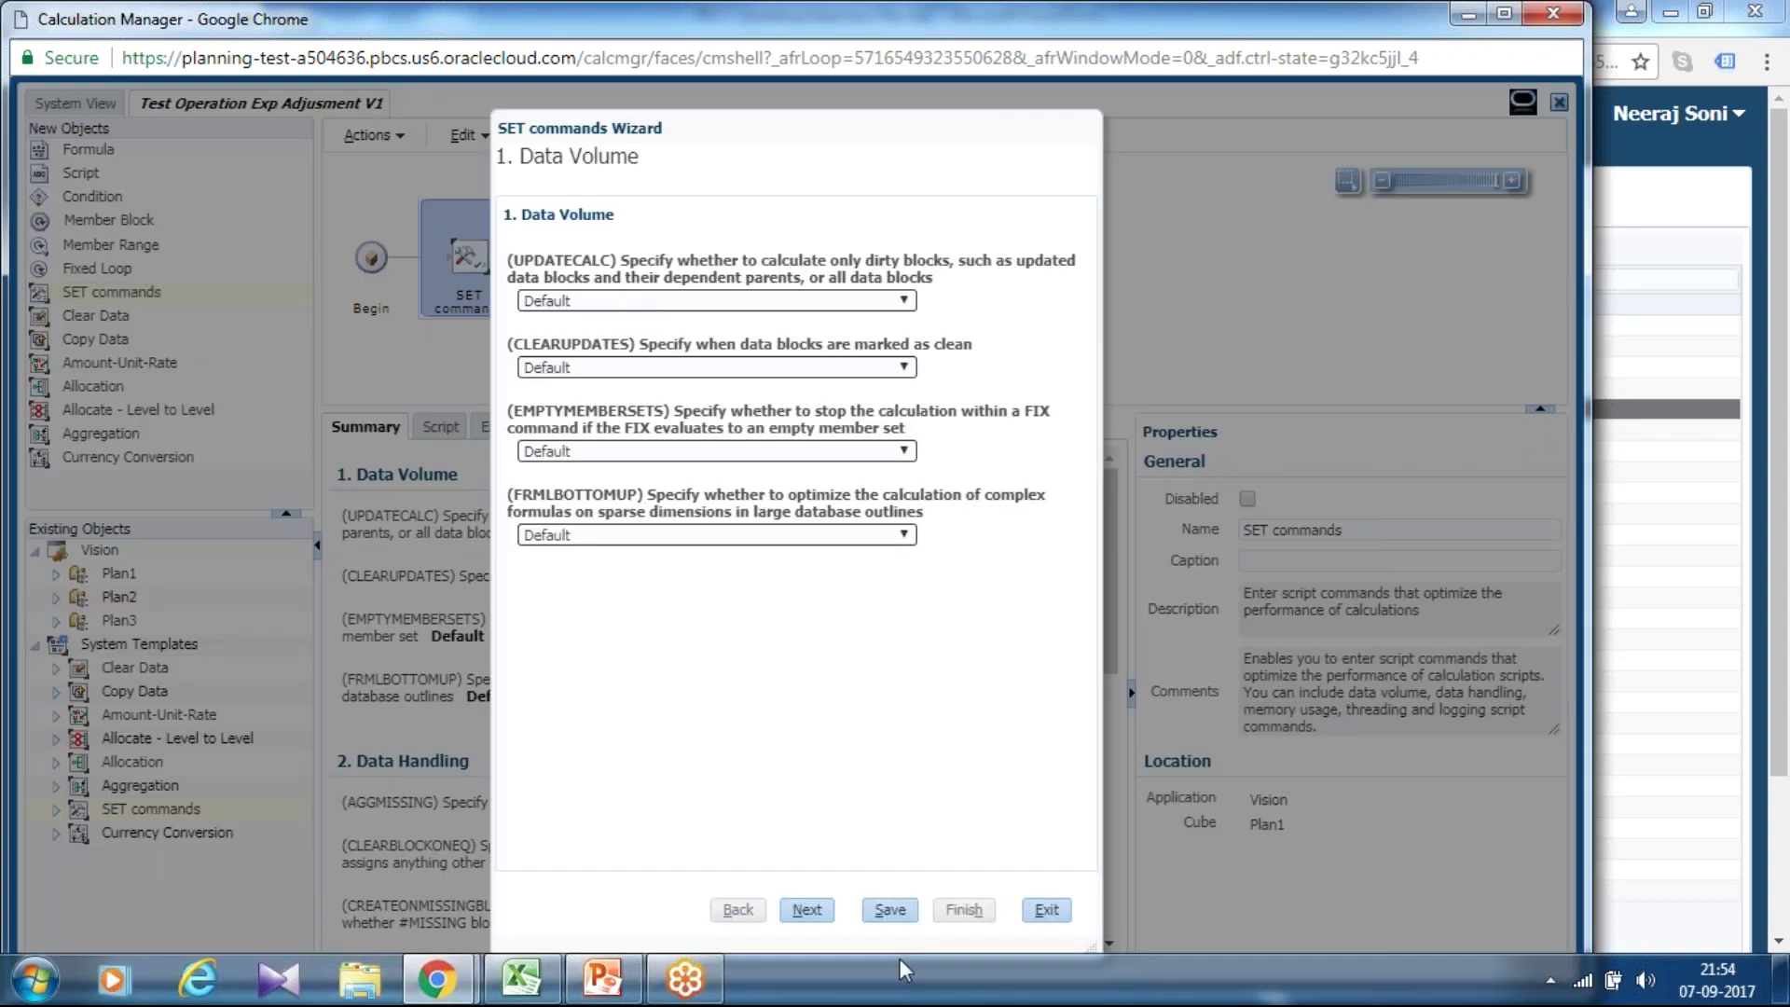
{"action": "left_click", "coordinate": [807, 910]}
{"action": "left_click", "coordinate": [736, 283]}
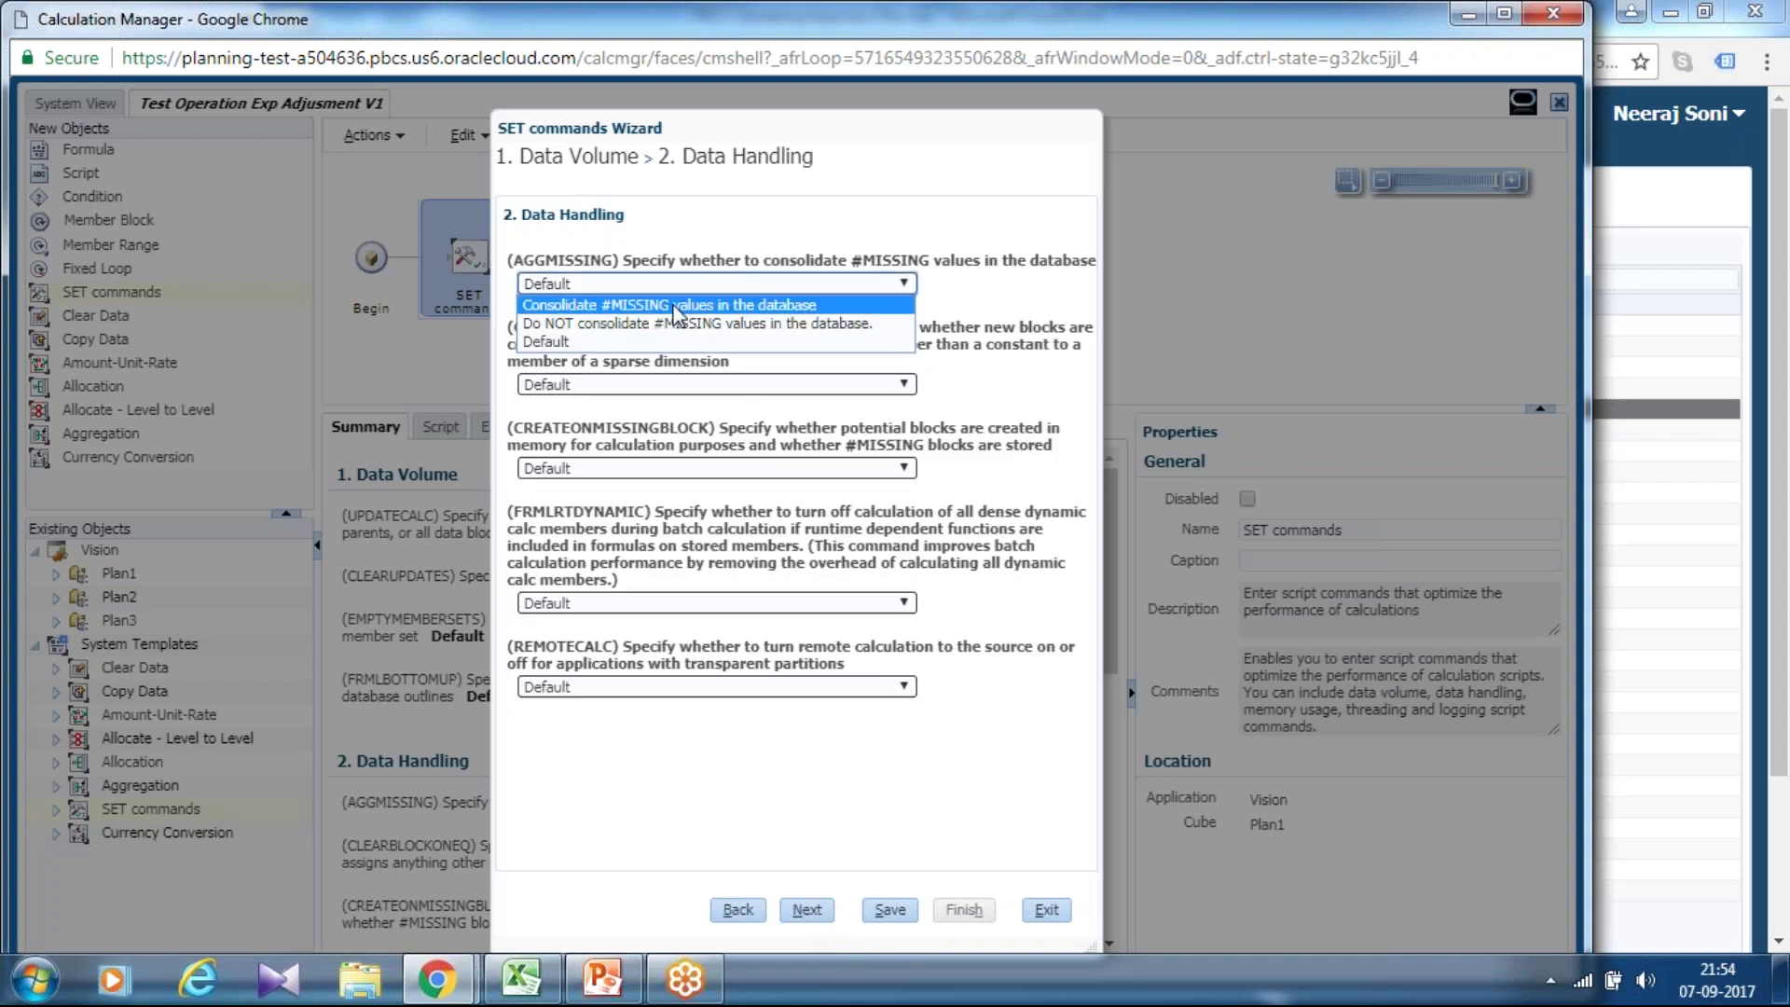
{"action": "left_click", "coordinate": [674, 307]}
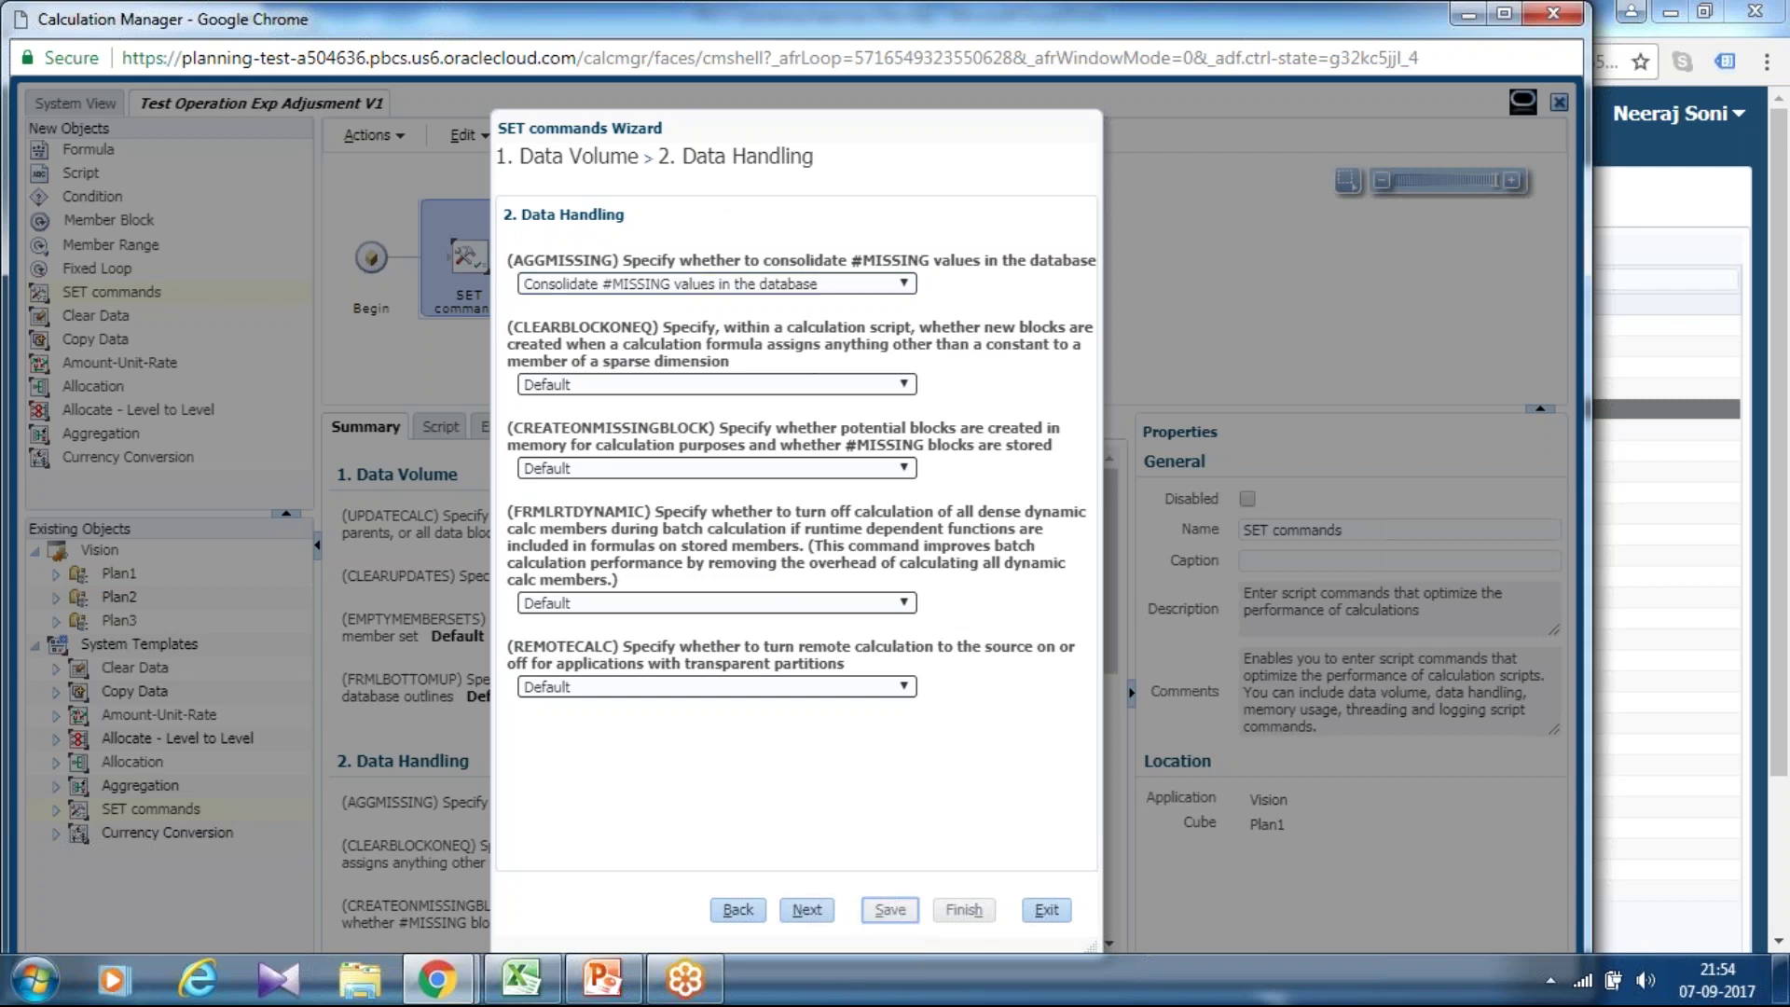
{"action": "left_click", "coordinate": [881, 910]}
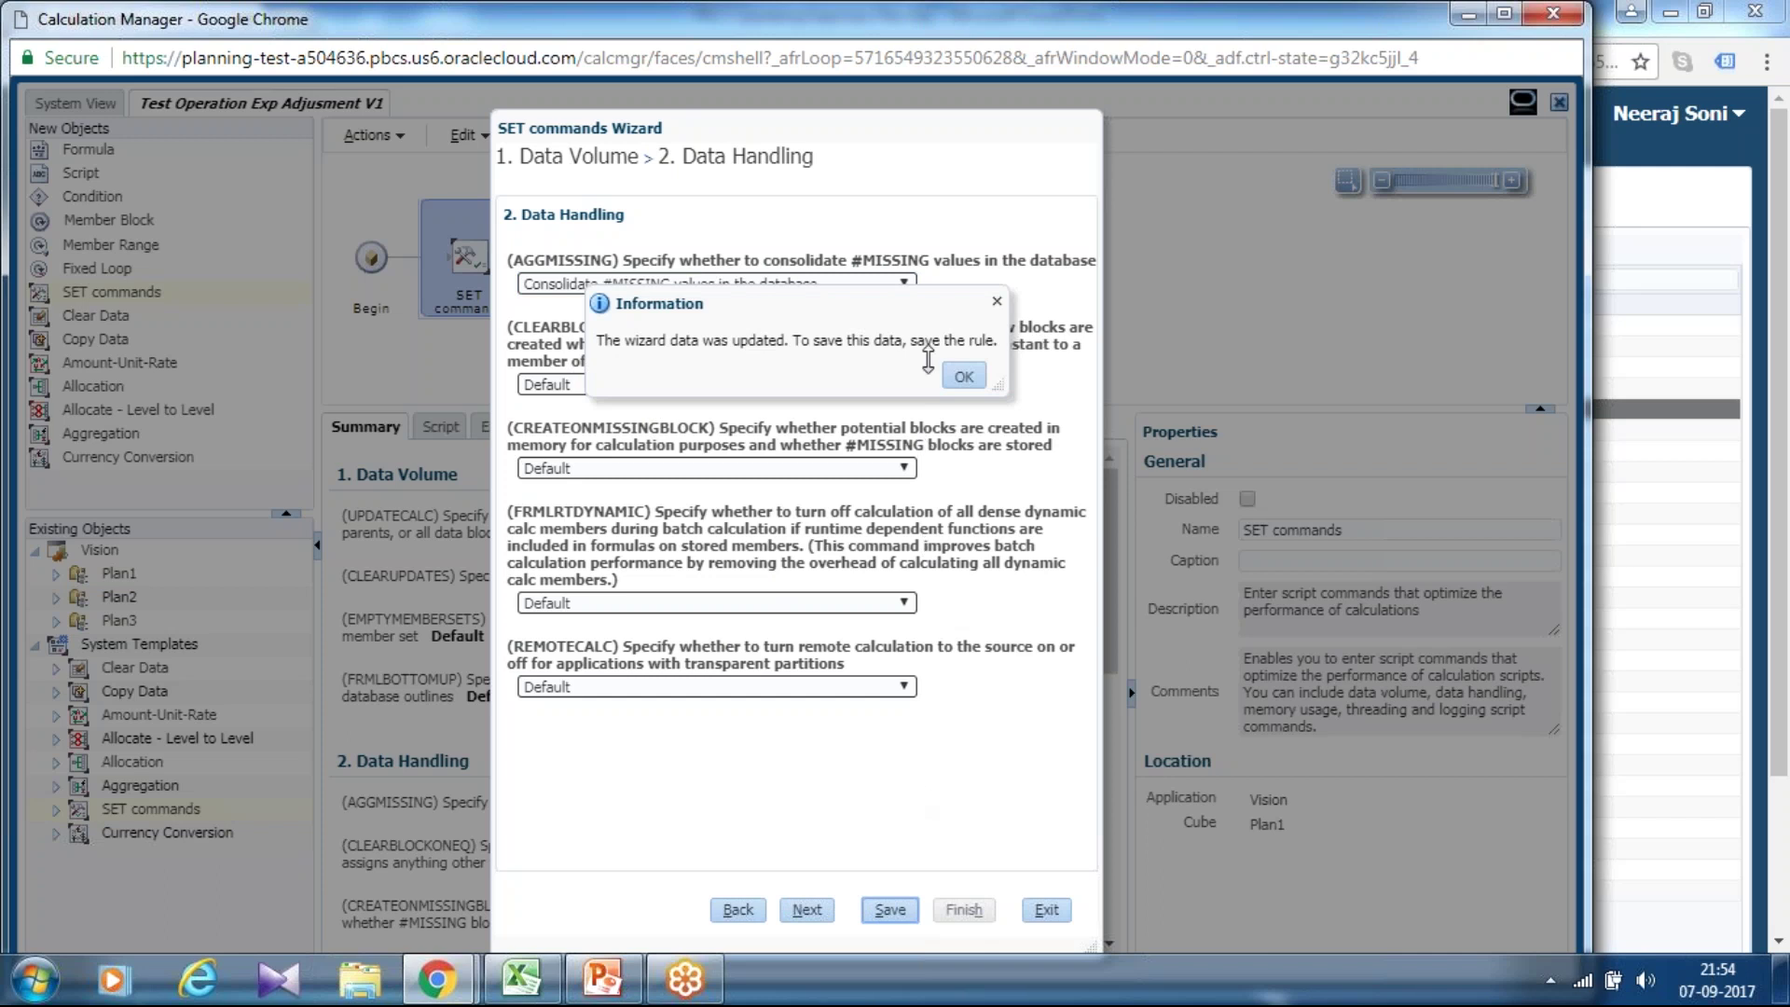
{"action": "left_click", "coordinate": [963, 378]}
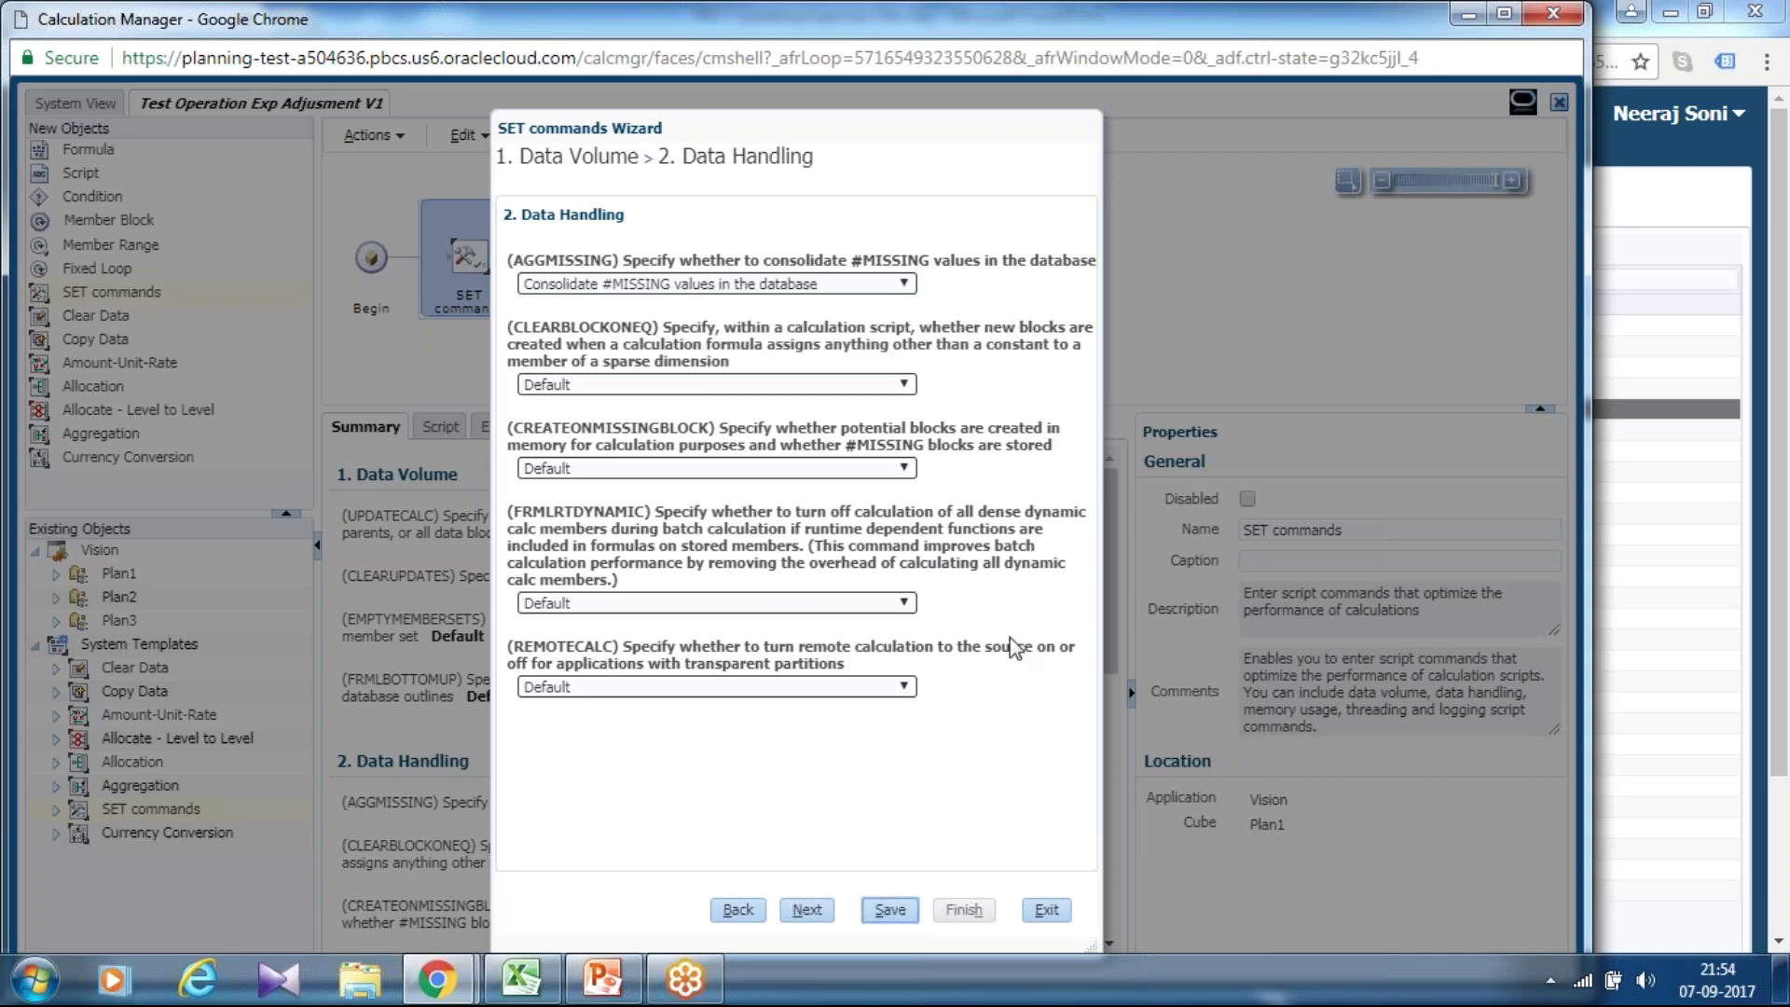
{"action": "left_click", "coordinate": [1044, 912]}
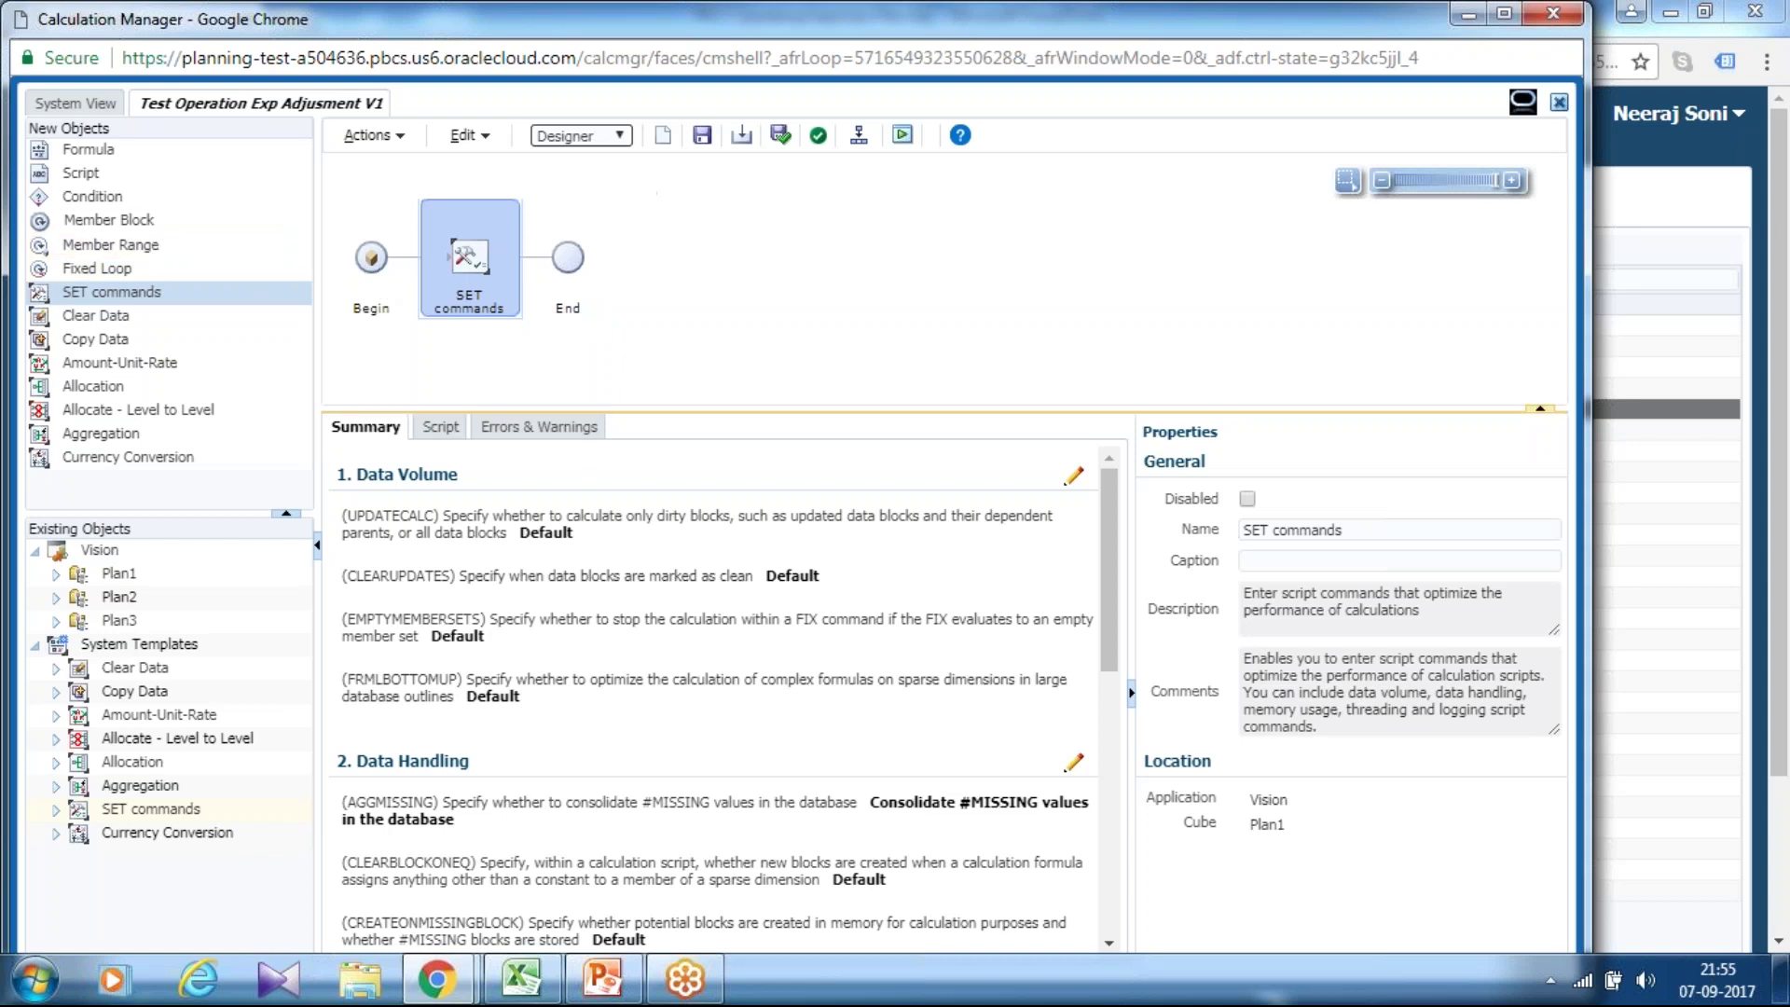
Draft the formula Revised Plan = Plan+"Adj Plan" in a new Notepad note.
{"action": "key", "text": "super"}
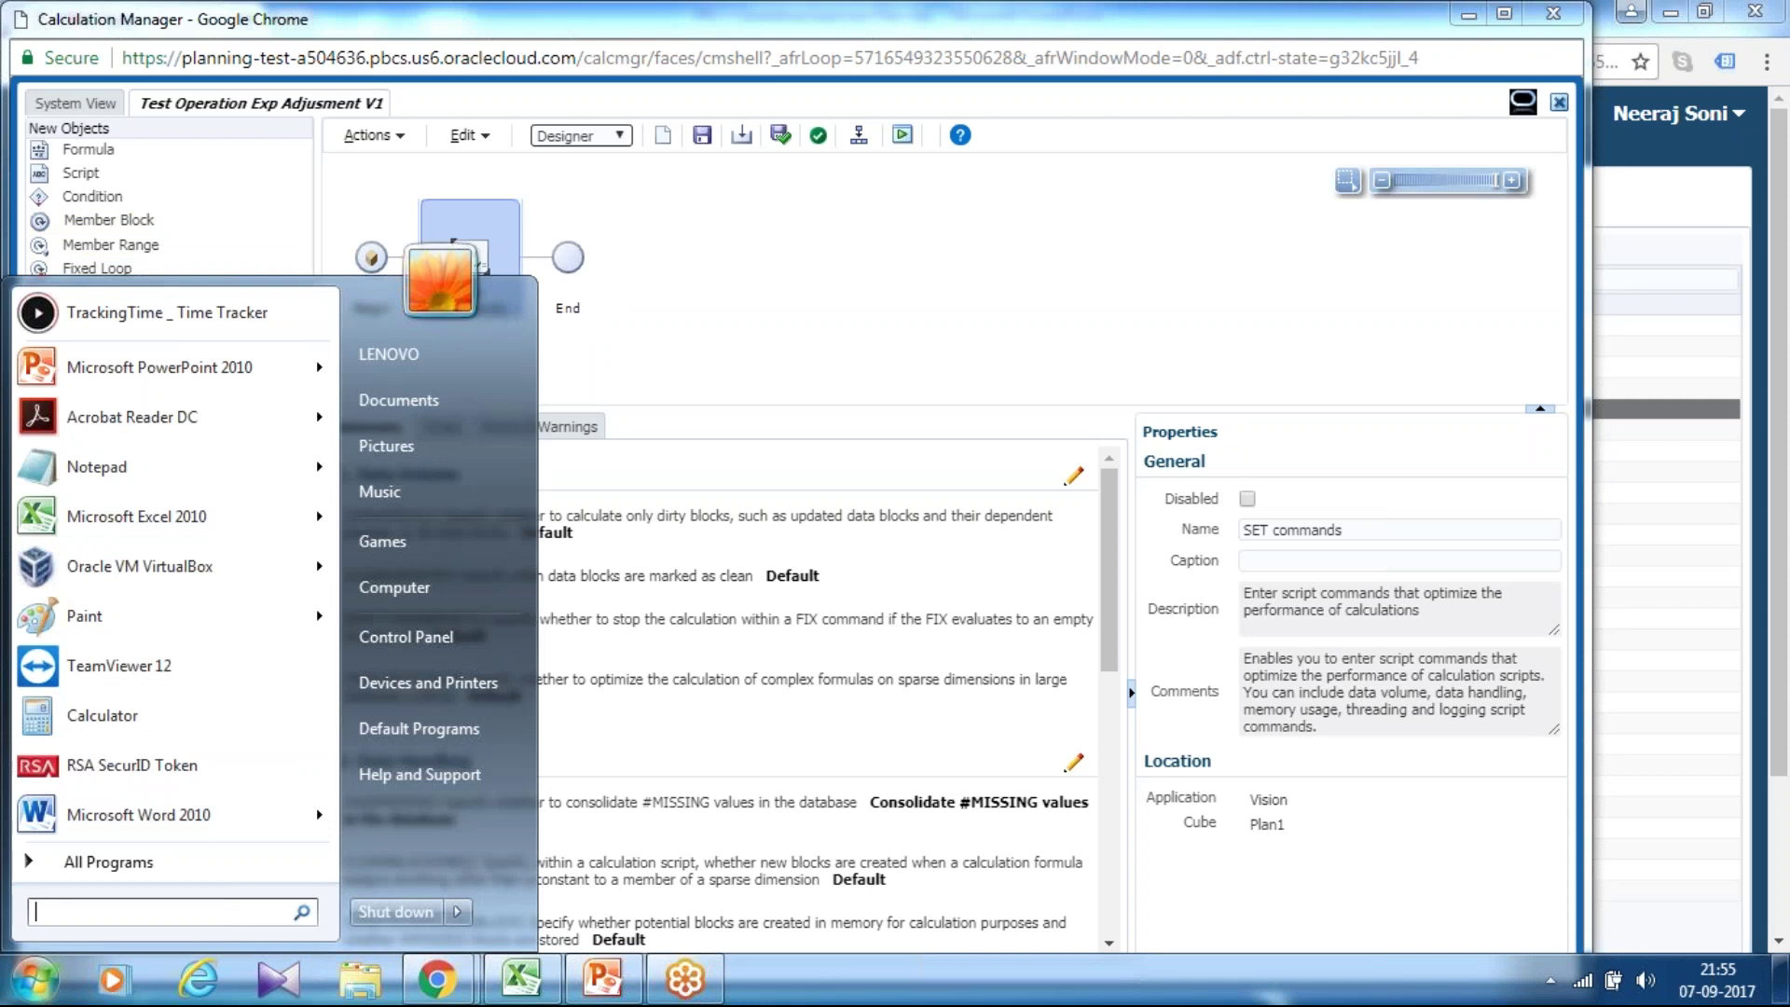
{"action": "type", "text": "notepad"}
{"action": "key", "text": "Return"}
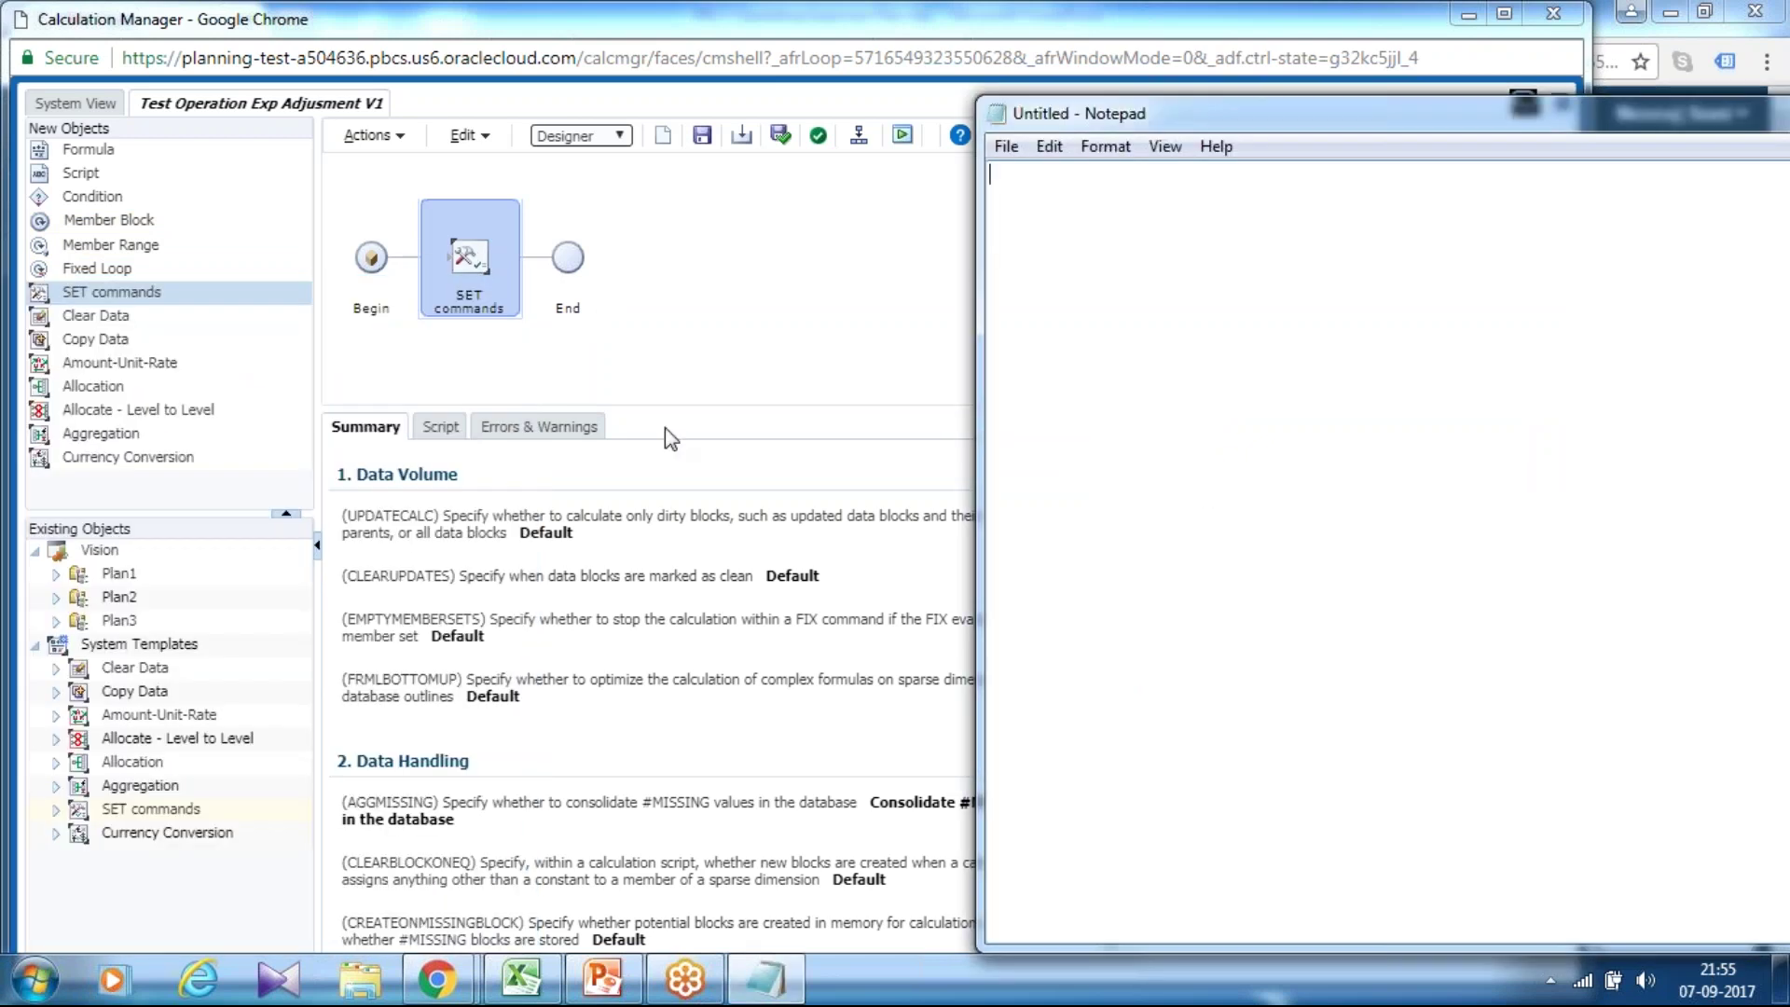
{"action": "type", "text": "Adj Plan+"}
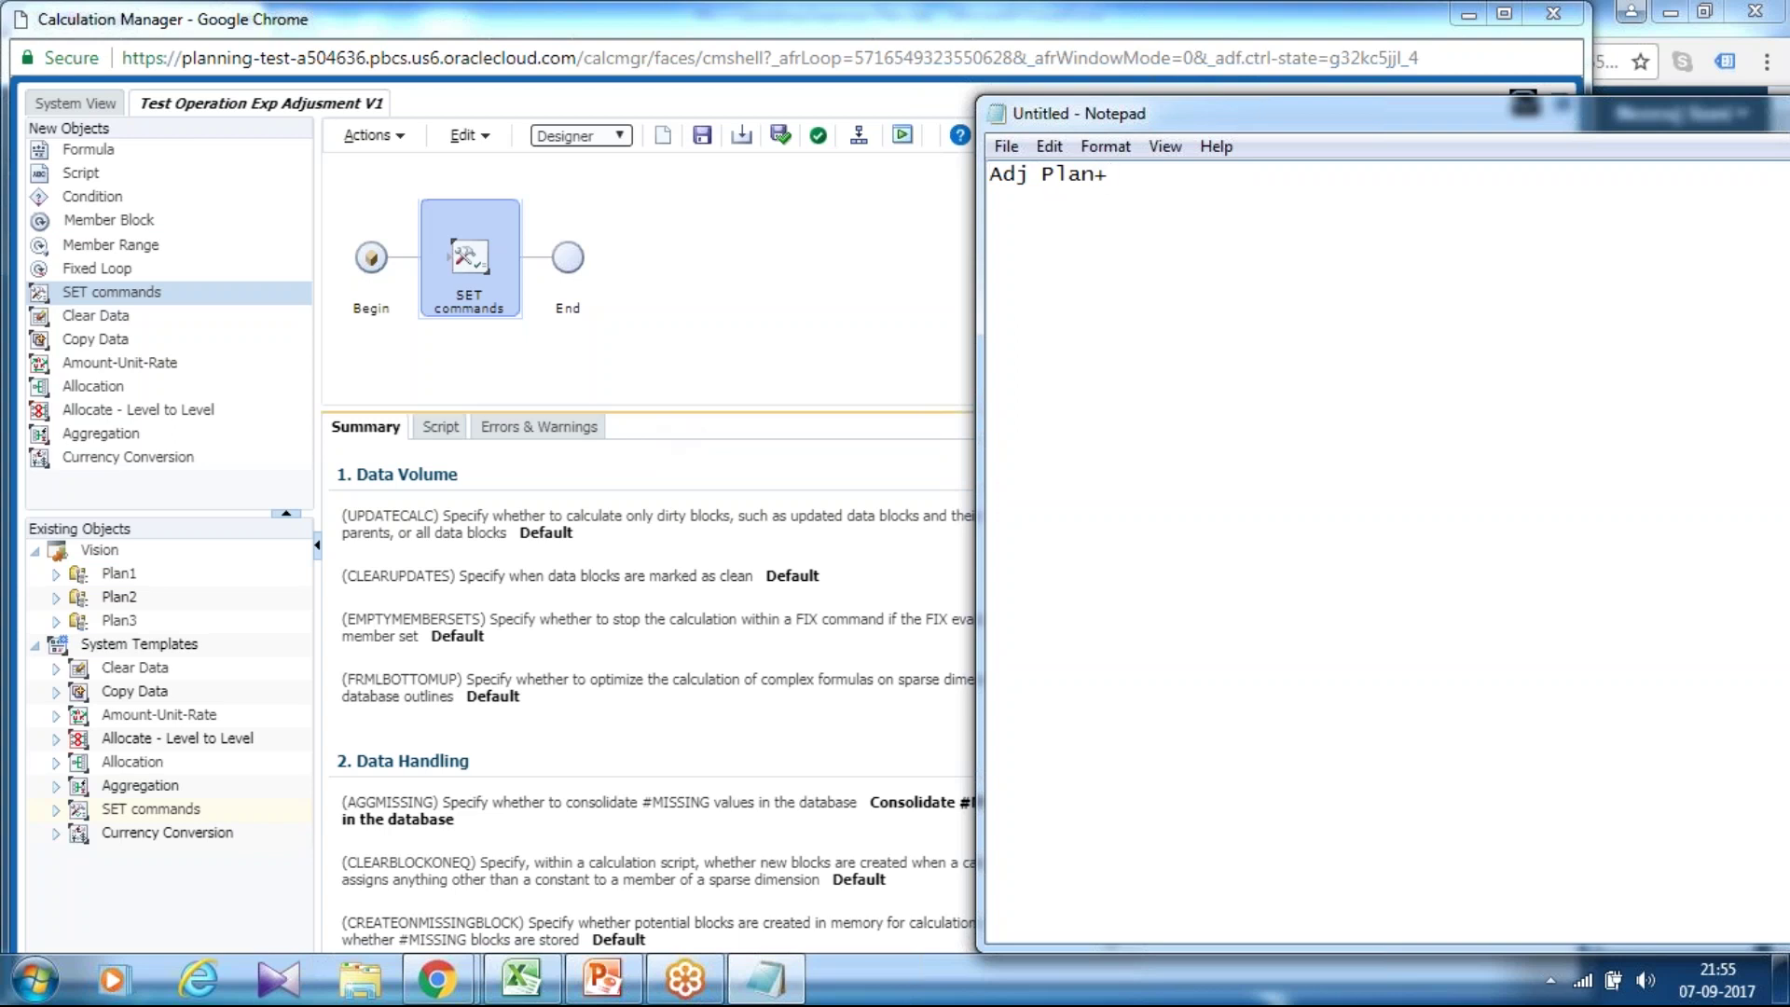
{"action": "type", "text": "Revised"}
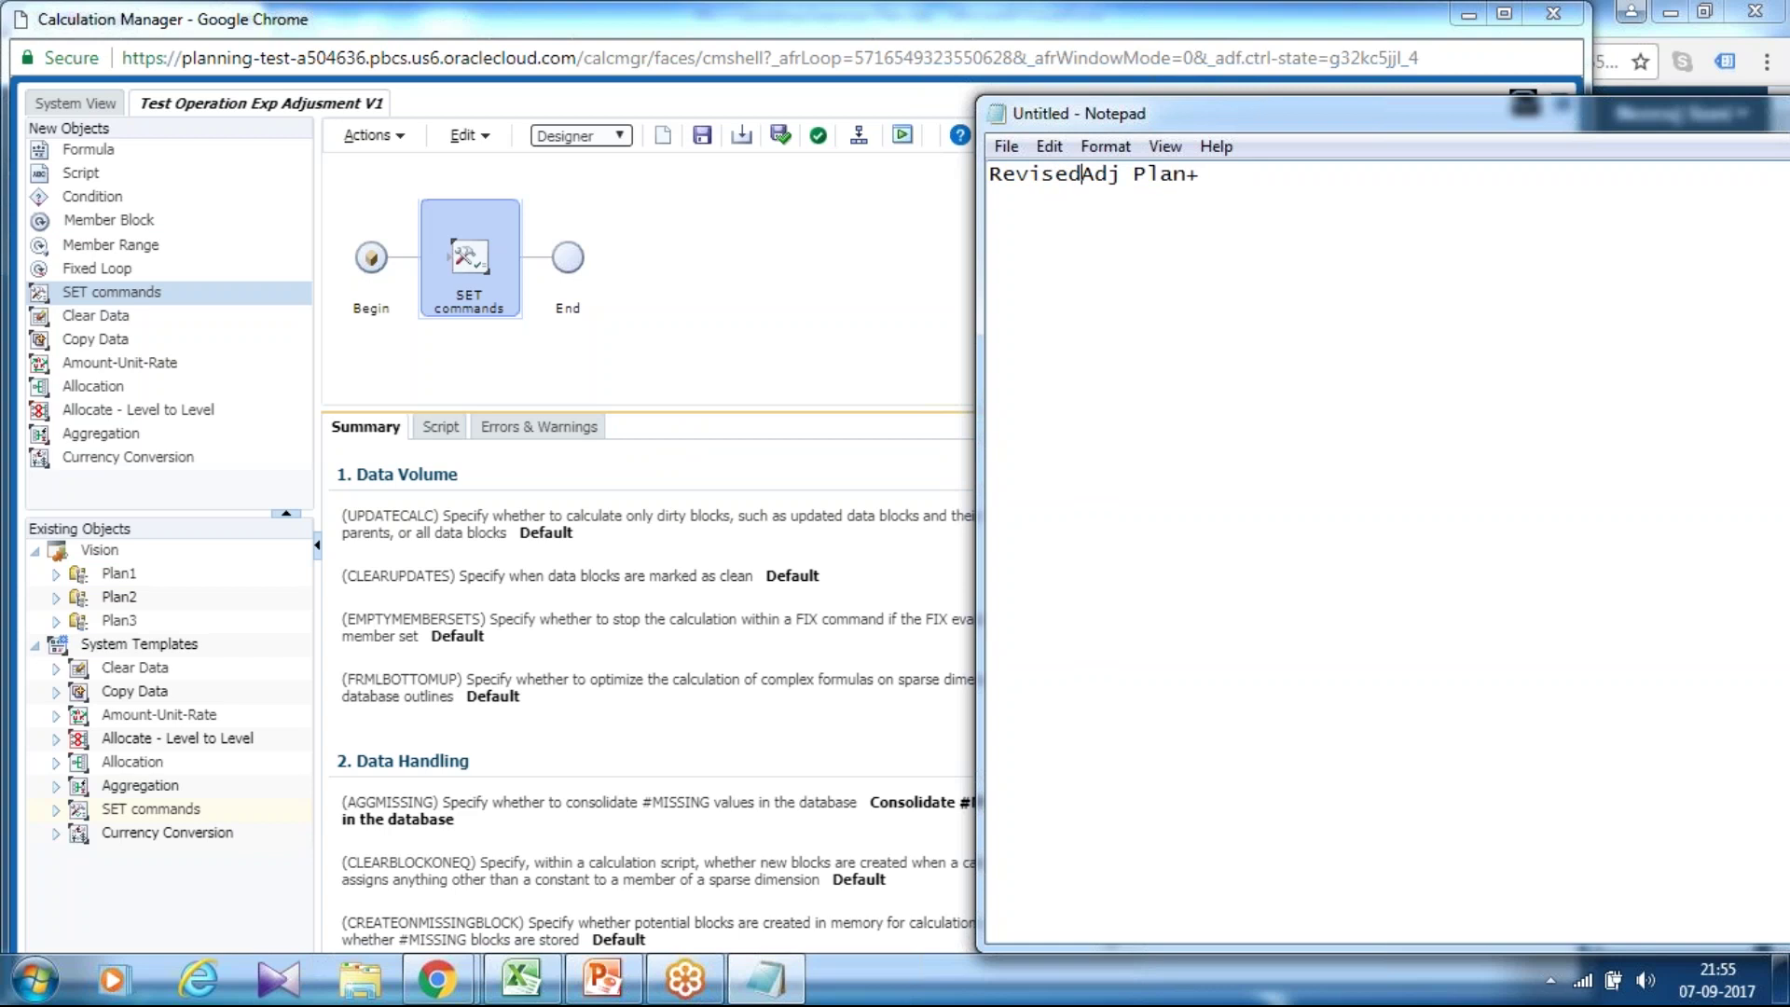
{"action": "type", "text": " Plan "}
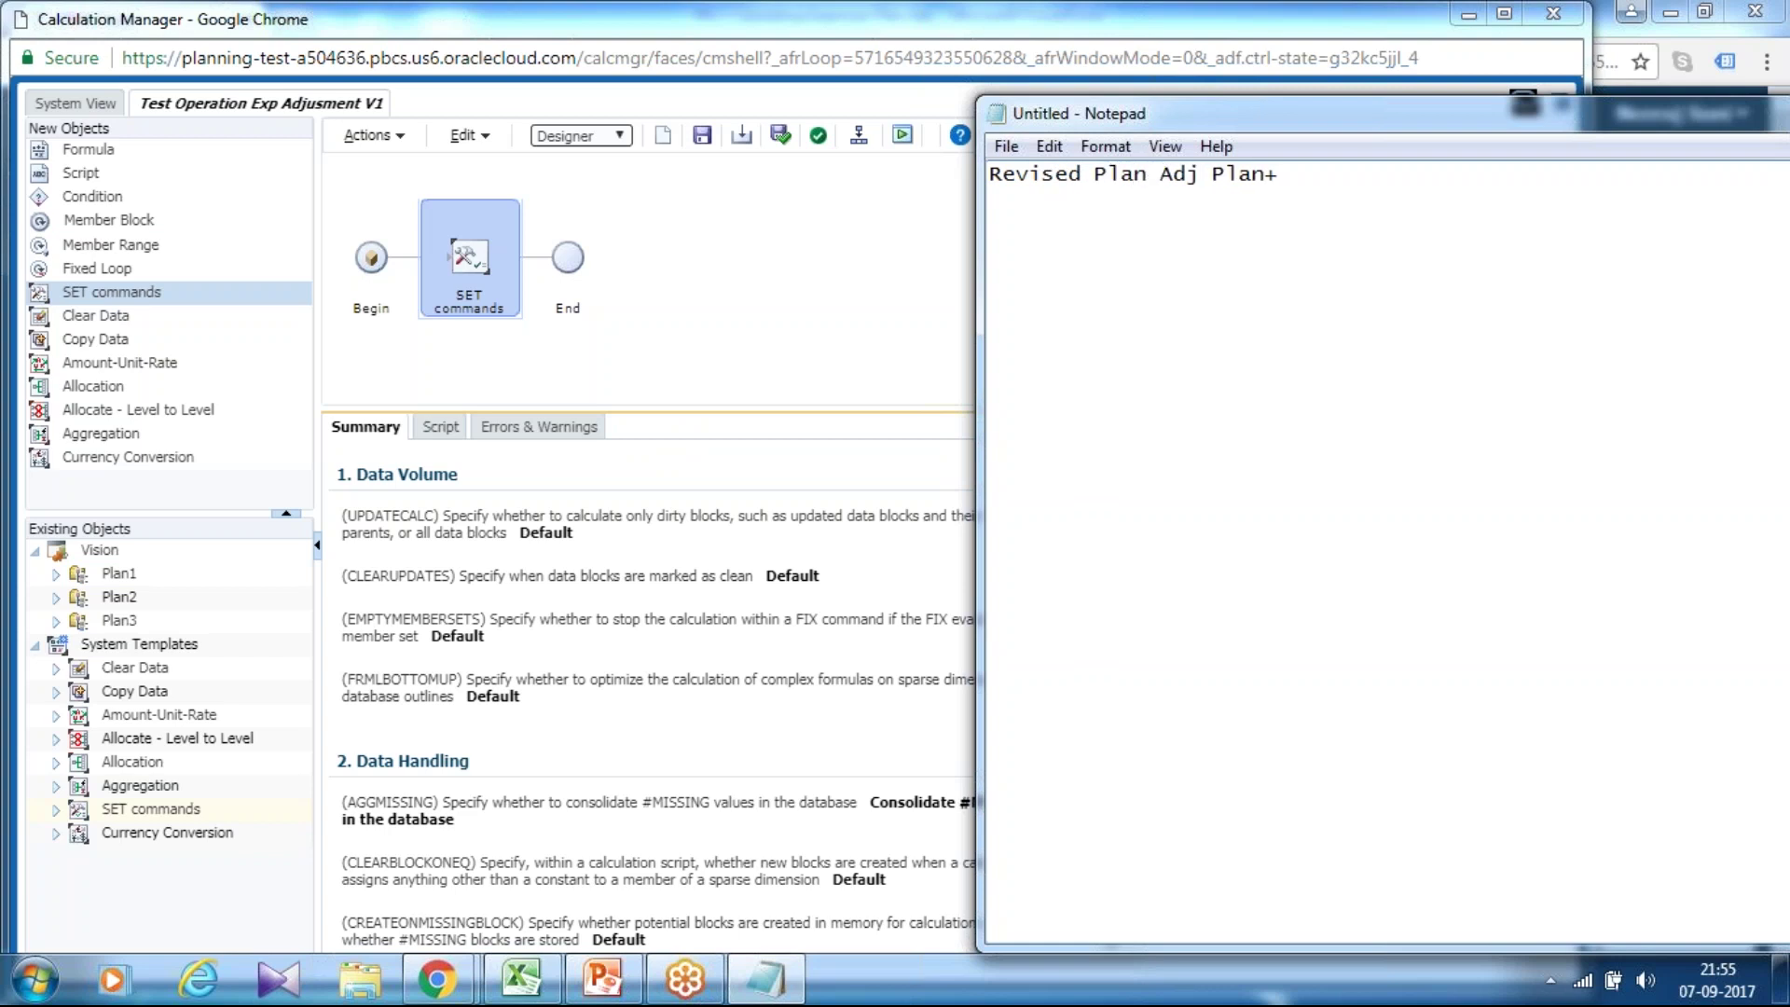
{"action": "type", "text": "Plan+"}
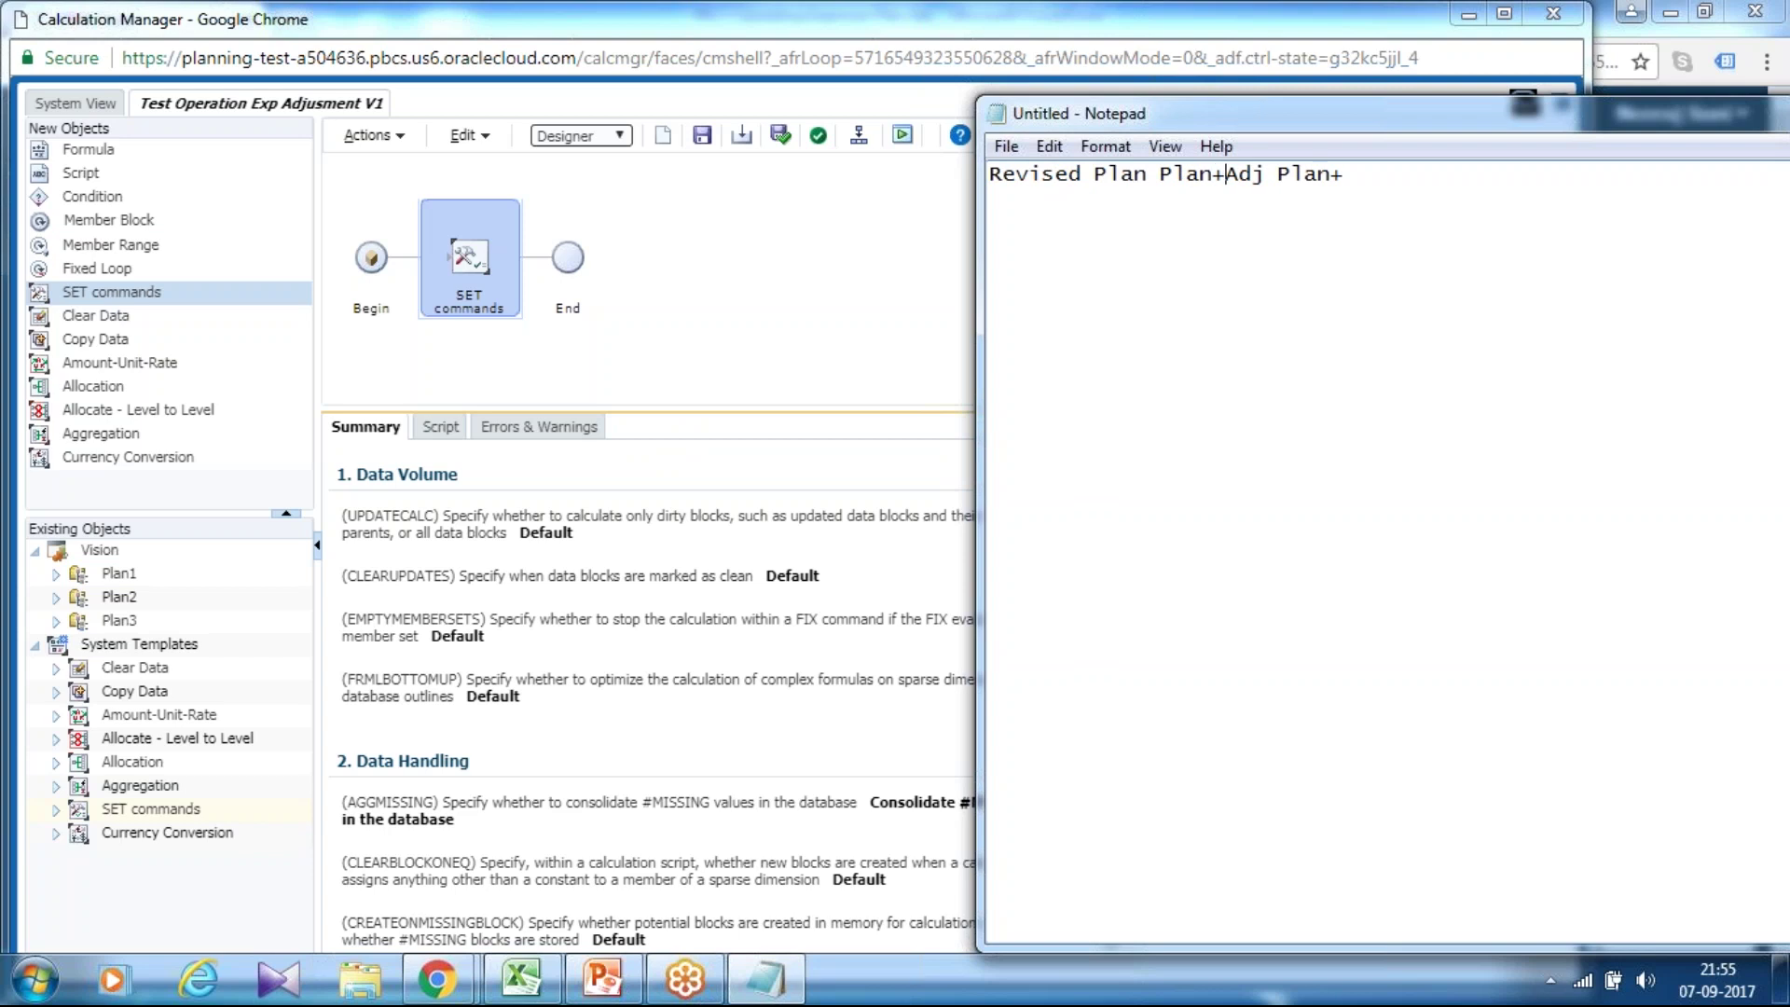
{"action": "type", "text": "\""}
{"action": "type", "text": "="}
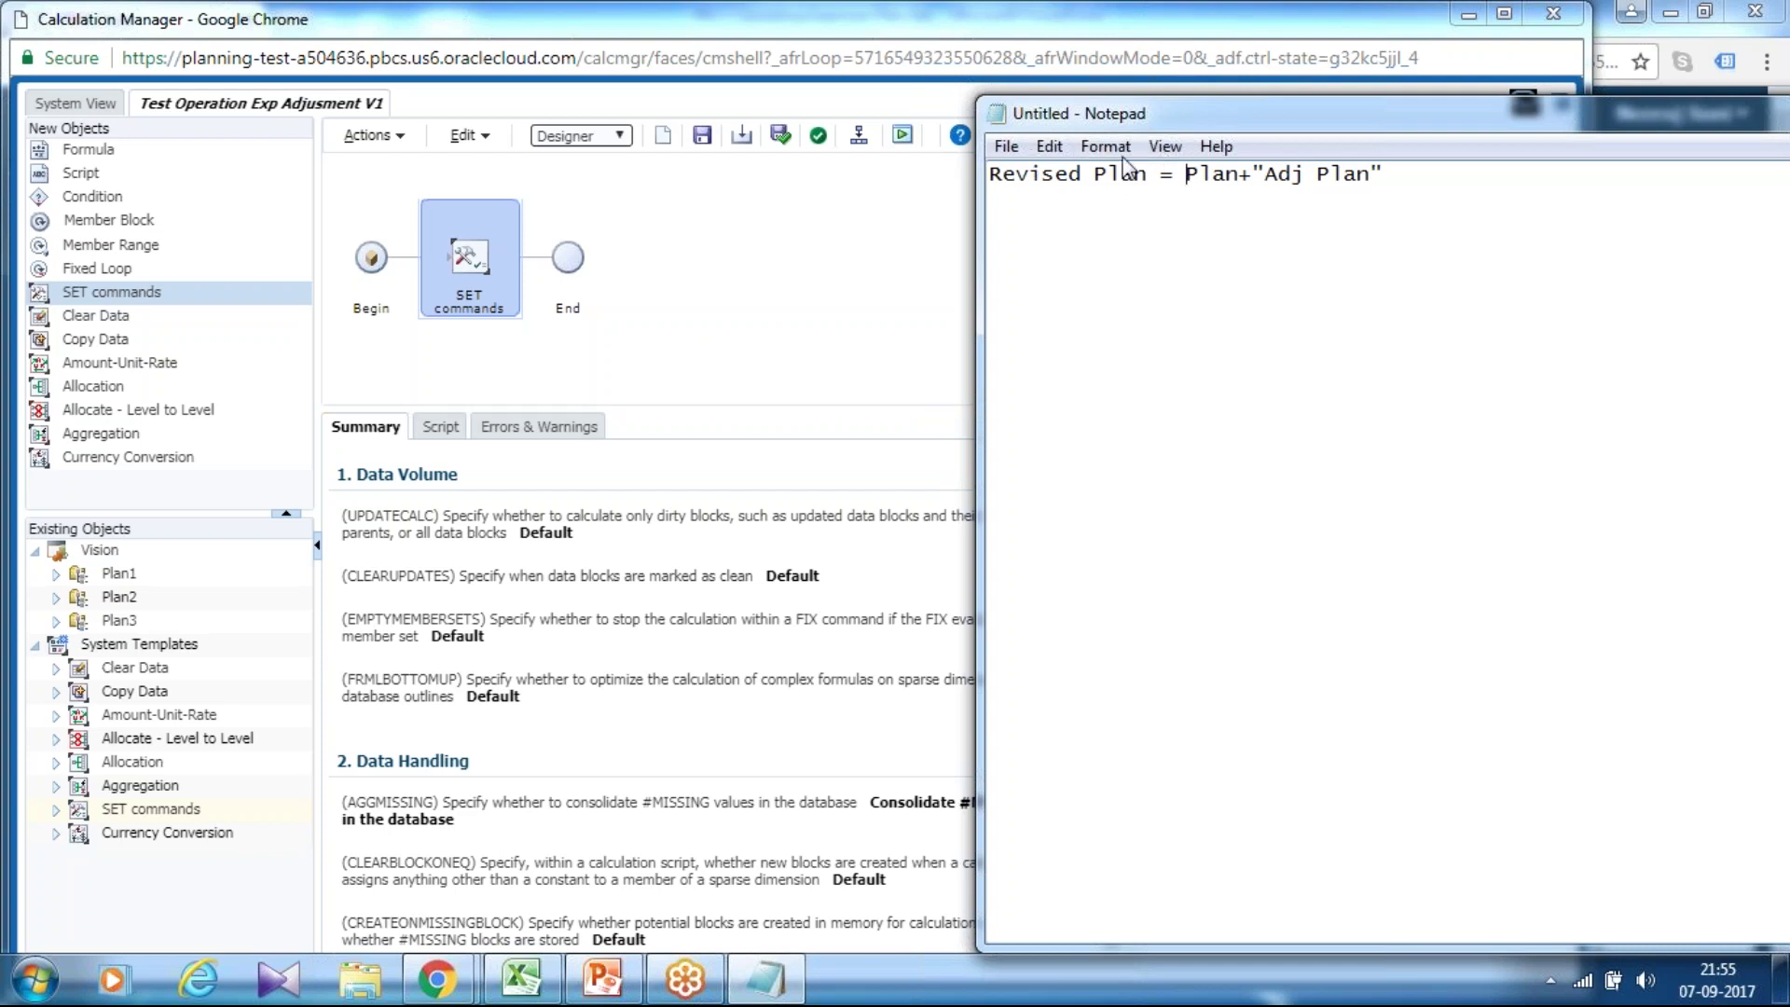
{"action": "left_click", "coordinate": [98, 261]}
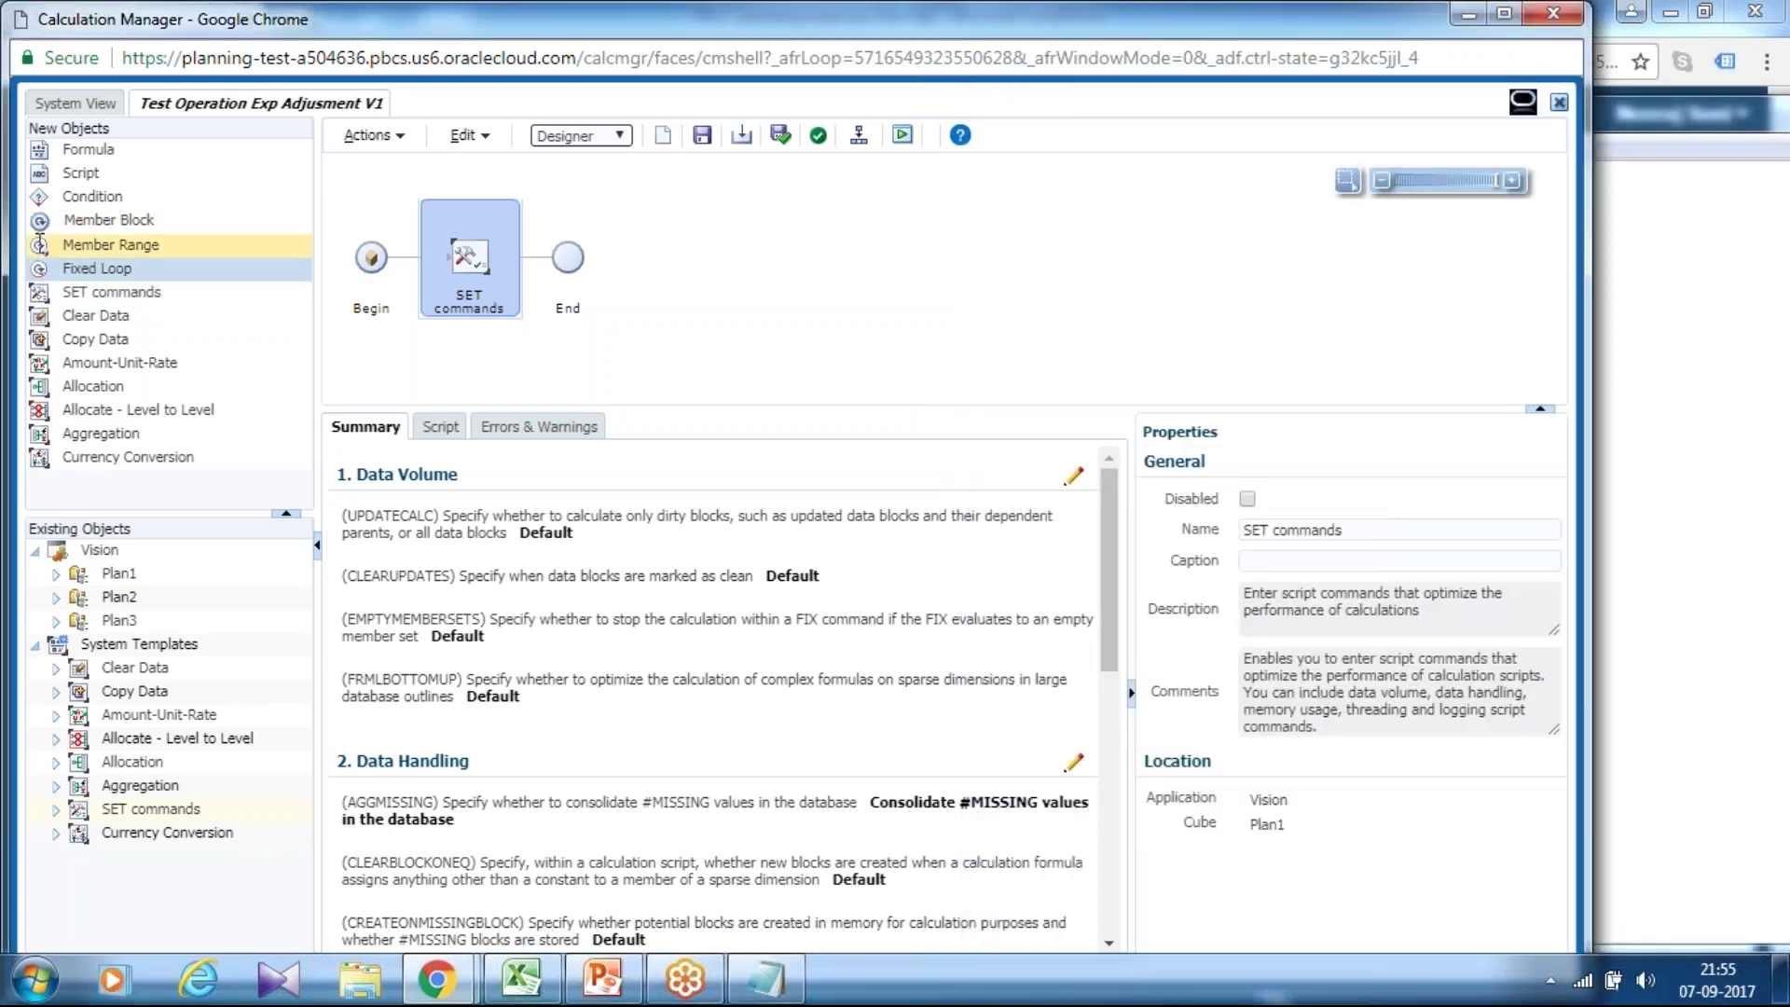
Add a Member Range step after SET commands and open the Account dimension's member picker.
{"action": "left_click_drag", "start_coordinate": [39, 244], "coordinate": [541, 261]}
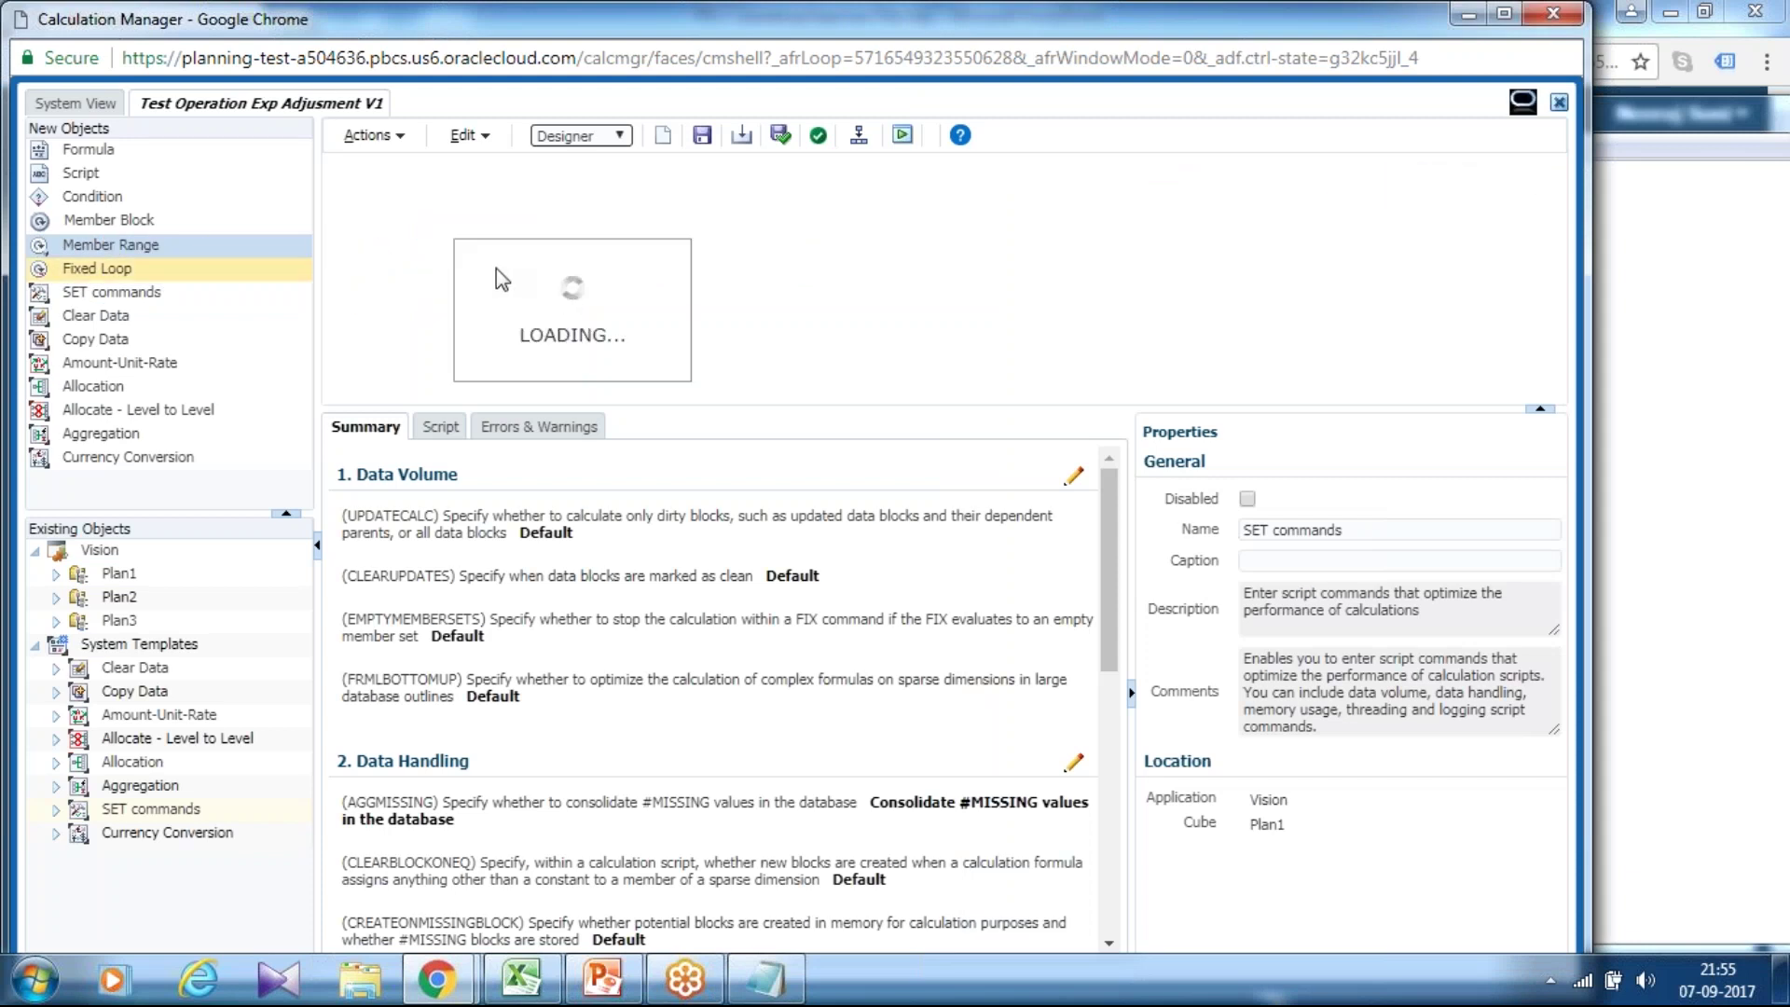
{"action": "left_click", "coordinate": [587, 259]}
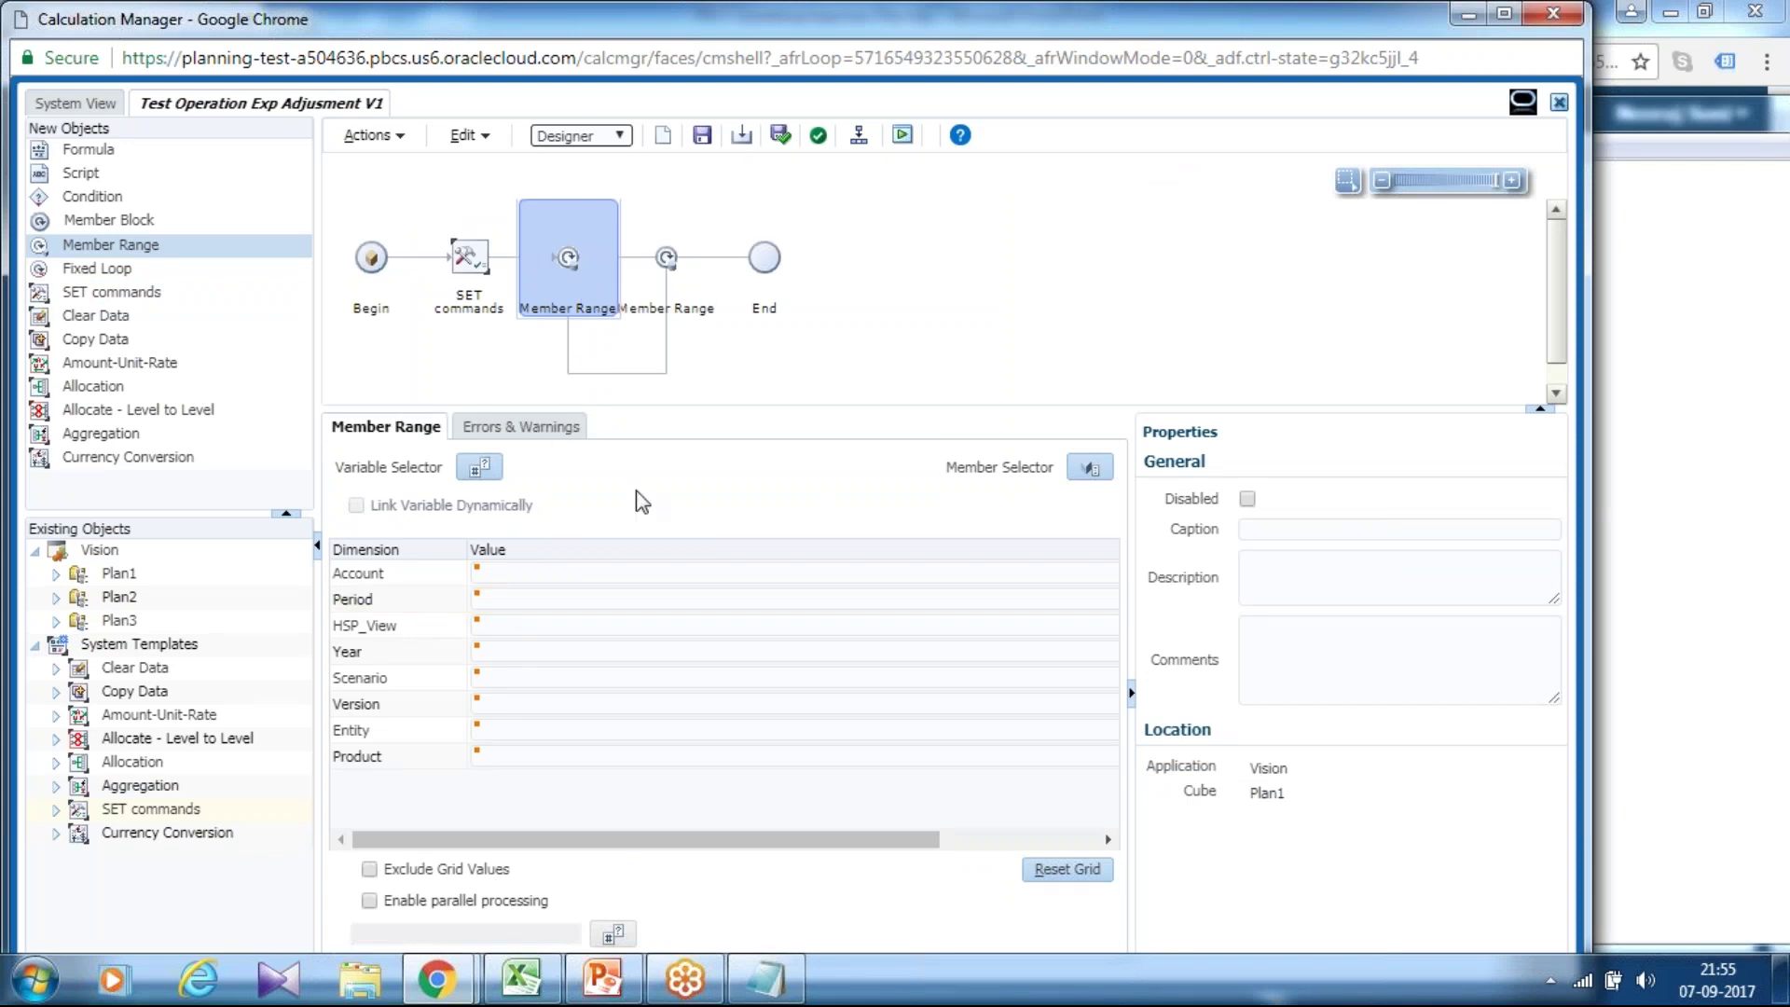
{"action": "left_click", "coordinate": [589, 250]}
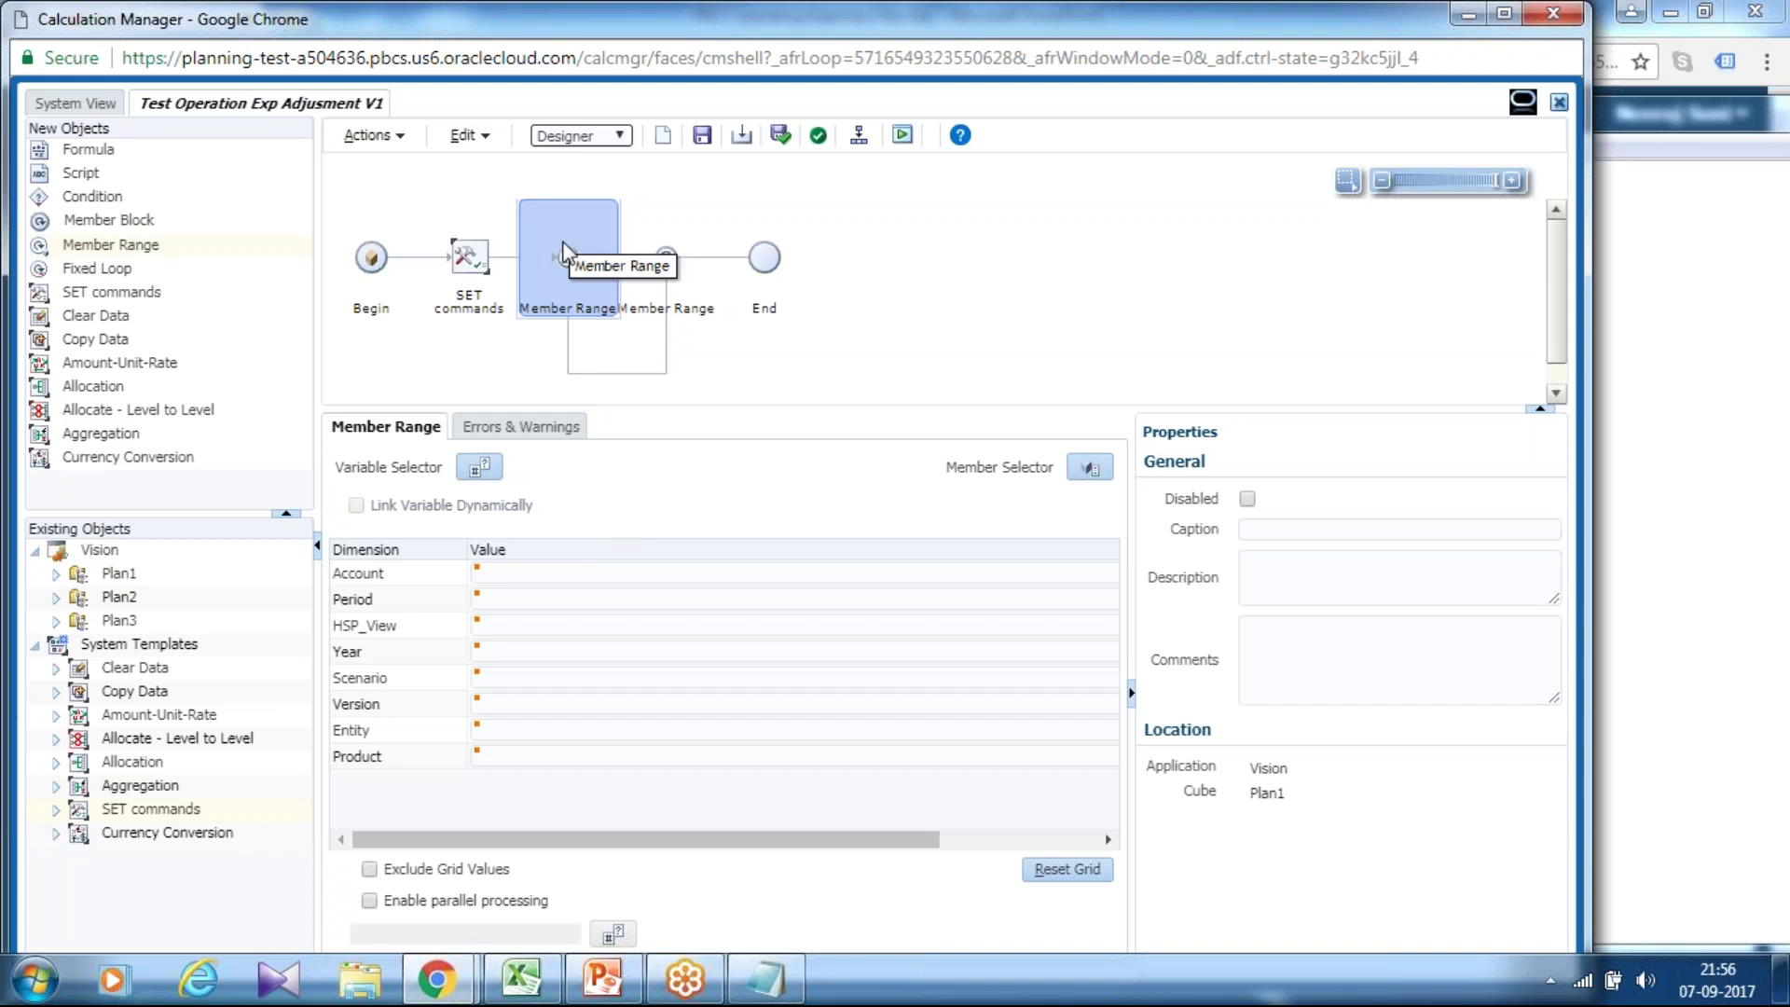
{"action": "left_click", "coordinate": [592, 573]}
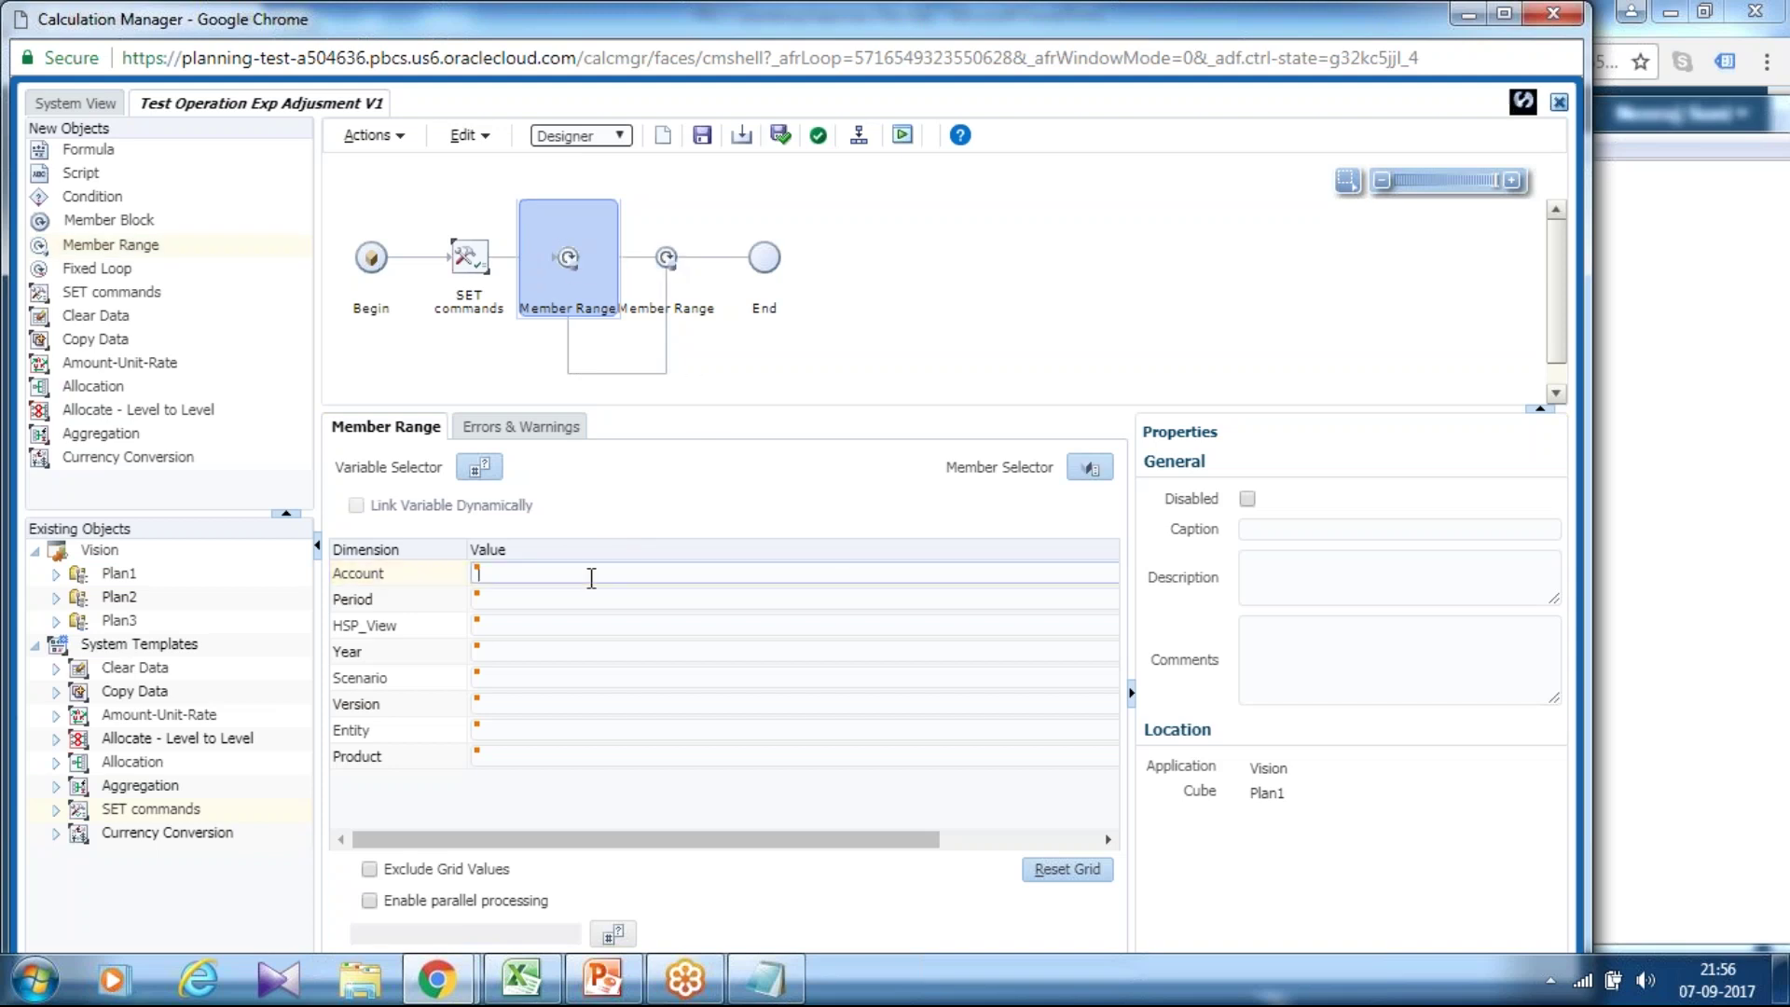
{"action": "left_click", "coordinate": [1131, 692]}
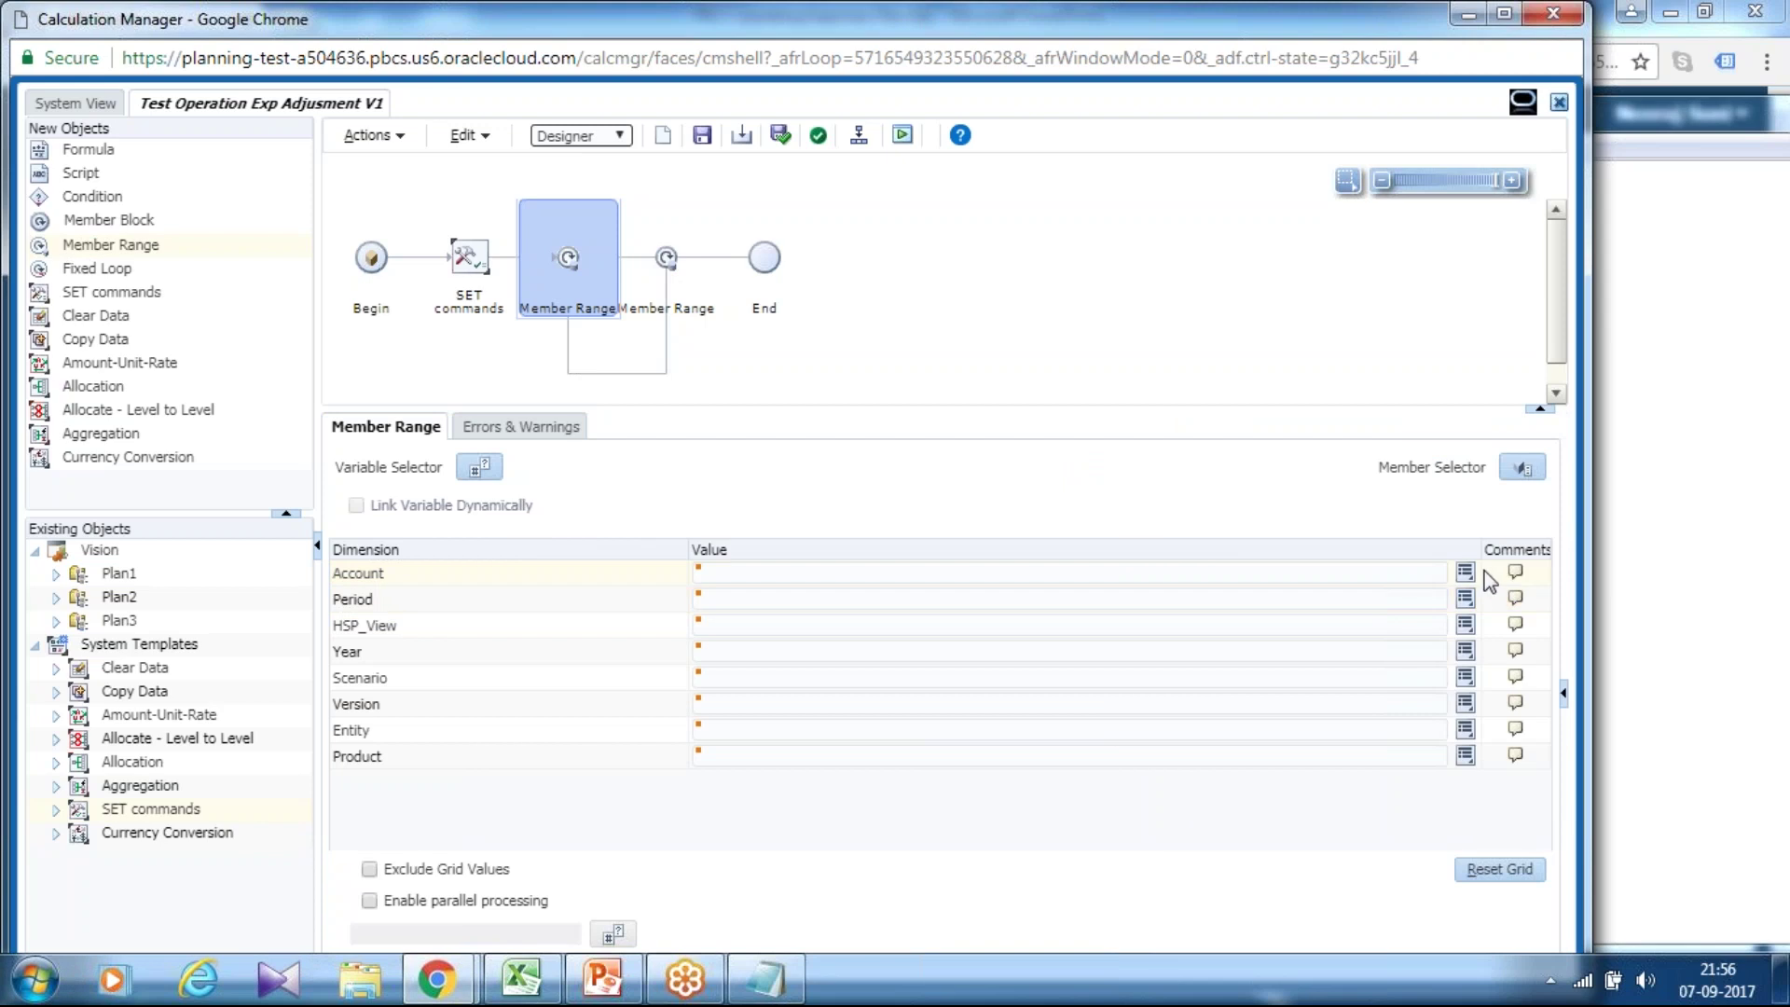
{"action": "left_click", "coordinate": [1521, 466]}
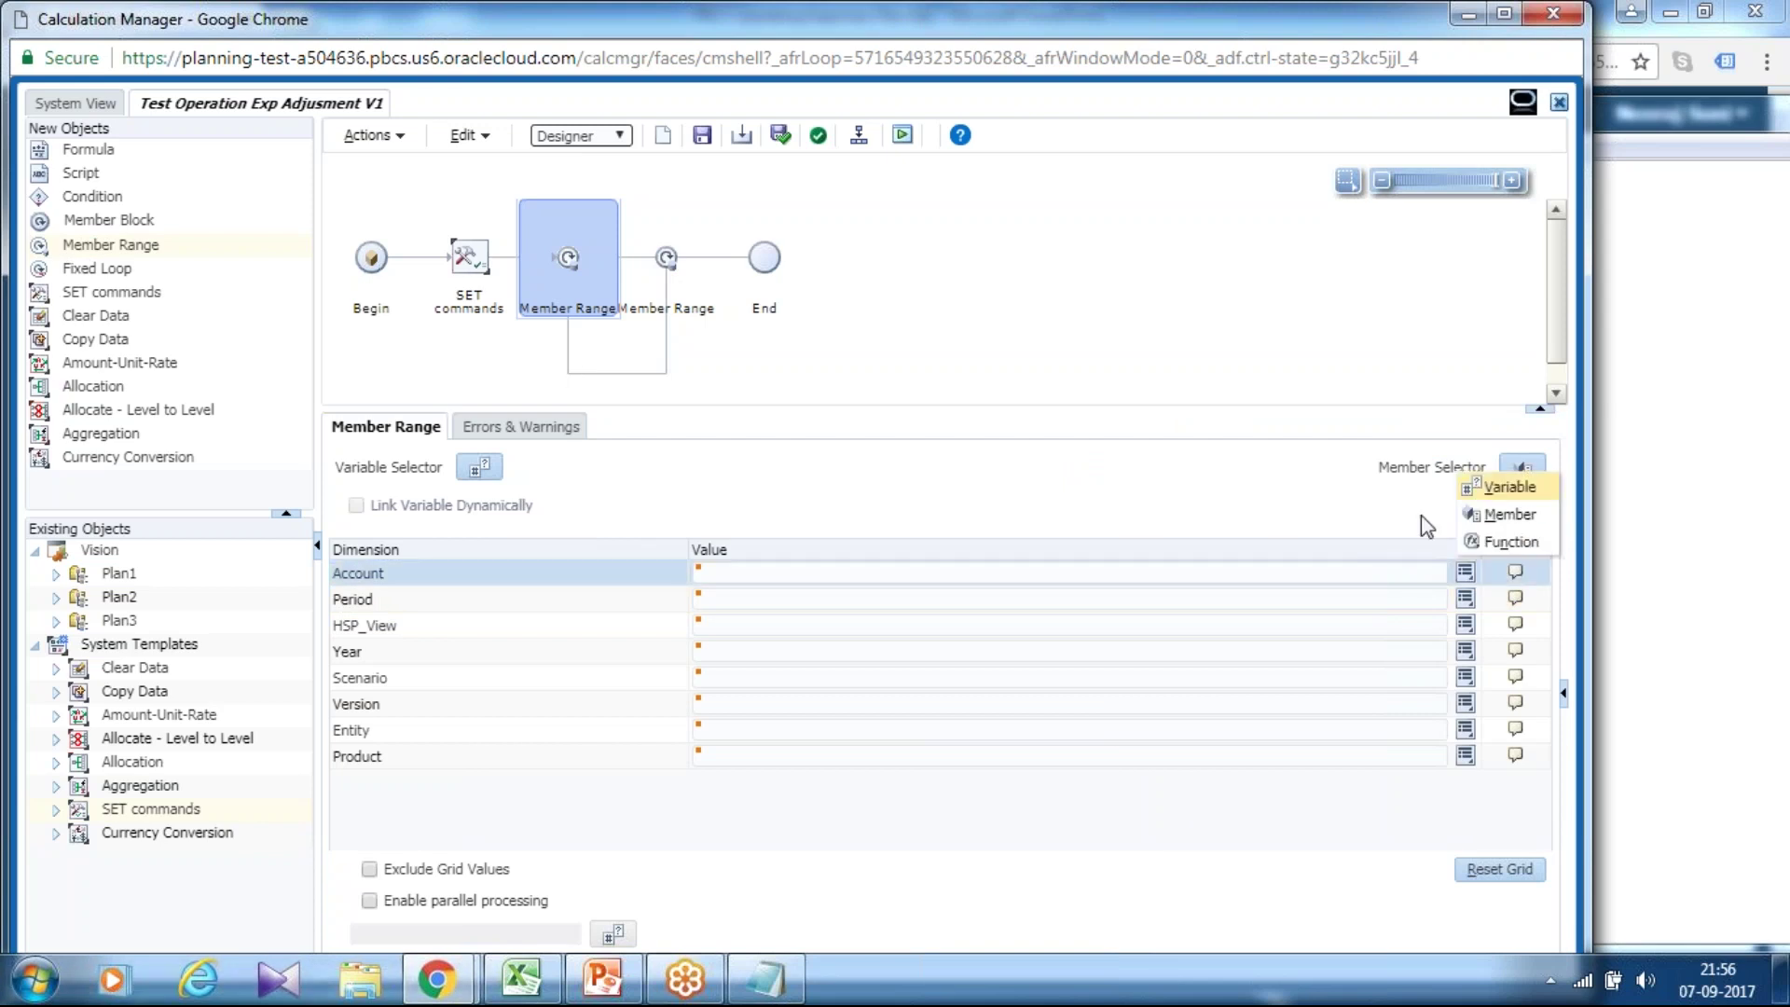
{"action": "left_click", "coordinate": [1509, 514]}
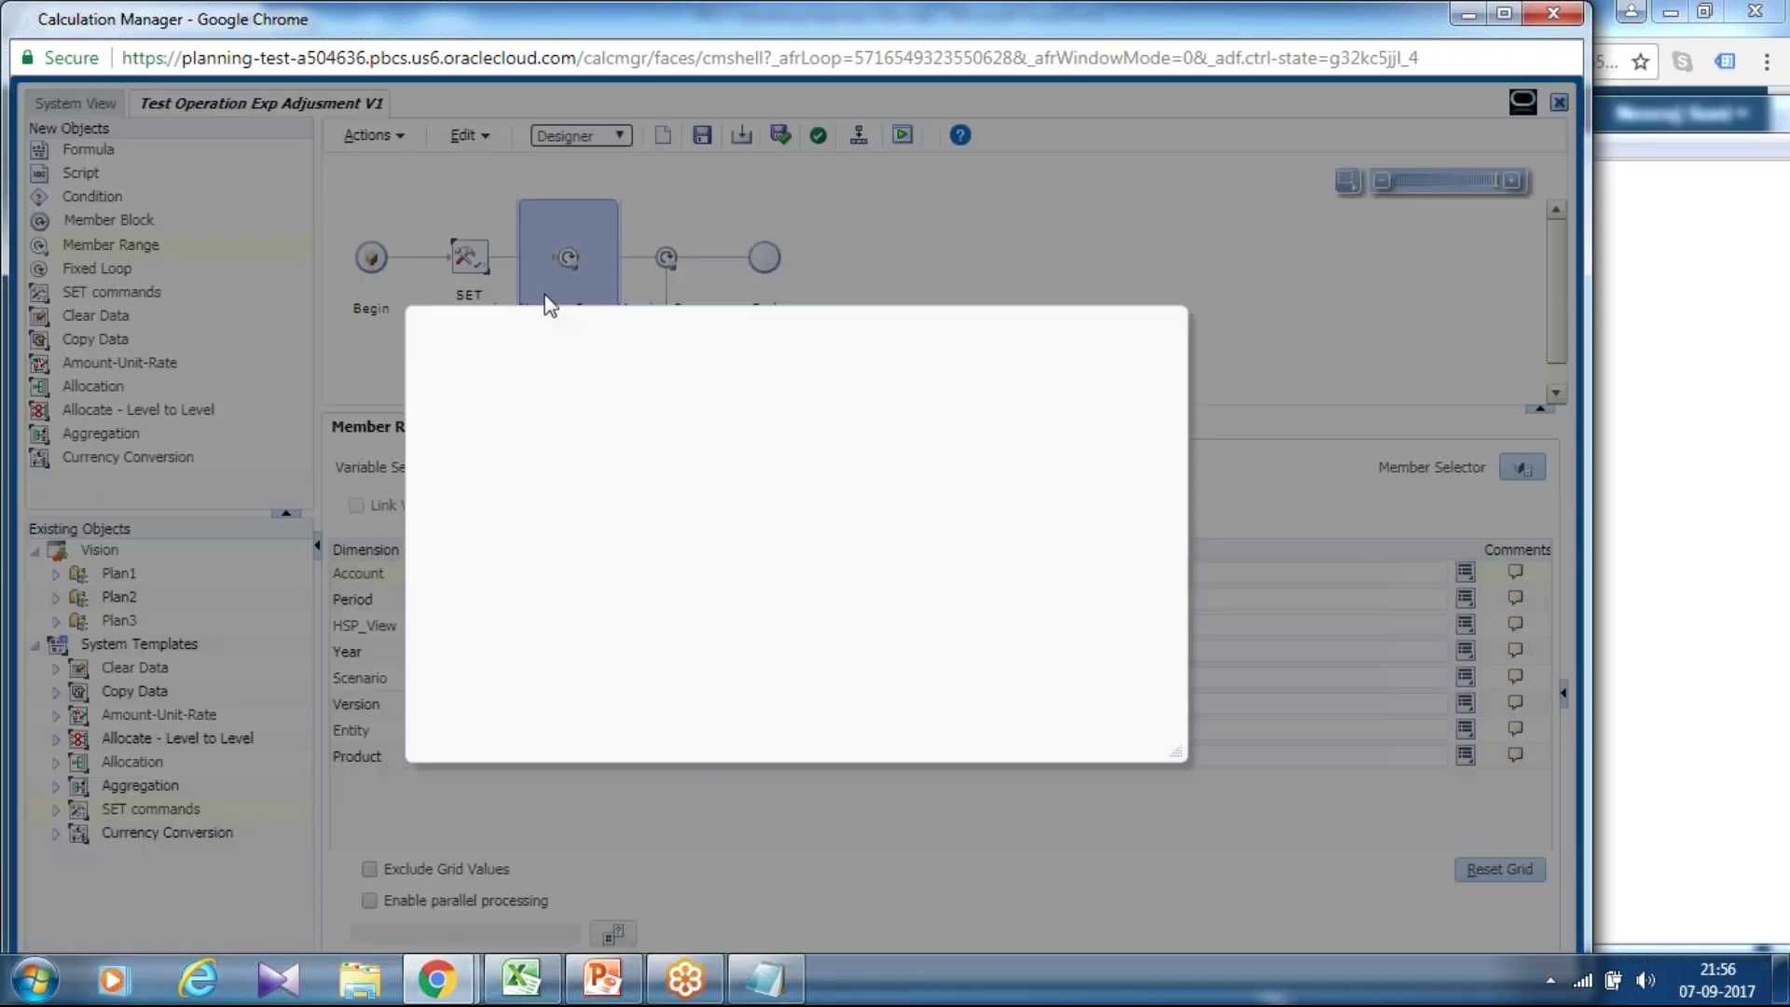
Search for OpEx members and add IDescendants and OpEx before Allocations to the selections.
{"action": "left_click", "coordinate": [525, 385]}
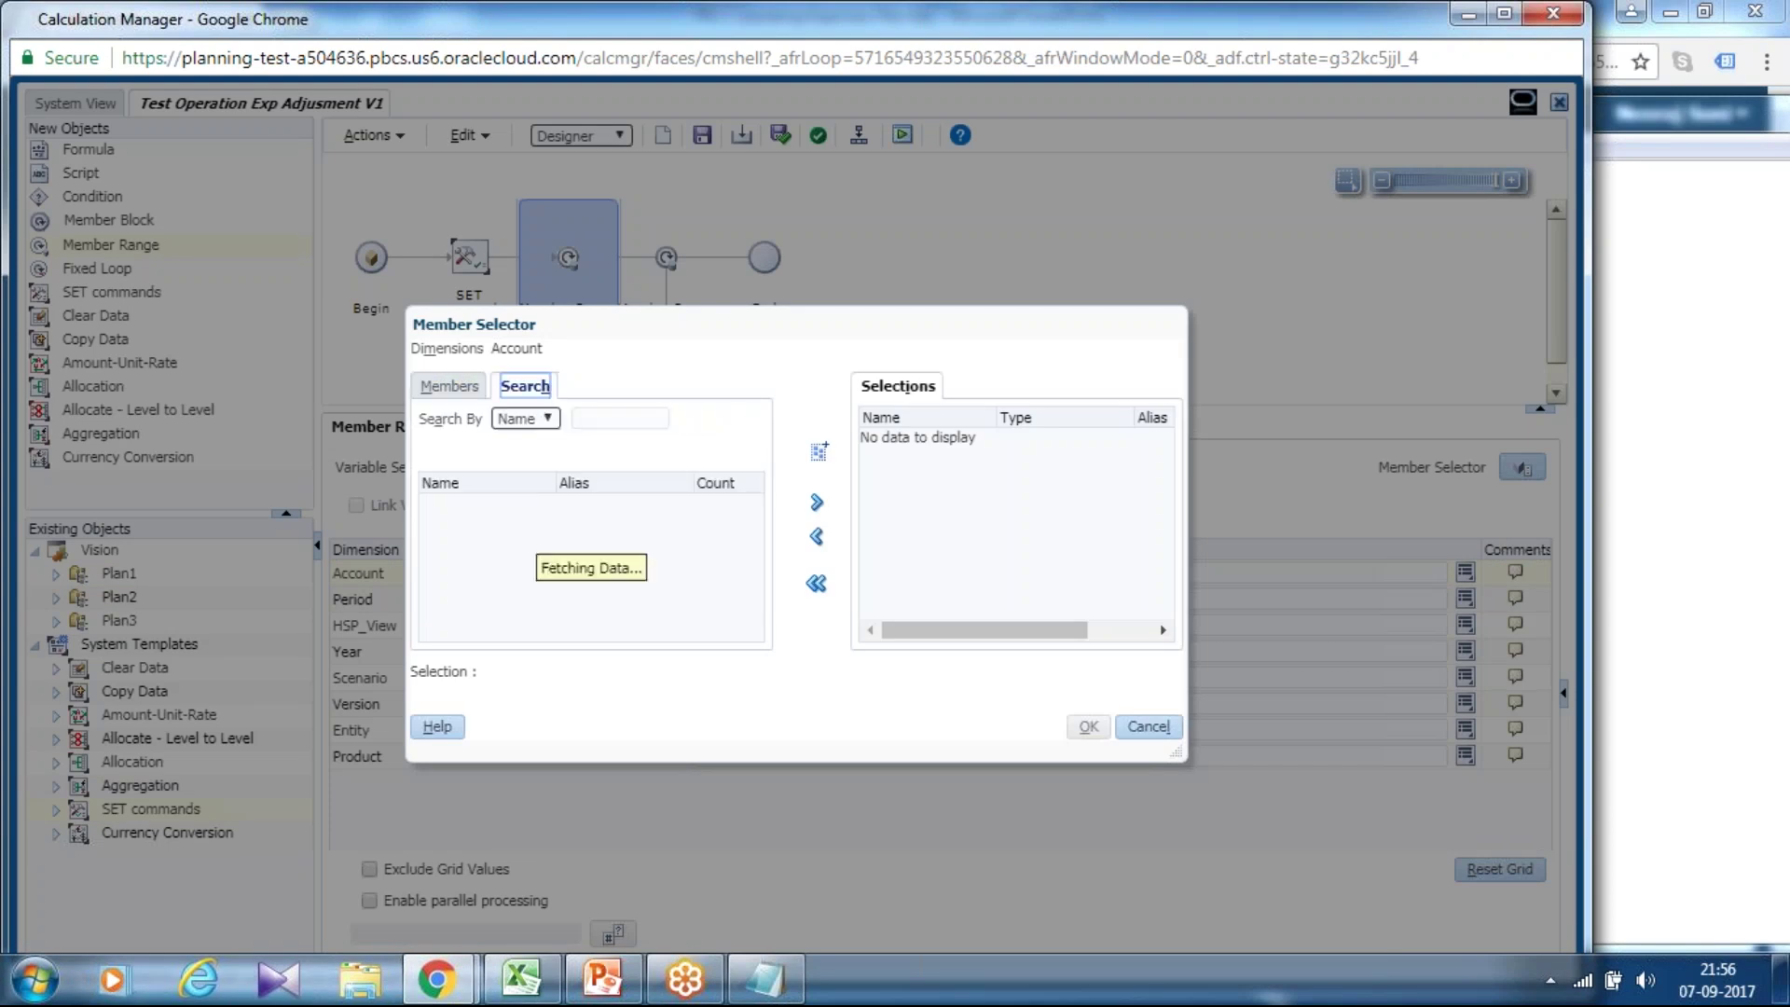
{"action": "left_click", "coordinate": [594, 416]}
{"action": "type", "text": "OpeX"}
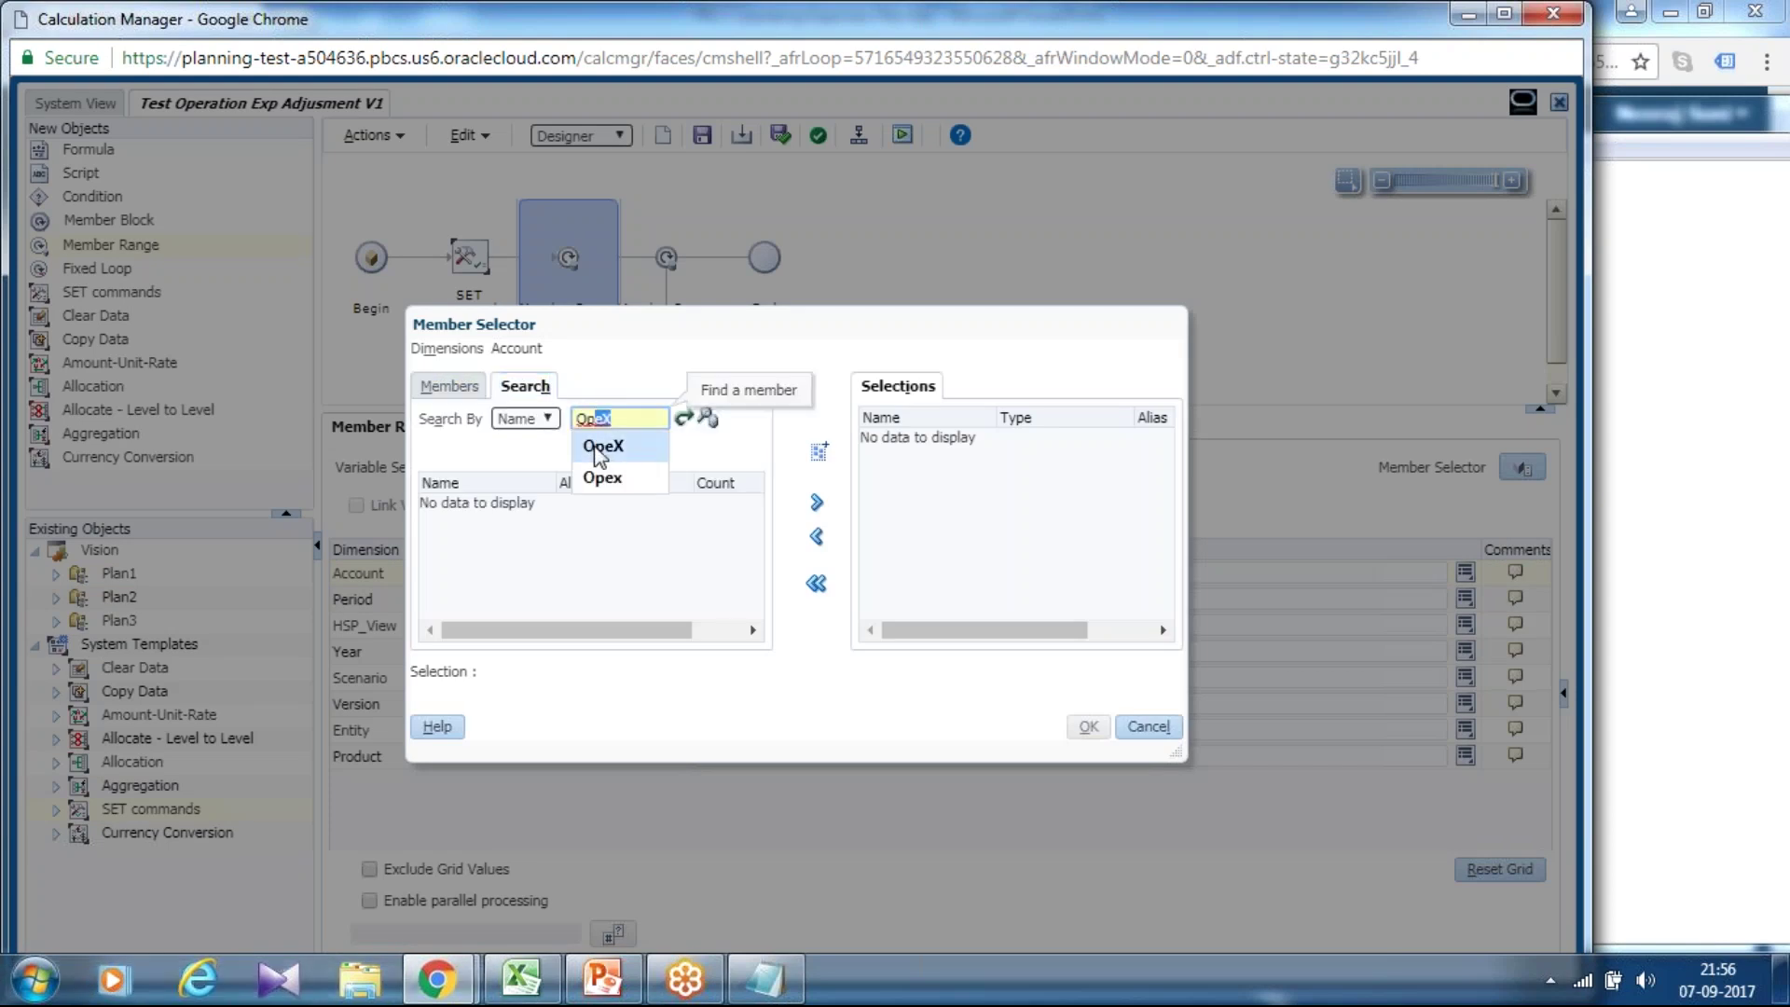
{"action": "left_click", "coordinate": [602, 446]}
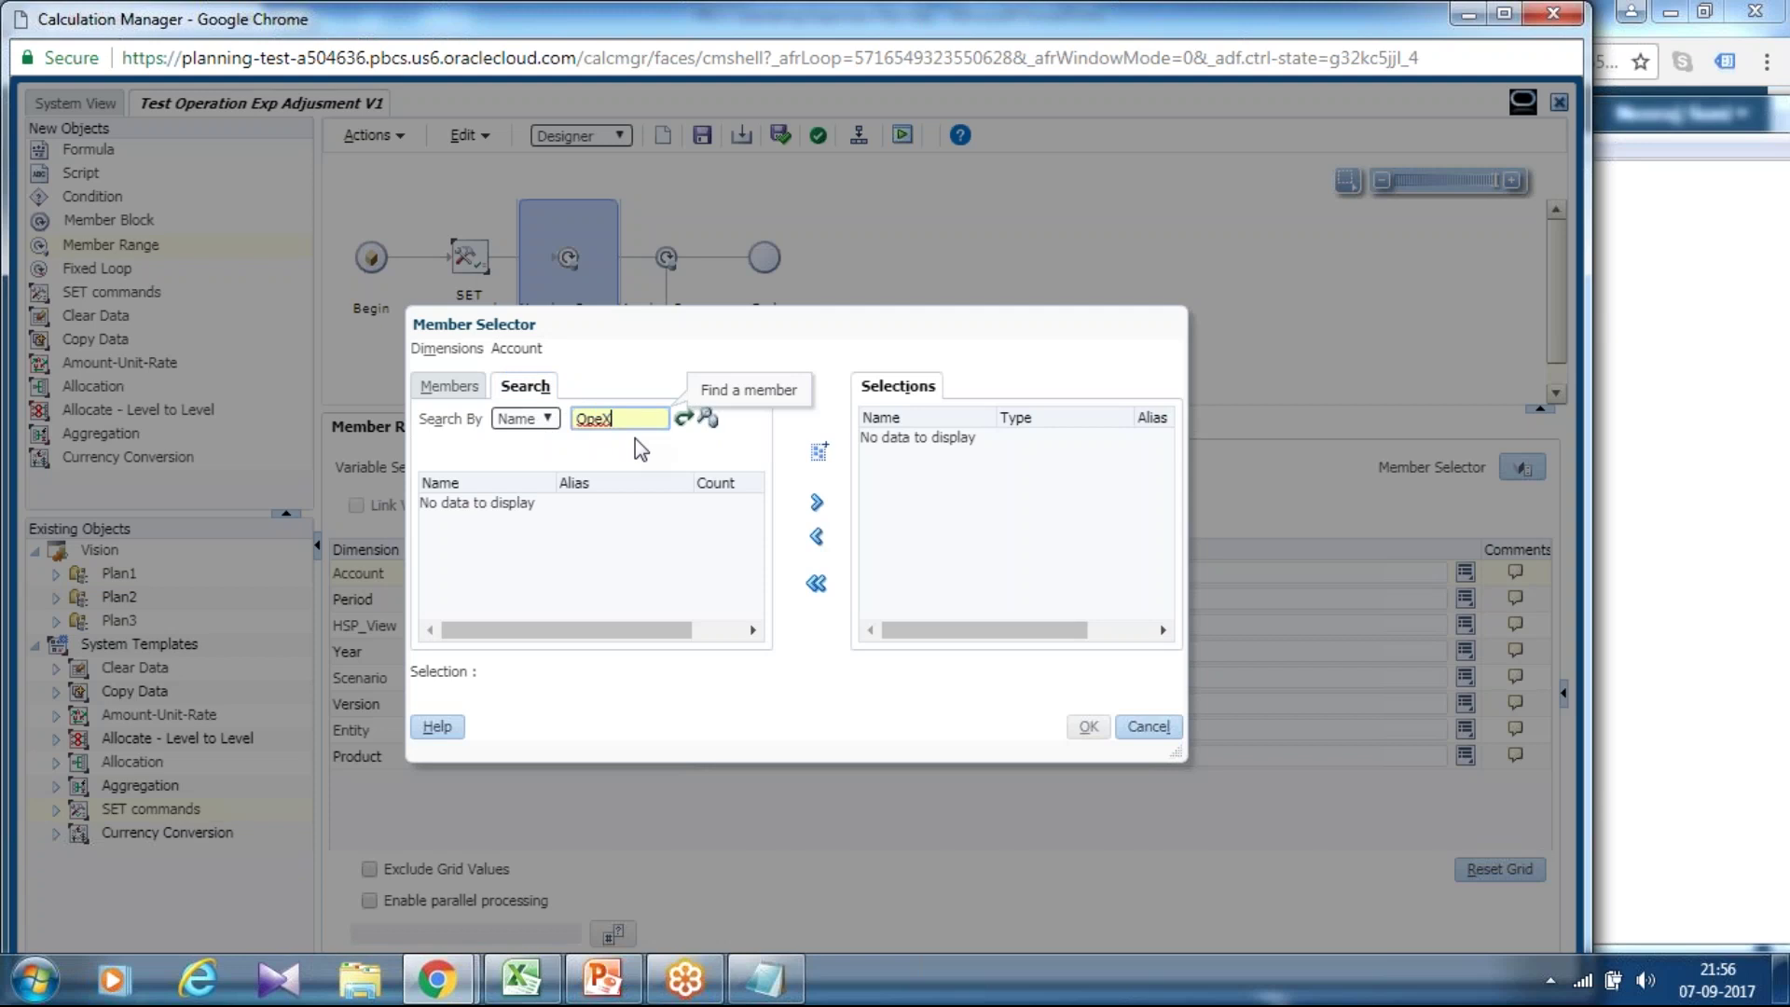
{"action": "left_click", "coordinate": [484, 524]}
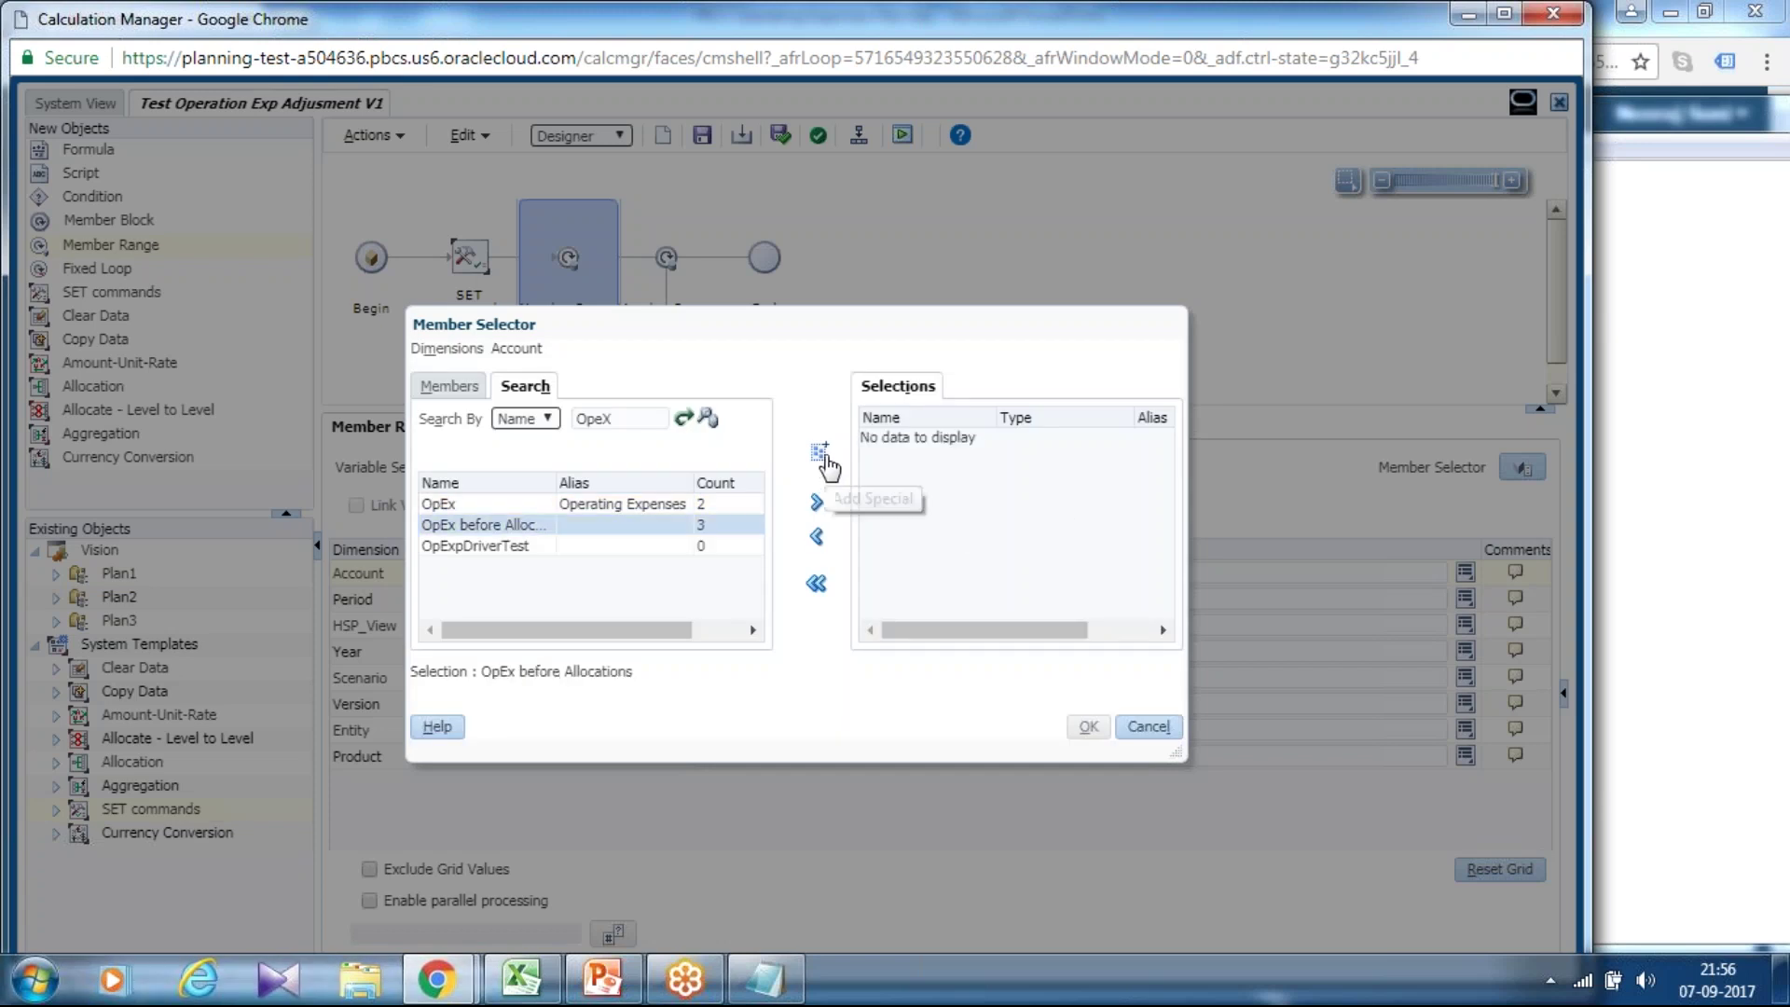
{"action": "left_click", "coordinate": [815, 500]}
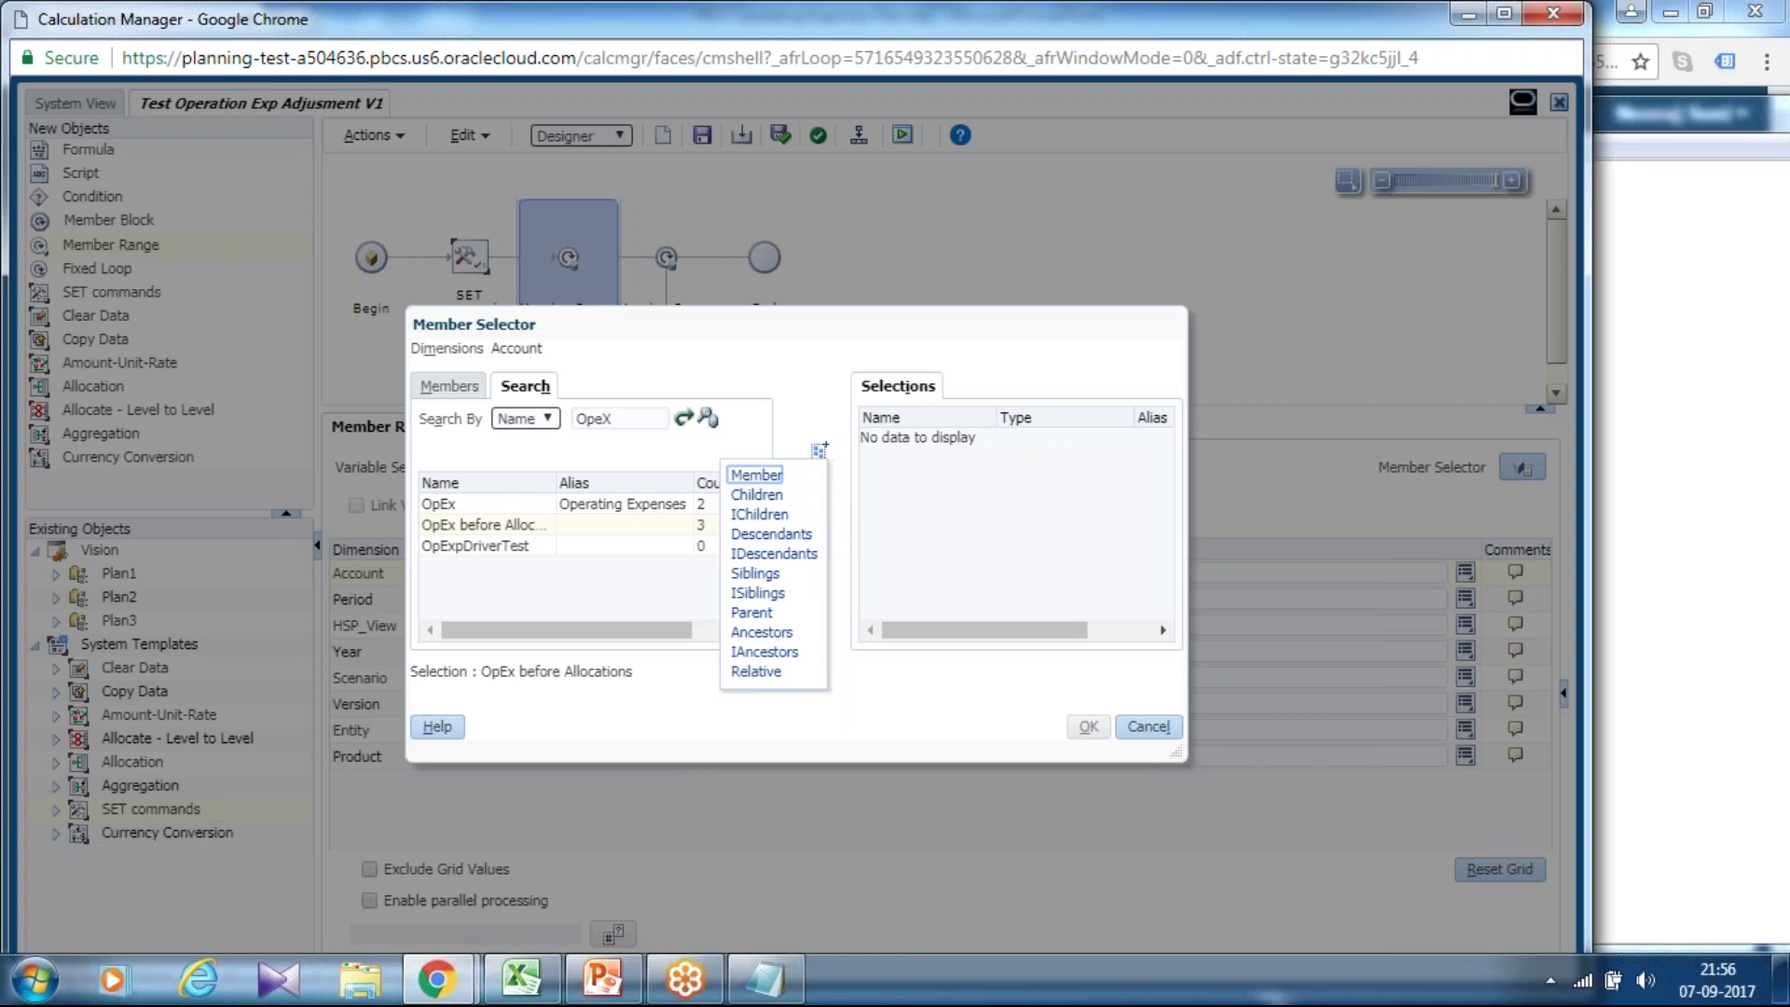
{"action": "left_click", "coordinate": [774, 554]}
{"action": "left_click", "coordinate": [907, 462]}
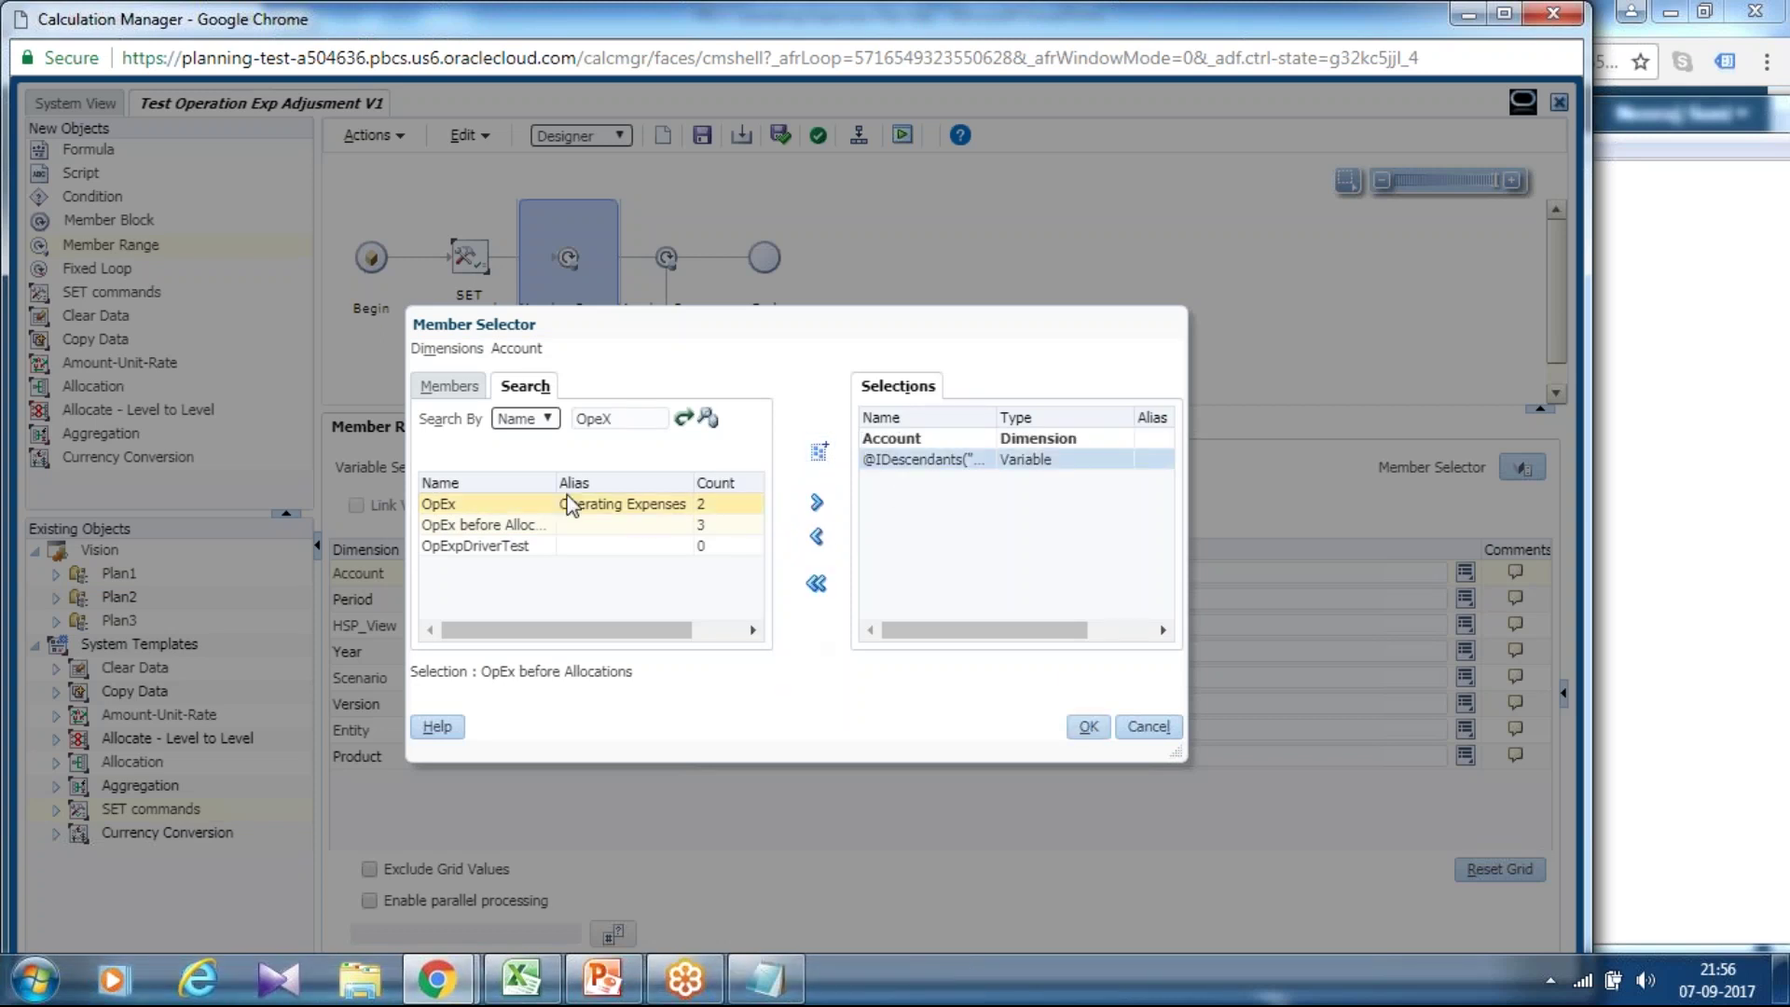
{"action": "left_click", "coordinate": [817, 503]}
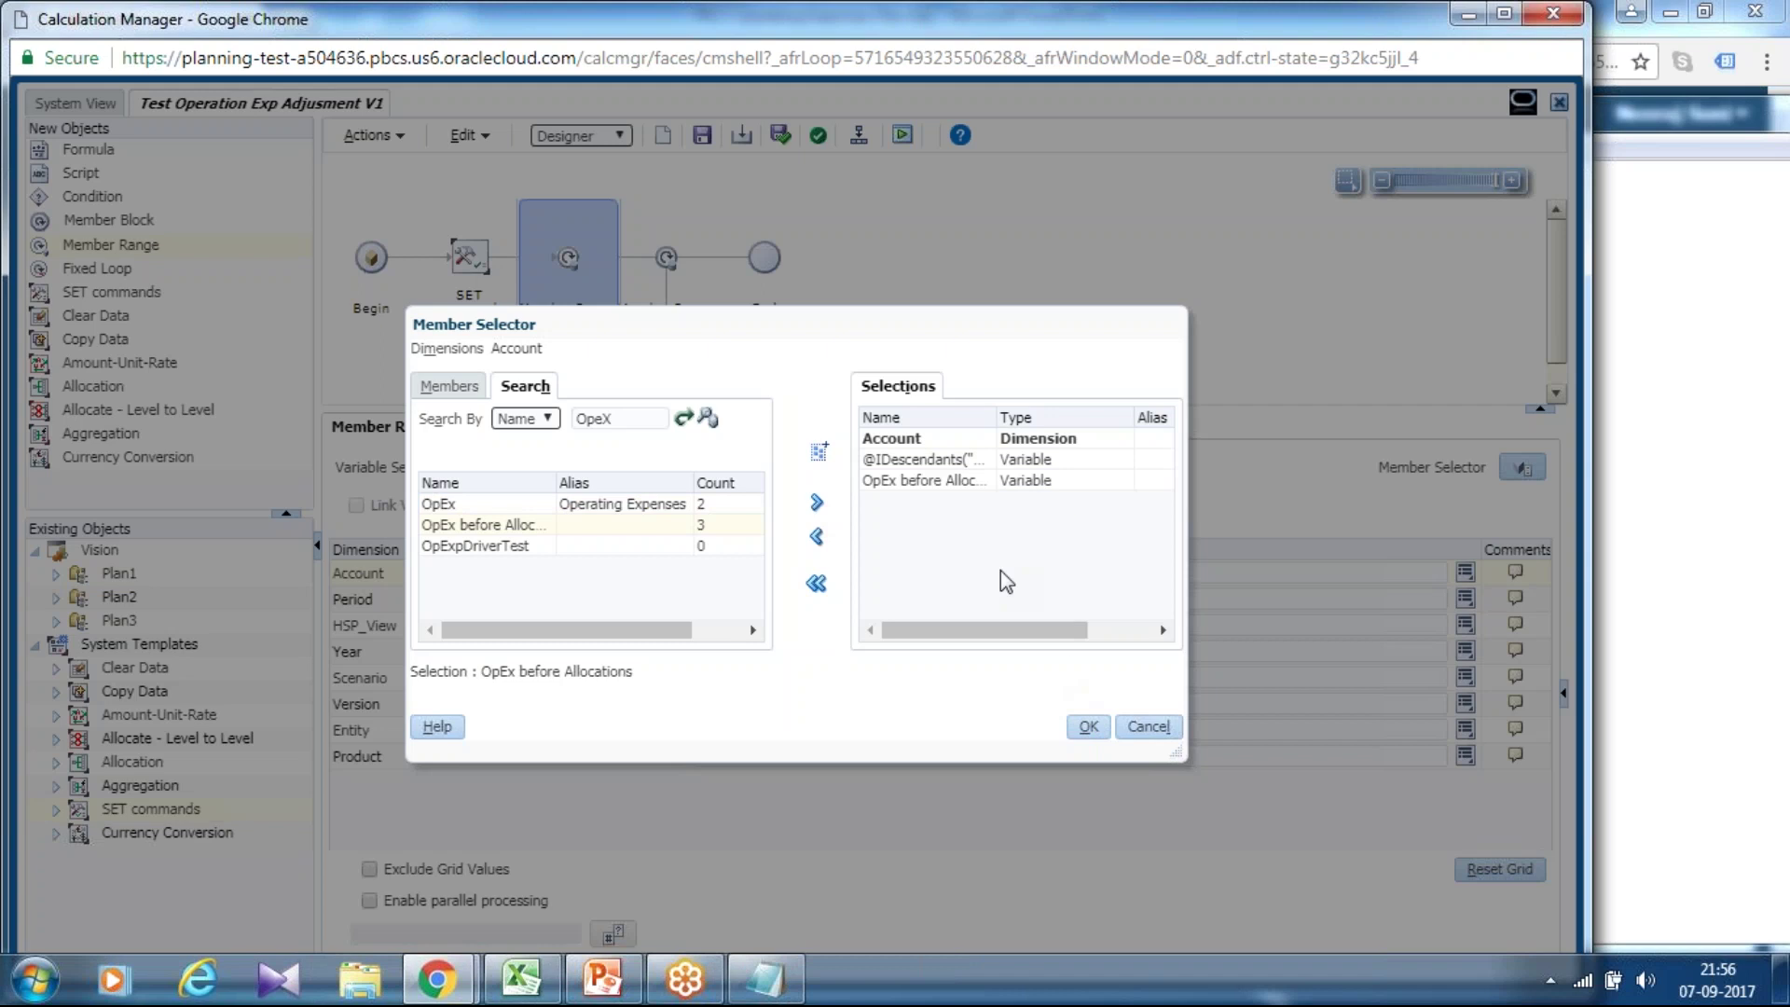
{"action": "left_click", "coordinate": [1003, 480]}
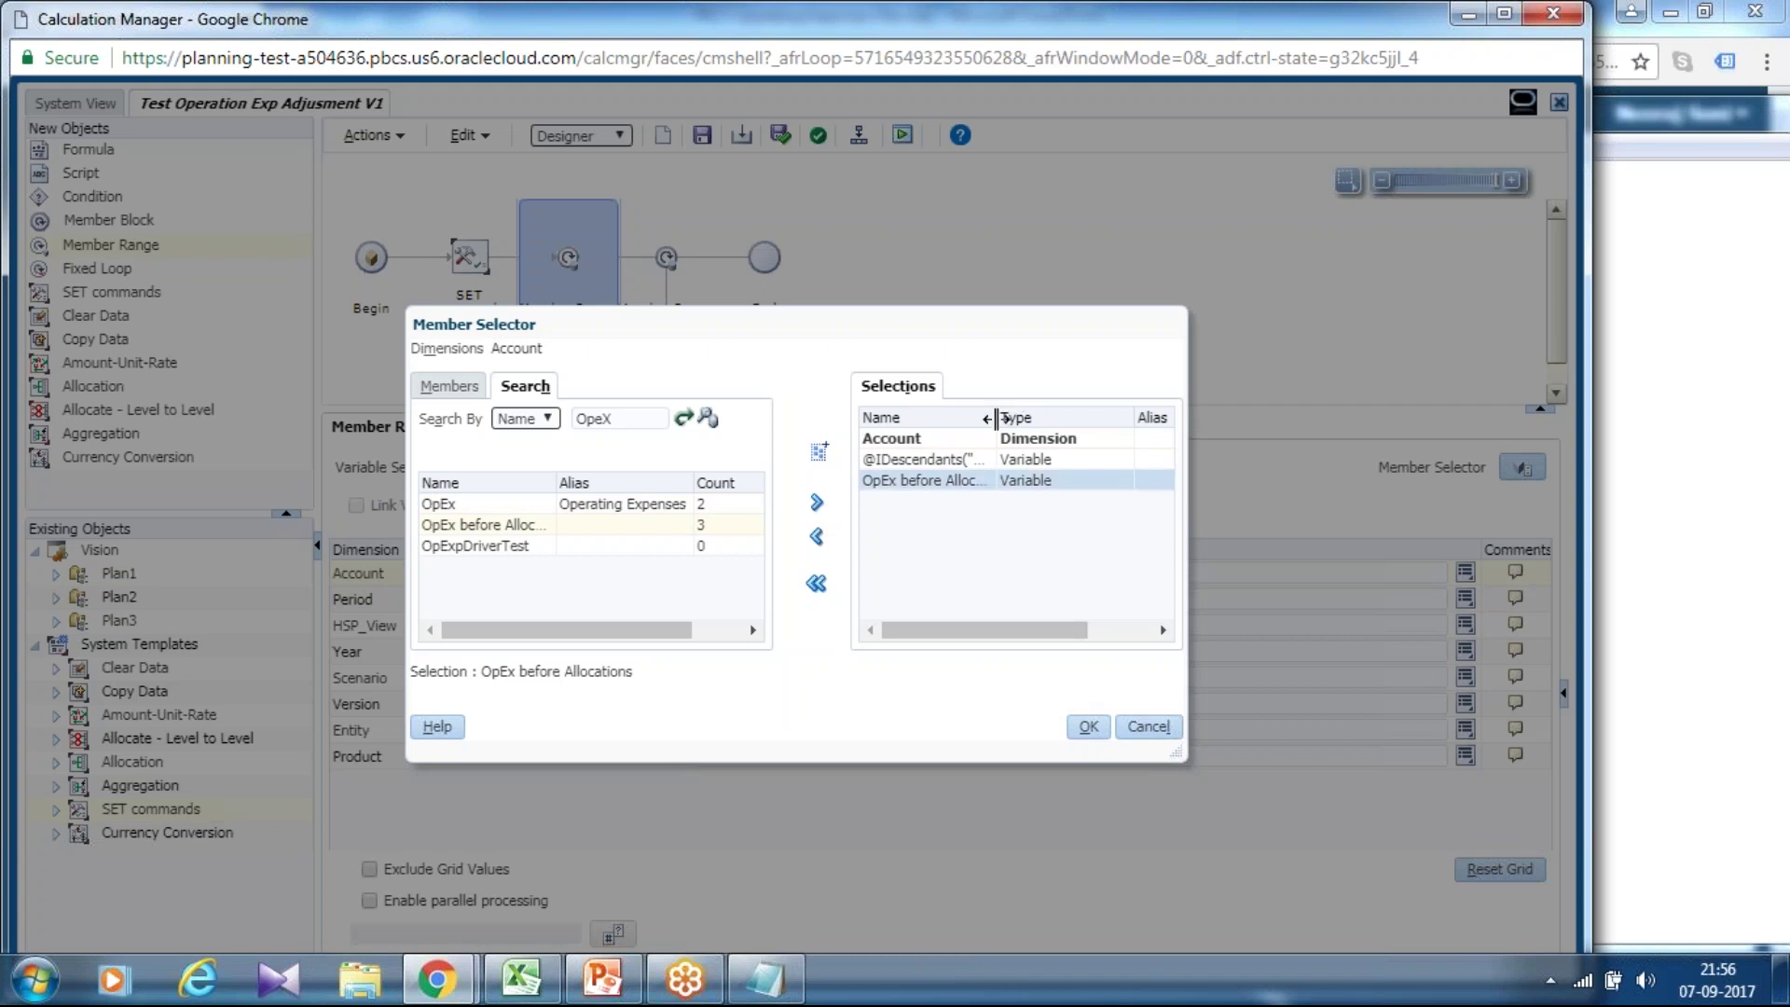
{"action": "left_click_drag", "start_coordinate": [996, 417], "coordinate": [1081, 417]}
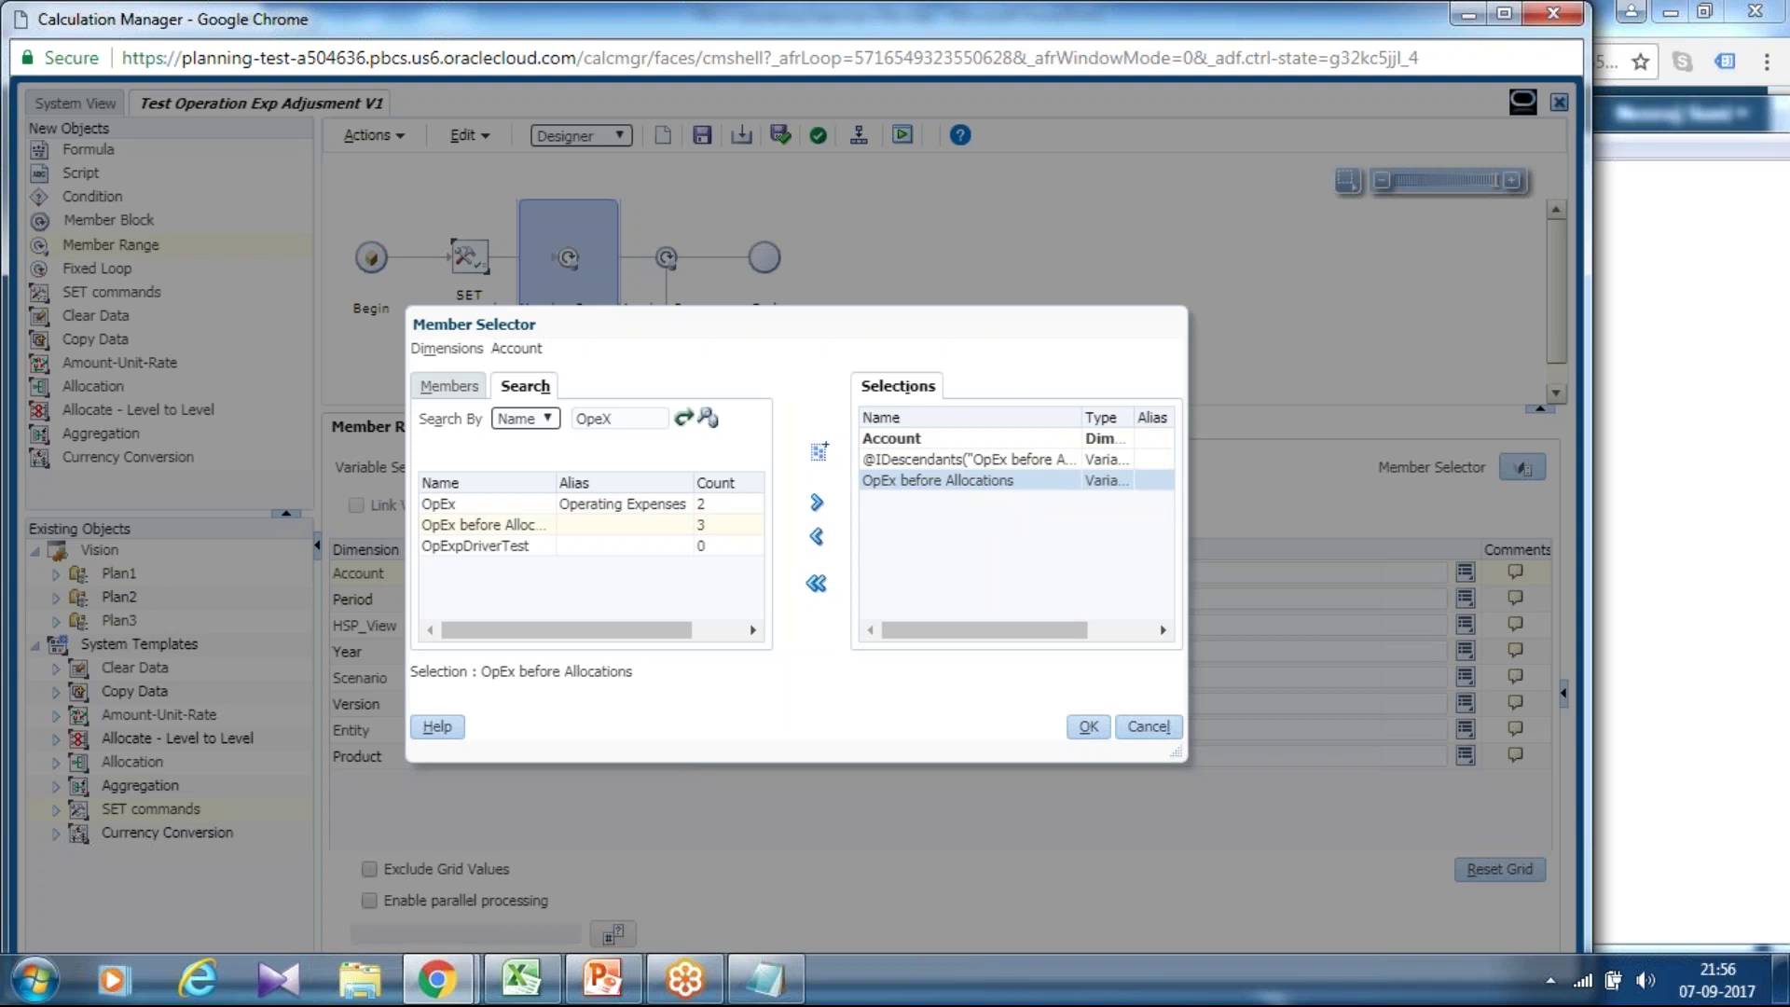
{"action": "left_click", "coordinate": [980, 460]}
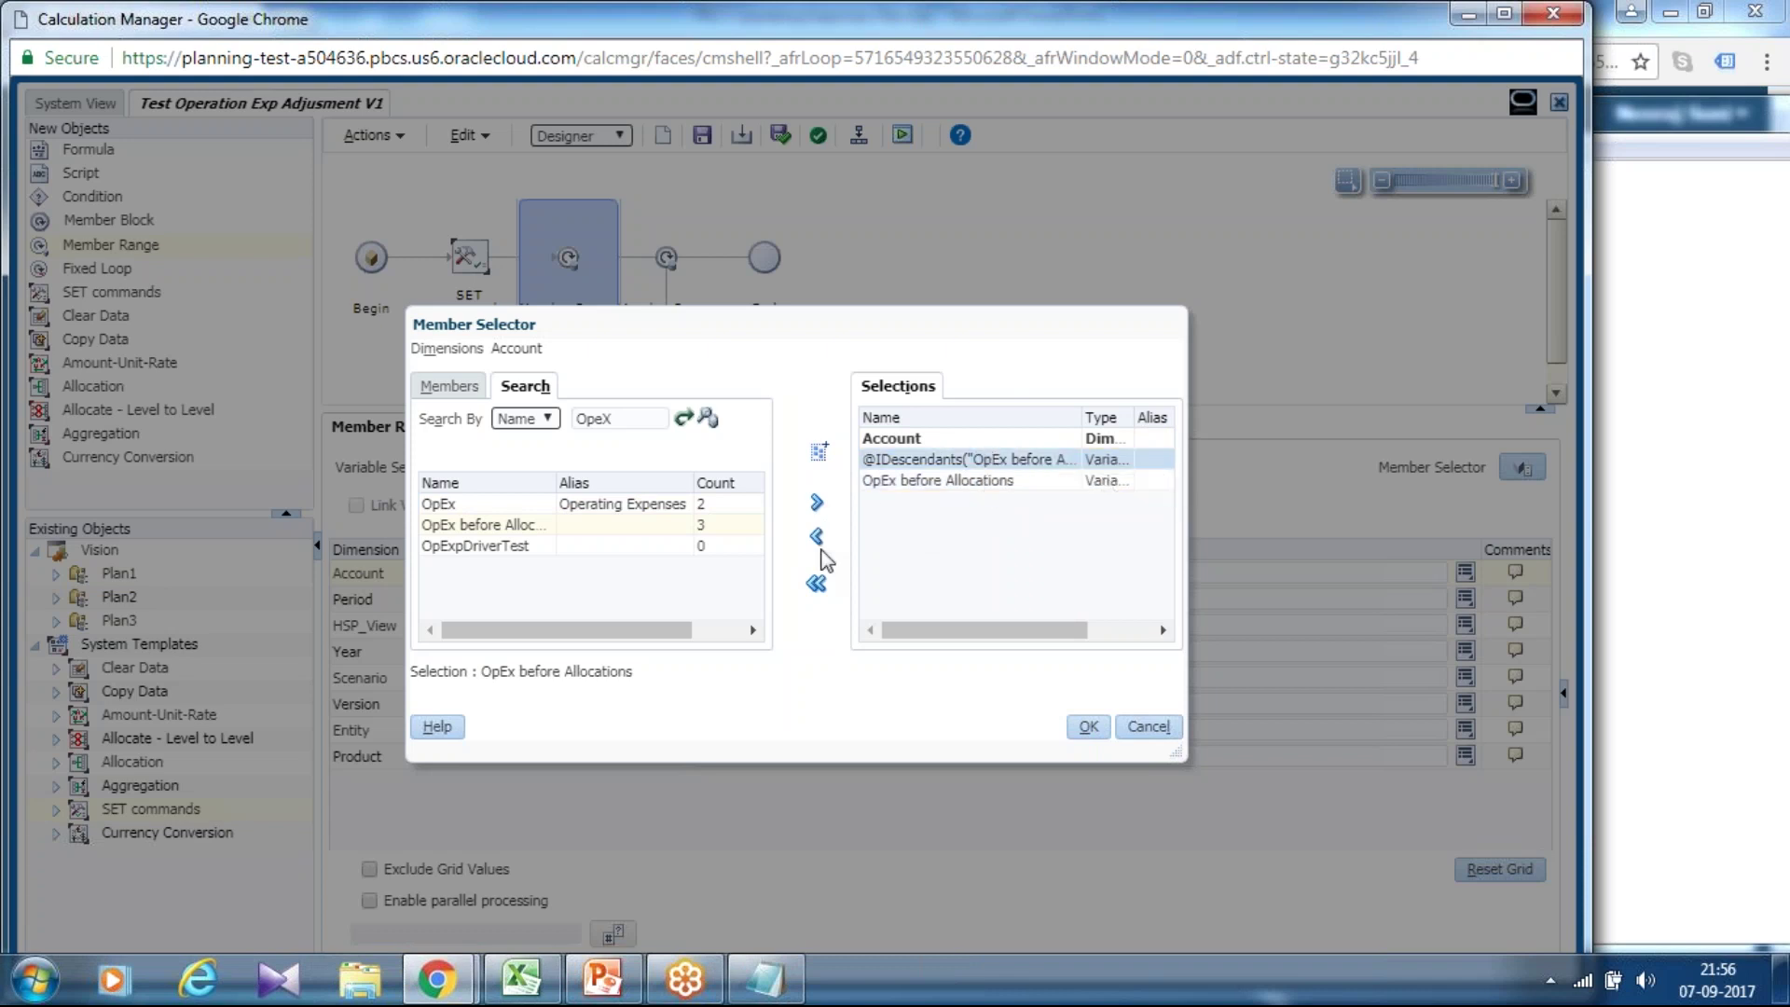
{"action": "left_click", "coordinate": [887, 459]}
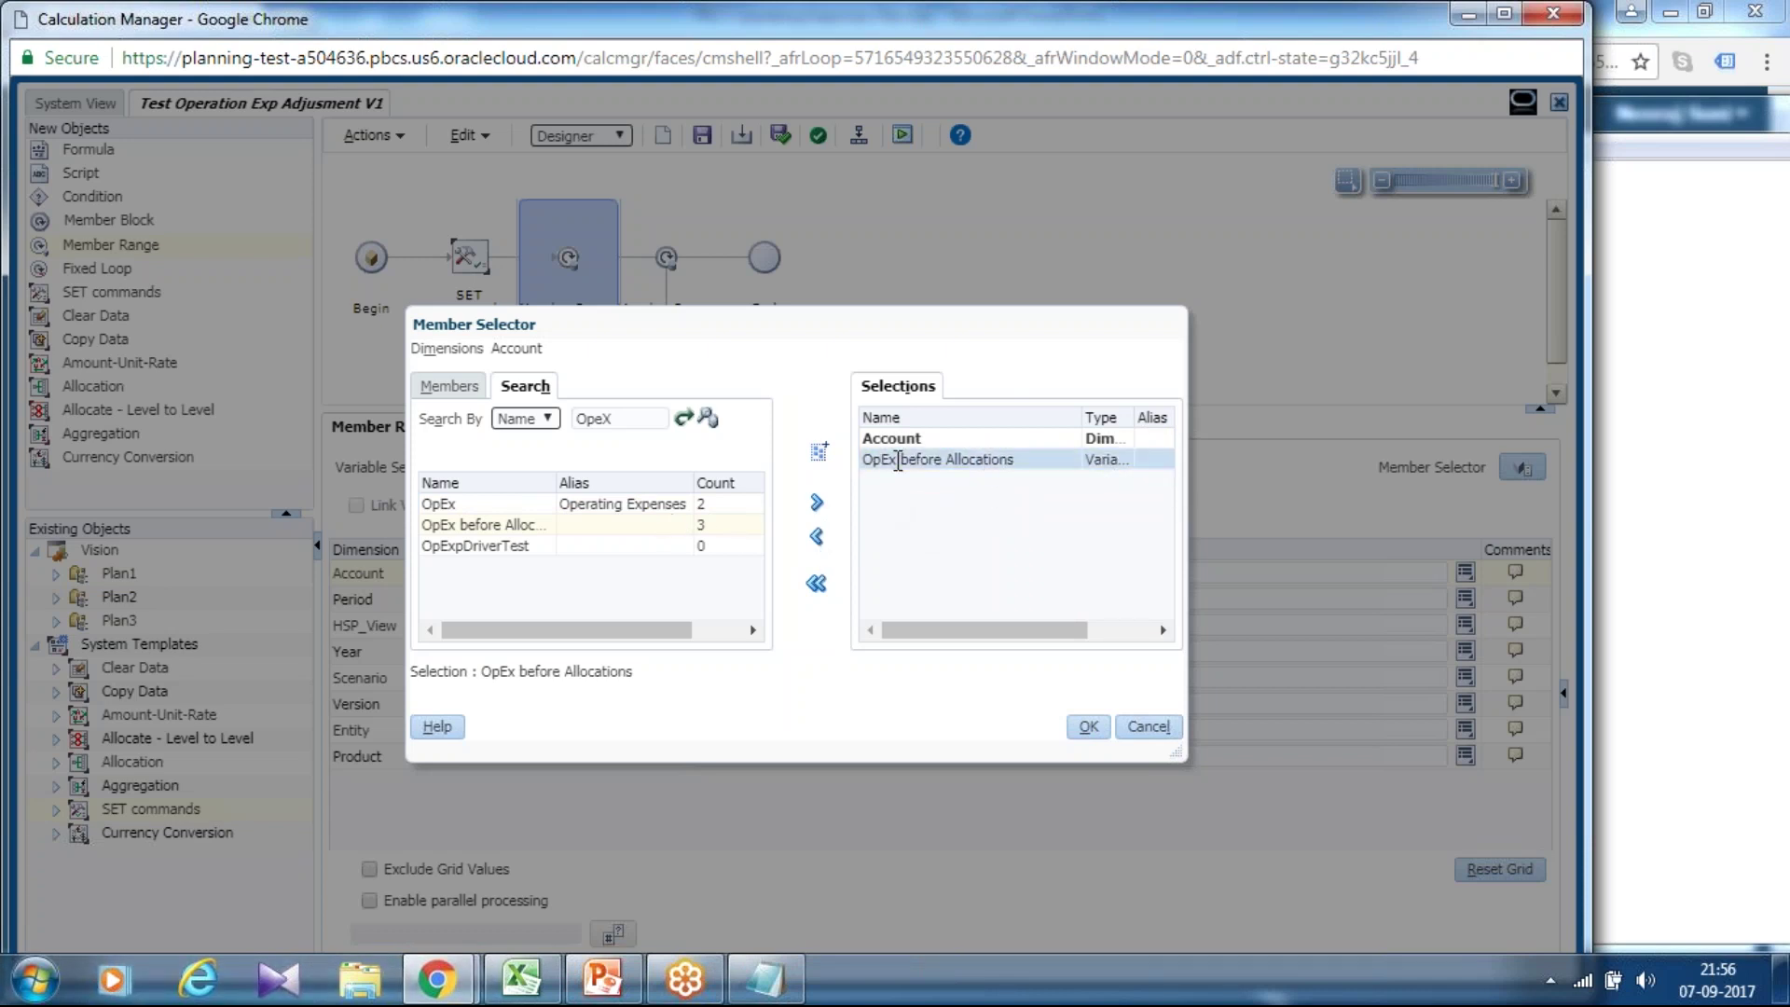
{"action": "left_click", "coordinate": [818, 536]}
{"action": "left_click", "coordinate": [456, 504]}
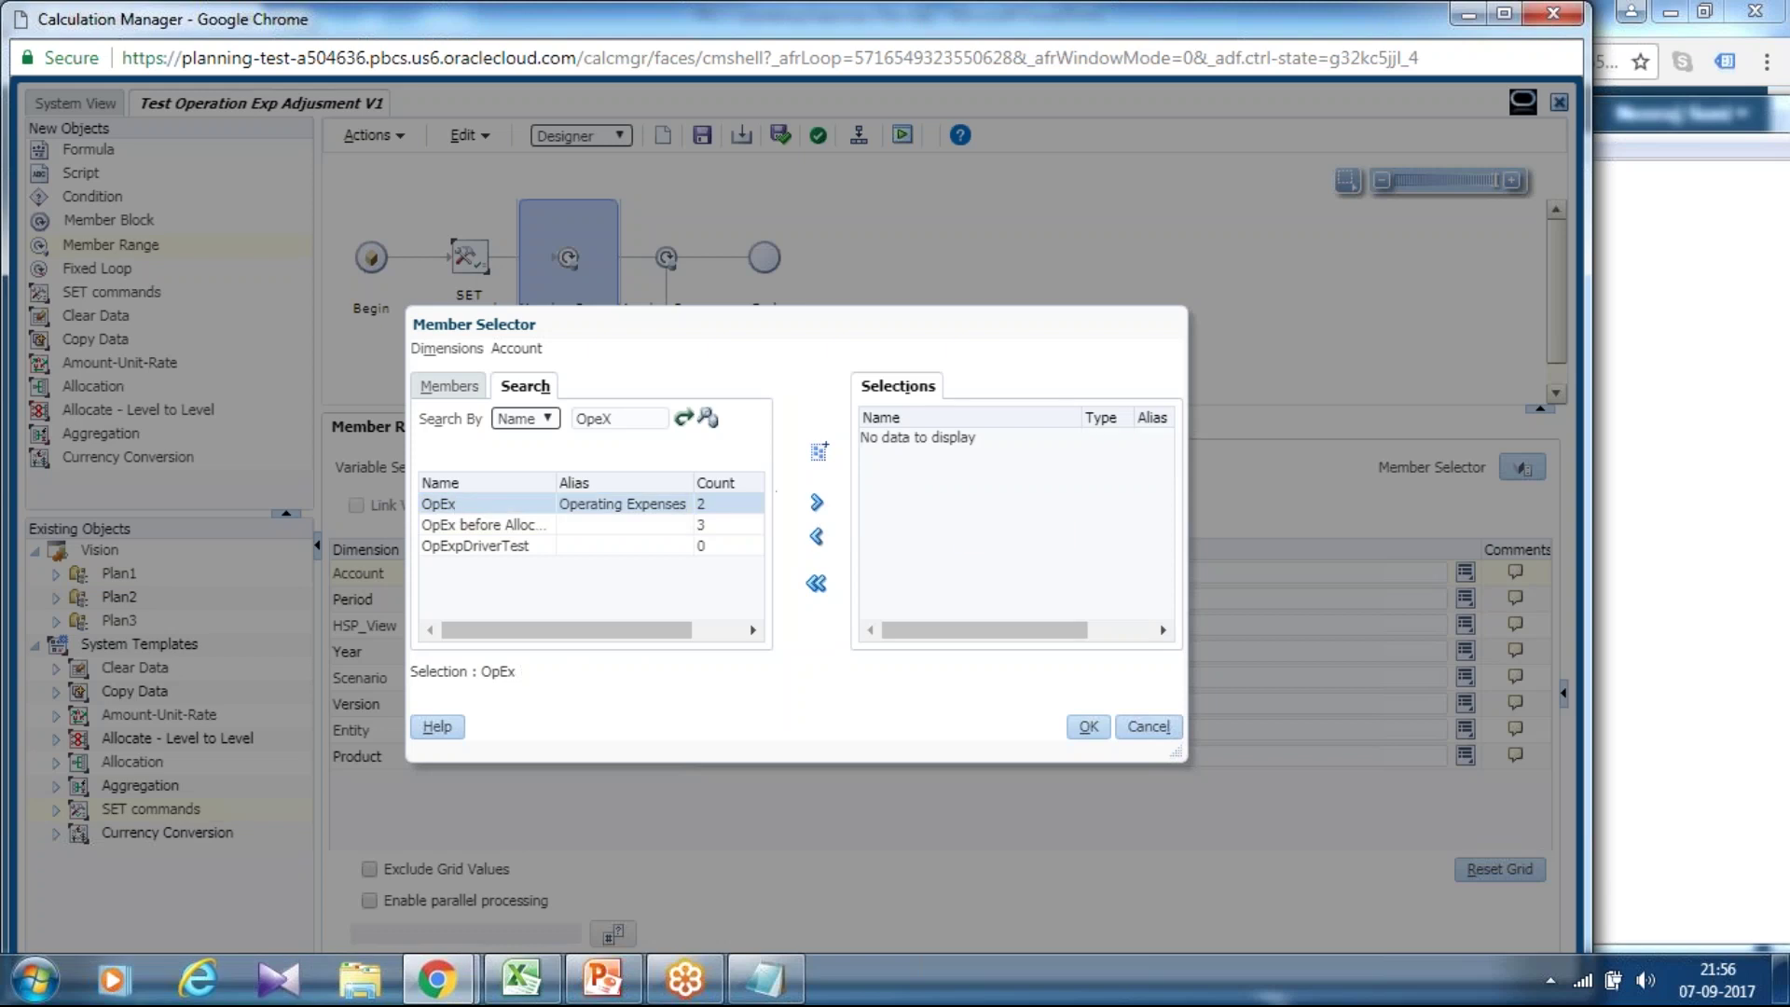
{"action": "left_click", "coordinate": [818, 453]}
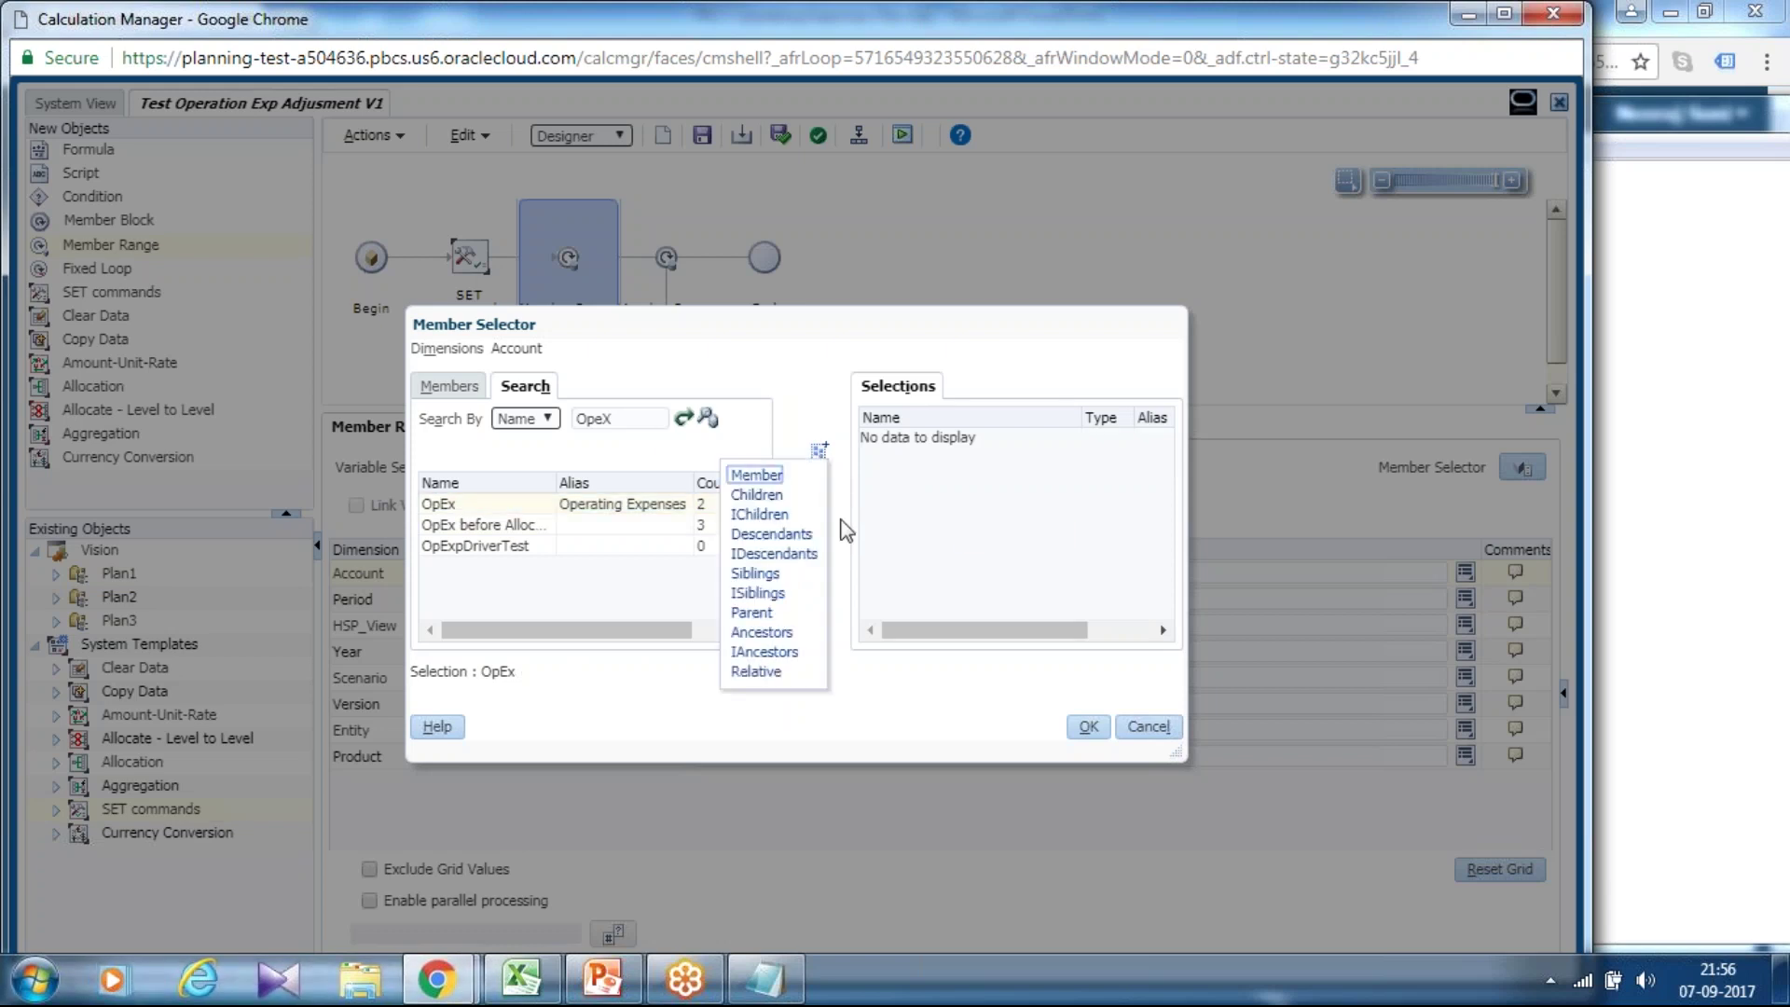
{"action": "left_click", "coordinate": [792, 556]}
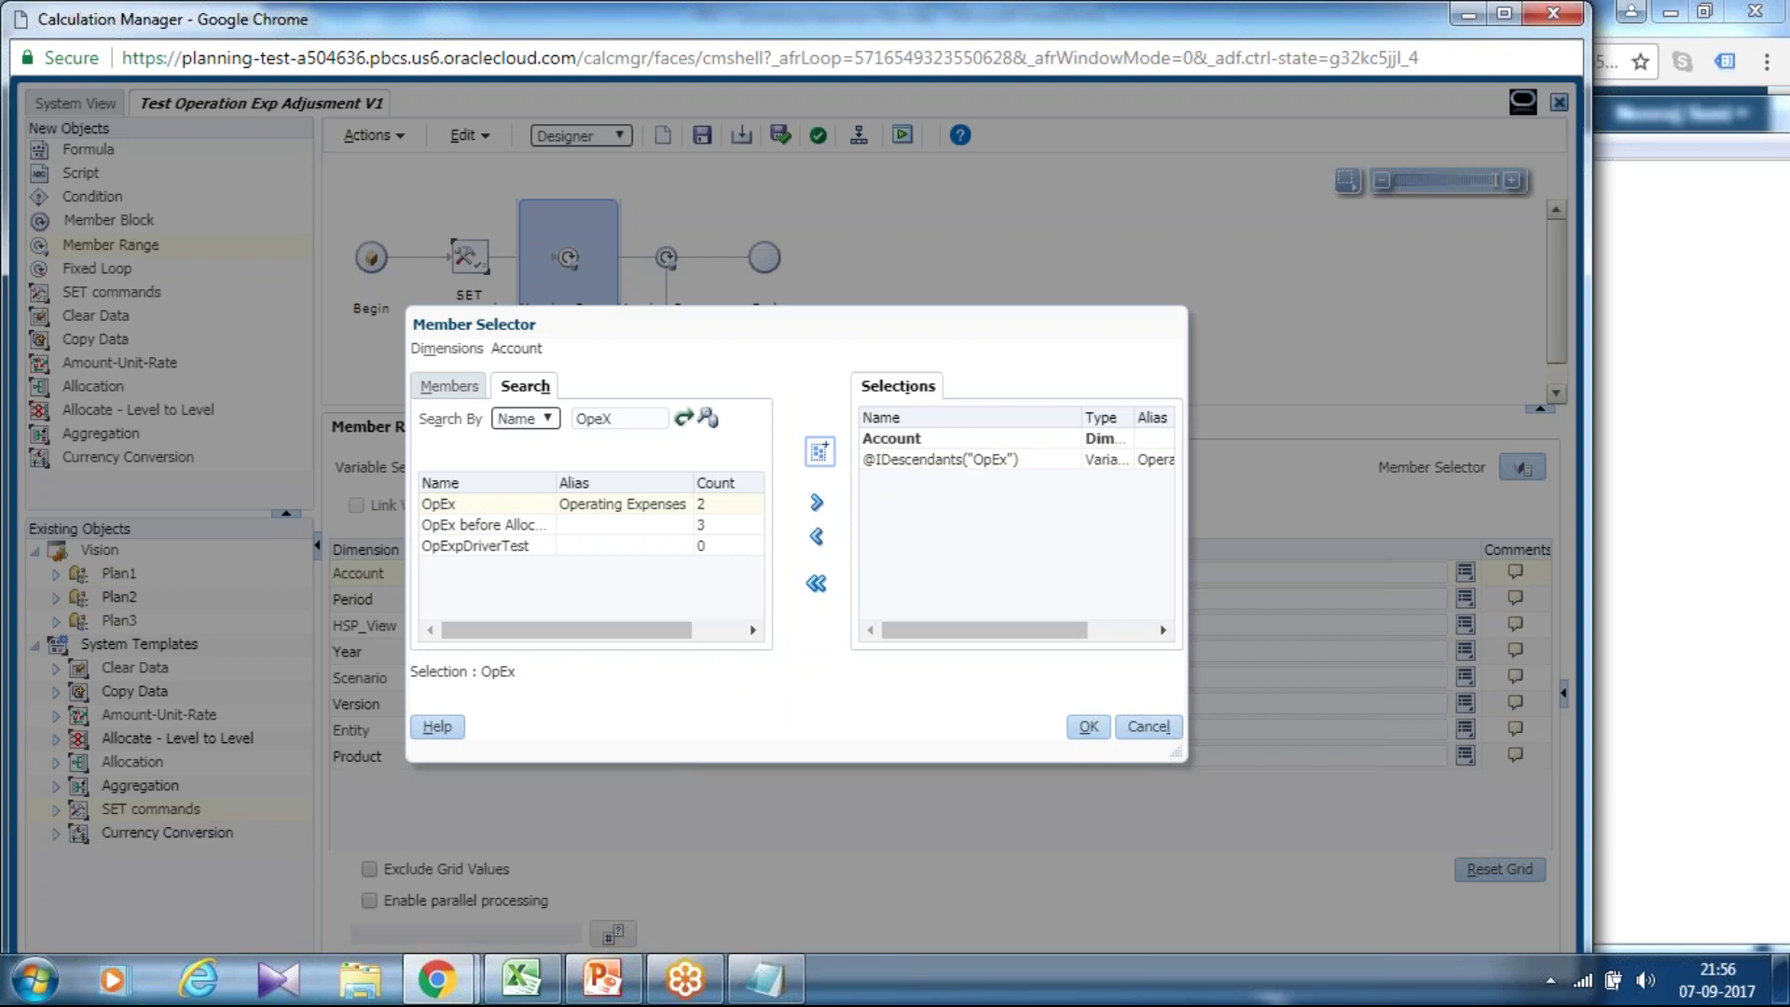
{"action": "left_click", "coordinate": [1087, 728]}
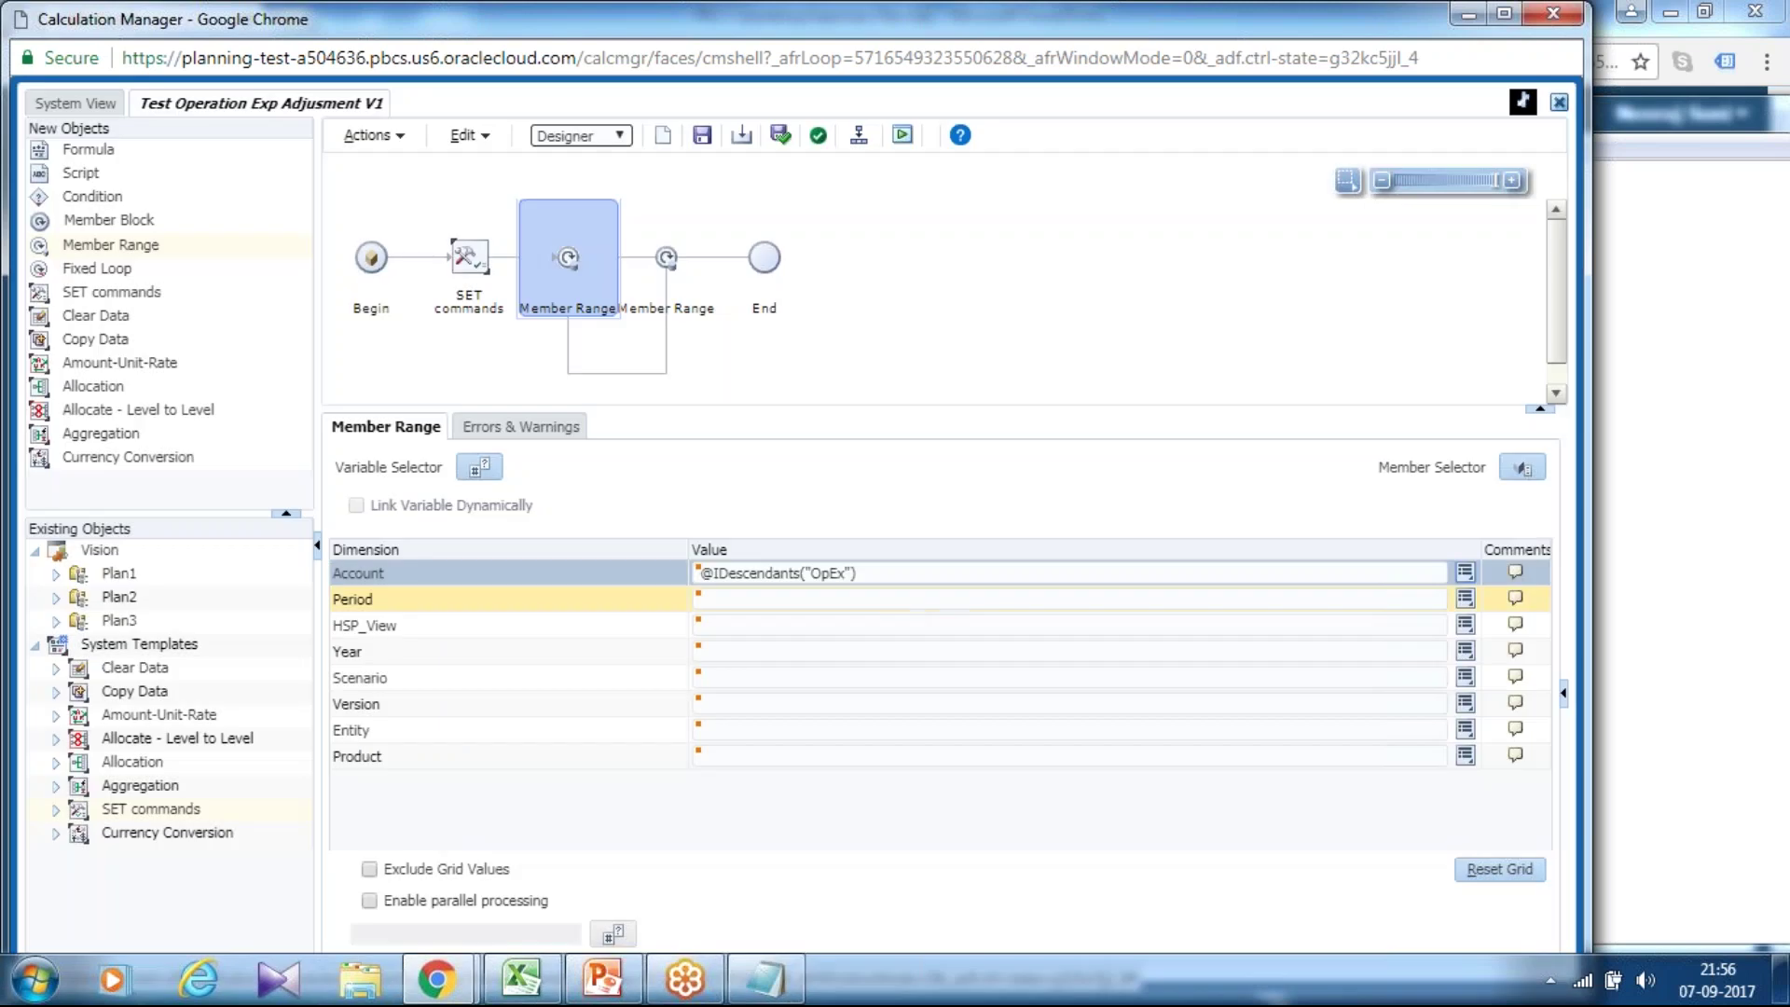
{"action": "left_click", "coordinate": [773, 634]}
{"action": "left_click", "coordinate": [773, 675]}
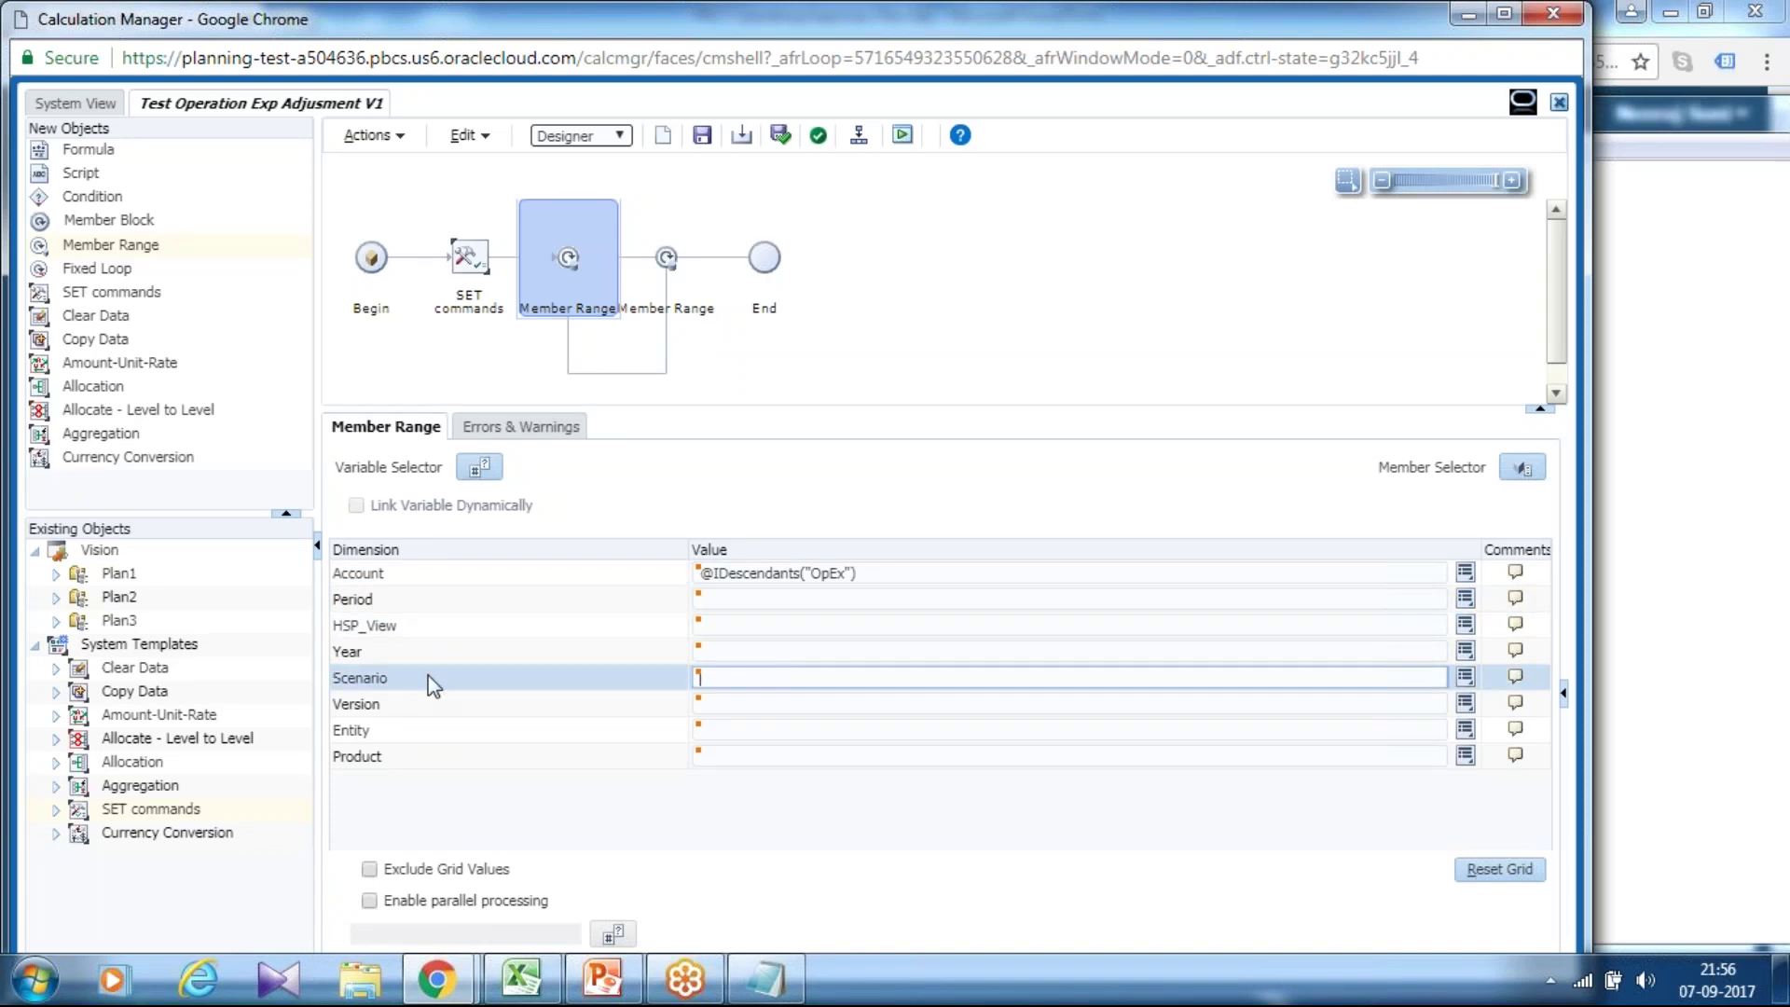
{"action": "left_click", "coordinate": [1465, 683]}
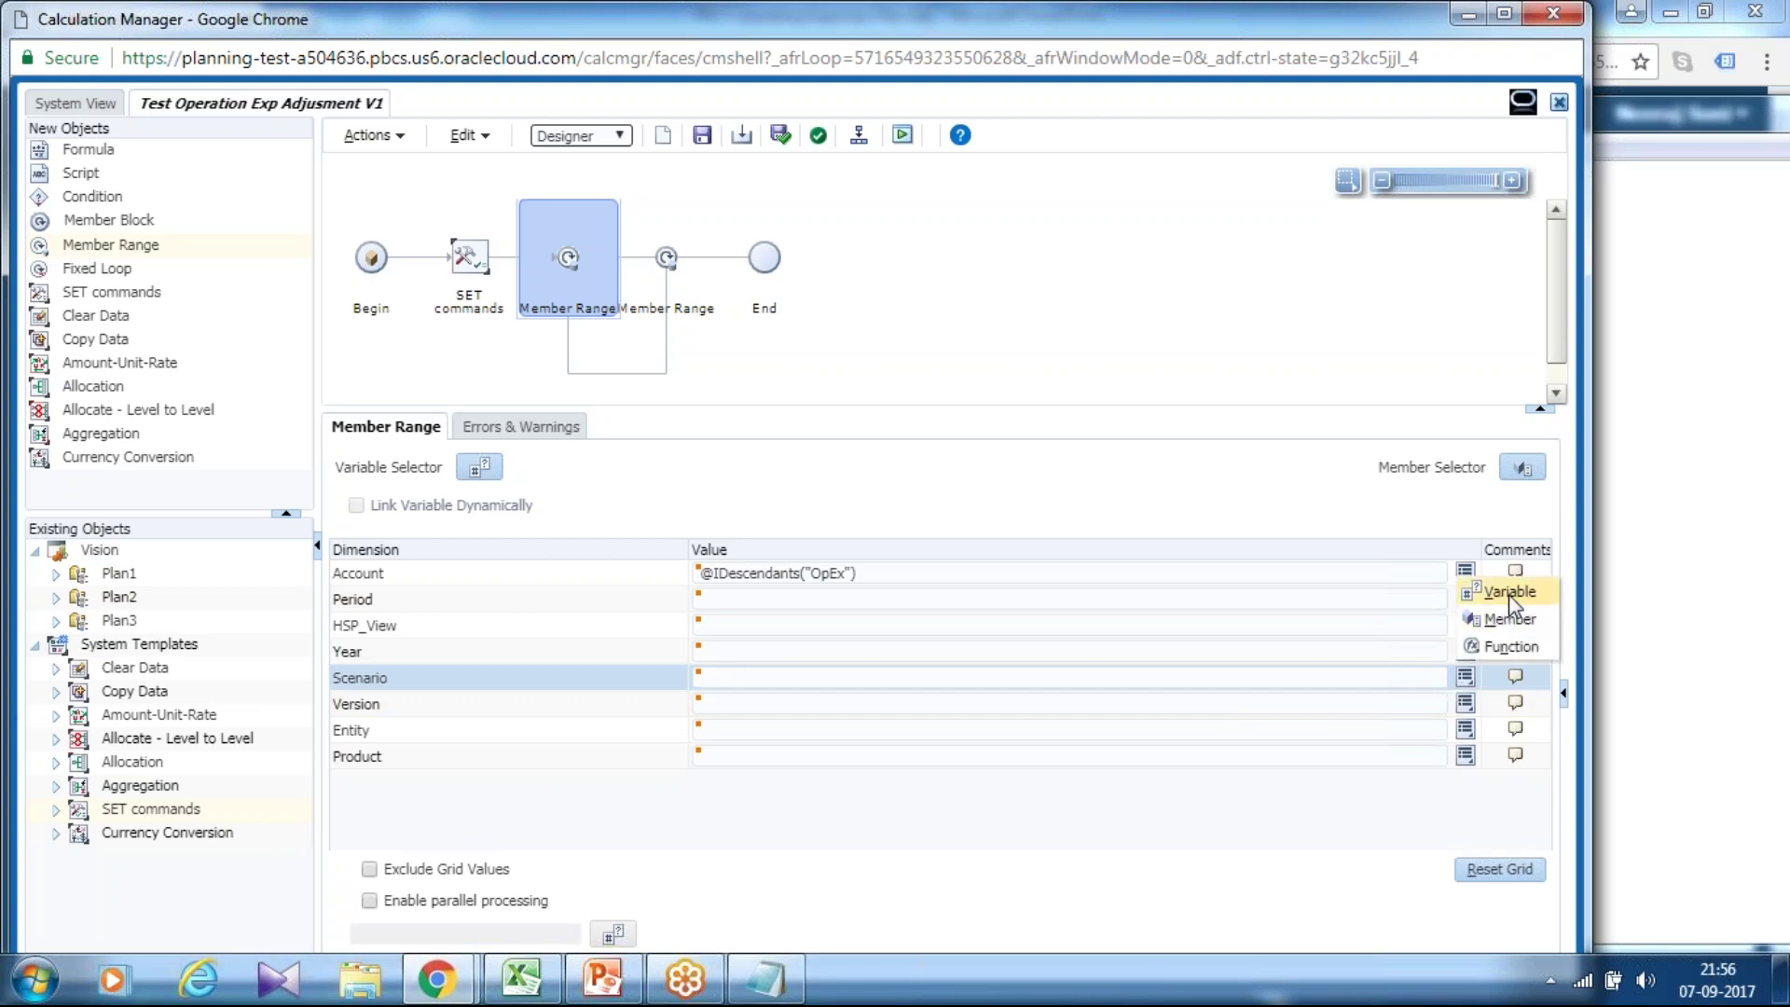
{"action": "left_click", "coordinate": [1508, 617]}
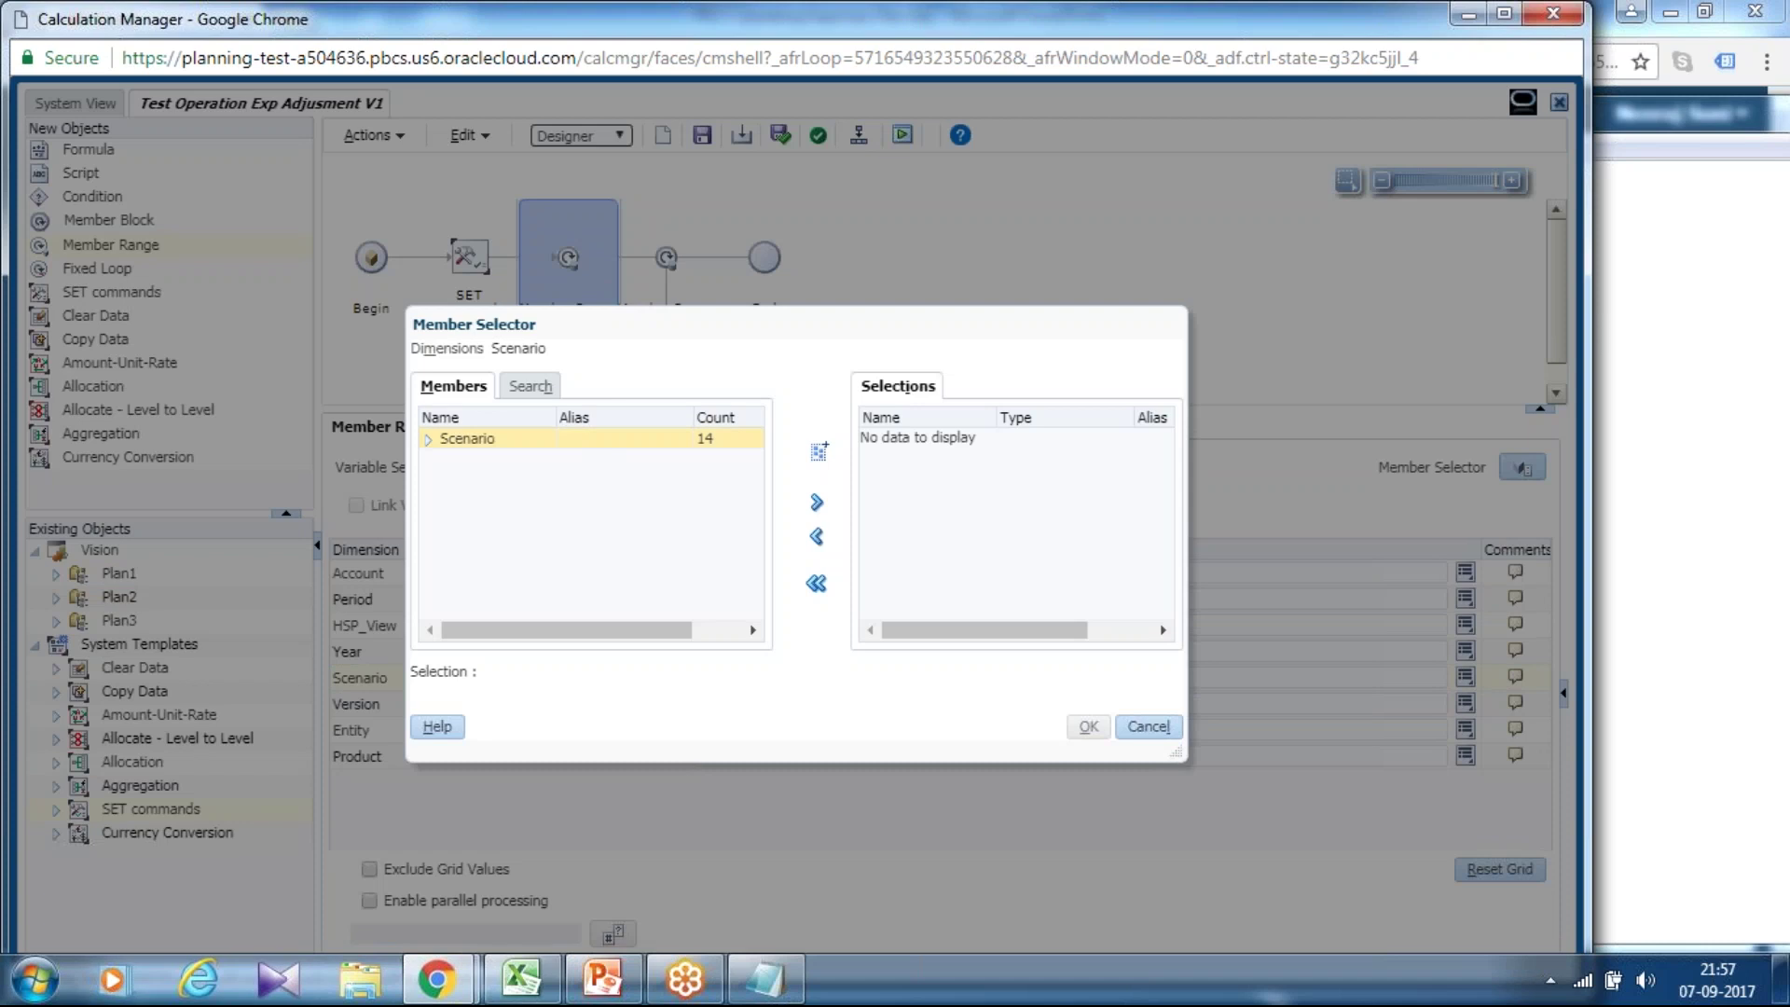
{"action": "scroll", "coordinate": [768, 529], "scroll_direction": "down", "scroll_amount": 2}
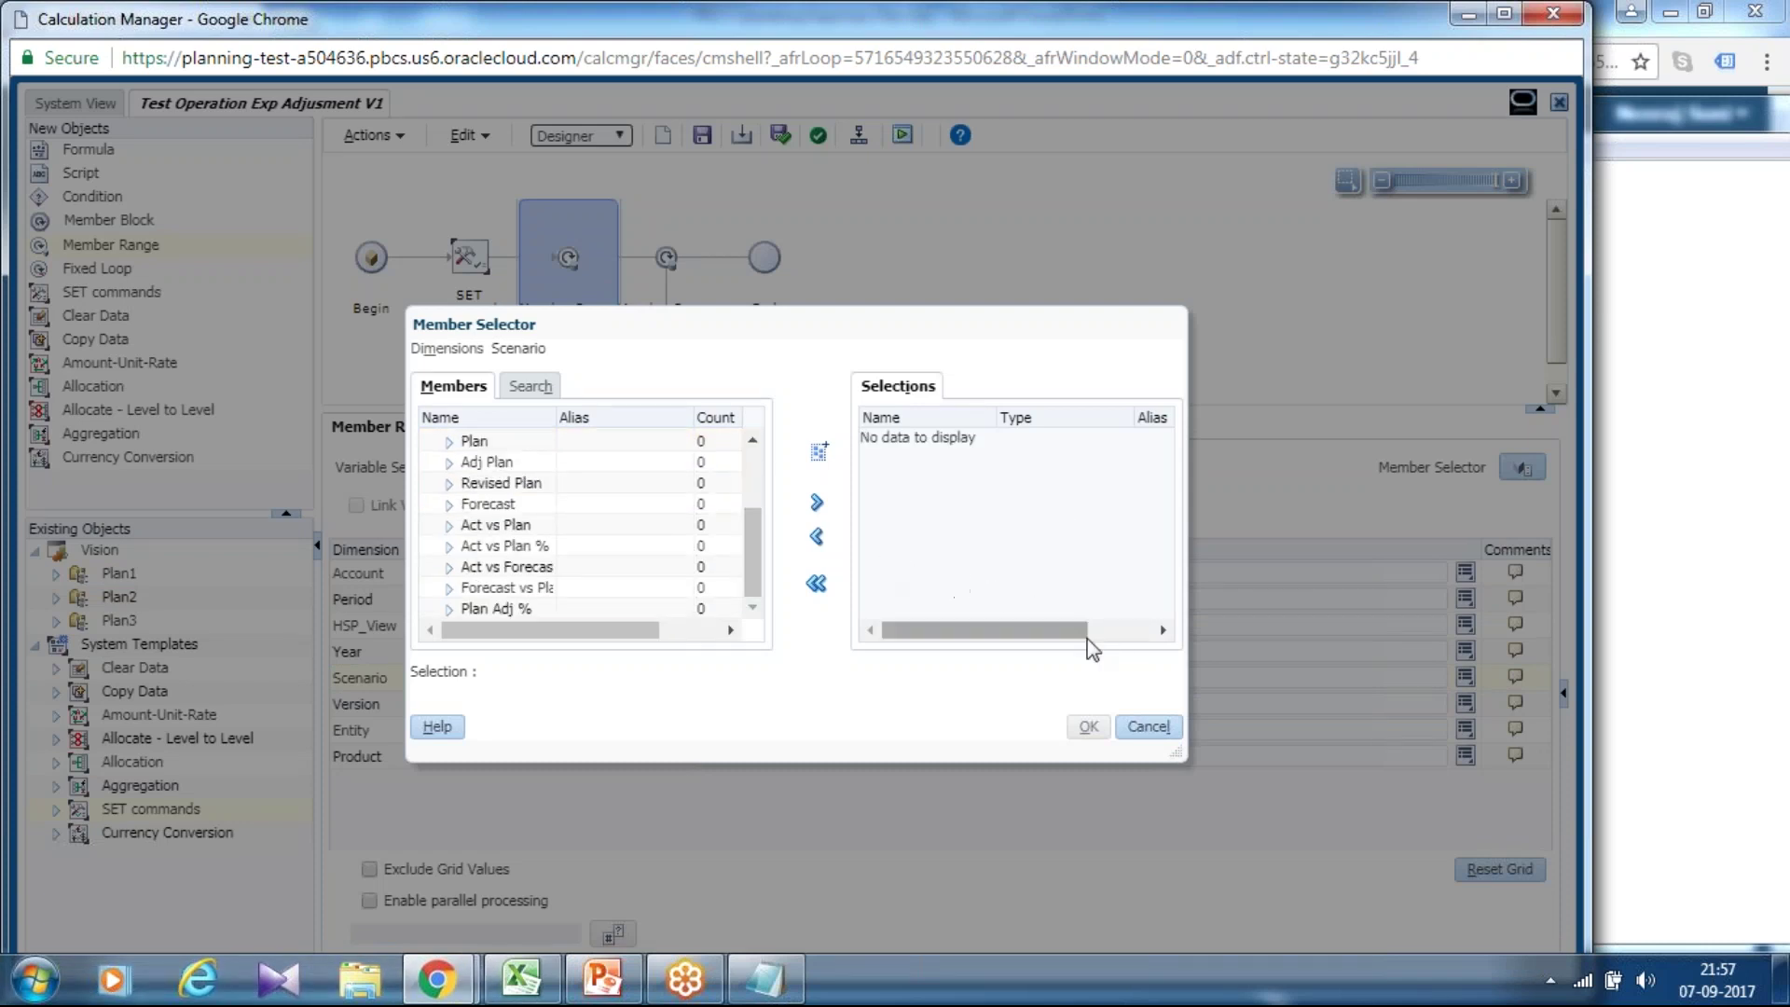
{"action": "left_click", "coordinate": [1167, 724]}
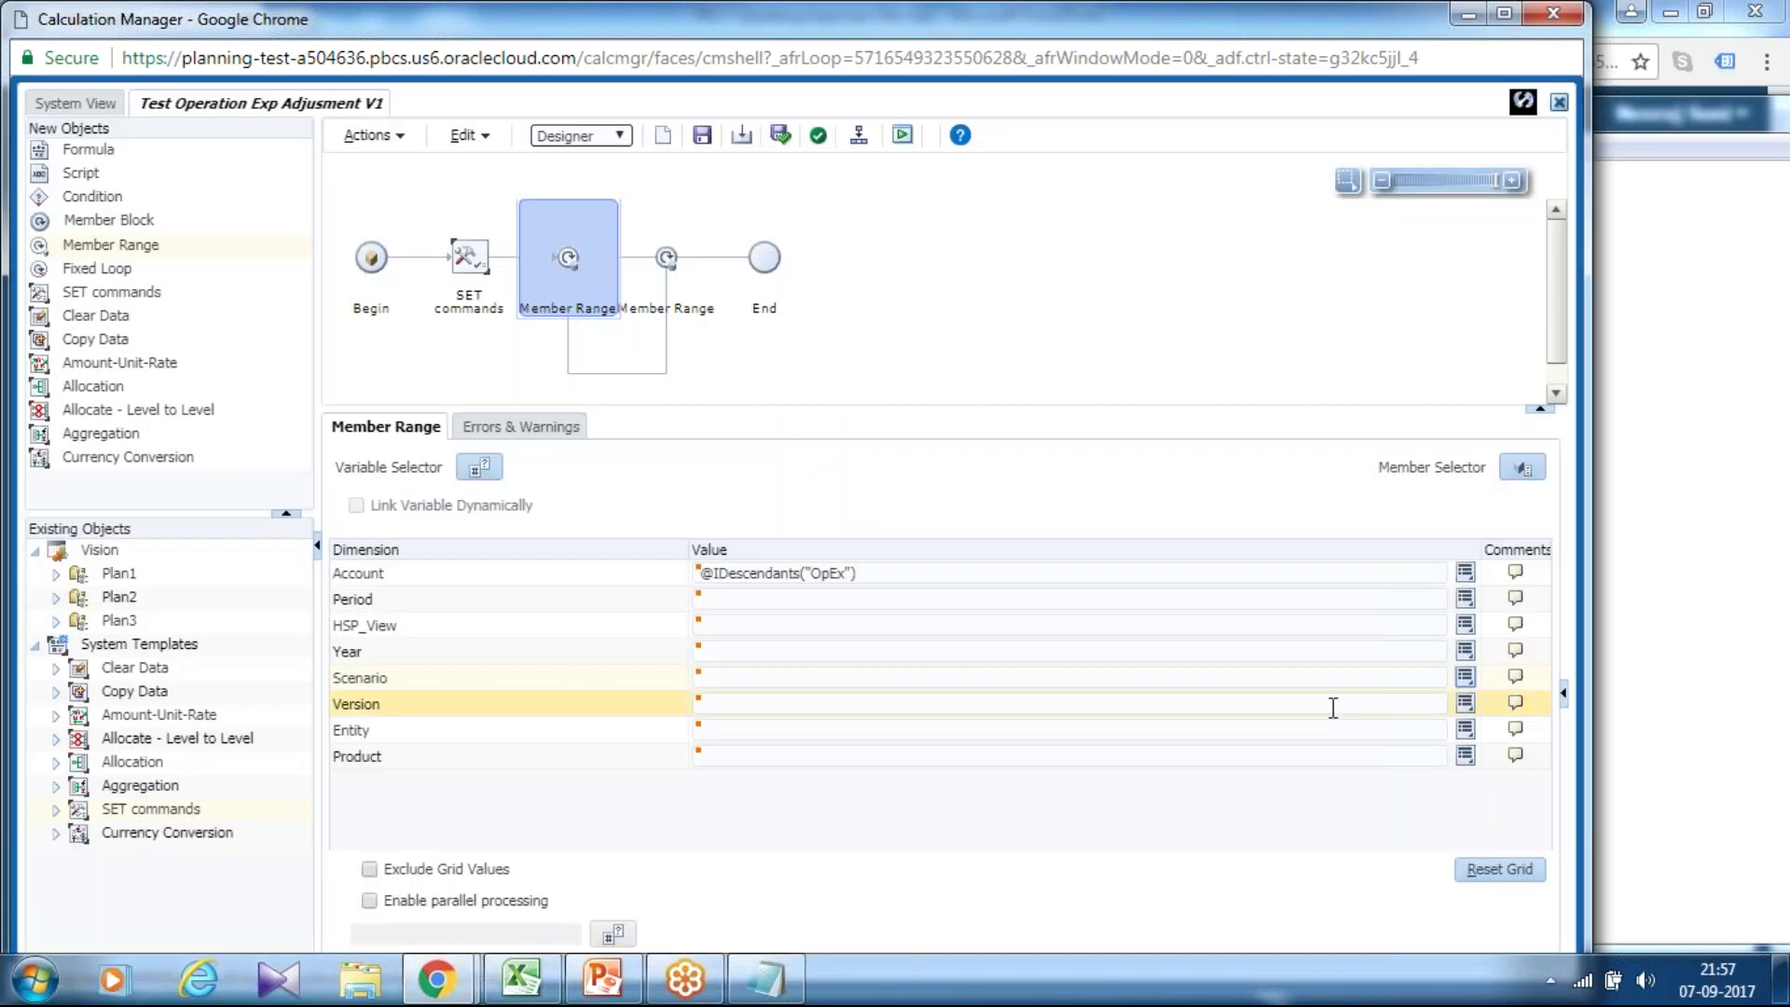
{"action": "left_click", "coordinate": [1466, 597]}
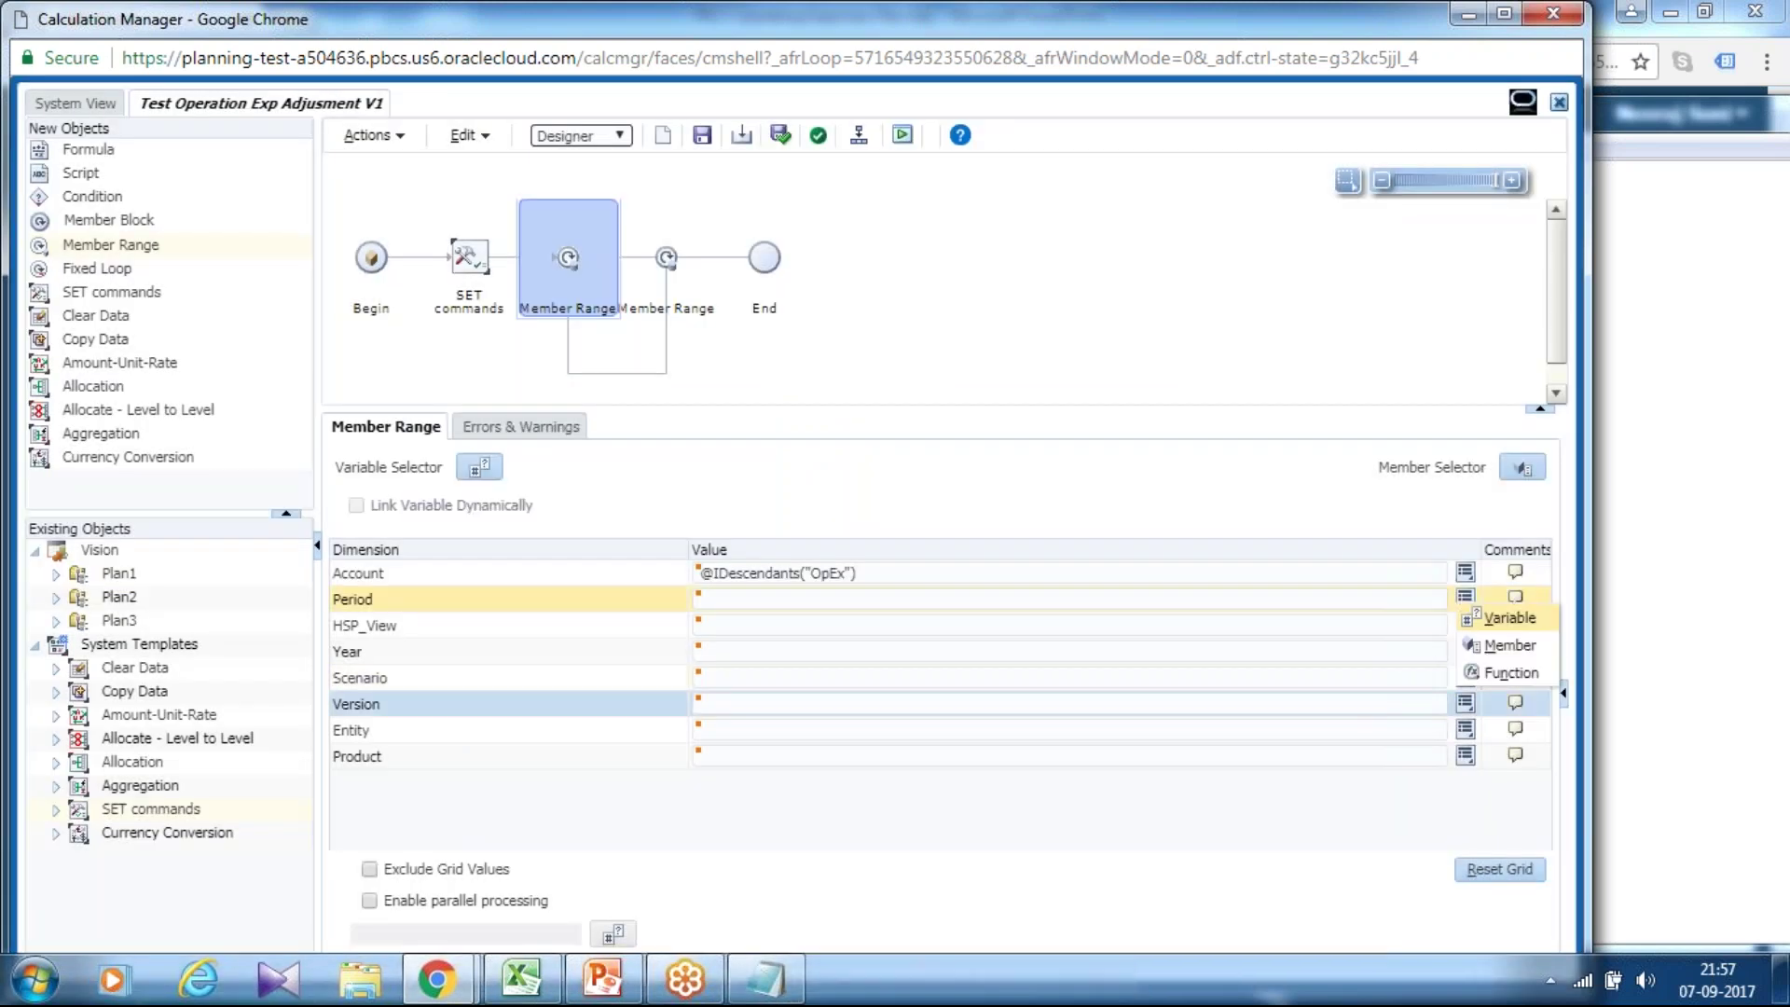
{"action": "left_click", "coordinate": [1506, 643]}
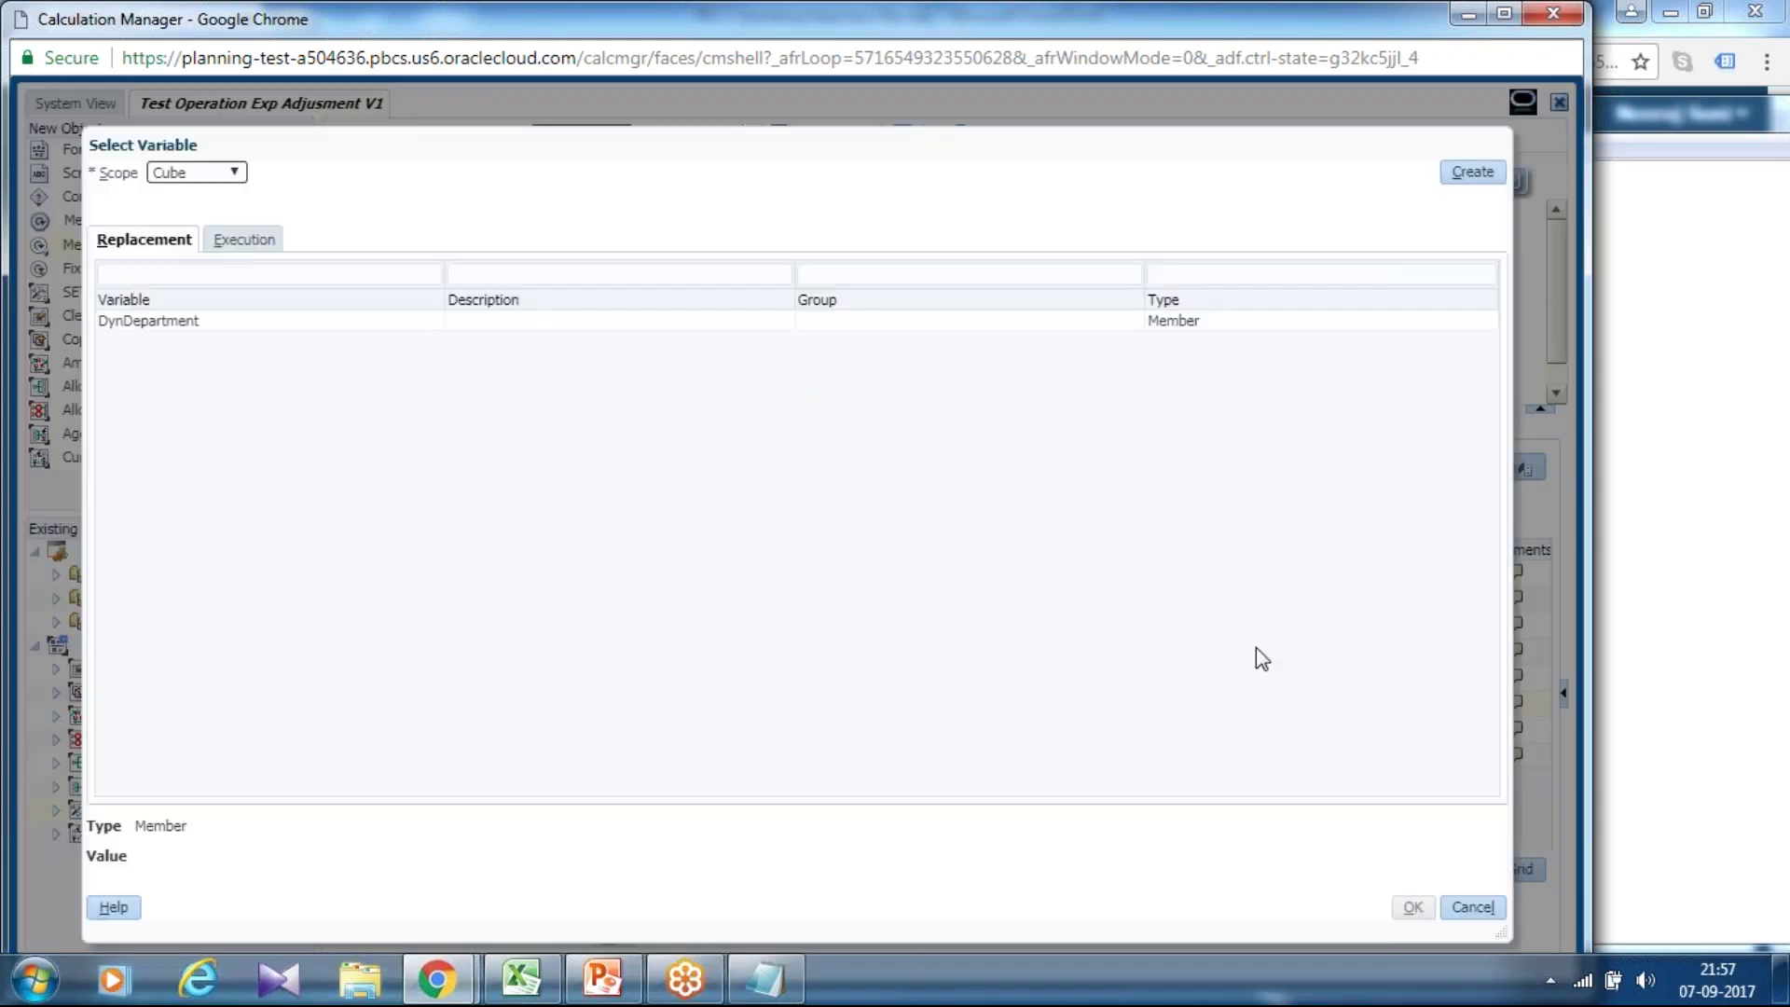
{"action": "left_click", "coordinate": [1471, 908]}
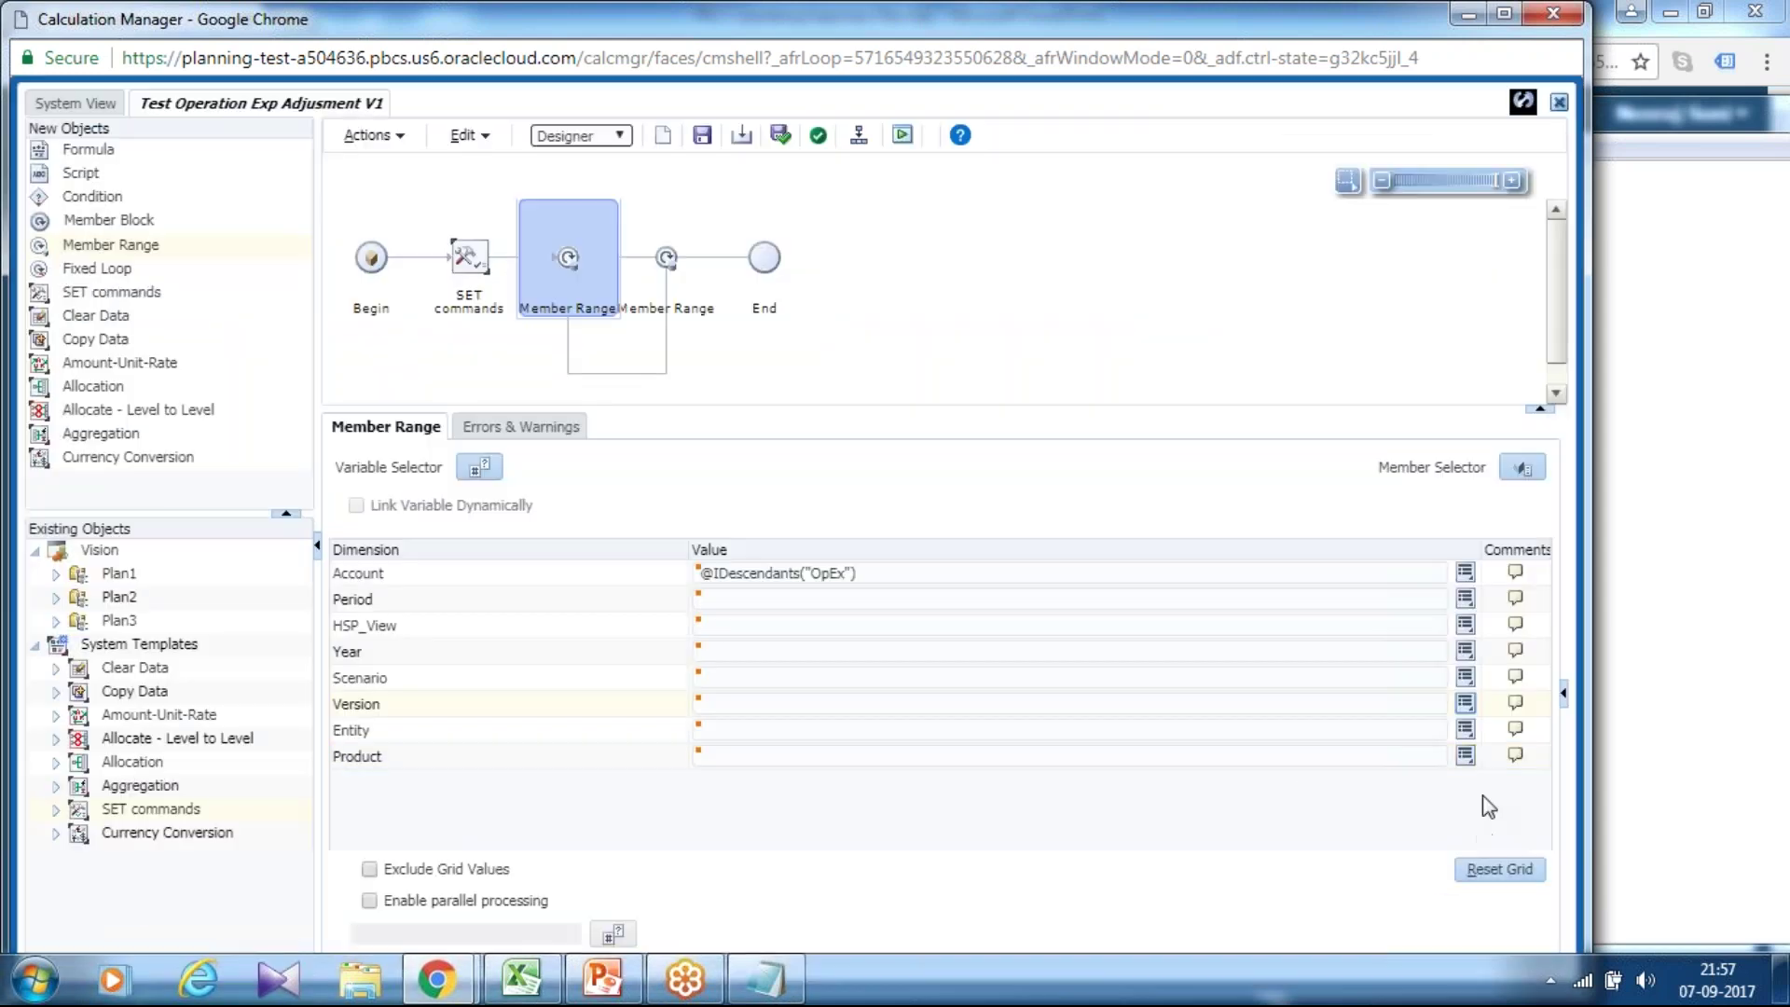
Browse the Version members in the Member Selector, then cancel without choosing any.
{"action": "left_click", "coordinate": [1465, 704]}
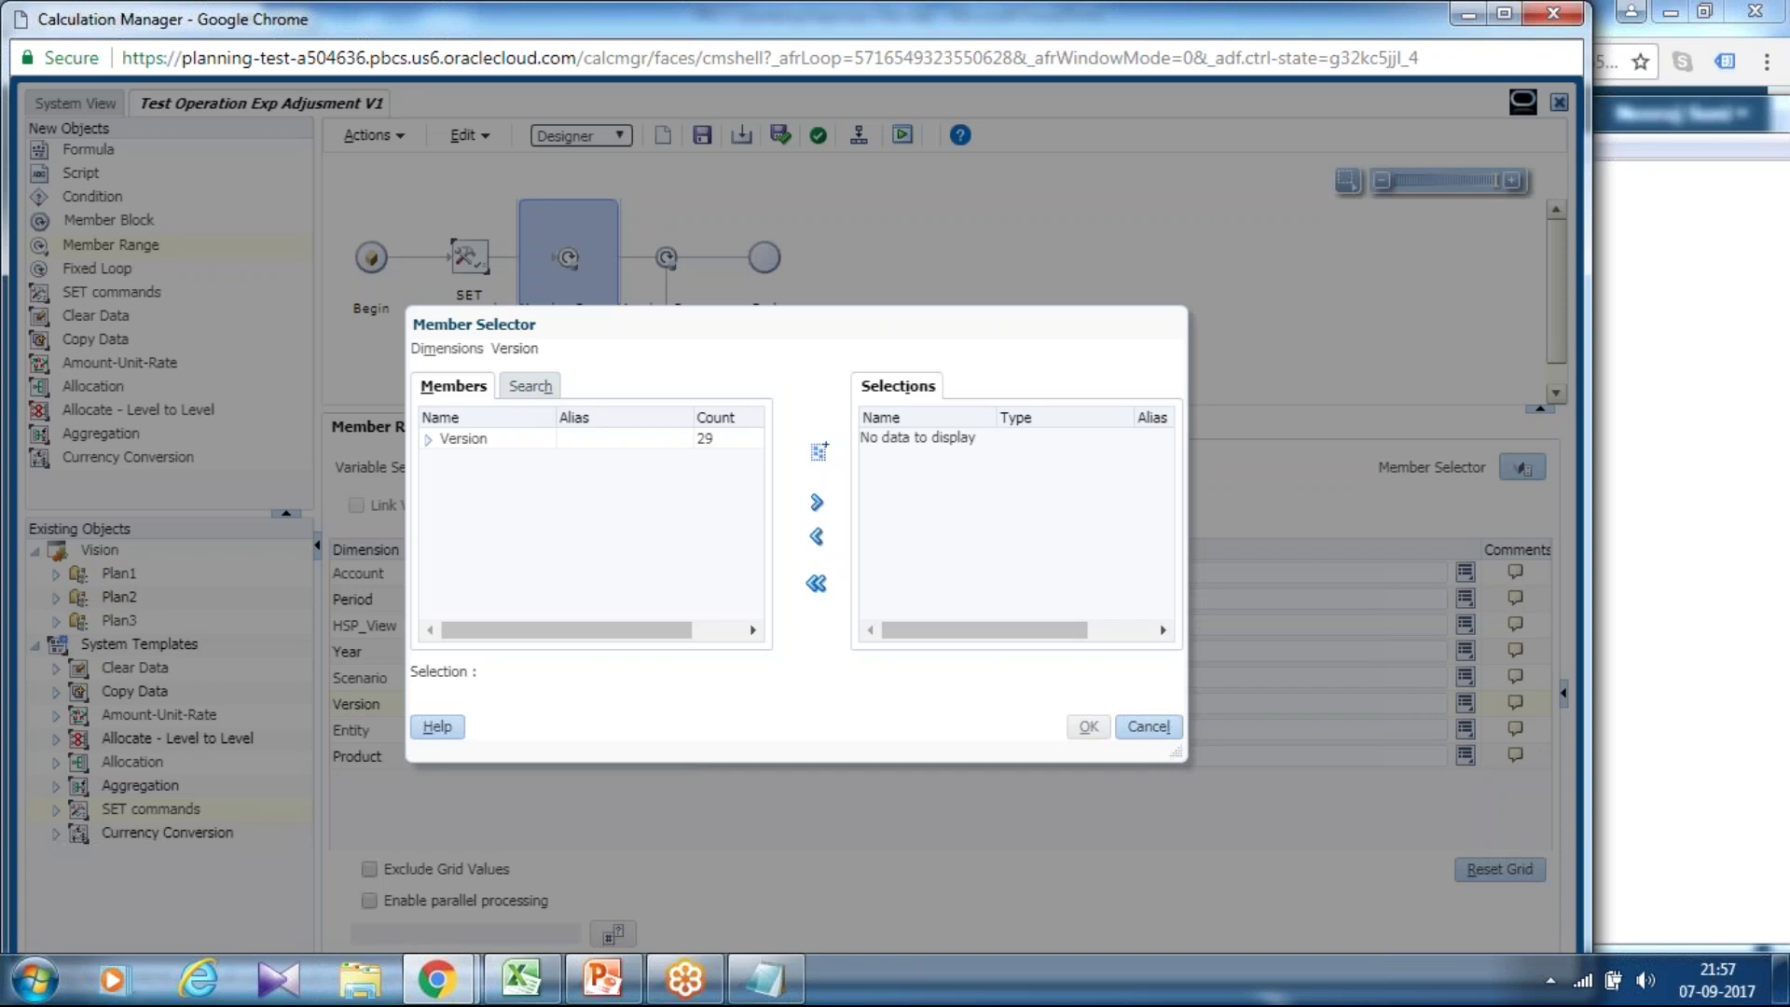
{"action": "left_click", "coordinate": [428, 439]}
{"action": "scroll", "coordinate": [560, 578], "scroll_direction": "down", "scroll_amount": 2}
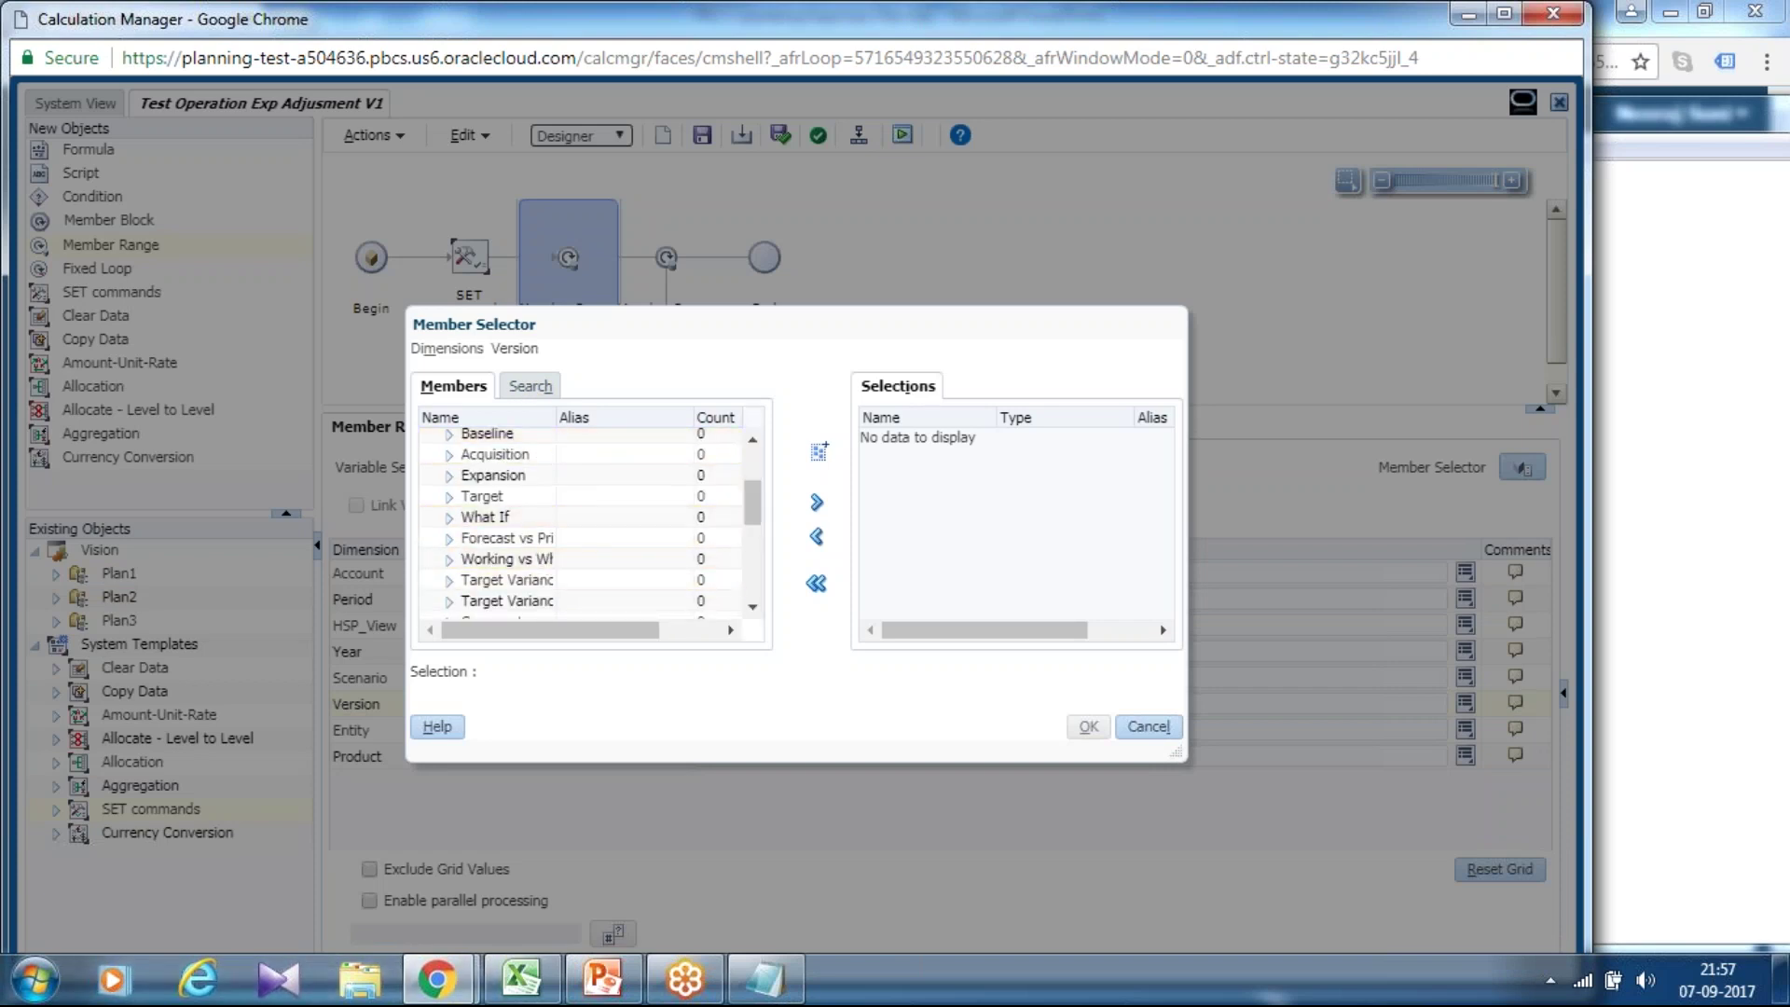
{"action": "left_click_drag", "start_coordinate": [557, 417], "coordinate": [615, 417]}
{"action": "scroll", "coordinate": [652, 564], "scroll_direction": "up", "scroll_amount": 2}
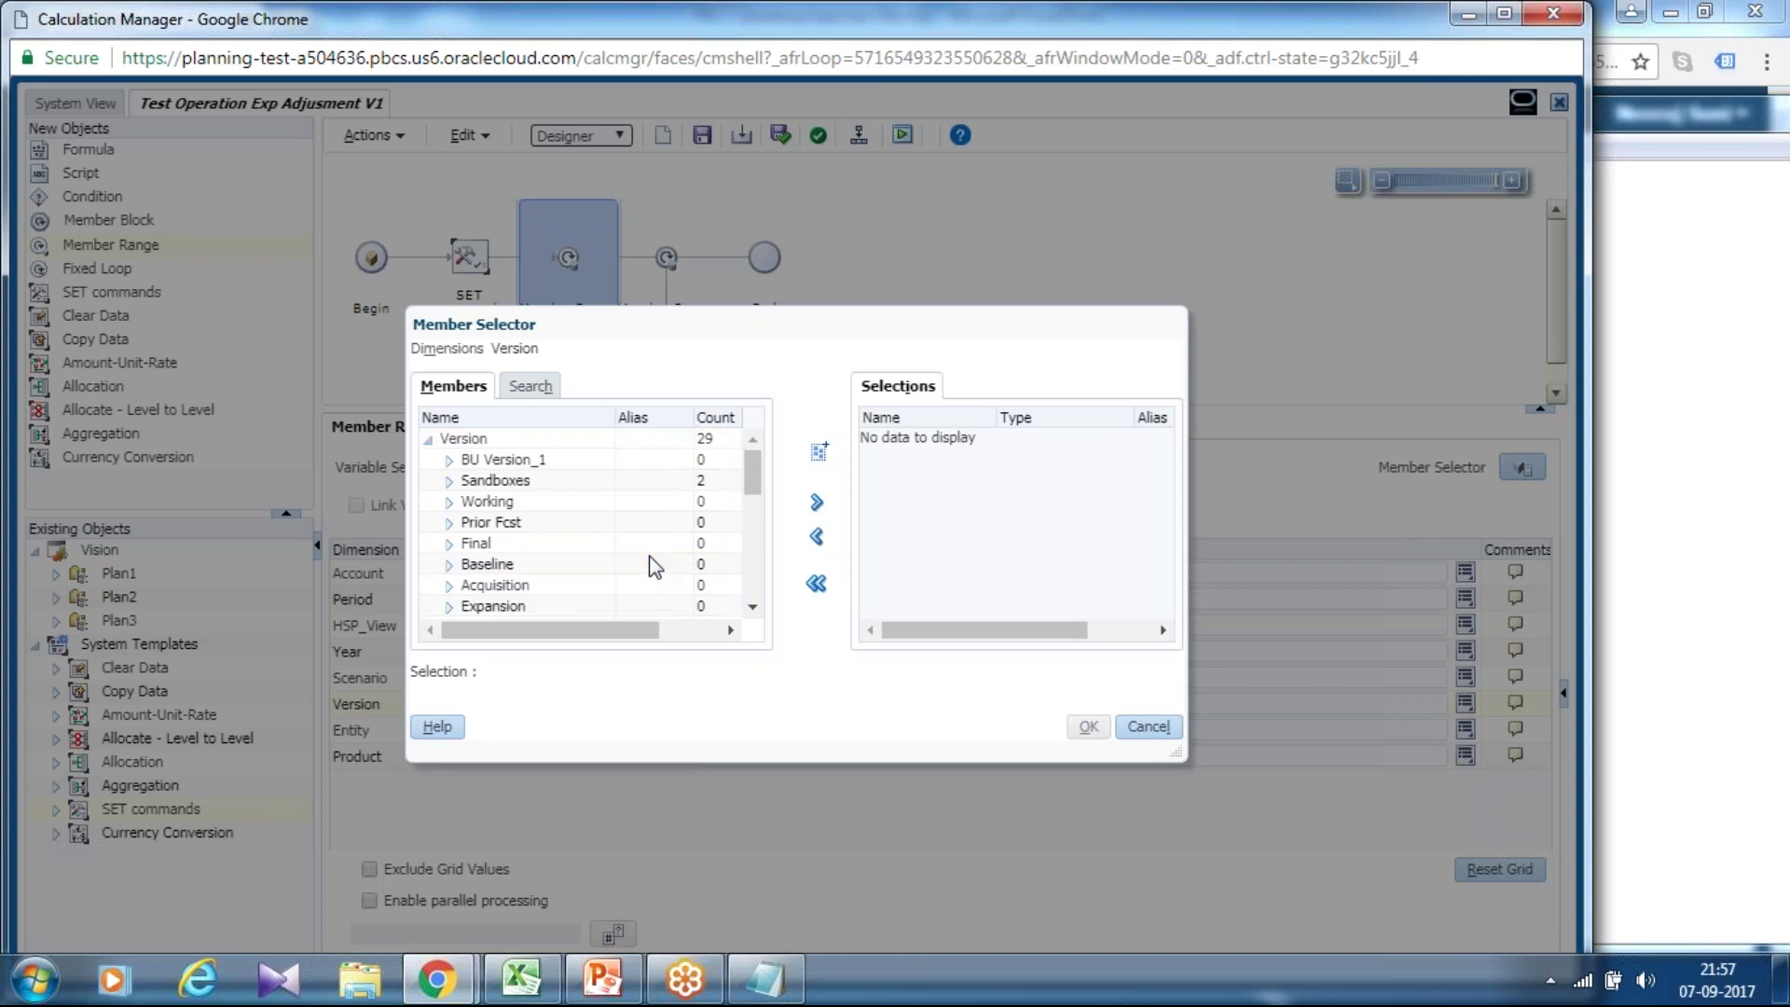
{"action": "scroll", "coordinate": [652, 564], "scroll_direction": "down", "scroll_amount": 4}
{"action": "scroll", "coordinate": [653, 569], "scroll_direction": "down", "scroll_amount": 2}
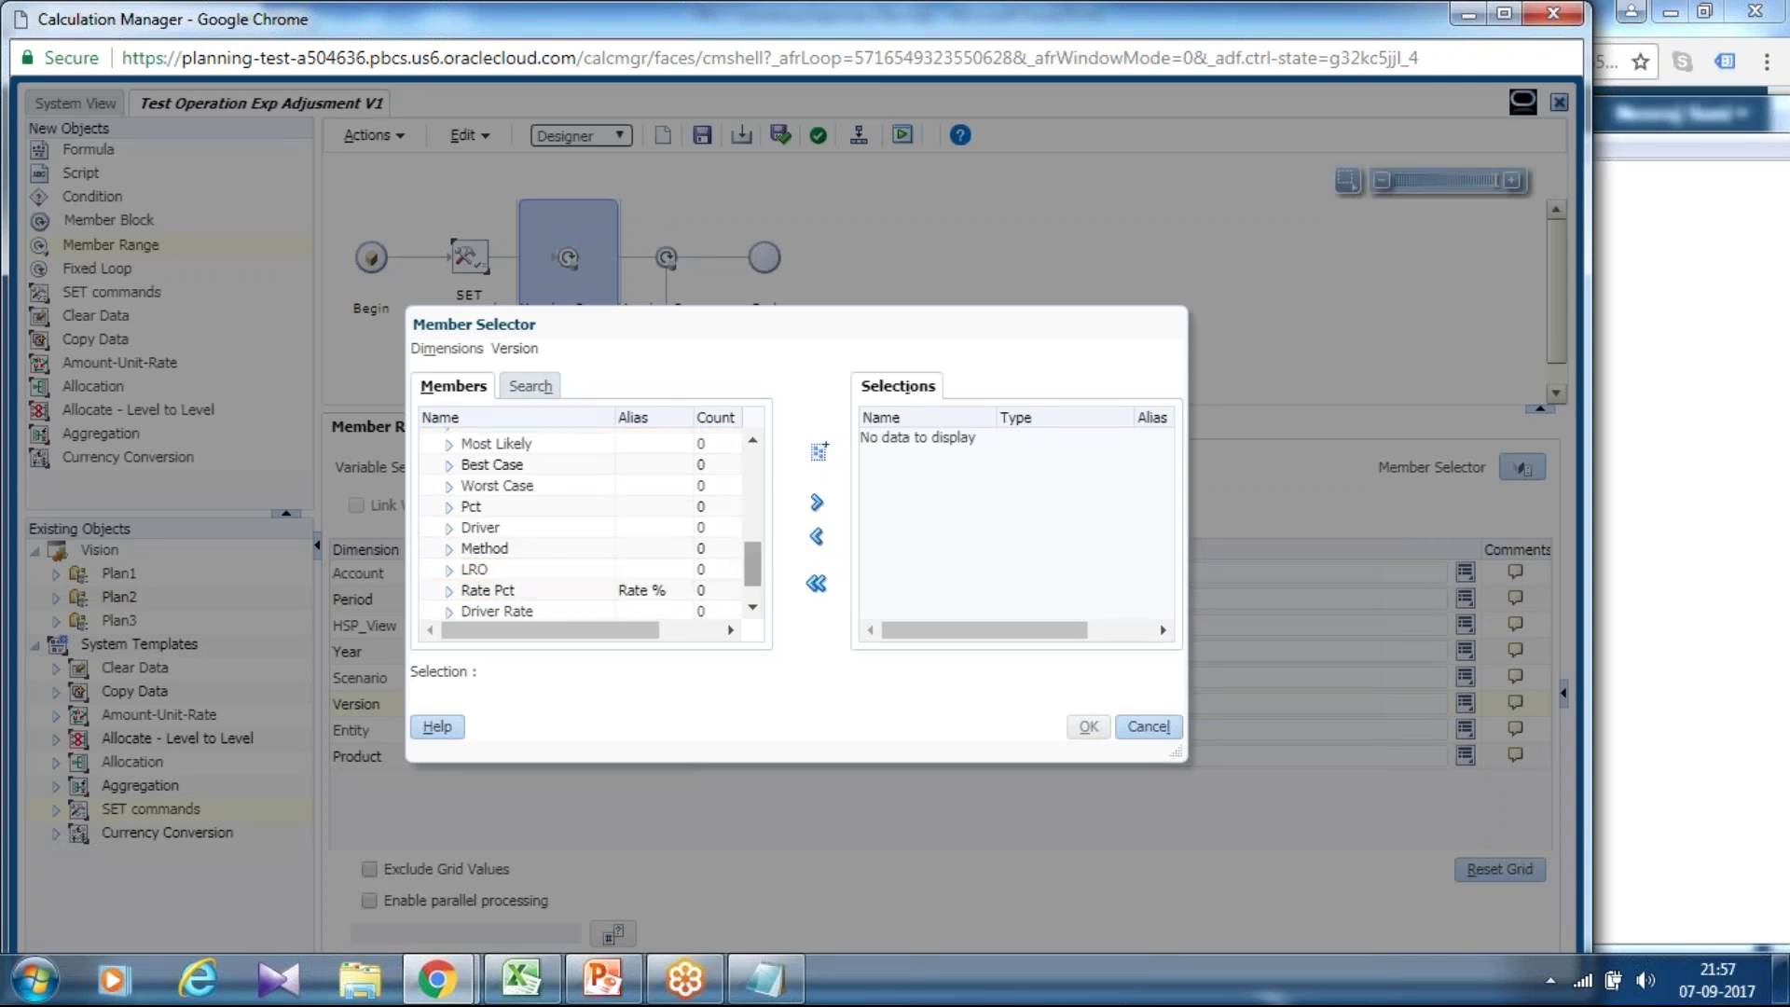
{"action": "scroll", "coordinate": [762, 568], "scroll_direction": "down", "scroll_amount": 1}
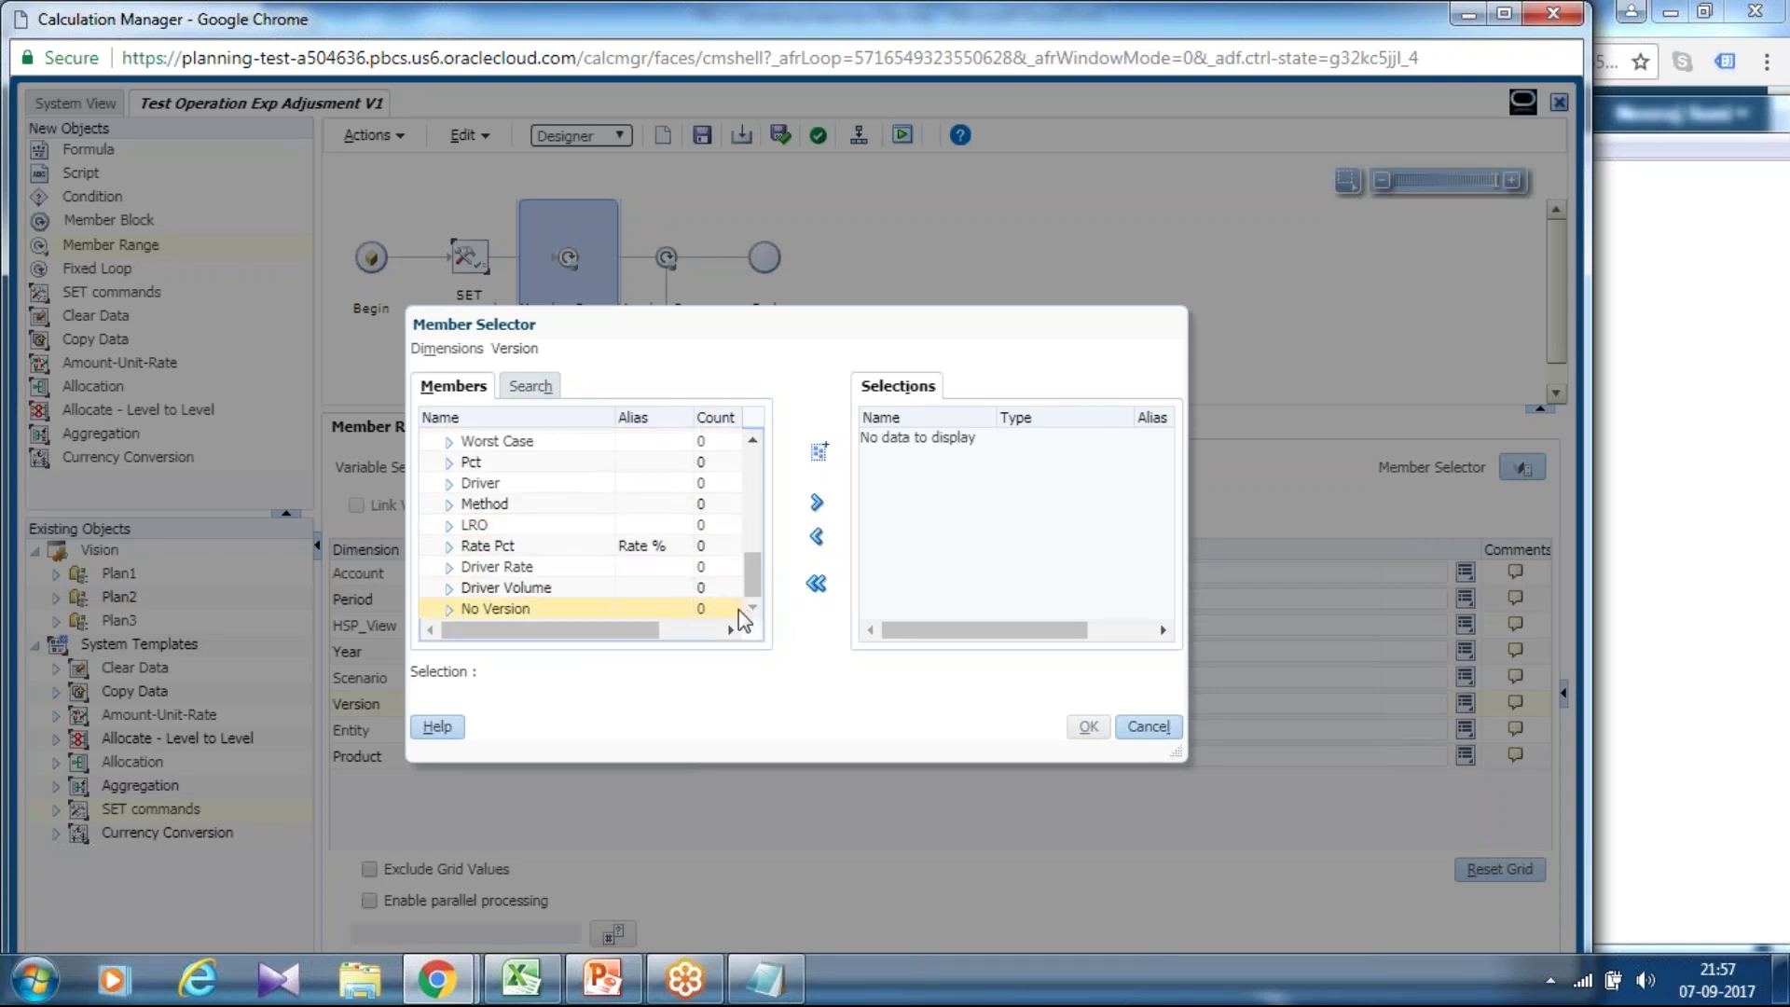
{"action": "left_click_drag", "start_coordinate": [751, 569], "coordinate": [752, 513]}
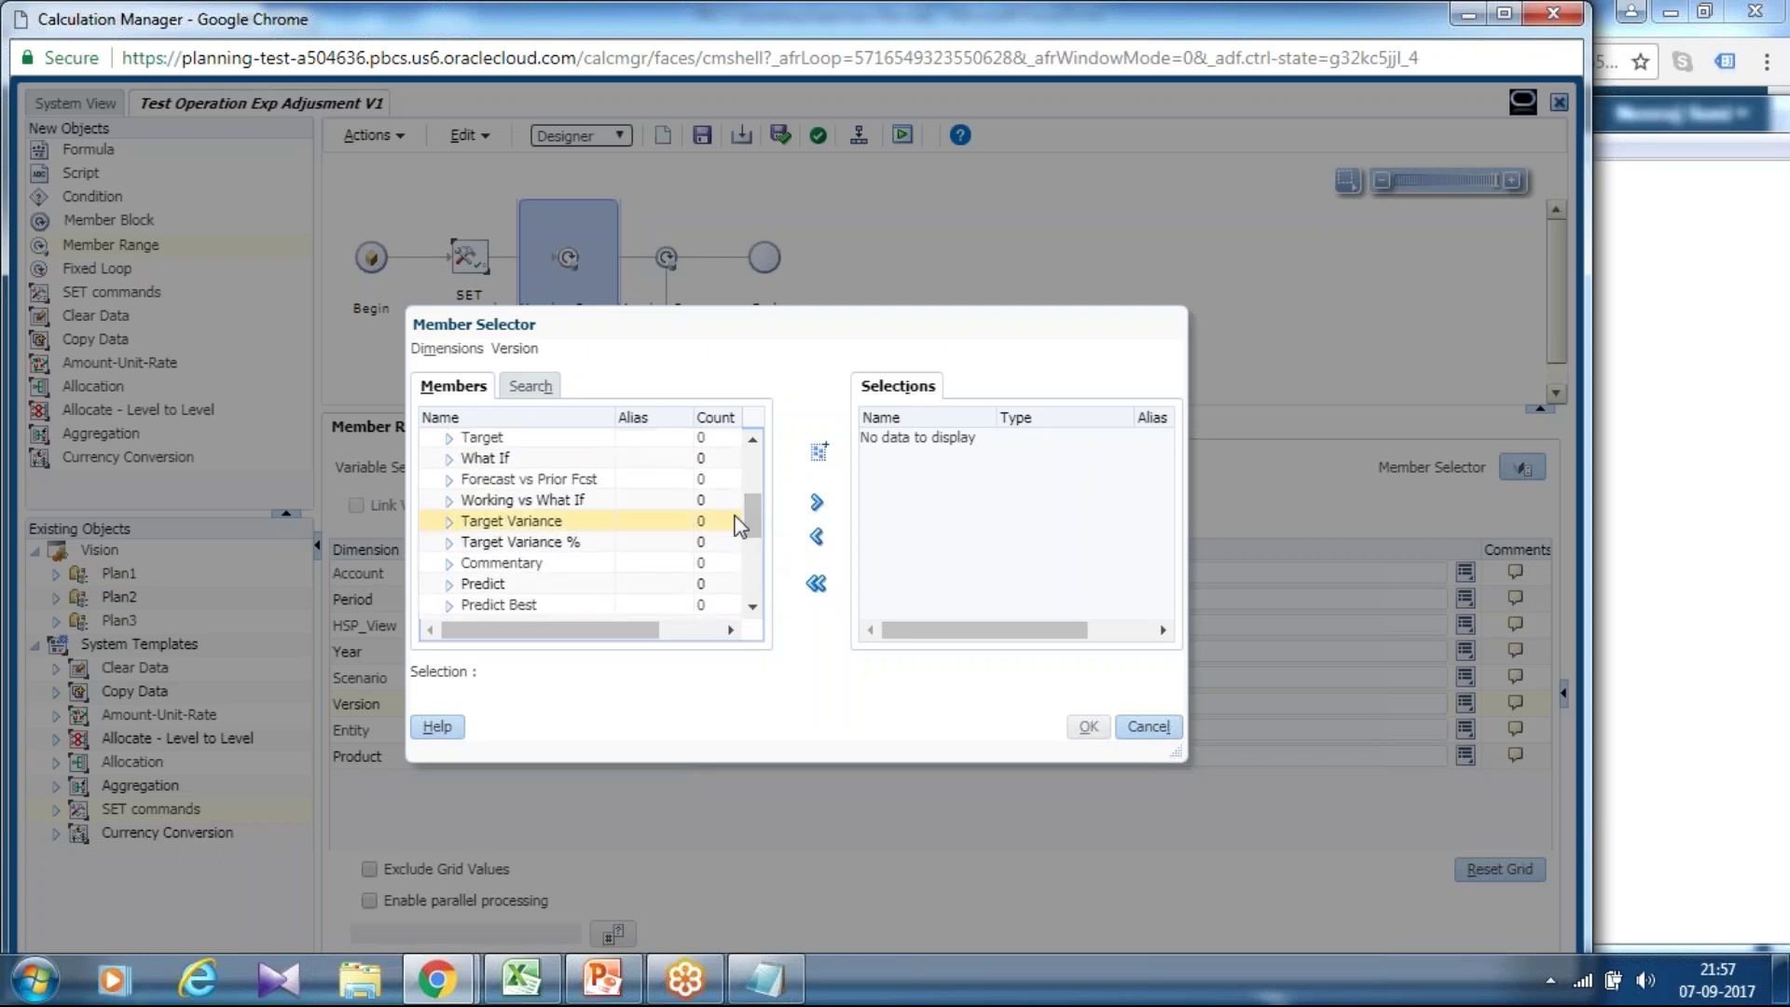
{"action": "left_click_drag", "start_coordinate": [743, 513], "coordinate": [760, 484]}
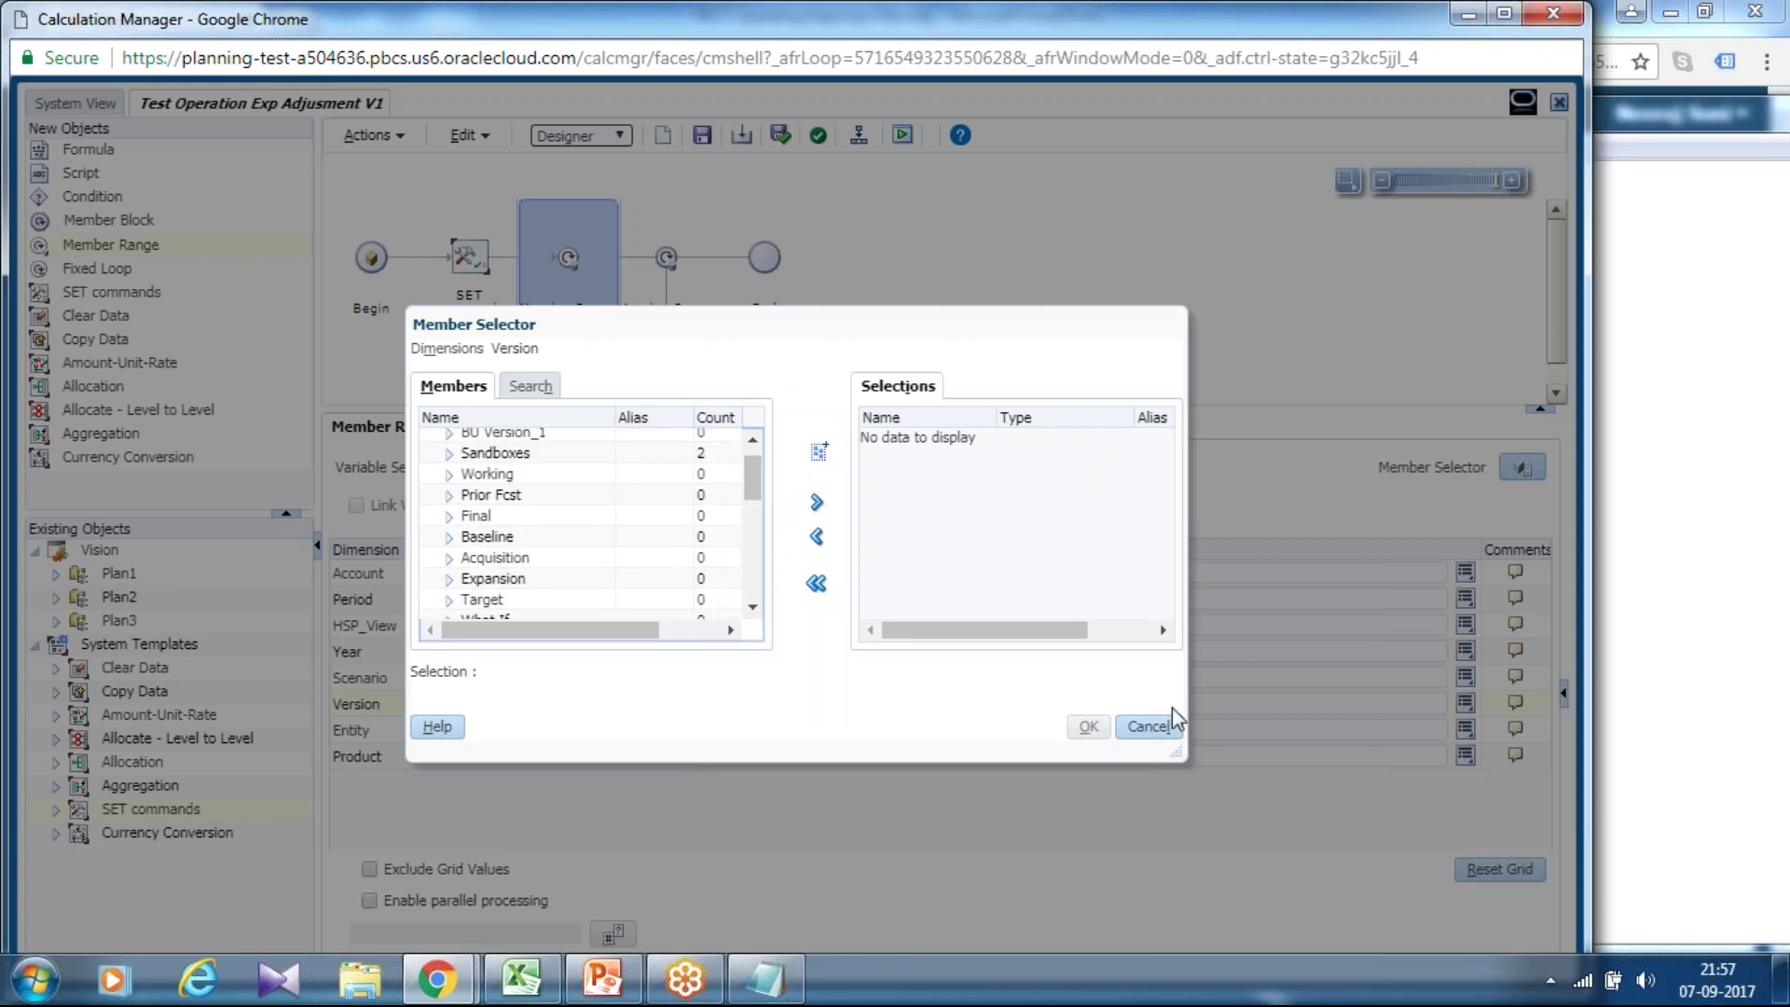
{"action": "left_click", "coordinate": [1166, 724]}
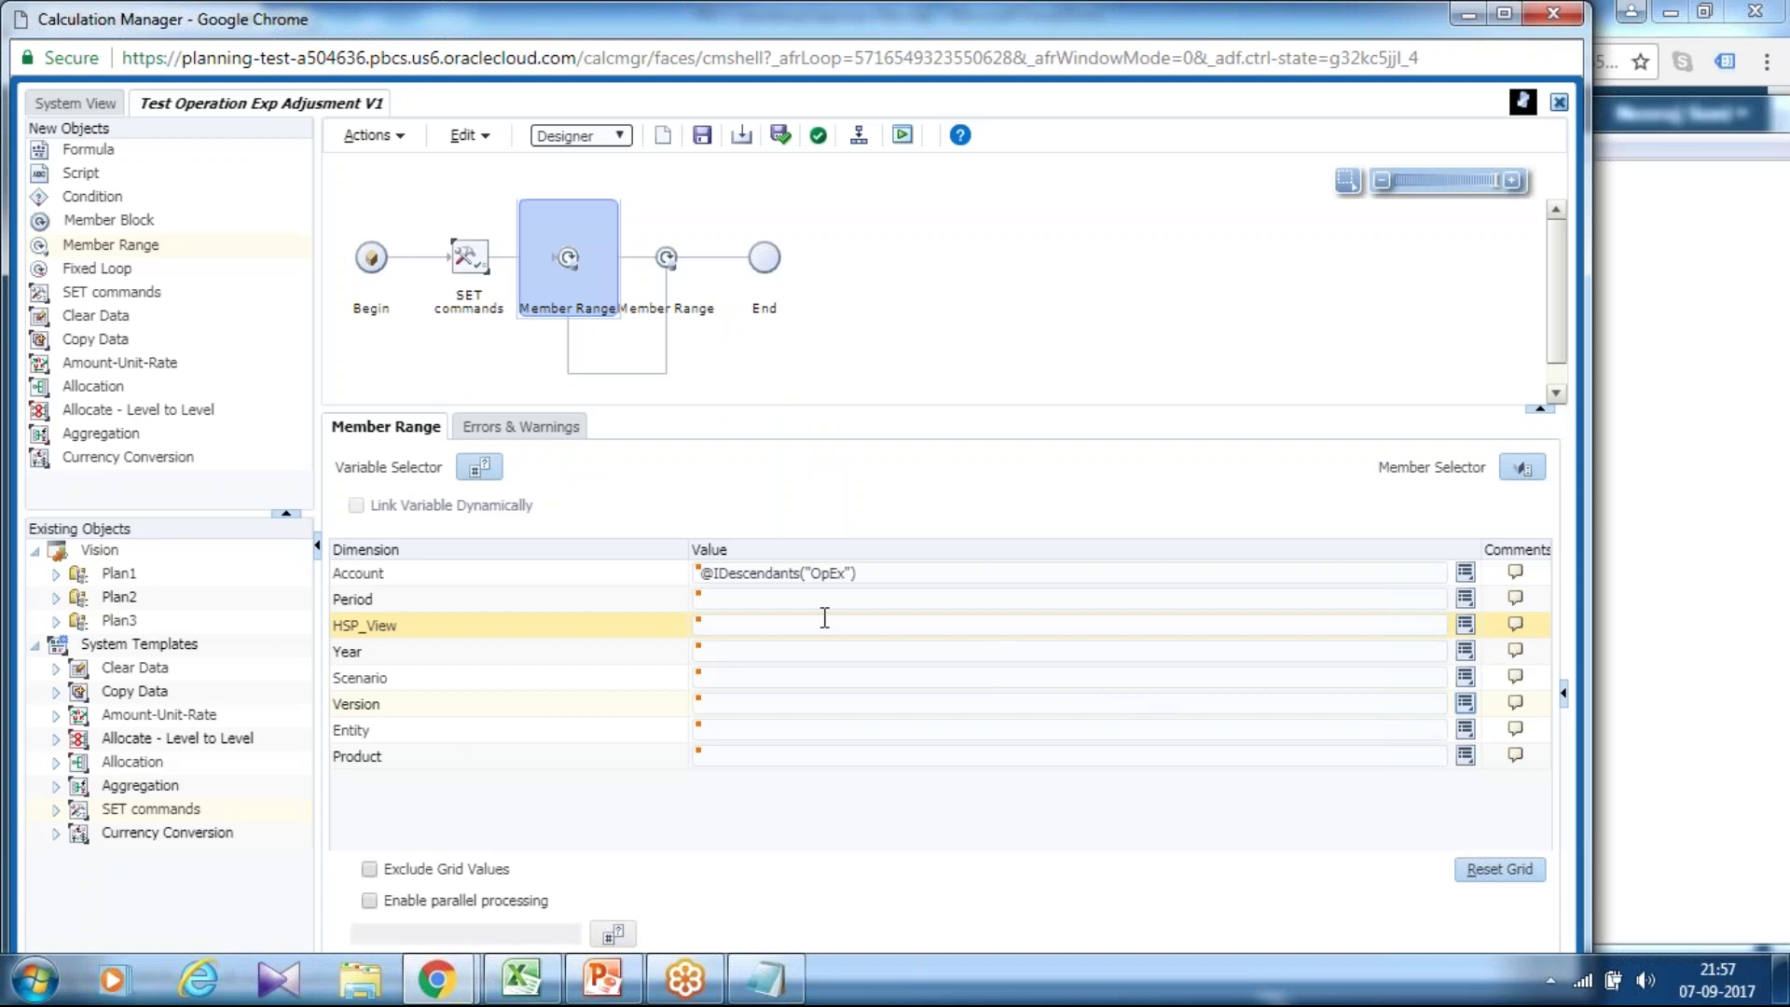
Enter &Curversion as the member range's Version and save the rule, acknowledging the Info message.
{"action": "left_click", "coordinate": [786, 708]}
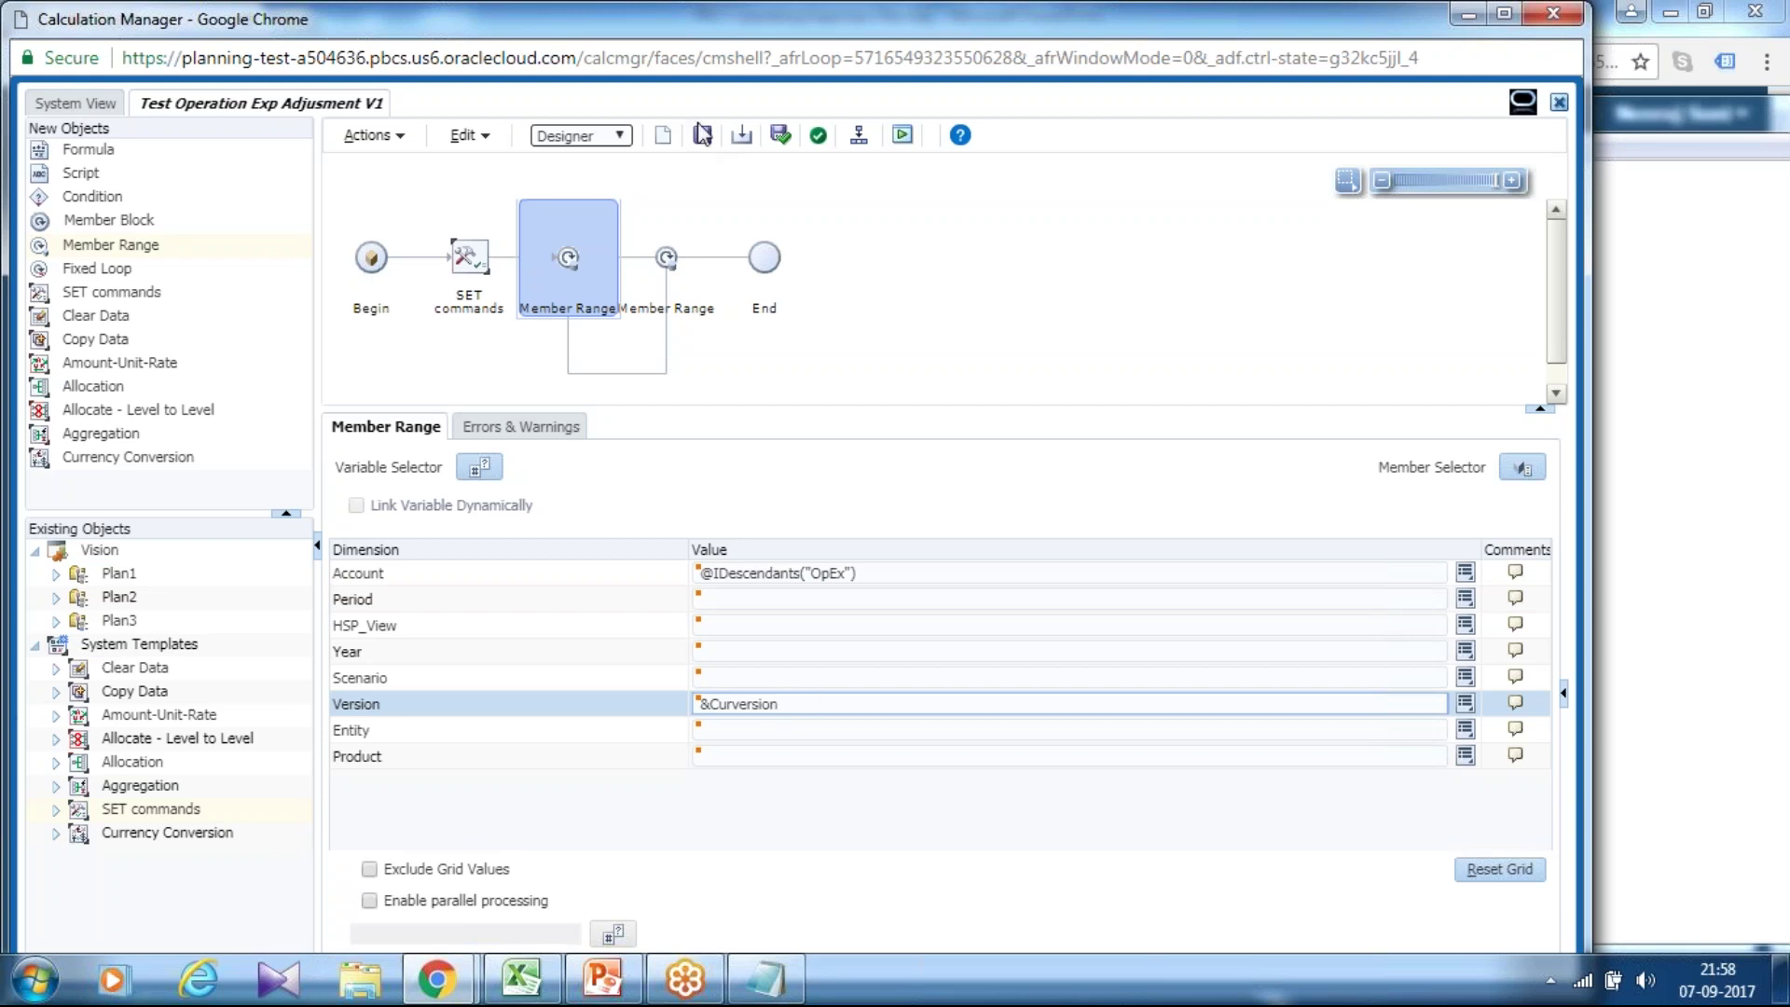
{"action": "key", "text": "Return"}
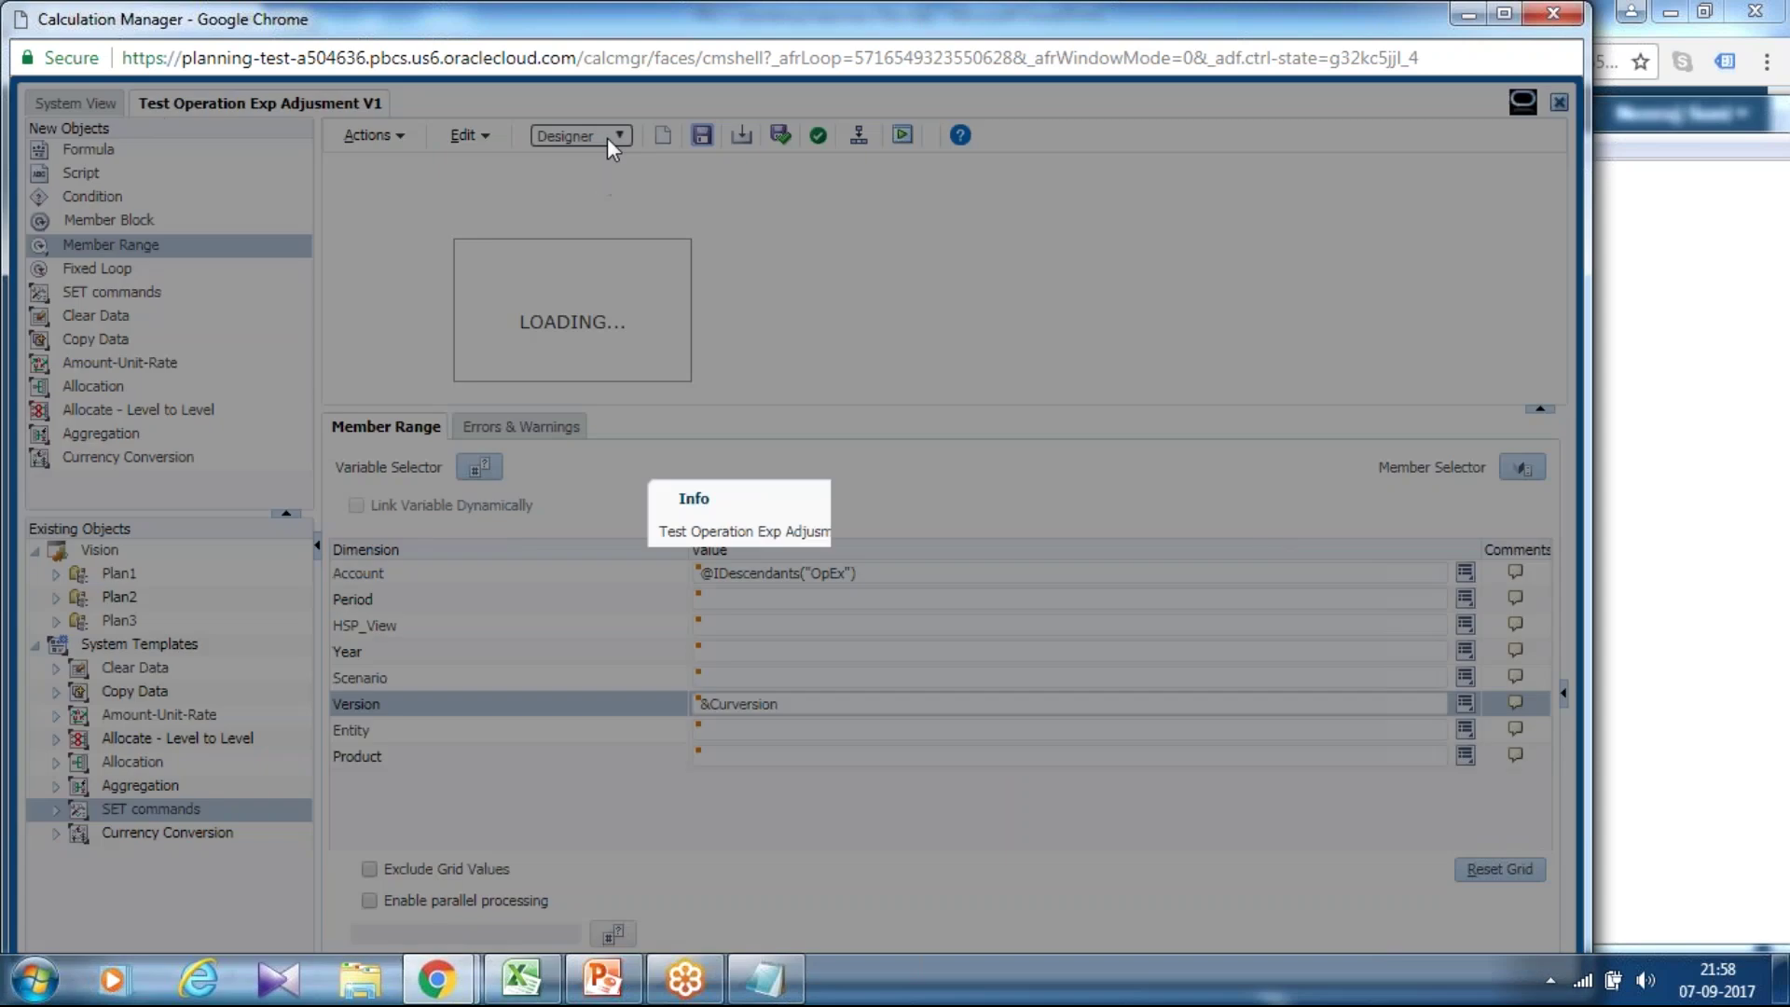
{"action": "left_click", "coordinate": [913, 568]}
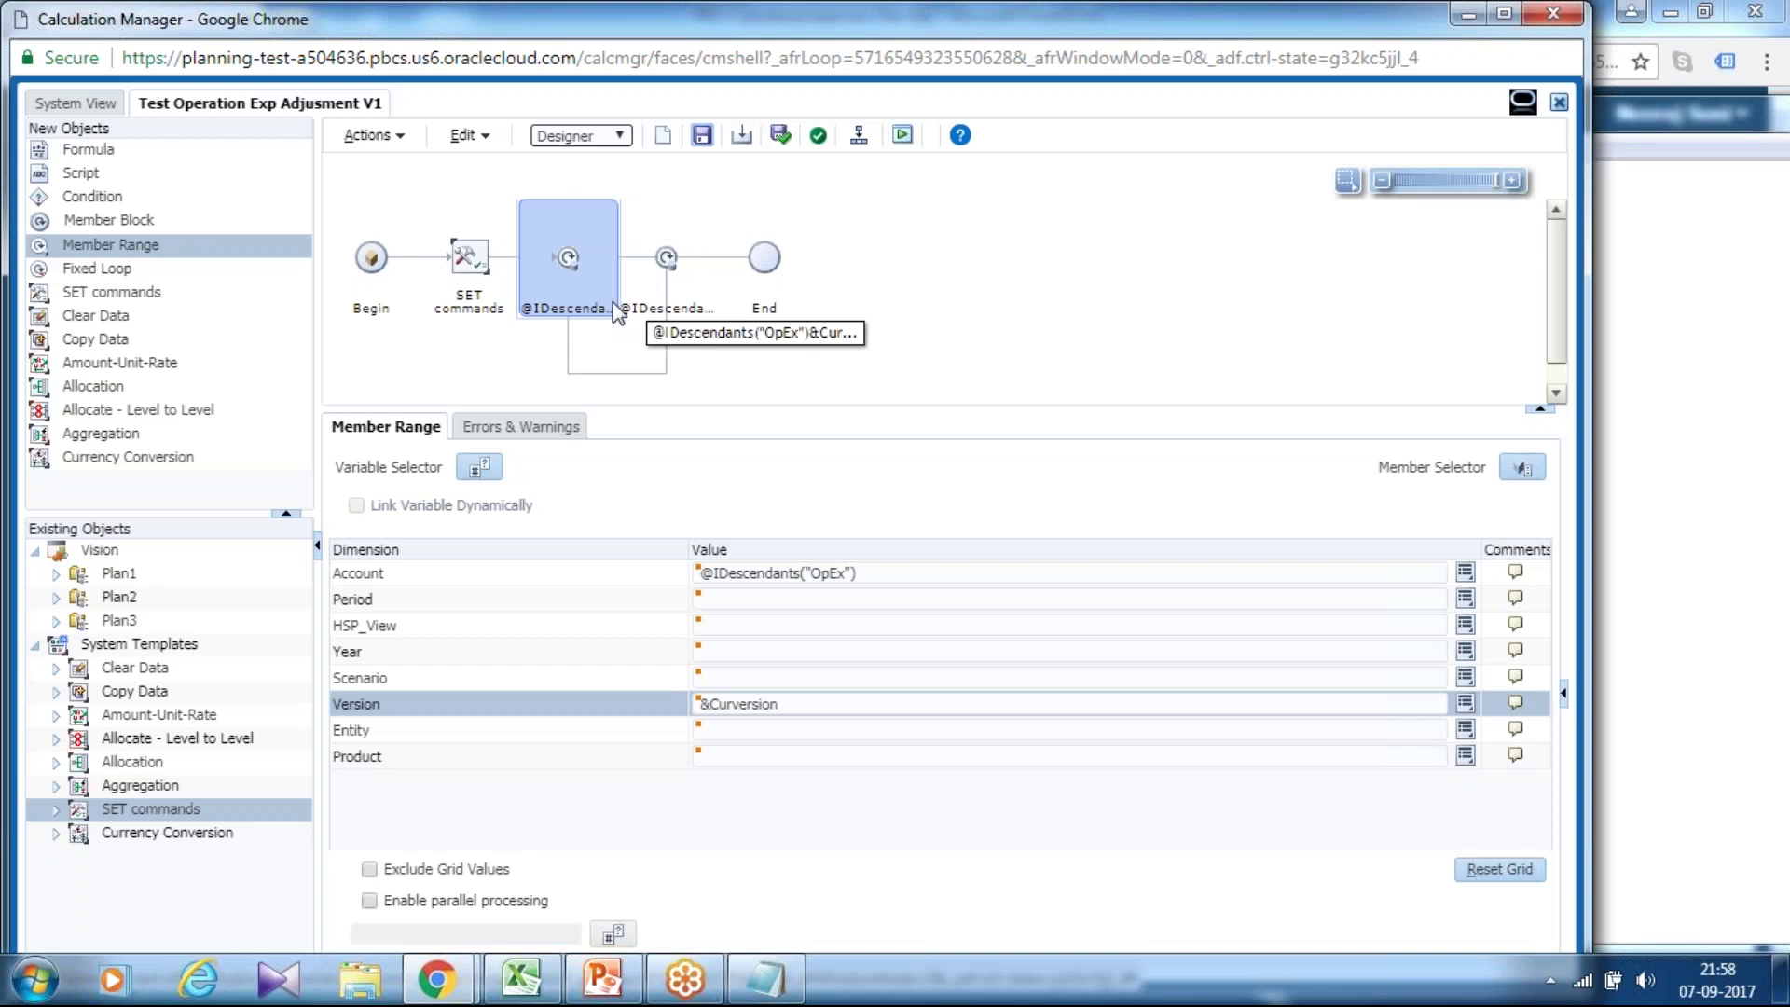
{"action": "left_click", "coordinate": [88, 149]}
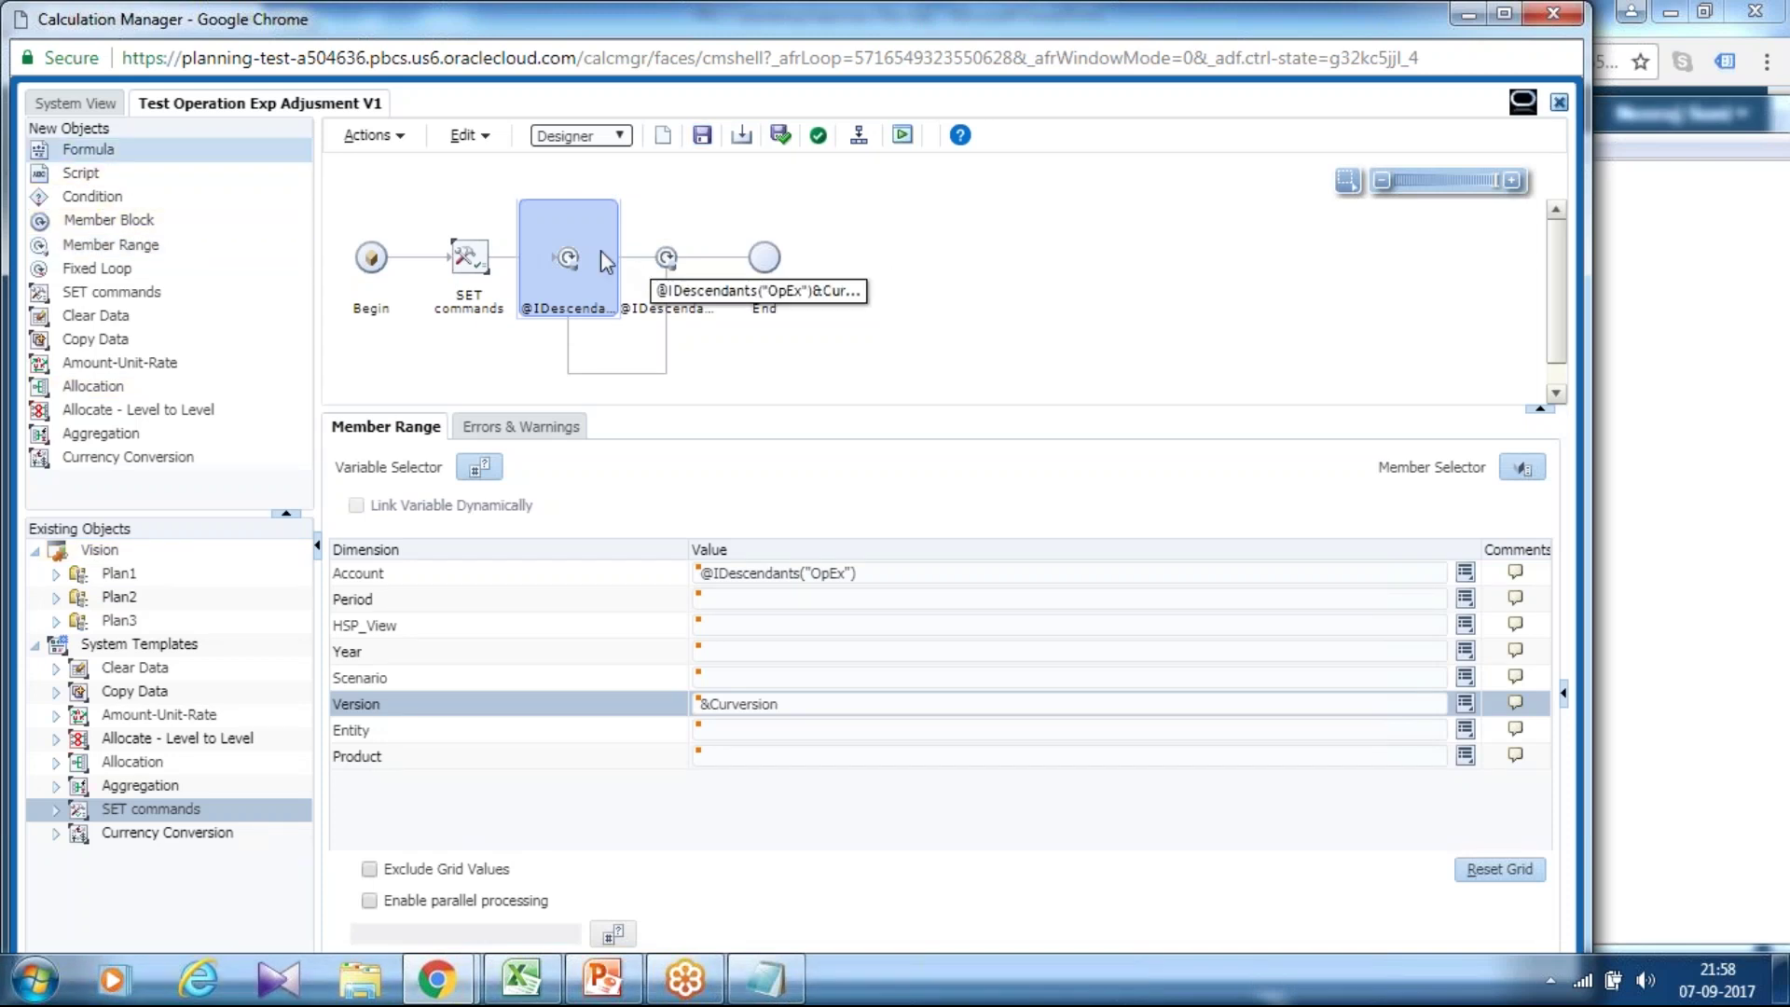
Drop a Formula step into the member range loop with the Revised Plan scenario member as target.
{"action": "left_click_drag", "start_coordinate": [568, 261], "coordinate": [645, 260]}
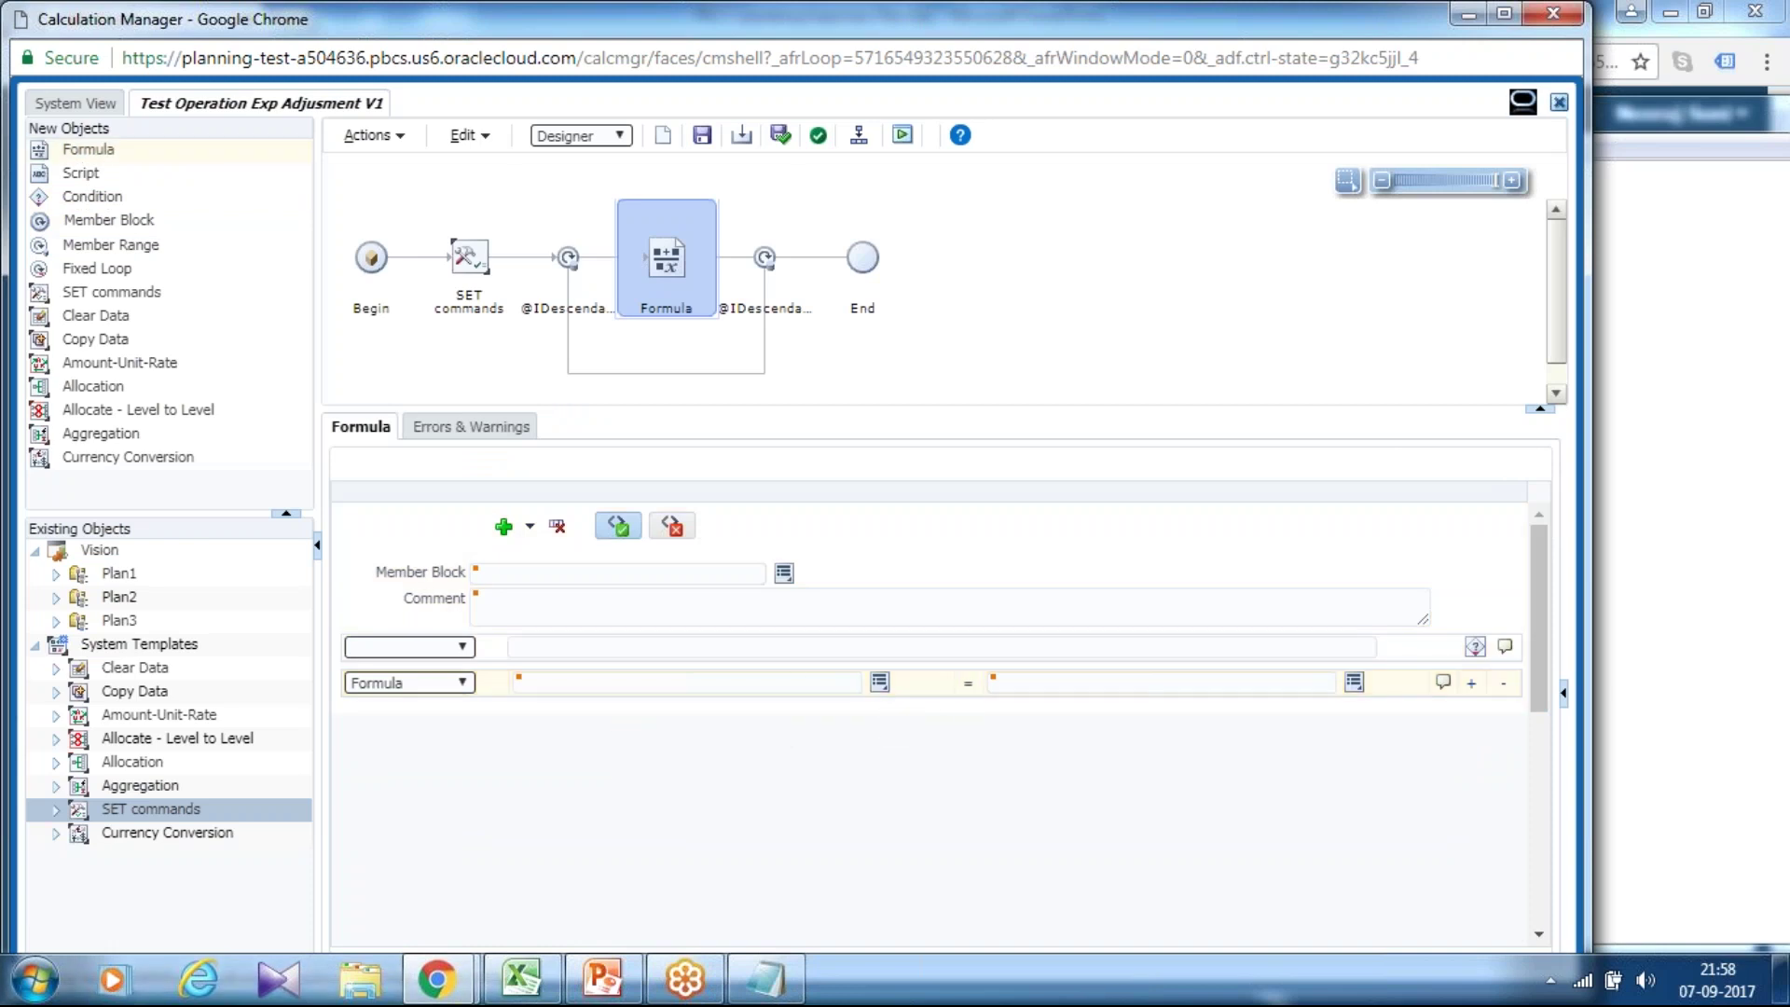
{"action": "left_click", "coordinate": [879, 682]}
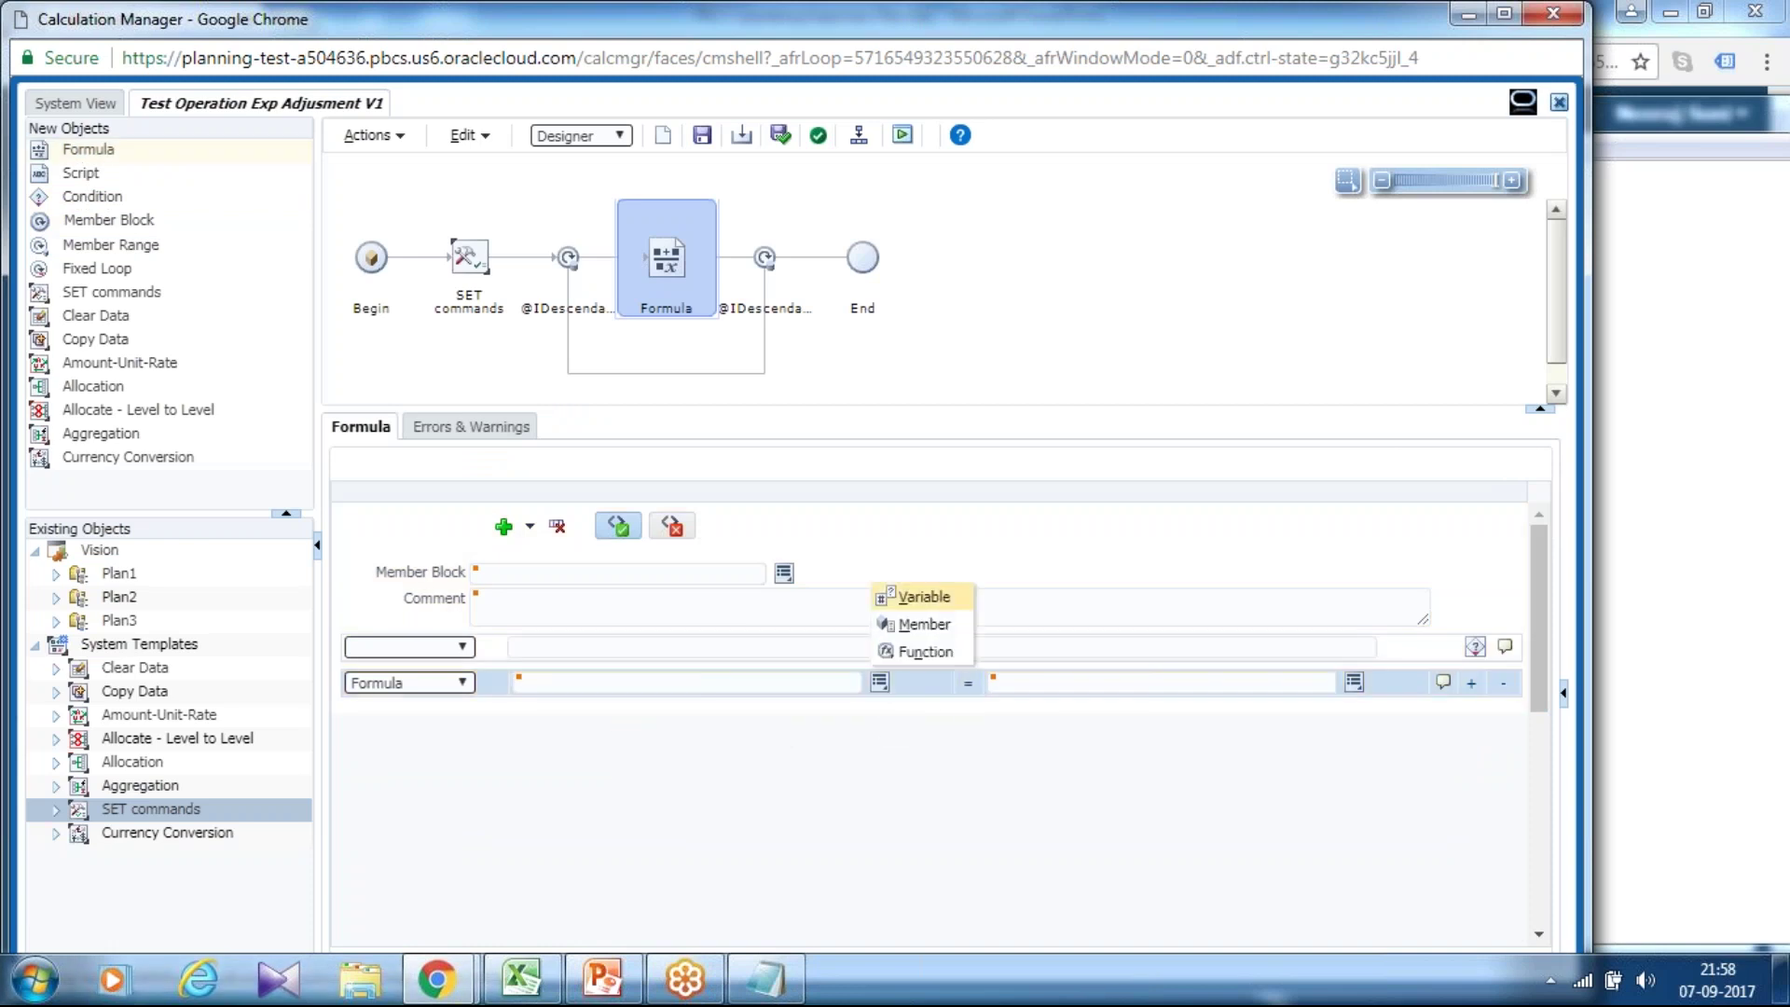
{"action": "left_click", "coordinate": [937, 632]}
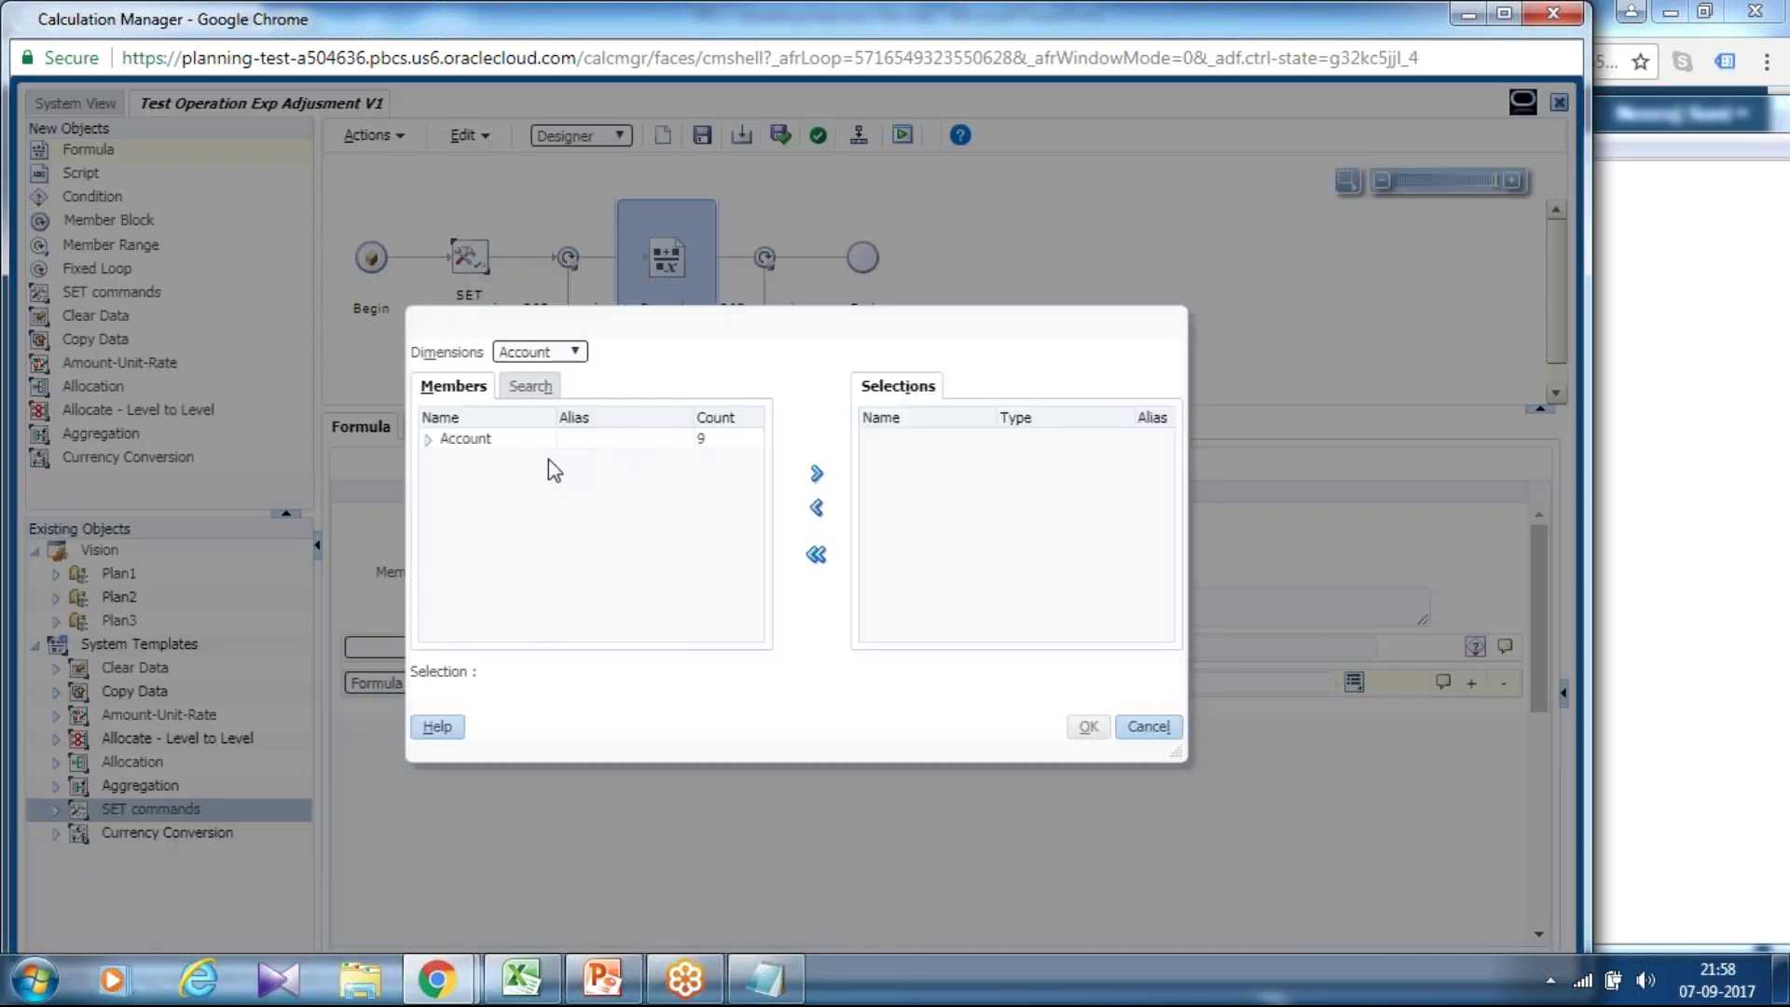
{"action": "left_click", "coordinate": [574, 352]}
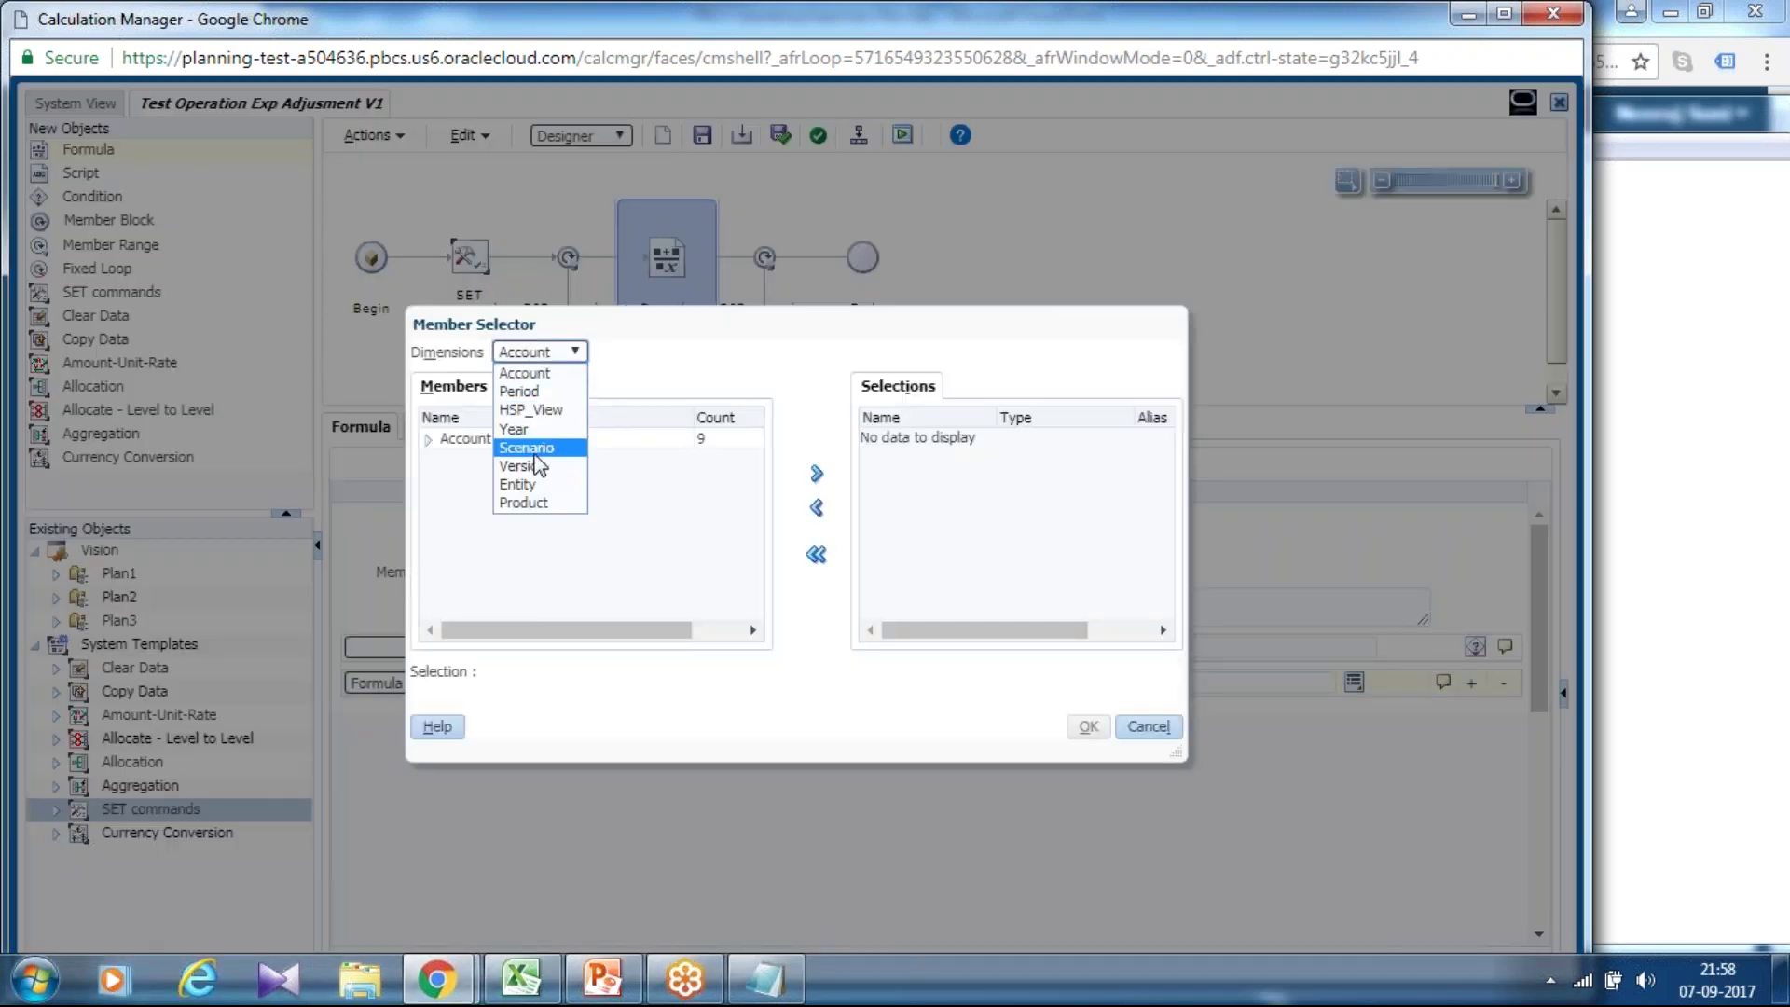
{"action": "left_click", "coordinate": [539, 449]}
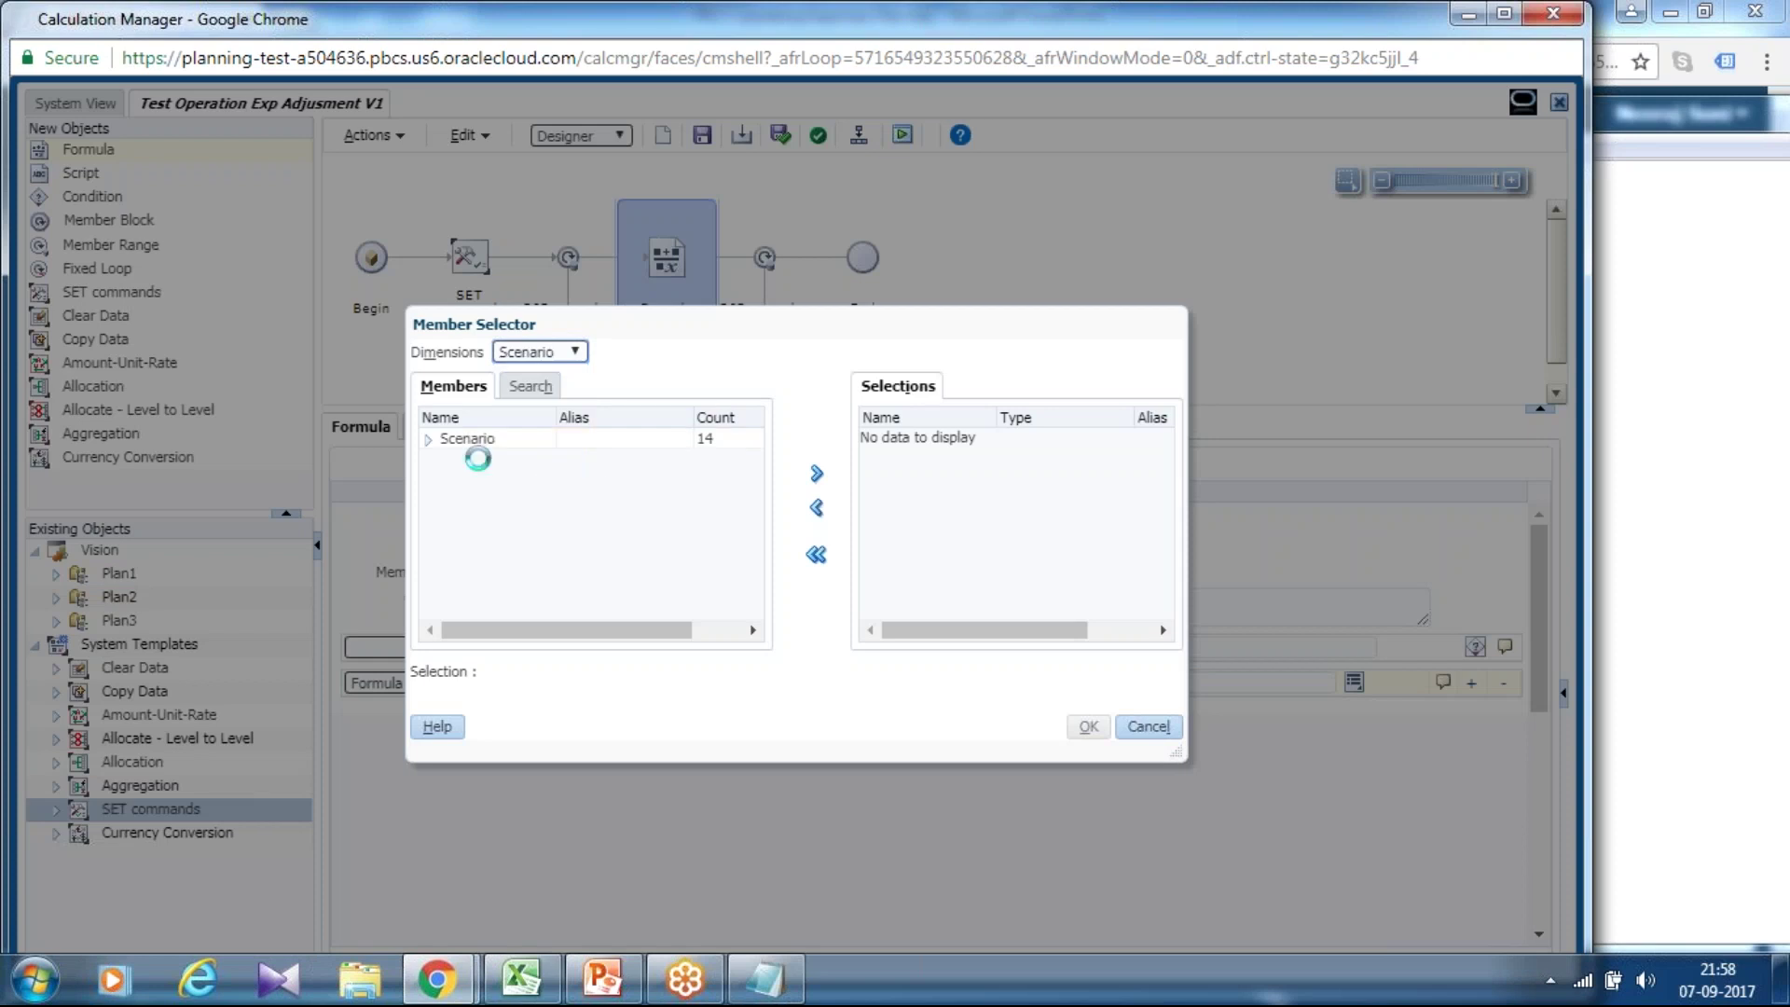
{"action": "left_click", "coordinate": [428, 439]}
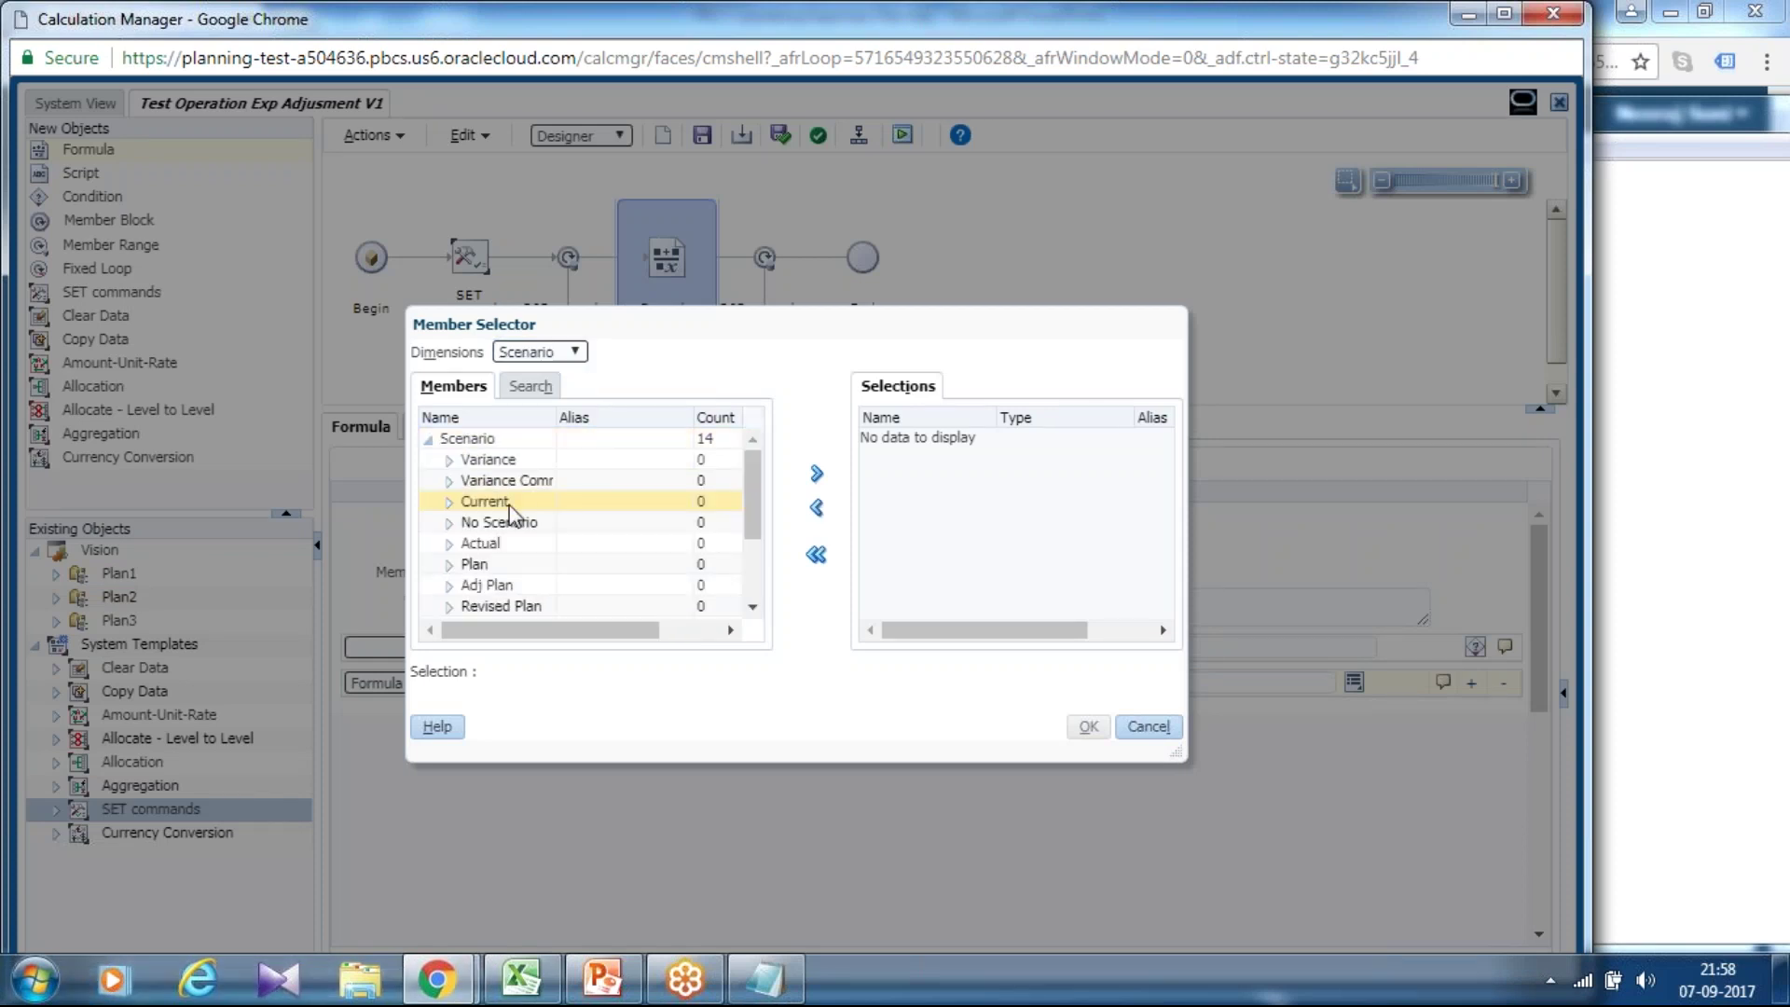
{"action": "left_click", "coordinate": [559, 606]}
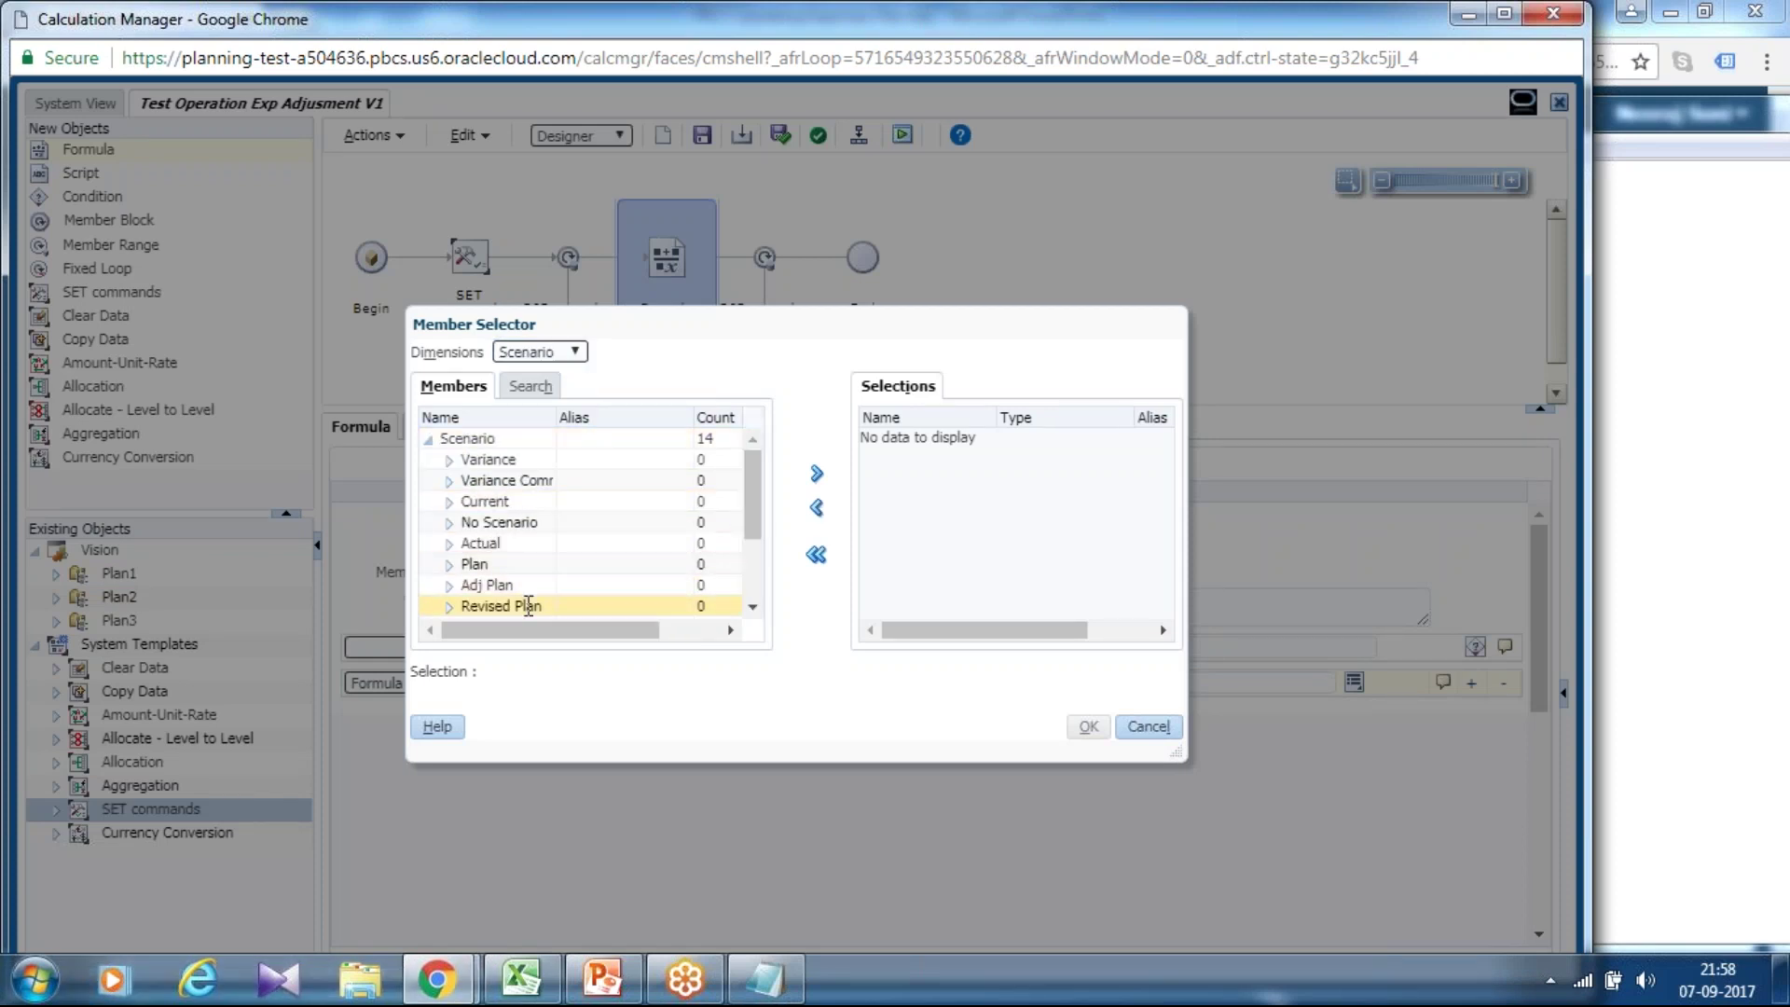
{"action": "left_click", "coordinate": [817, 474]}
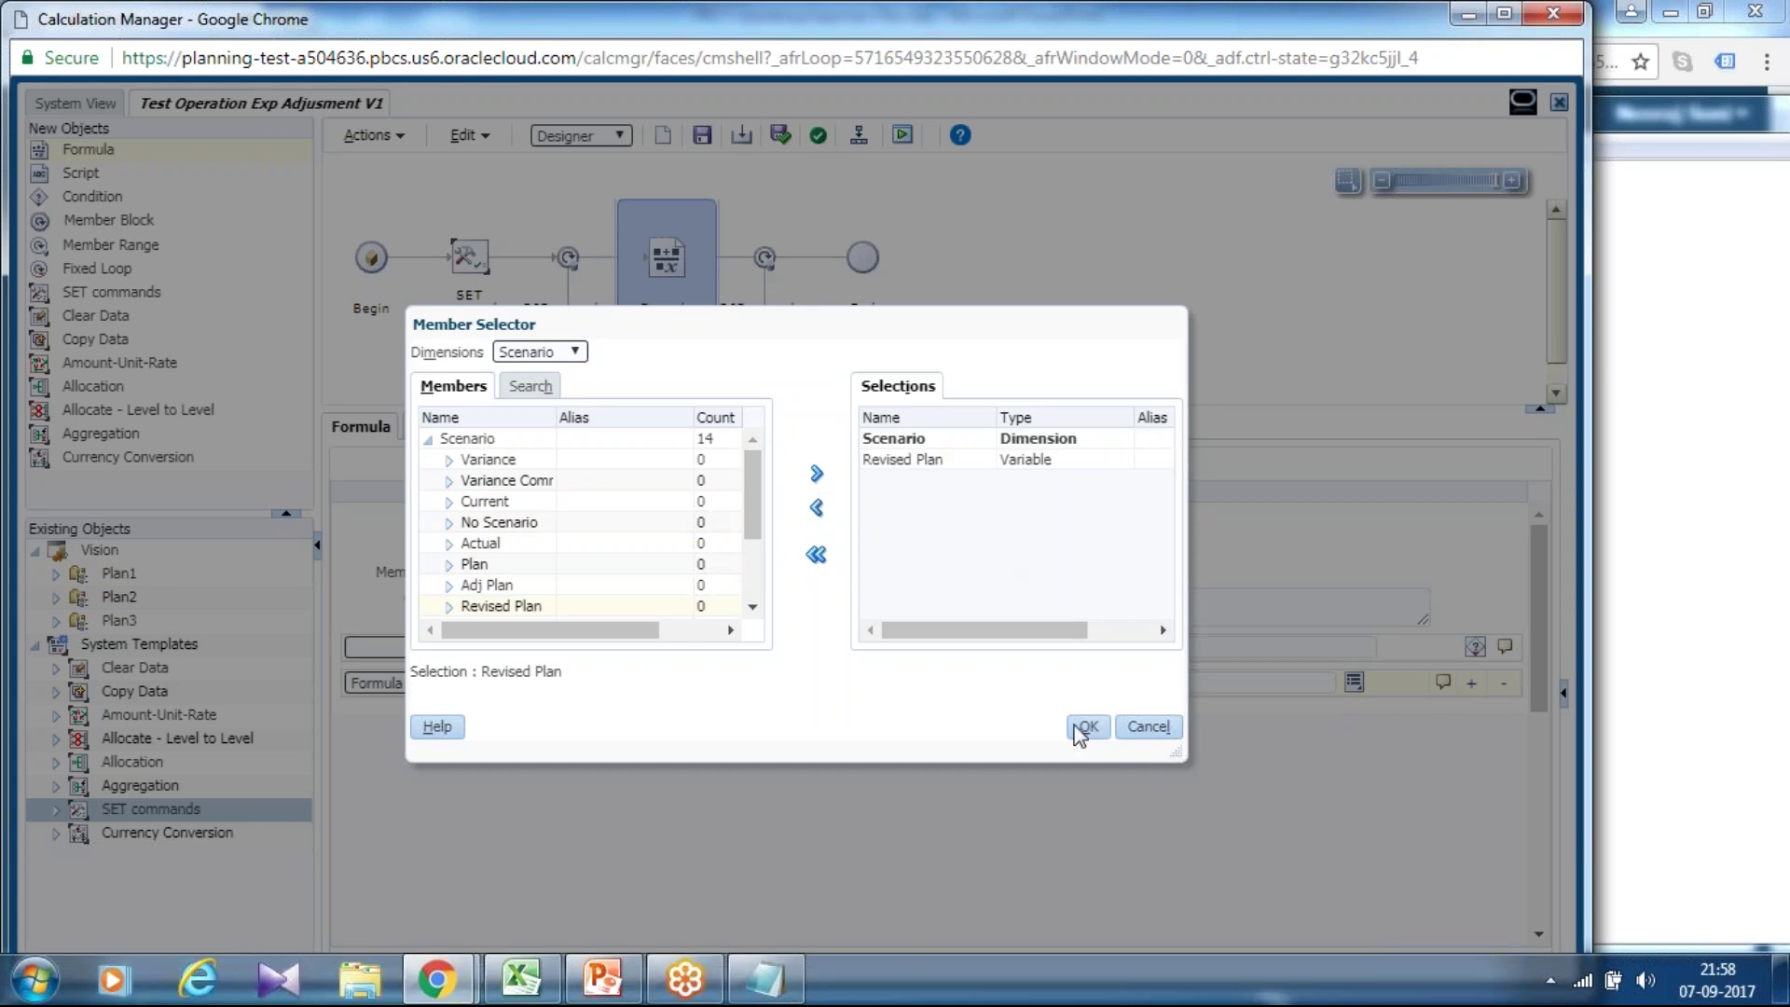
{"action": "left_click", "coordinate": [1088, 726]}
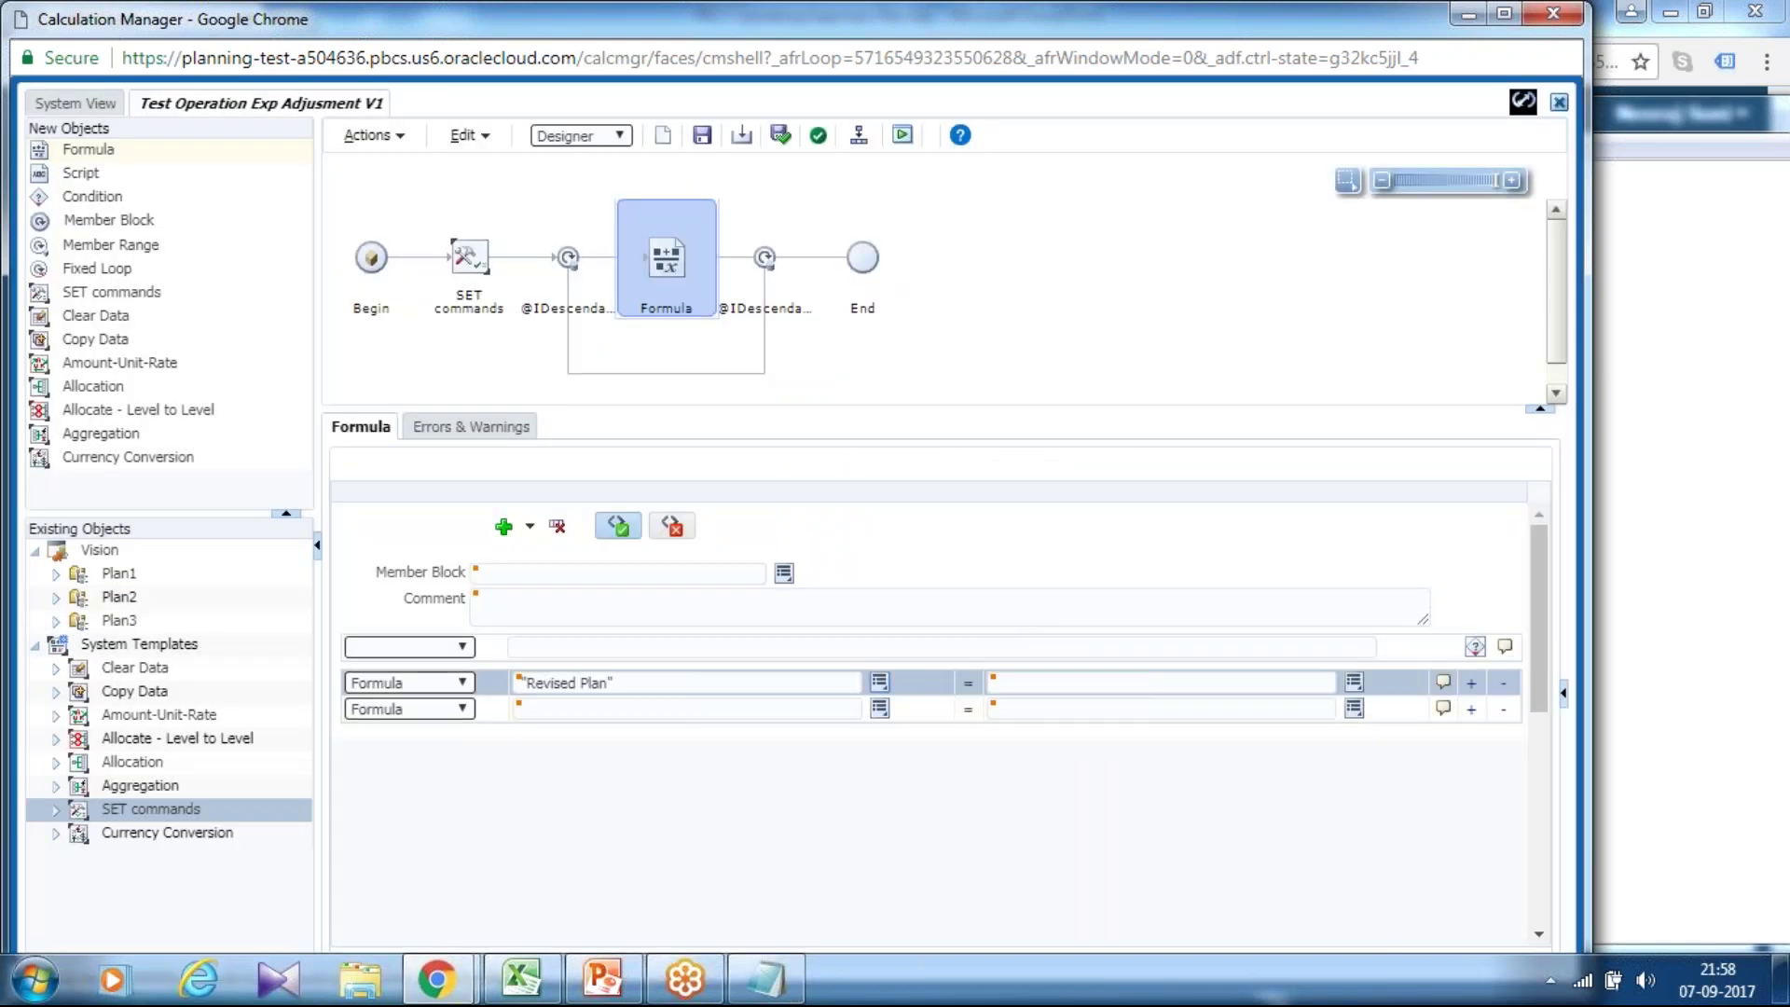
{"action": "left_click", "coordinate": [1074, 680]}
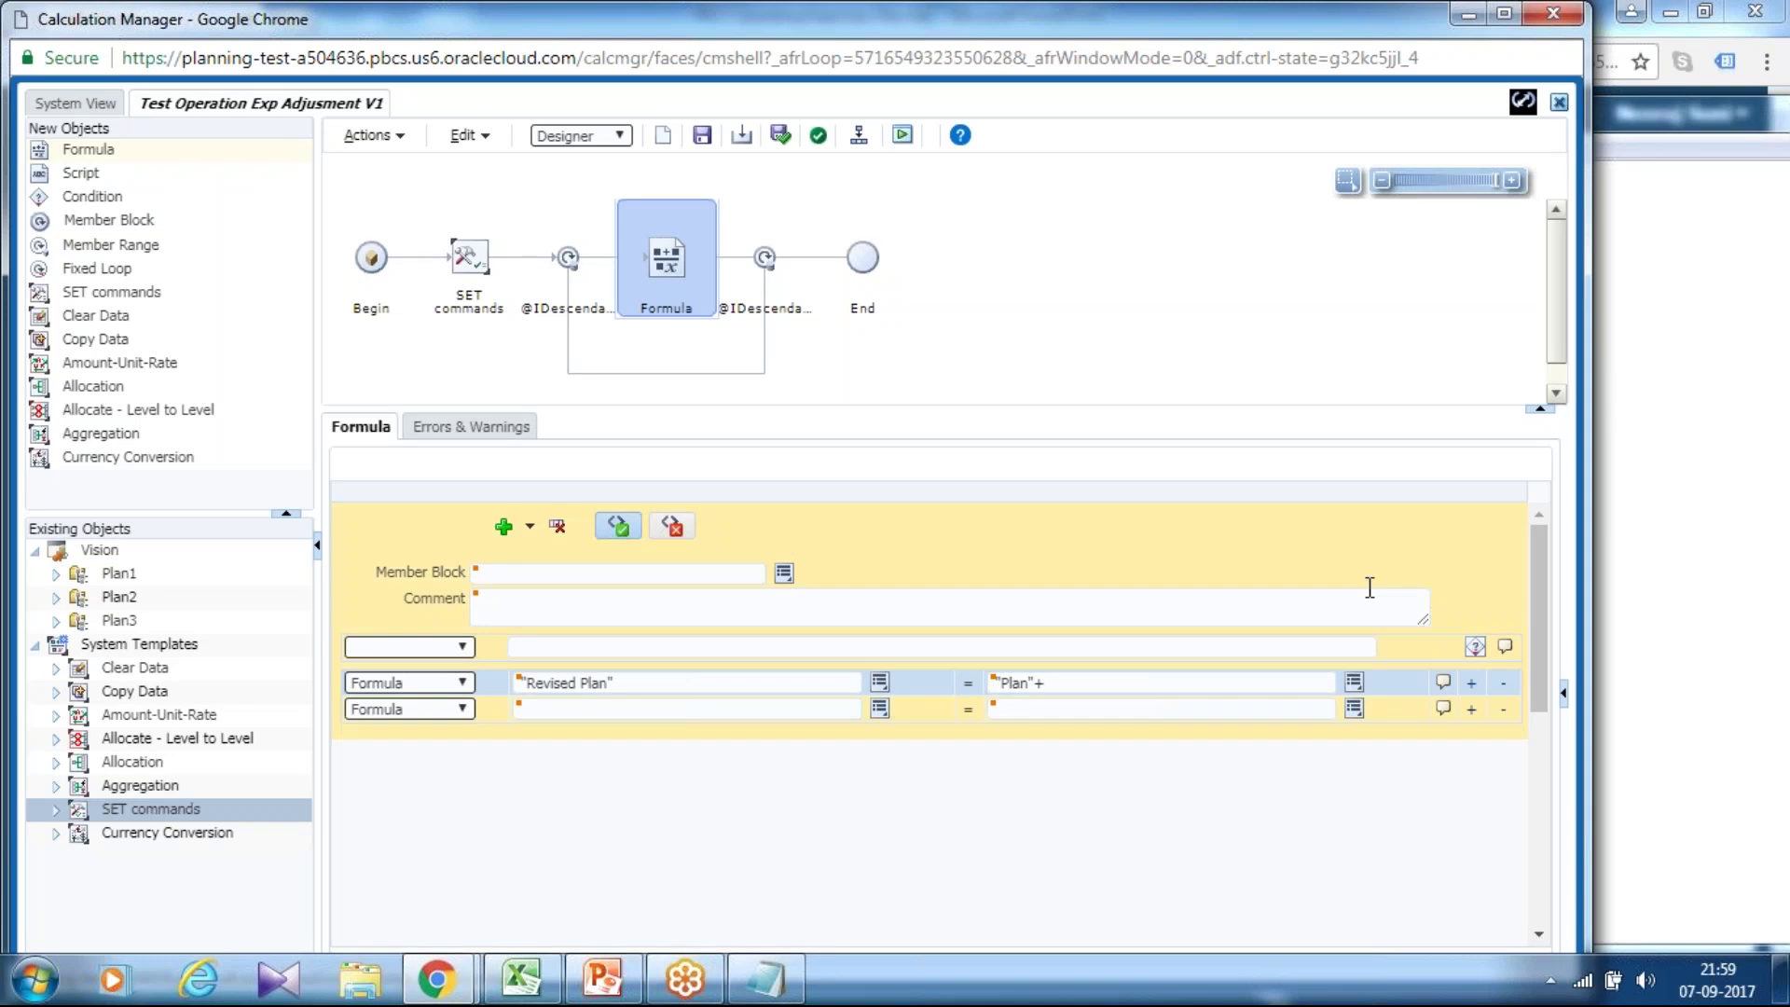
Insert the Adj Plan scenario member after "Plan"+ in the formula's right-hand side.
{"action": "left_click", "coordinate": [1354, 681]}
{"action": "left_click", "coordinate": [1380, 621]}
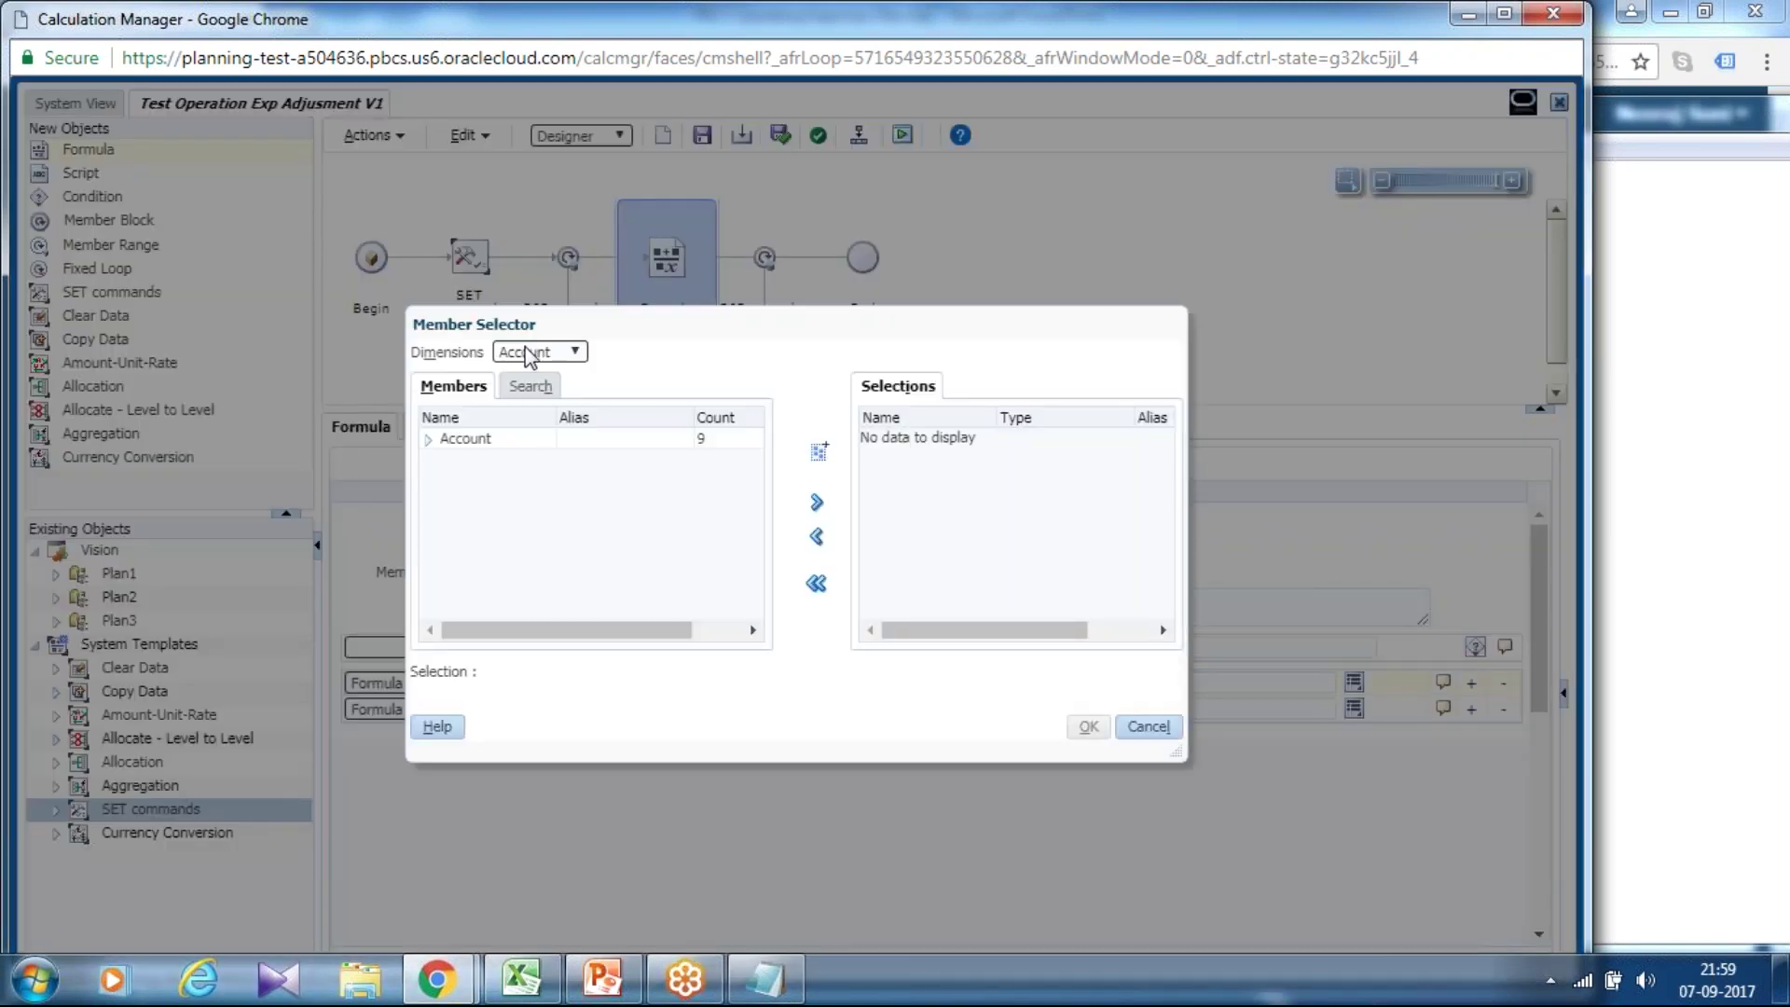
{"action": "left_click", "coordinate": [550, 351]}
{"action": "left_click", "coordinate": [528, 447]}
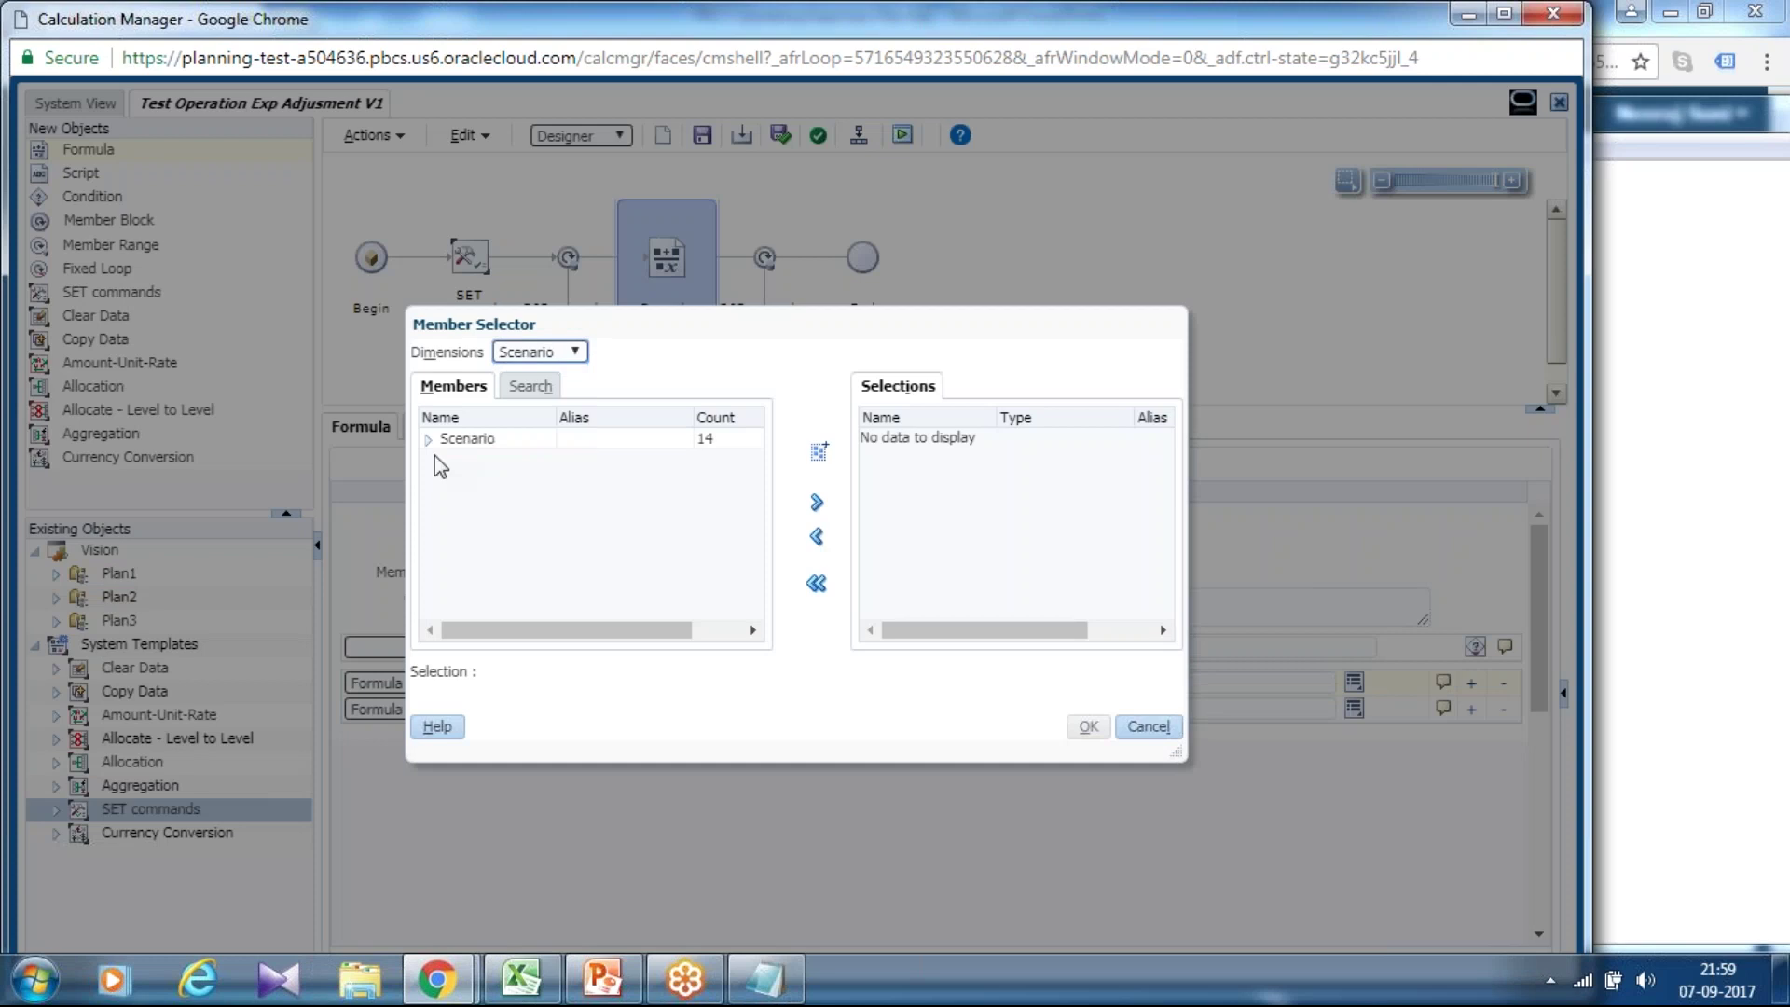
{"action": "left_click", "coordinate": [427, 438]}
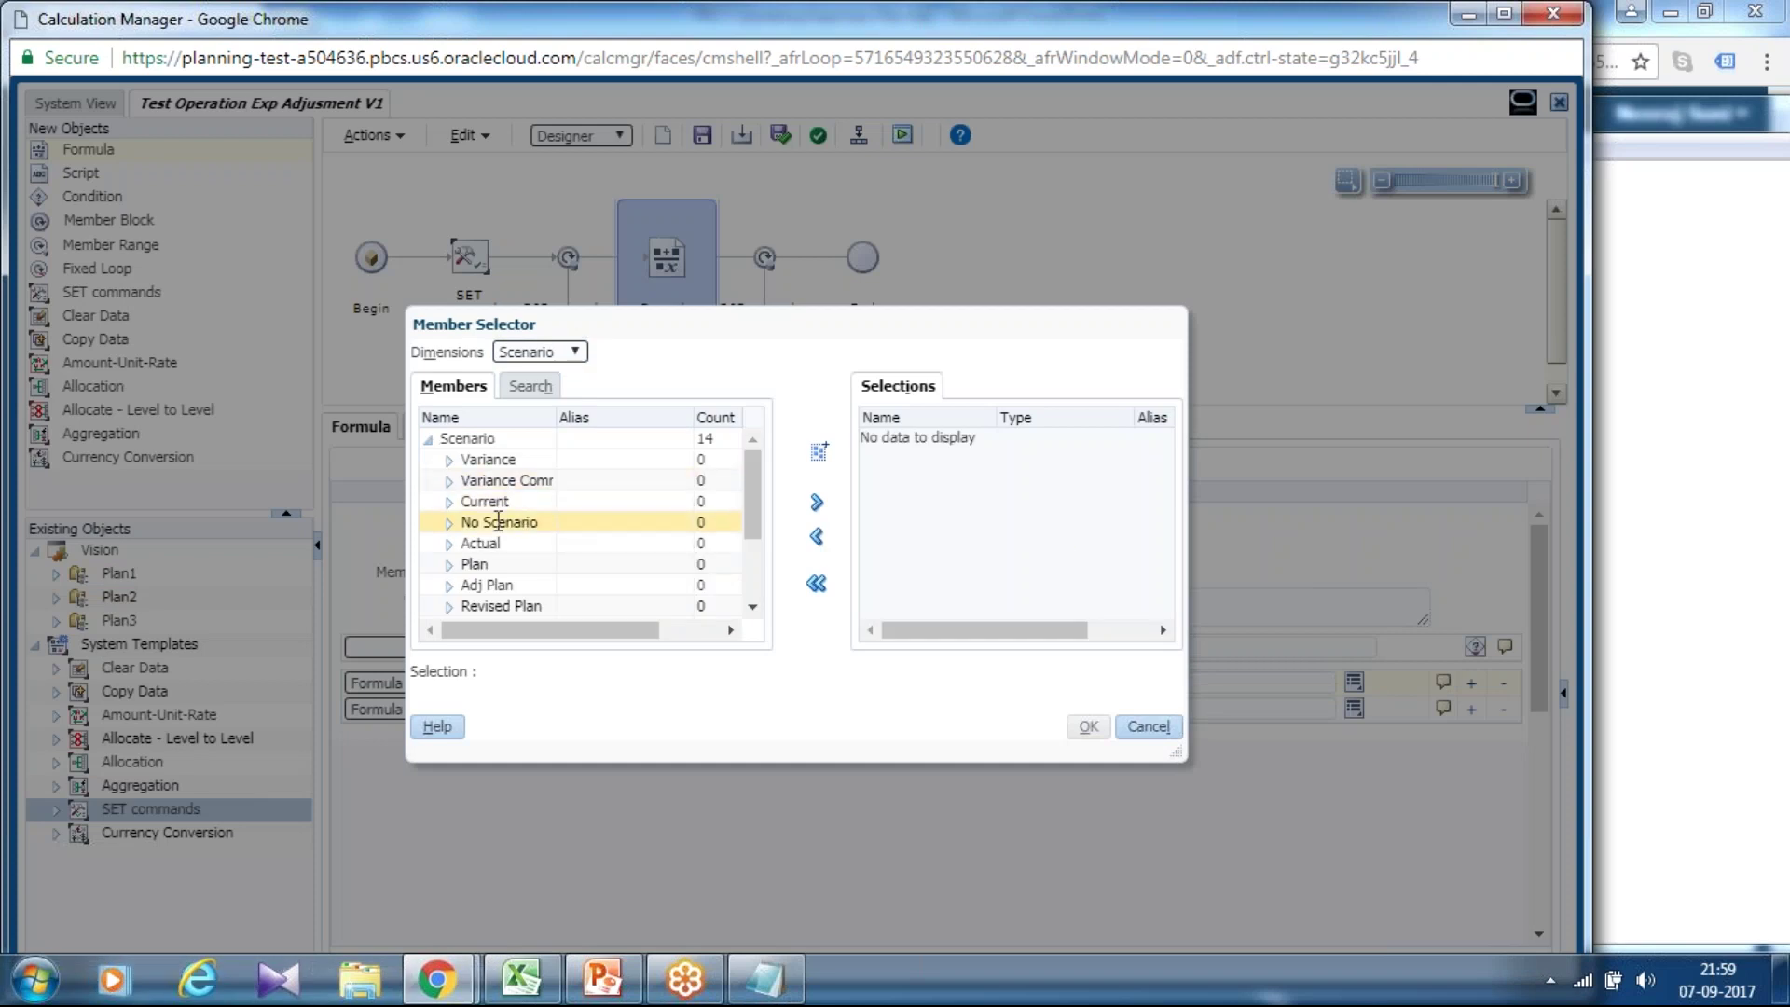
{"action": "left_click", "coordinate": [487, 584]}
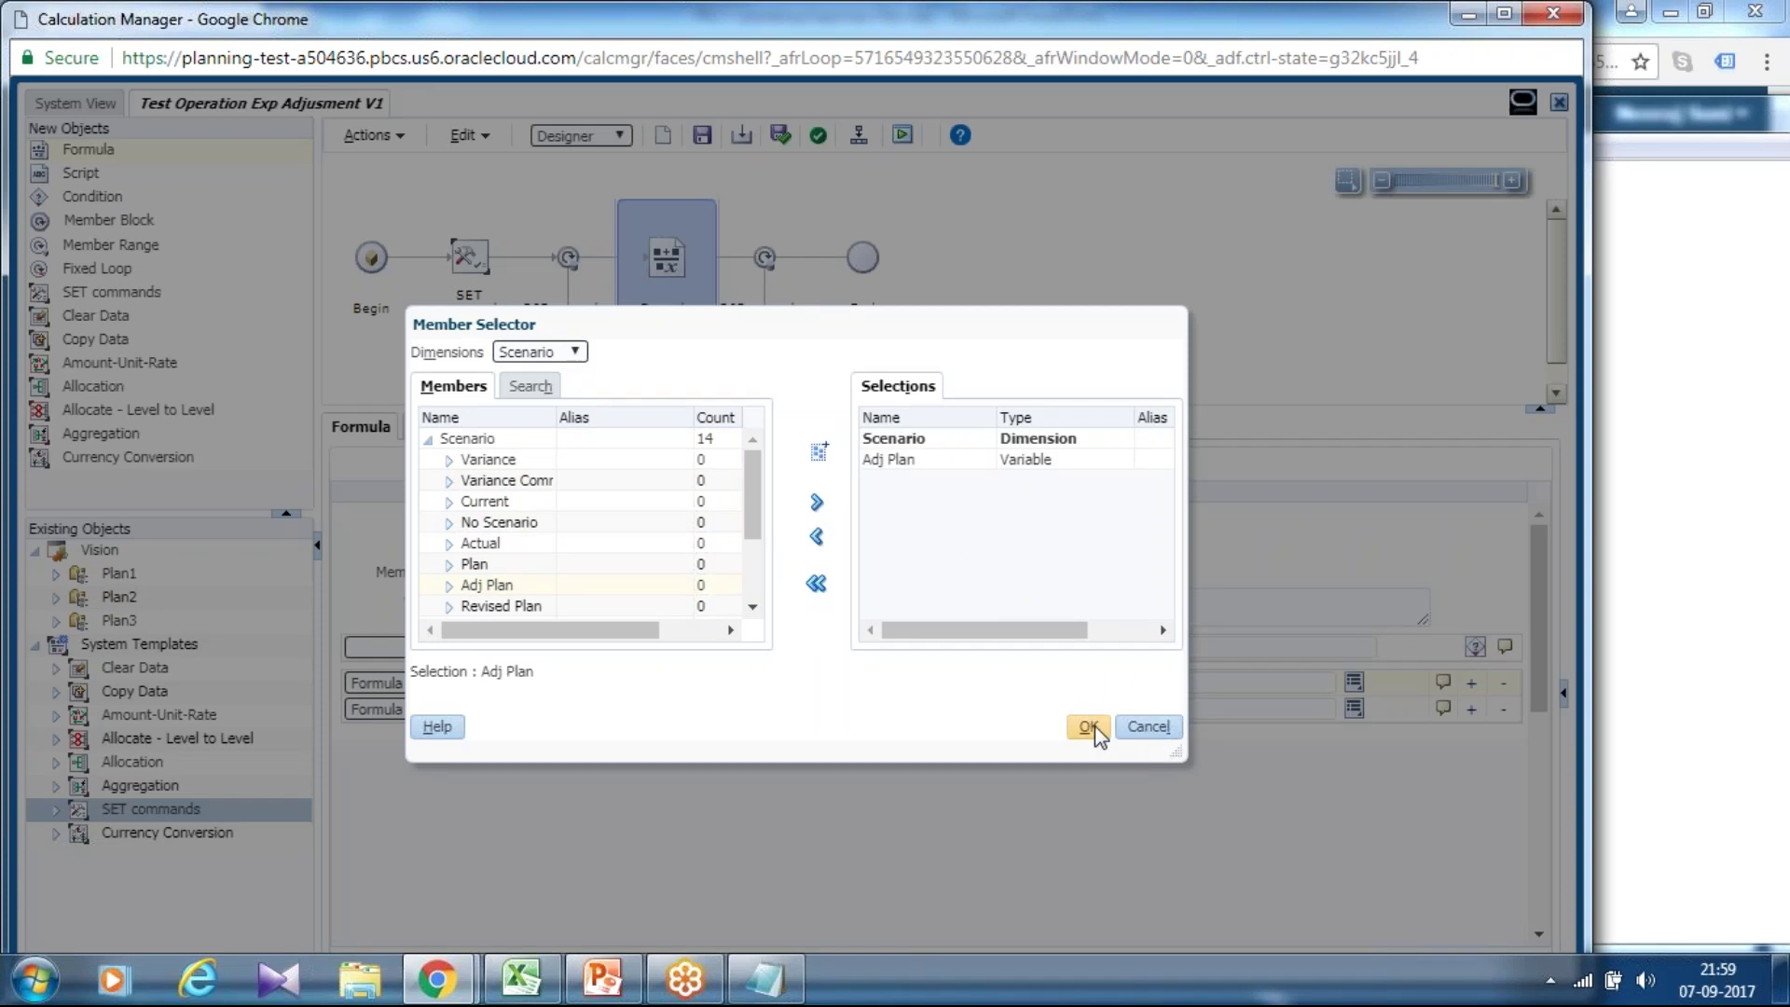
{"action": "left_click", "coordinate": [1088, 726]}
{"action": "left_click", "coordinate": [726, 710]}
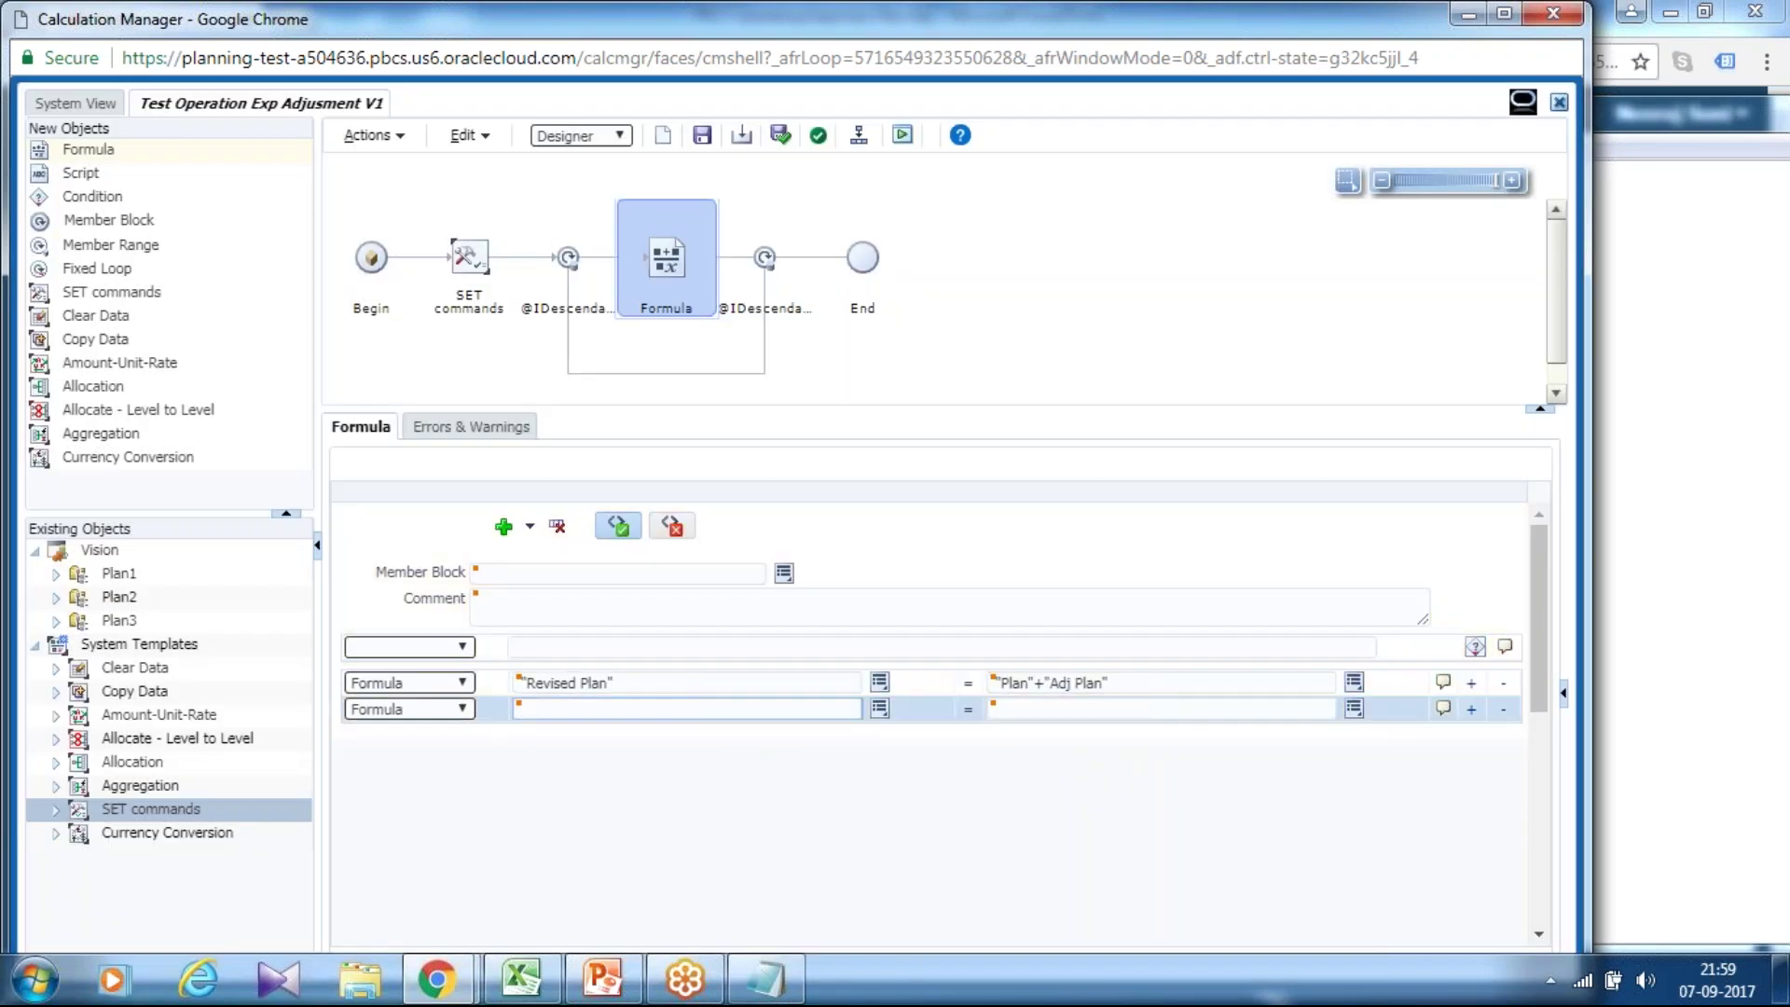
Add formula rows and move "Revised Plan" = "Plan"+"Adj Plan" down to the second row.
{"action": "left_click", "coordinate": [879, 710]}
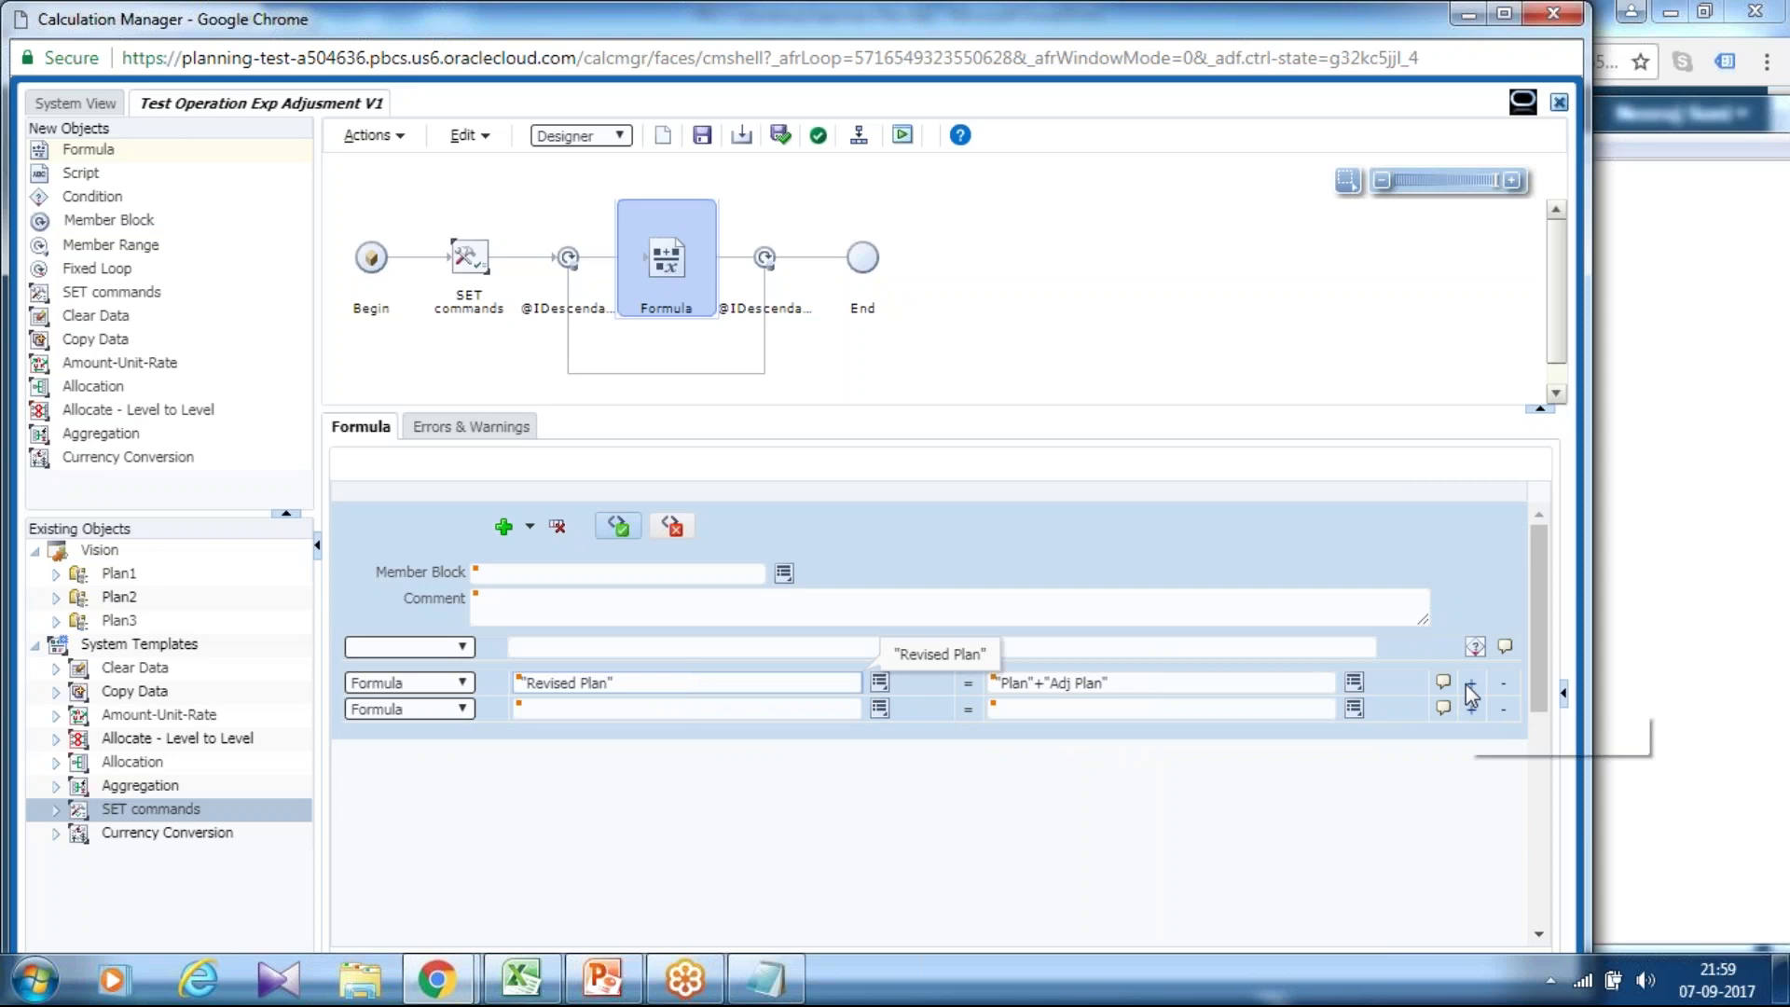
{"action": "left_click", "coordinate": [798, 681]}
{"action": "left_click", "coordinate": [1471, 687]}
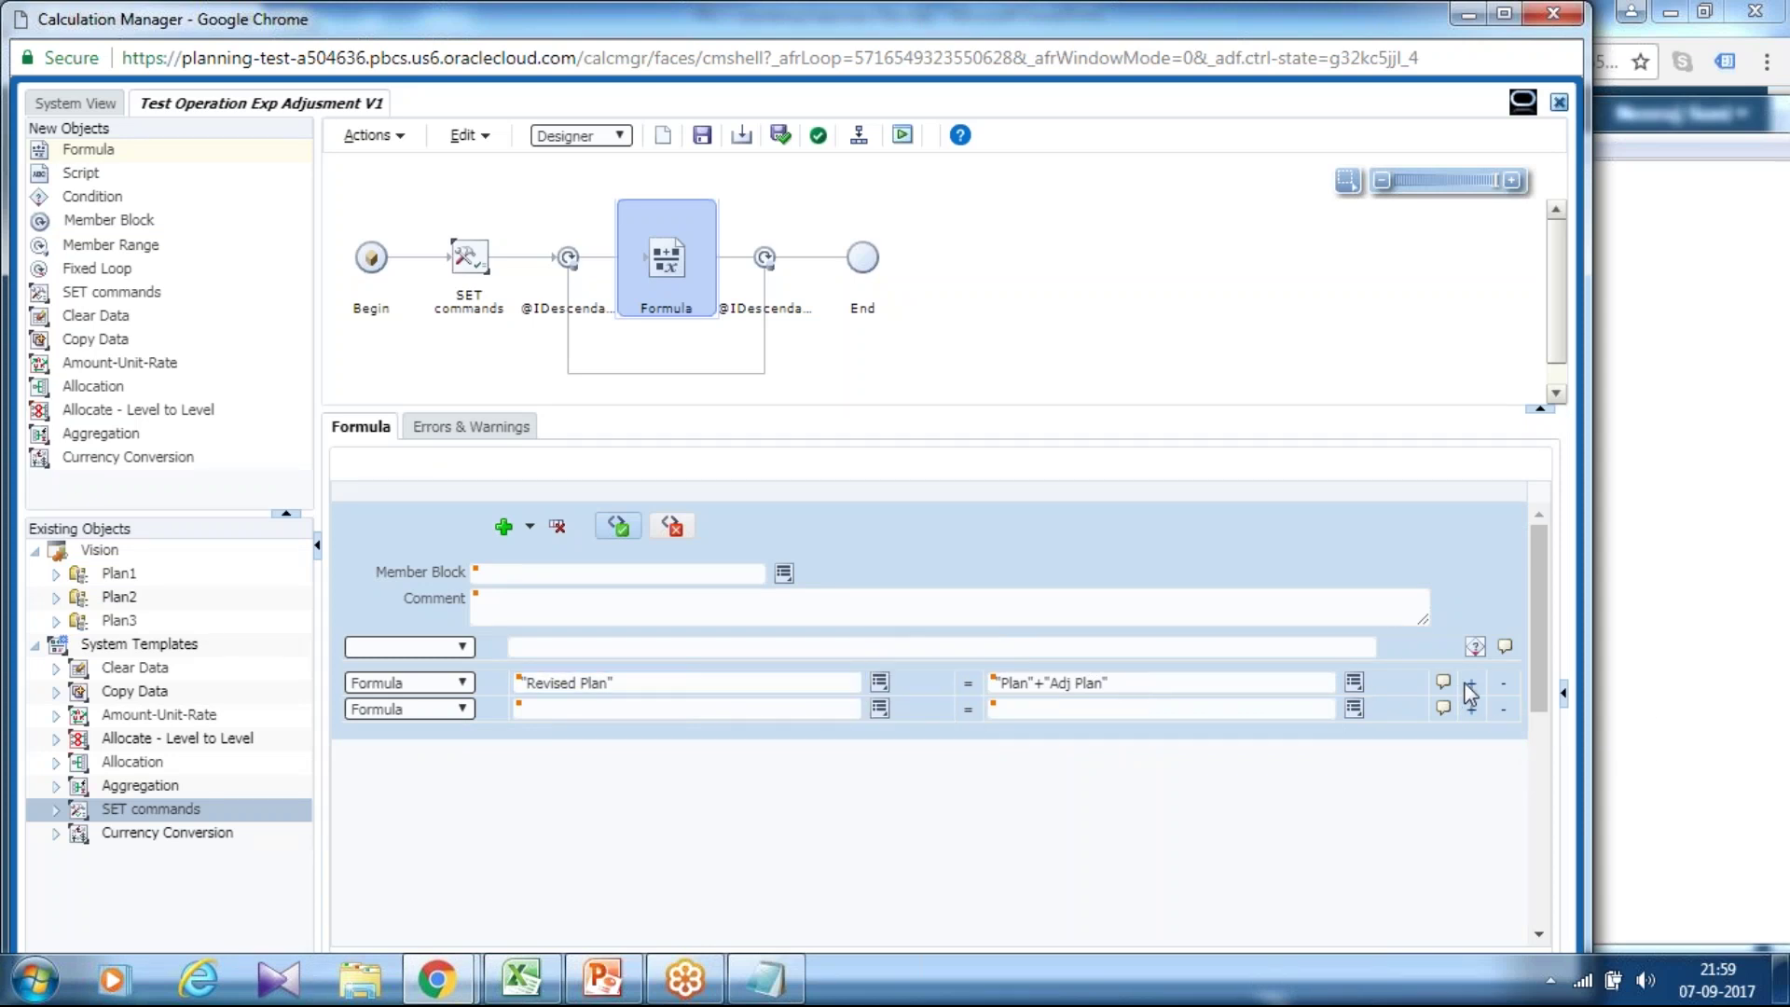
{"action": "left_click", "coordinate": [1471, 688]}
{"action": "left_click", "coordinate": [652, 683]}
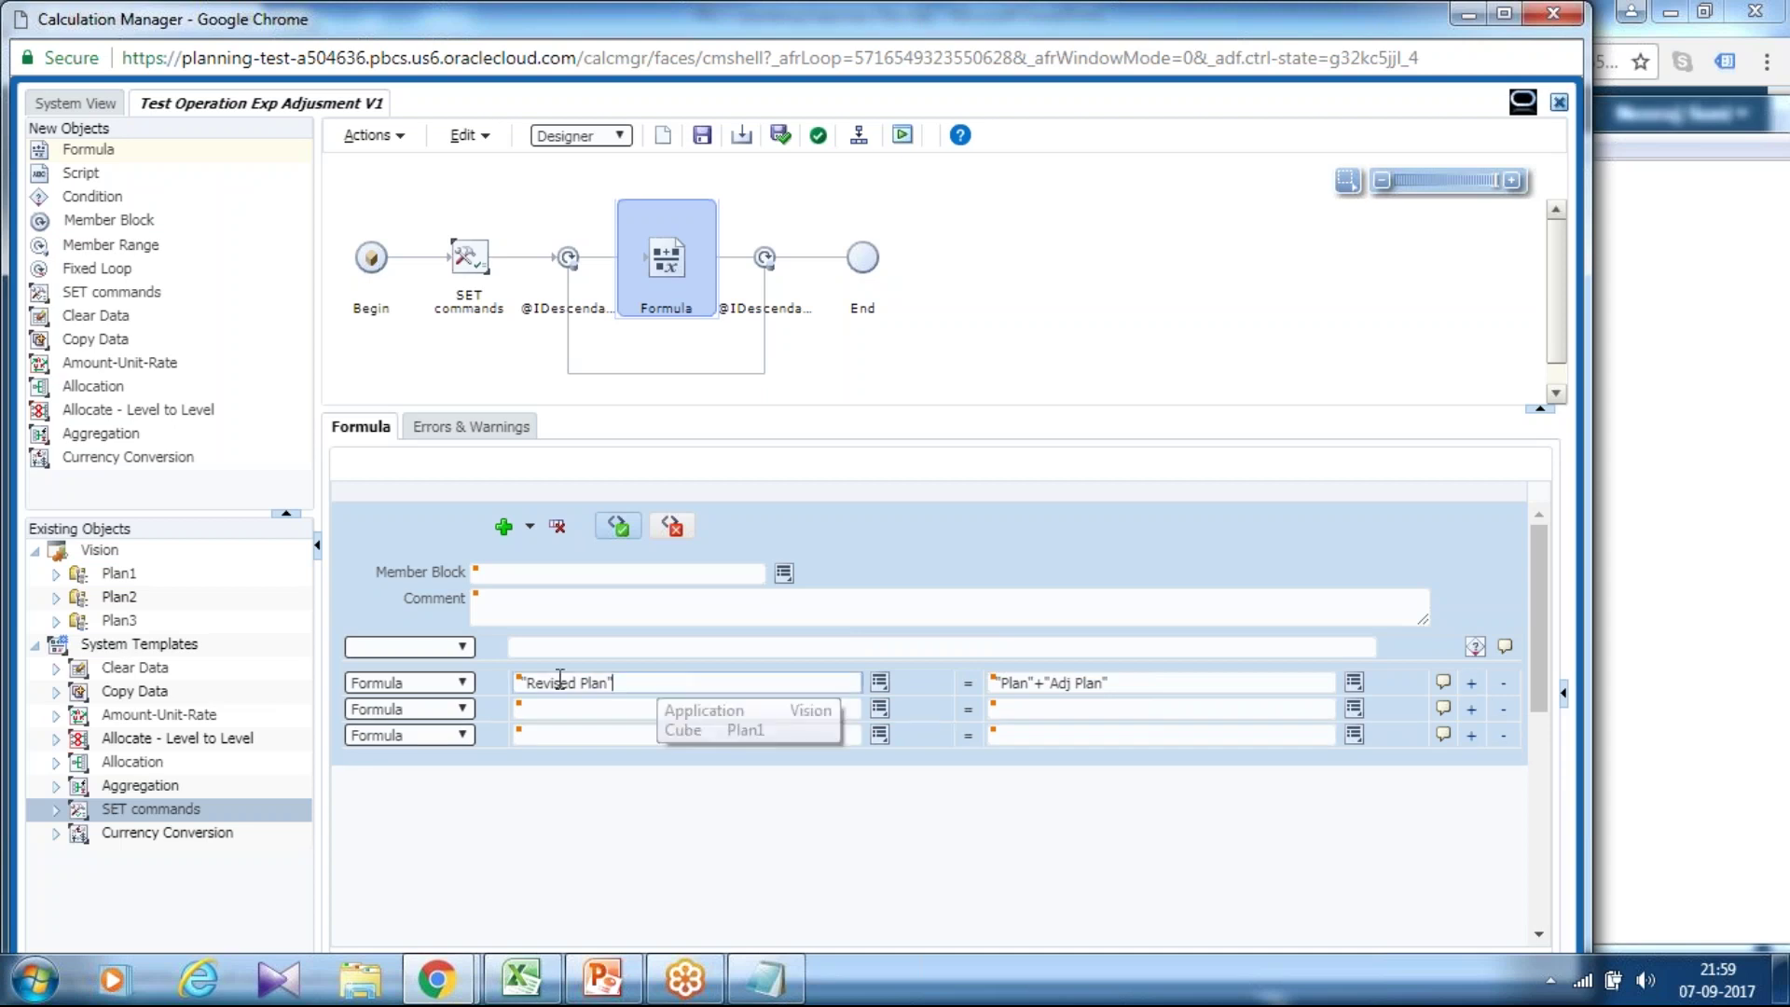
{"action": "key", "text": "ctrl+a"}
{"action": "key", "text": "ctrl+c"}
{"action": "key", "text": "BackSpace"}
{"action": "left_click", "coordinate": [578, 707]}
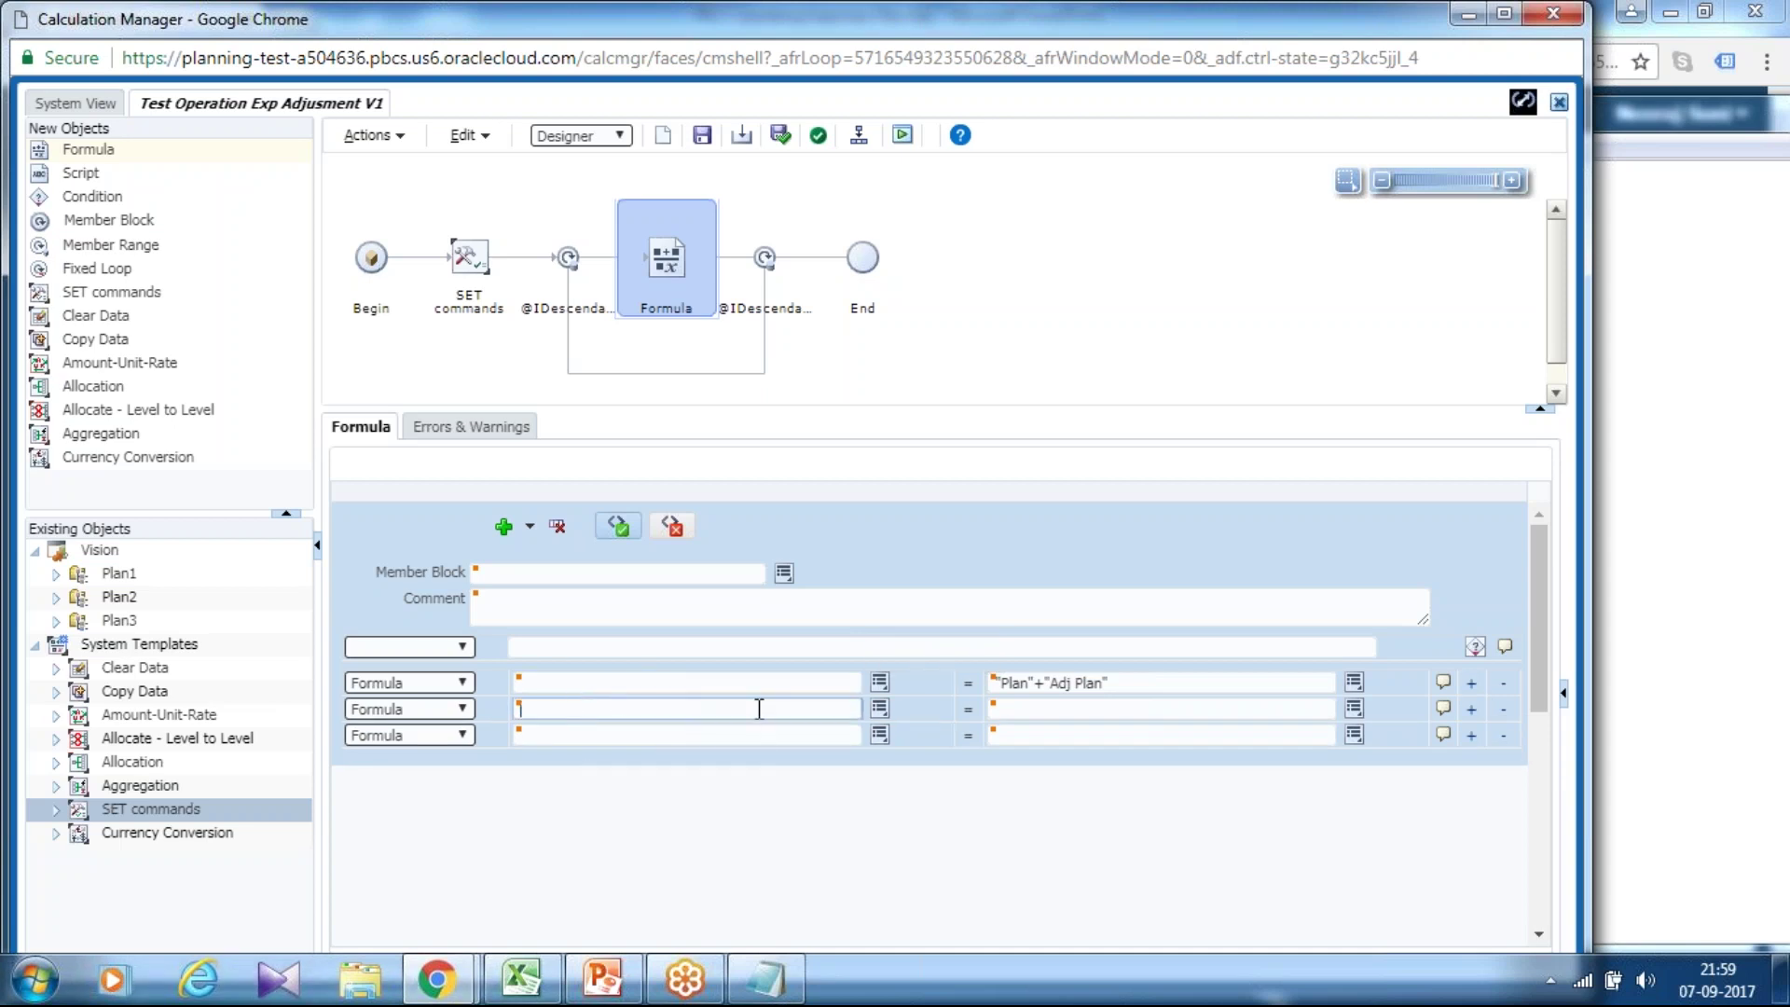
{"action": "key", "text": "ctrl+v"}
{"action": "left_click_drag", "start_coordinate": [1147, 687], "coordinate": [974, 694]}
{"action": "key", "text": "ctrl+x"}
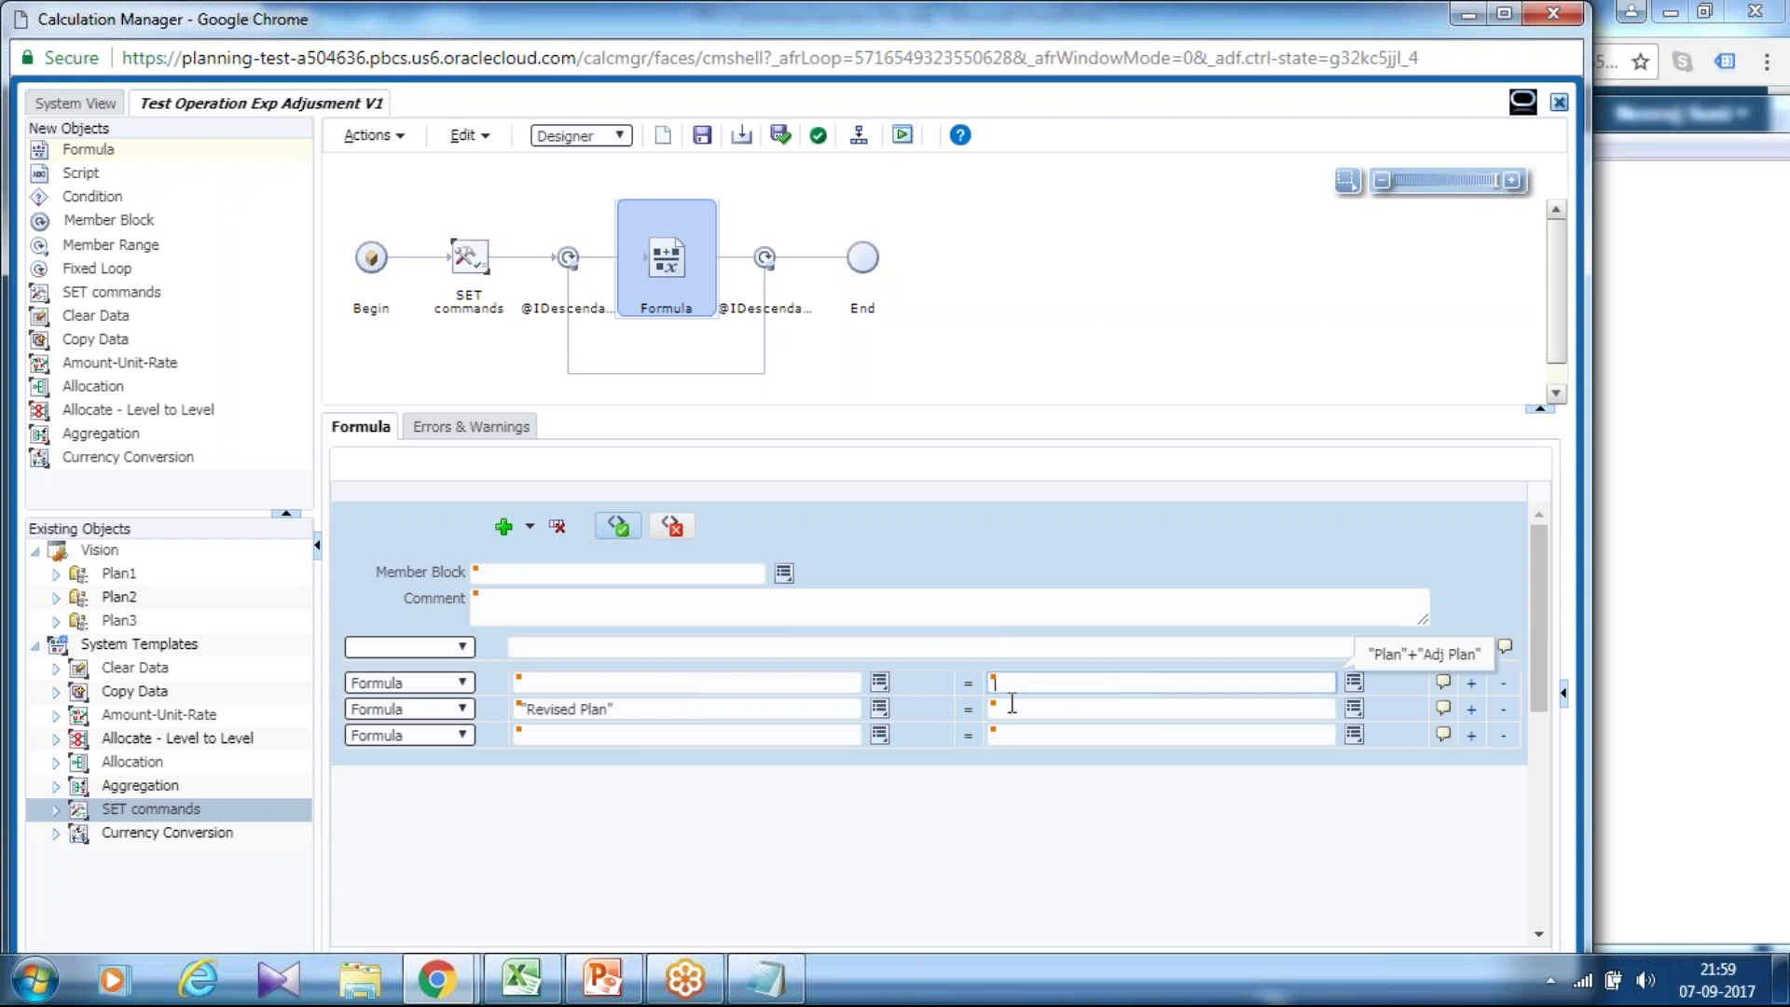
{"action": "left_click", "coordinate": [1016, 706]}
{"action": "key", "text": "ctrl+v"}
Make Adj Plan the first row's target, restore "Plan"+"Adj Plan" in row two, and save the rule.
{"action": "left_click", "coordinate": [755, 678]}
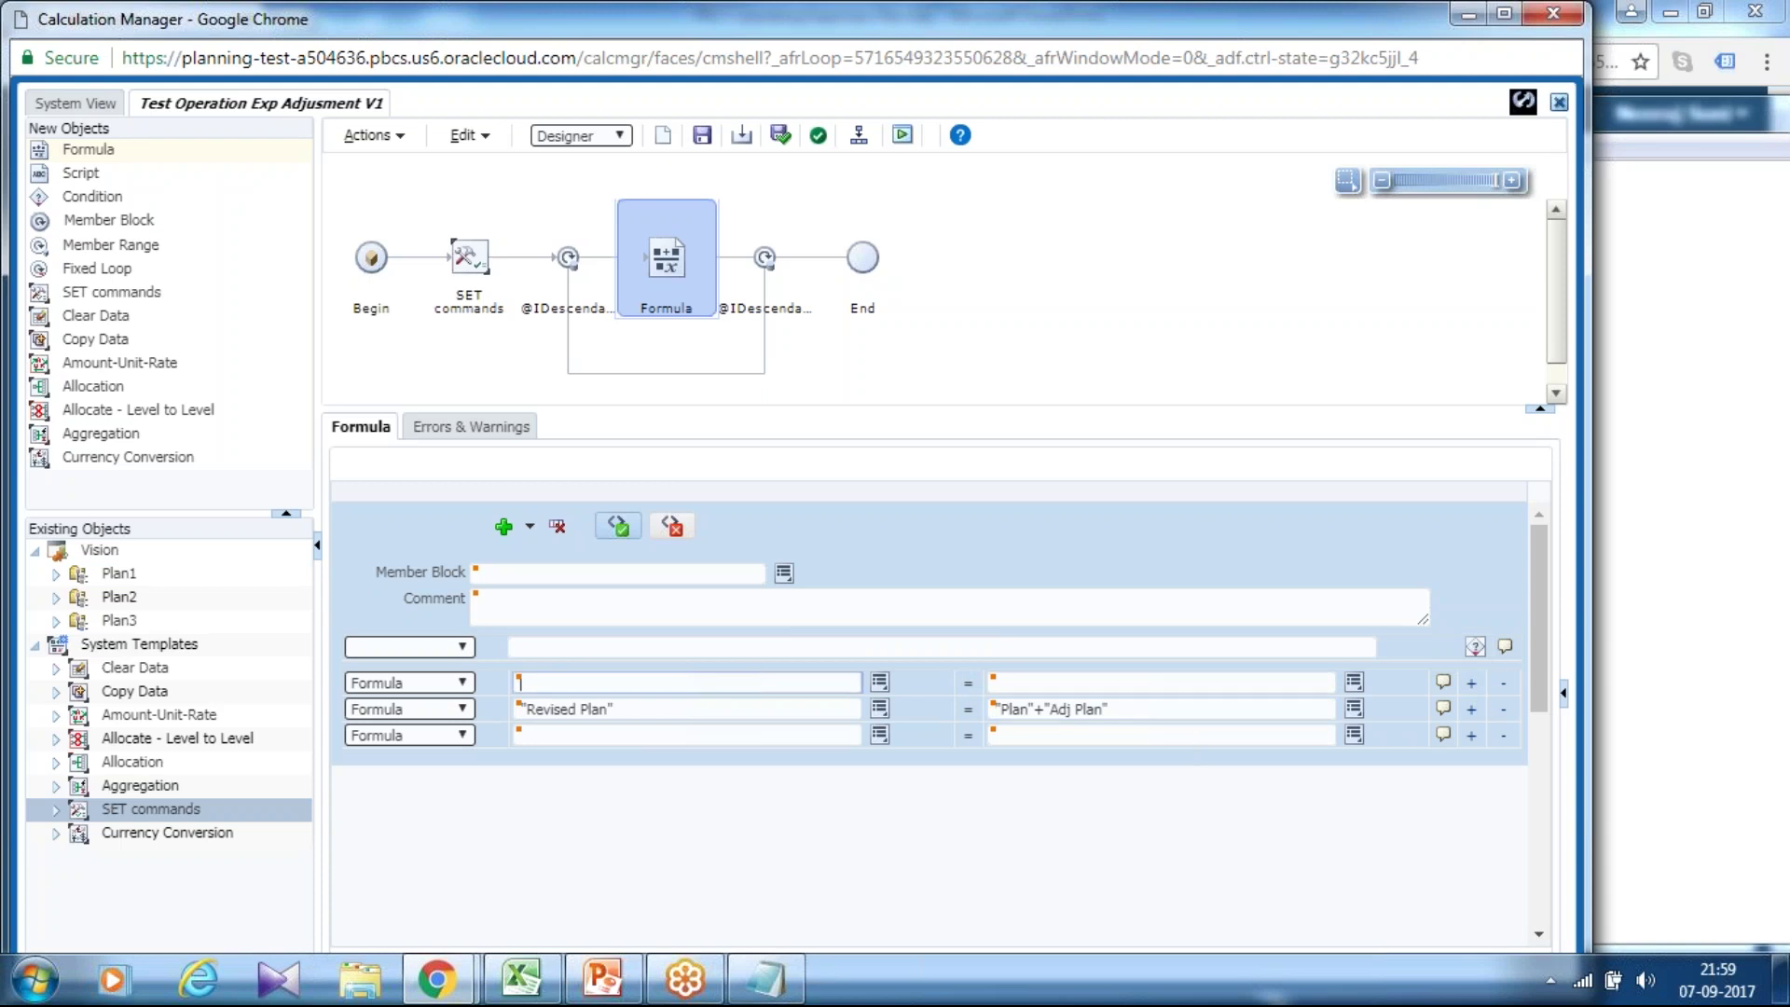
{"action": "left_click_drag", "start_coordinate": [1110, 708], "coordinate": [1054, 705]}
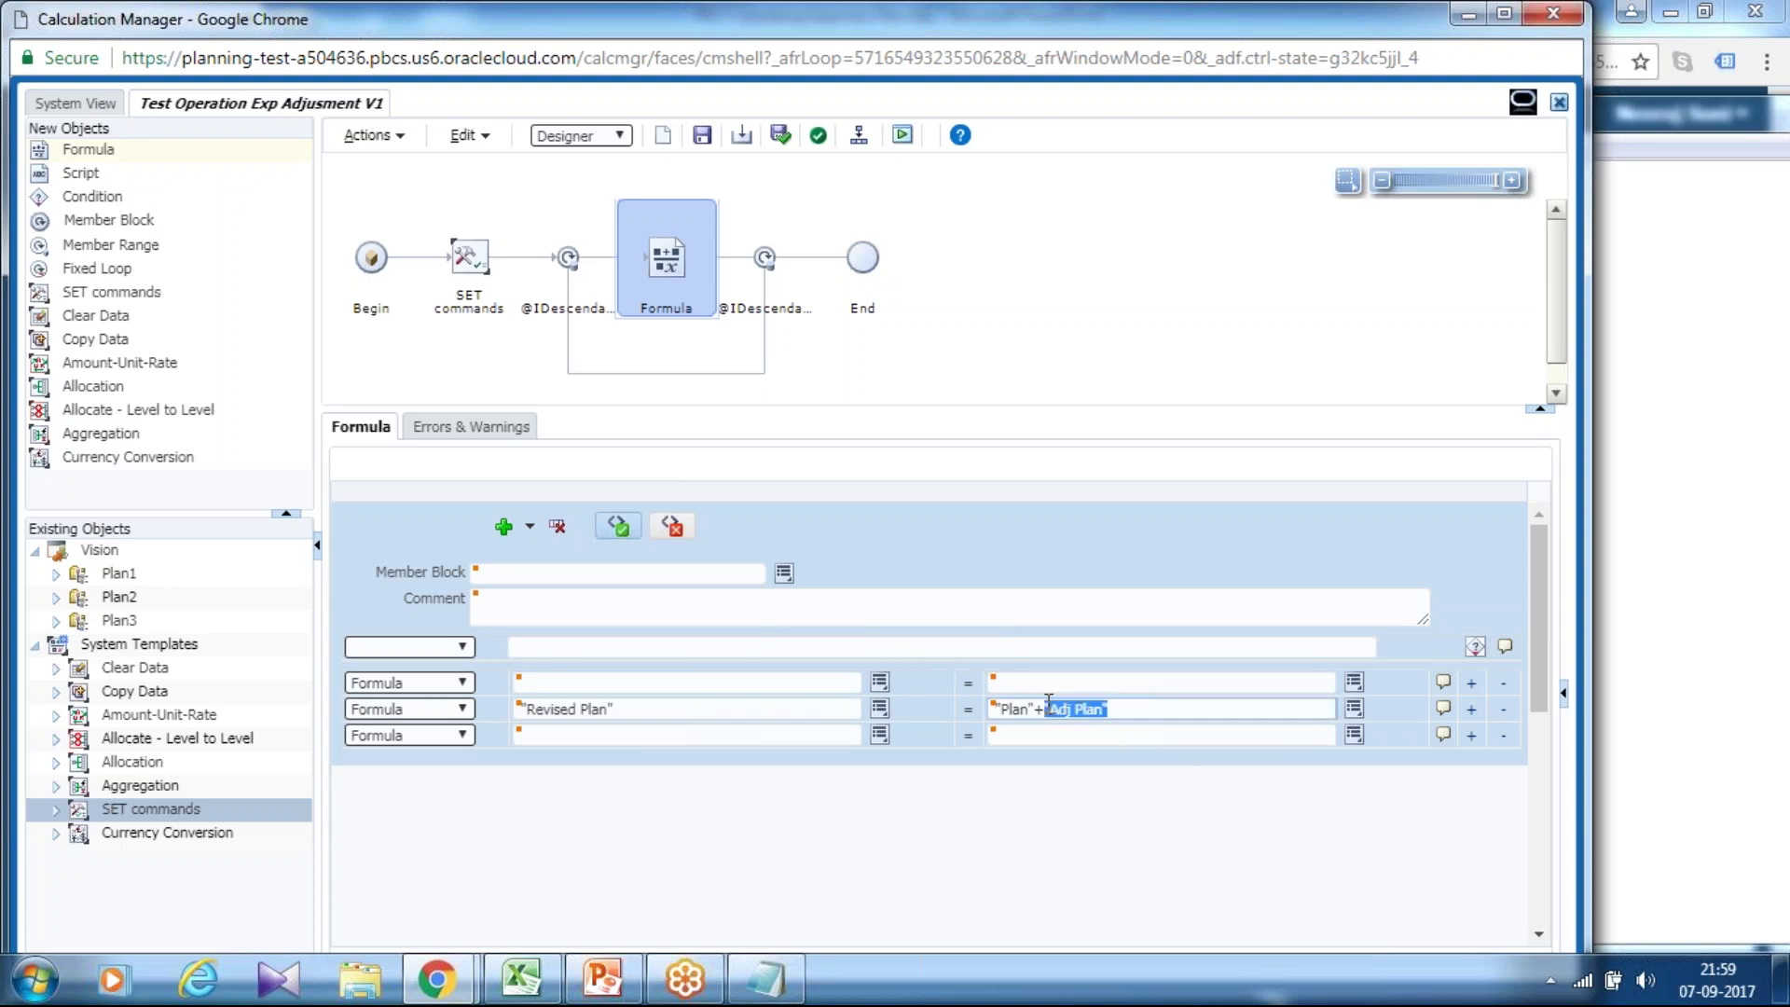
{"action": "key", "text": "ctrl+x"}
{"action": "left_click", "coordinate": [640, 681]}
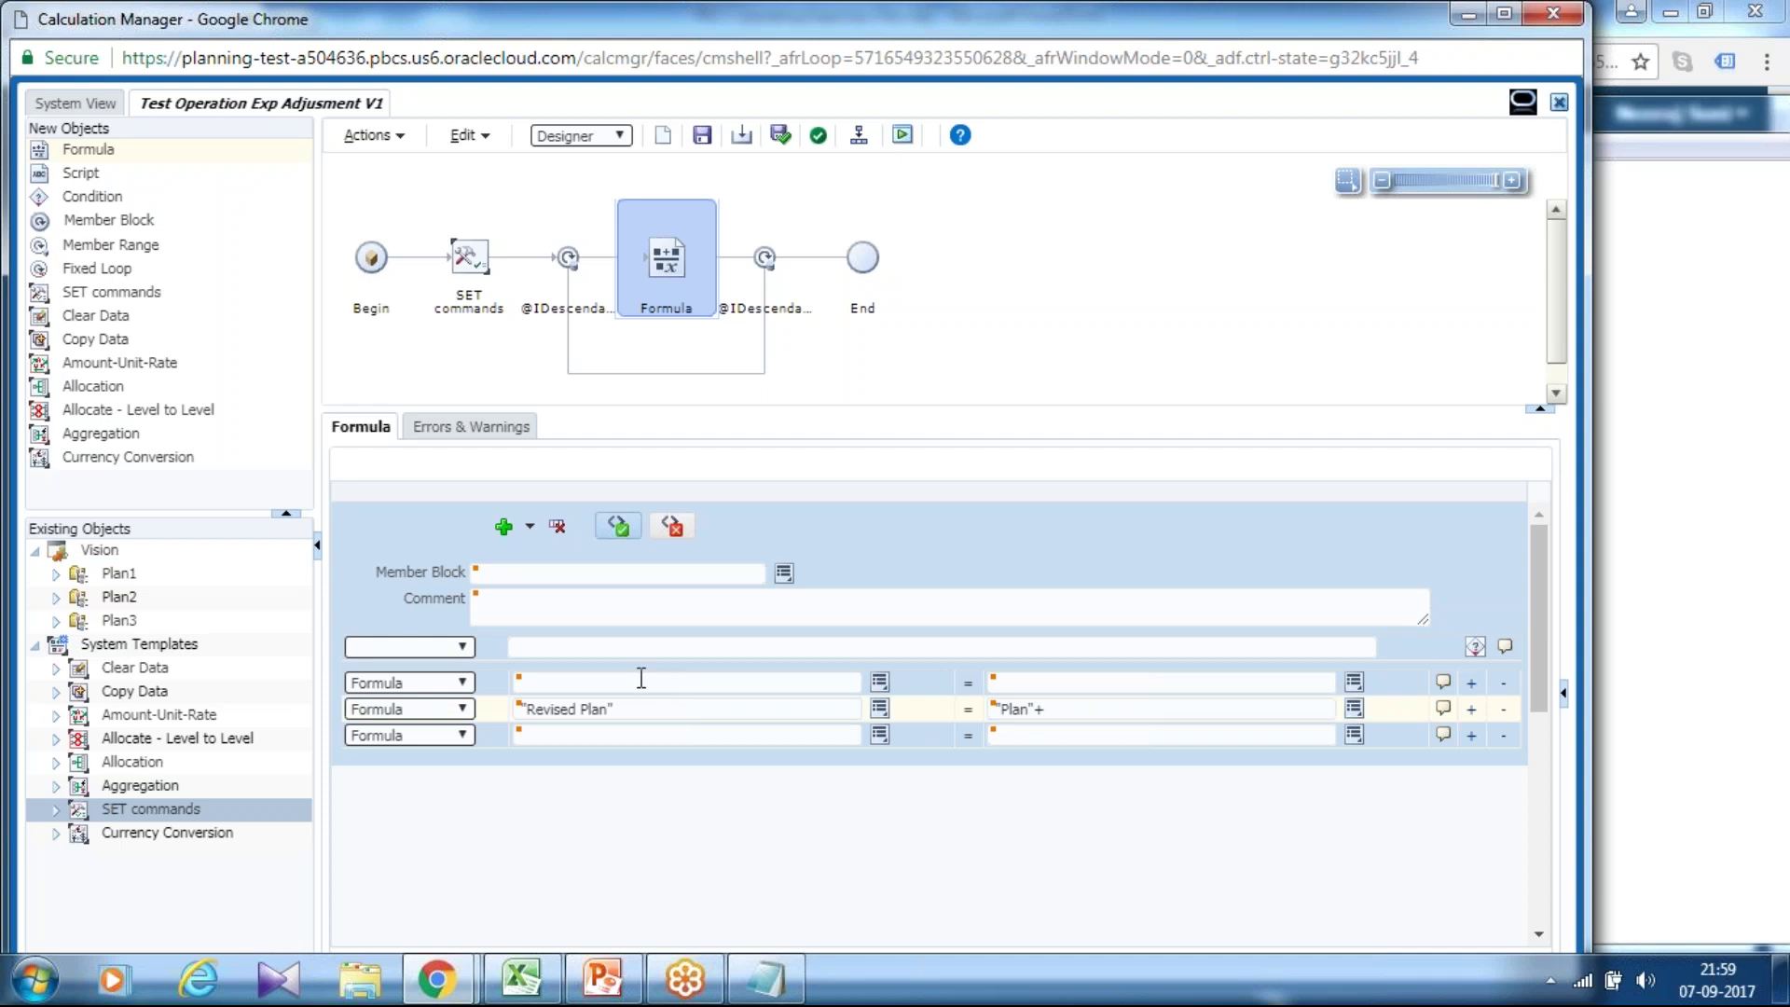
{"action": "key", "text": "ctrl+v"}
{"action": "left_click", "coordinate": [1068, 730]}
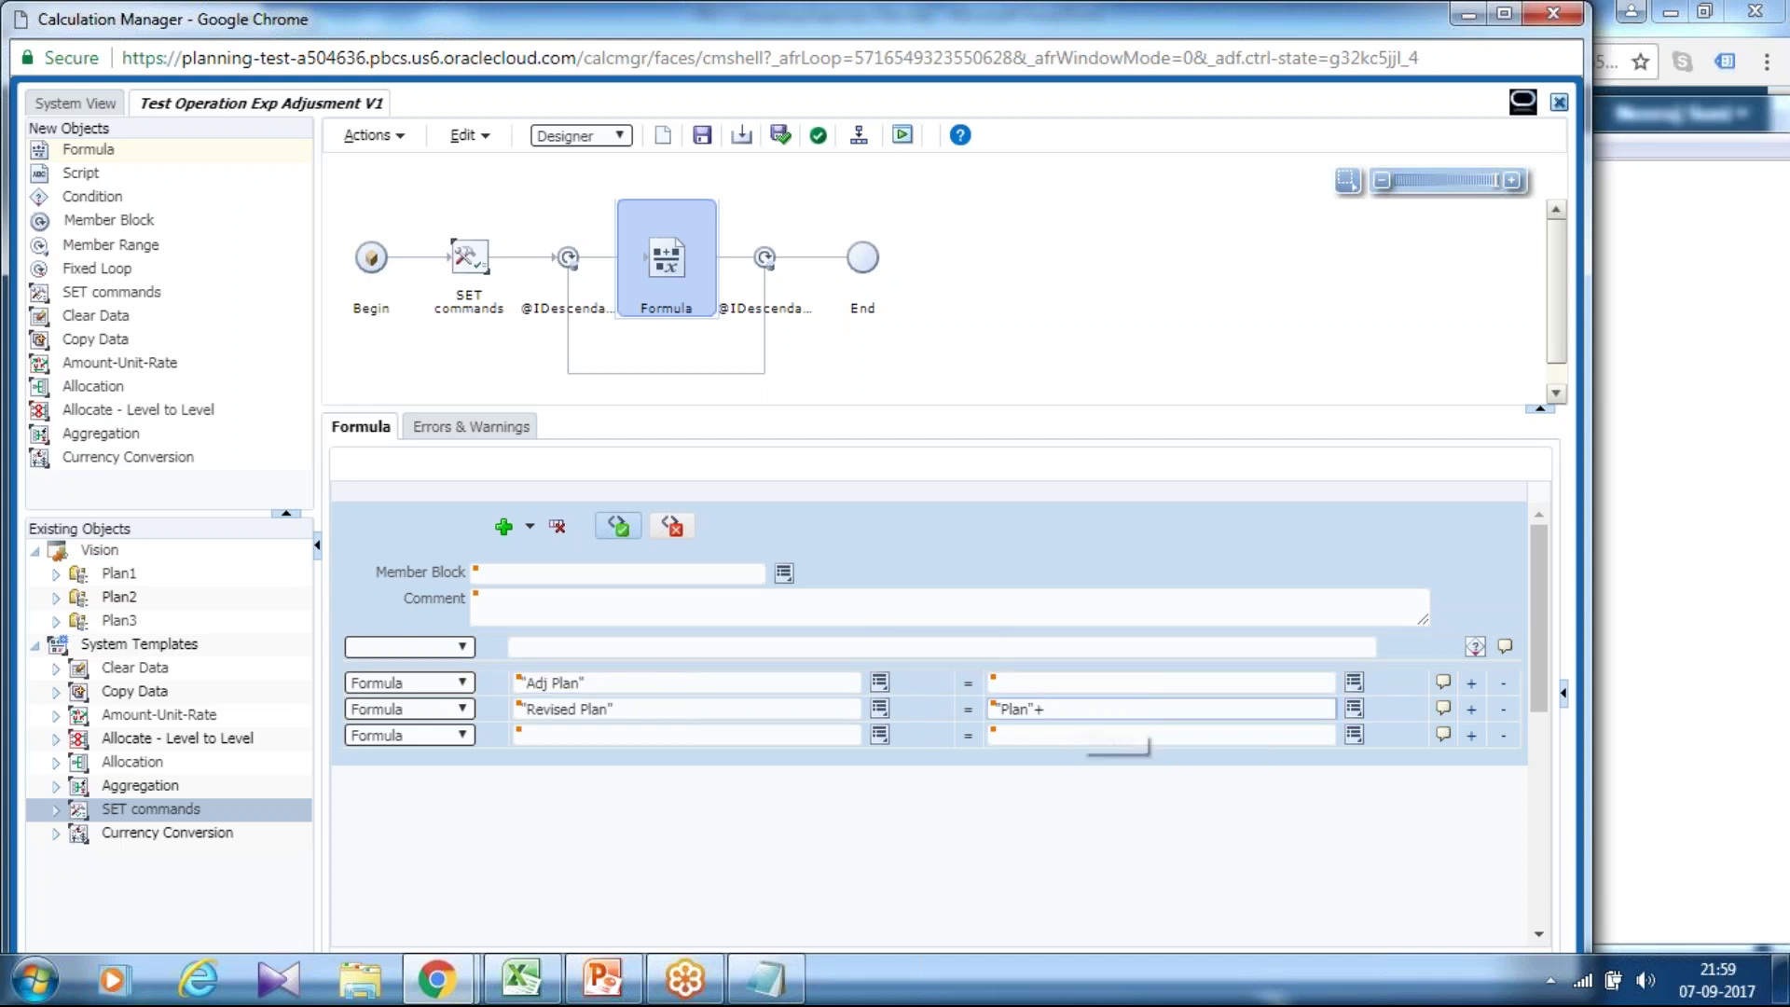
{"action": "left_click", "coordinate": [1043, 709]}
{"action": "key", "text": "ctrl+v"}
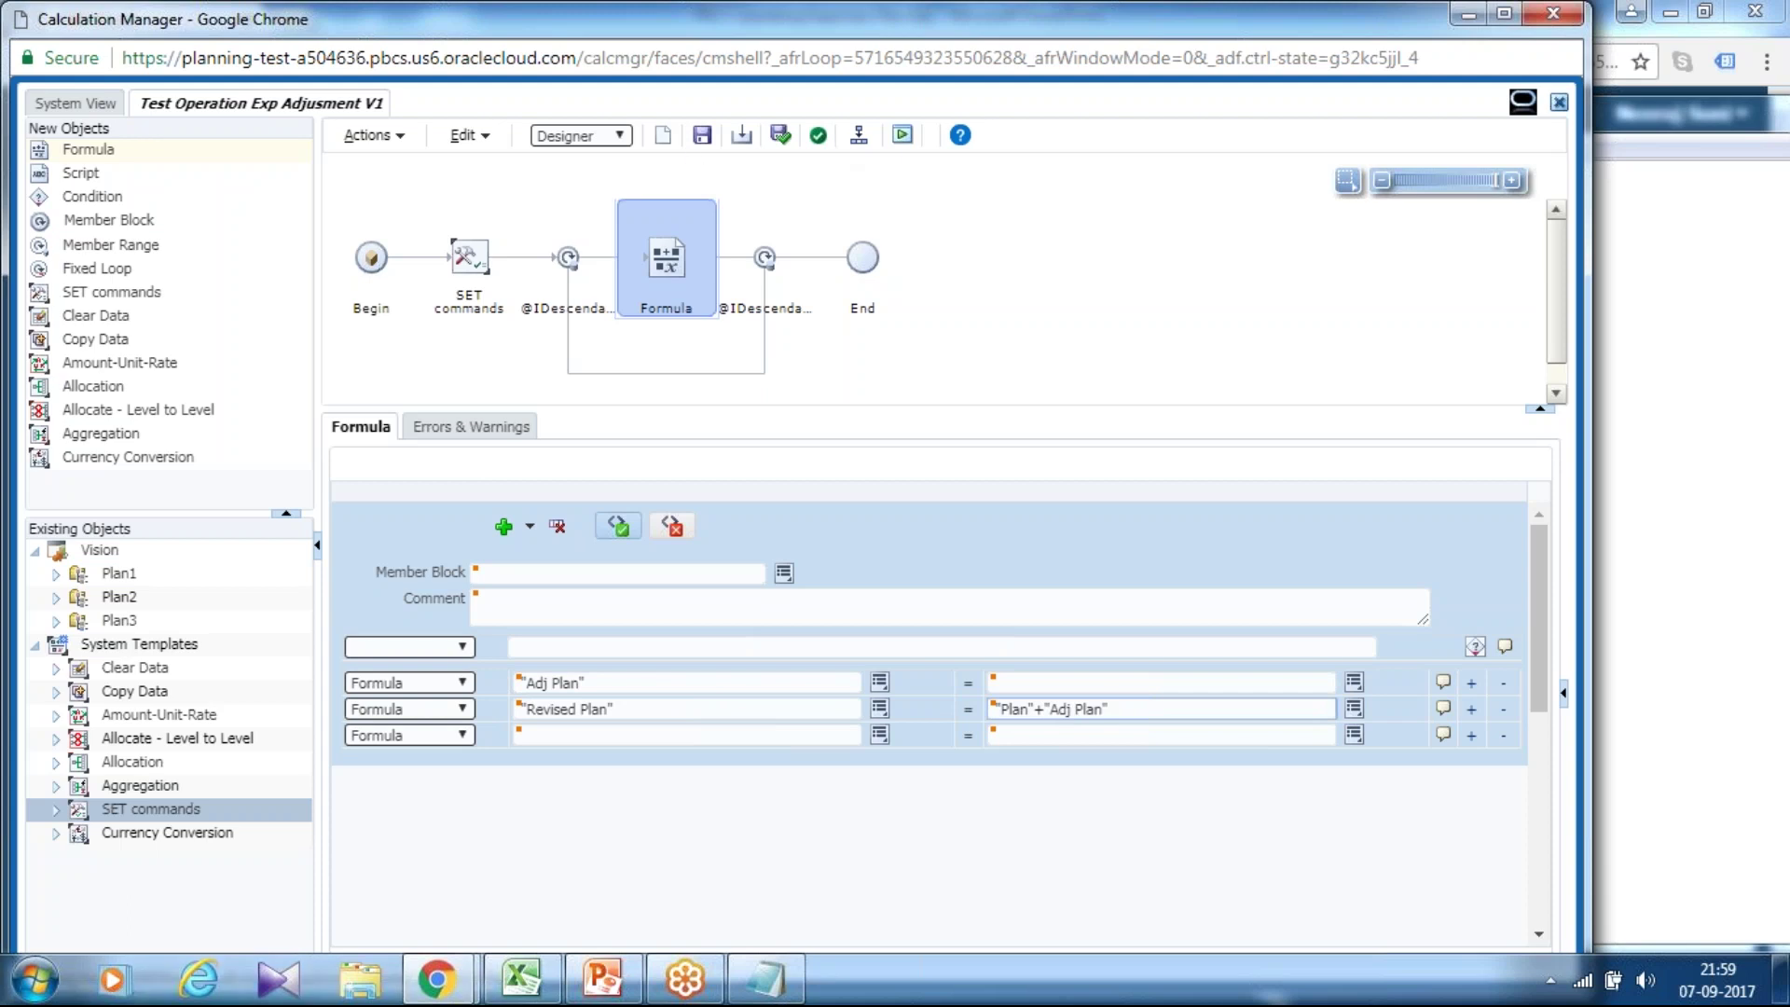
{"action": "left_click", "coordinate": [701, 182]}
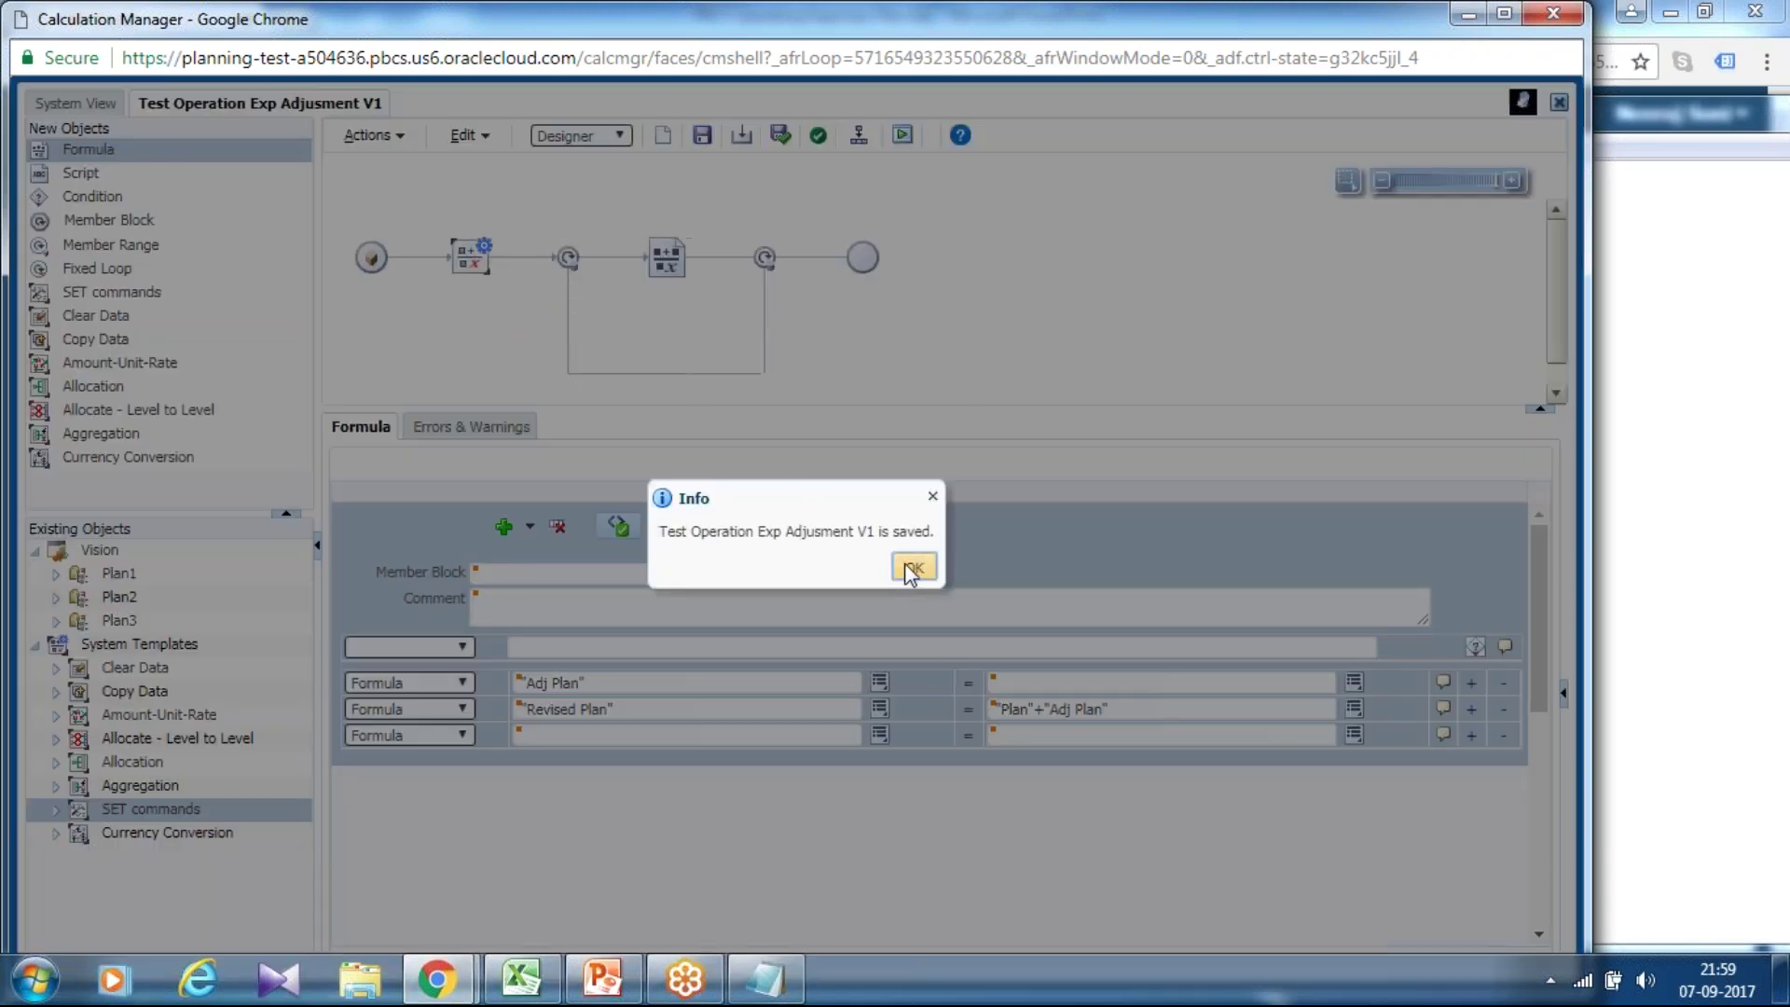
{"action": "left_click", "coordinate": [913, 566]}
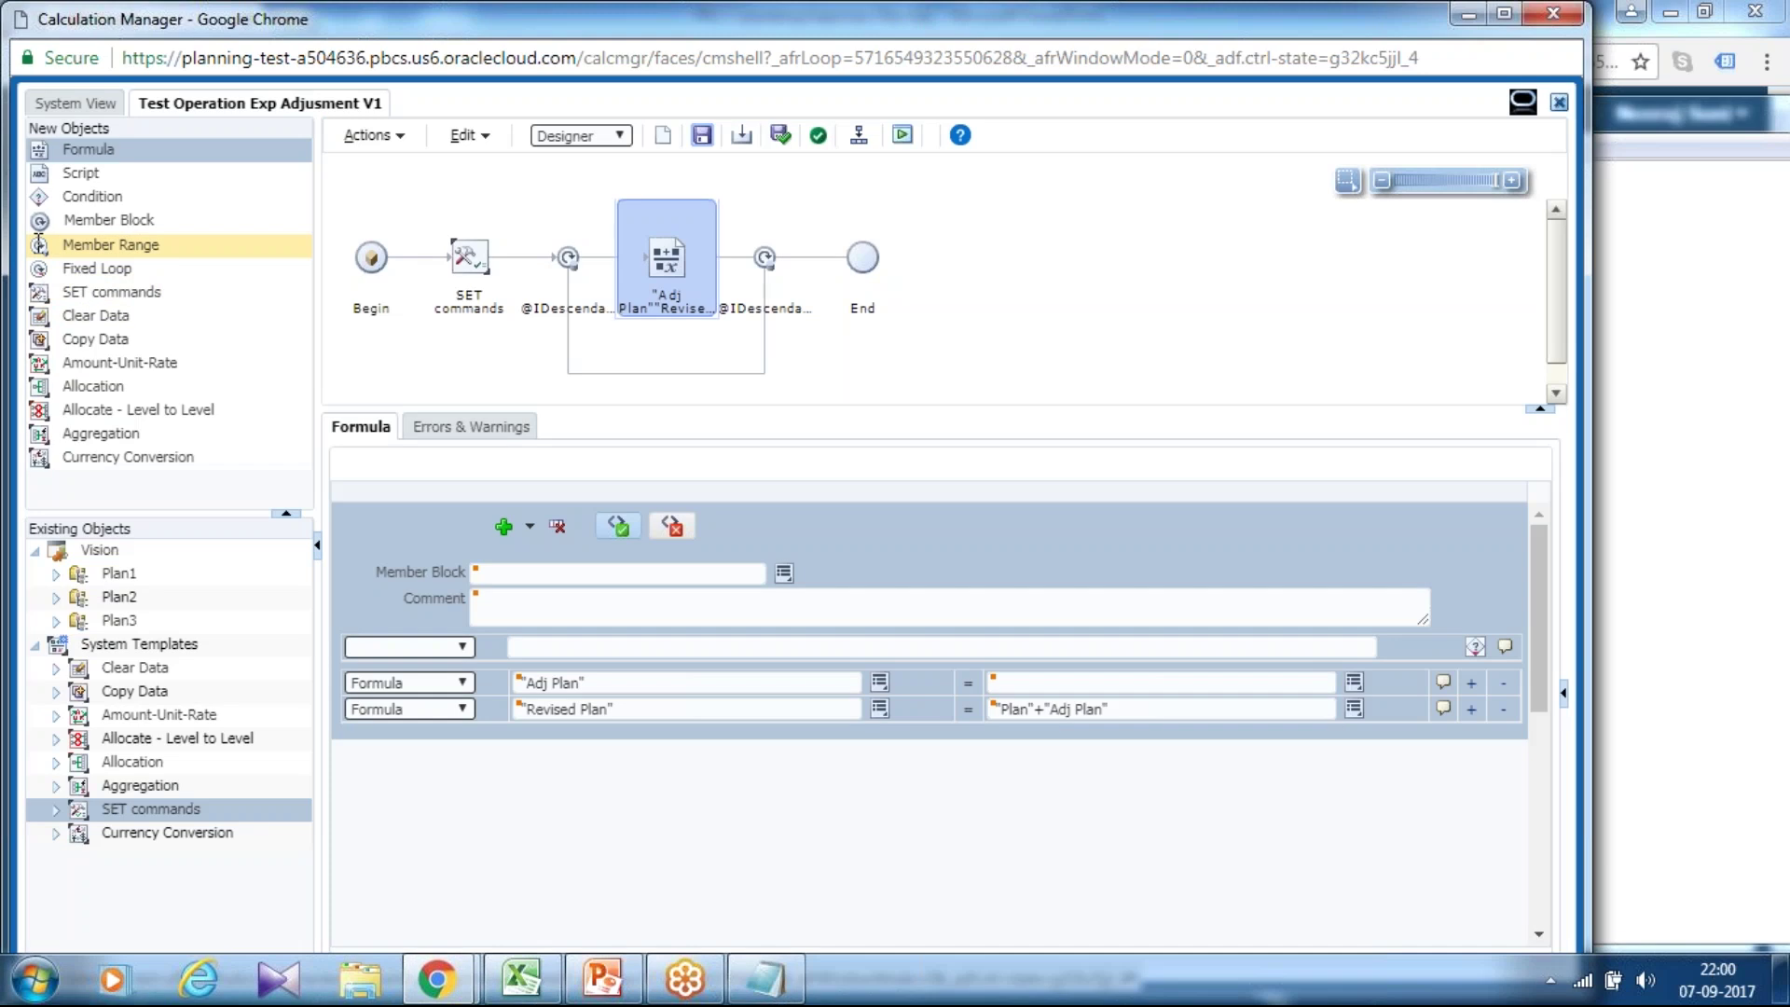
Add a second Member Range with Scenario set to Adj Plan and Revised Plan.
{"action": "left_click_drag", "start_coordinate": [39, 244], "coordinate": [818, 273]}
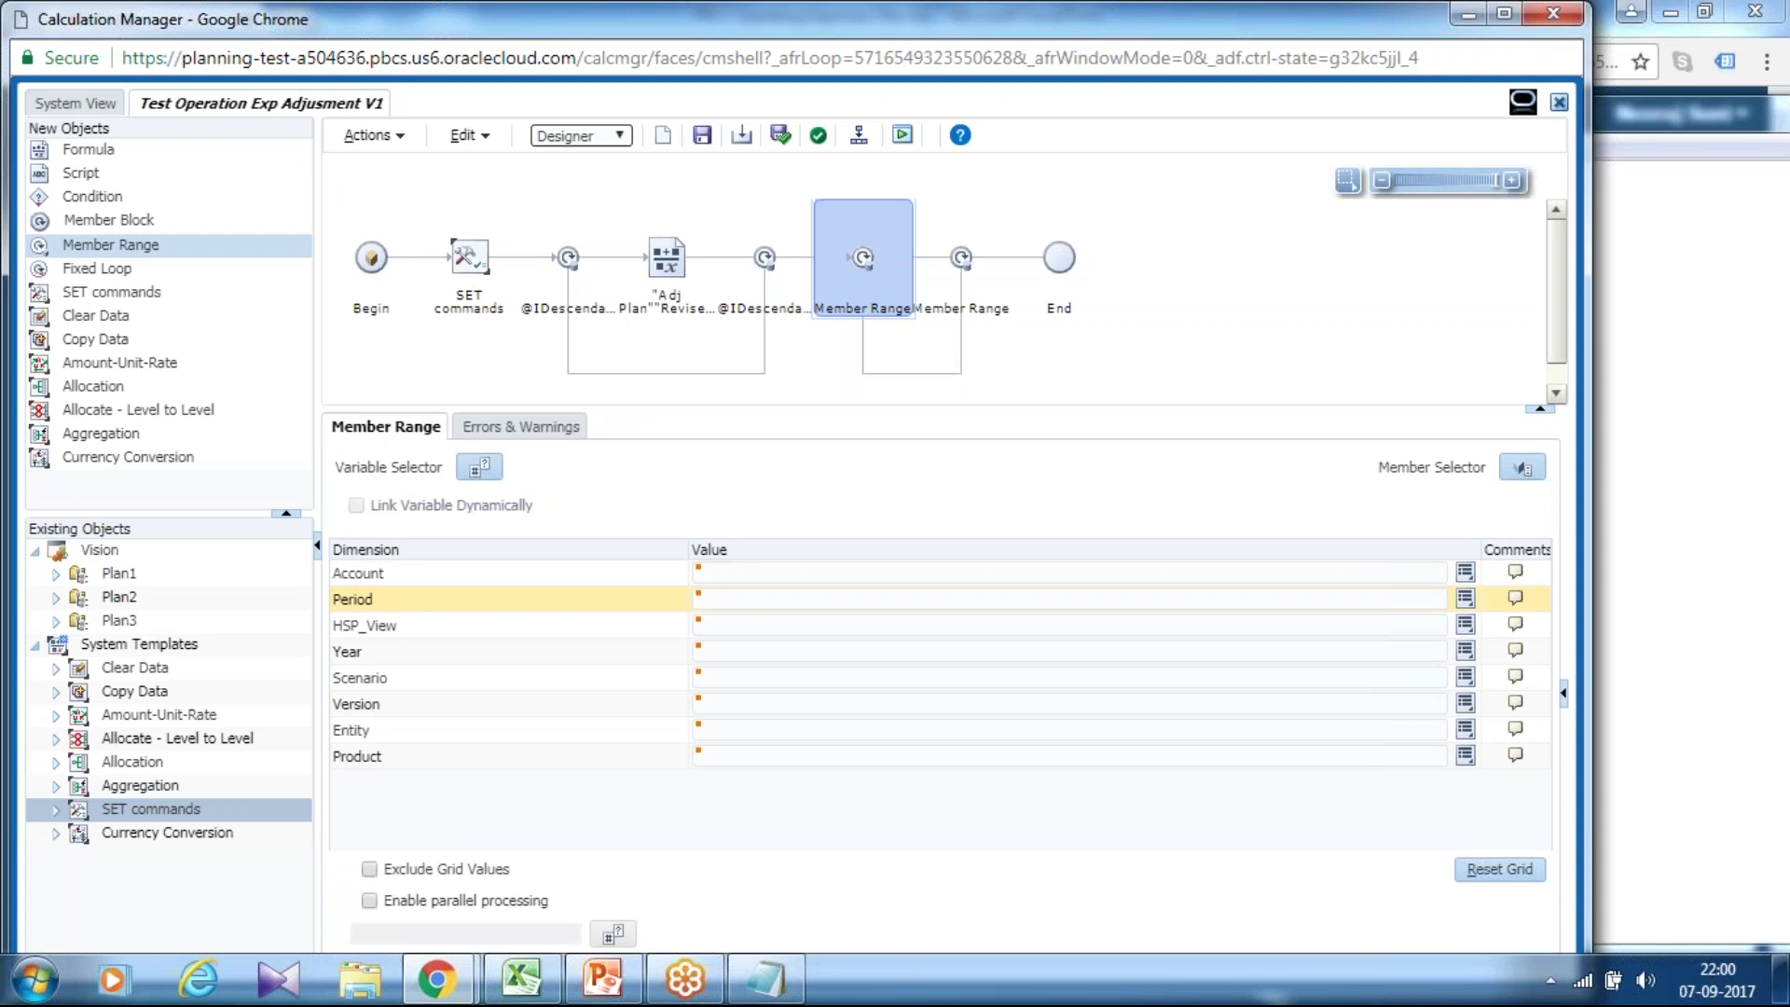
{"action": "left_click", "coordinate": [699, 678]}
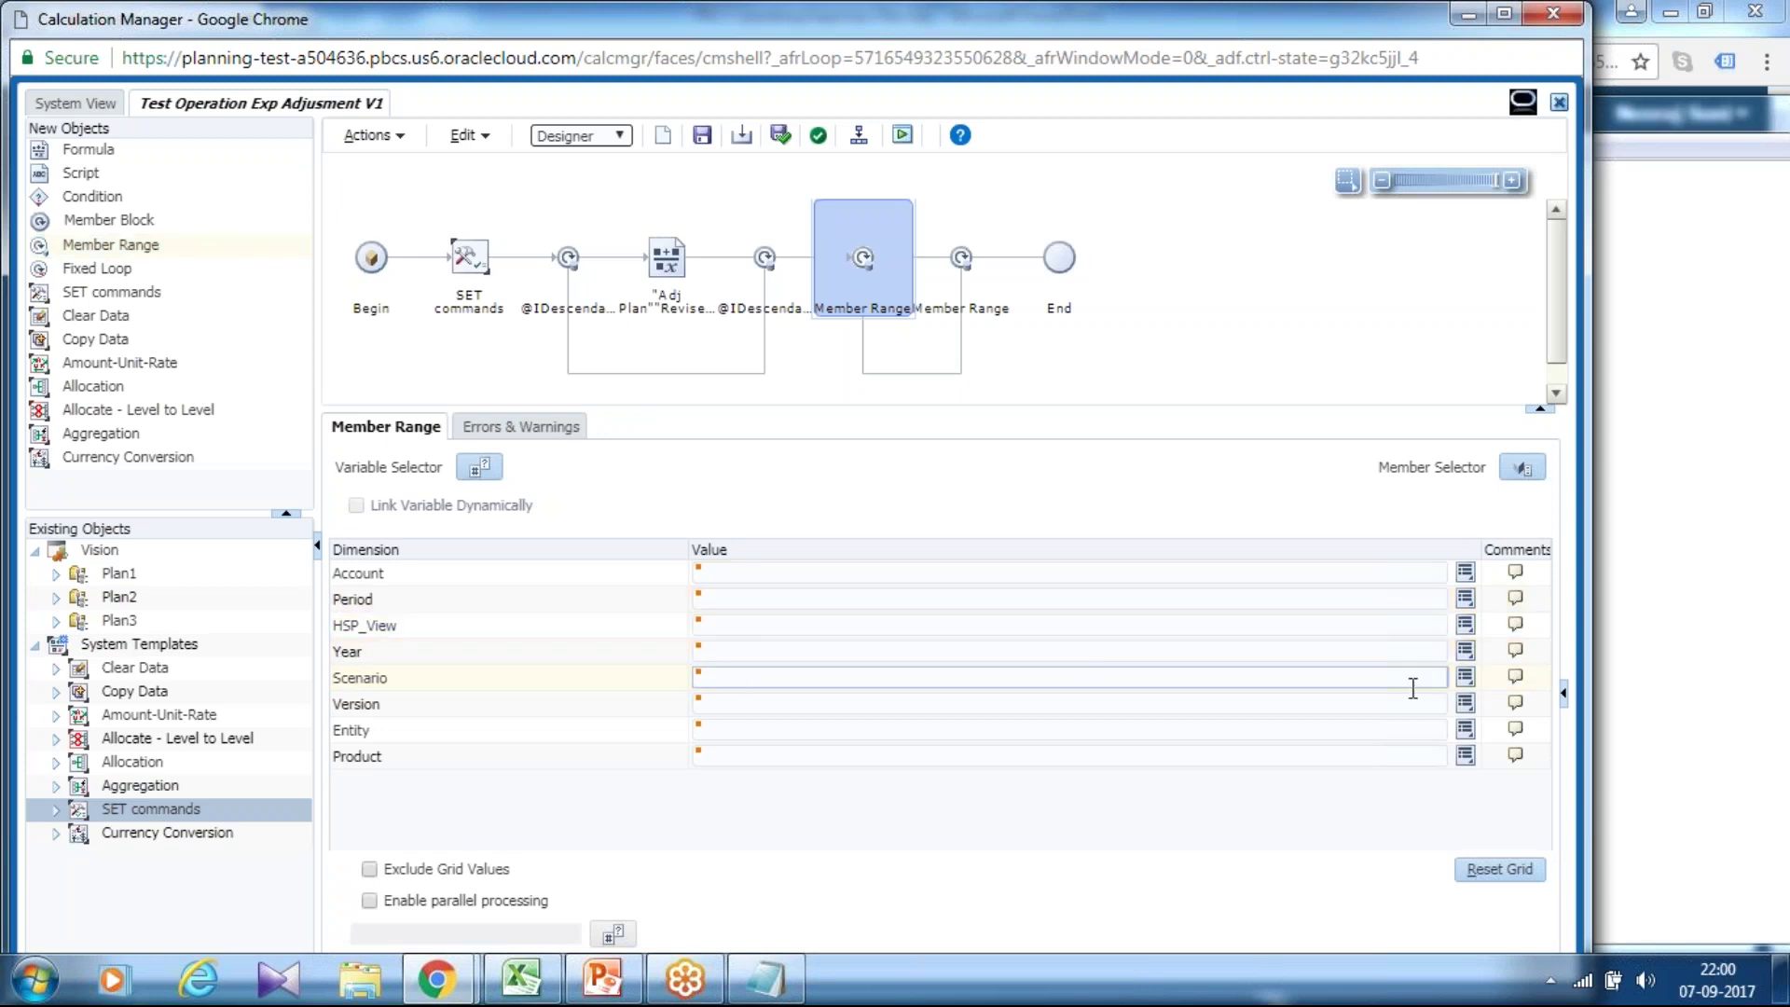
{"action": "left_click", "coordinate": [1465, 676]}
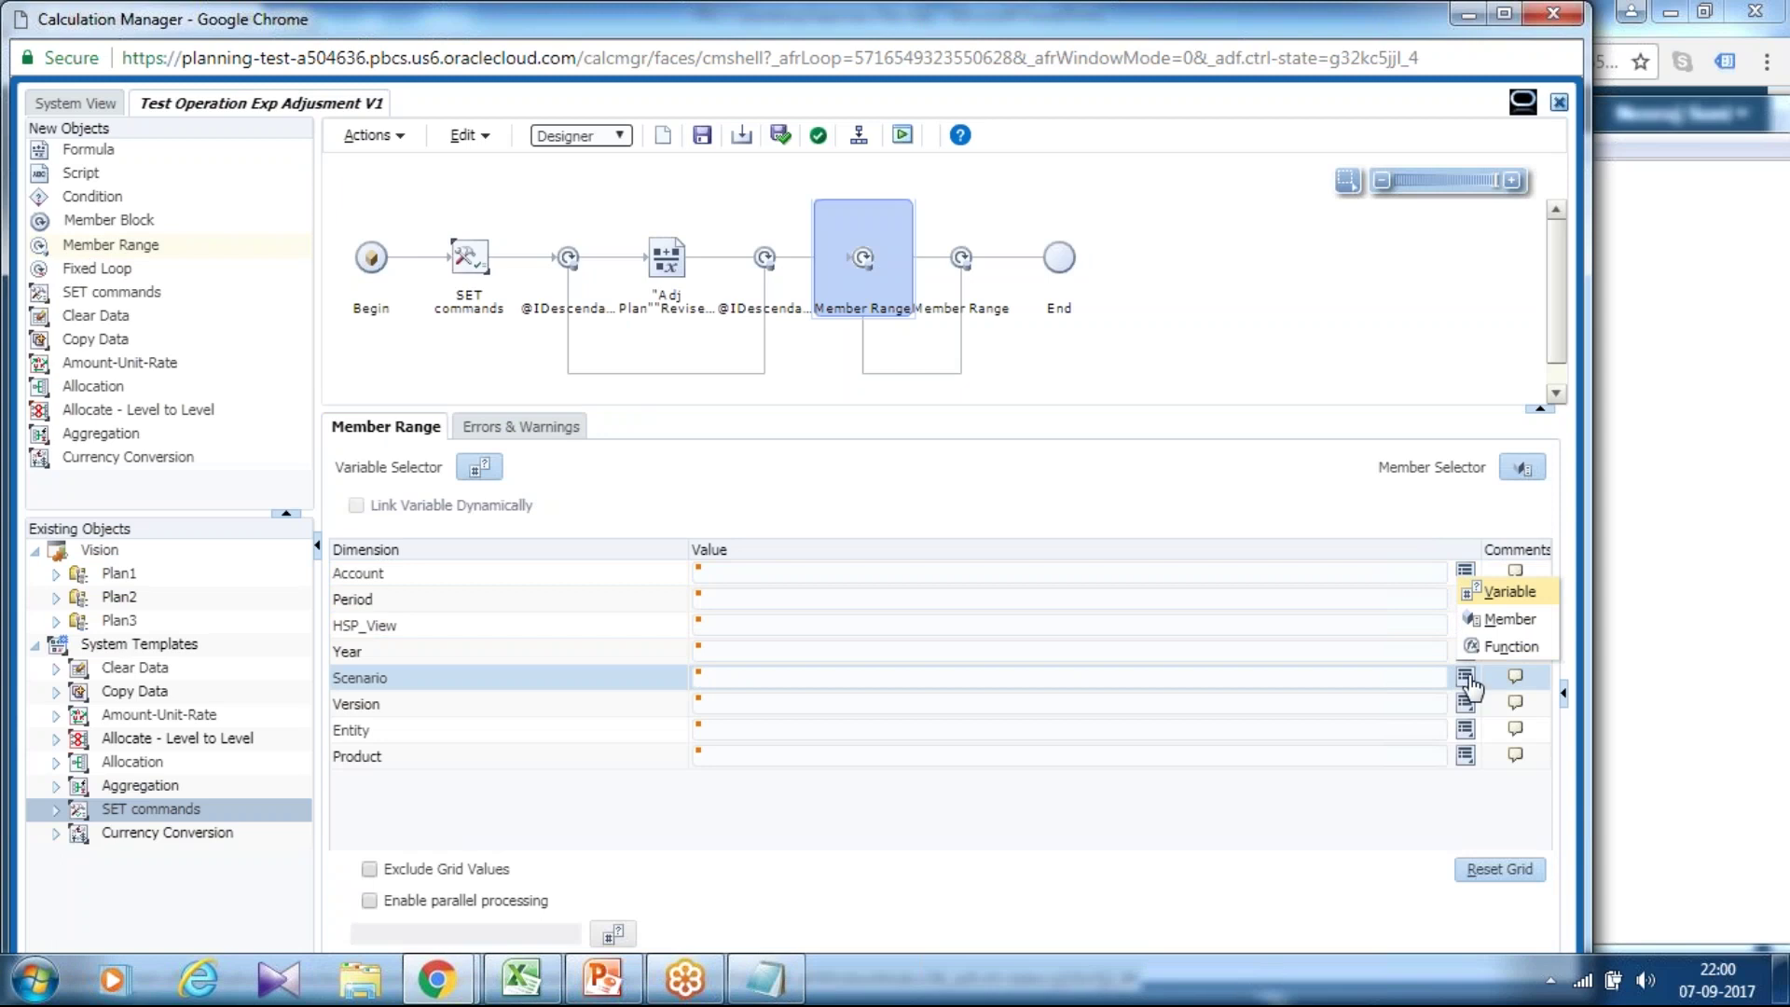
{"action": "left_click", "coordinate": [1503, 620]}
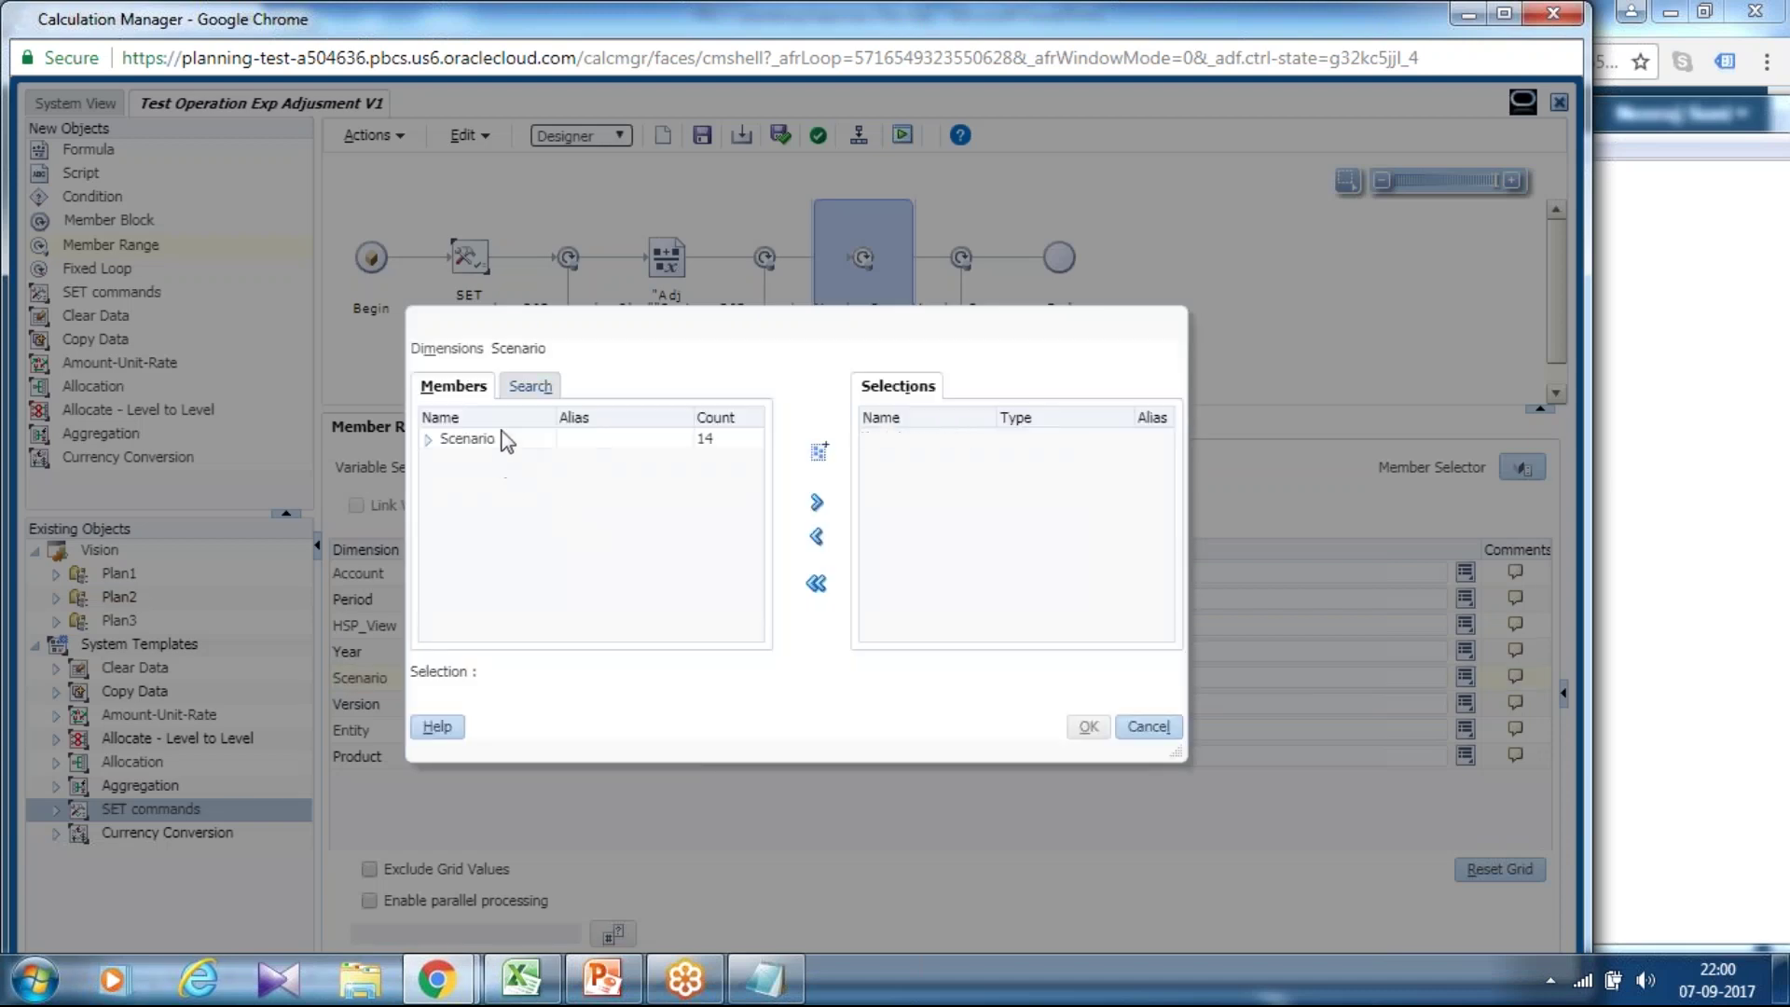
{"action": "left_click", "coordinate": [427, 438]}
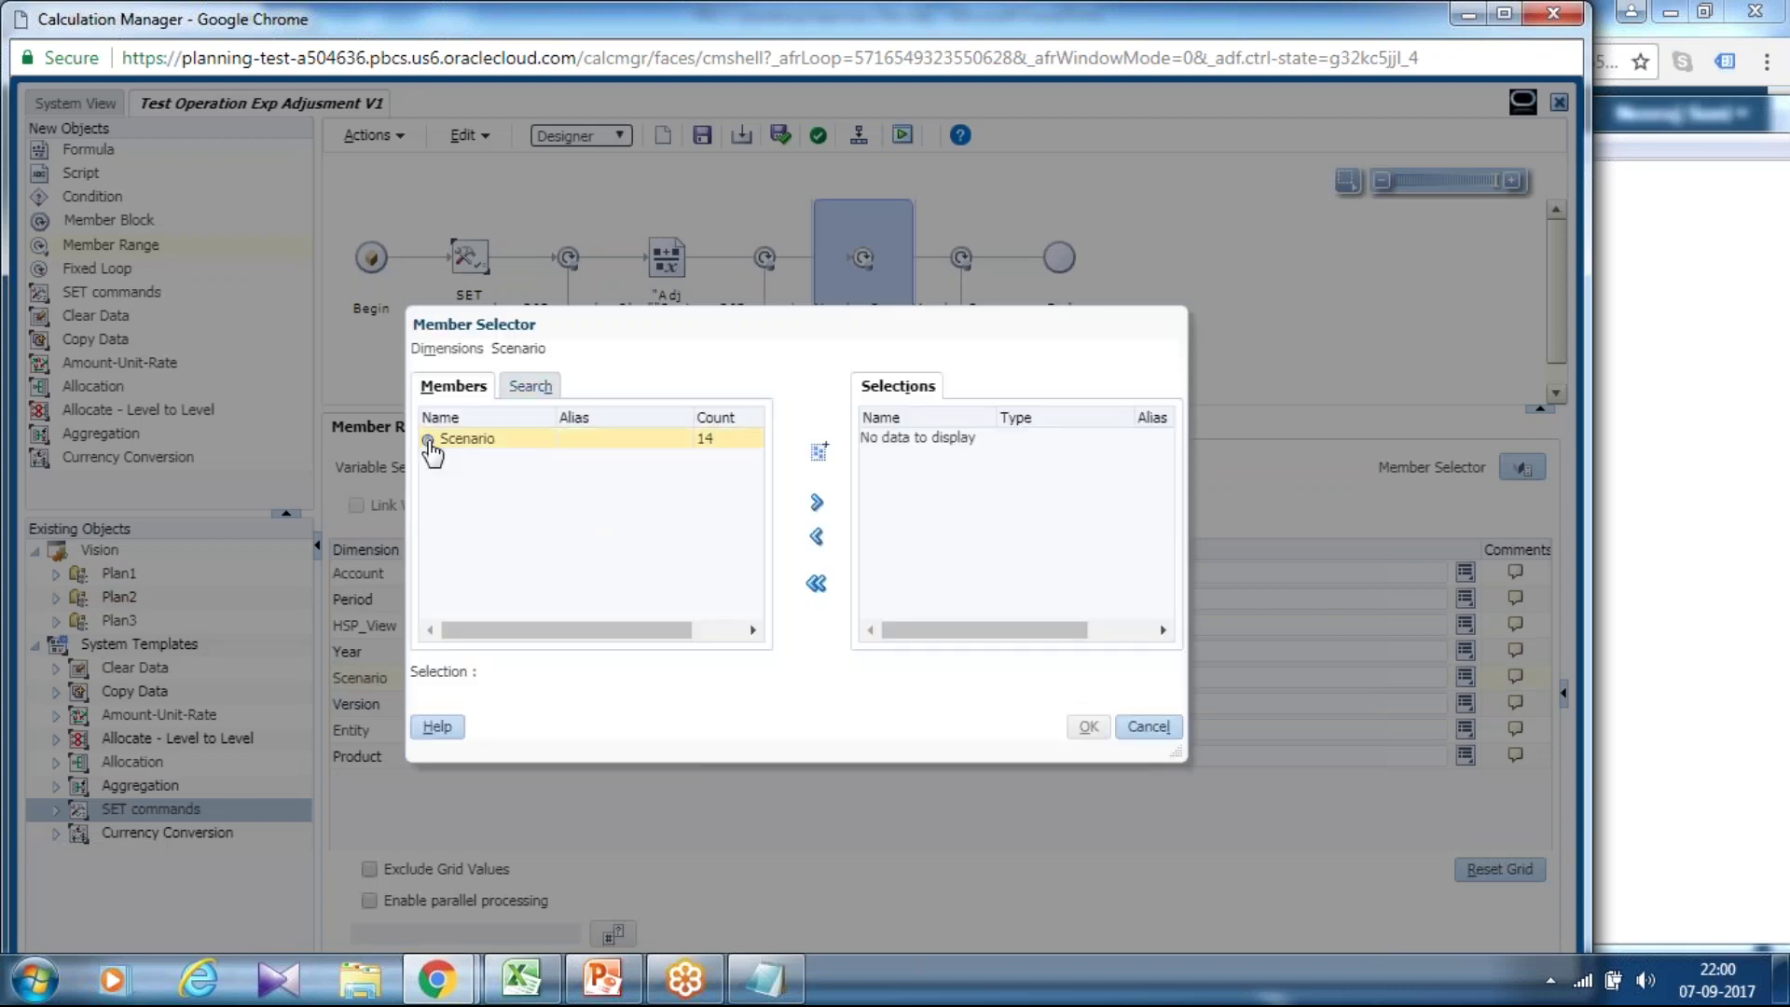
{"action": "left_click", "coordinate": [428, 439]}
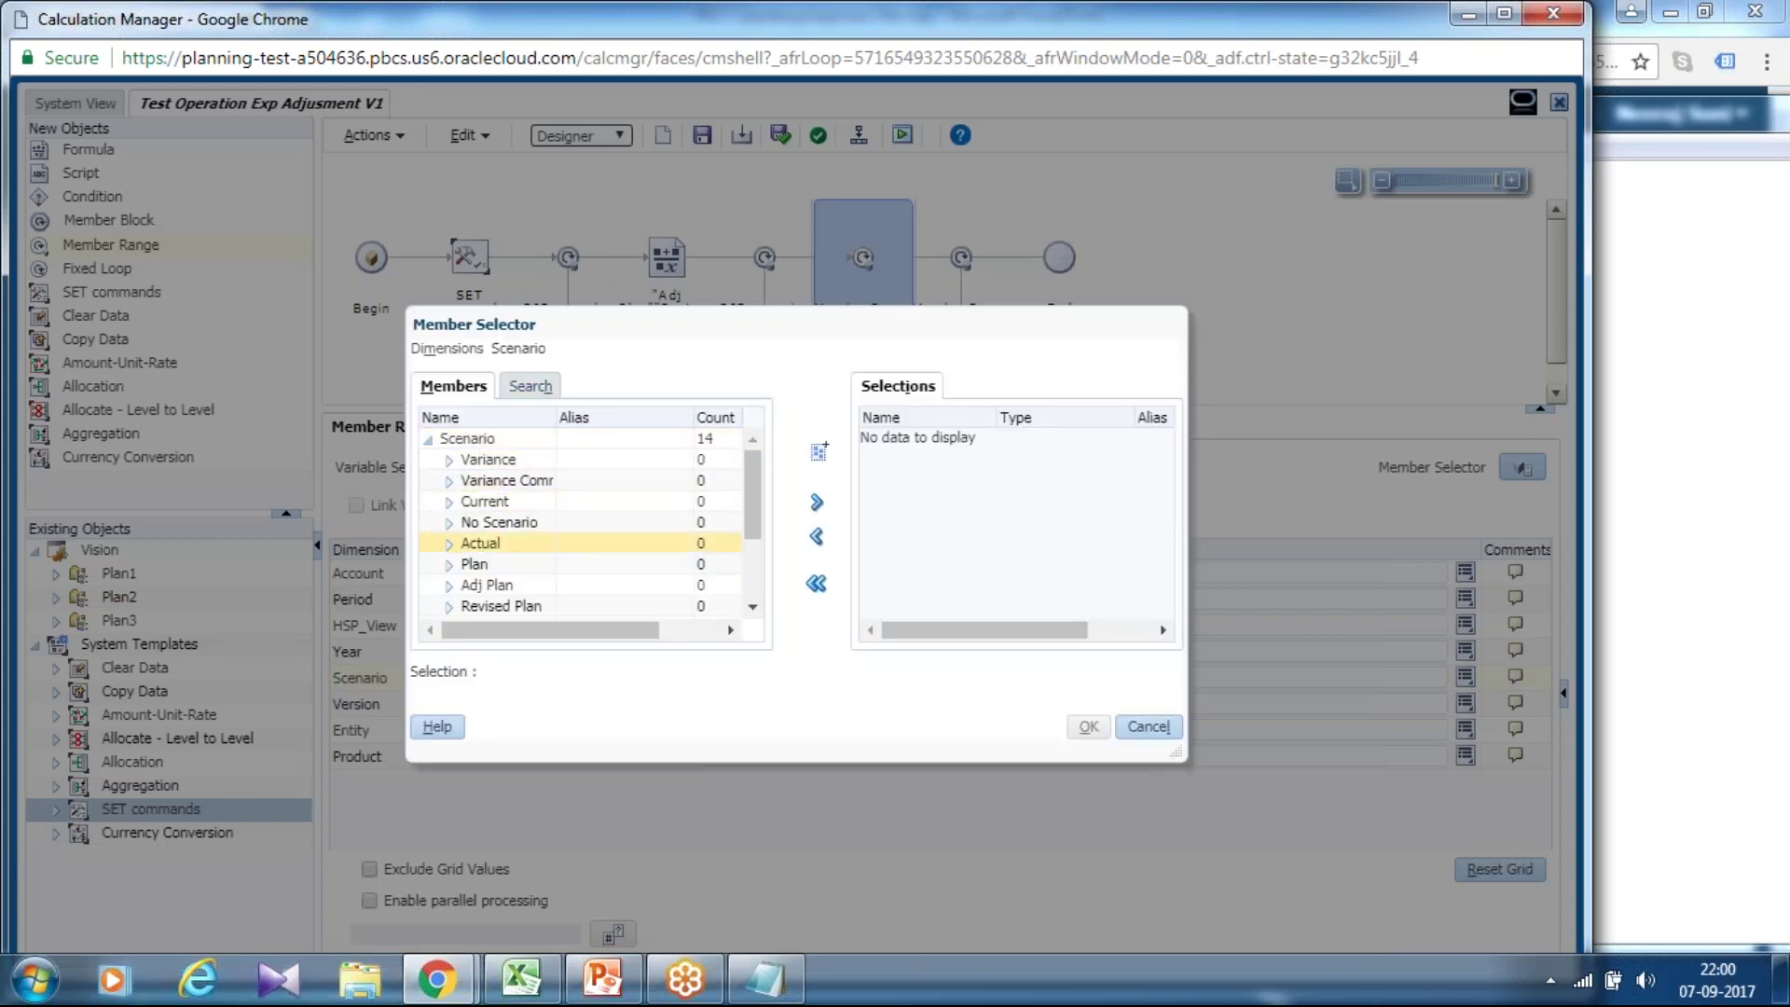
{"action": "left_click", "coordinate": [513, 585]}
{"action": "left_click", "coordinate": [816, 502]}
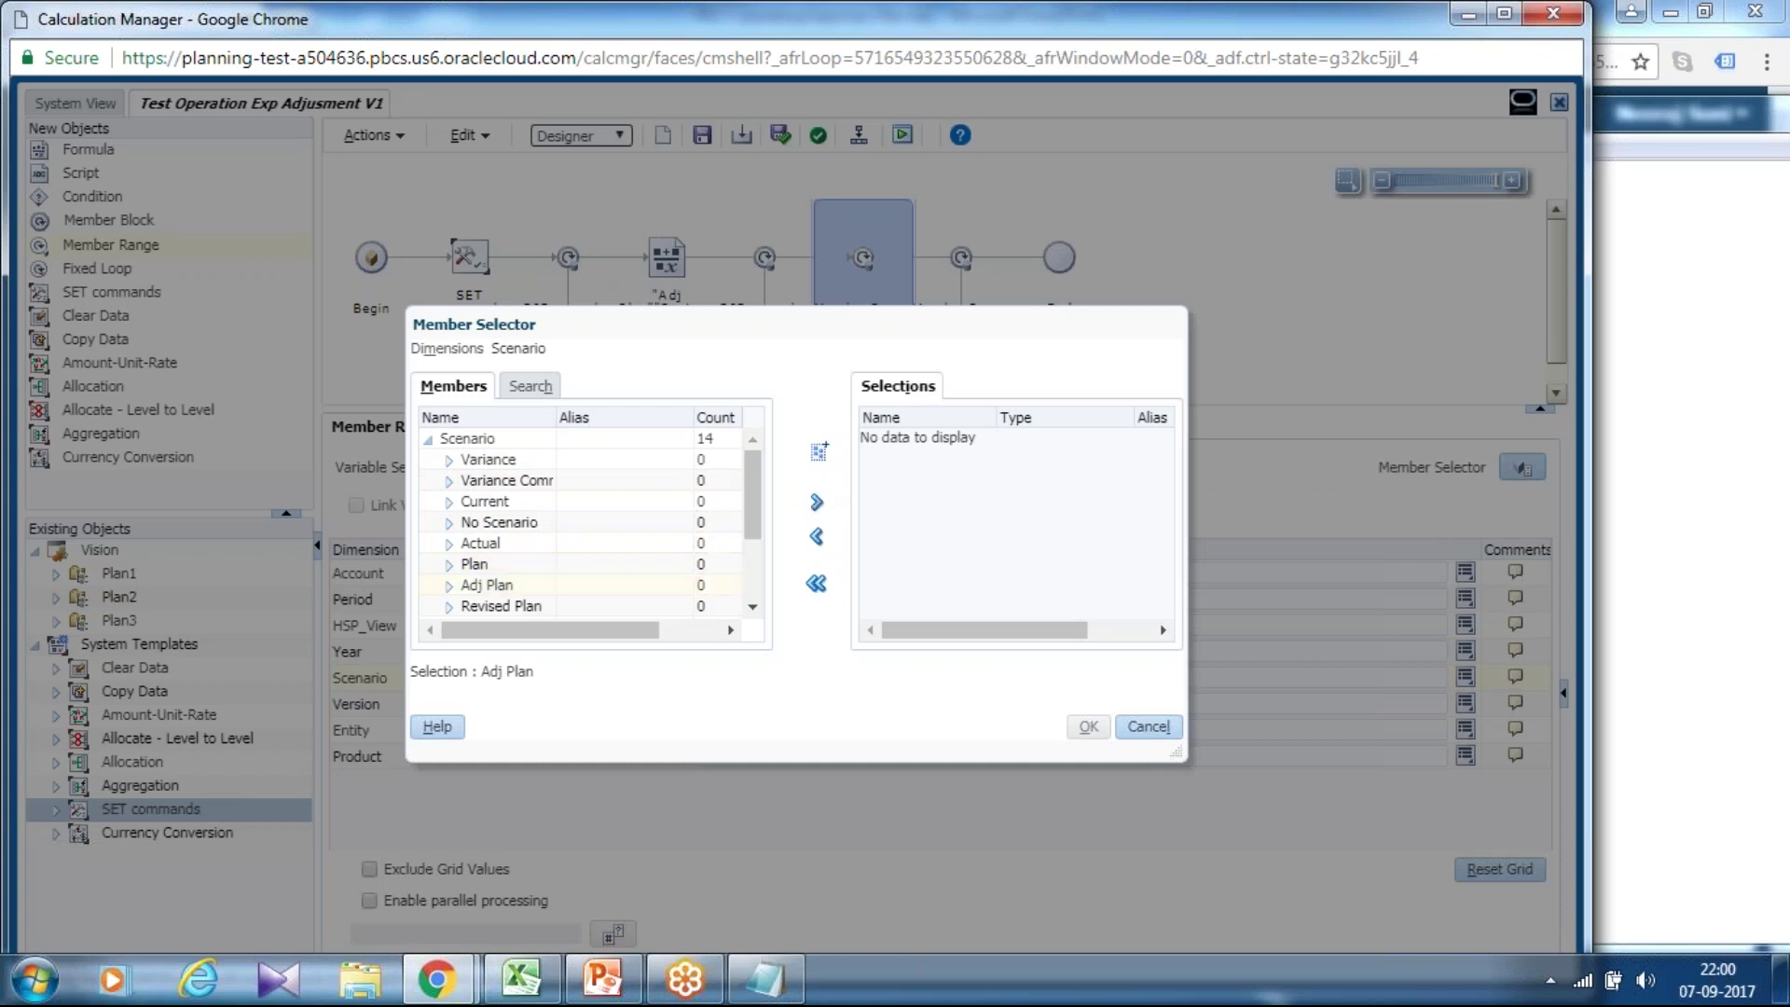
{"action": "left_click", "coordinate": [501, 606]}
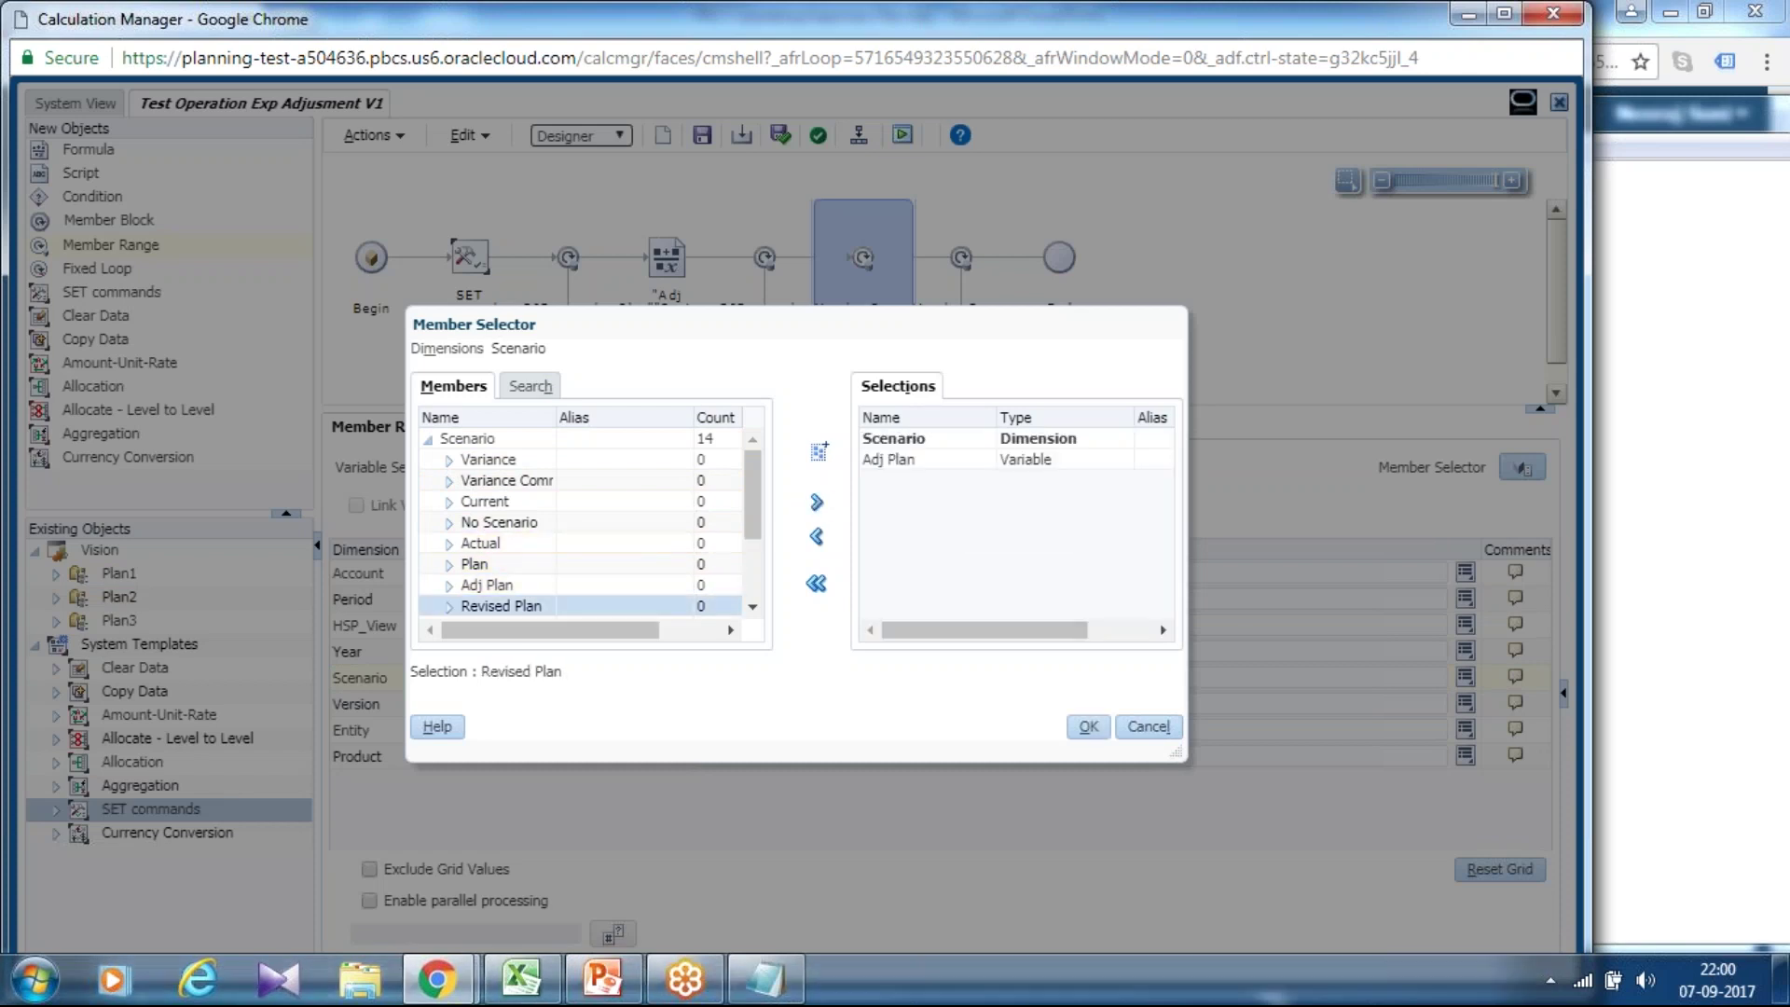
{"action": "left_click", "coordinate": [817, 503]}
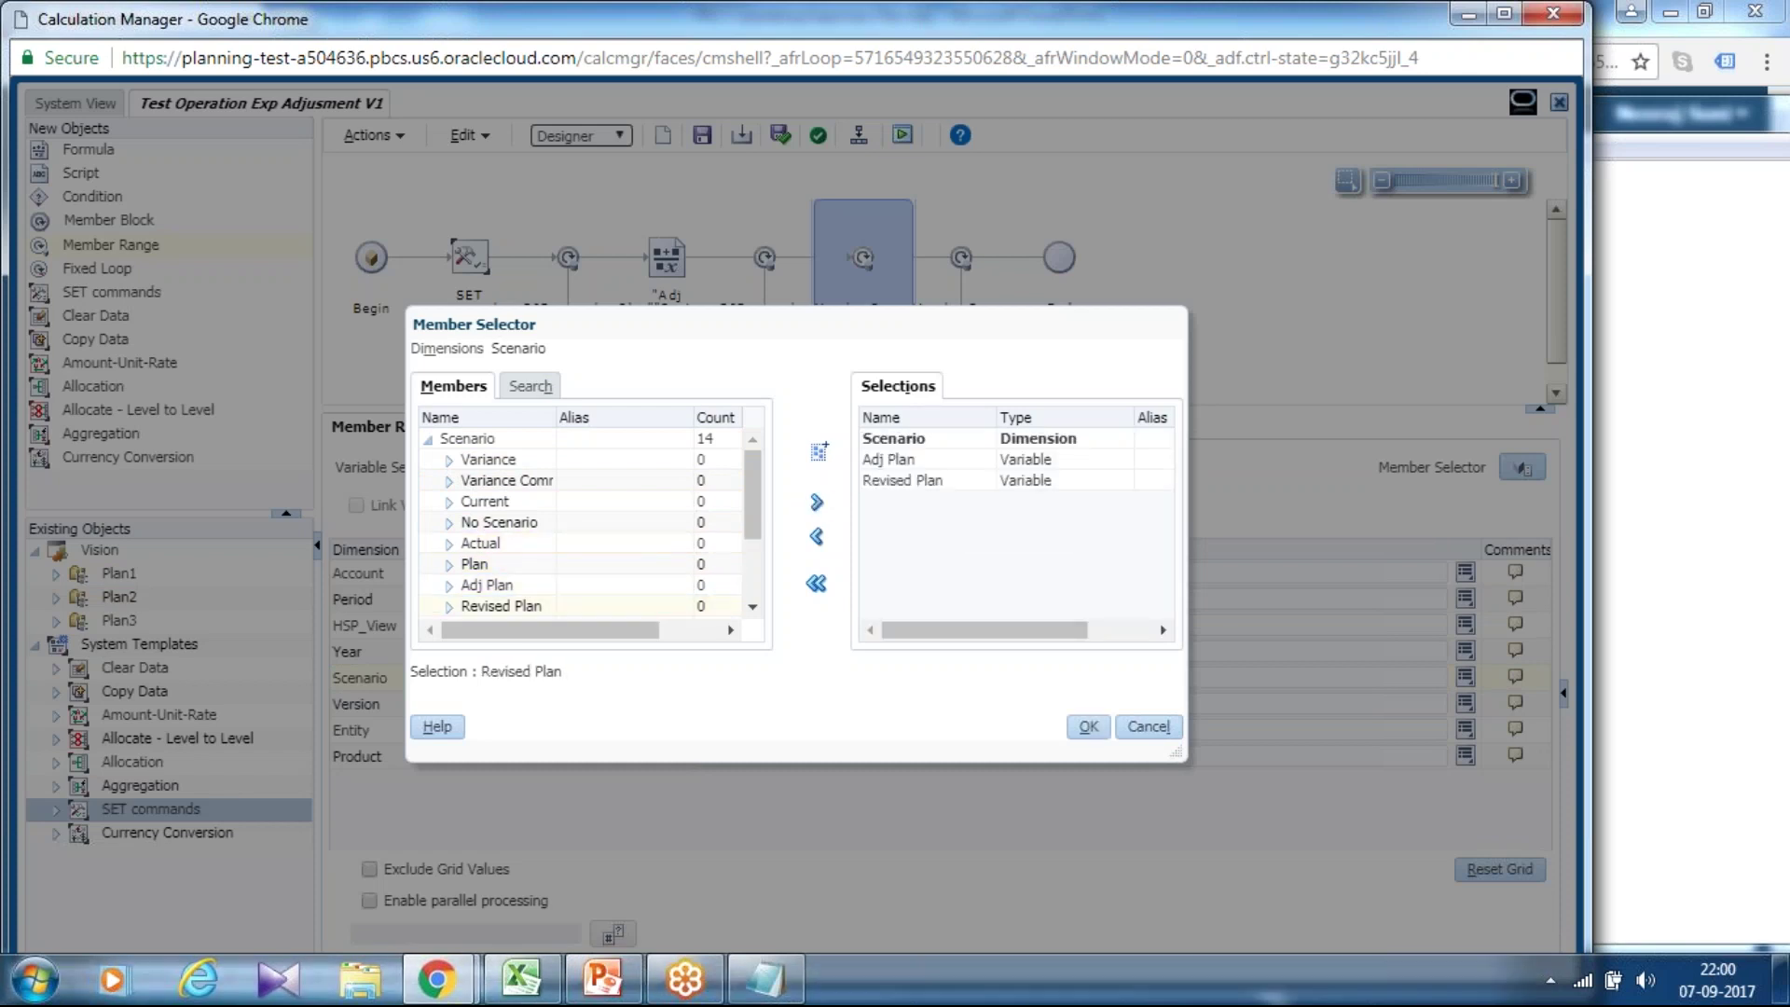
{"action": "left_click", "coordinate": [1088, 728]}
Set the range's Version to &CurVersion and save the rule.
{"action": "left_click", "coordinate": [699, 705]}
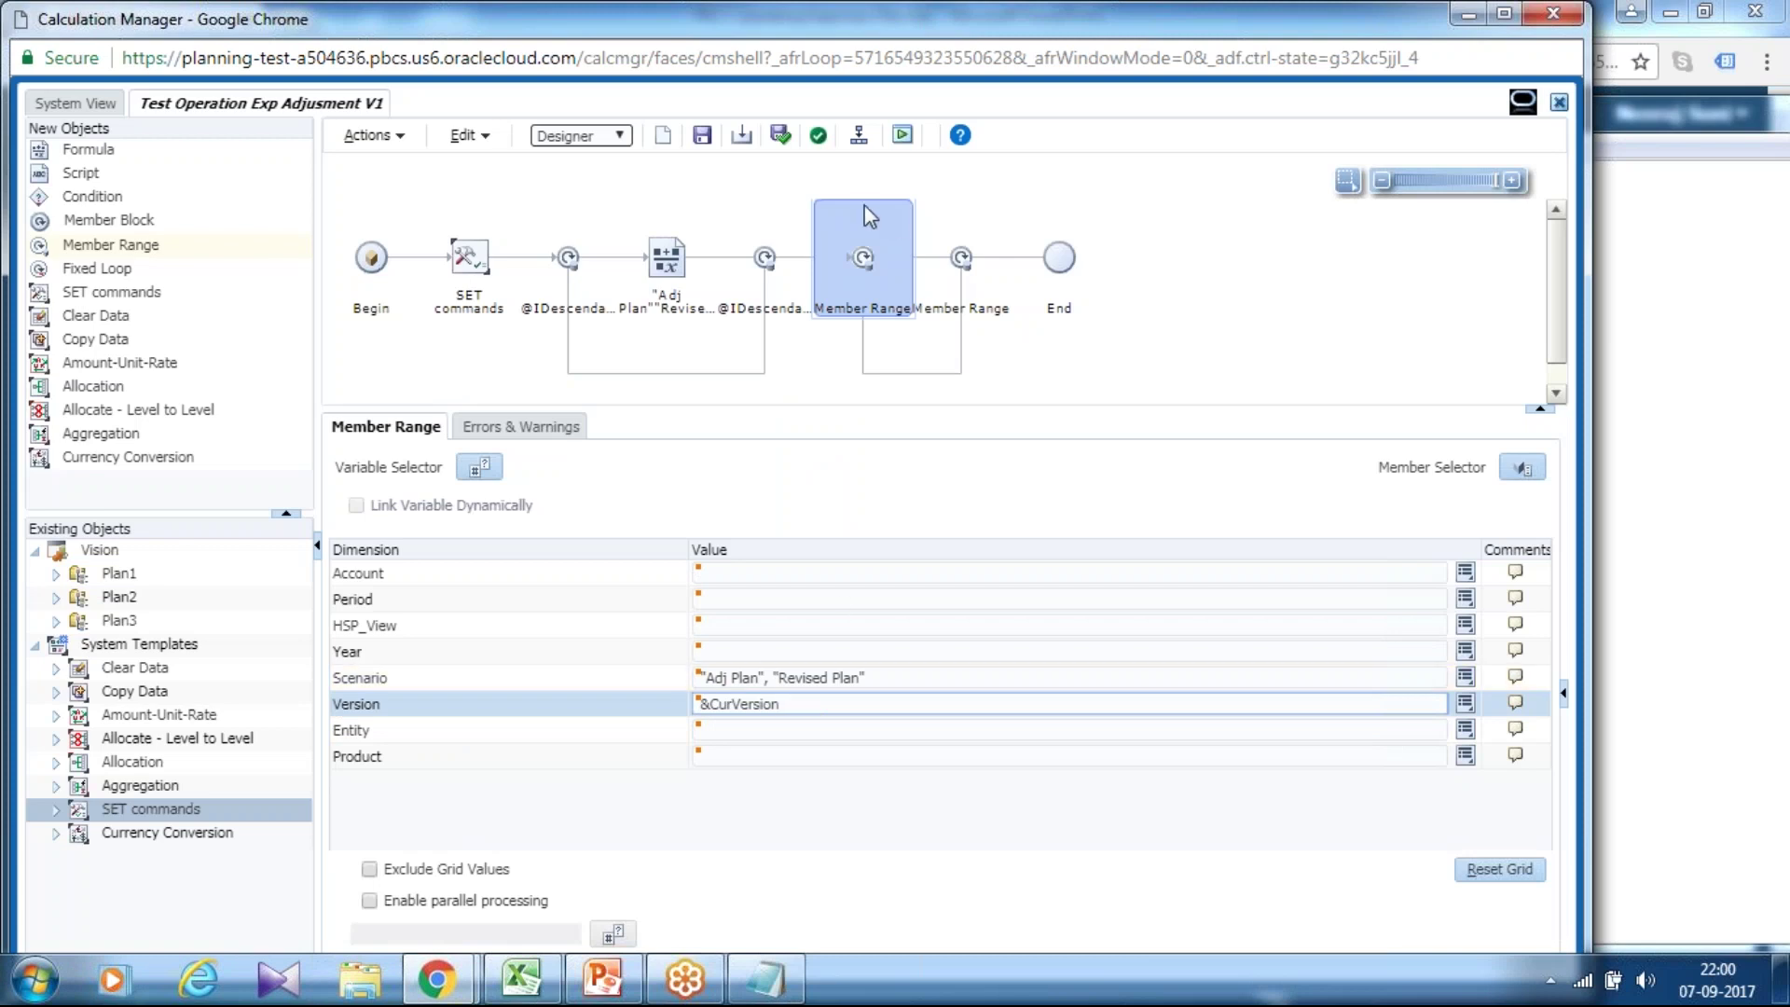
{"action": "left_click", "coordinate": [702, 135]}
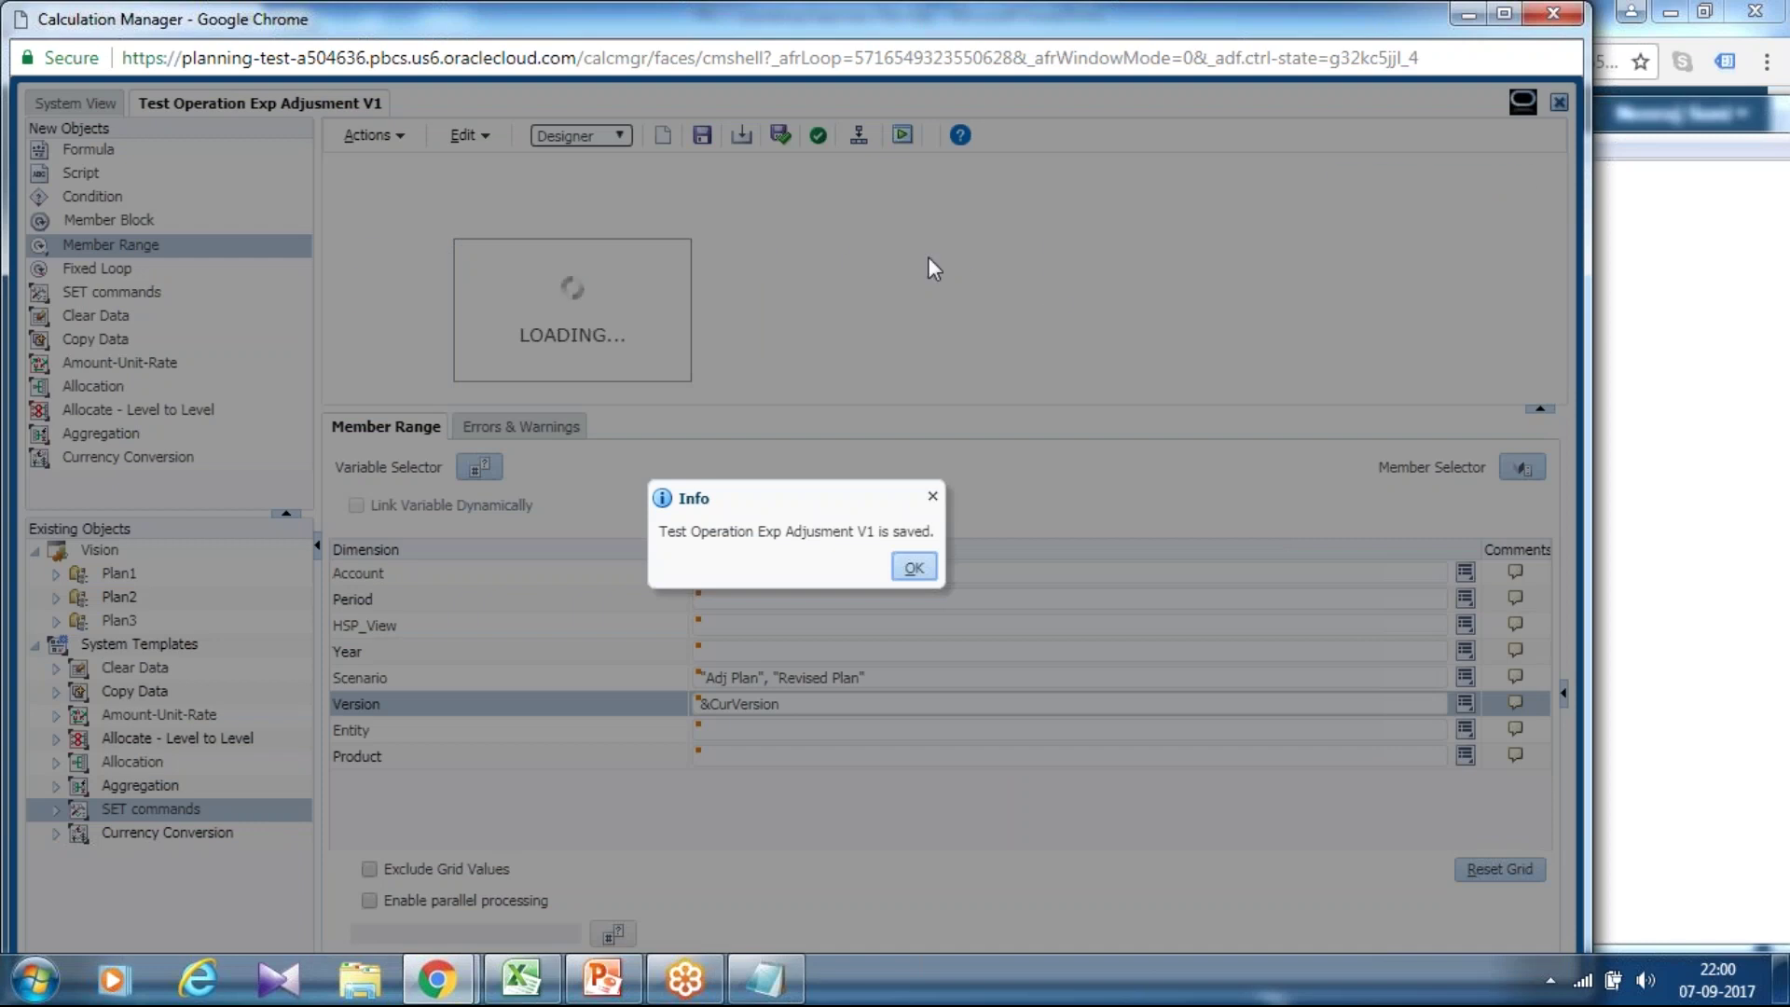
{"action": "left_click", "coordinate": [914, 567]}
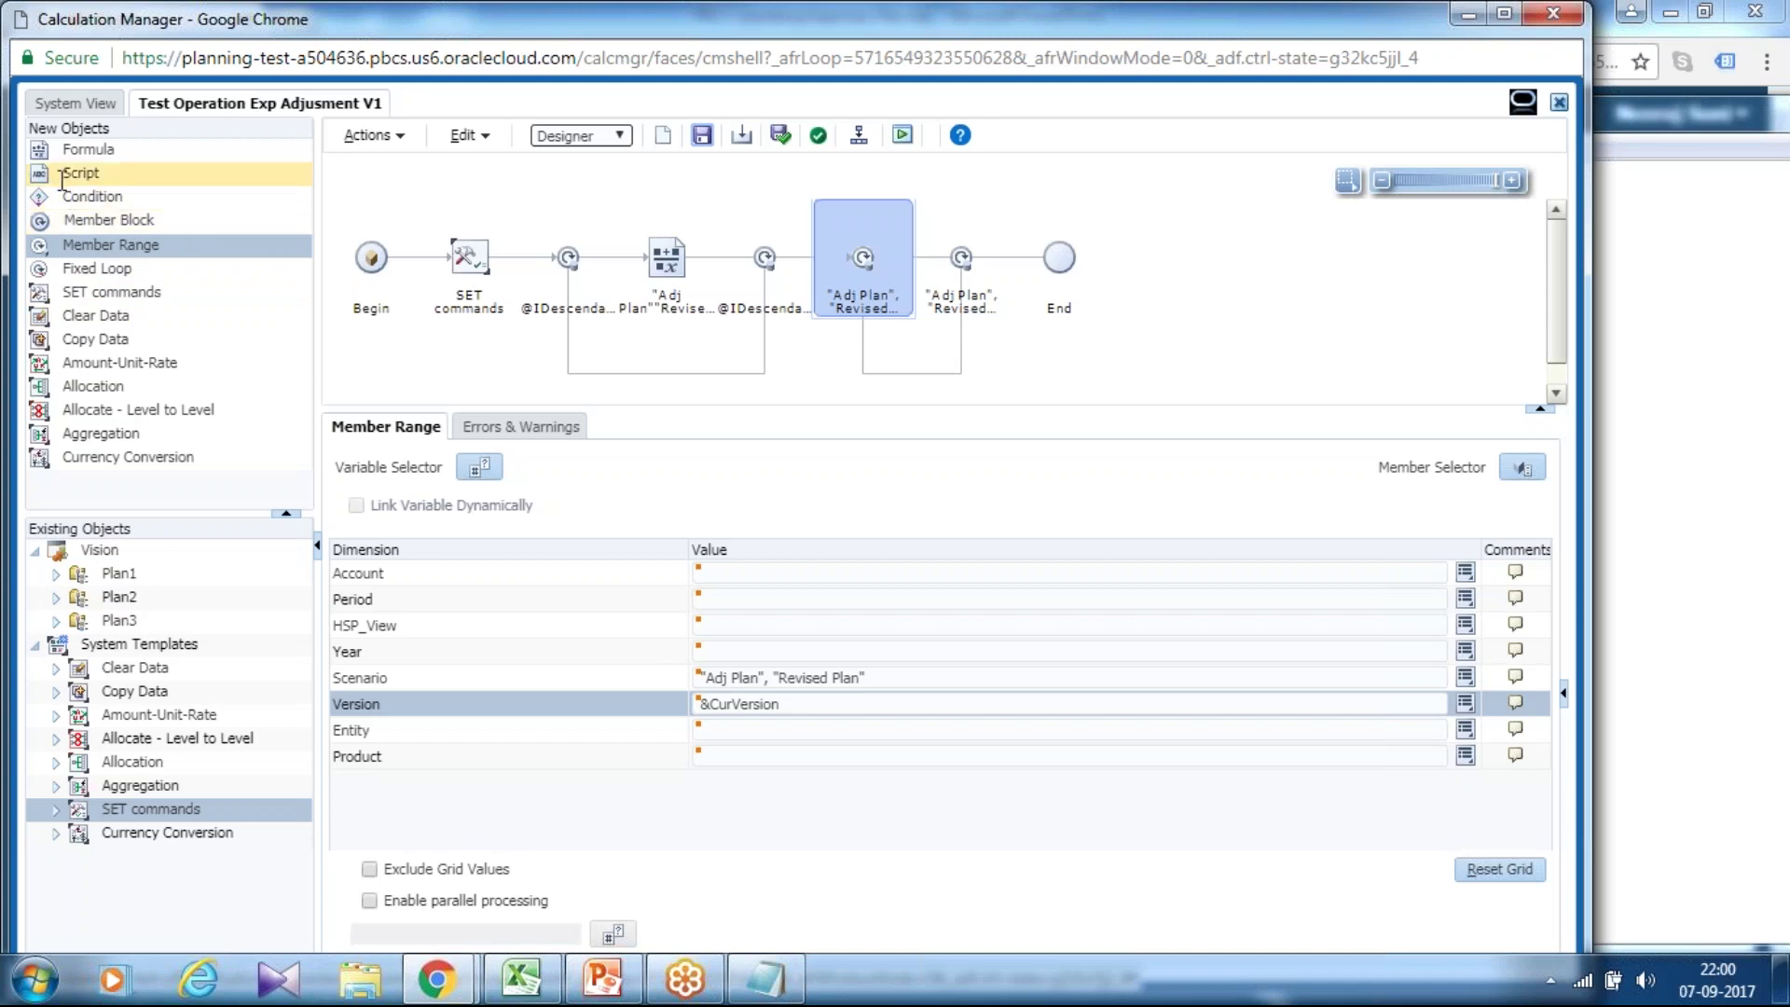
Place a new Formula step inside the second member range loop.
{"action": "left_click_drag", "start_coordinate": [89, 150], "coordinate": [931, 250]}
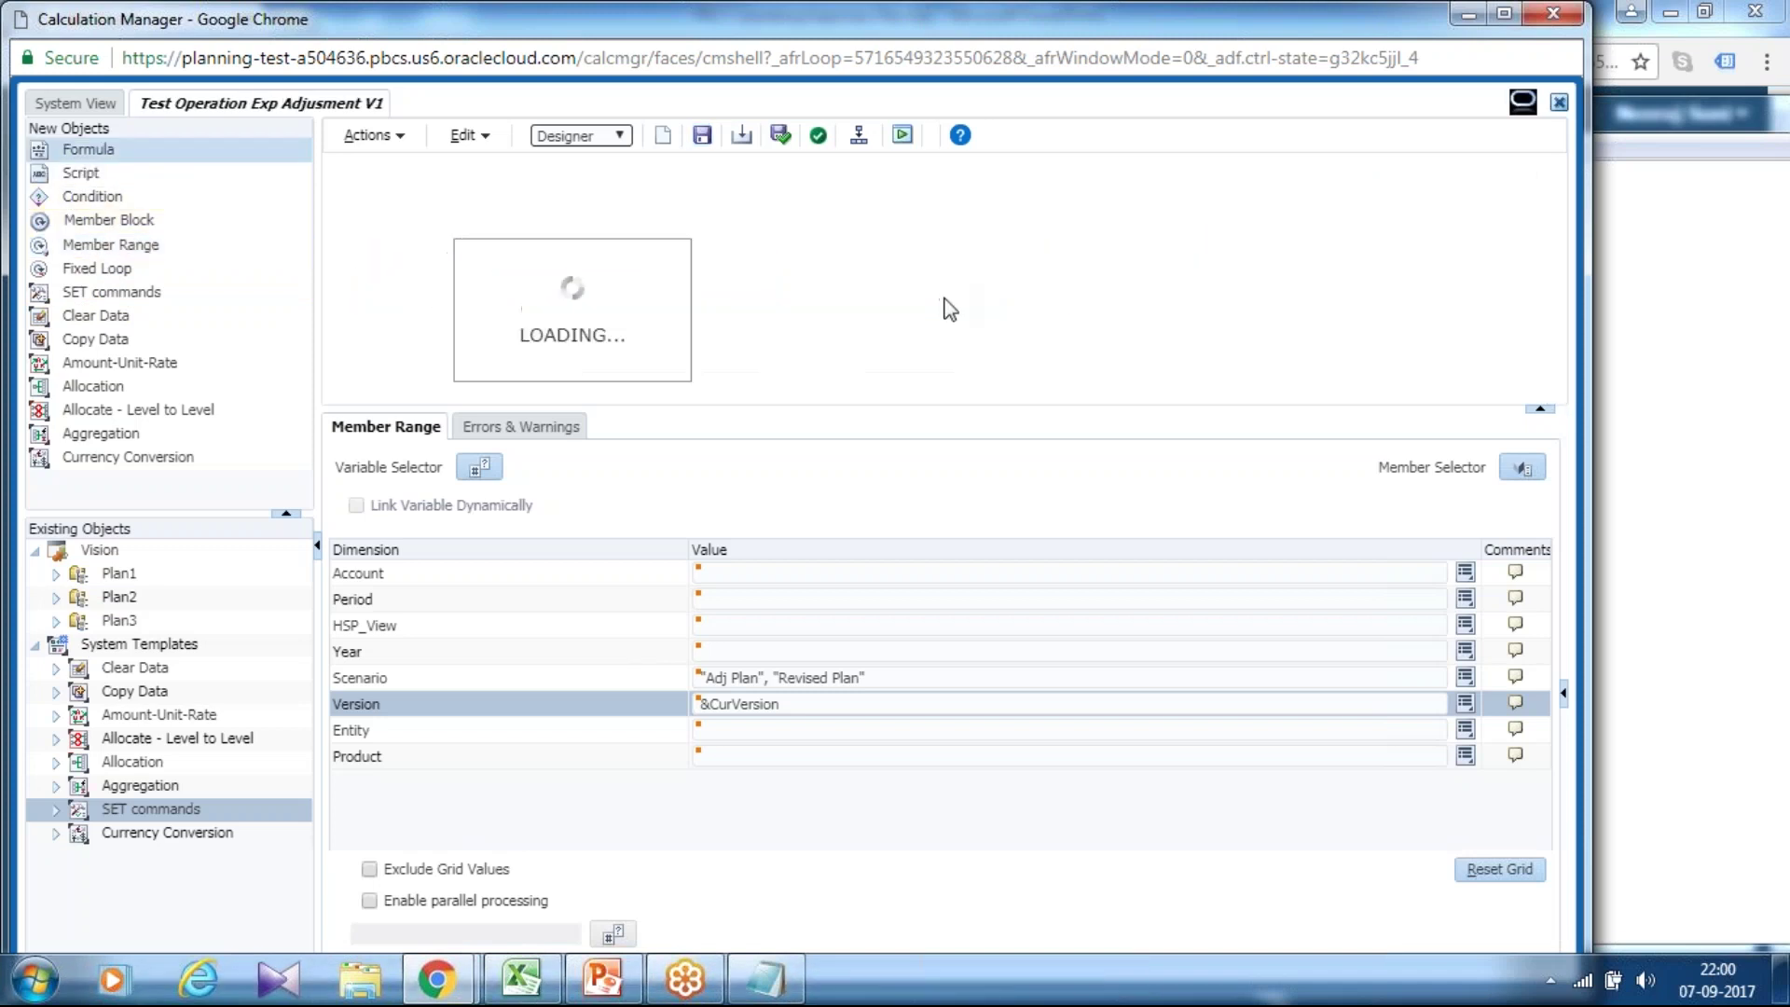
{"action": "left_click", "coordinate": [937, 310]}
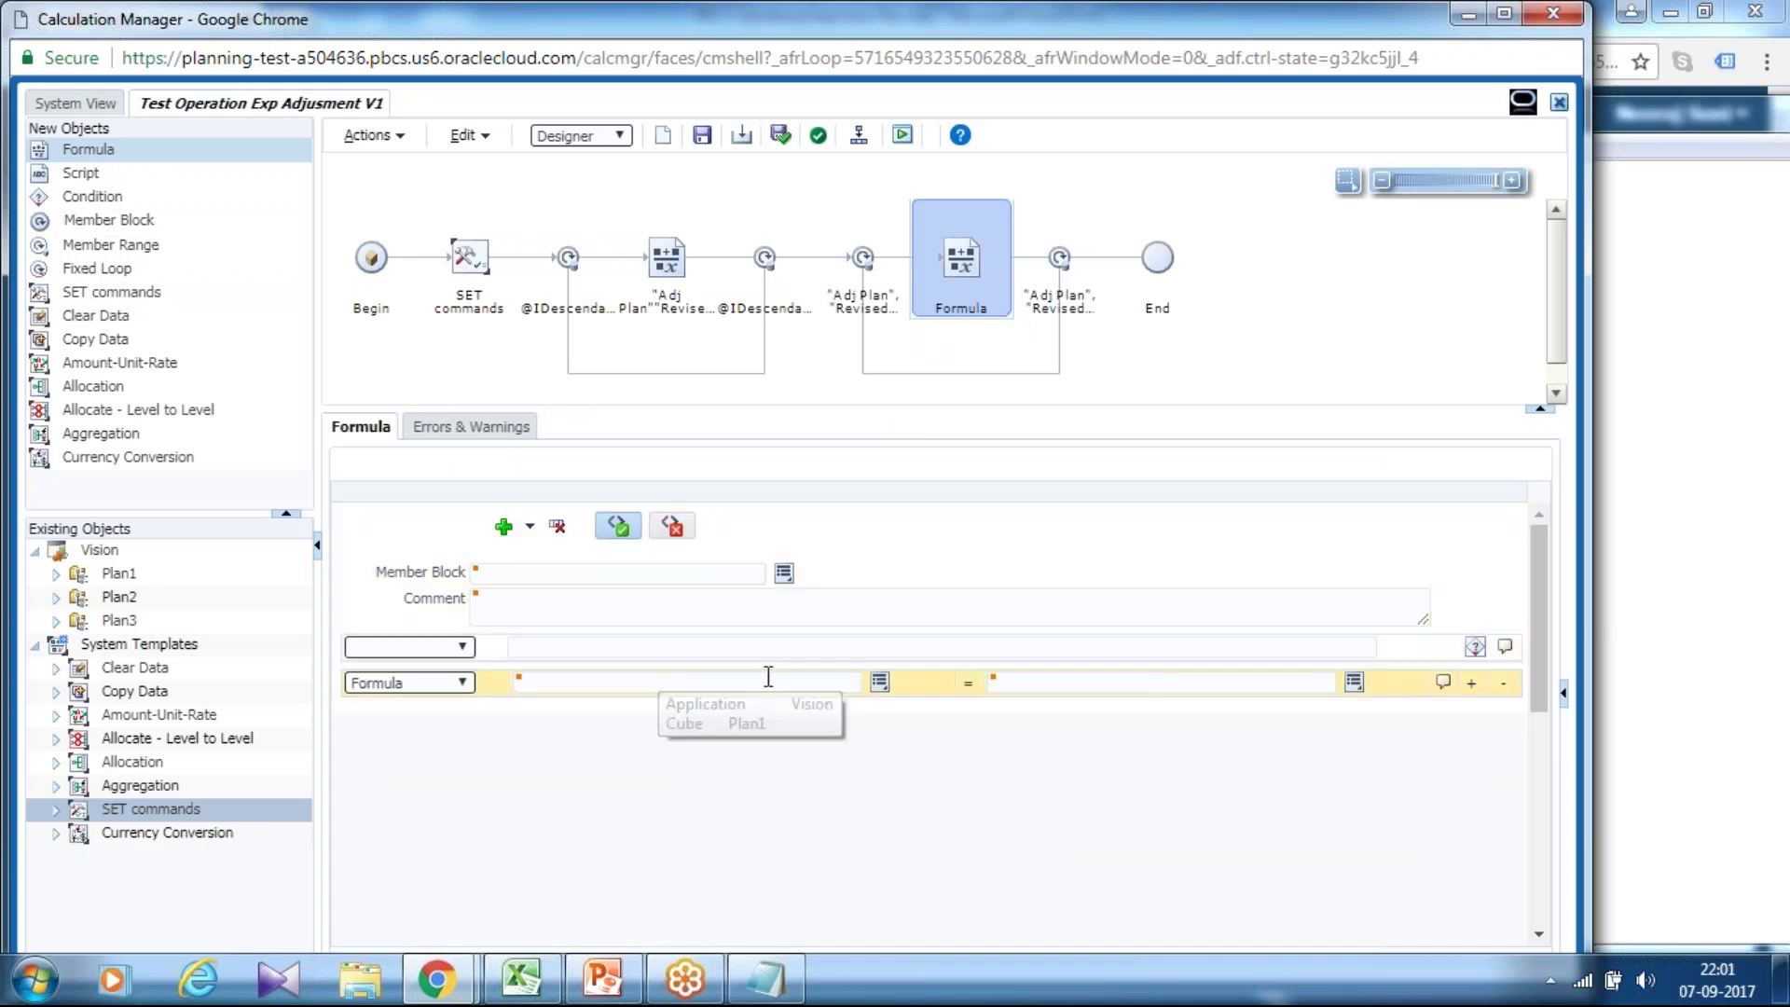
{"action": "left_click", "coordinate": [879, 683]}
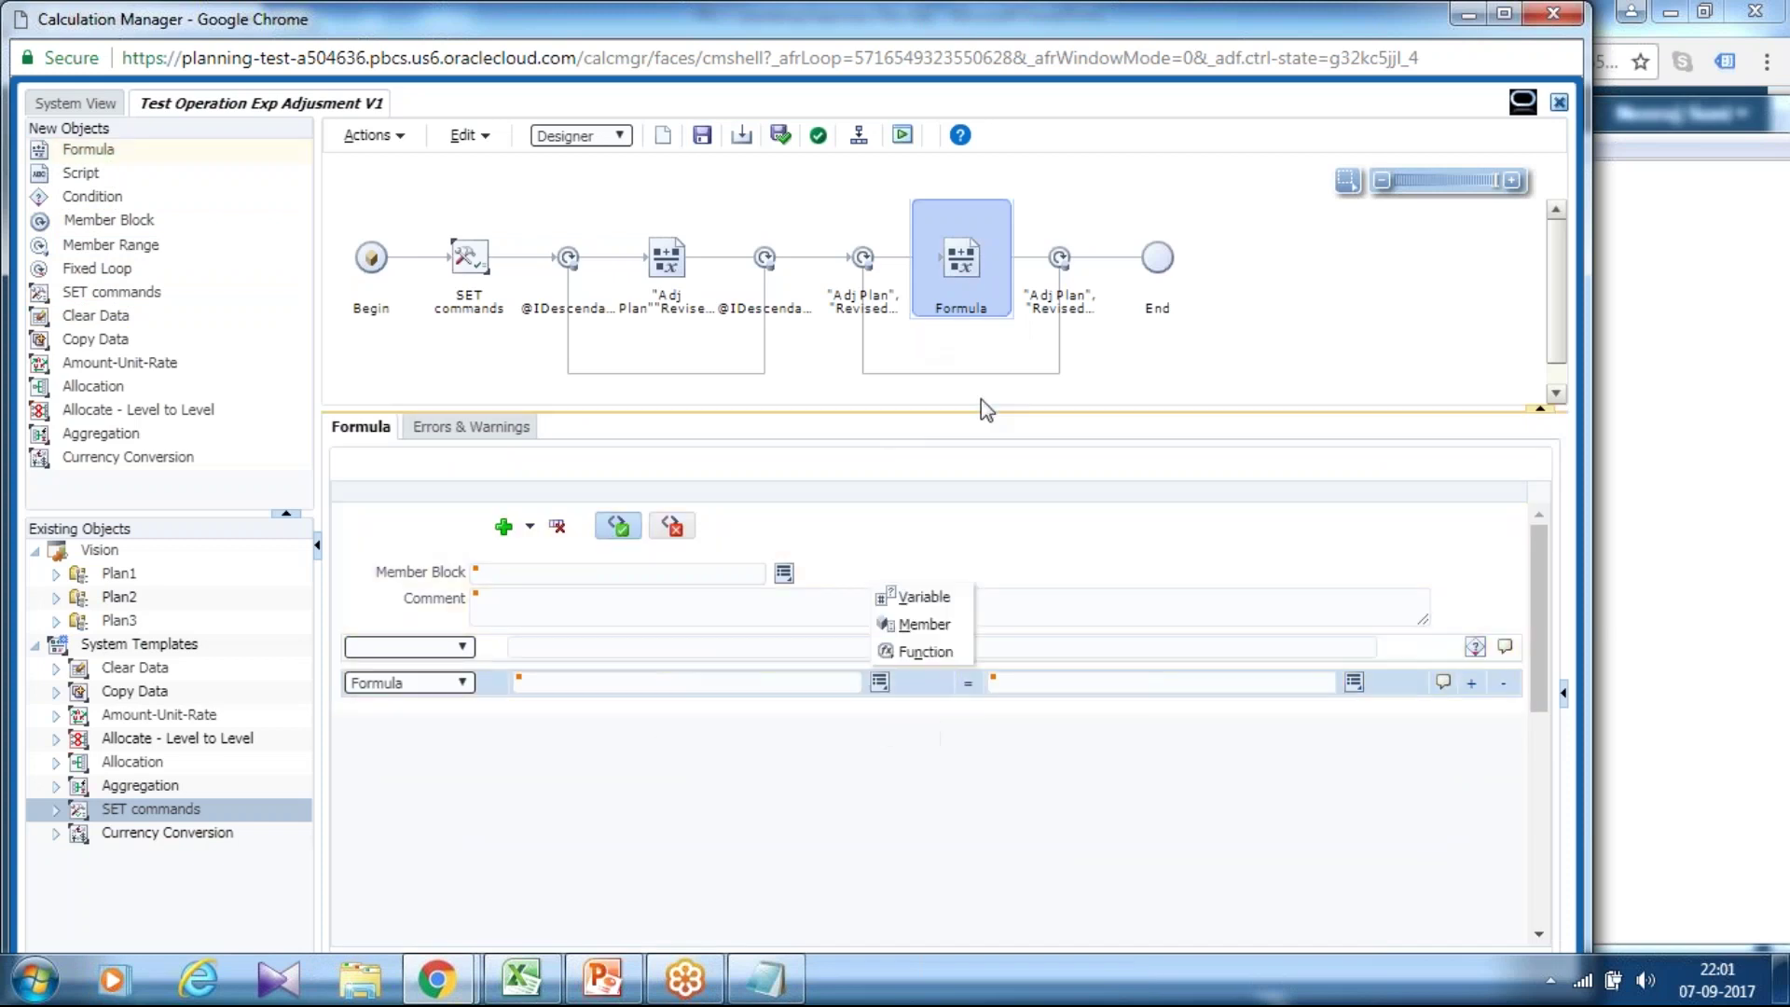
{"action": "left_click", "coordinate": [918, 624]}
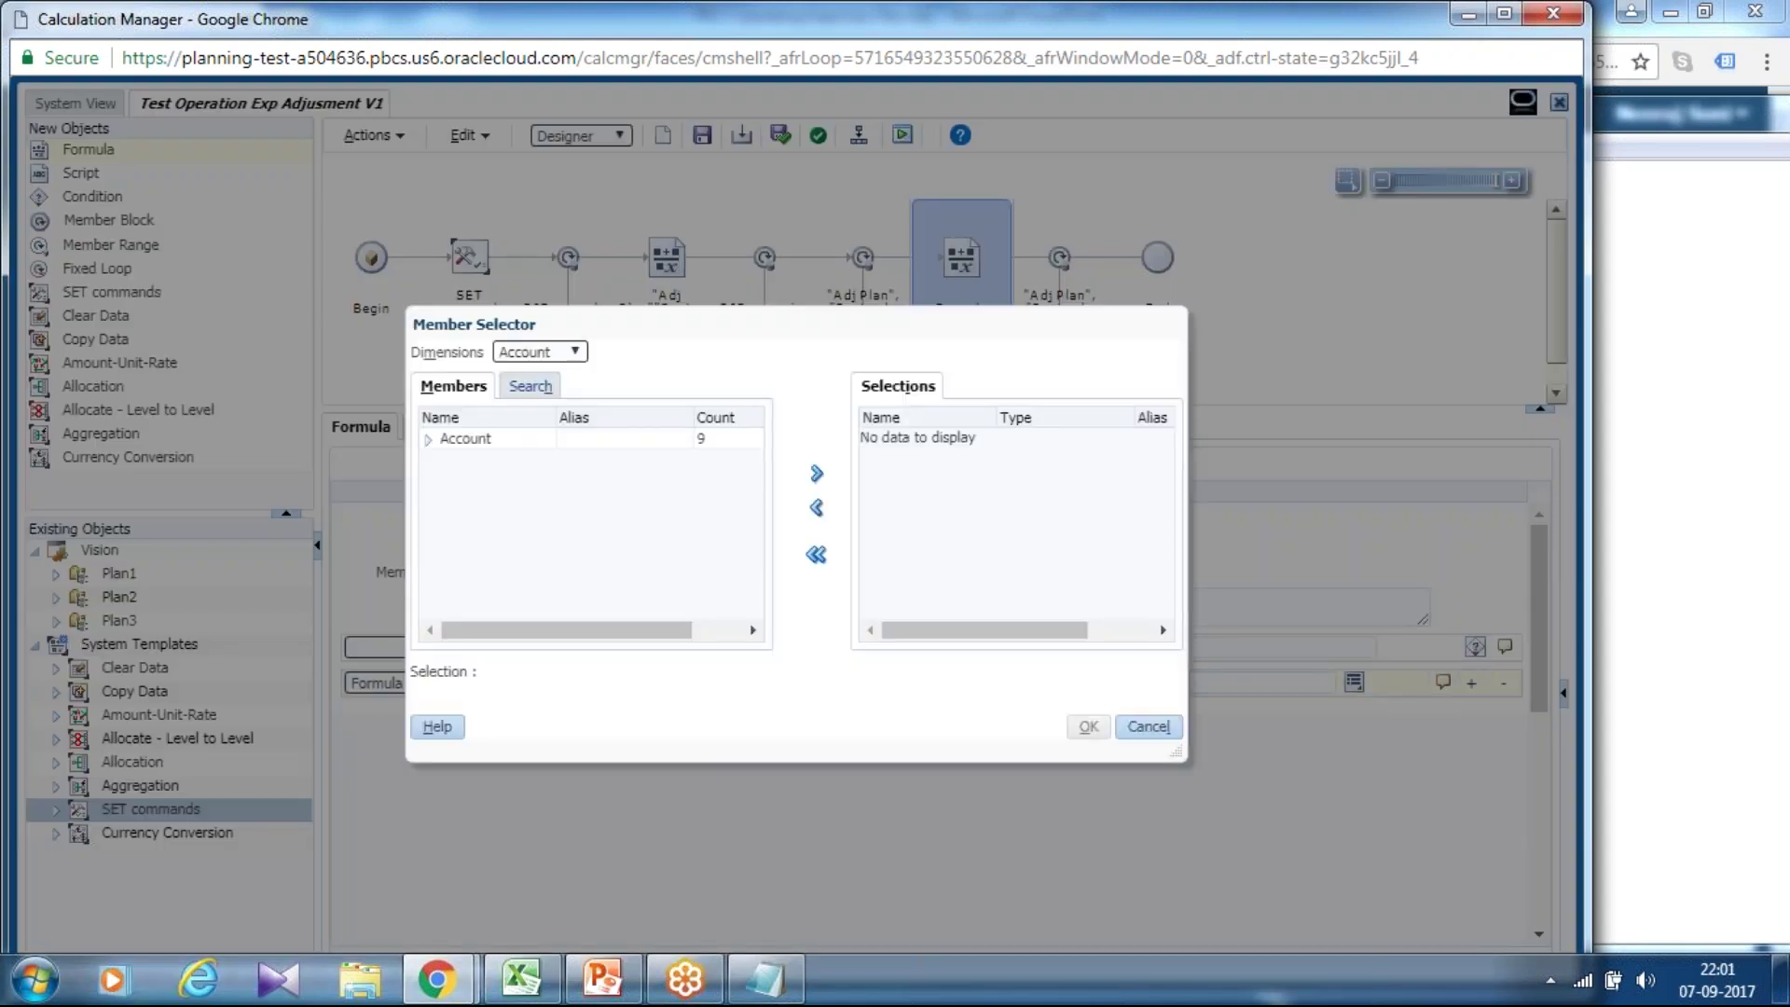
{"action": "left_click", "coordinate": [532, 385]}
{"action": "left_click", "coordinate": [594, 420]}
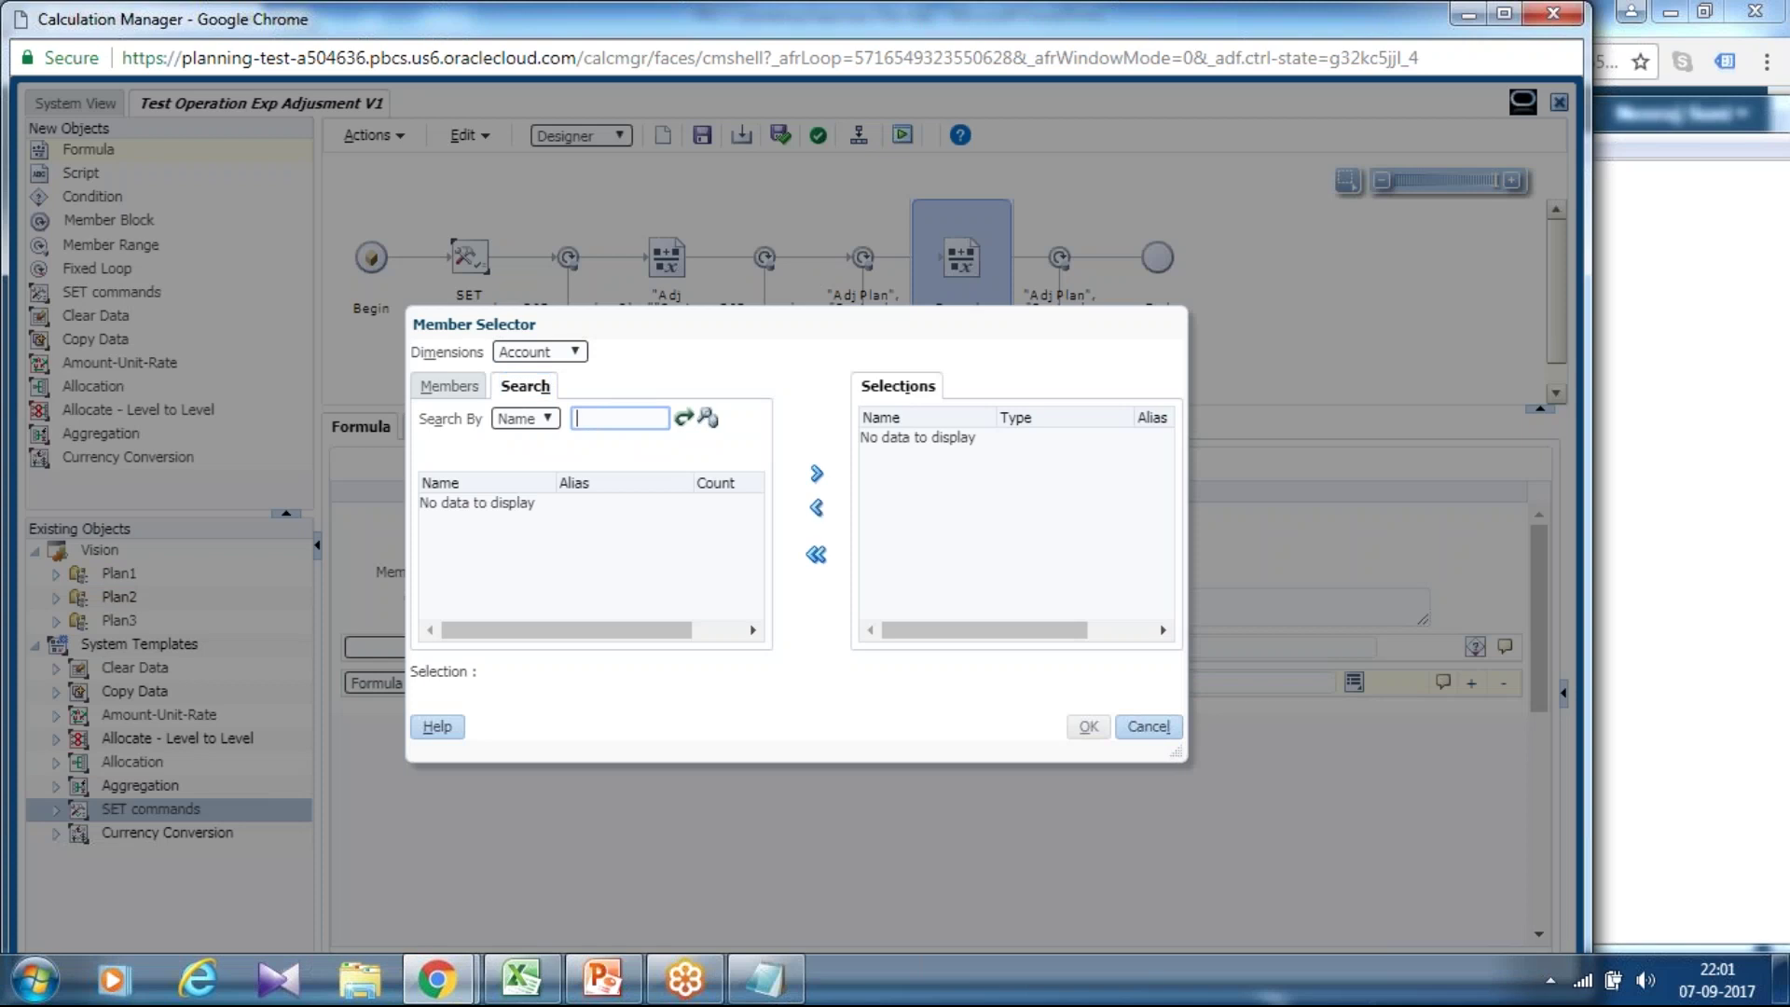
{"action": "type", "text": "OpeX"}
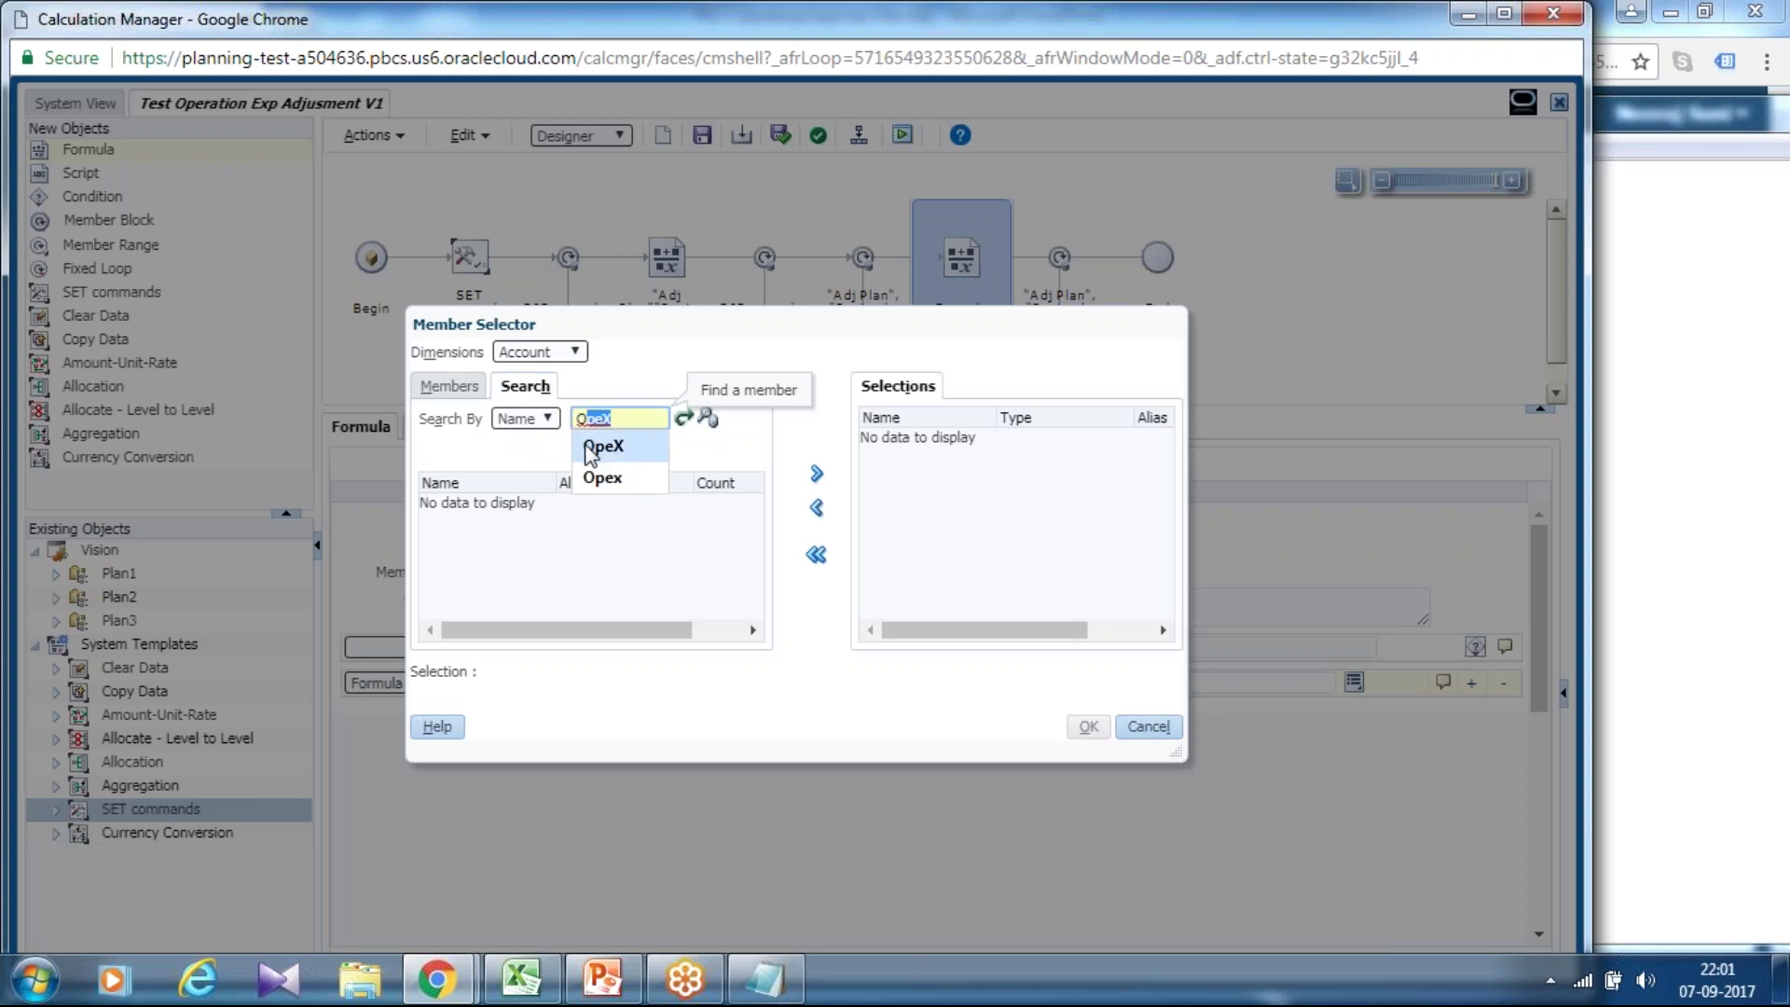
{"action": "left_click", "coordinate": [597, 446]}
{"action": "left_click", "coordinate": [708, 418]}
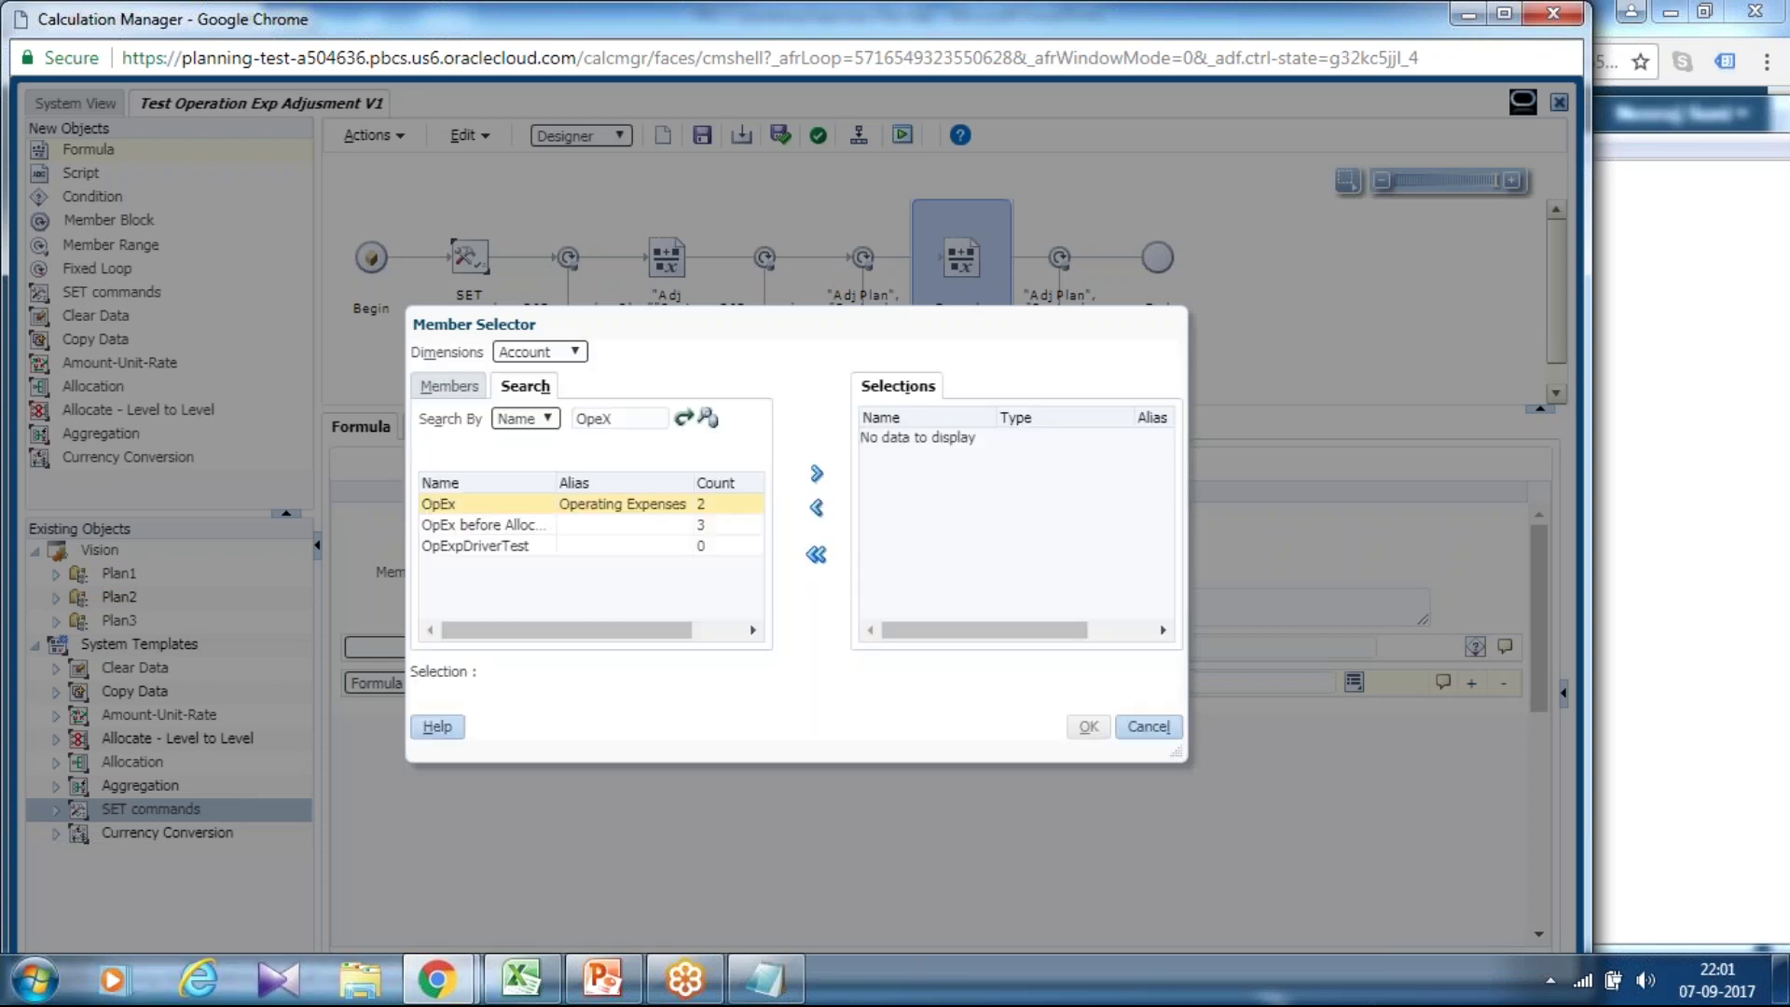
{"action": "left_click", "coordinate": [737, 504]}
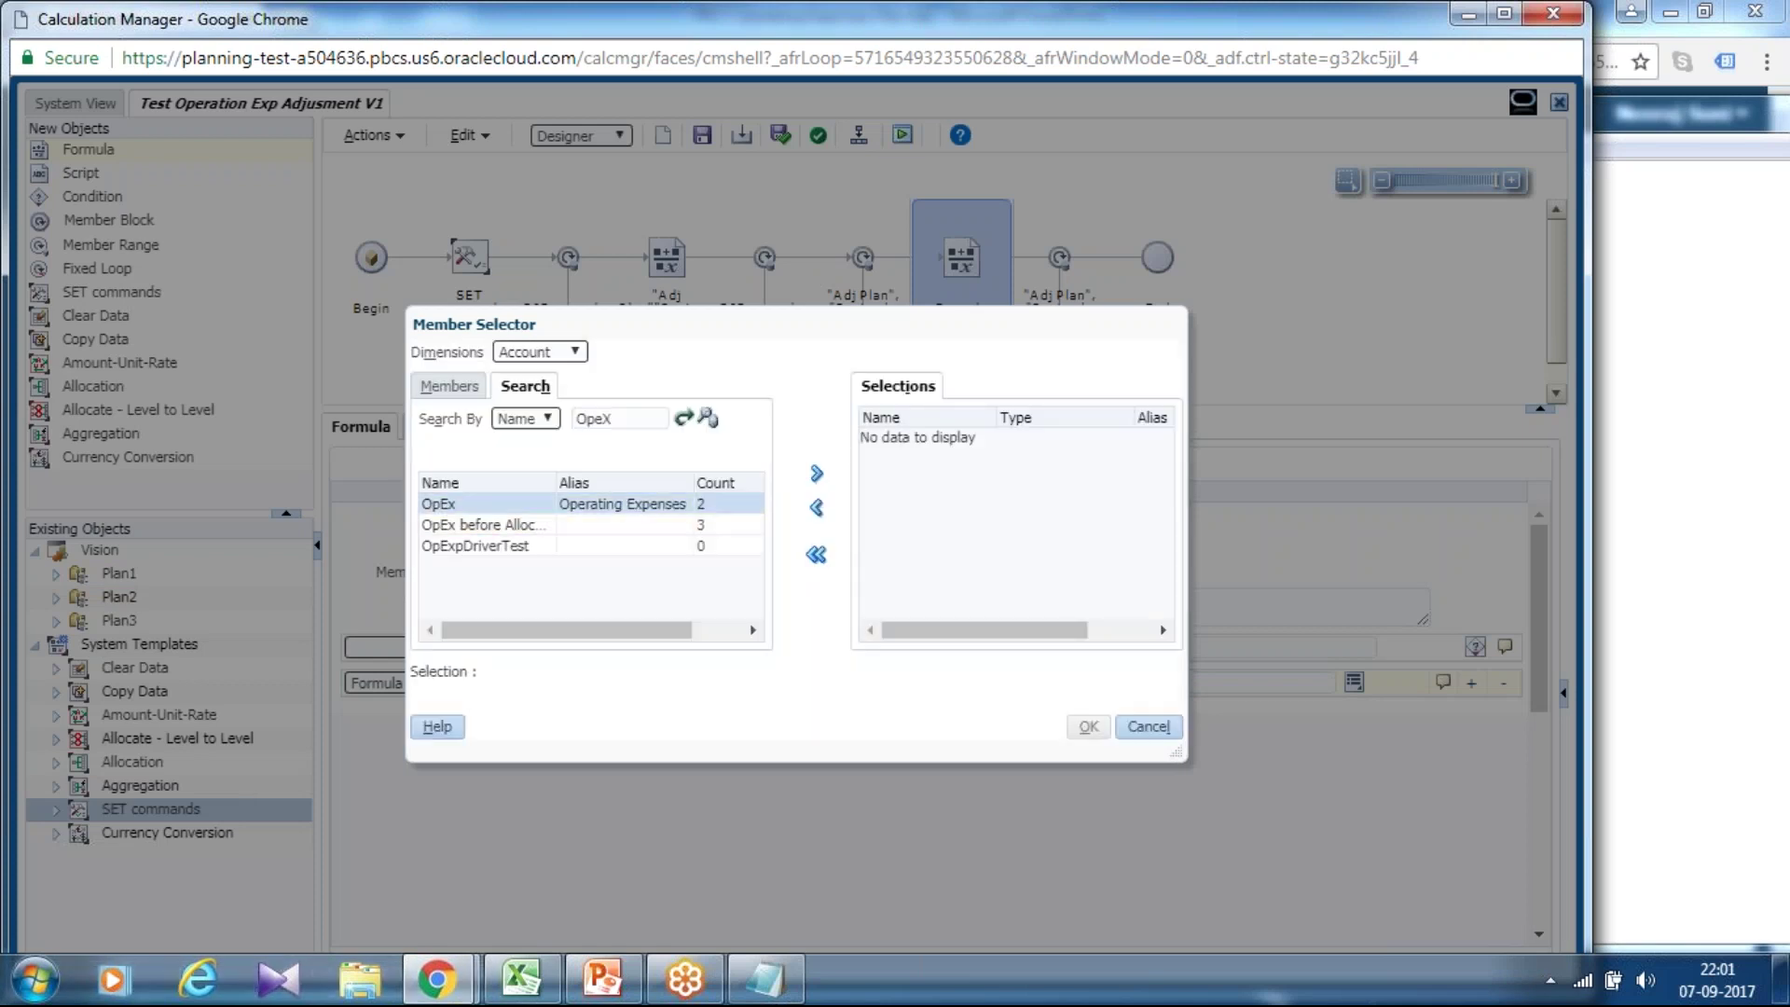
{"action": "left_click", "coordinate": [818, 476]}
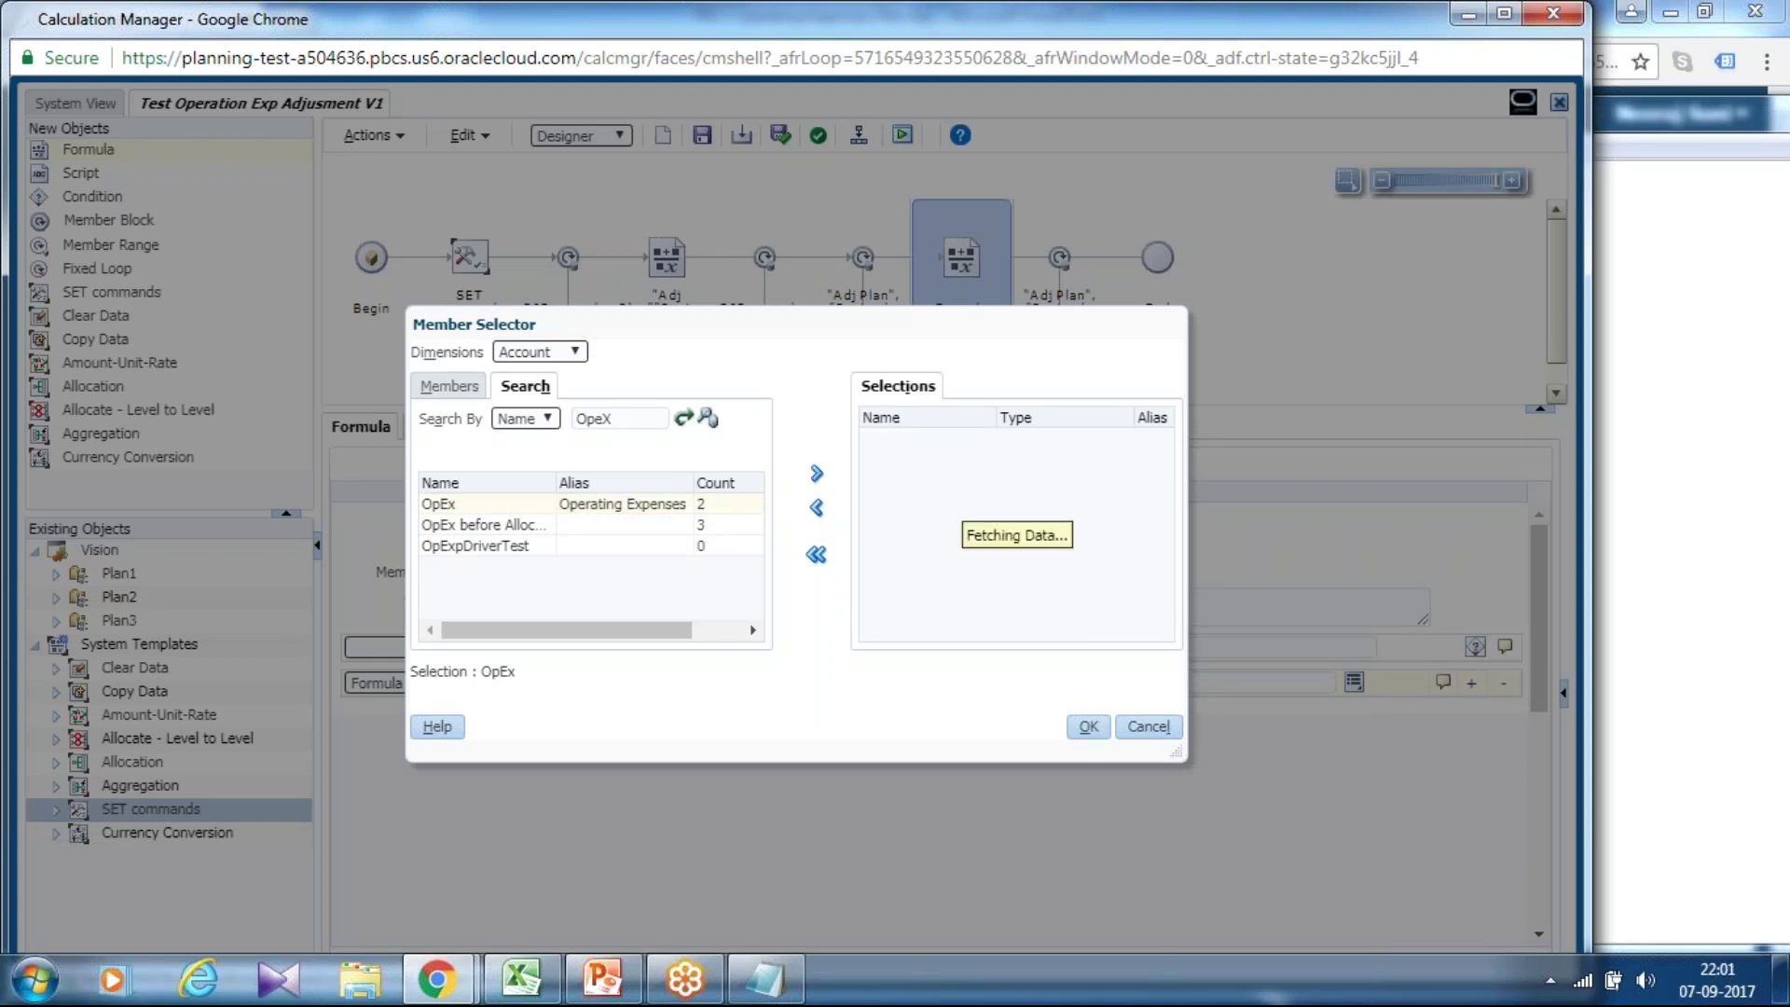
{"action": "left_click", "coordinate": [1088, 727]}
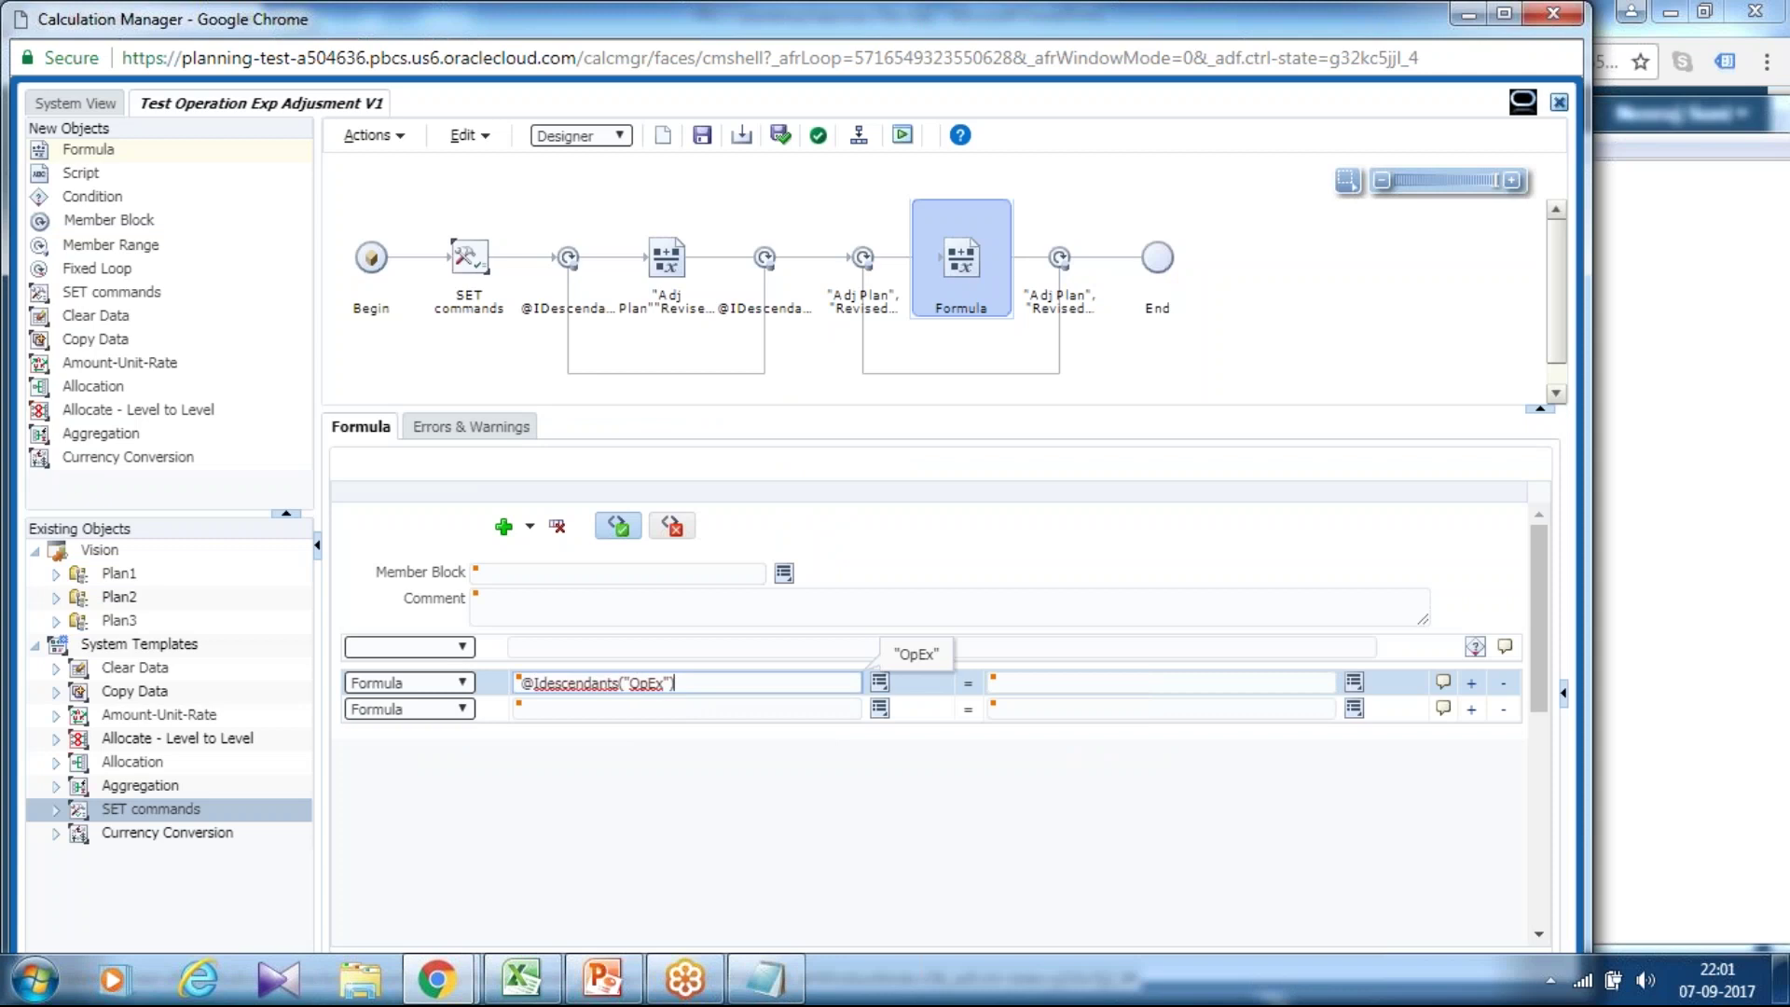
{"action": "left_click", "coordinate": [817, 135]}
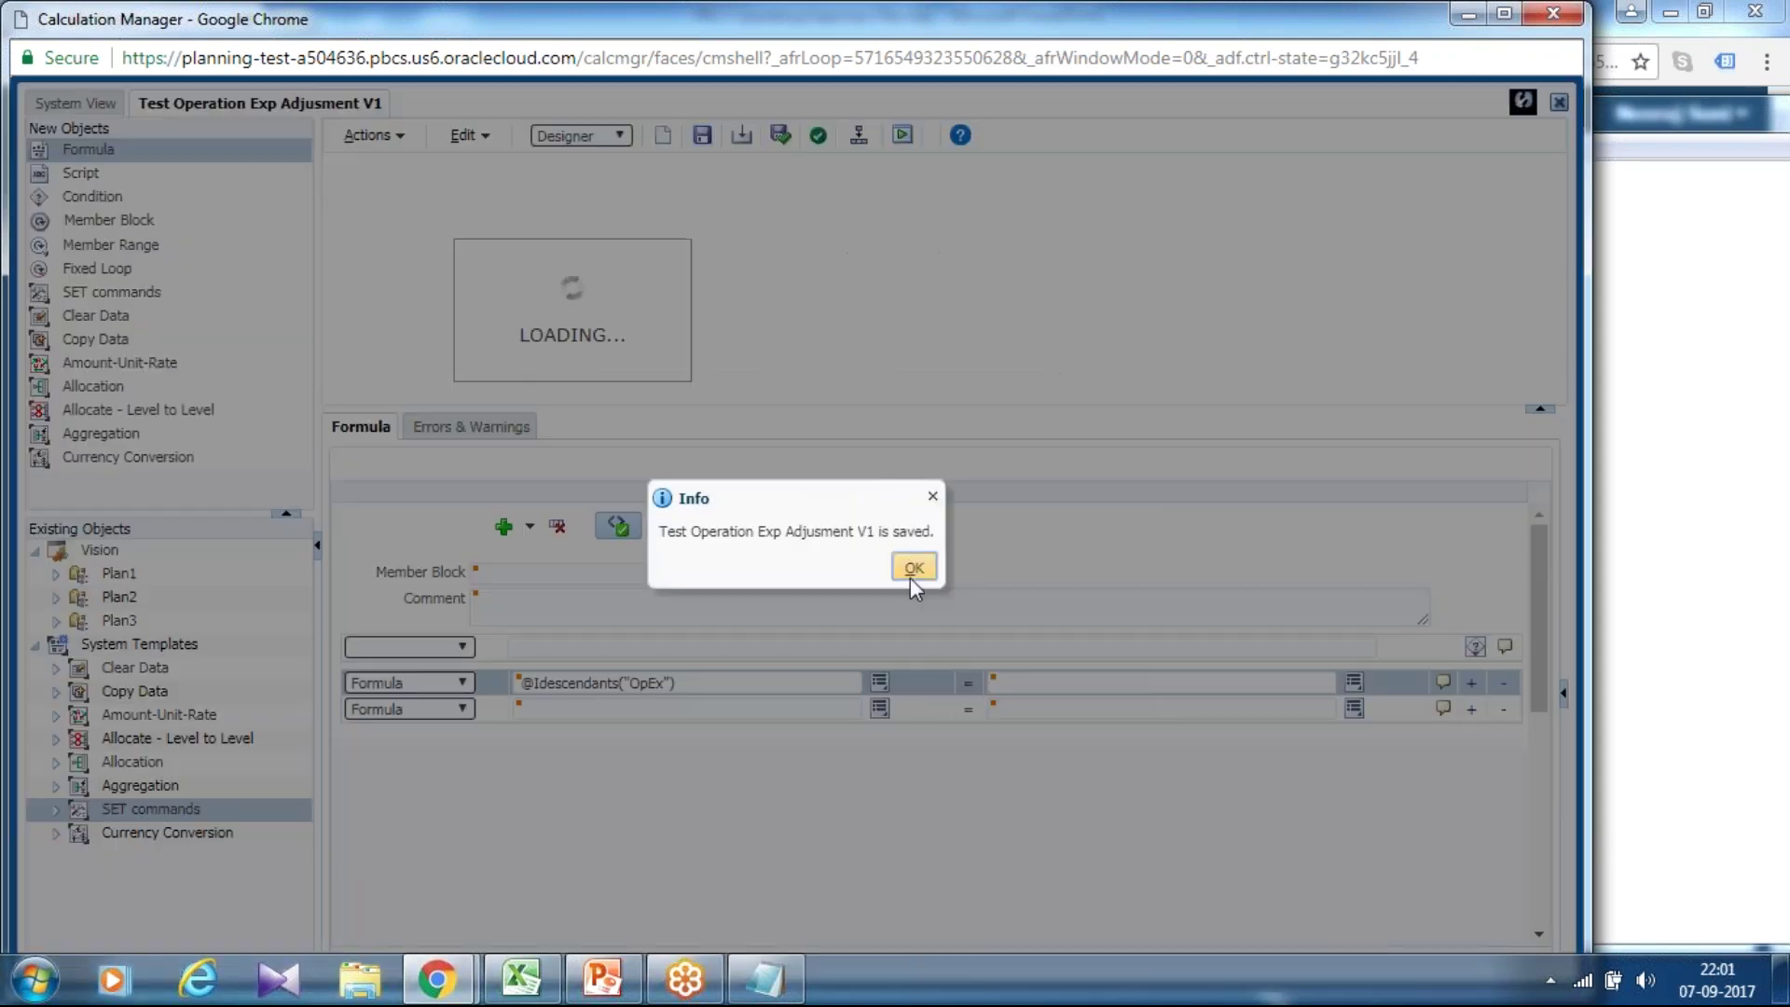
{"action": "key", "text": "Return"}
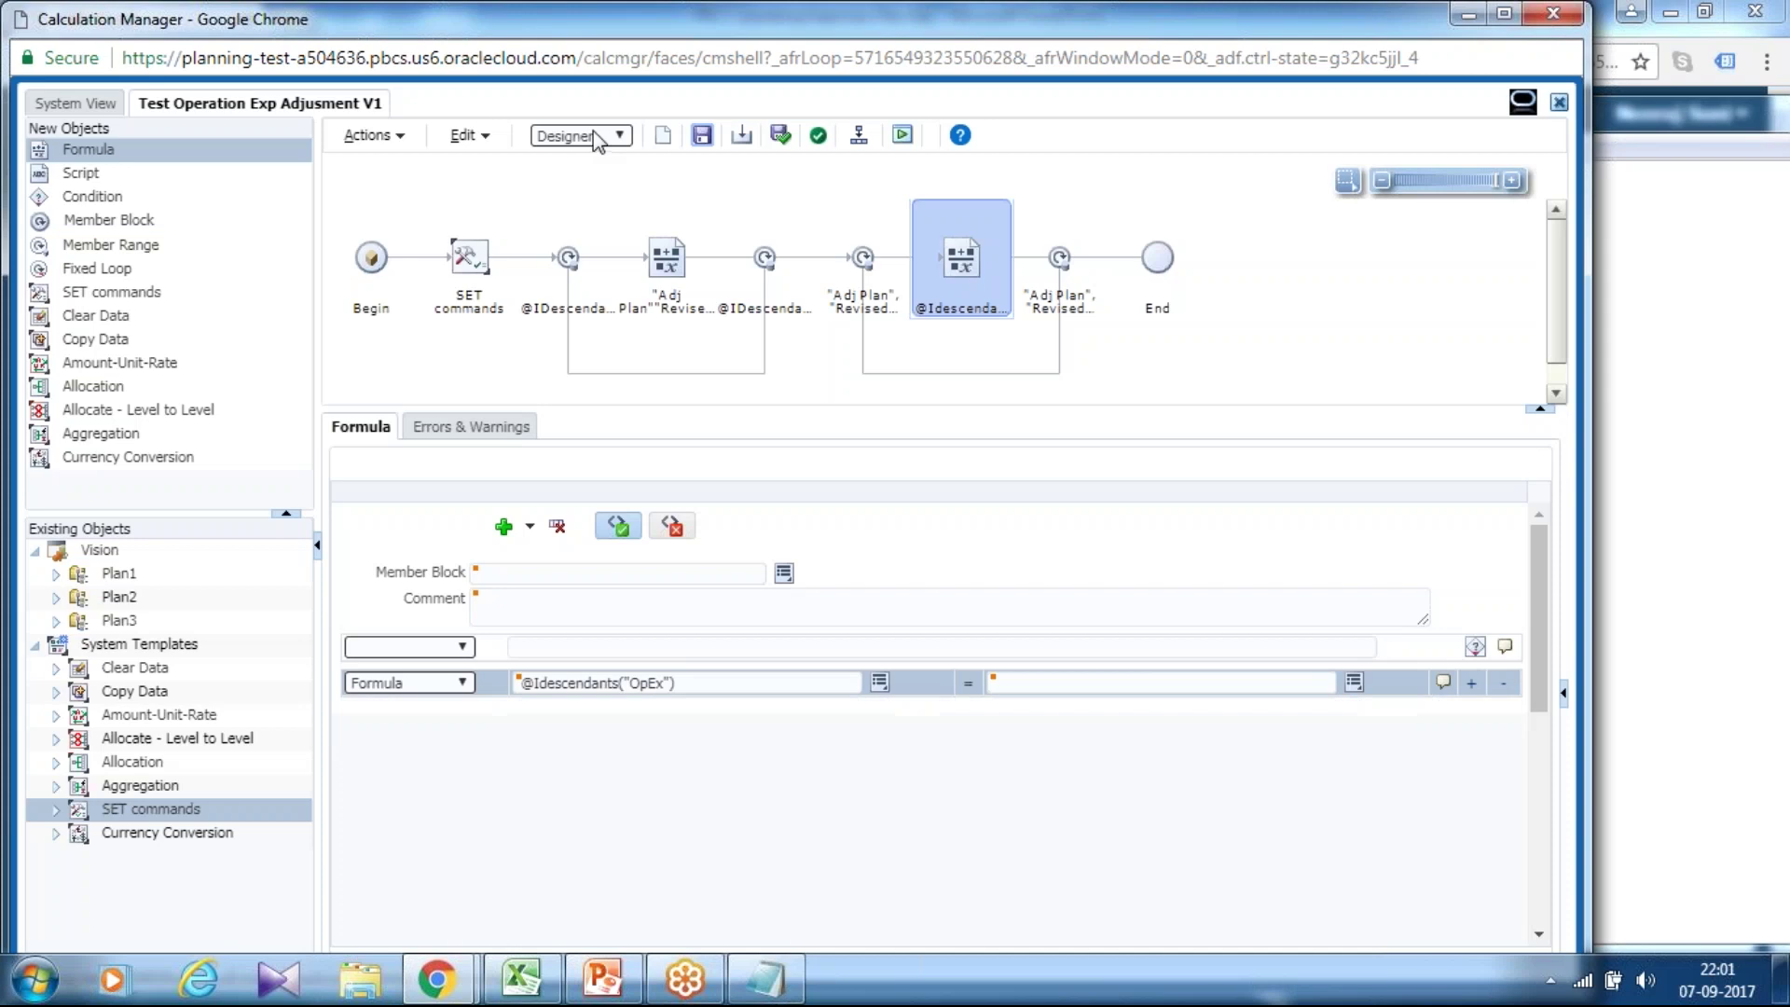
Switch the rule to Edit Script view, validate it with no errors, and close the rule.
{"action": "left_click", "coordinate": [593, 137]}
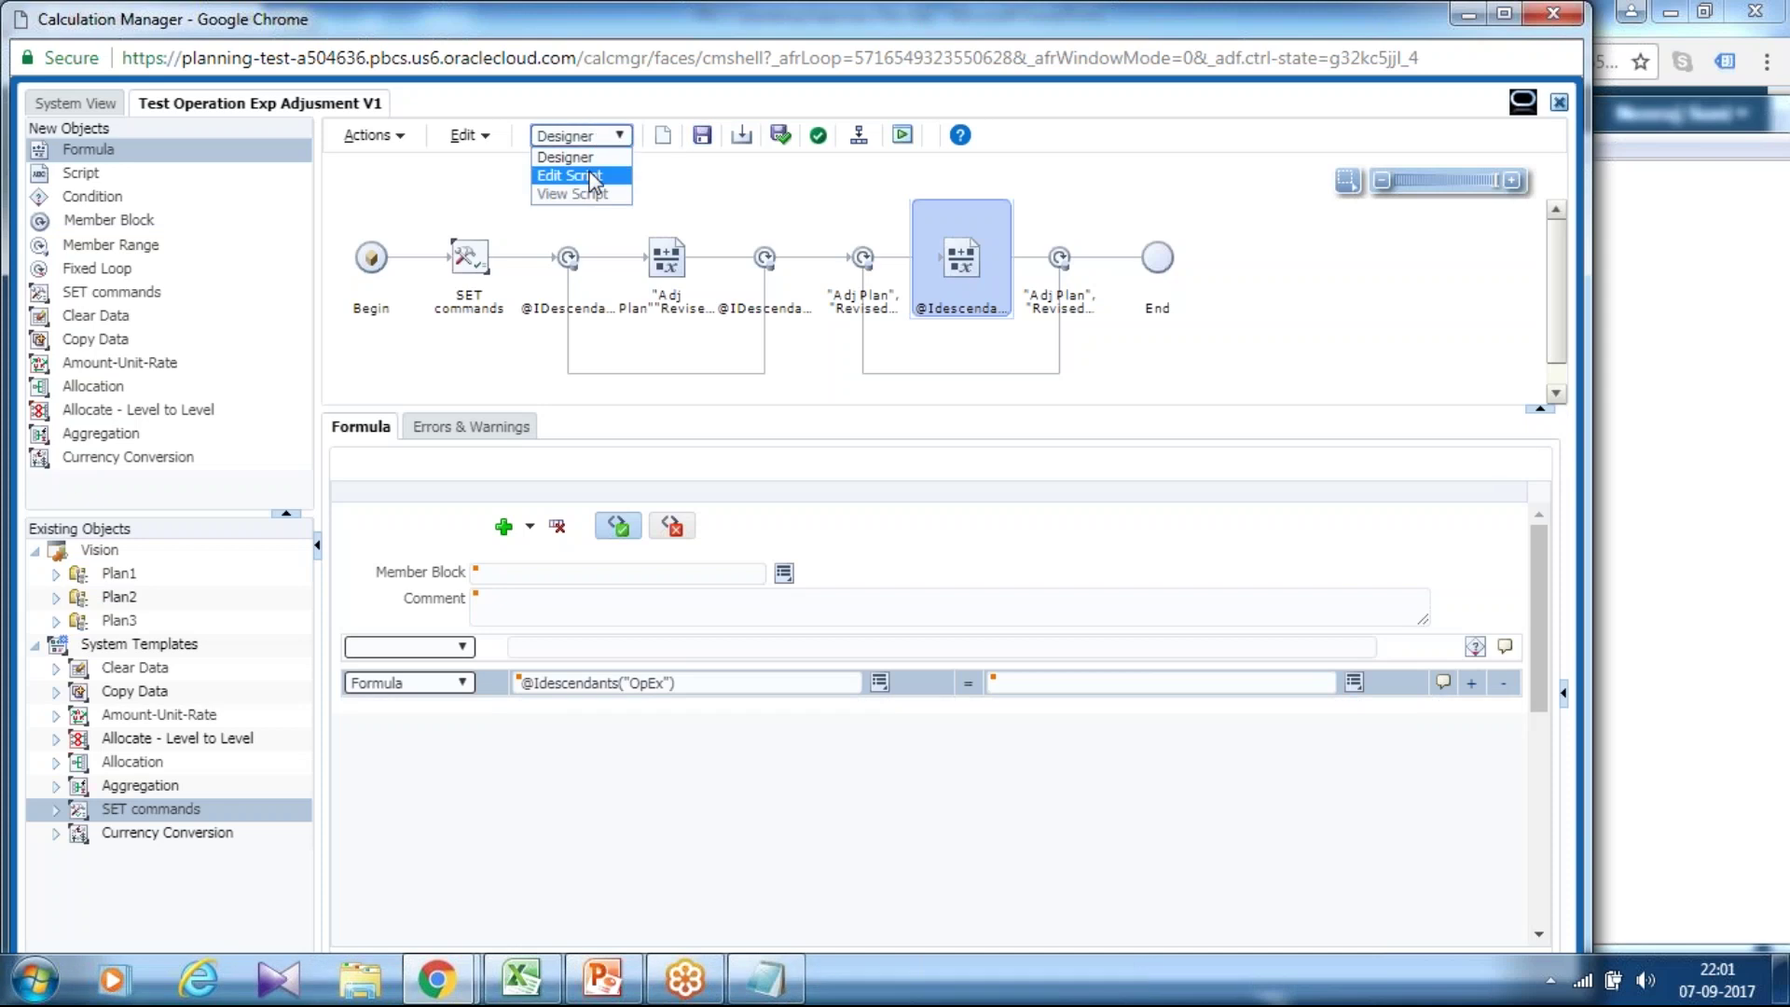
{"action": "left_click", "coordinate": [595, 173]}
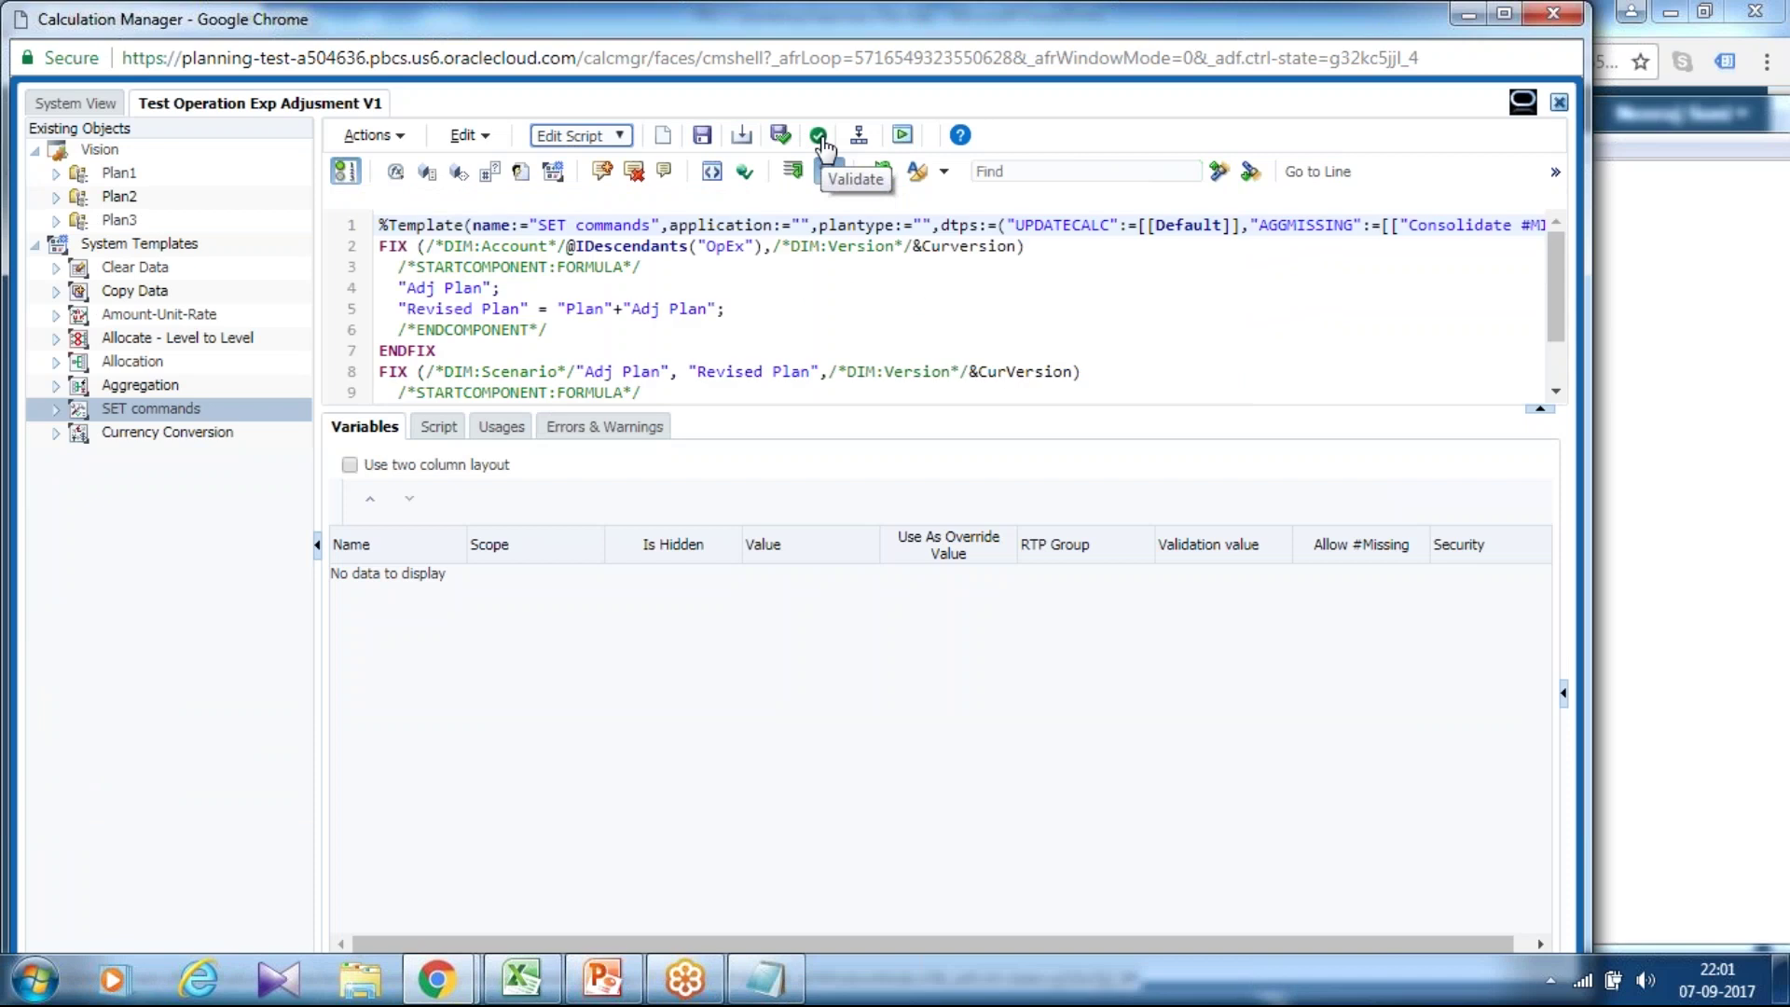
{"action": "left_click", "coordinate": [820, 137]}
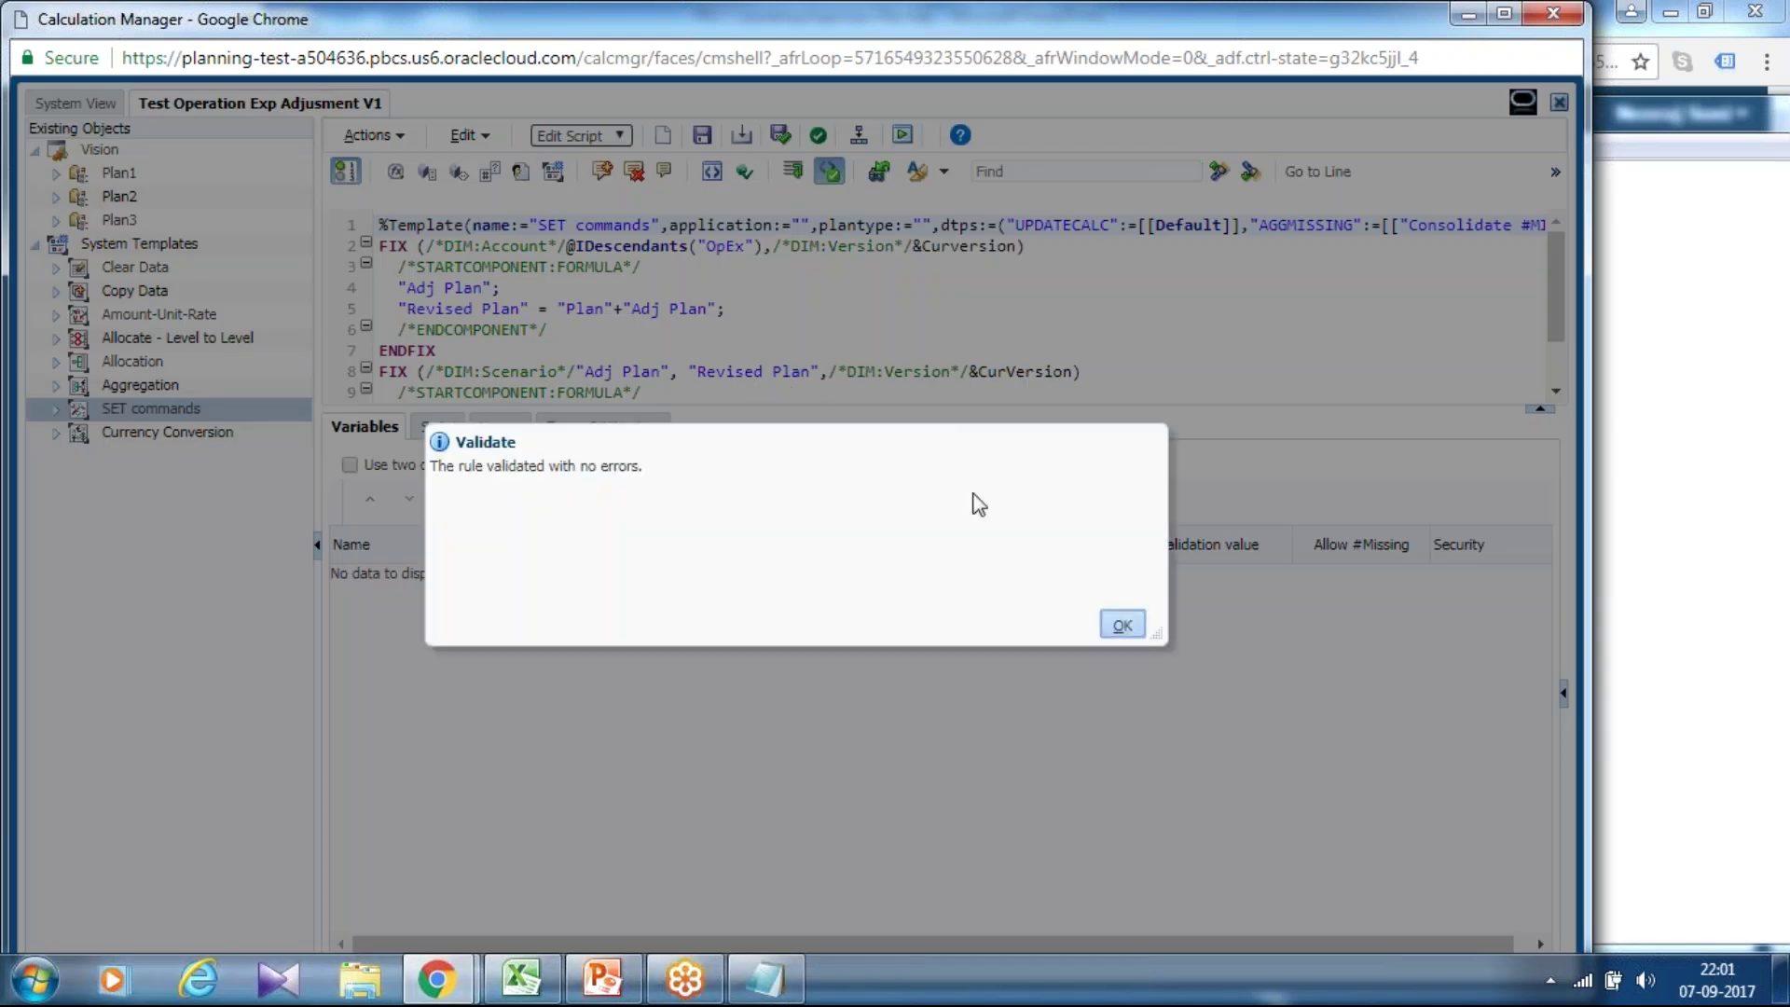
{"action": "left_click", "coordinate": [1122, 625]}
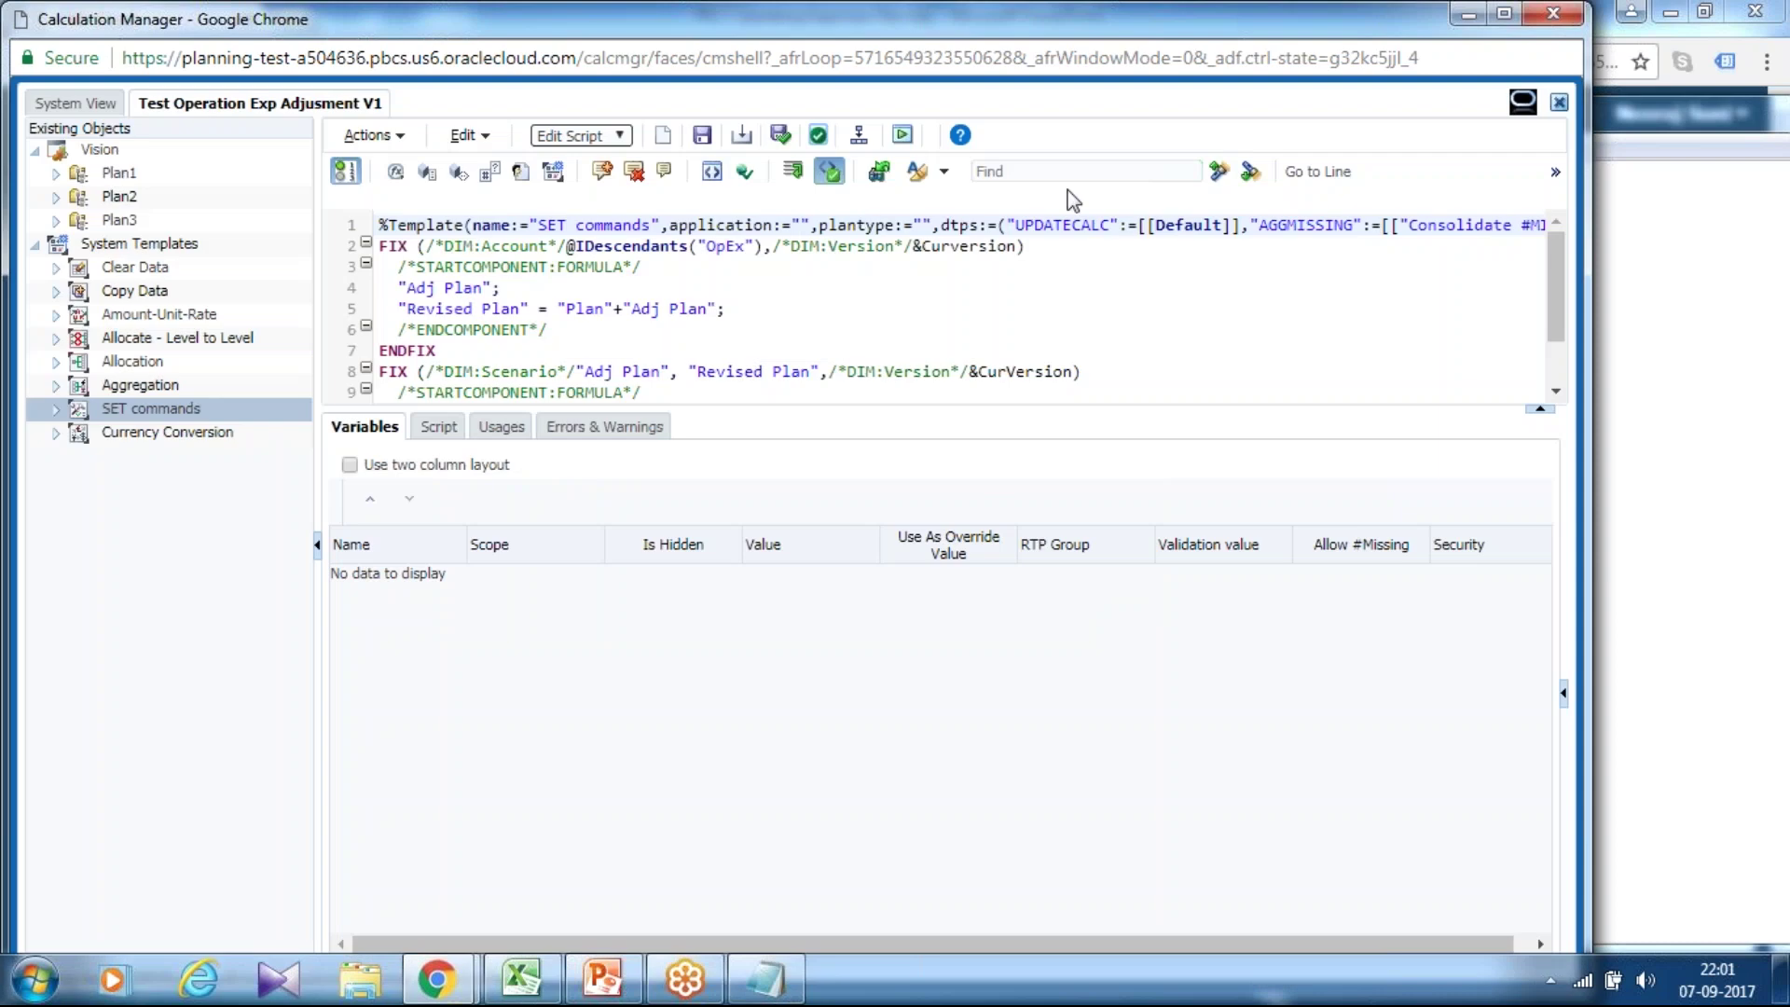
{"action": "left_click", "coordinate": [1559, 101]}
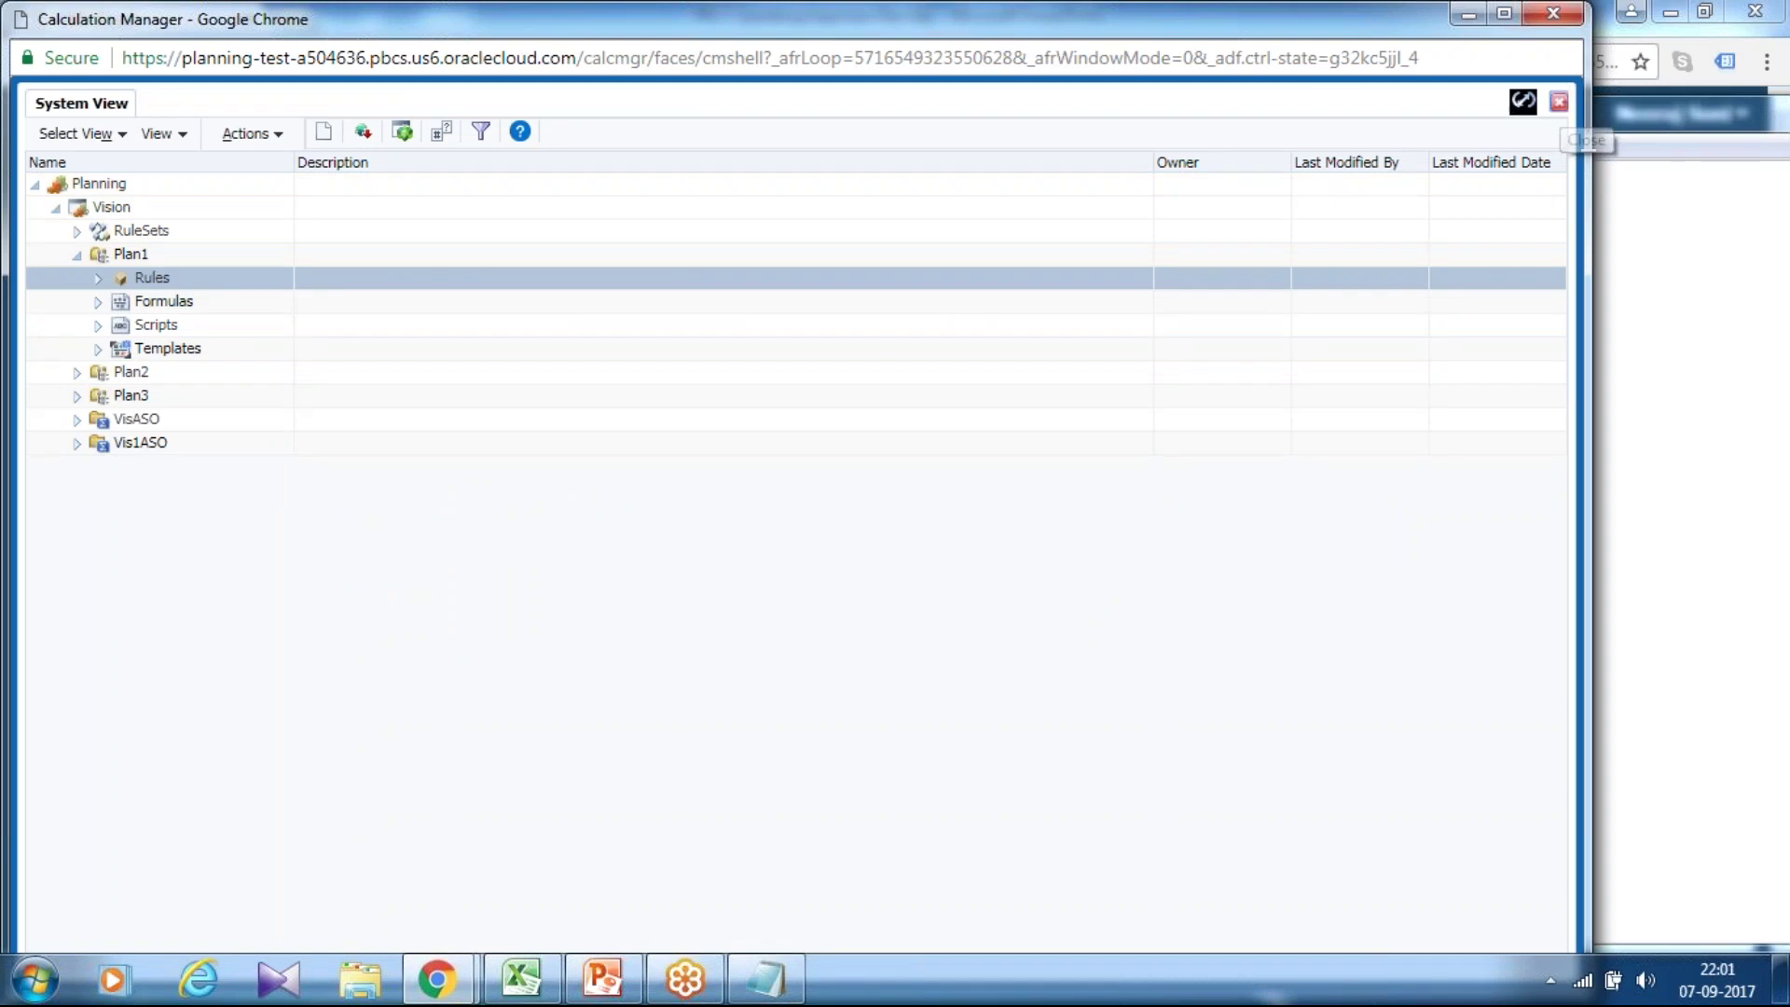
Leave Calculation Manager and return to the EPM Cloud page.
{"action": "left_click", "coordinate": [1553, 12]}
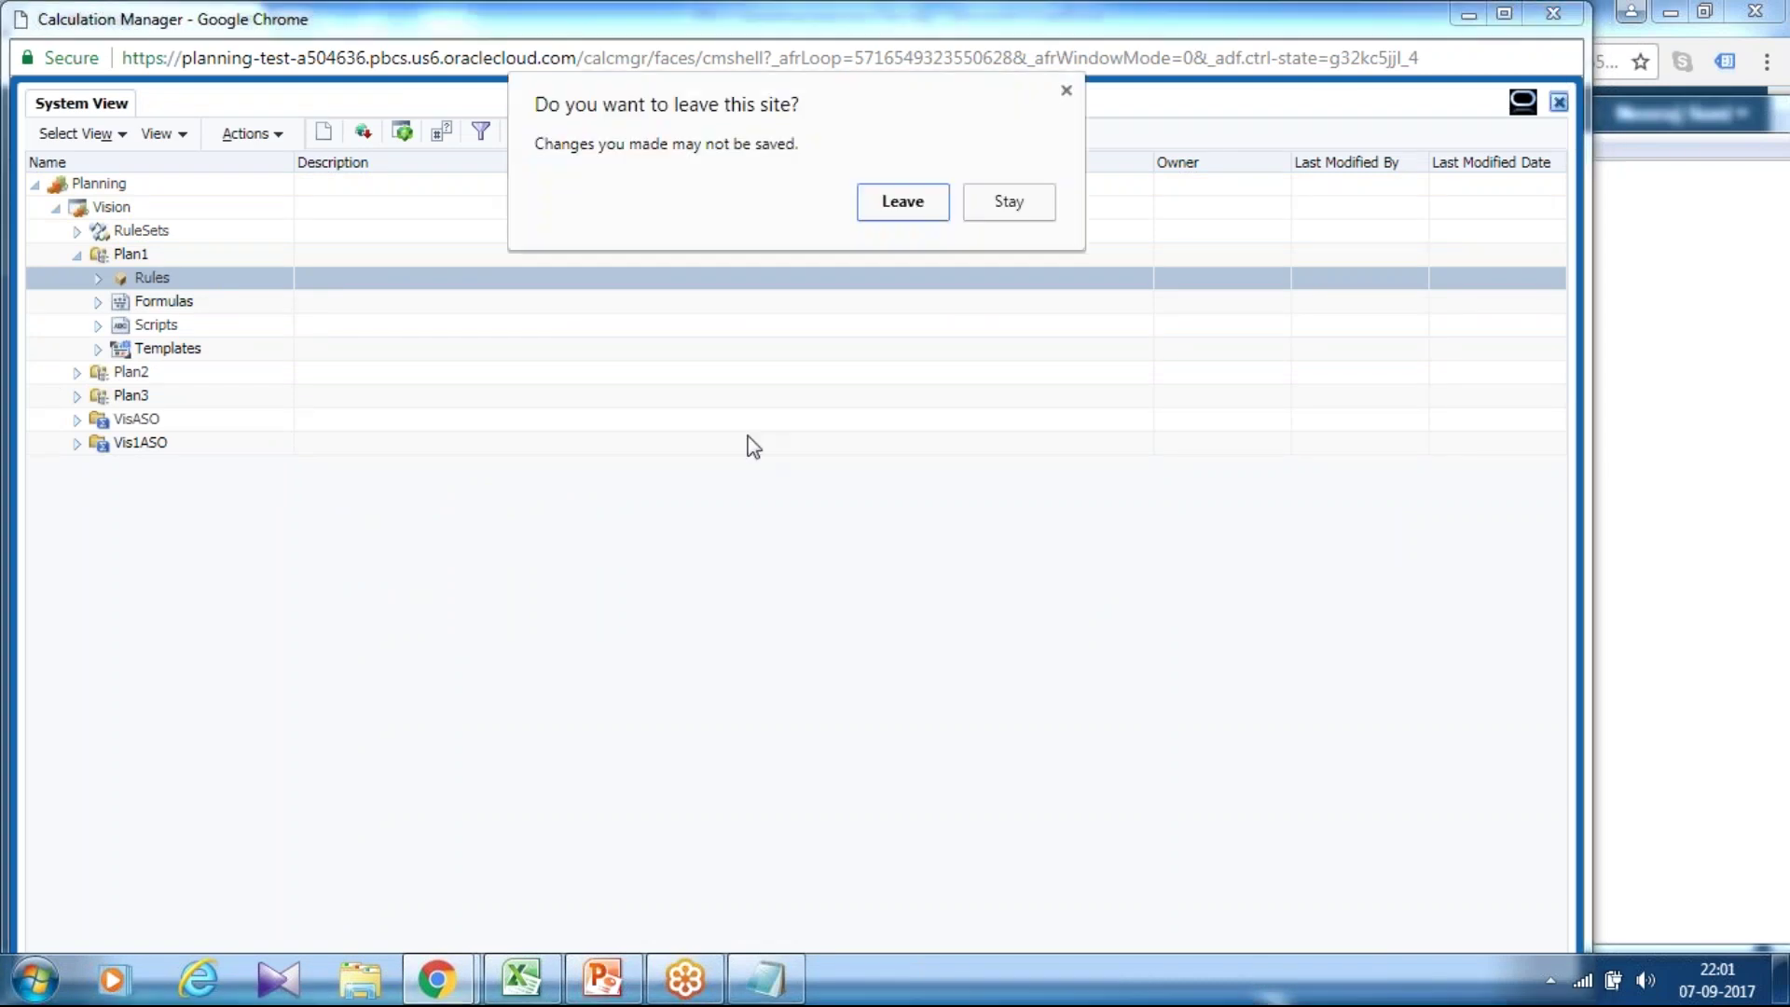
{"action": "left_click", "coordinate": [880, 218]}
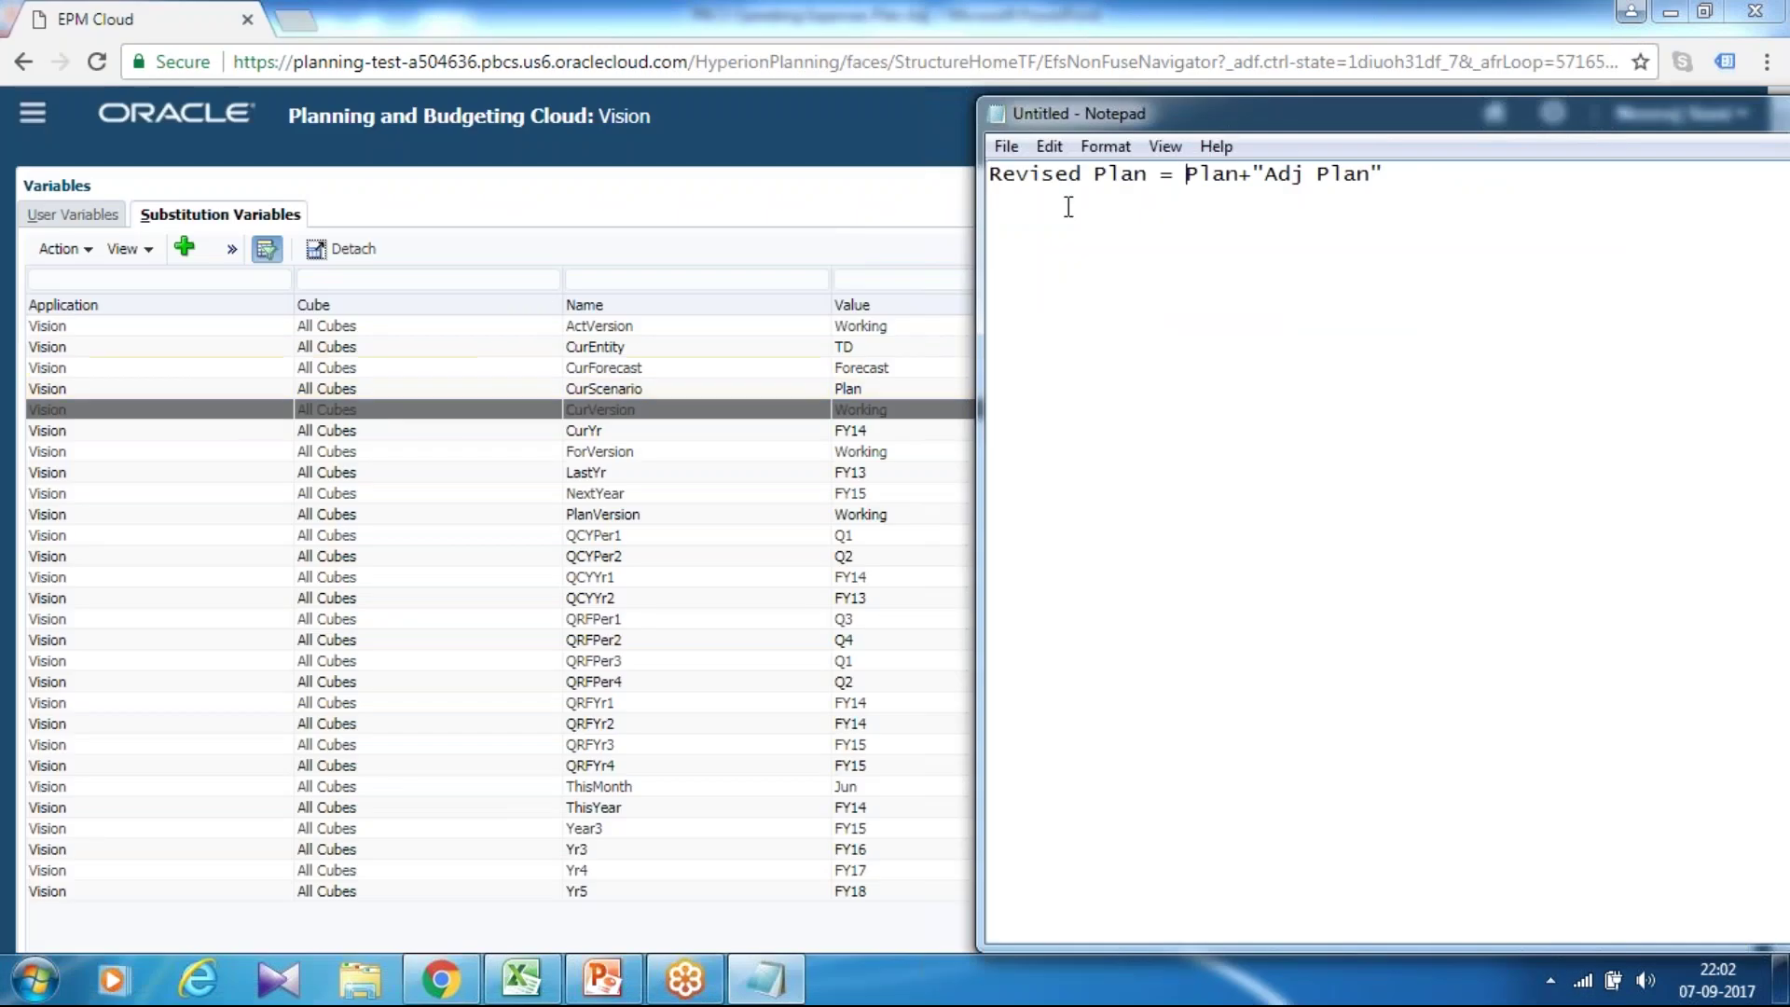
{"action": "left_click", "coordinate": [487, 11]}
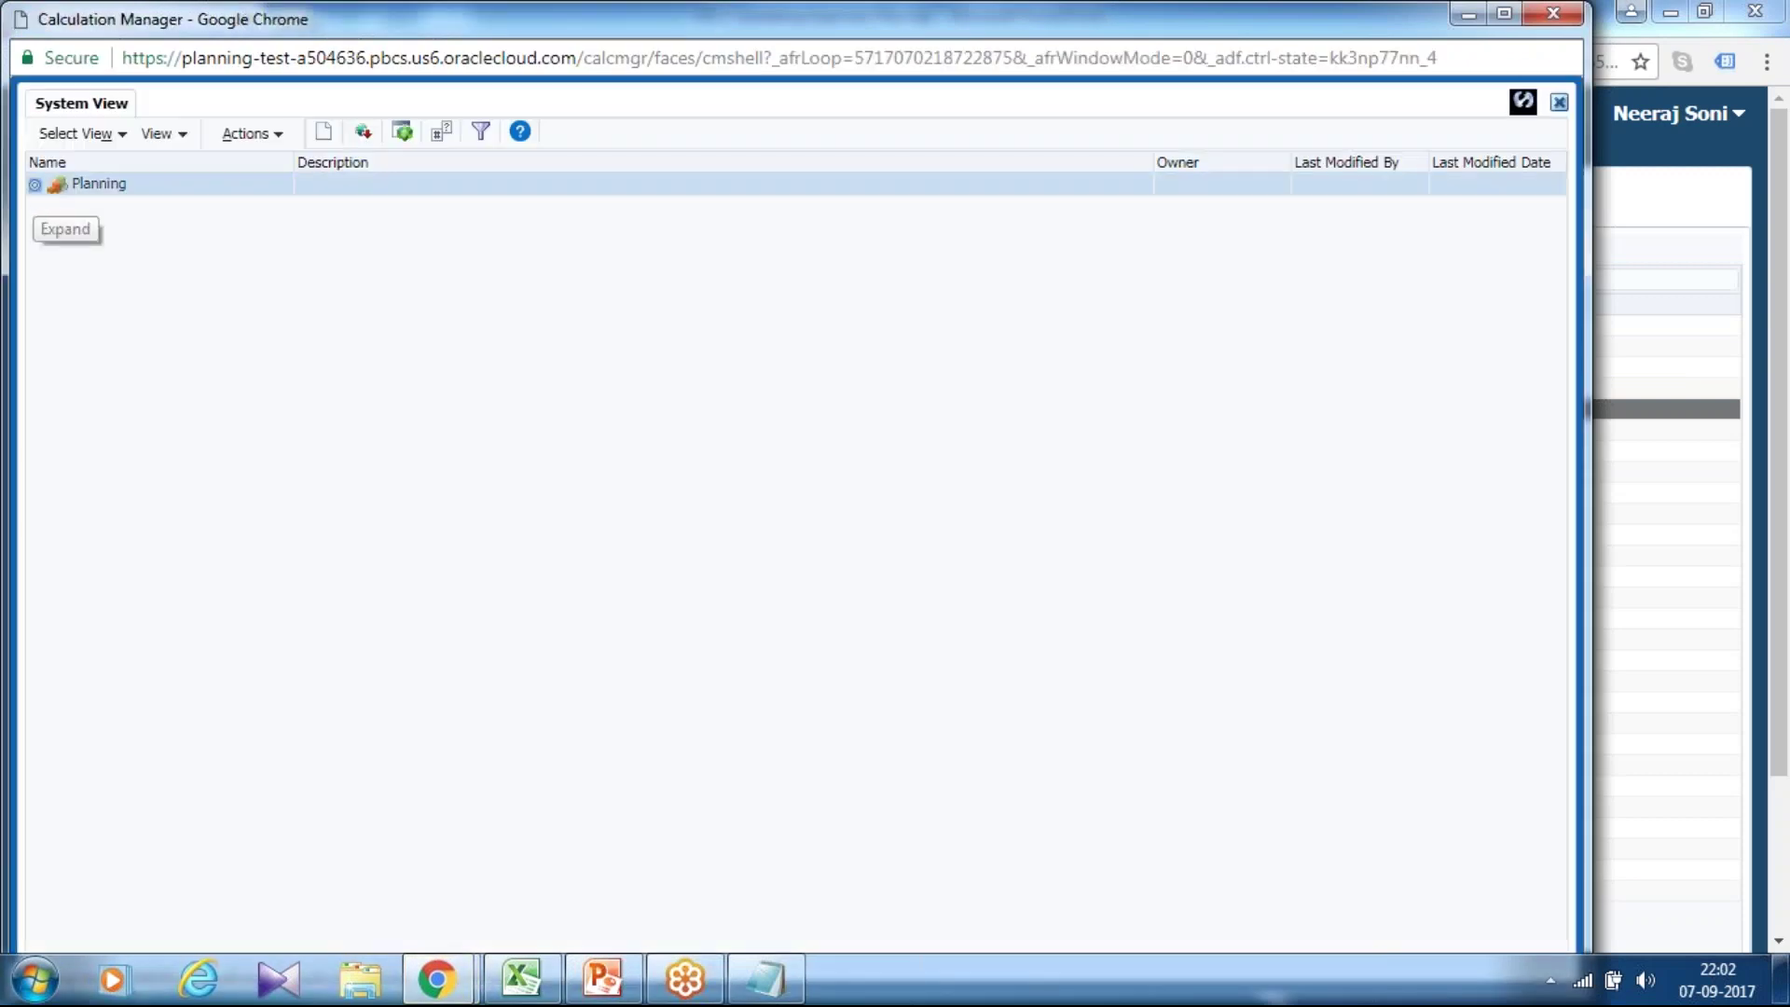
List Plan1's rules under Vision and select Test Operation Exp Adjusment V1.
{"action": "left_click", "coordinate": [56, 208]}
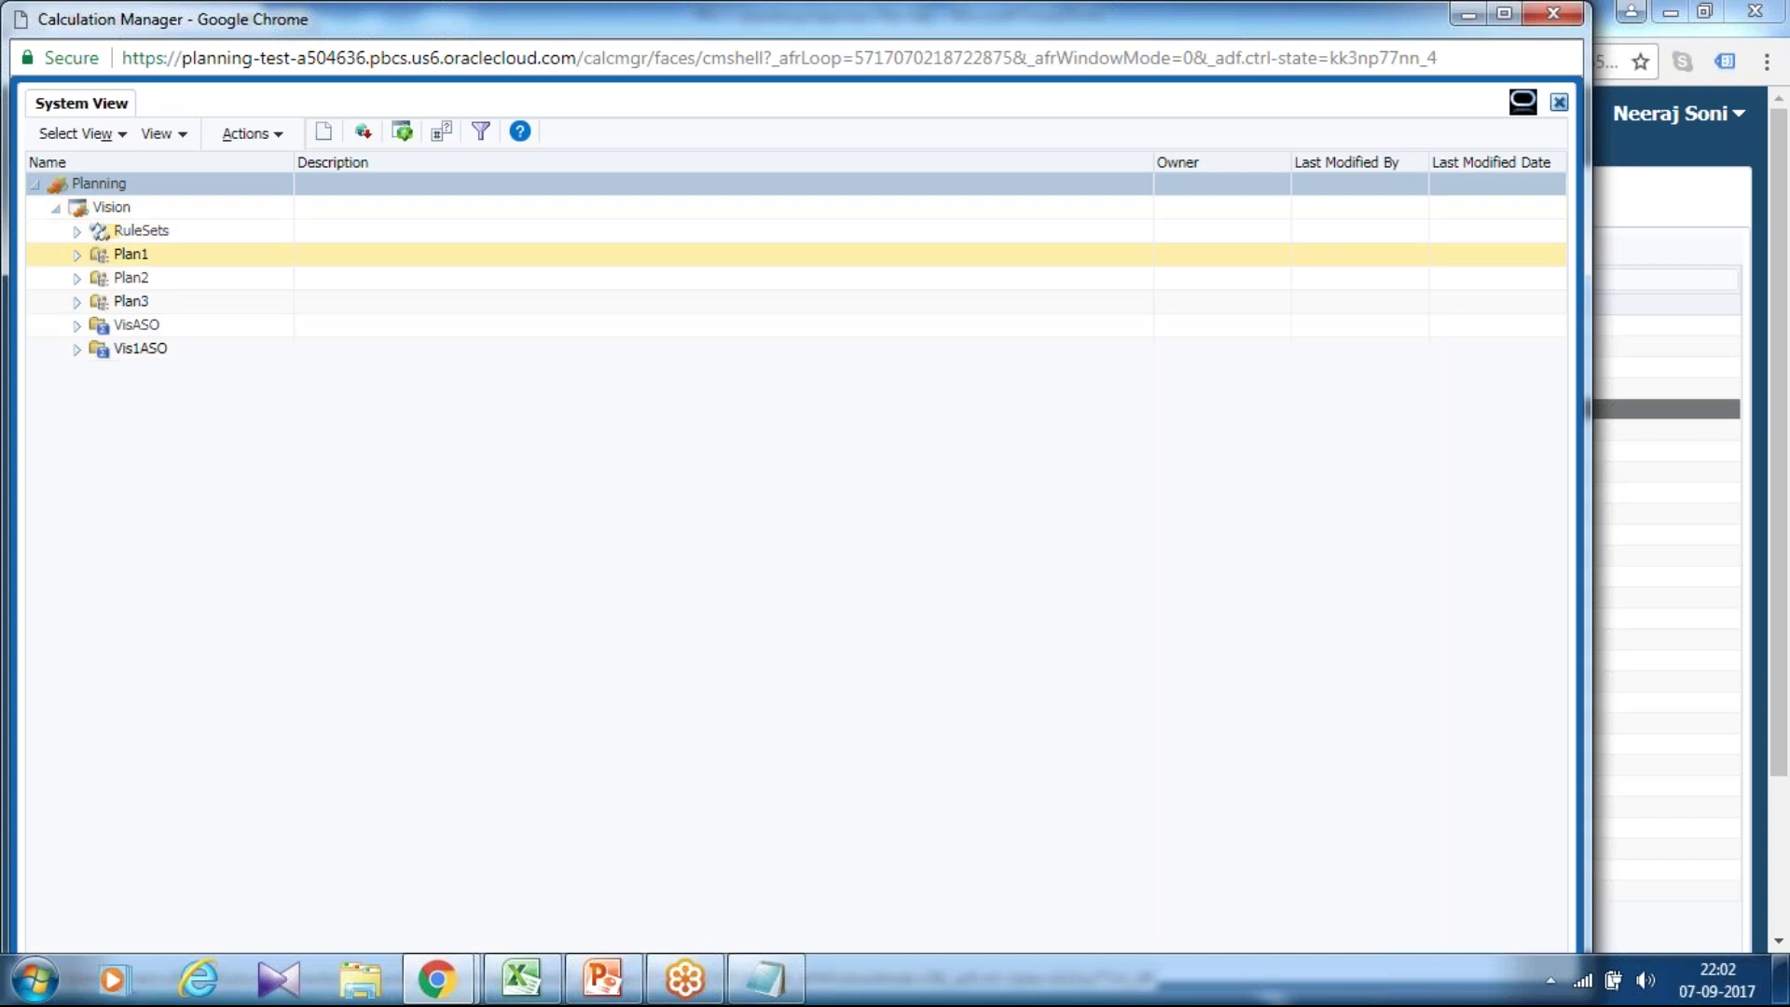
{"action": "left_click", "coordinate": [78, 256]}
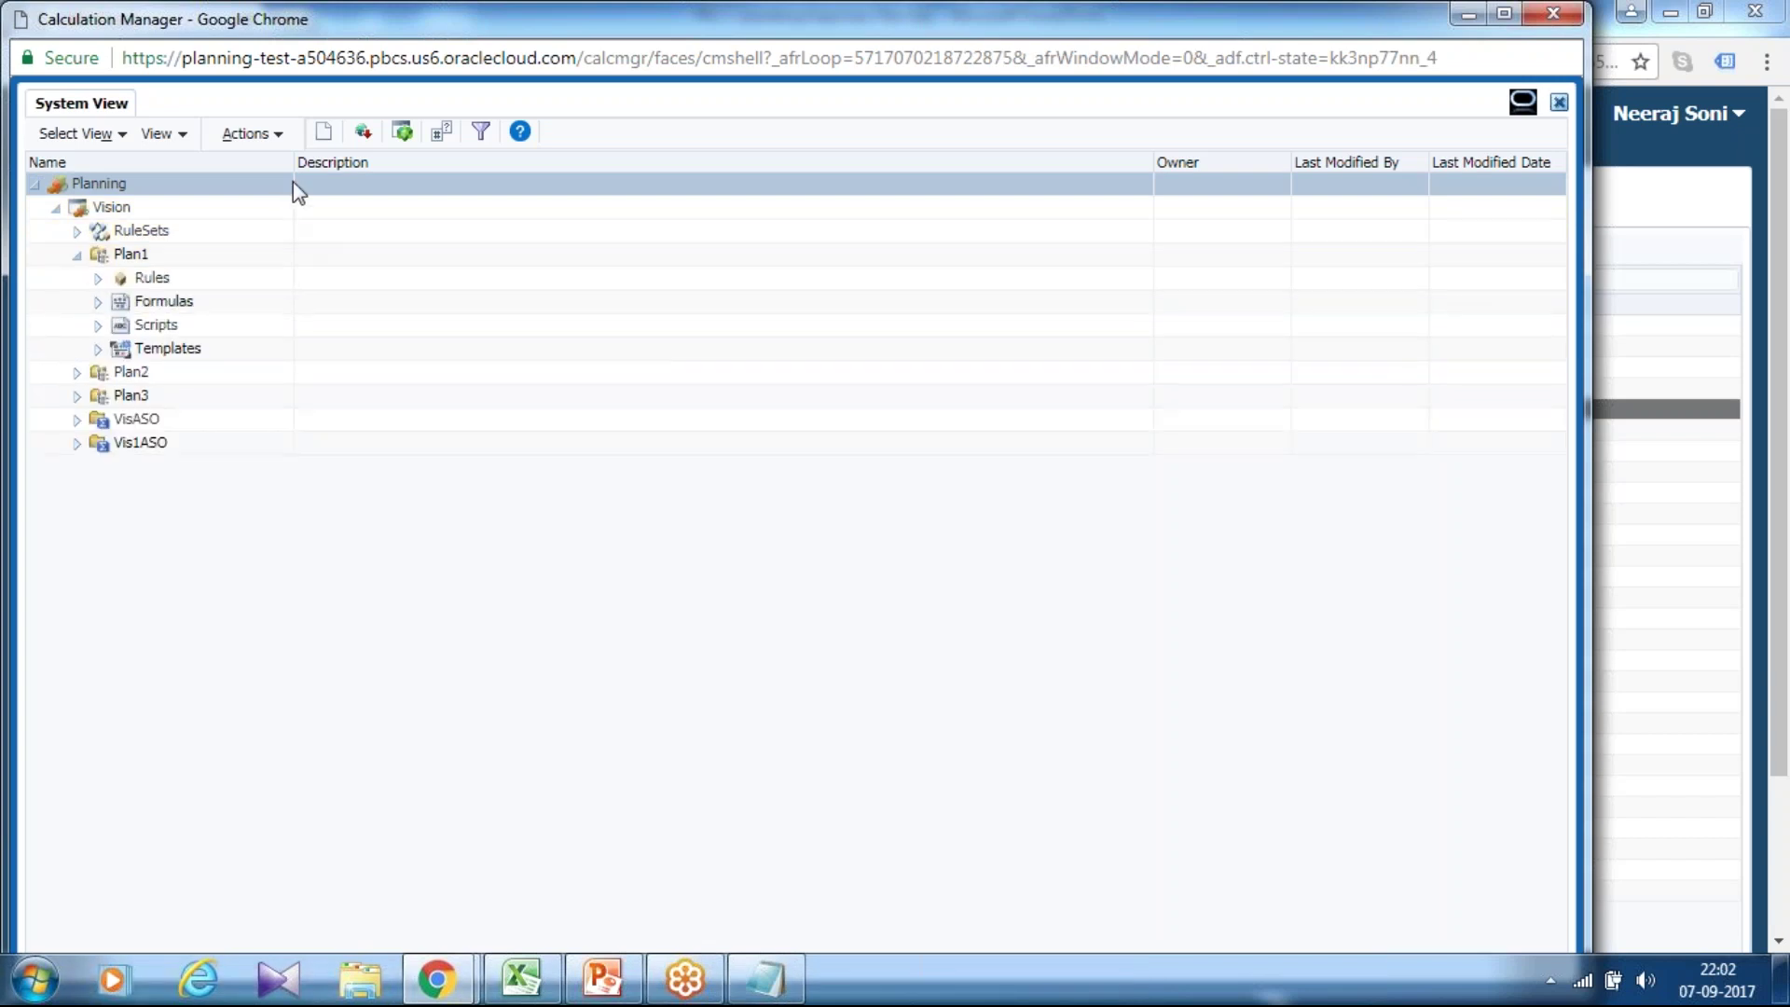
{"action": "left_click_drag", "start_coordinate": [294, 164], "coordinate": [490, 164]}
{"action": "left_click", "coordinate": [98, 278]}
{"action": "scroll", "coordinate": [447, 410], "scroll_direction": "down", "scroll_amount": 8}
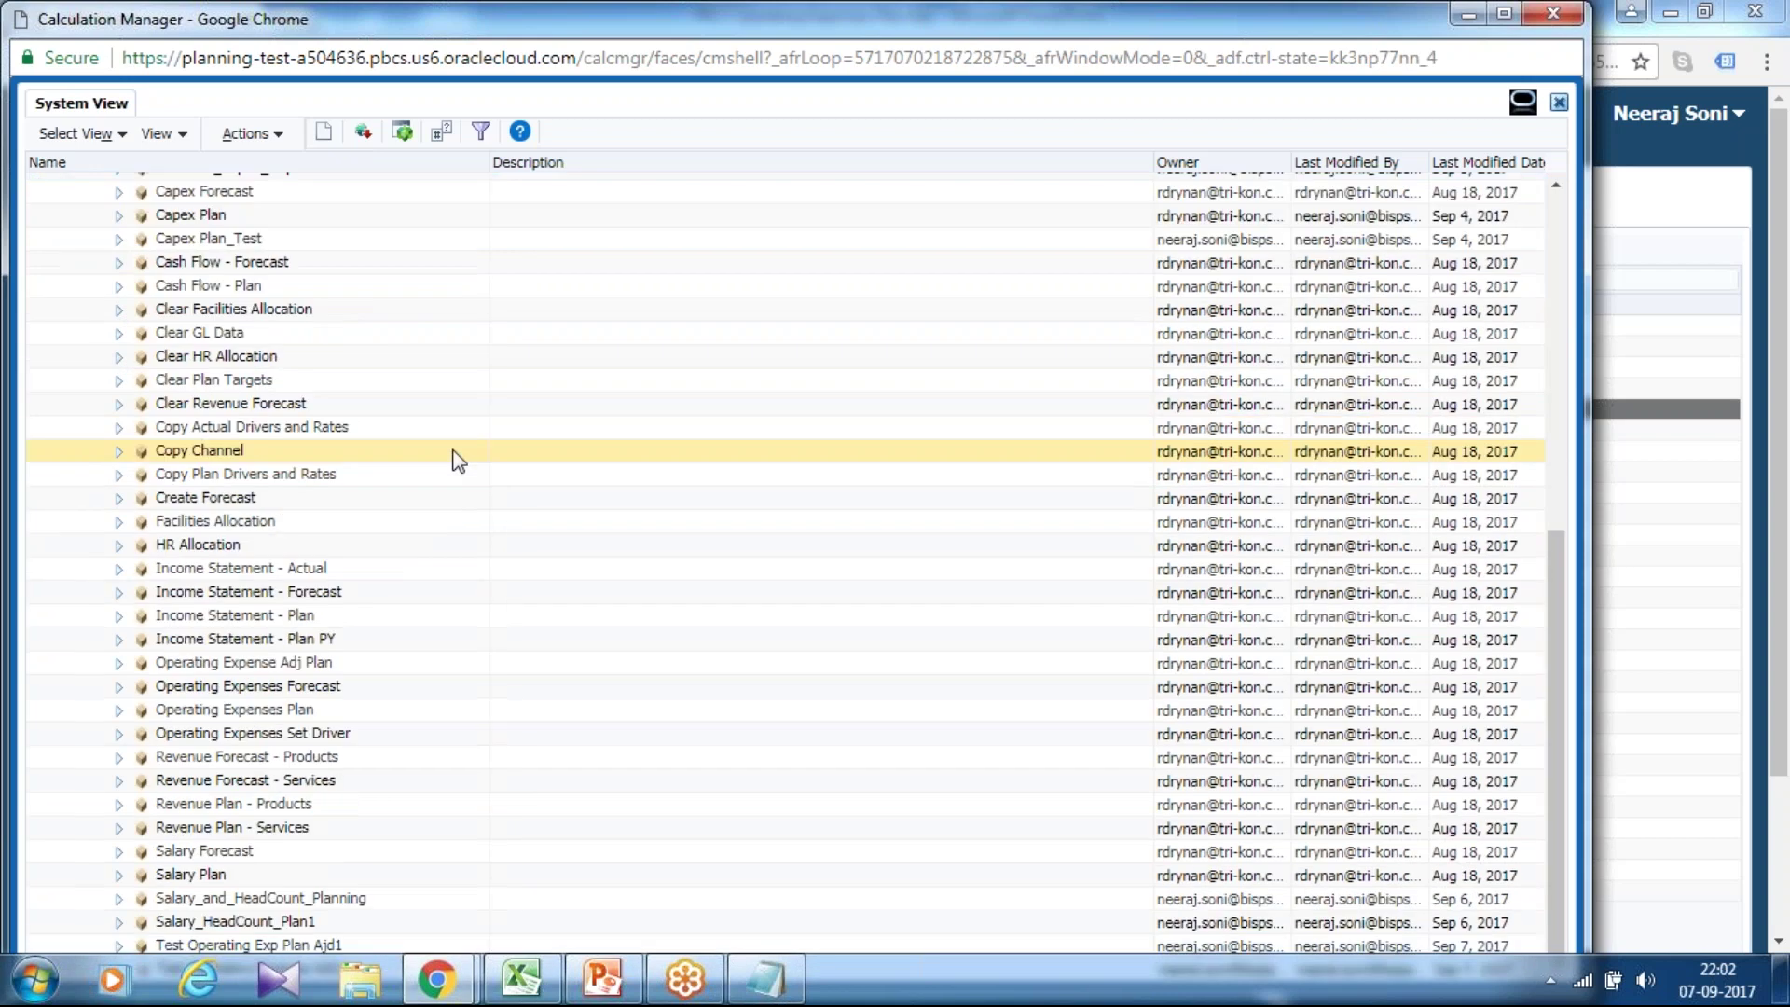
{"action": "left_click", "coordinate": [394, 729]}
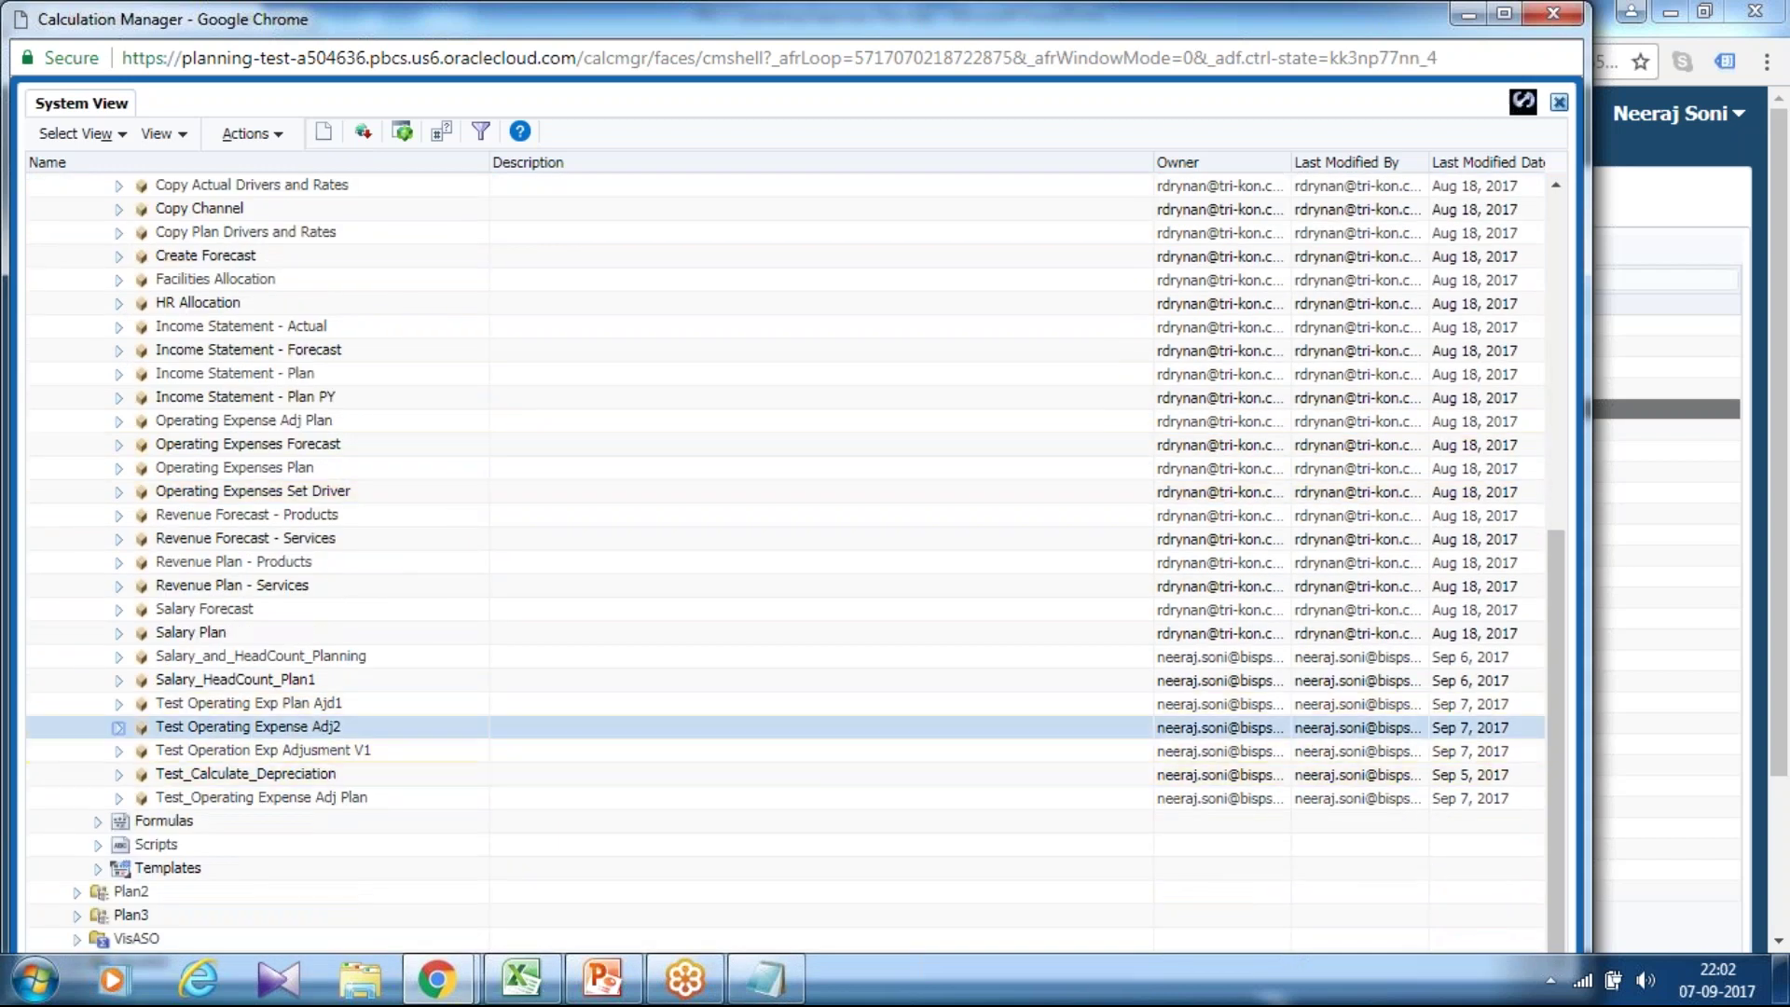
{"action": "left_click", "coordinate": [351, 750]}
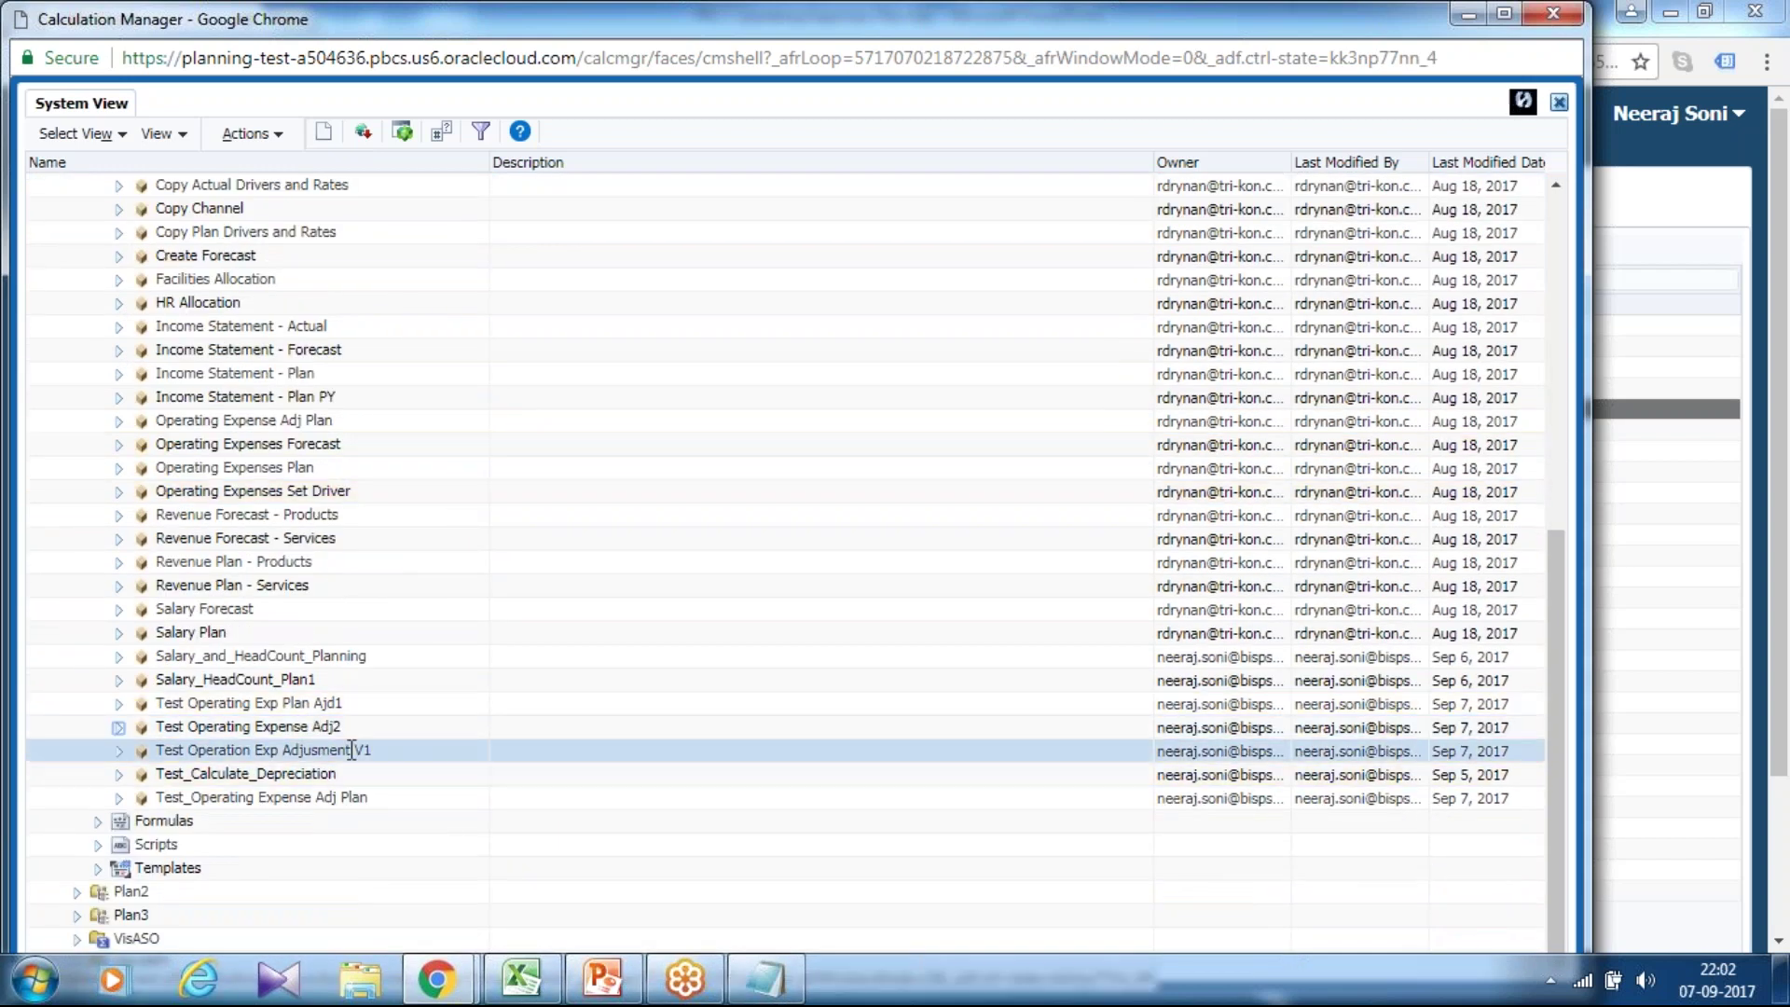
Deploy the Test Operation Exp Adjusment V1 rule, then close Calculation Manager.
{"action": "right_click", "coordinate": [334, 752]}
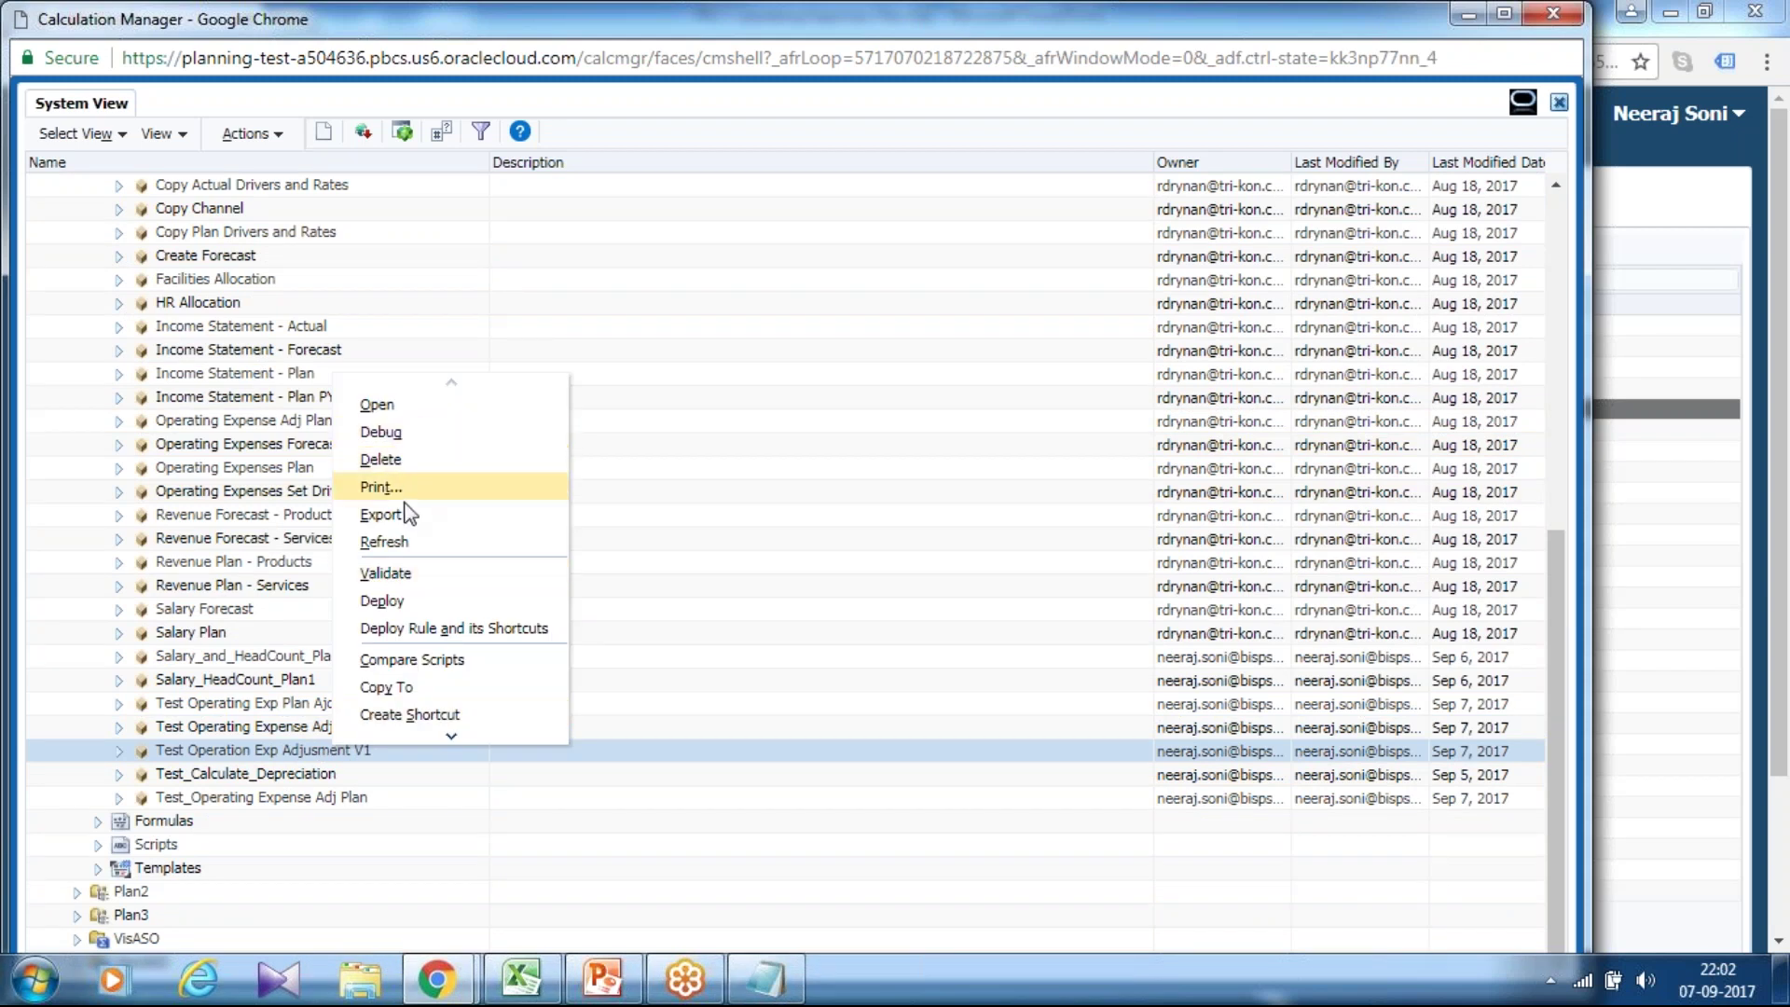
{"action": "left_click", "coordinate": [399, 599]}
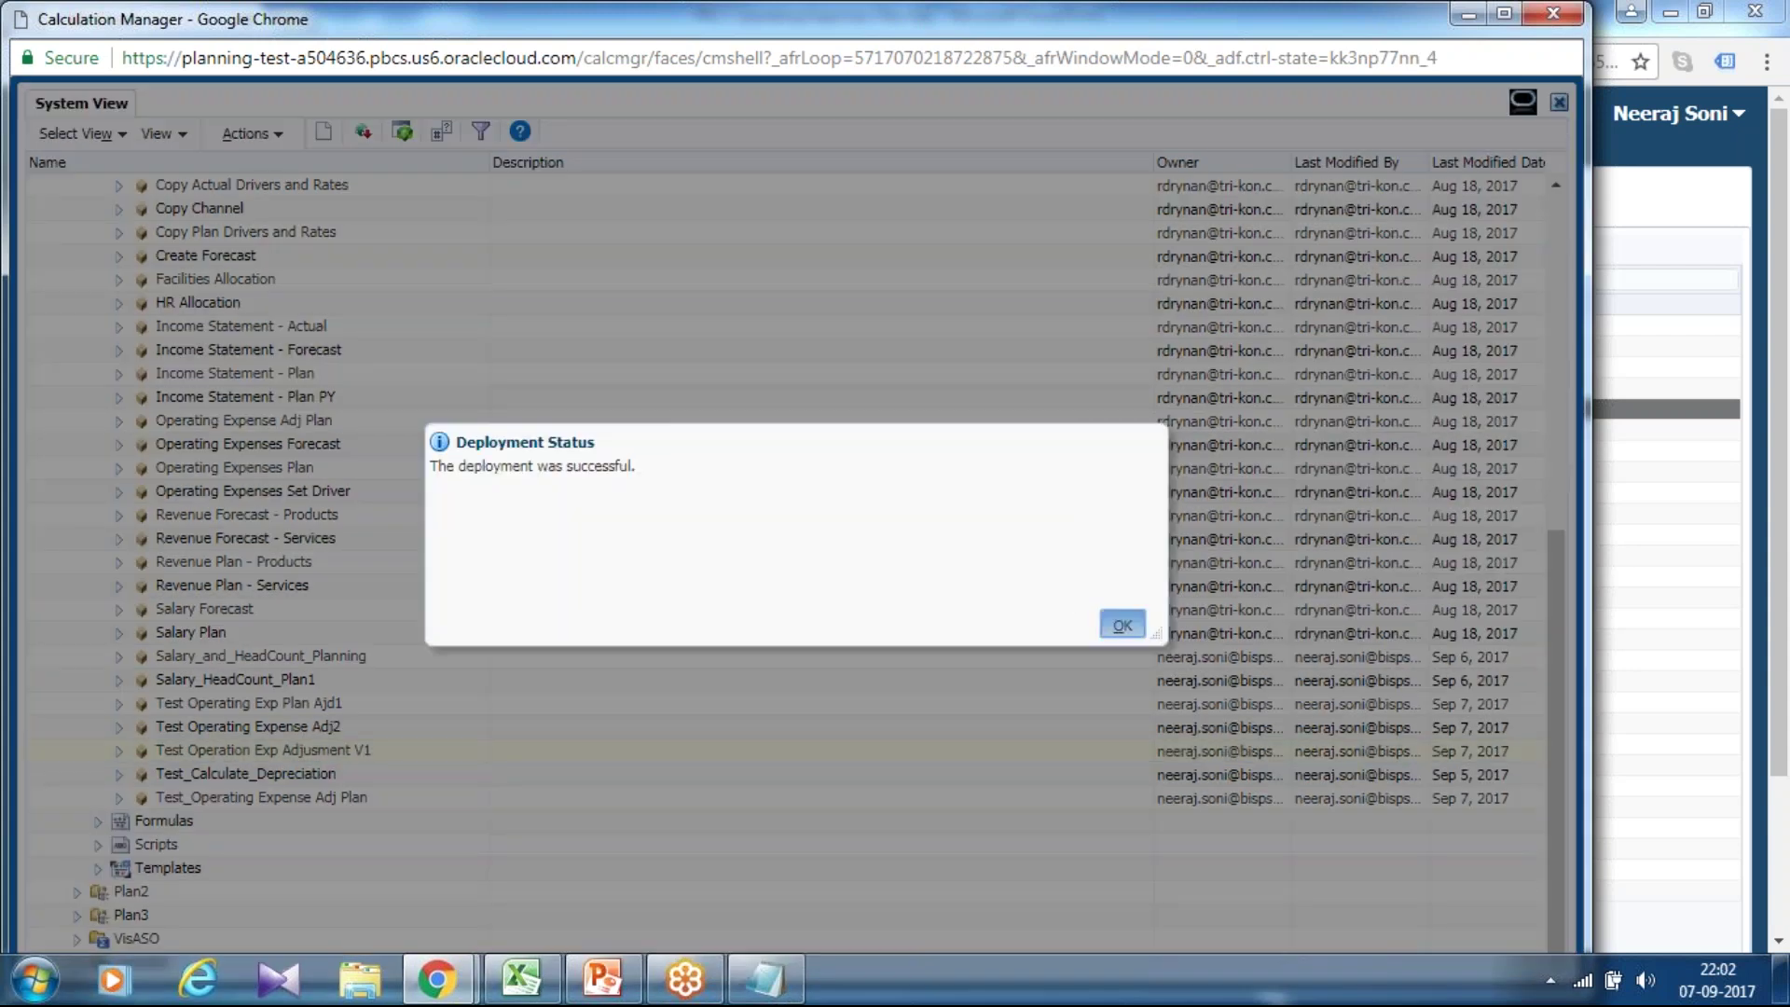
{"action": "key", "text": "Return"}
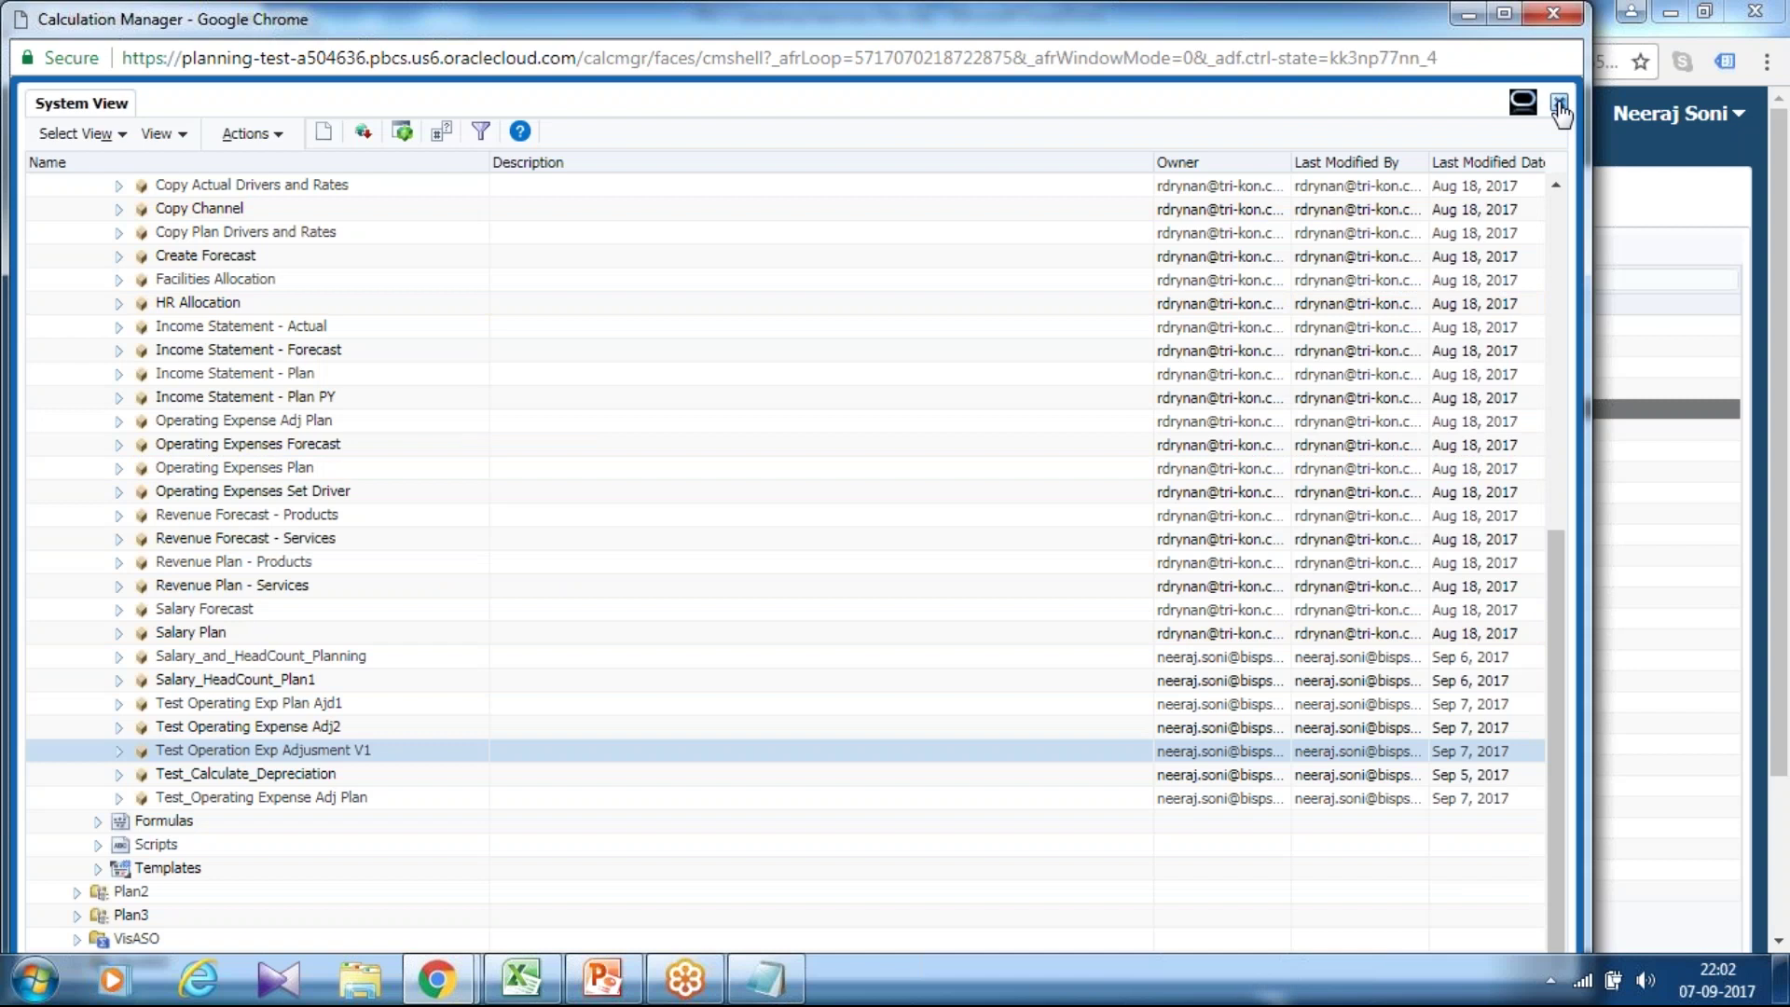
{"action": "left_click", "coordinate": [1560, 105]}
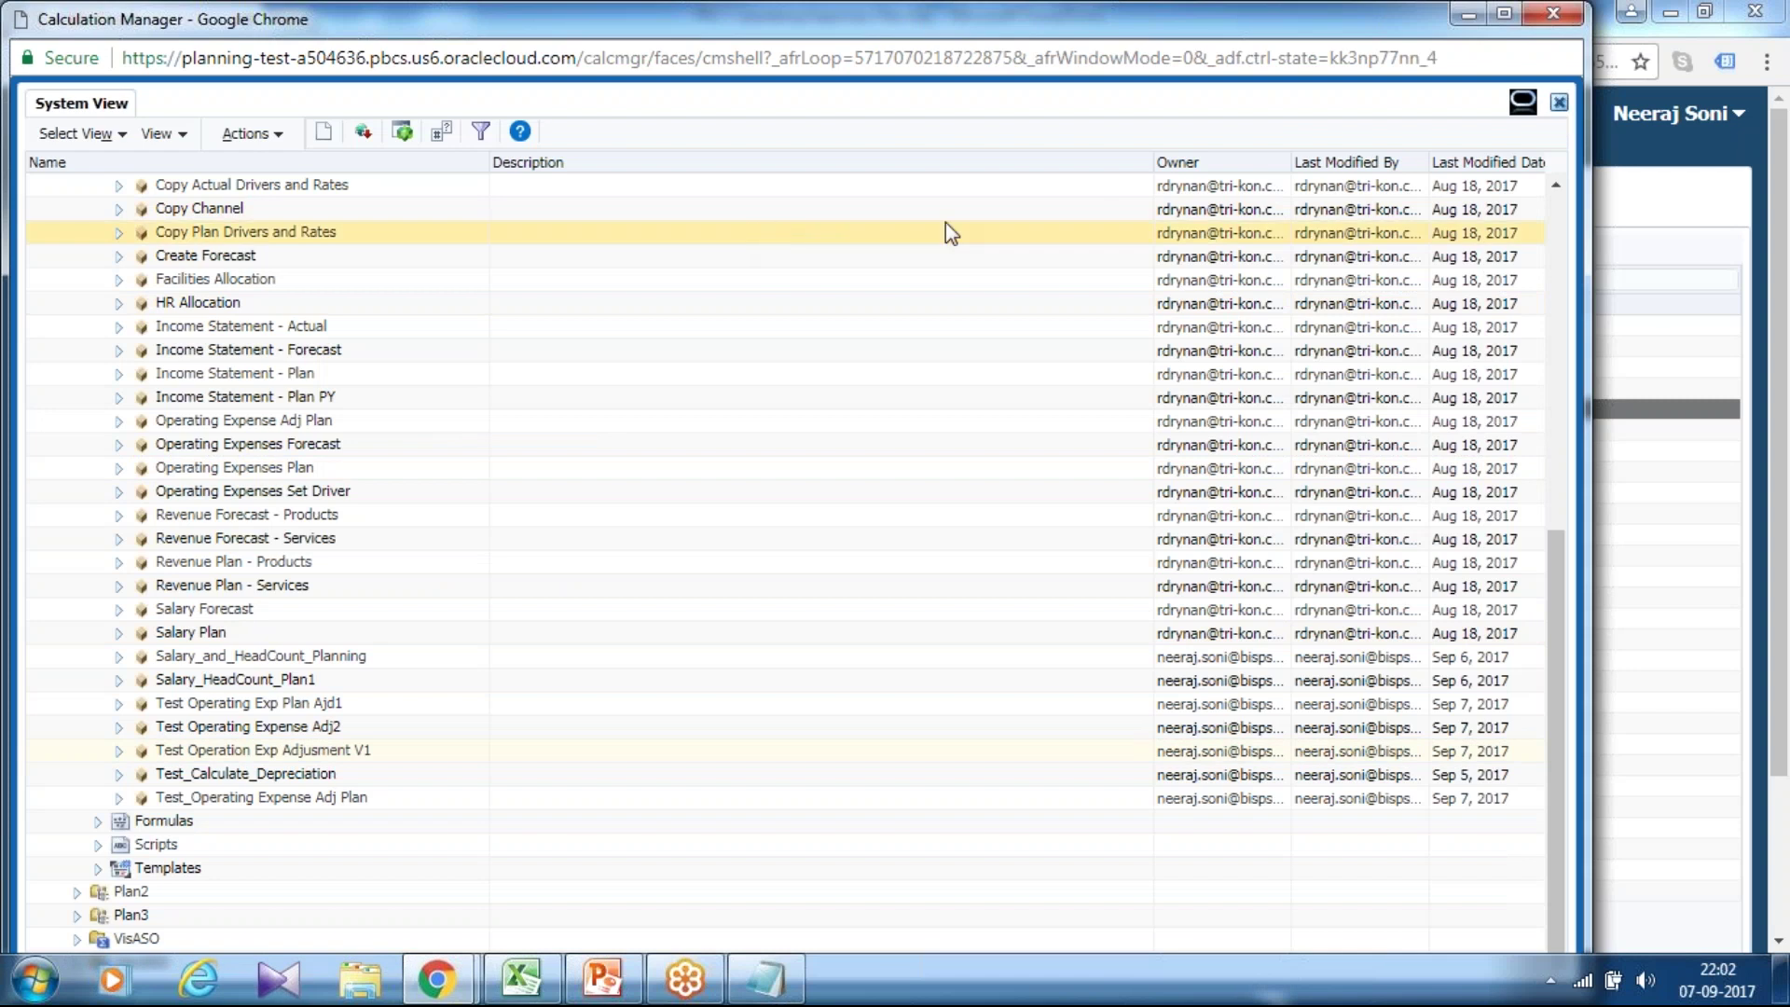
{"action": "left_click", "coordinate": [1555, 15]}
Leave Calculation Manager and go to form management from the Navigator.
{"action": "left_click", "coordinate": [877, 203]}
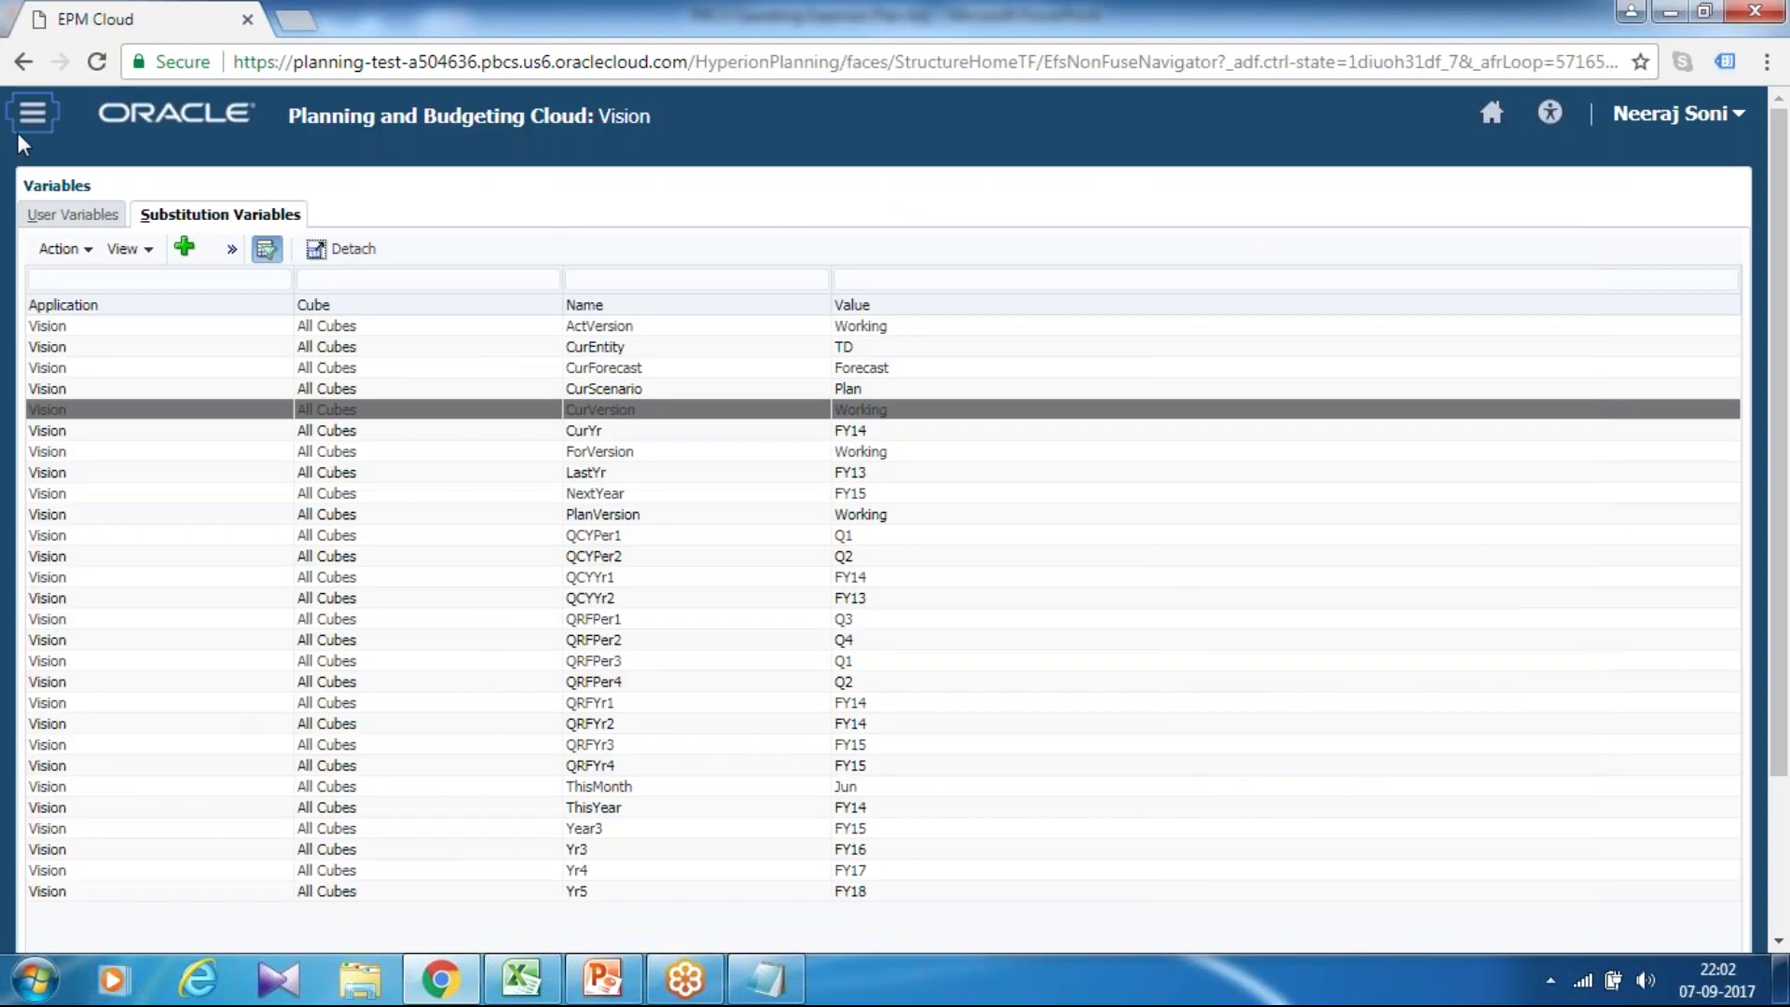
{"action": "left_click", "coordinate": [28, 122]}
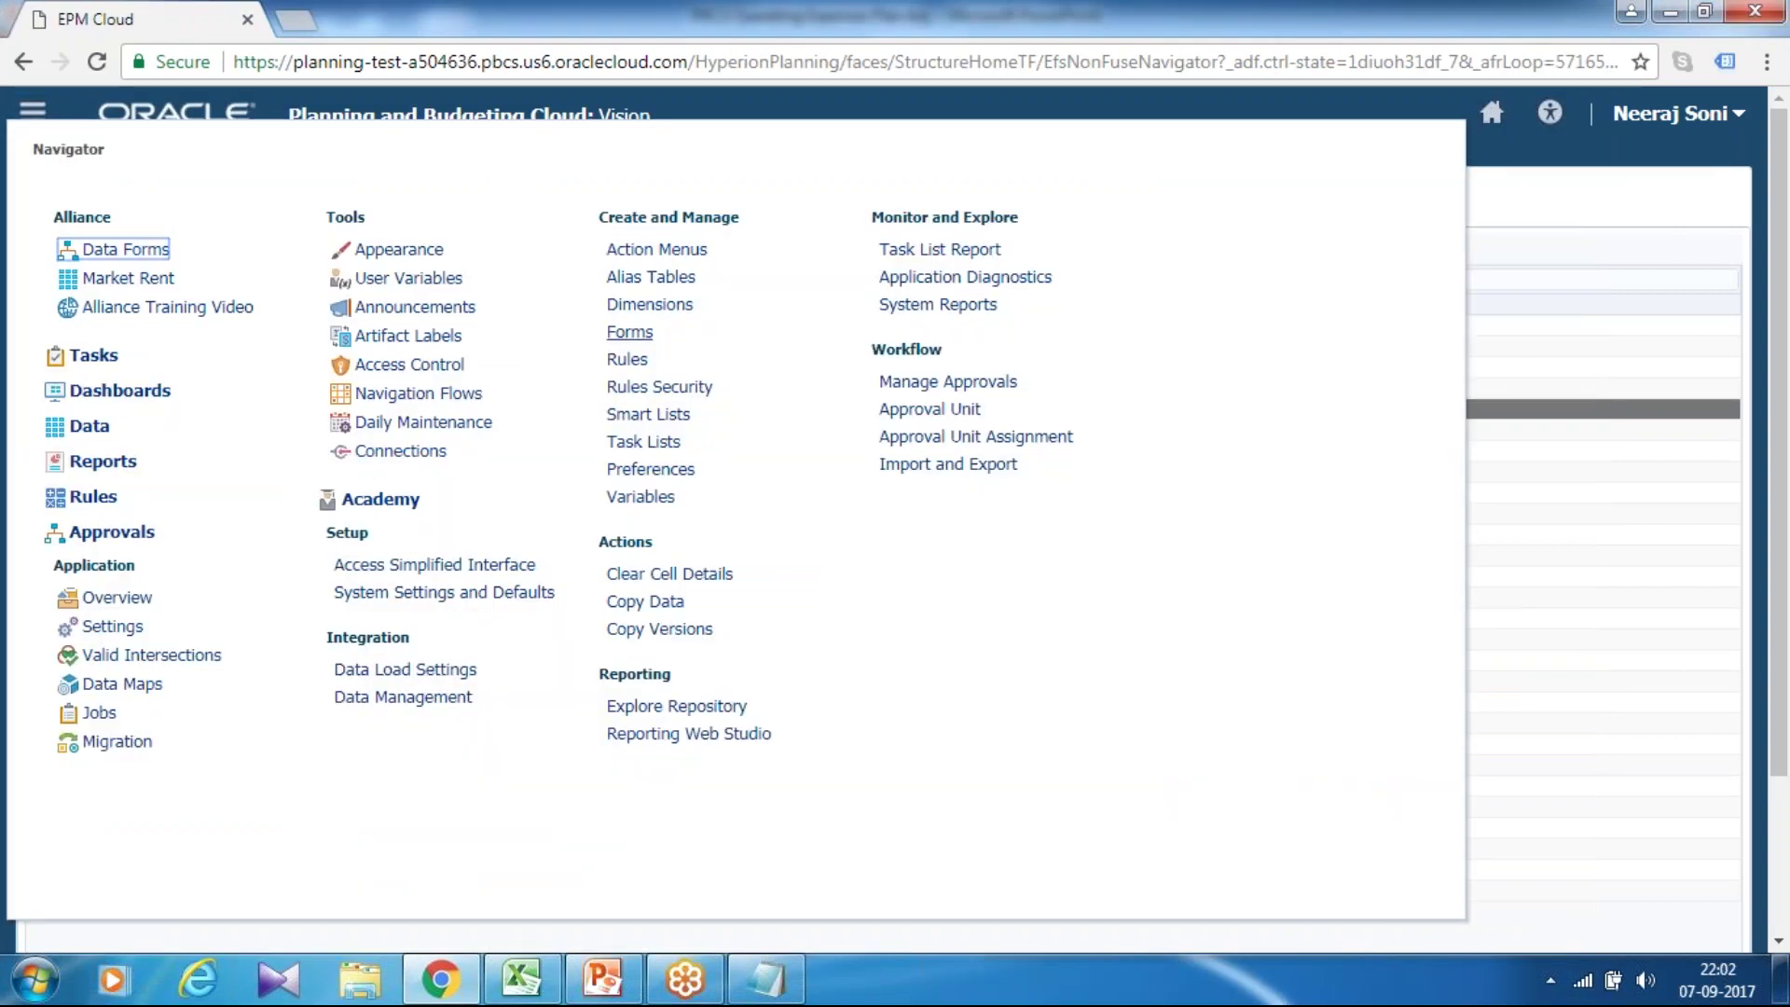
{"action": "left_click", "coordinate": [630, 332]}
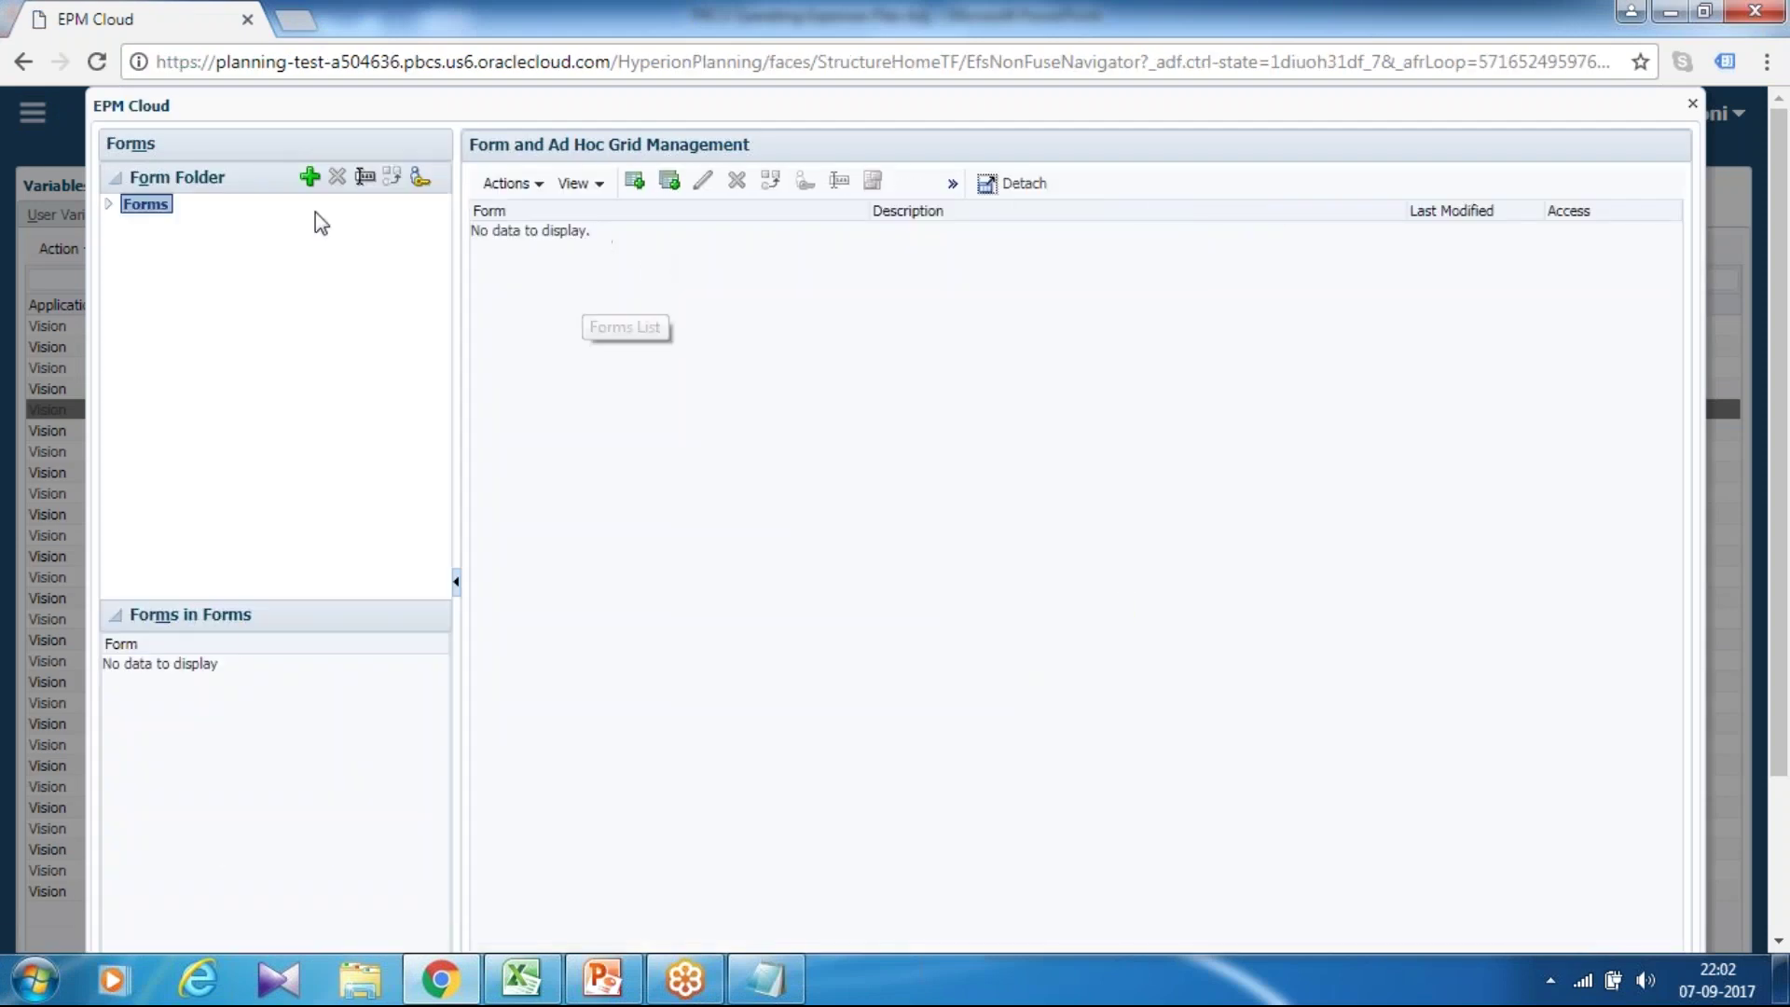
In Forms > Plan, select the Operating Expenses Plan Adjustment form for editing.
{"action": "left_click", "coordinate": [106, 205]}
{"action": "left_click", "coordinate": [157, 282]}
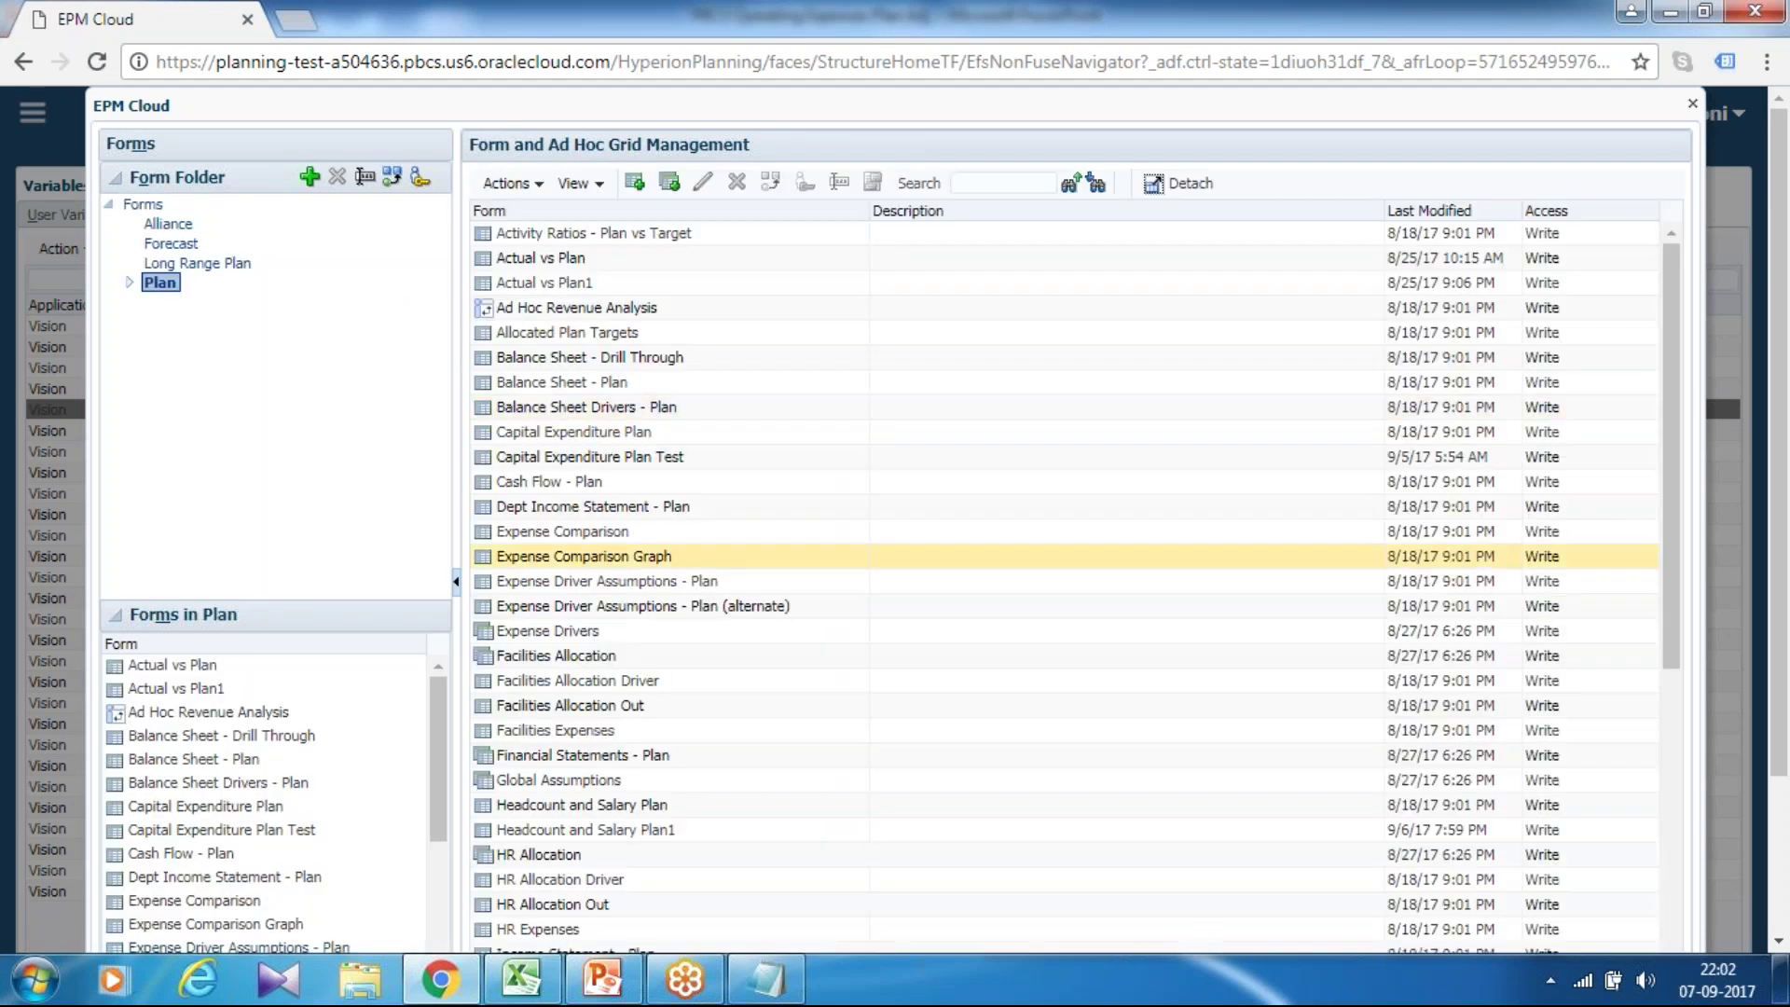
{"action": "left_click", "coordinate": [649, 578]}
{"action": "scroll", "coordinate": [650, 559], "scroll_direction": "down", "scroll_amount": 4}
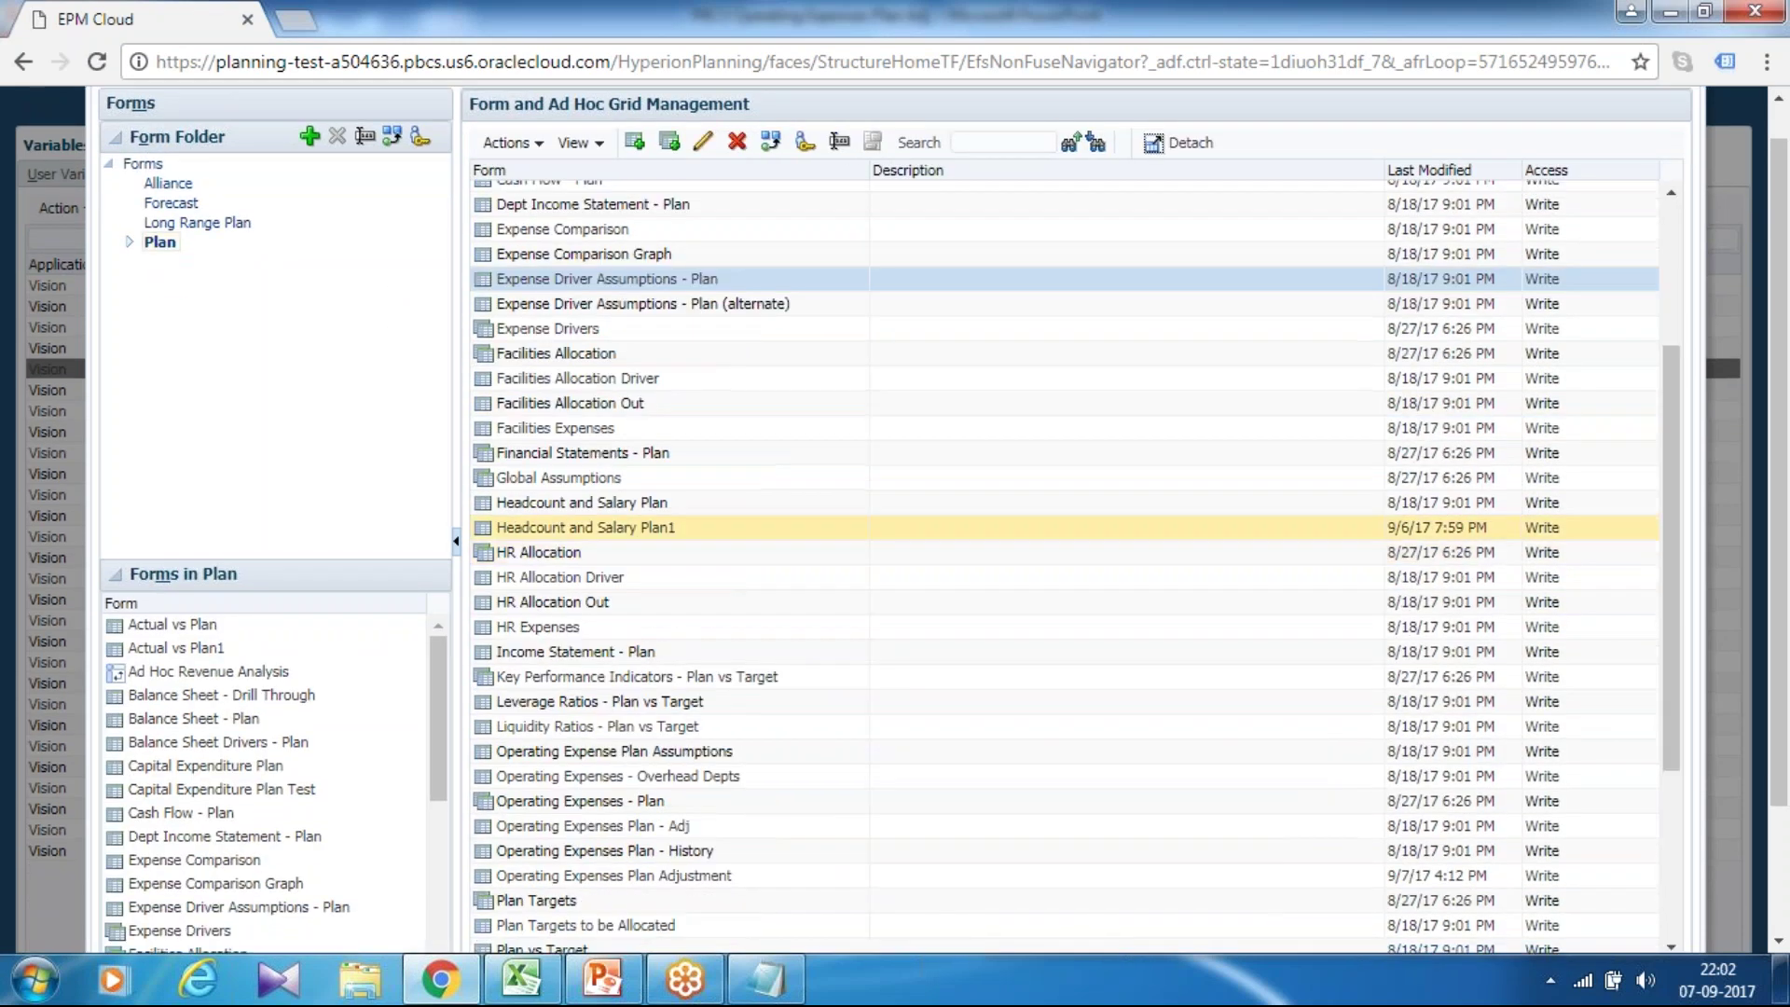
{"action": "scroll", "coordinate": [656, 504], "scroll_direction": "up", "scroll_amount": 2}
{"action": "scroll", "coordinate": [658, 492], "scroll_direction": "down", "scroll_amount": 2}
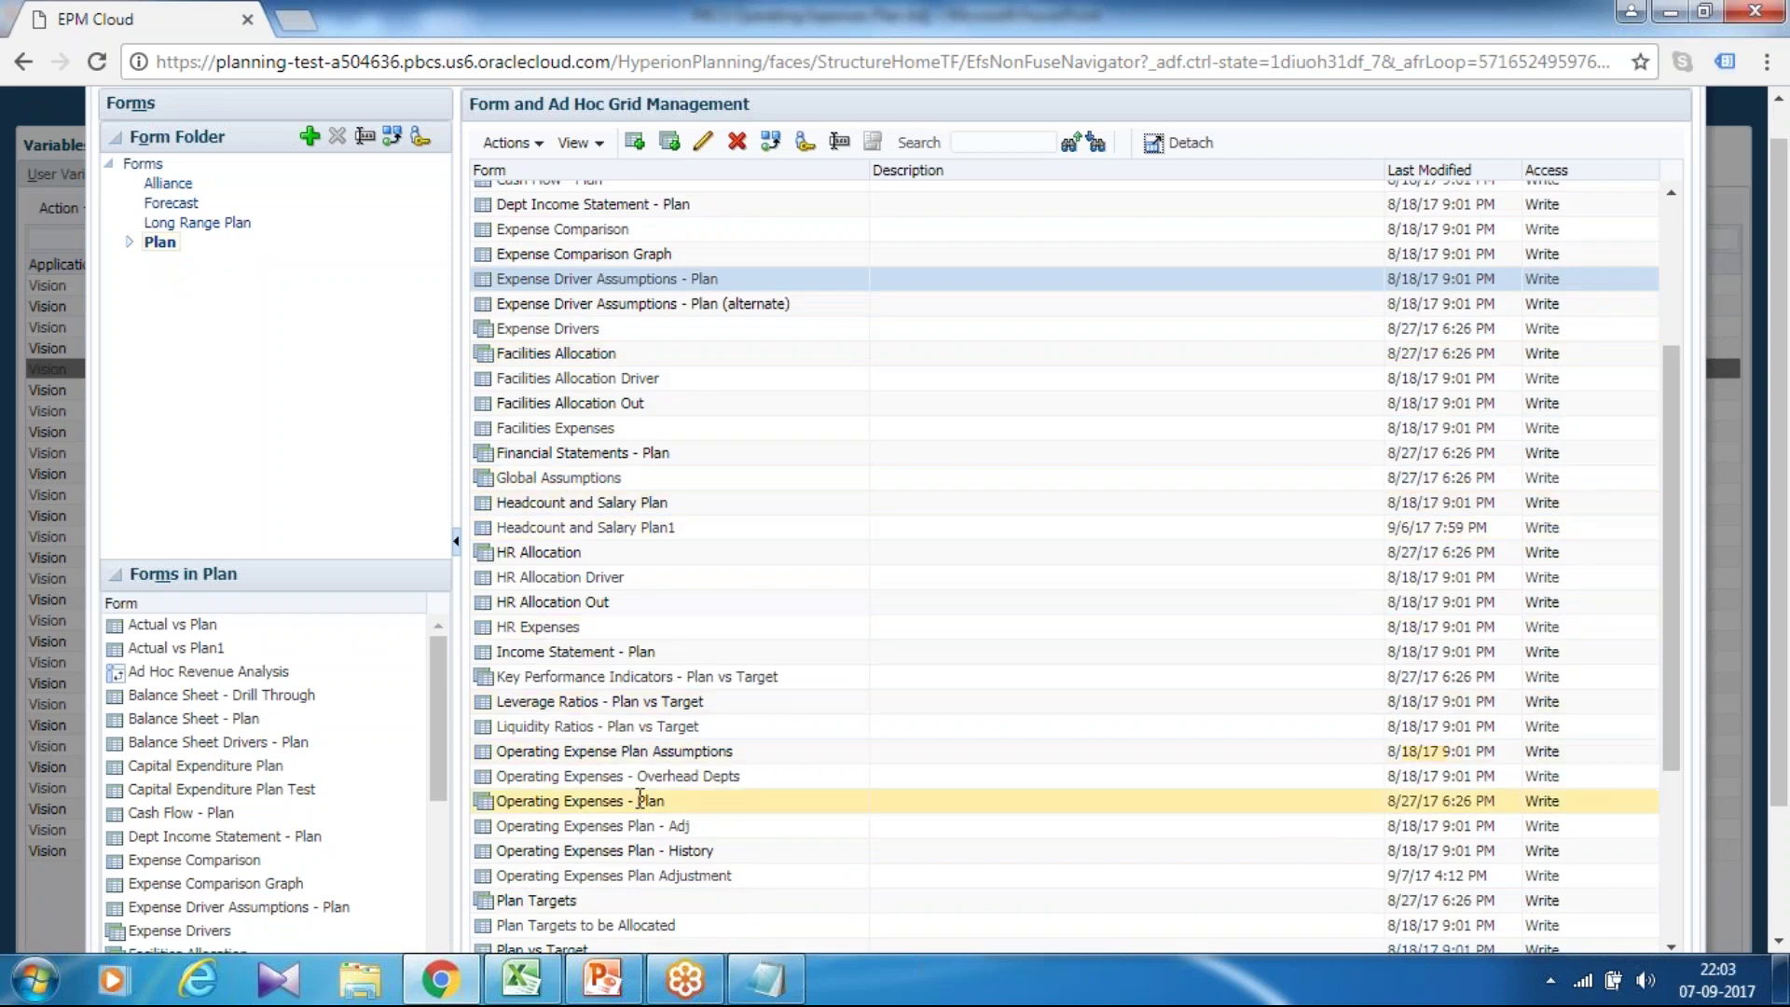
{"action": "left_click", "coordinate": [628, 872]}
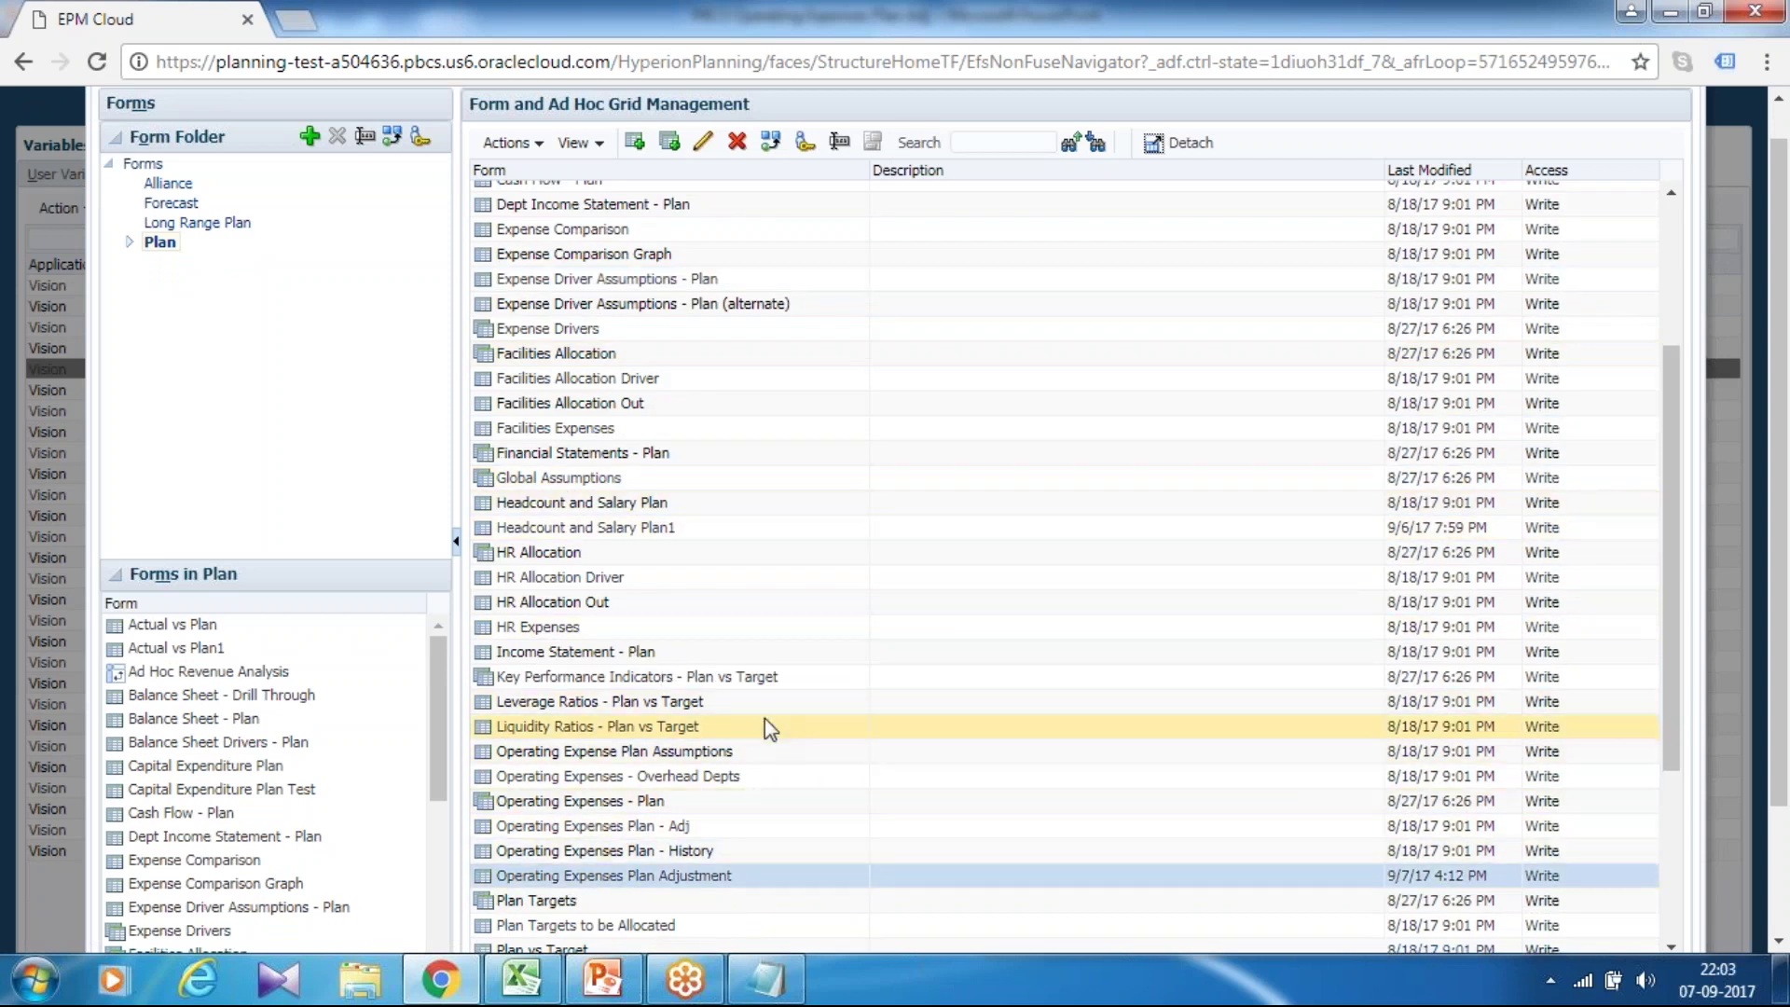
{"action": "scroll", "coordinate": [764, 718], "scroll_direction": "down", "scroll_amount": 5}
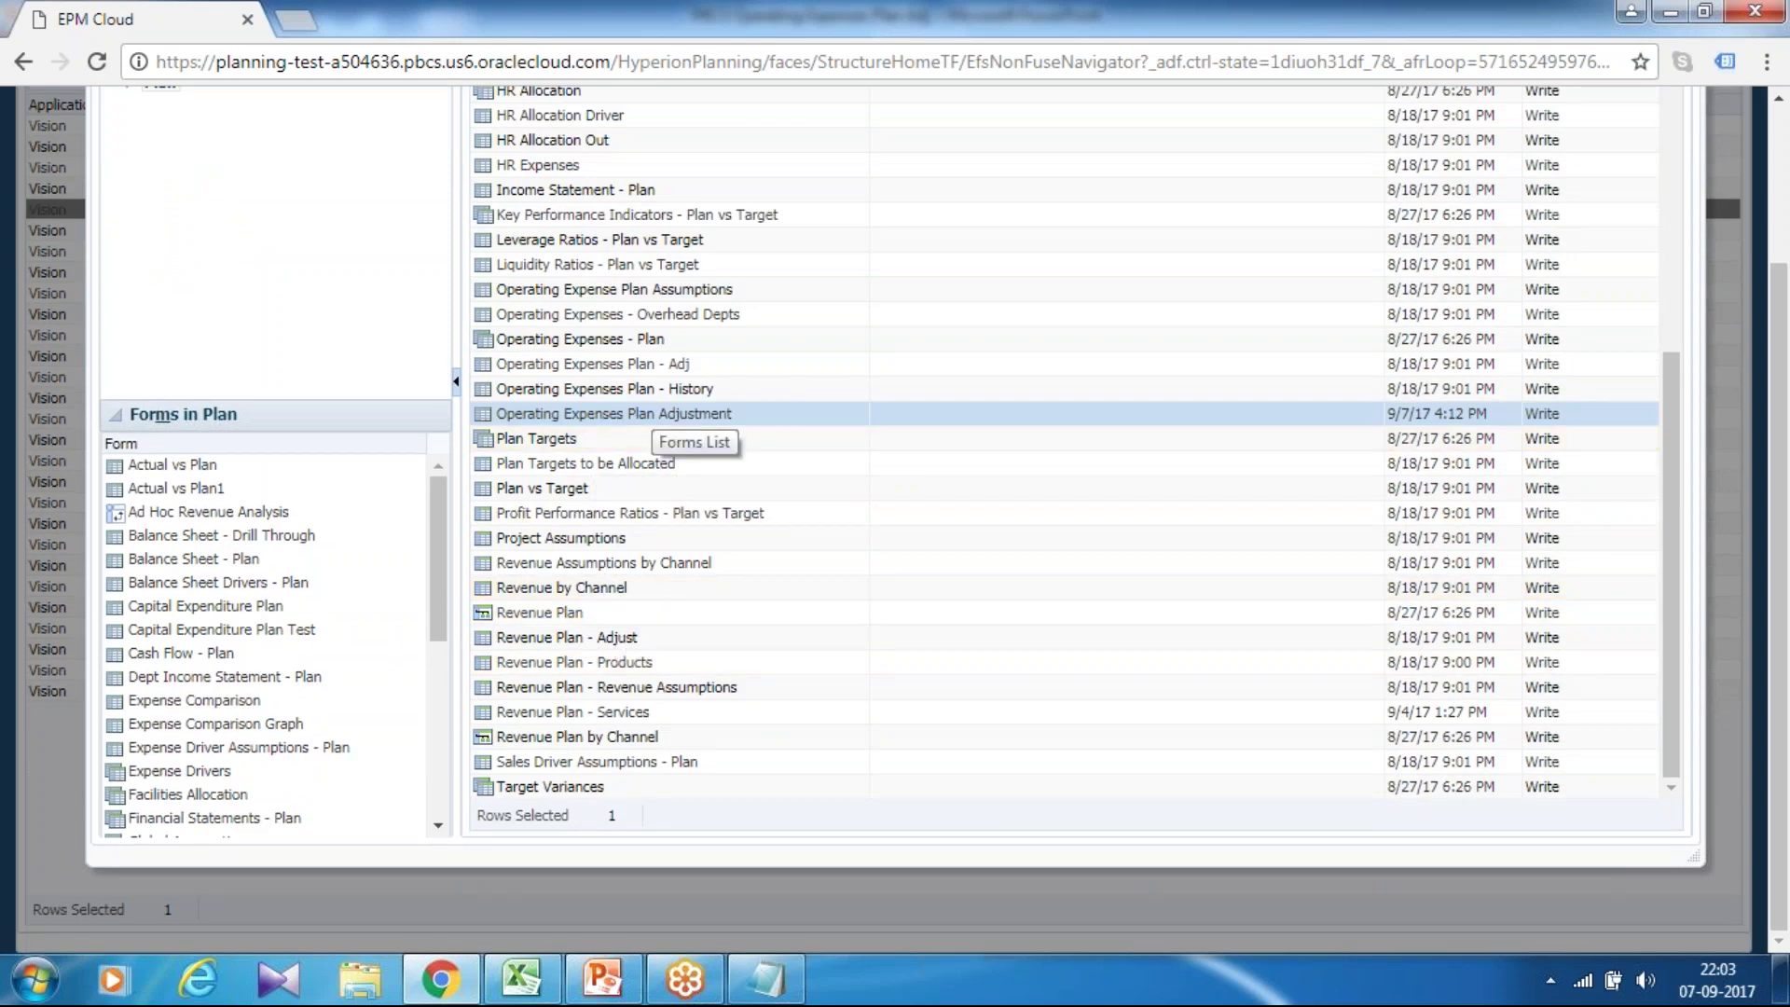
{"action": "scroll", "coordinate": [638, 432], "scroll_direction": "up", "scroll_amount": 6}
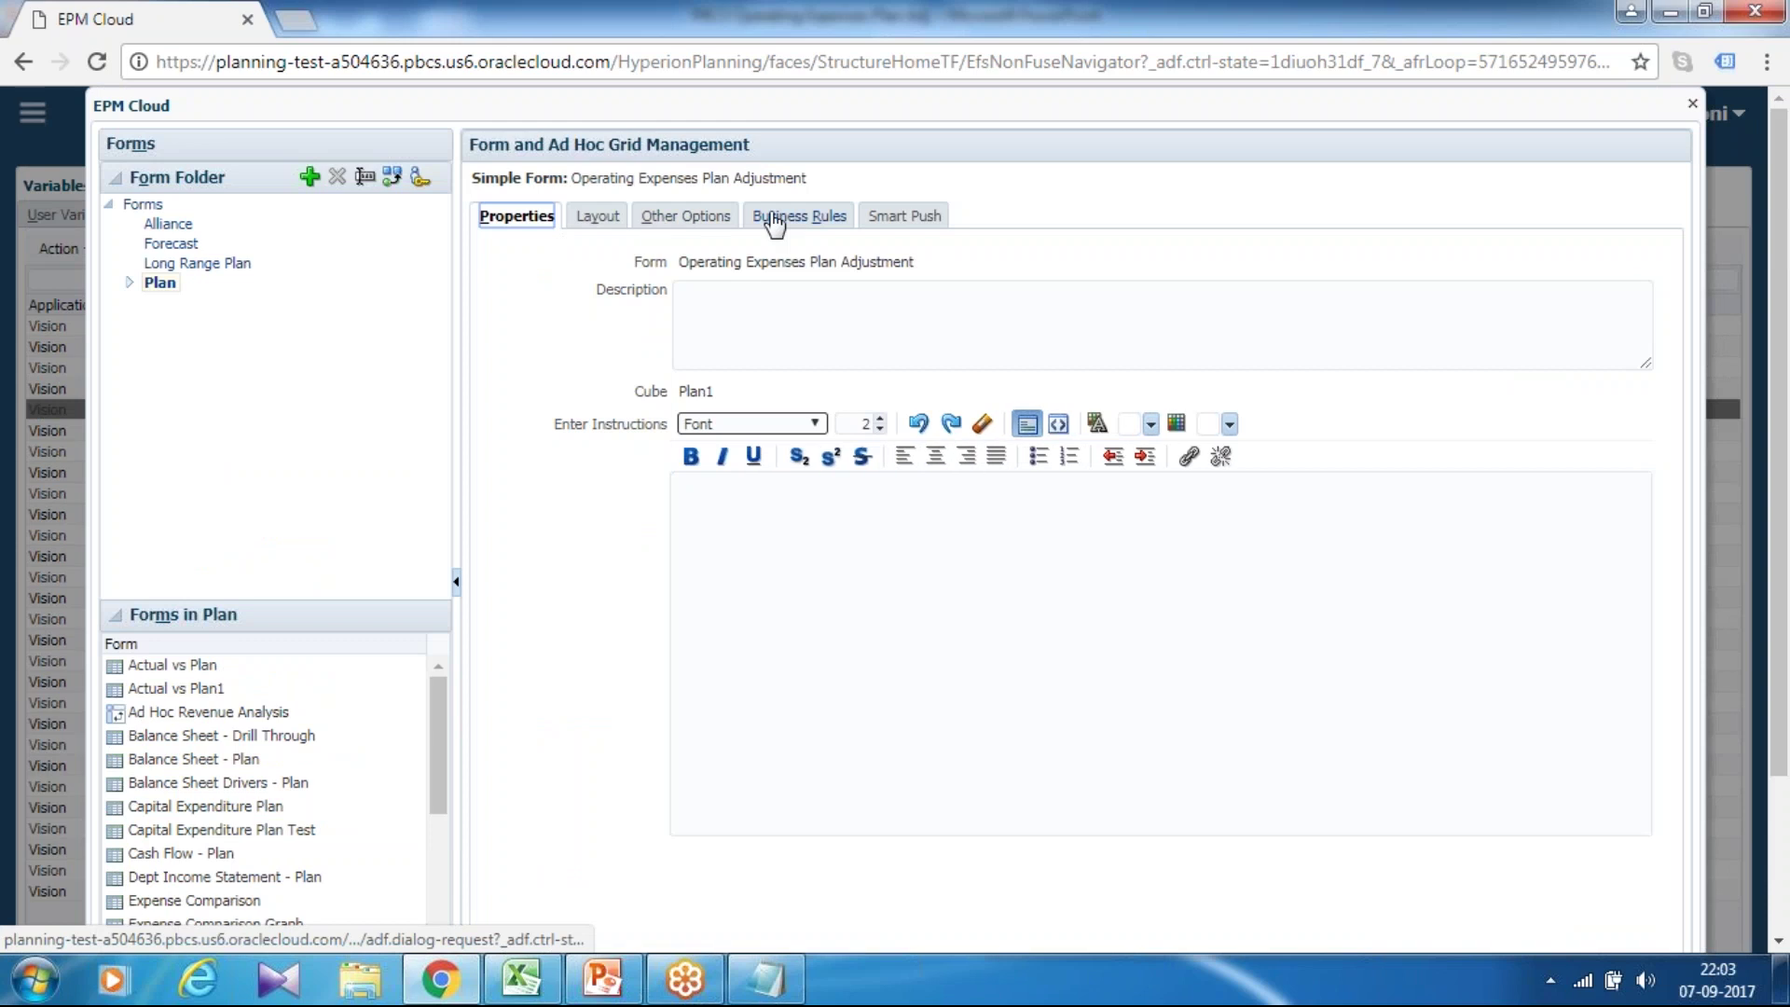
Add the Plan1 - Rule - Test Operation Exp Adjusment V1 business rule to the form.
{"action": "left_click", "coordinate": [809, 218]}
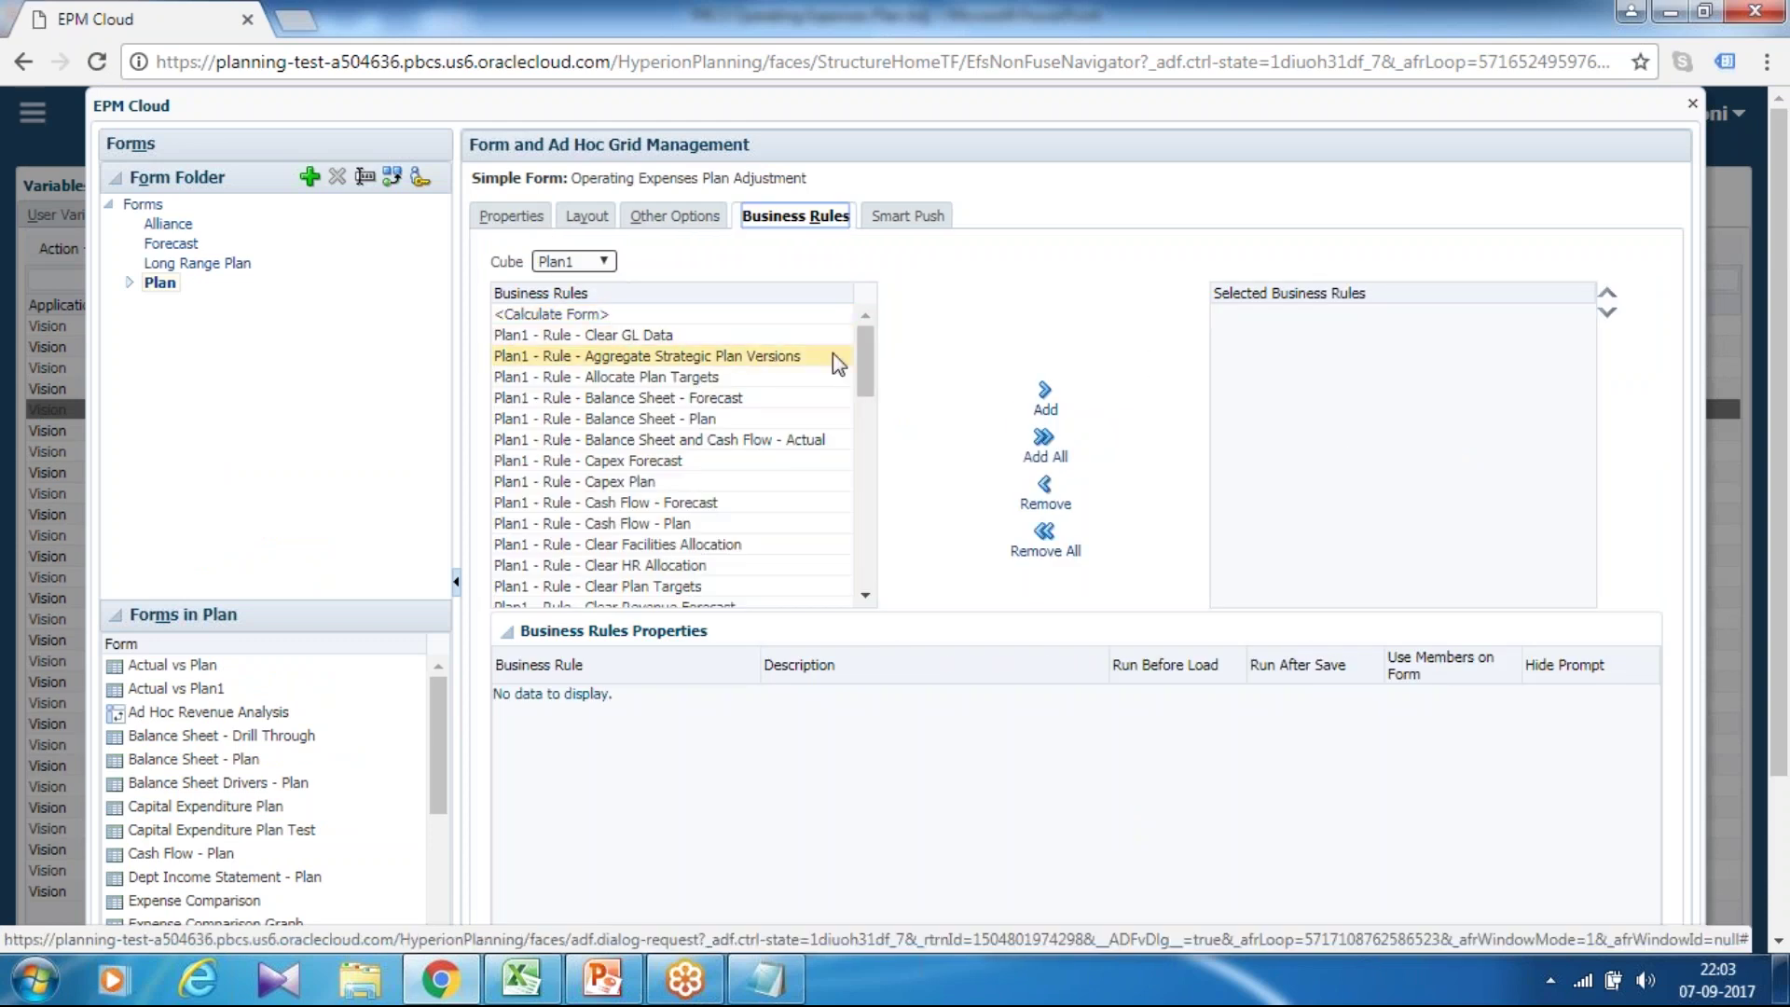
{"action": "left_click_drag", "start_coordinate": [864, 354], "coordinate": [869, 424]}
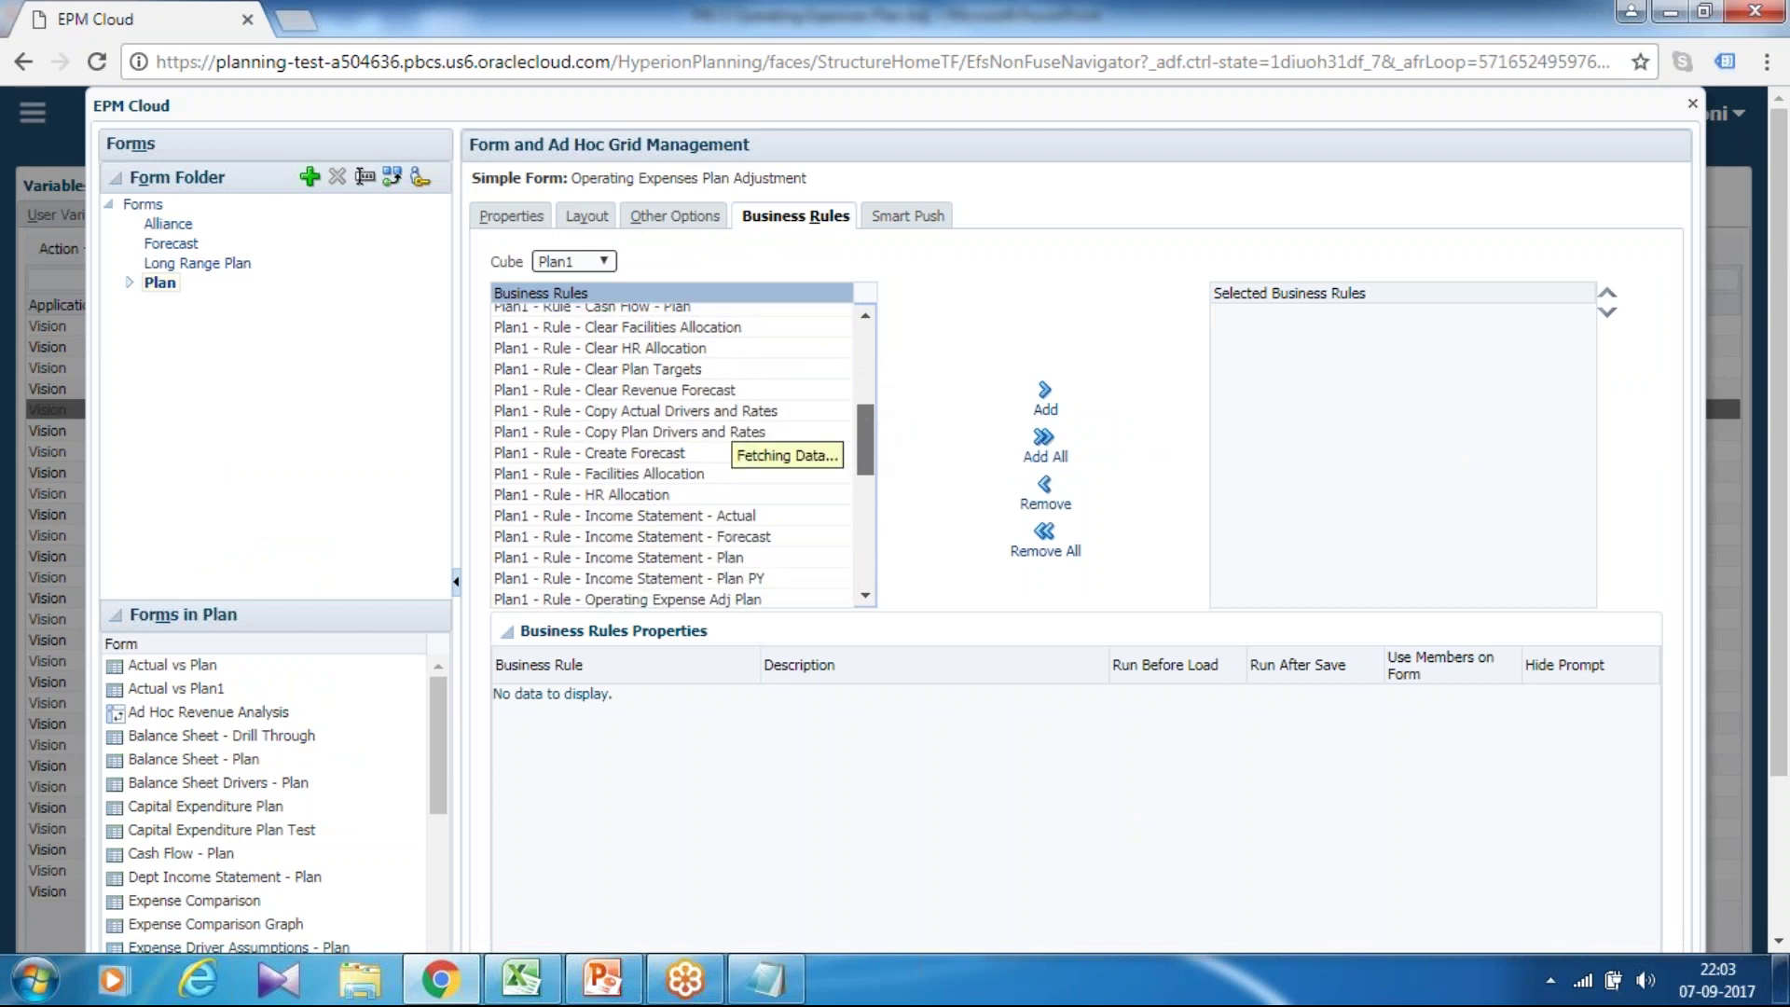
{"action": "scroll", "coordinate": [763, 574], "scroll_direction": "down", "scroll_amount": 5}
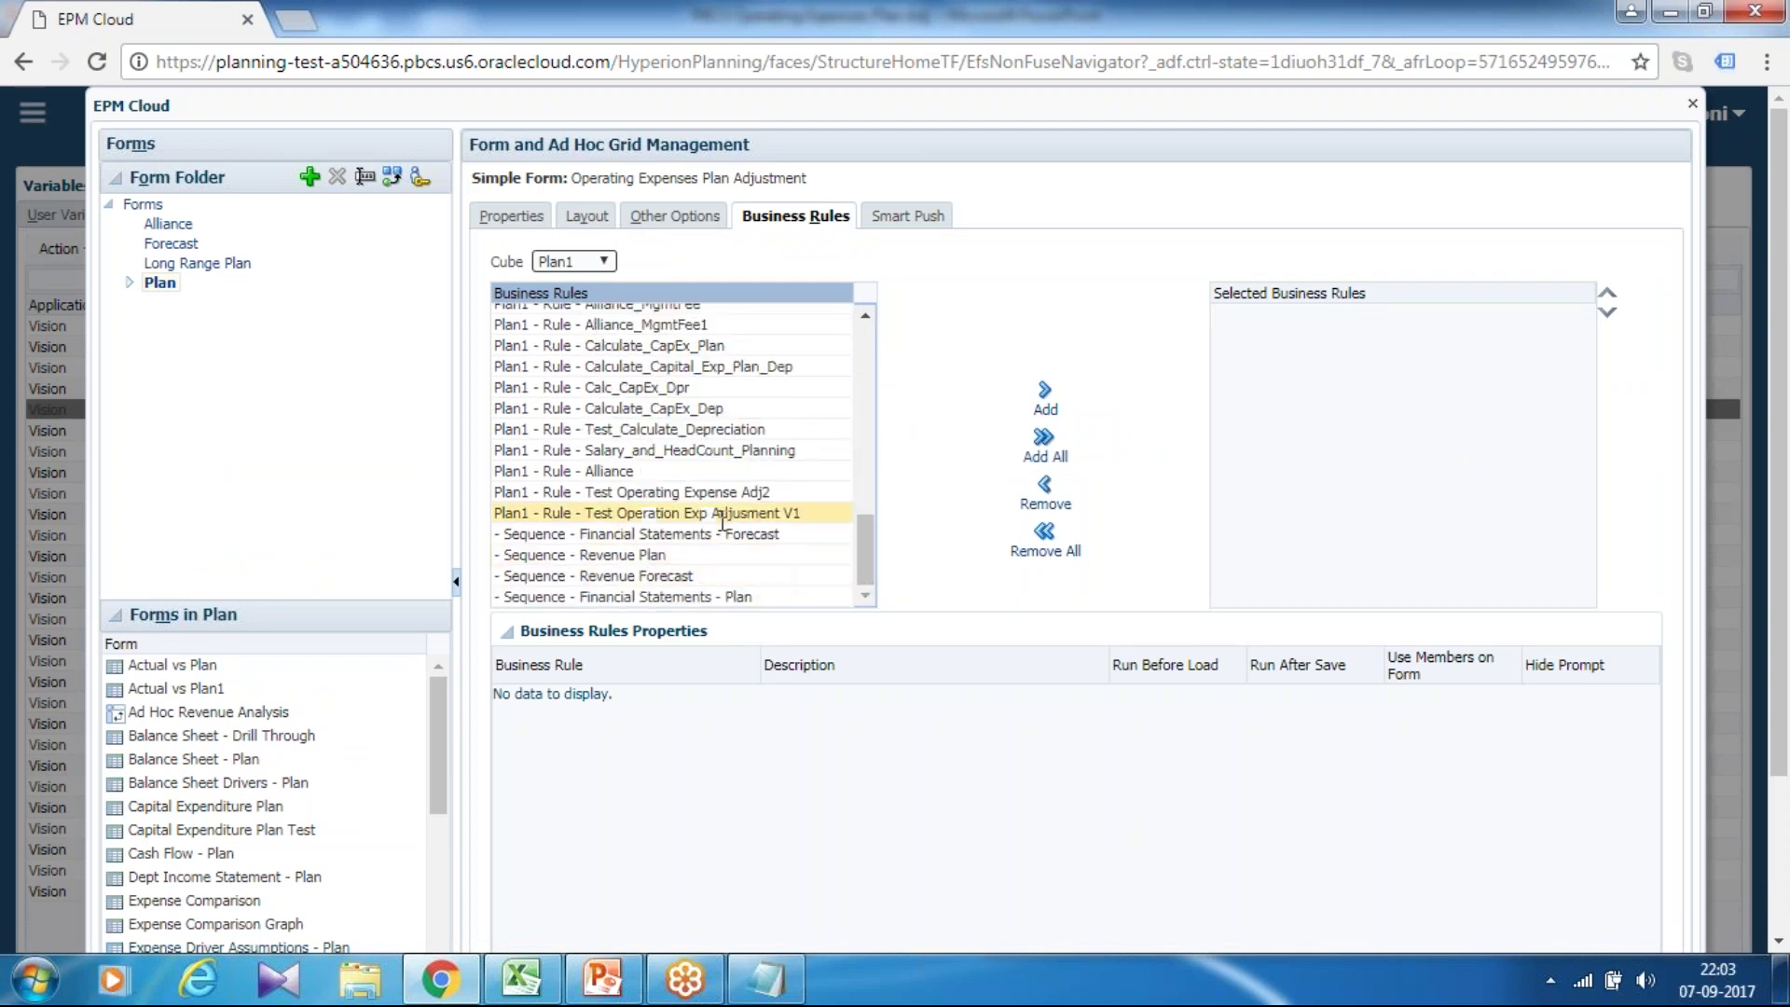
{"action": "left_click", "coordinate": [723, 514]}
{"action": "left_click", "coordinate": [1047, 399]}
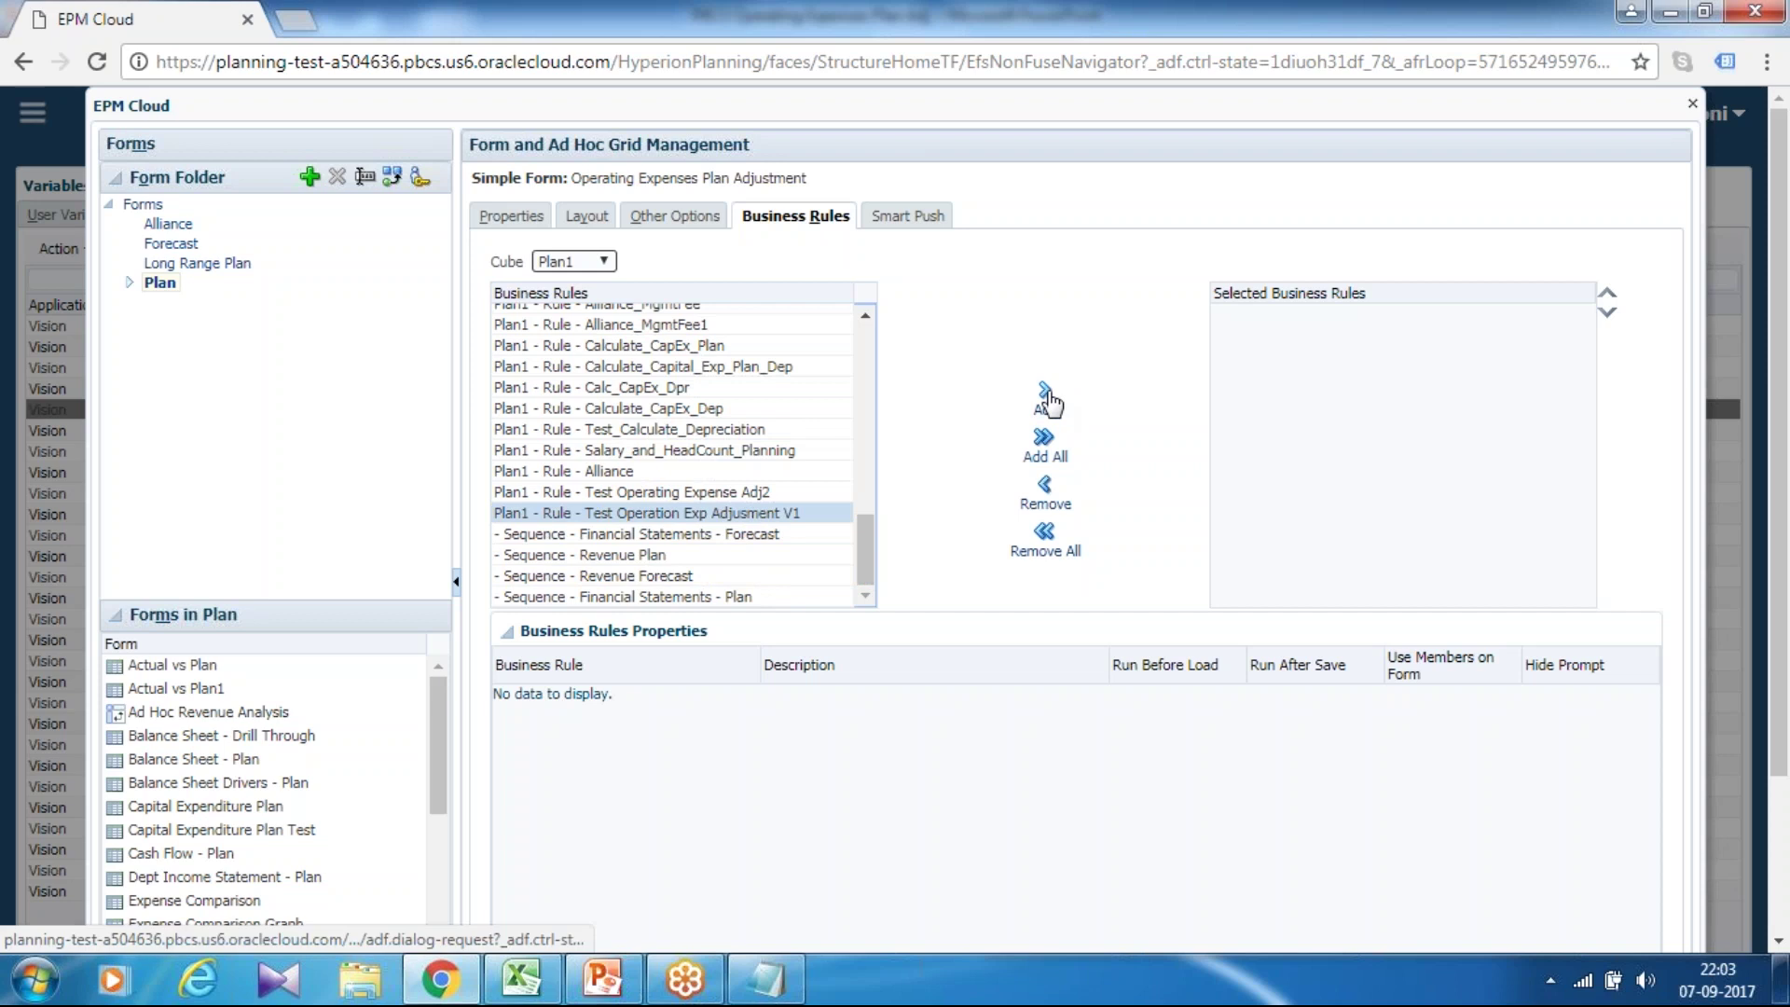
Review the form's attached rules and close form management.
{"action": "scroll", "coordinate": [1498, 528], "scroll_direction": "down", "scroll_amount": 3}
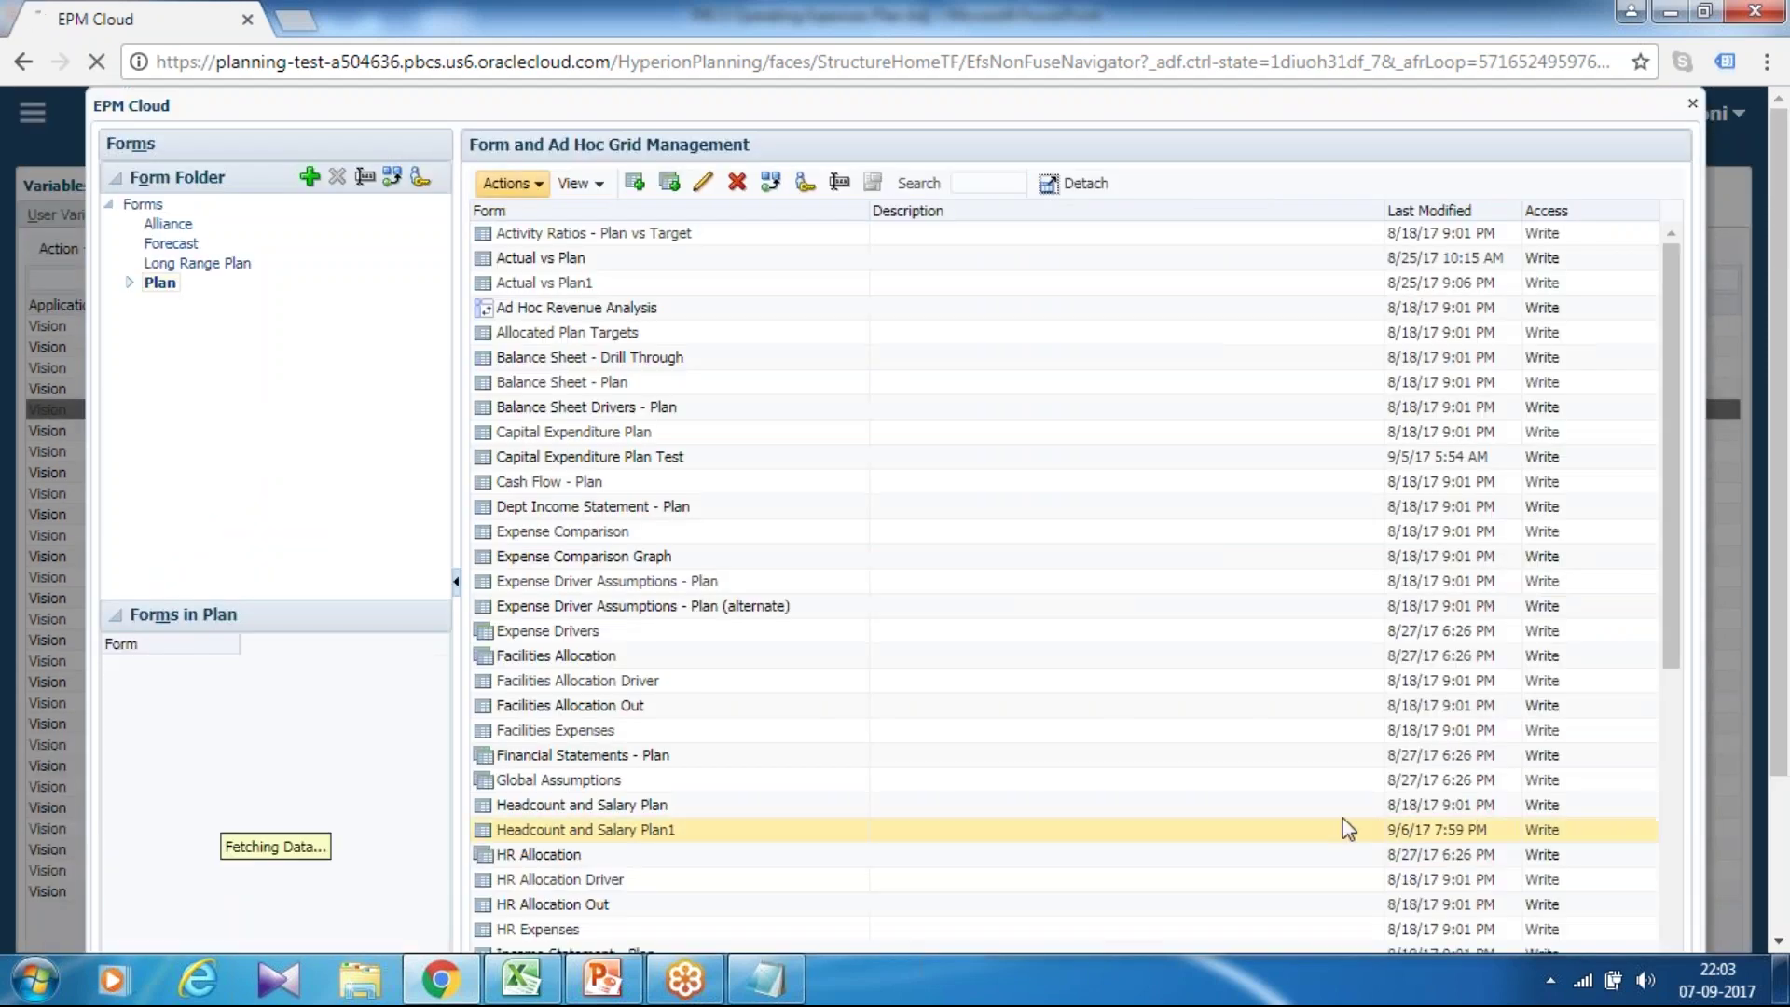
{"action": "scroll", "coordinate": [1426, 687], "scroll_direction": "down", "scroll_amount": 8}
{"action": "scroll", "coordinate": [1396, 778], "scroll_direction": "up", "scroll_amount": 12}
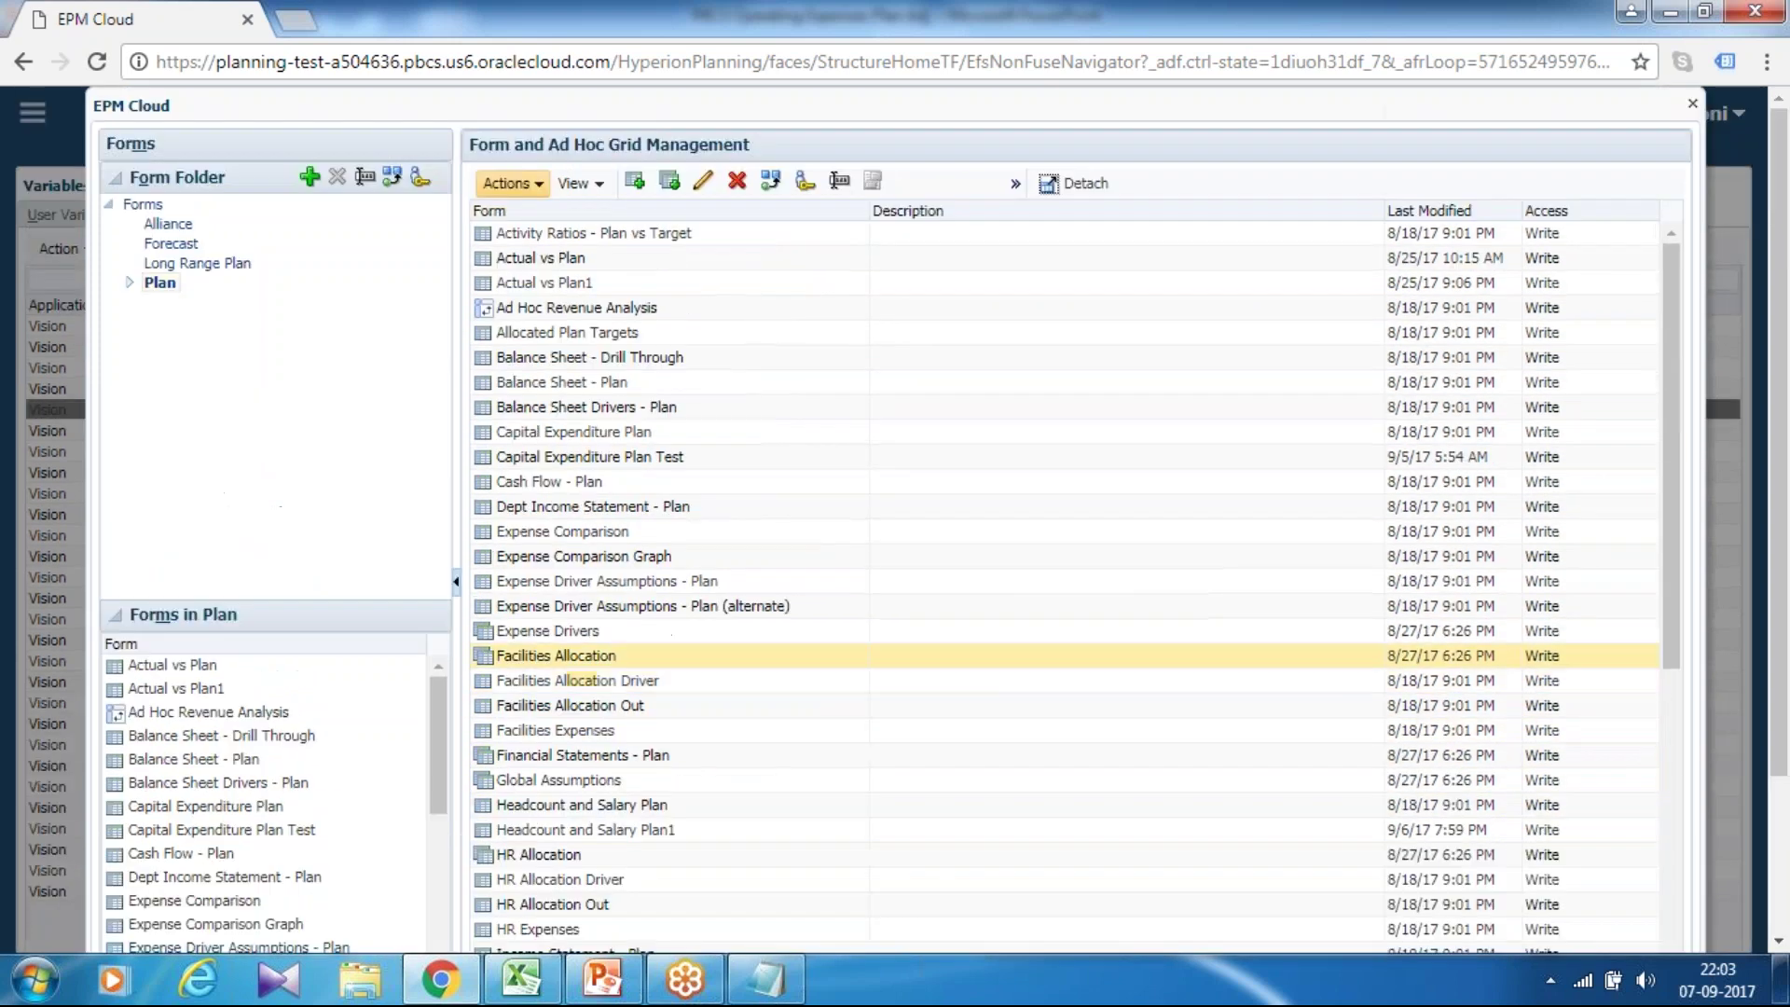
{"action": "scroll", "coordinate": [1610, 335], "scroll_direction": "down", "scroll_amount": 8}
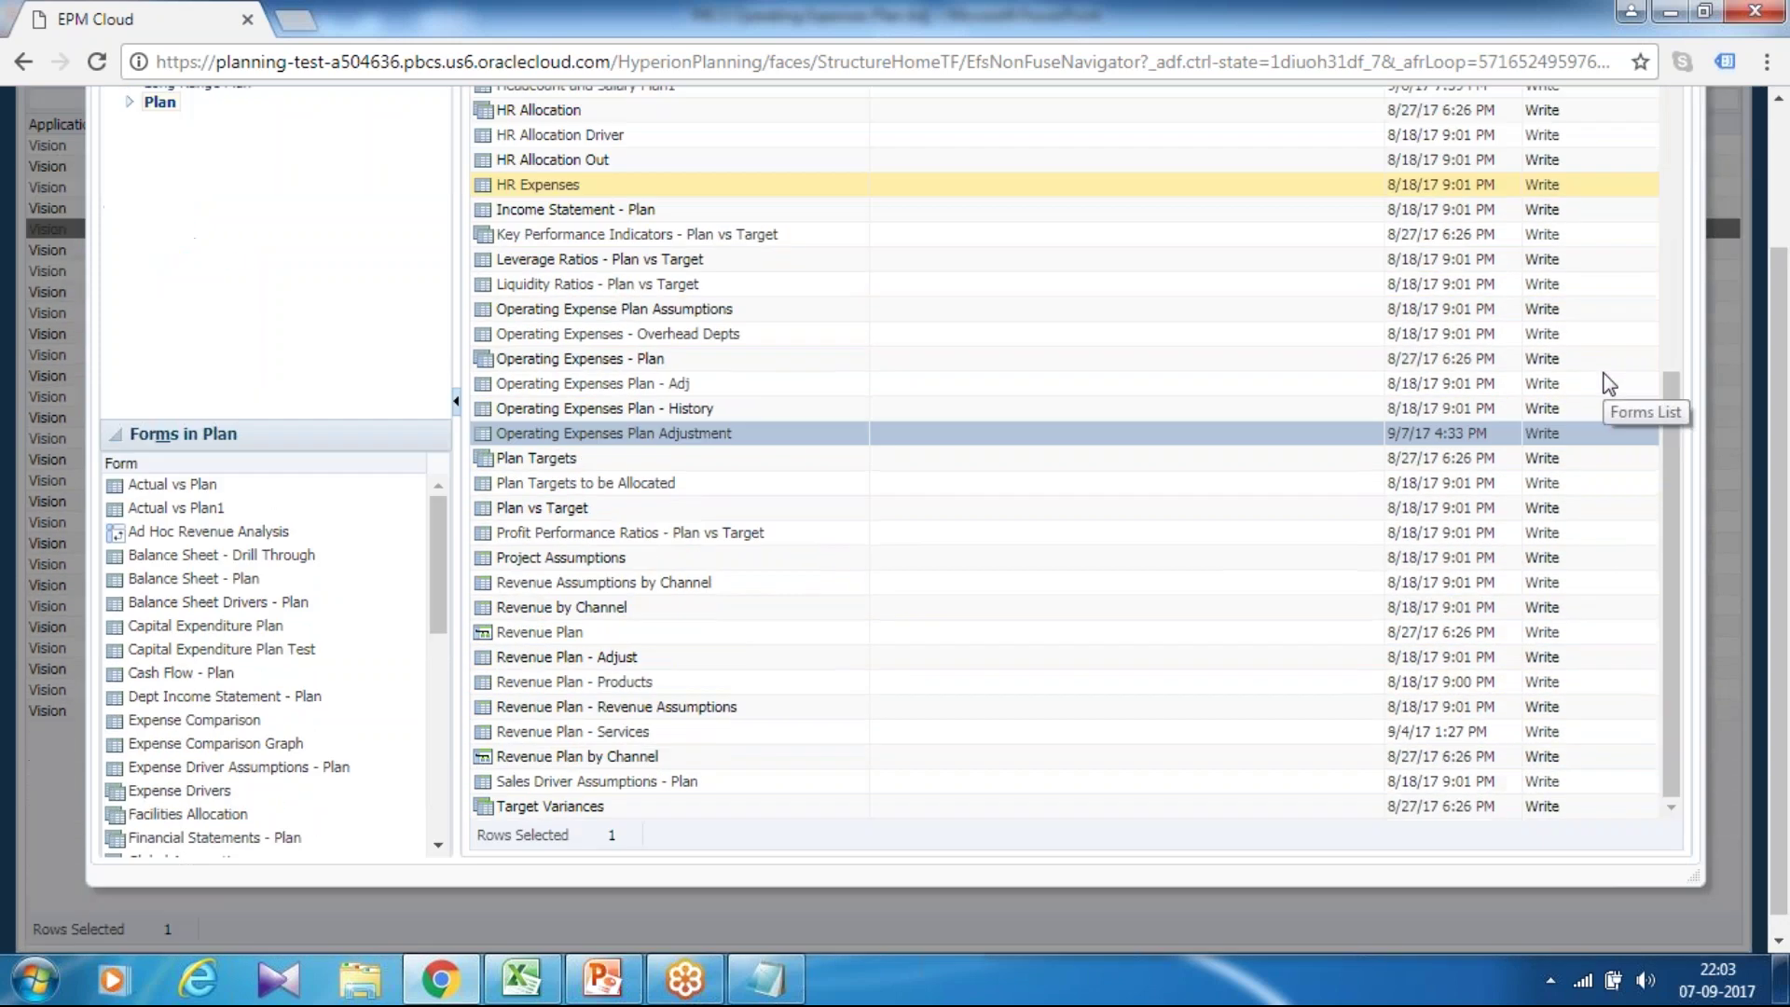
{"action": "scroll", "coordinate": [1611, 354], "scroll_direction": "up", "scroll_amount": 10}
{"action": "key", "text": "Escape"}
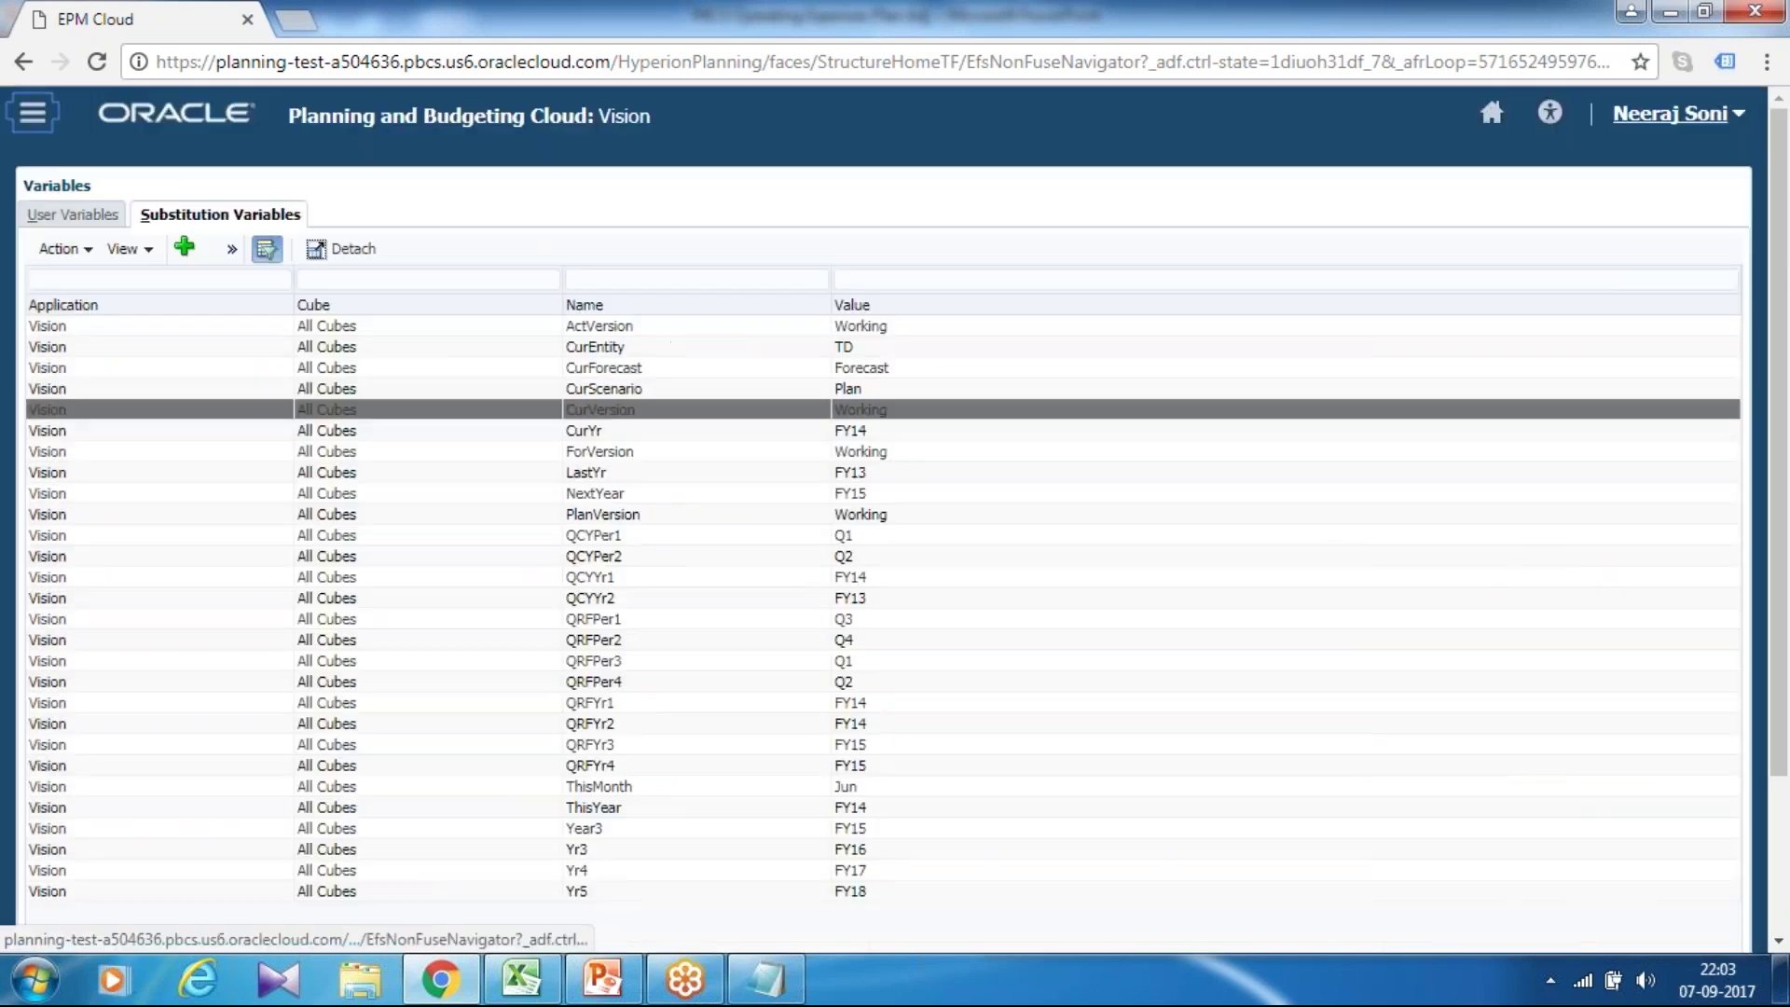
Back in Excel, disconnect all Smart View servers, reconnect to the saved planning URL, and list Vision.
{"action": "left_click", "coordinate": [520, 979]}
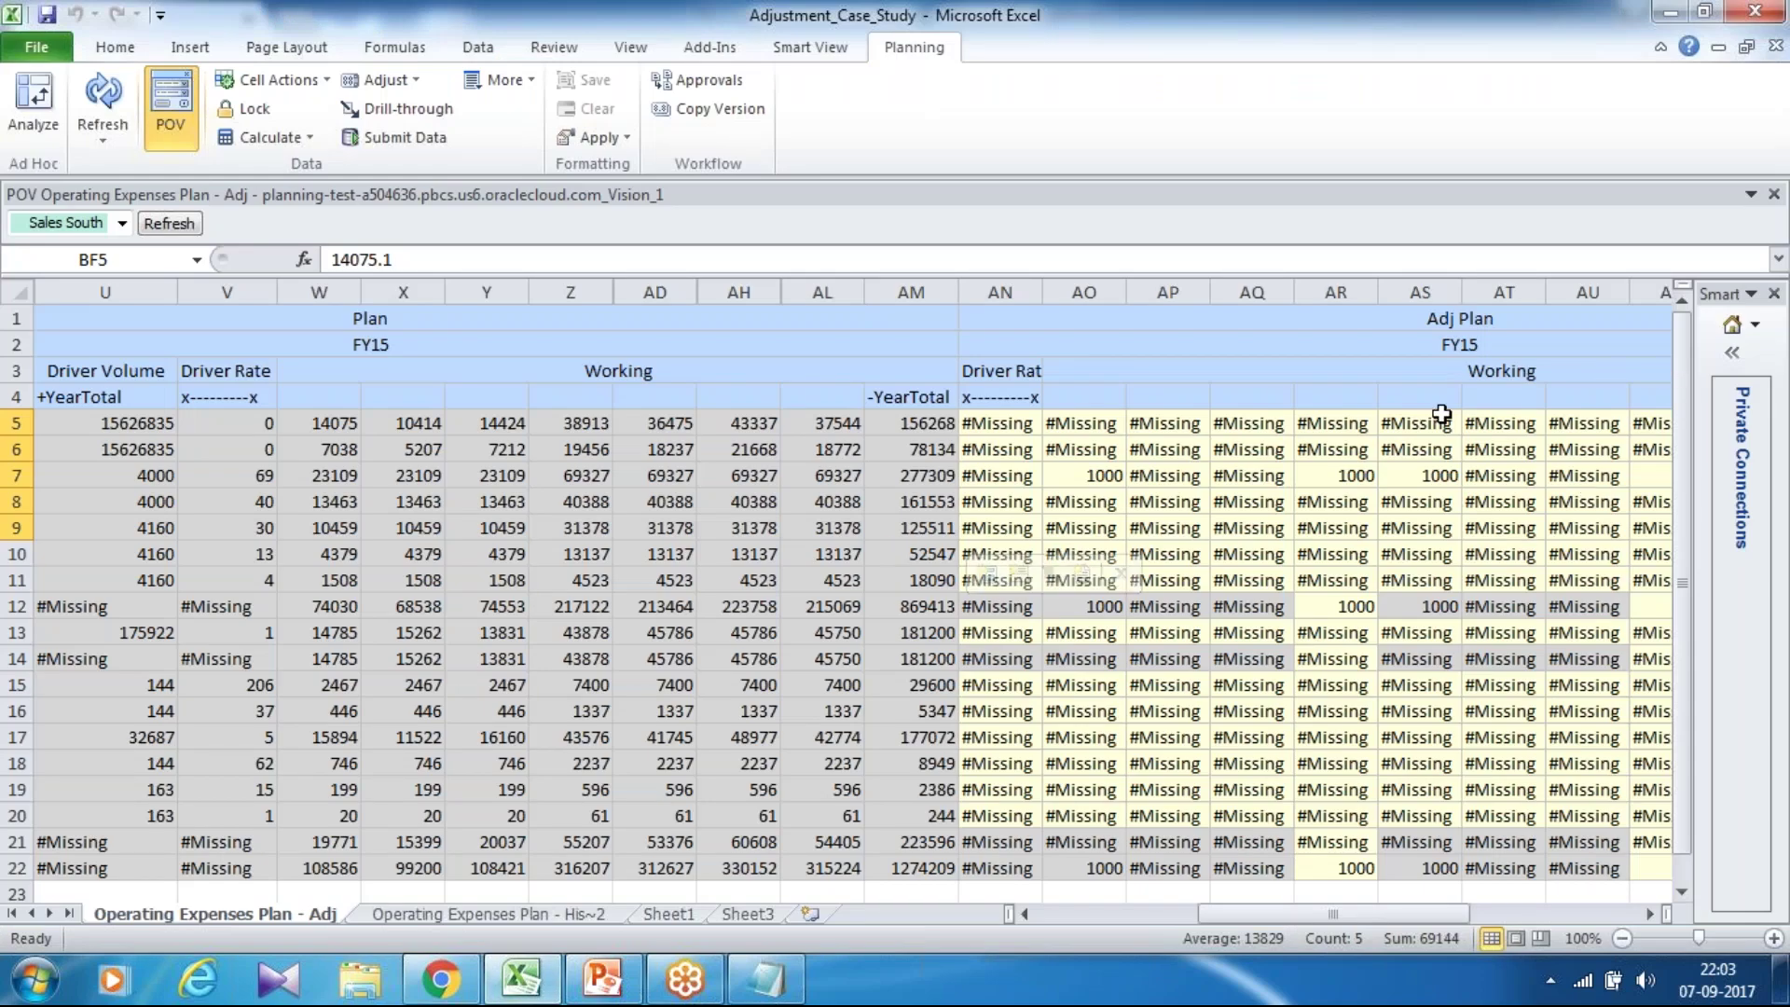
{"action": "left_click", "coordinate": [1757, 328]}
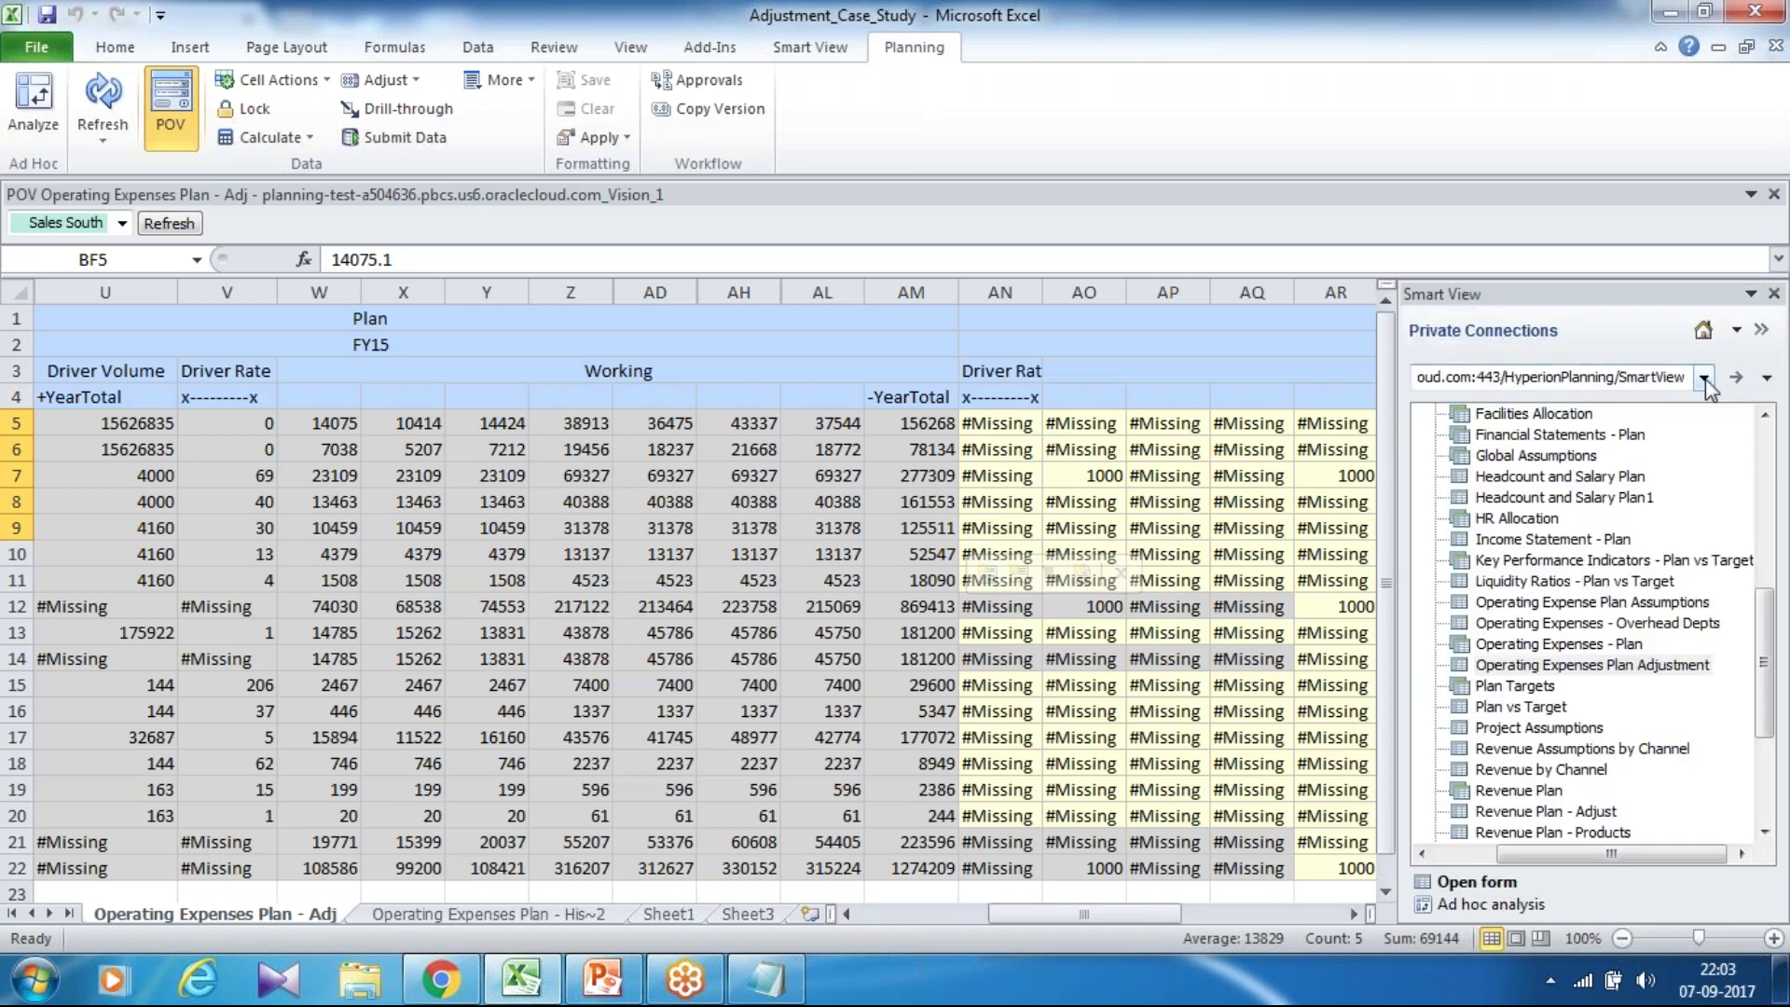
{"action": "left_click", "coordinate": [1703, 376]}
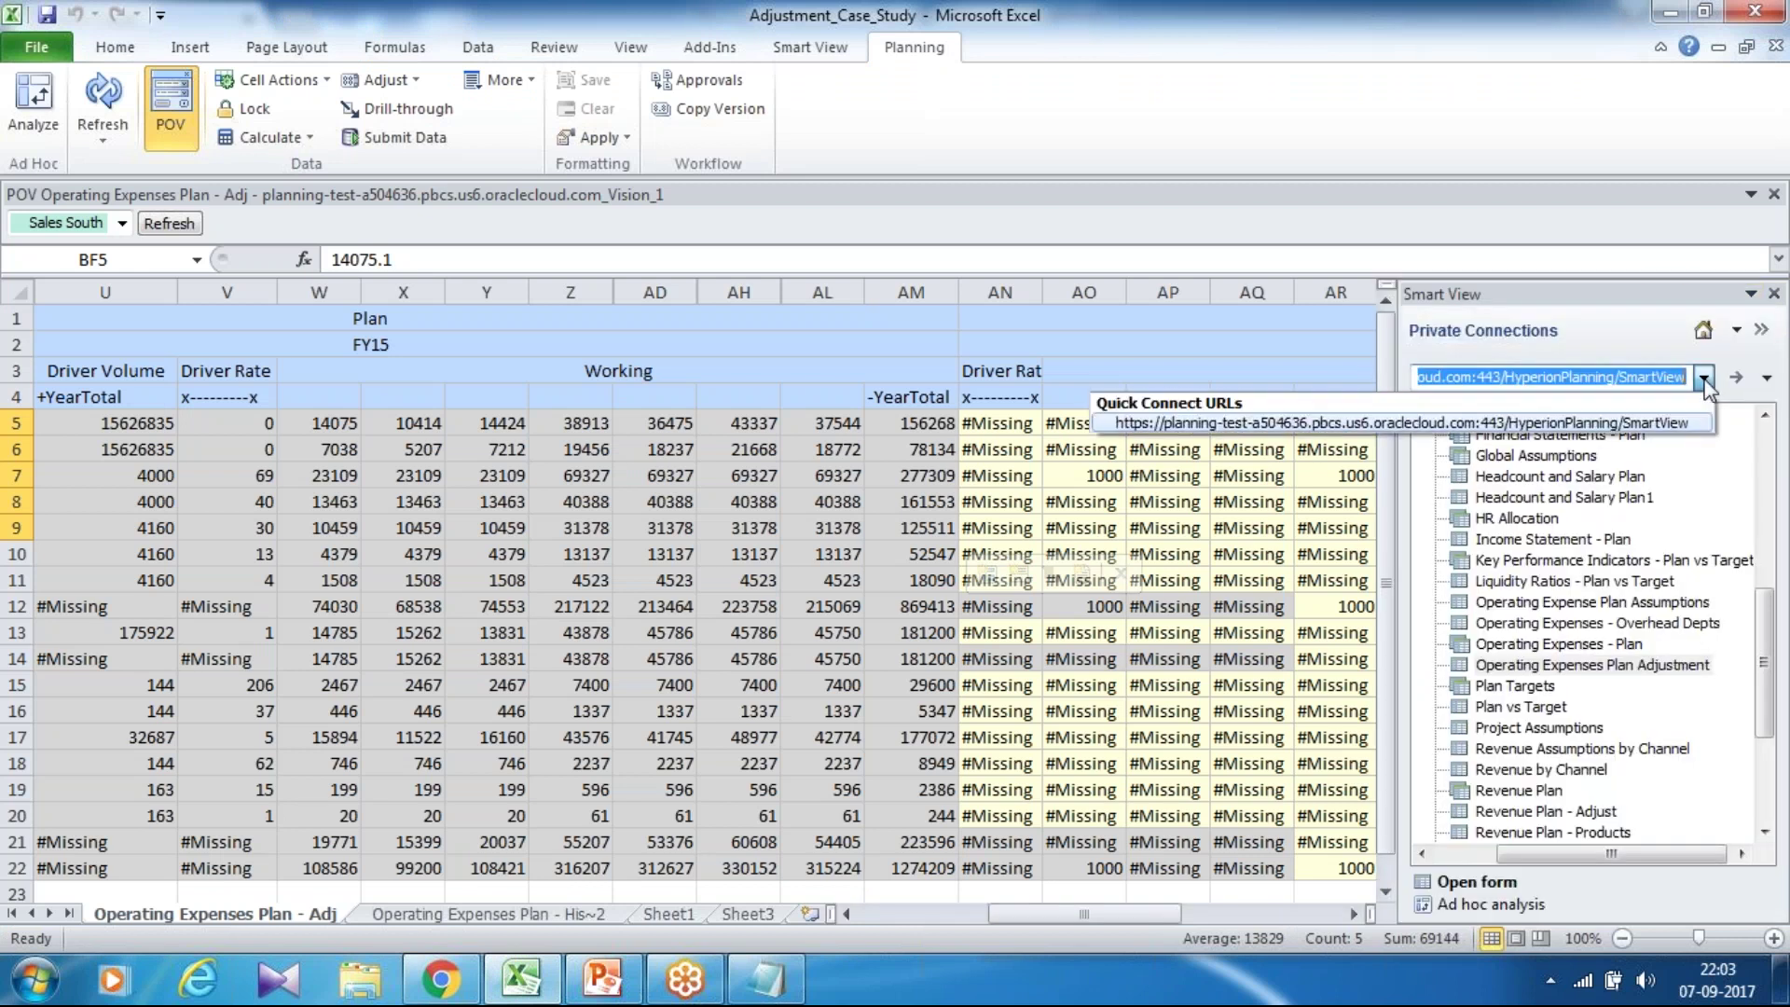
{"action": "left_click", "coordinate": [1737, 336]}
{"action": "left_click", "coordinate": [1736, 332]}
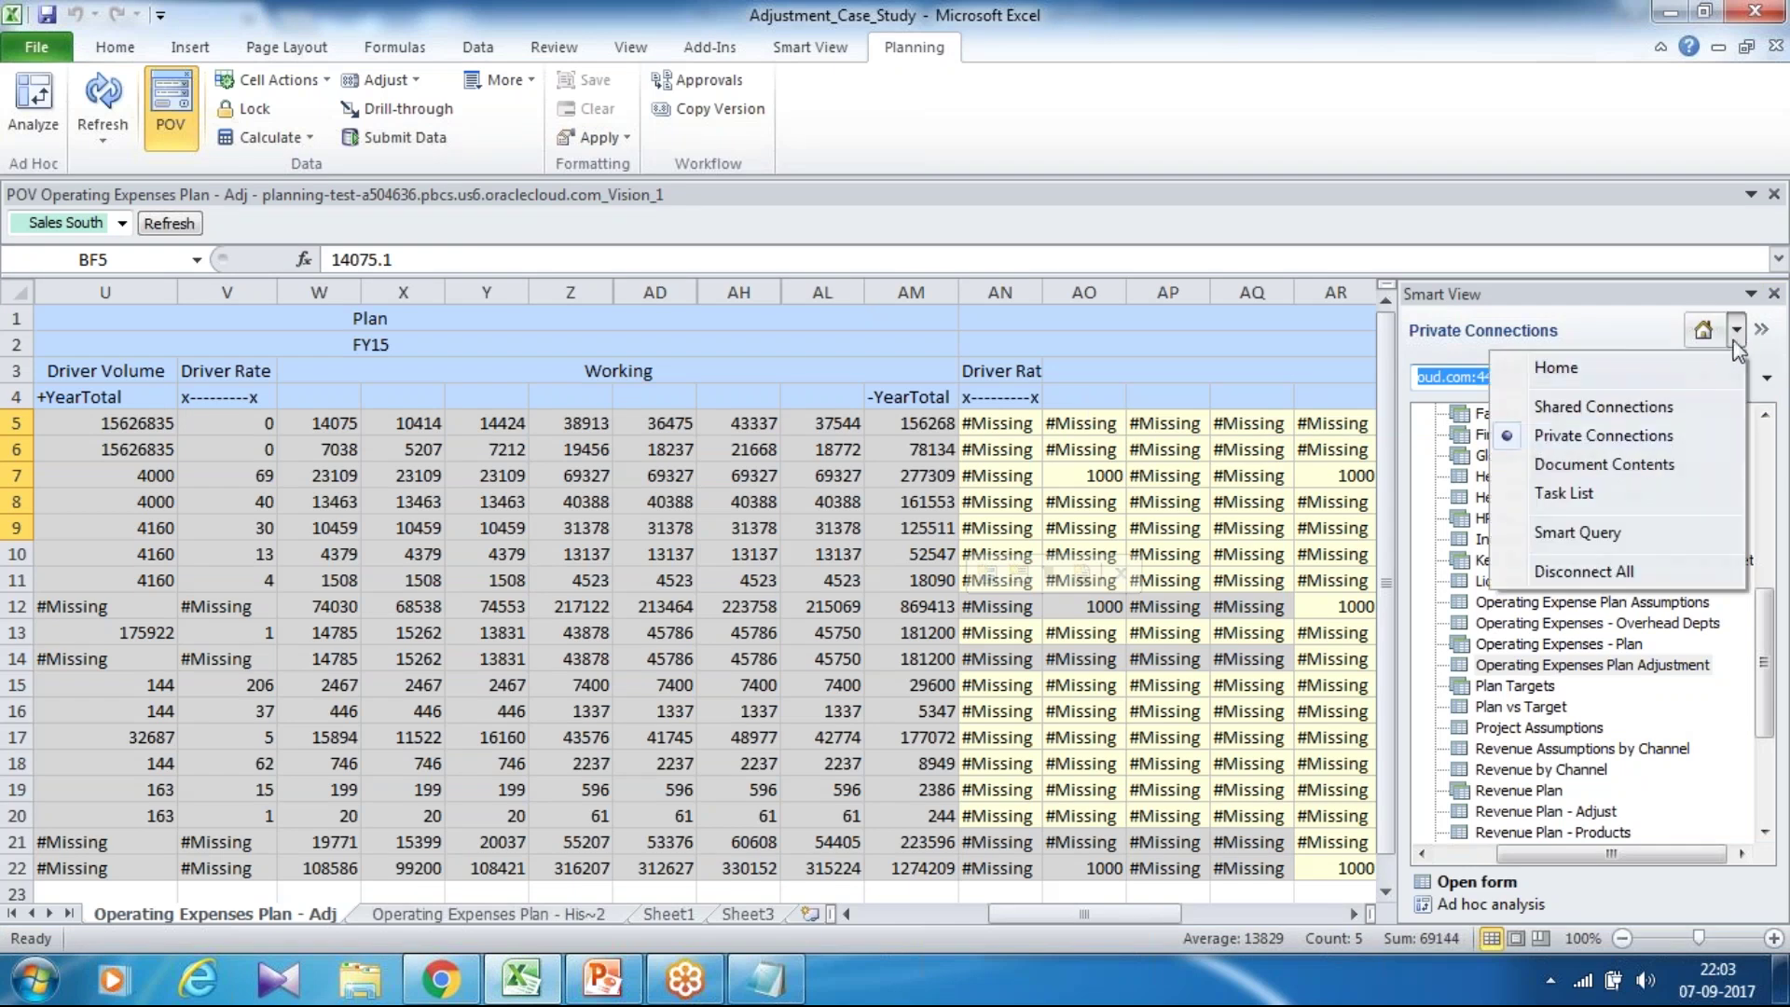
{"action": "left_click", "coordinate": [1590, 569]}
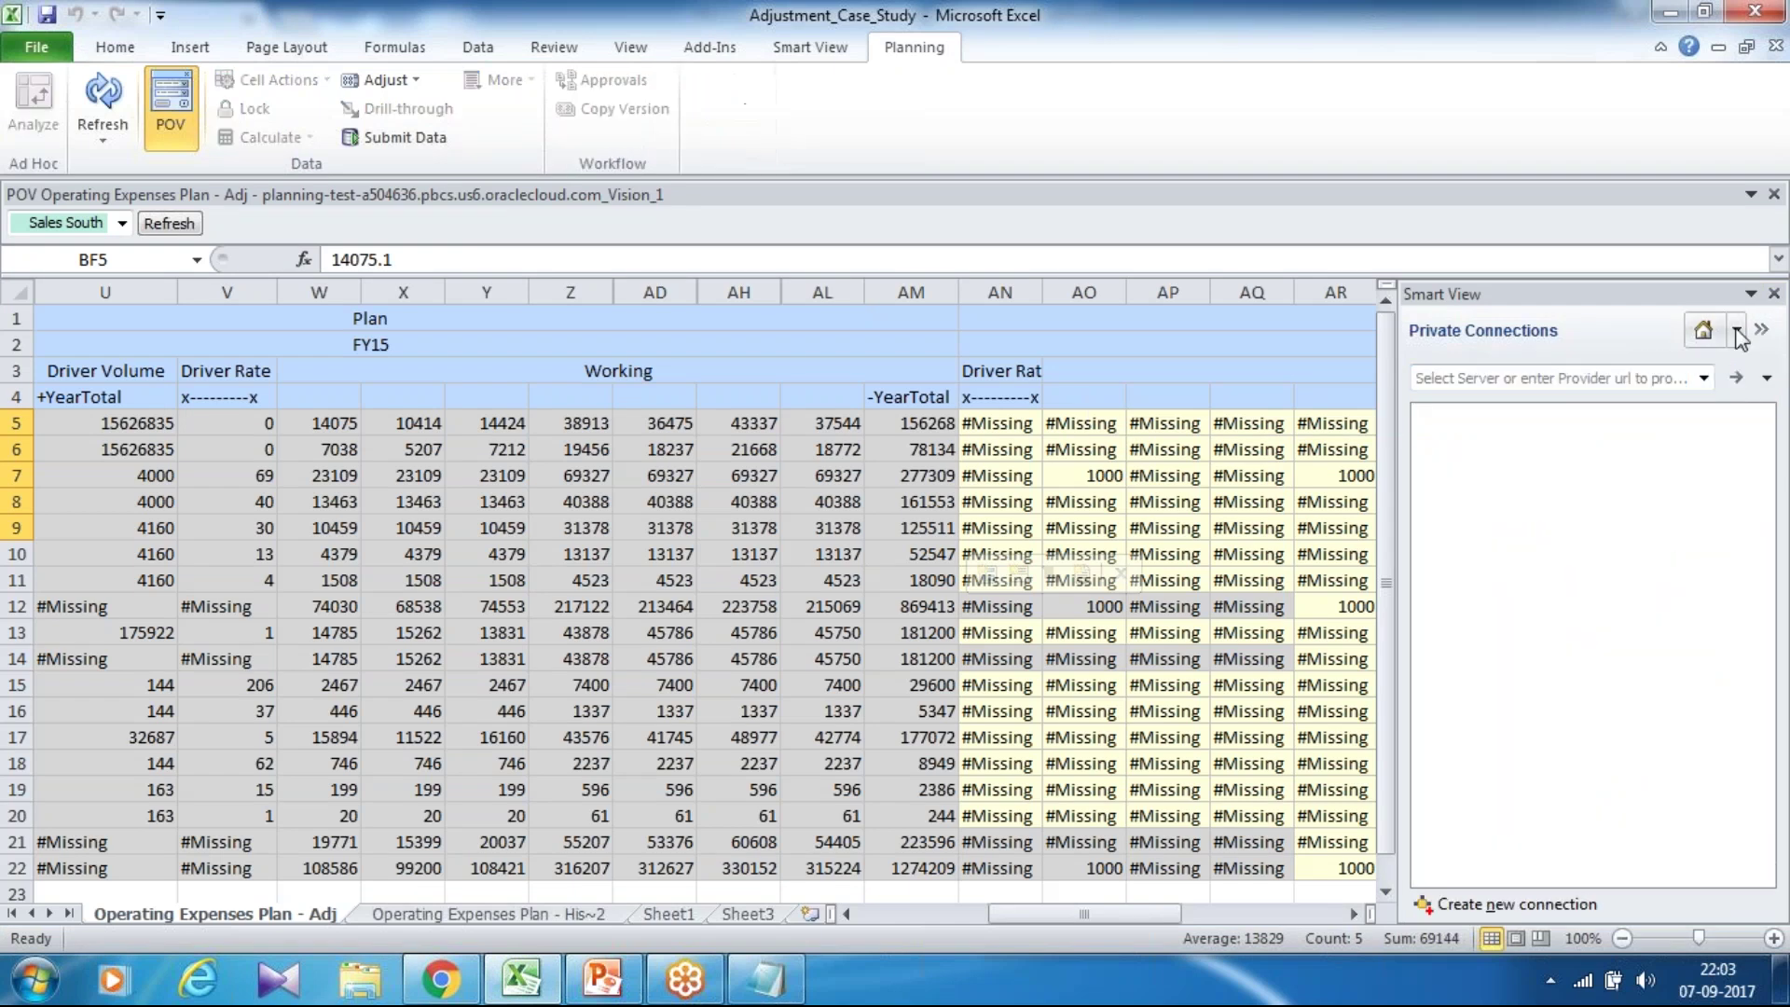
{"action": "left_click", "coordinate": [1704, 377]}
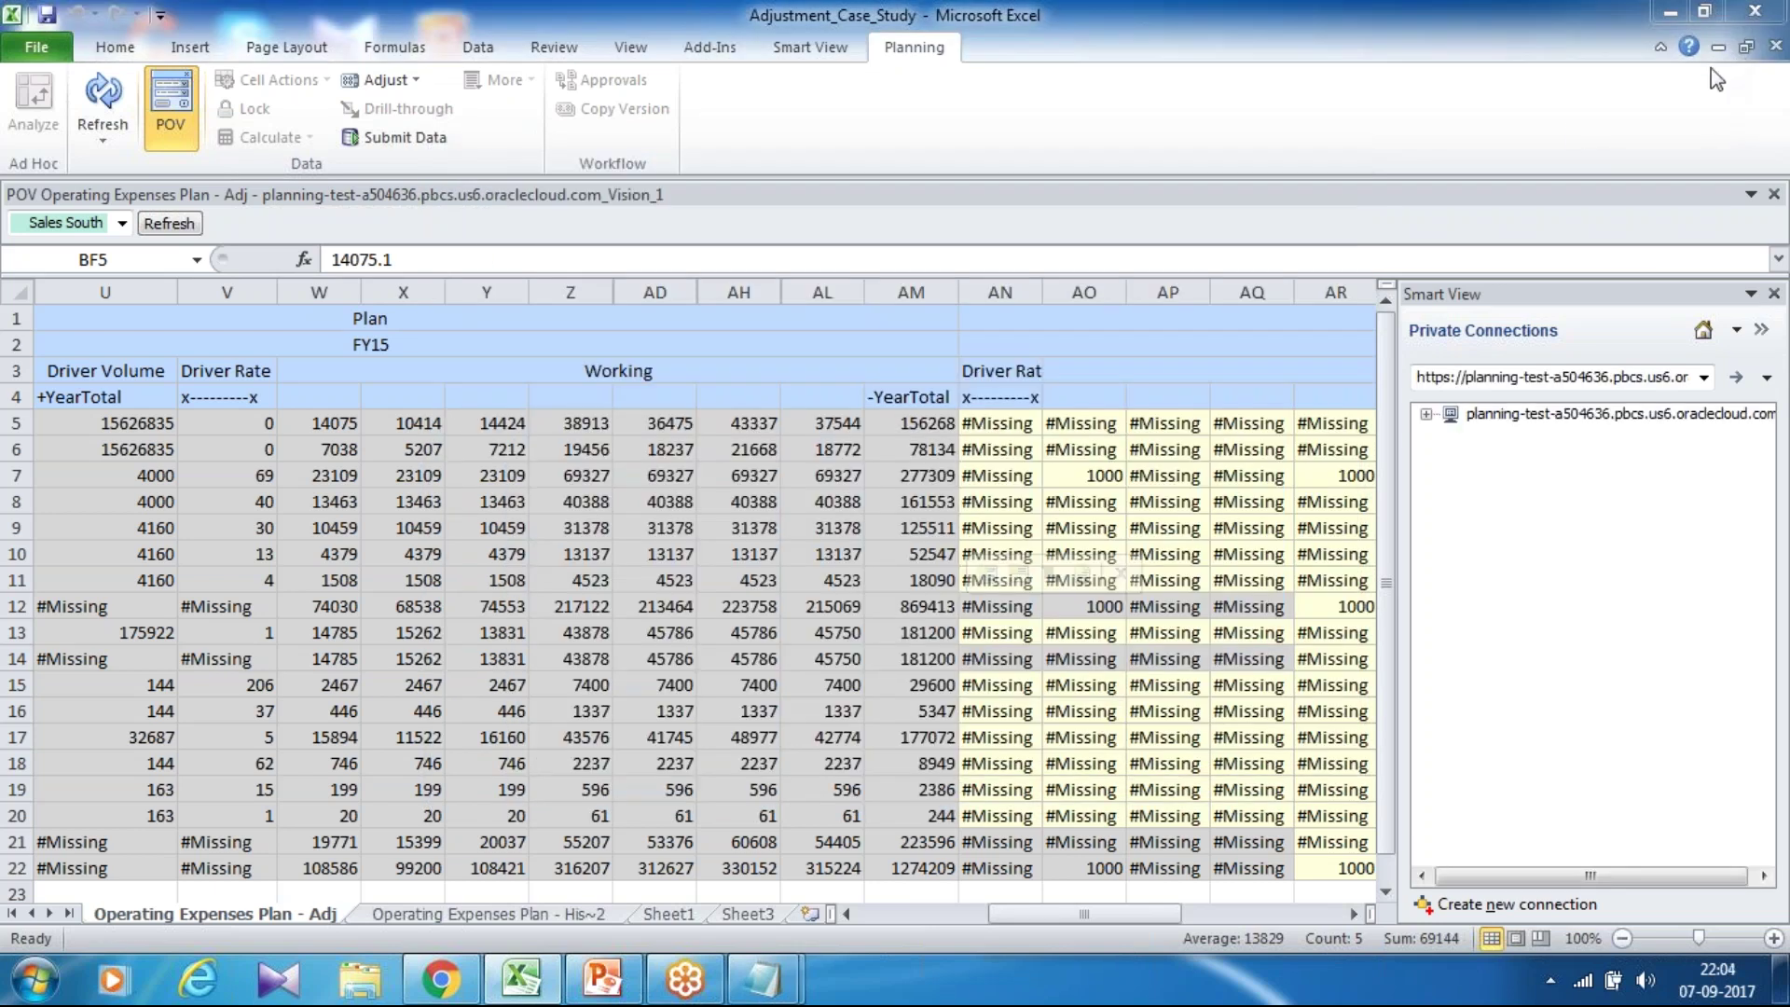
{"action": "left_click", "coordinate": [1427, 416]}
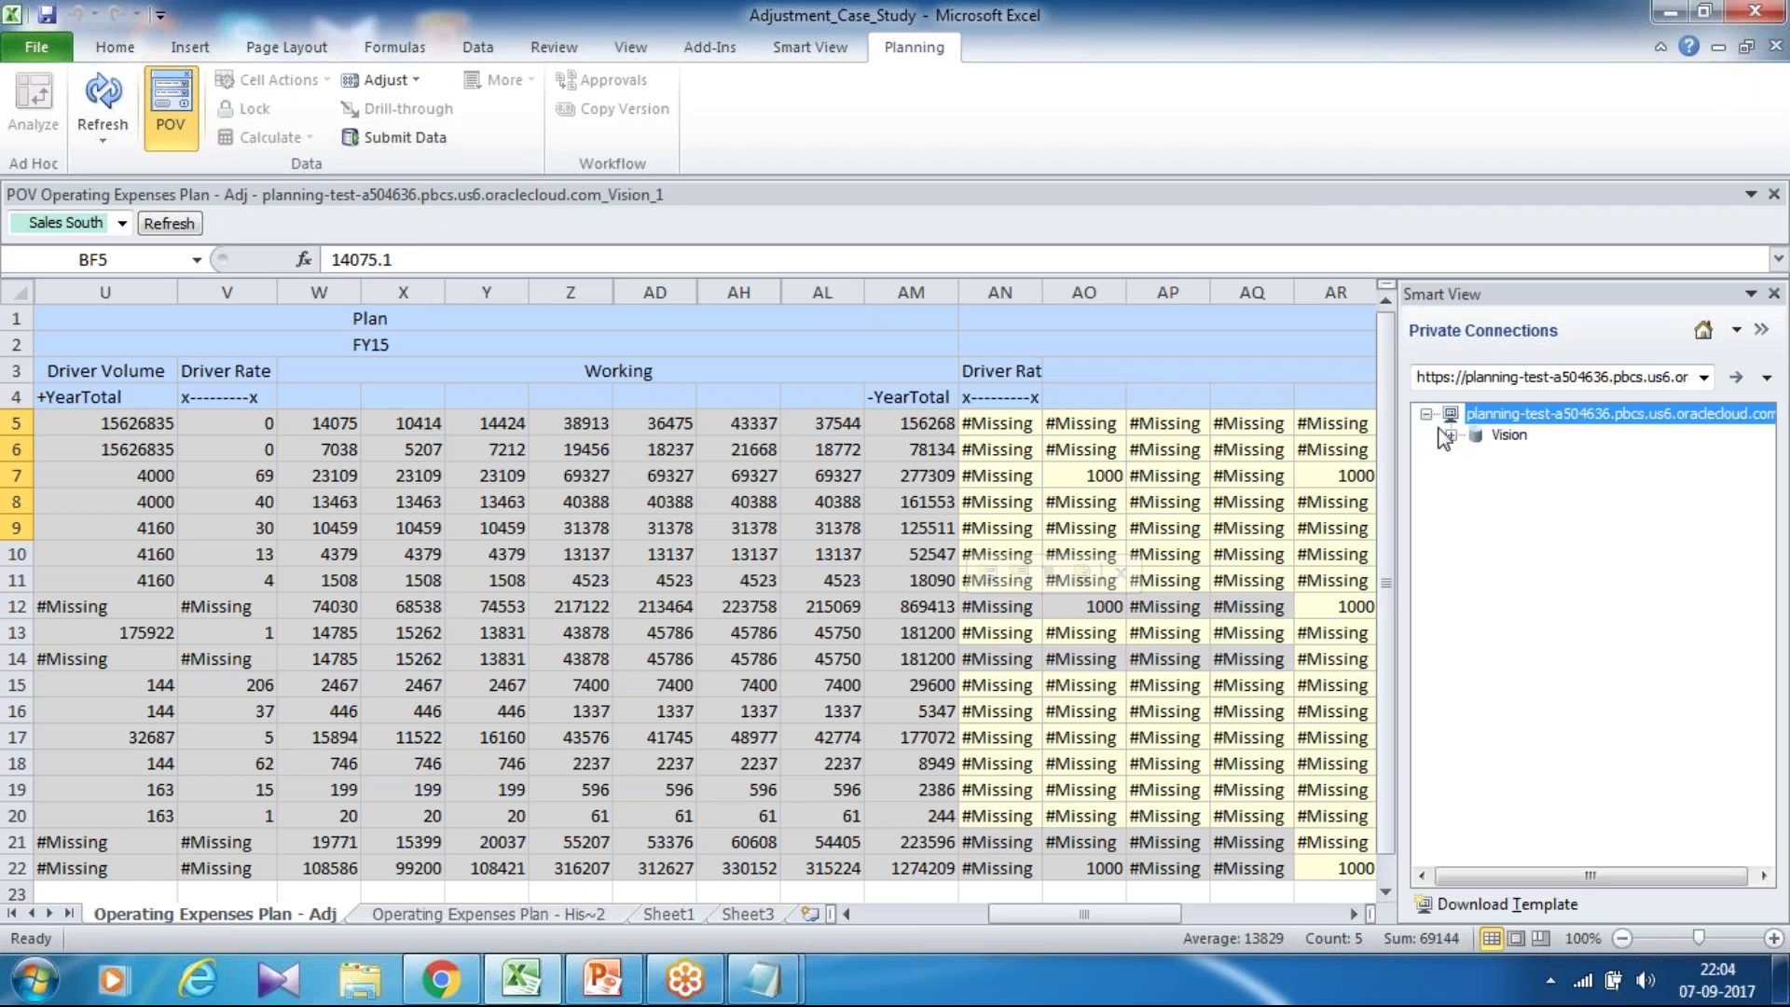
Open Vision > Forms > Plan > Operating Expenses Plan Adjustment in the current workbook.
{"action": "left_click", "coordinate": [1451, 436]}
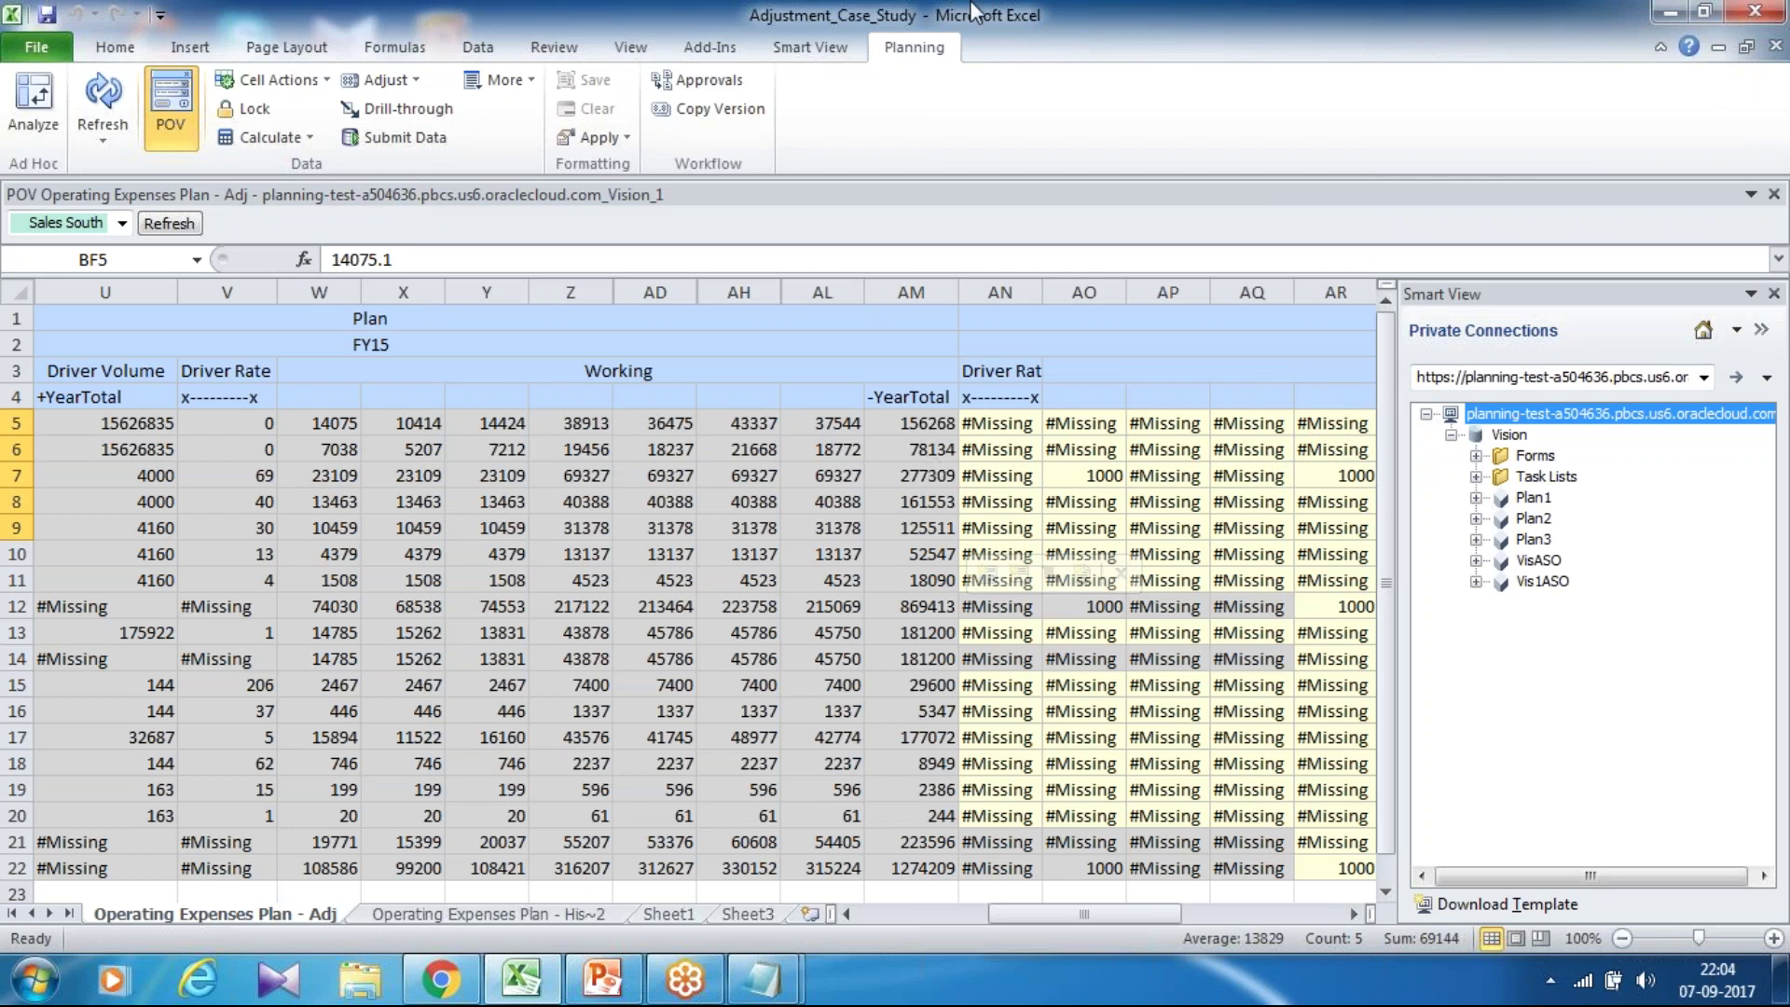
{"action": "left_click", "coordinate": [1476, 497]}
{"action": "left_click", "coordinate": [1476, 455]}
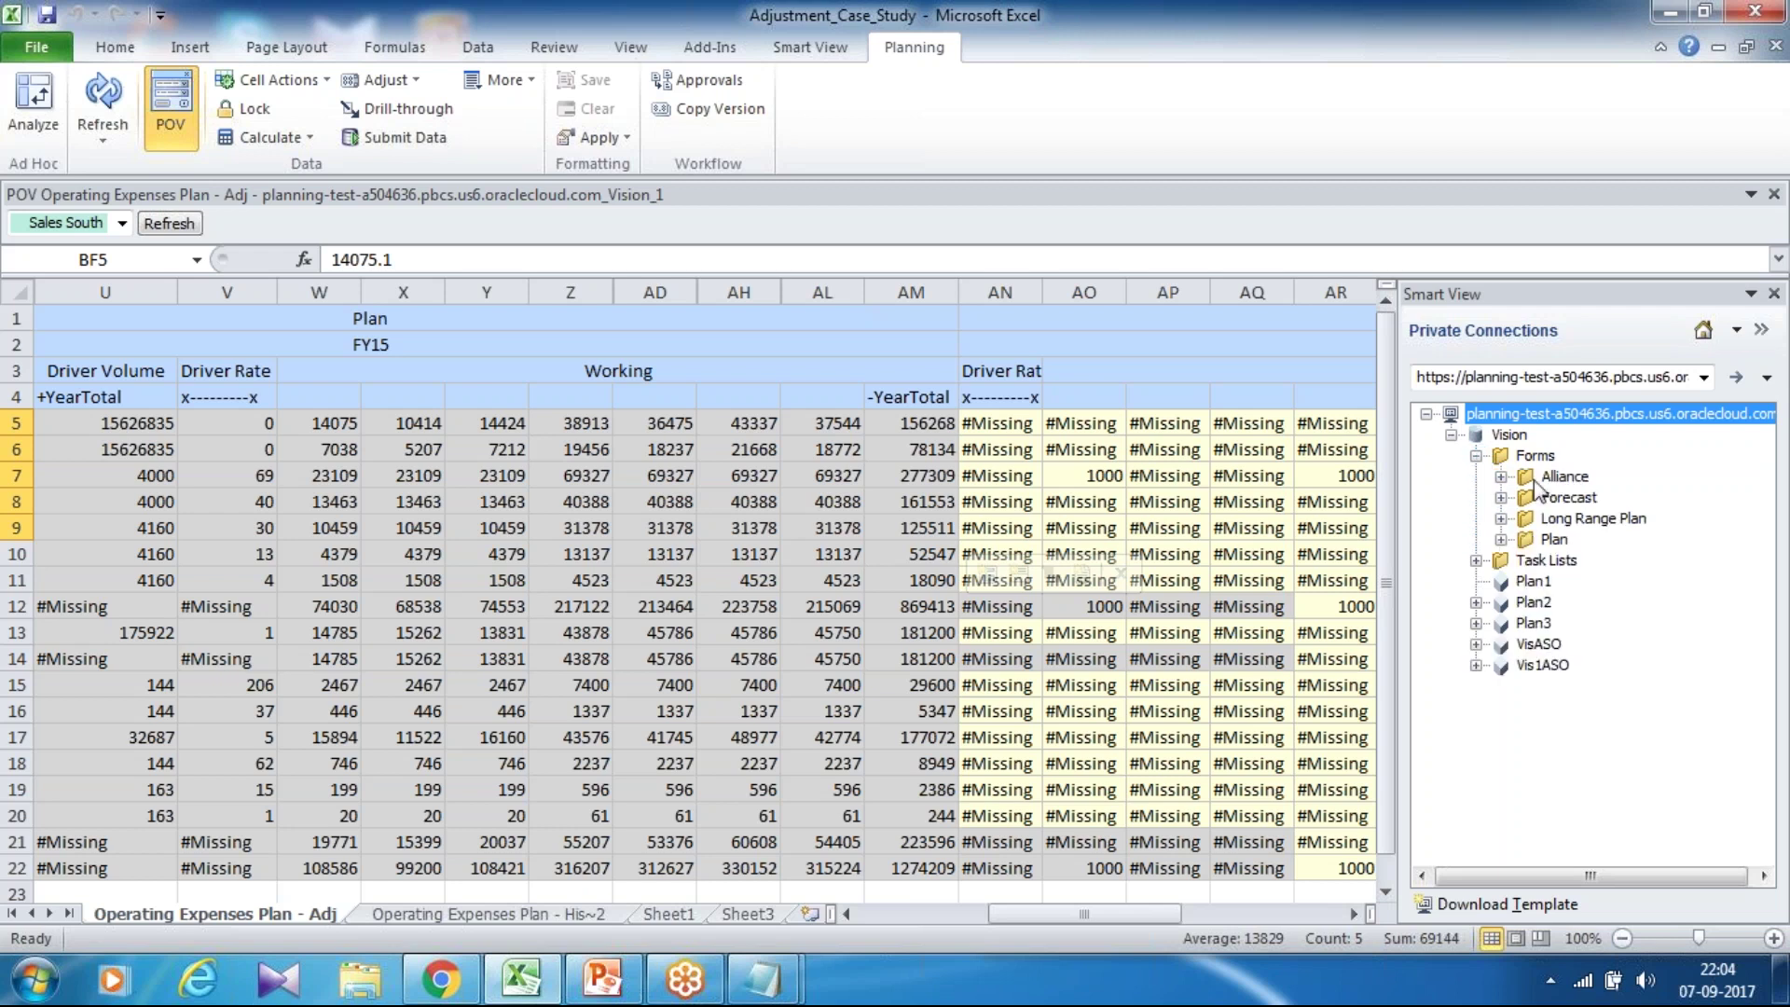
{"action": "left_click", "coordinate": [1500, 539]}
{"action": "scroll", "coordinate": [1650, 596], "scroll_direction": "down", "scroll_amount": 5}
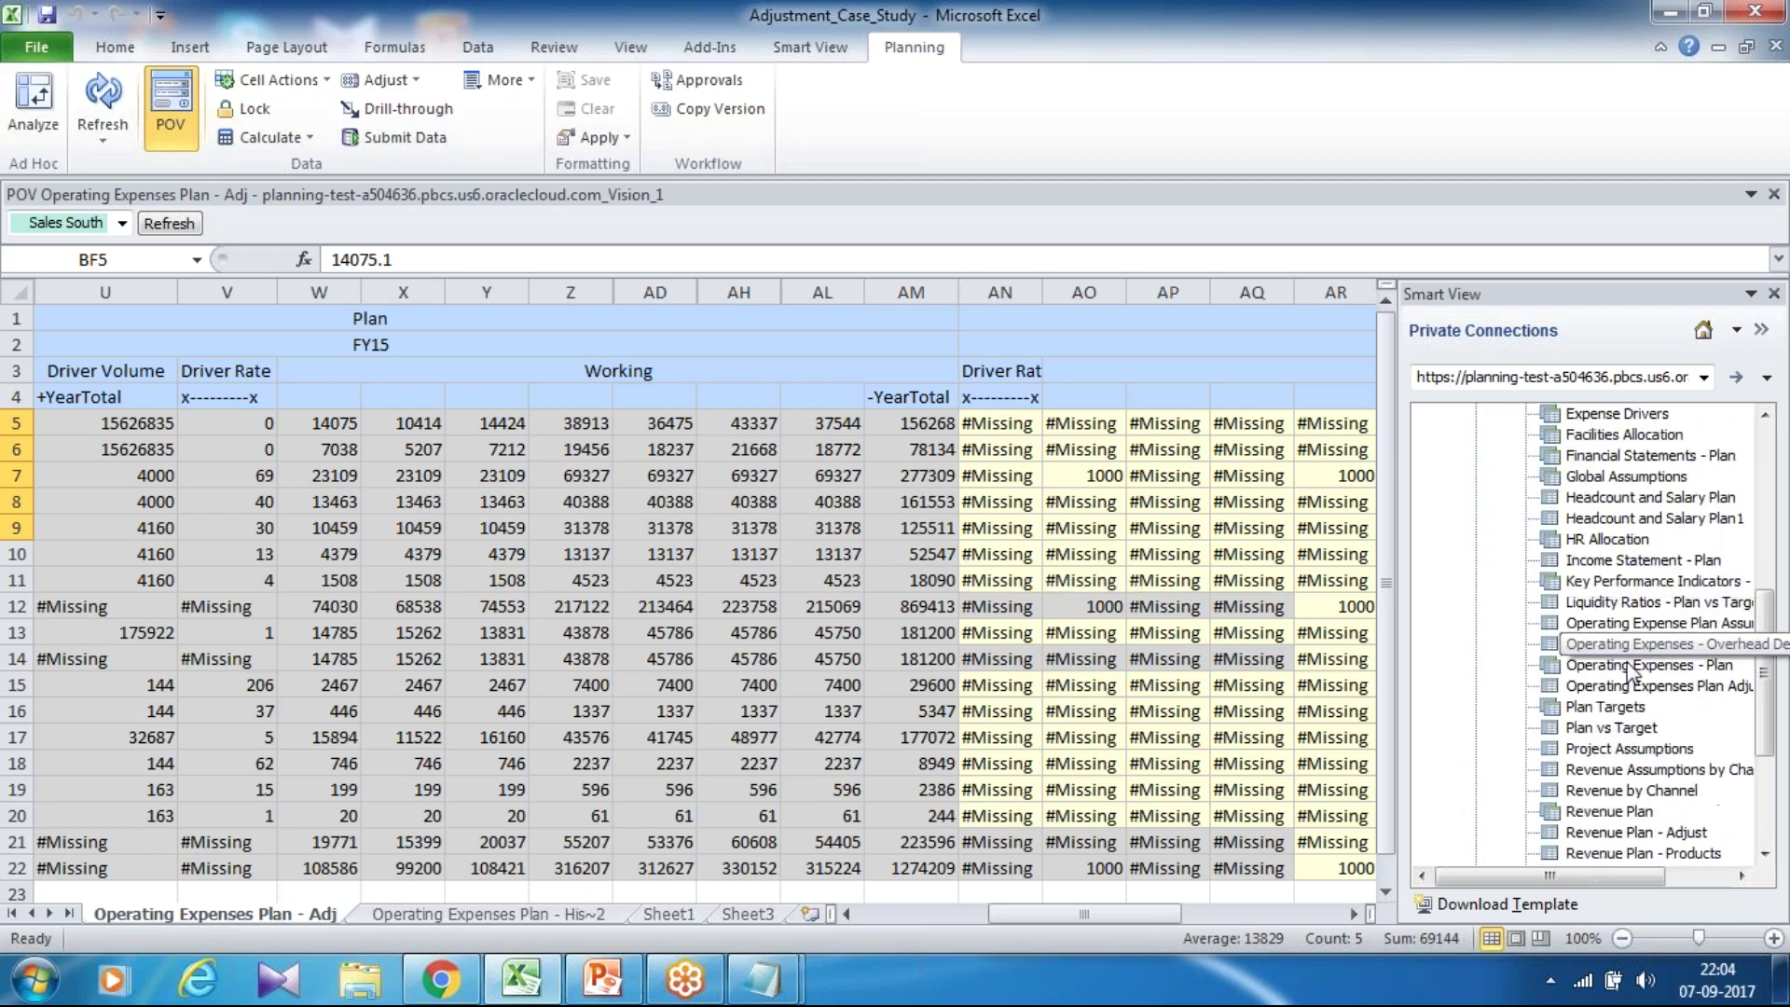
{"action": "left_click_drag", "start_coordinate": [1534, 876], "coordinate": [1613, 878]}
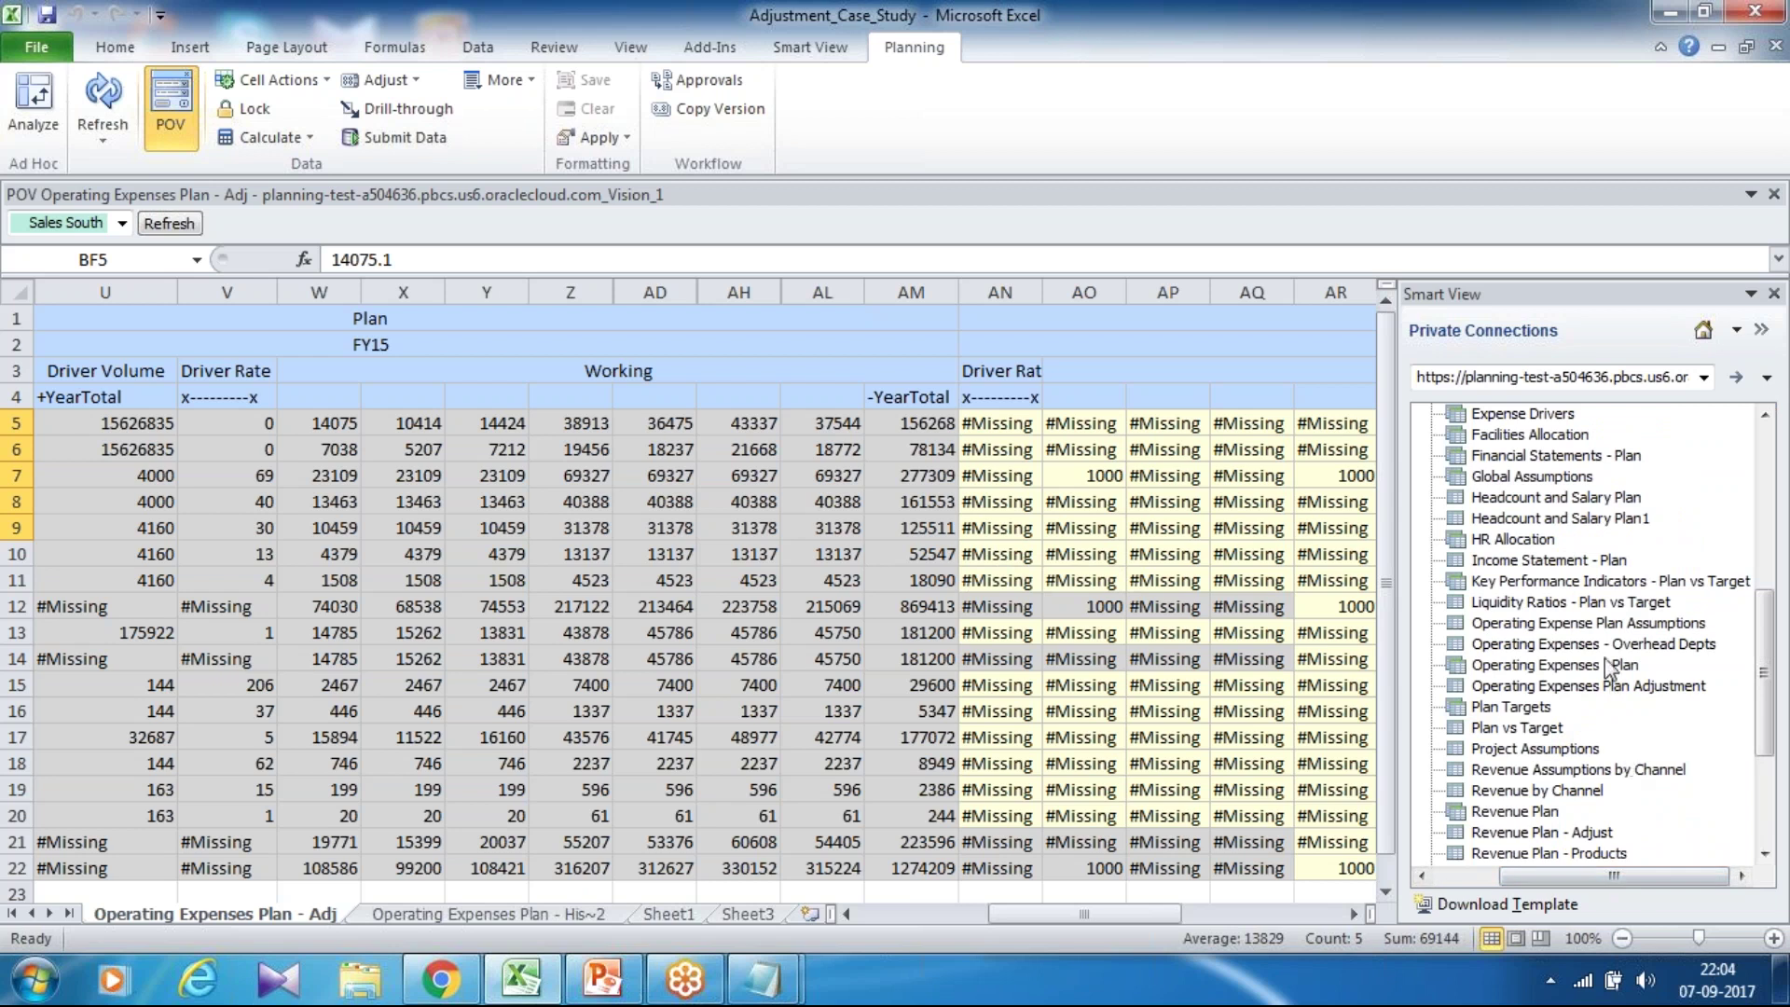
{"action": "left_click", "coordinate": [1604, 688]}
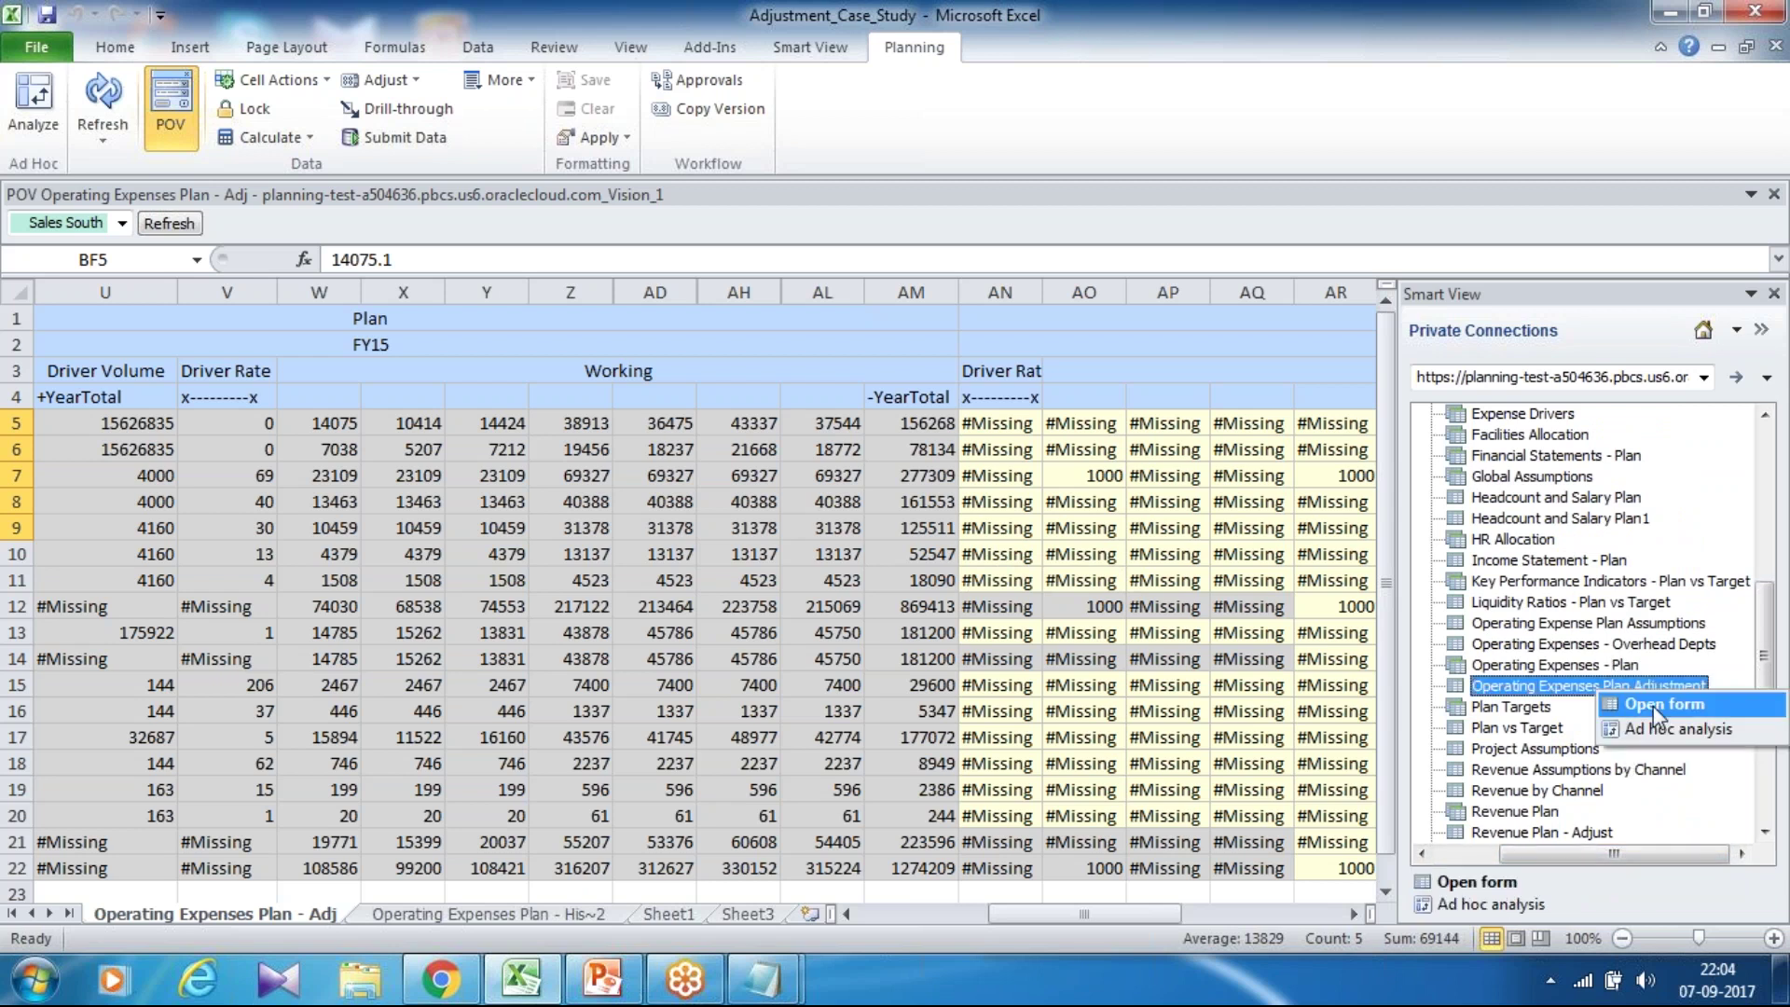
{"action": "left_click", "coordinate": [1656, 711]}
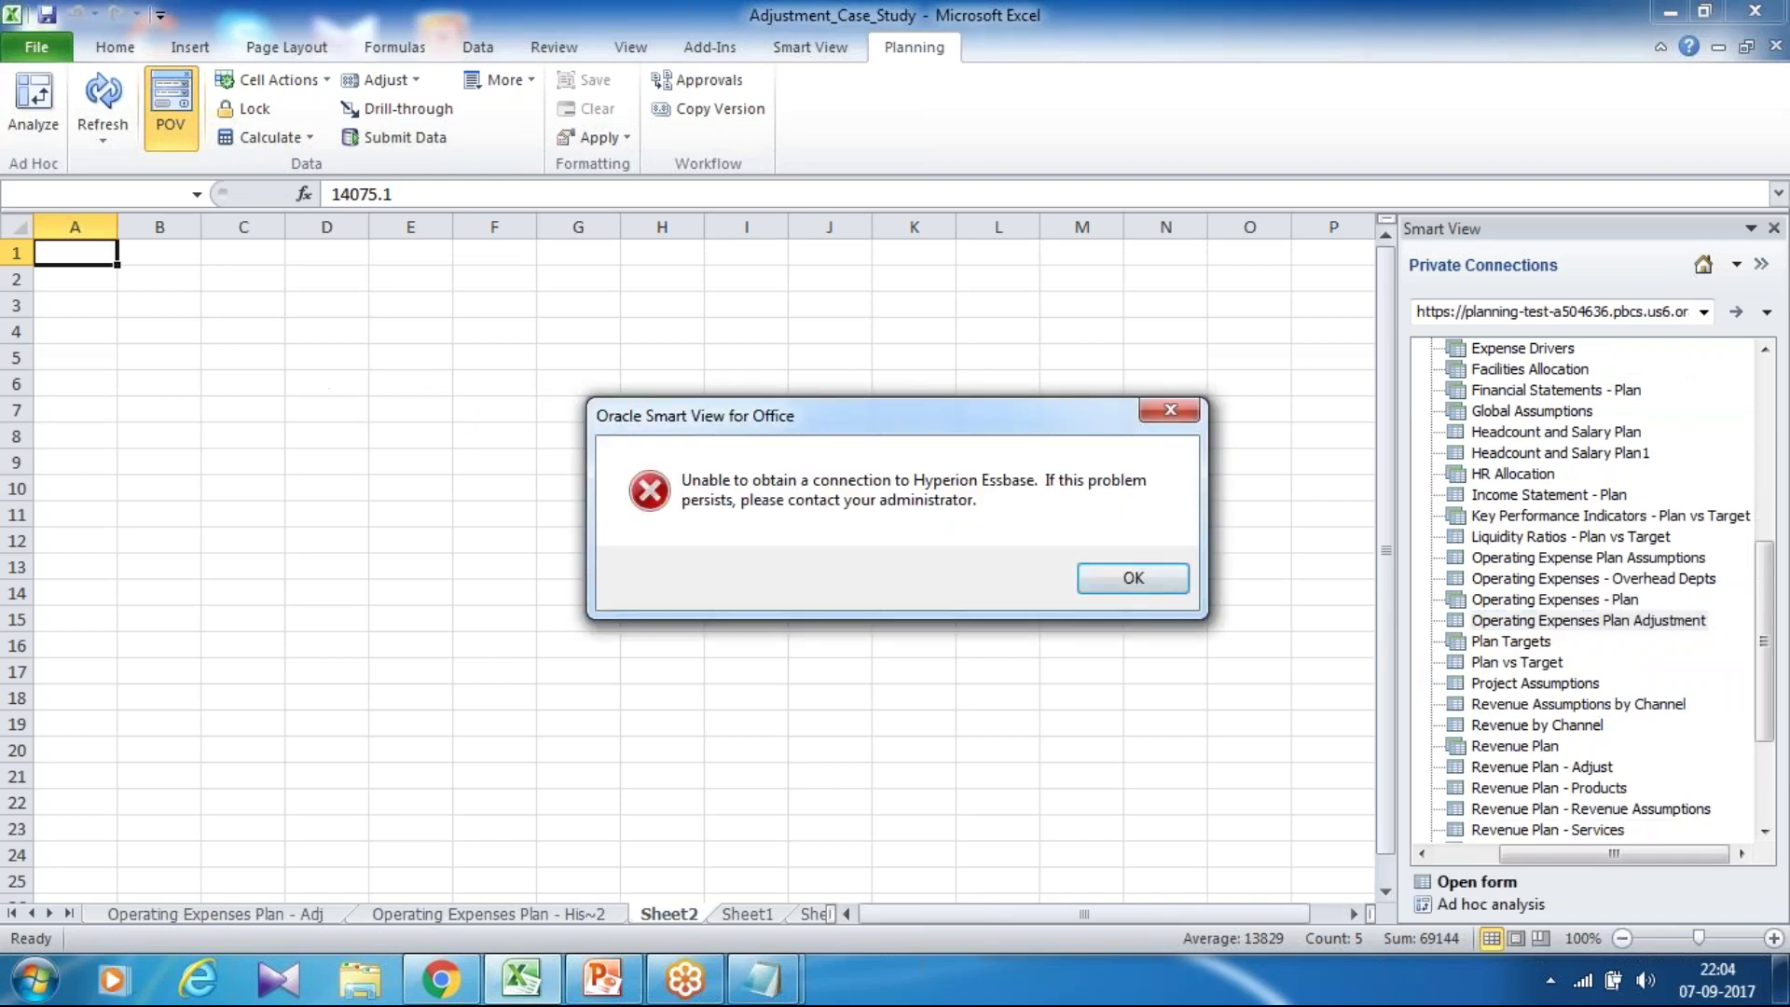
Dismiss the connection error and close Adjustment_Case_Study without saving.
{"action": "left_click", "coordinate": [1133, 579]}
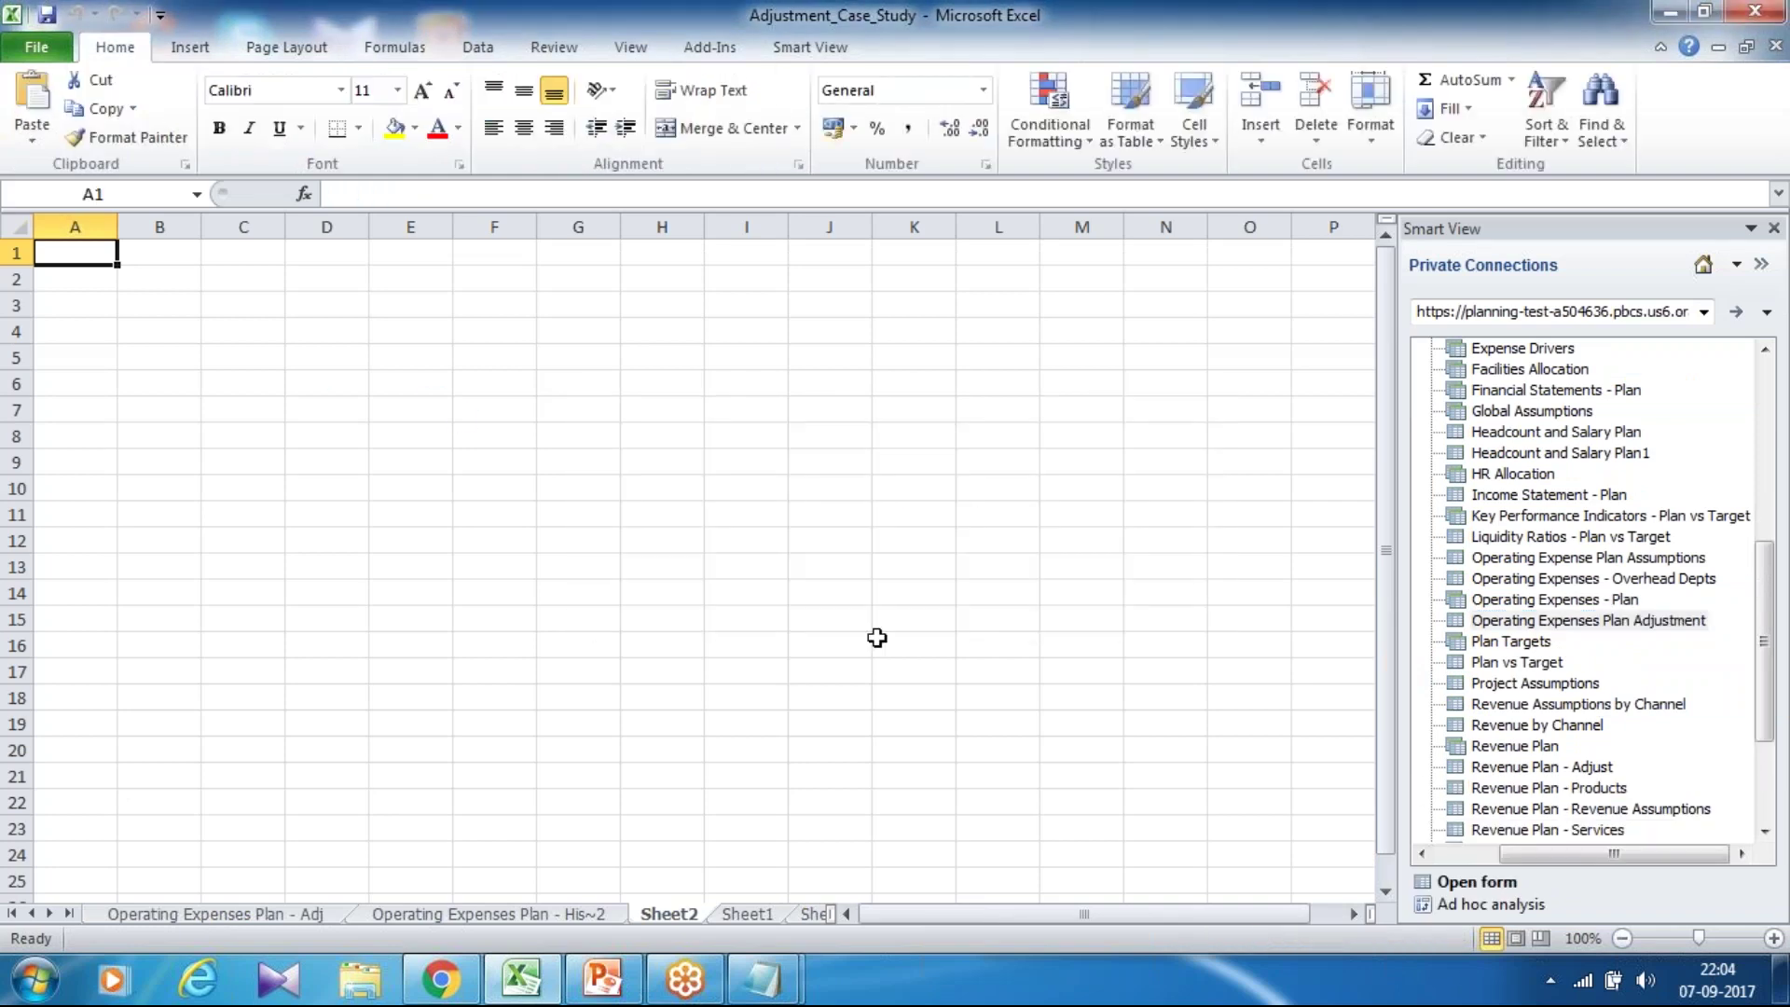
{"action": "left_click", "coordinate": [1774, 47]}
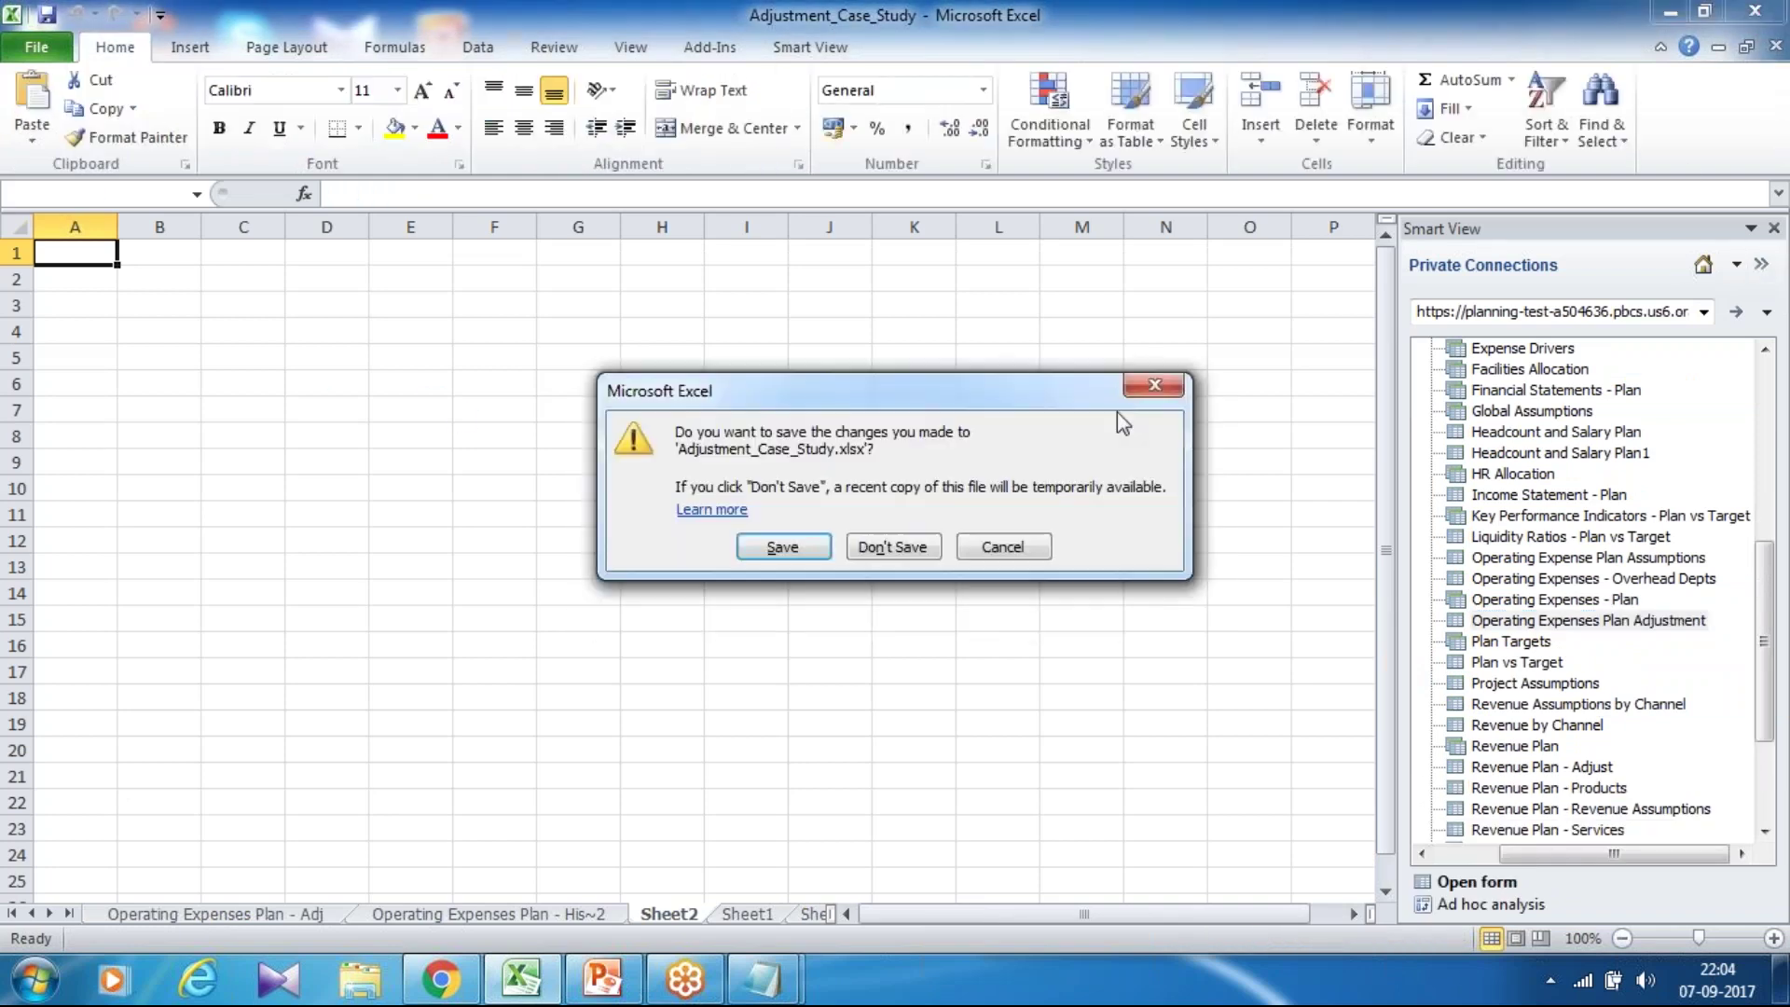
{"action": "left_click", "coordinate": [912, 546]}
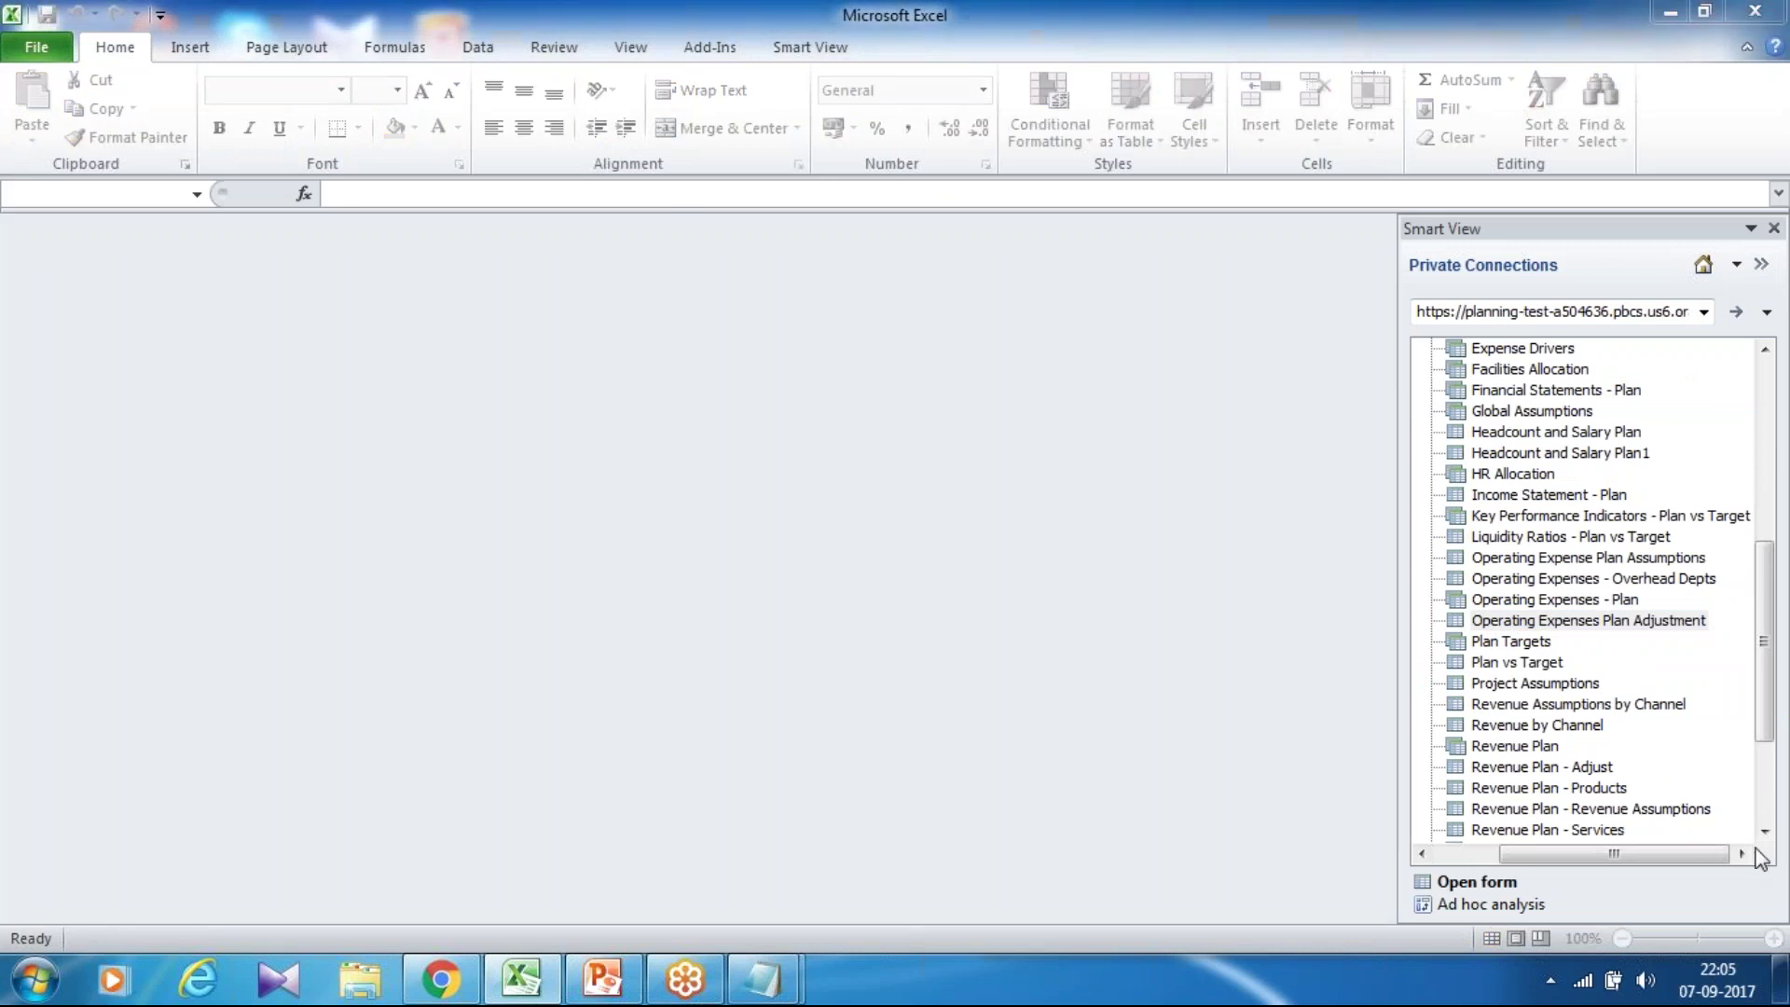
Open Operating Expenses Plan Adjustment in a new workbook and widen columns U and BV.
{"action": "key", "text": "ctrl+n"}
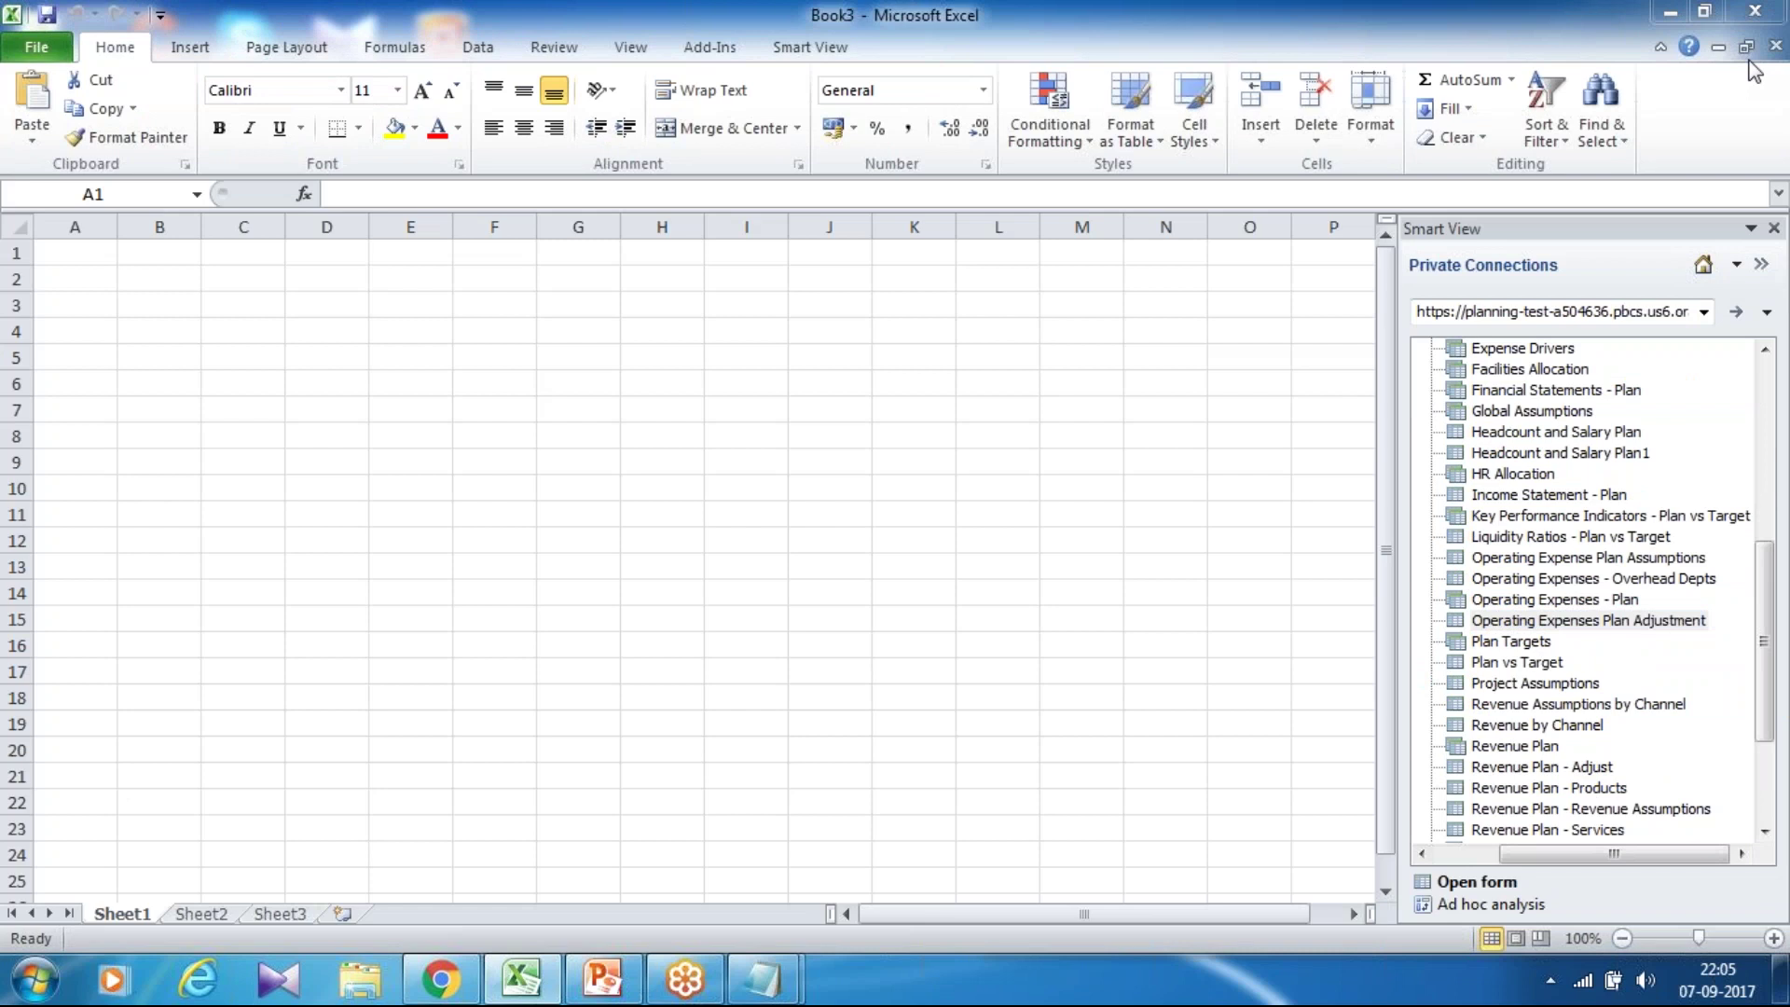
{"action": "left_click", "coordinate": [1546, 455]}
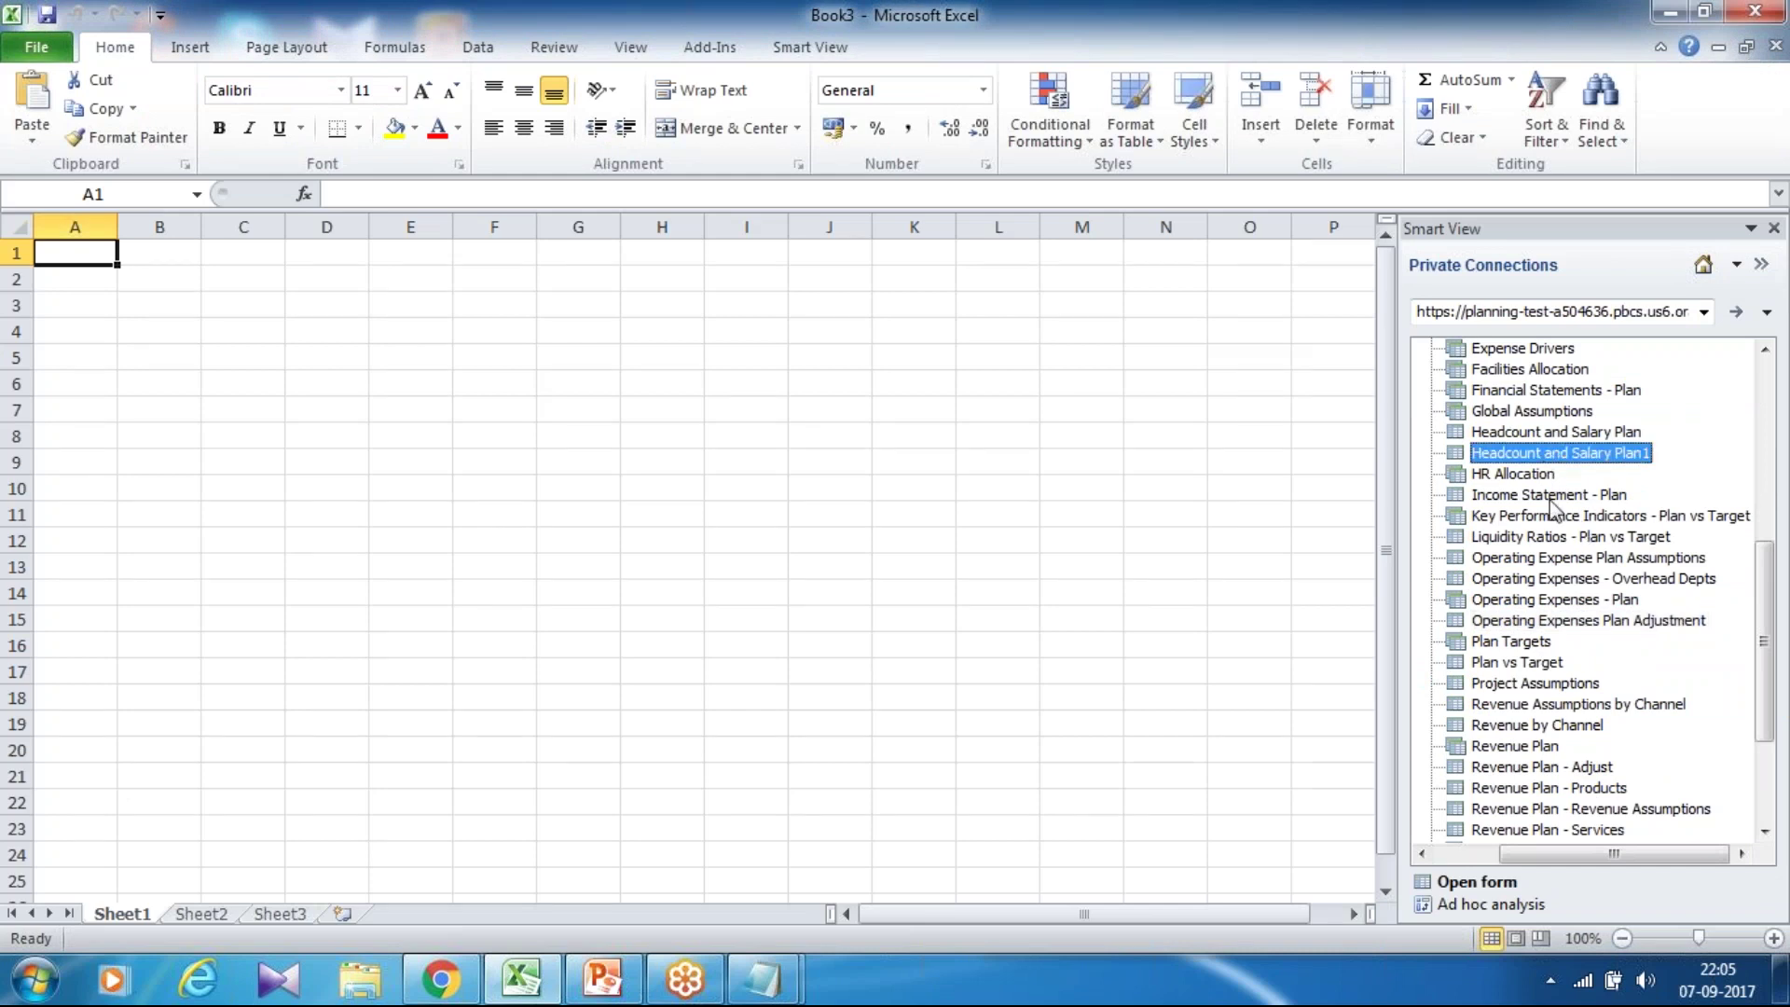
{"action": "right_click", "coordinate": [1589, 620]}
{"action": "left_click", "coordinate": [1641, 636]}
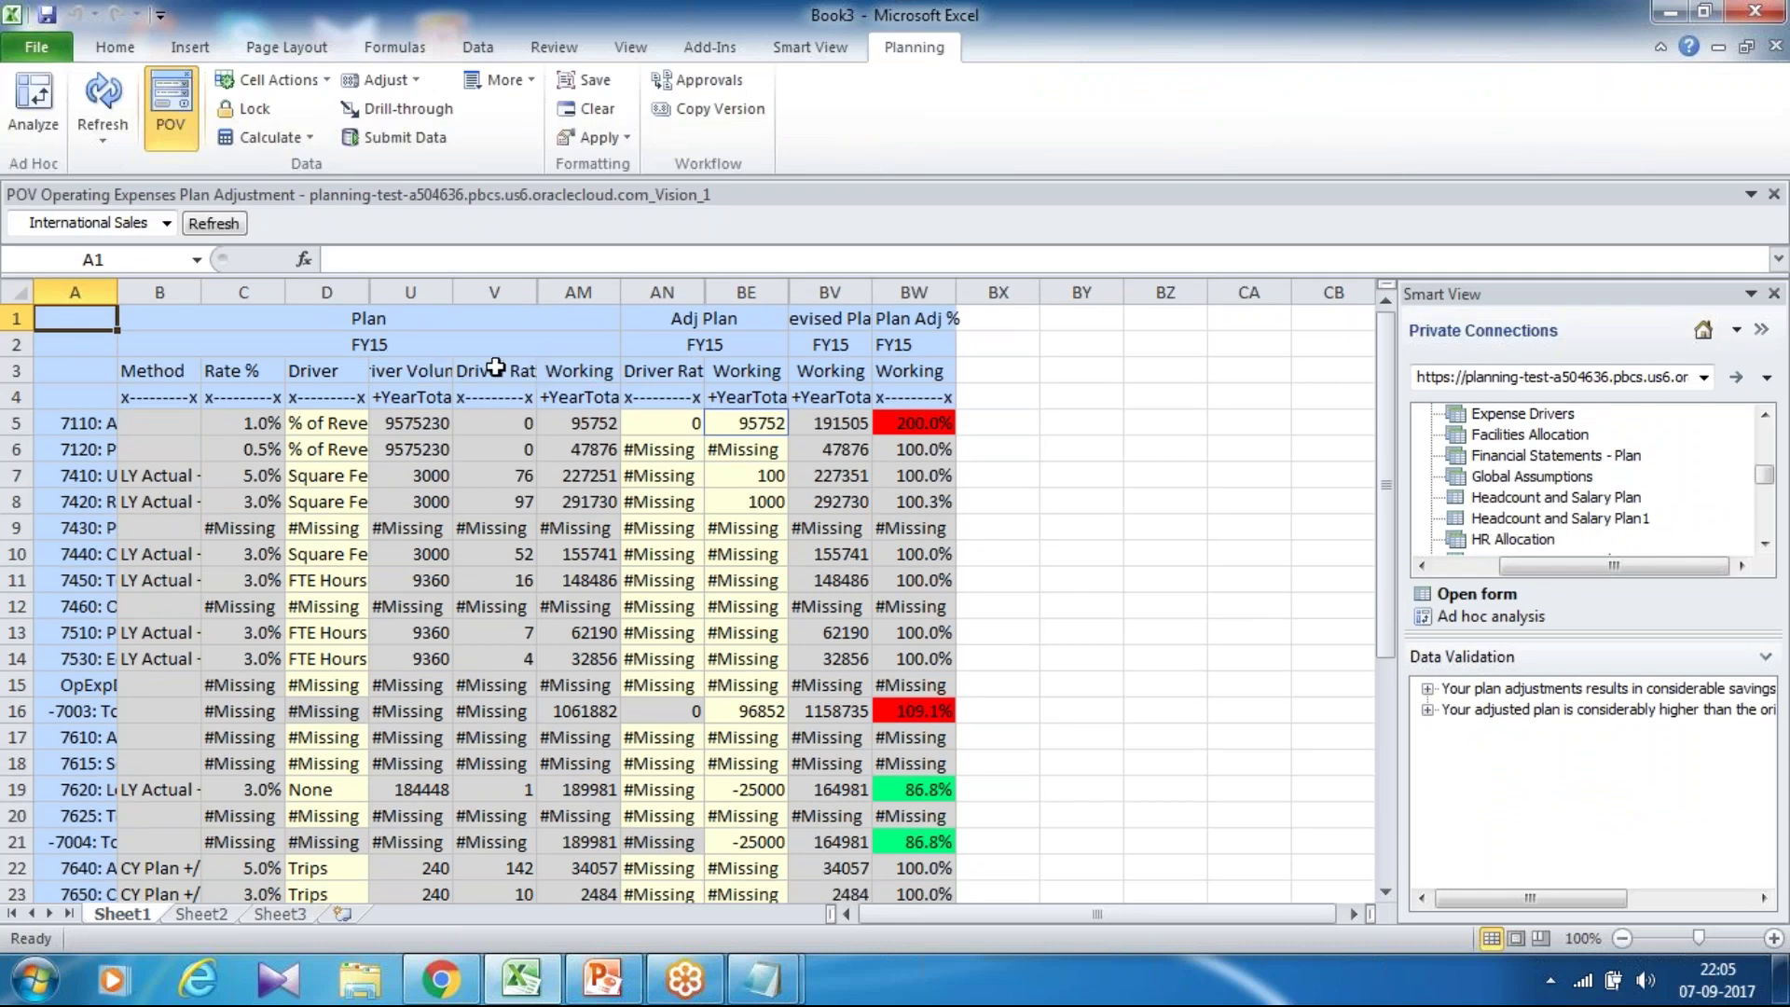
{"action": "left_click_drag", "start_coordinate": [451, 294], "coordinate": [494, 295]}
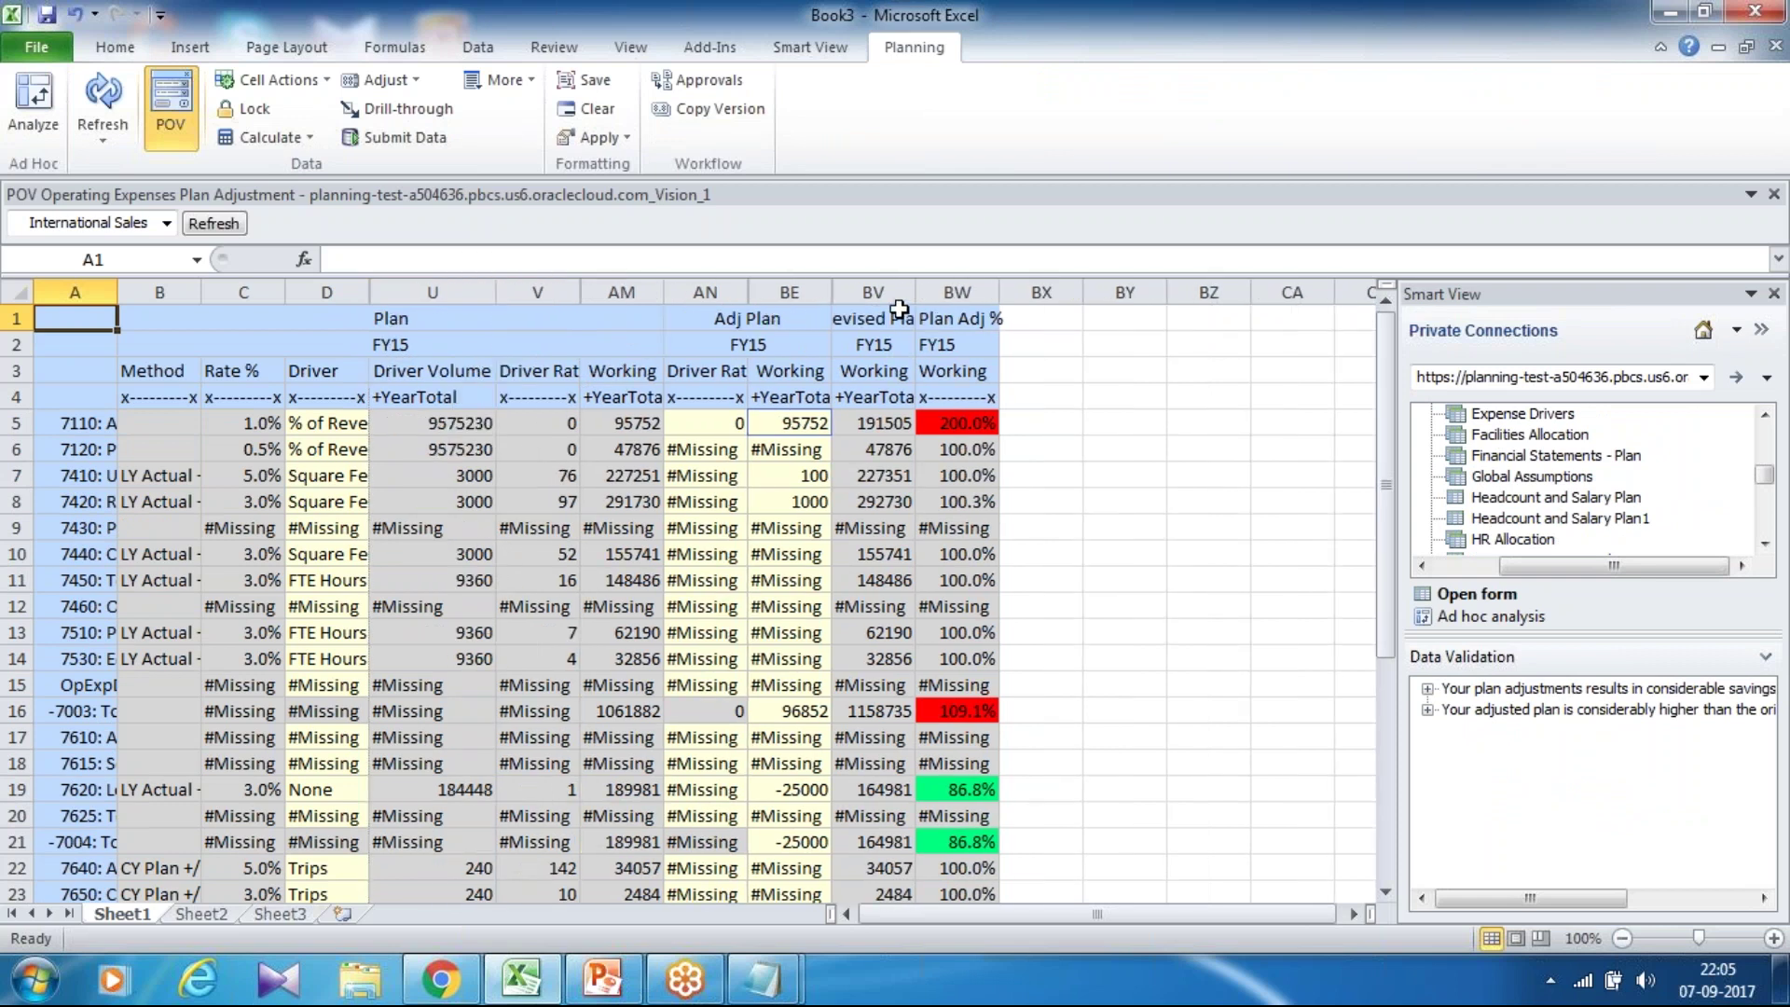
{"action": "left_click_drag", "start_coordinate": [914, 295], "coordinate": [967, 295]}
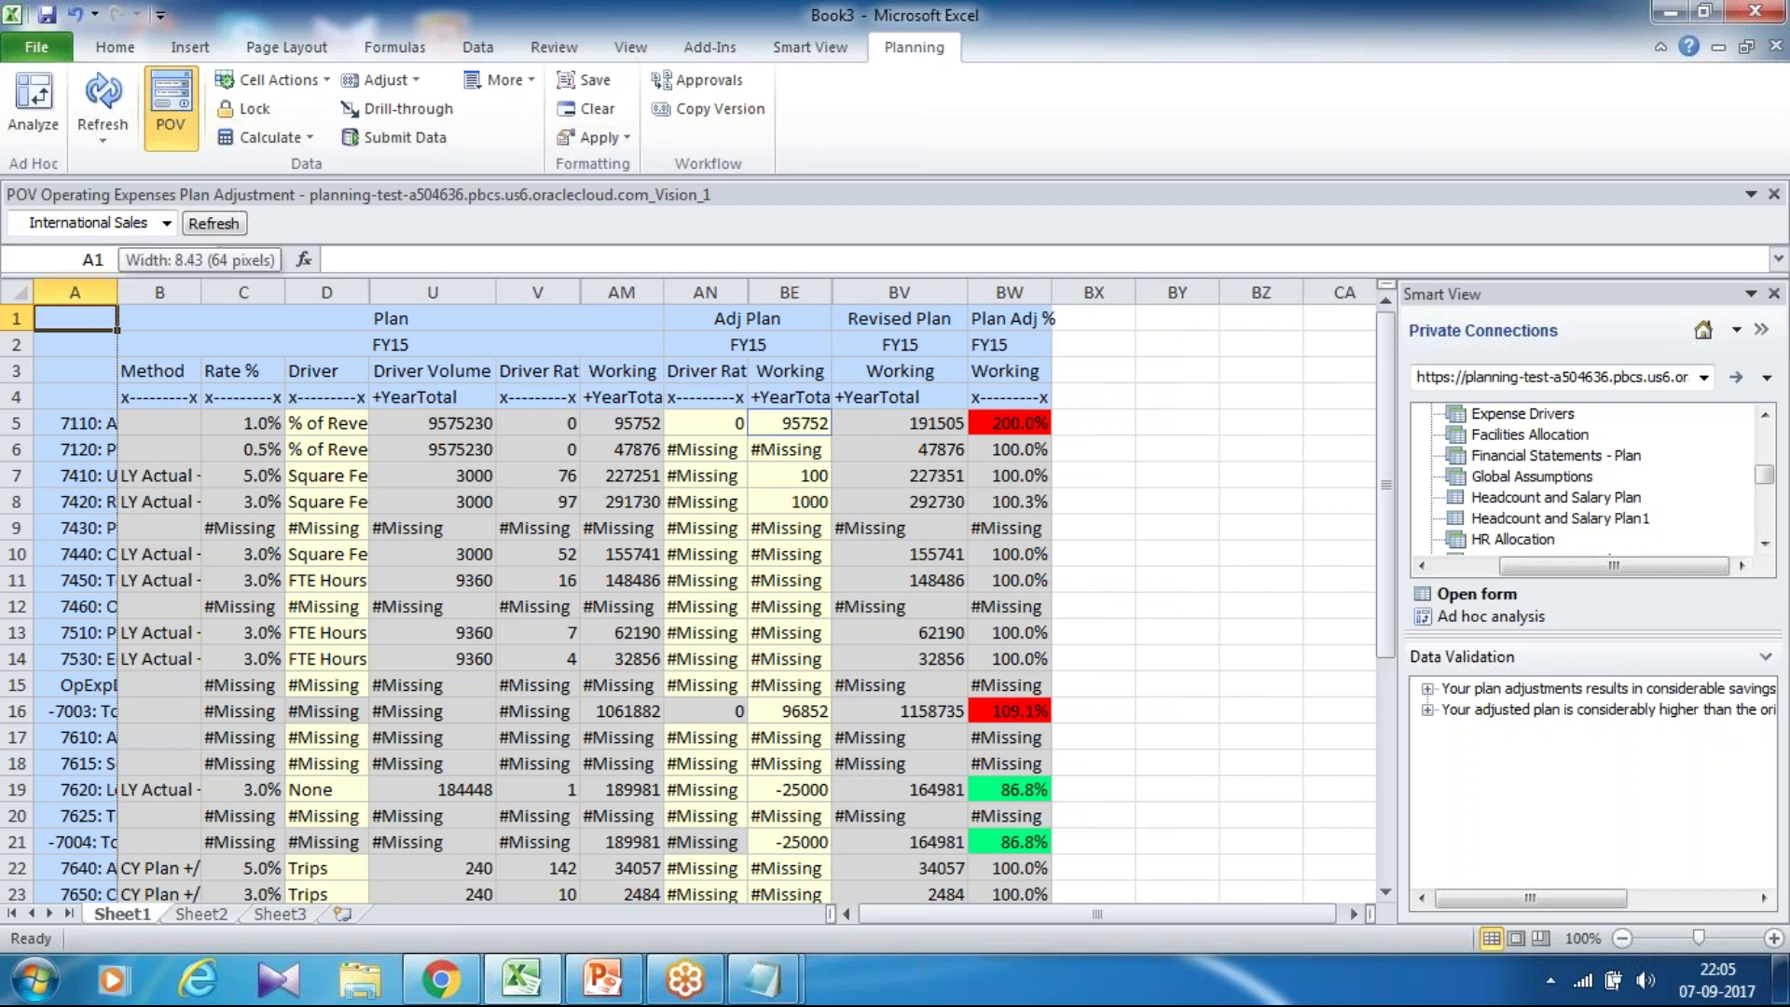
Fit column A to the account names and point out Rent Expense and Office Supplies.
{"action": "double_click", "coordinate": [117, 292]}
{"action": "left_click", "coordinate": [201, 522]}
{"action": "left_click", "coordinate": [209, 503]}
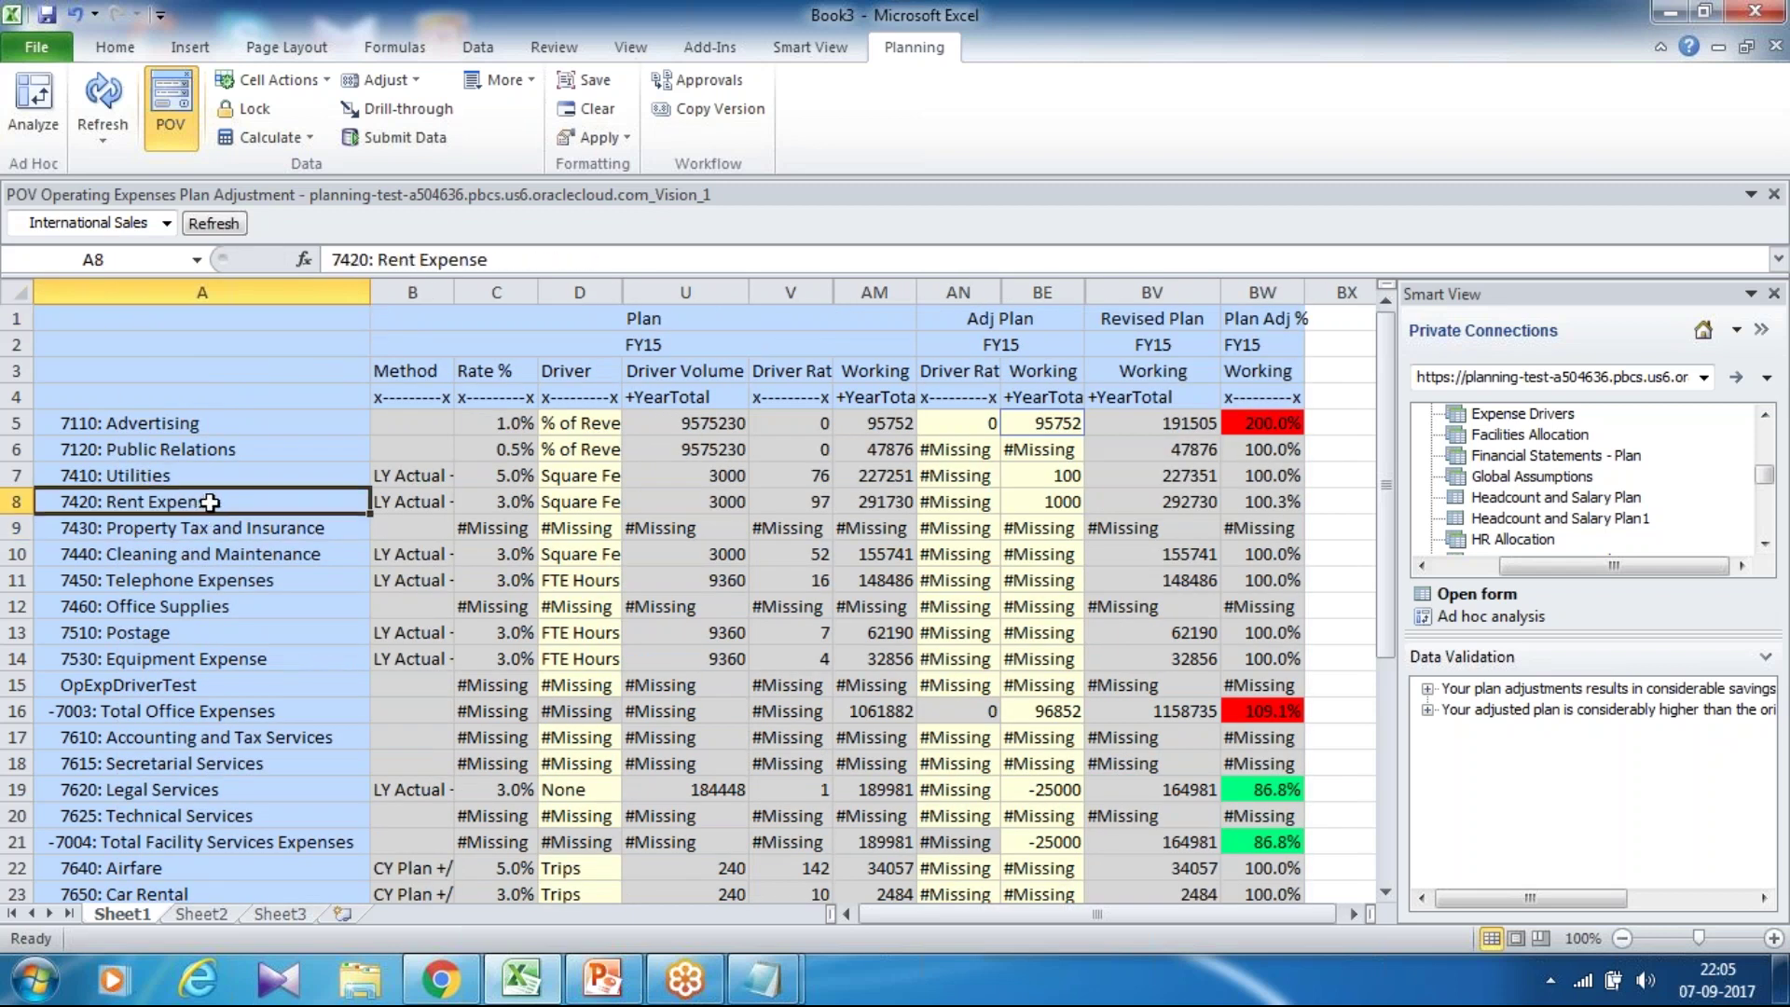
{"action": "left_click", "coordinate": [204, 608]}
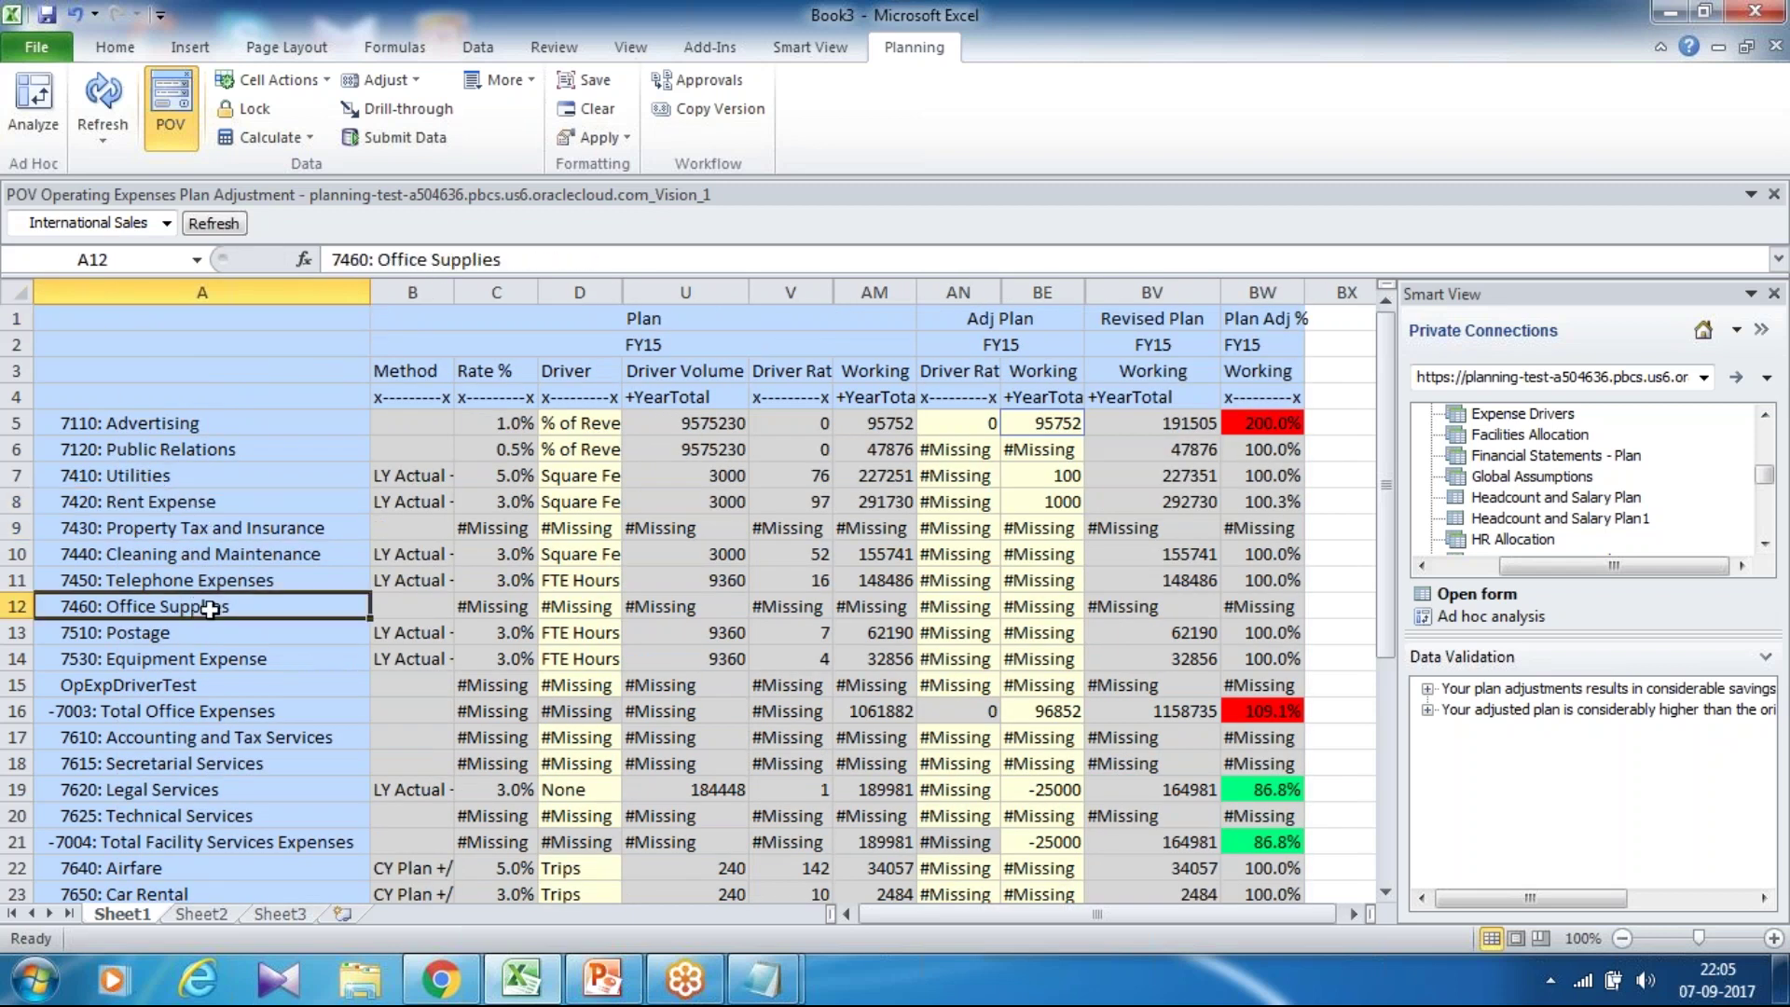
Expand the Plan year total to Q1 months and check Telephone Expenses' January plan and driver rate.
{"action": "double_click", "coordinate": [867, 396]}
{"action": "double_click", "coordinate": [874, 396]}
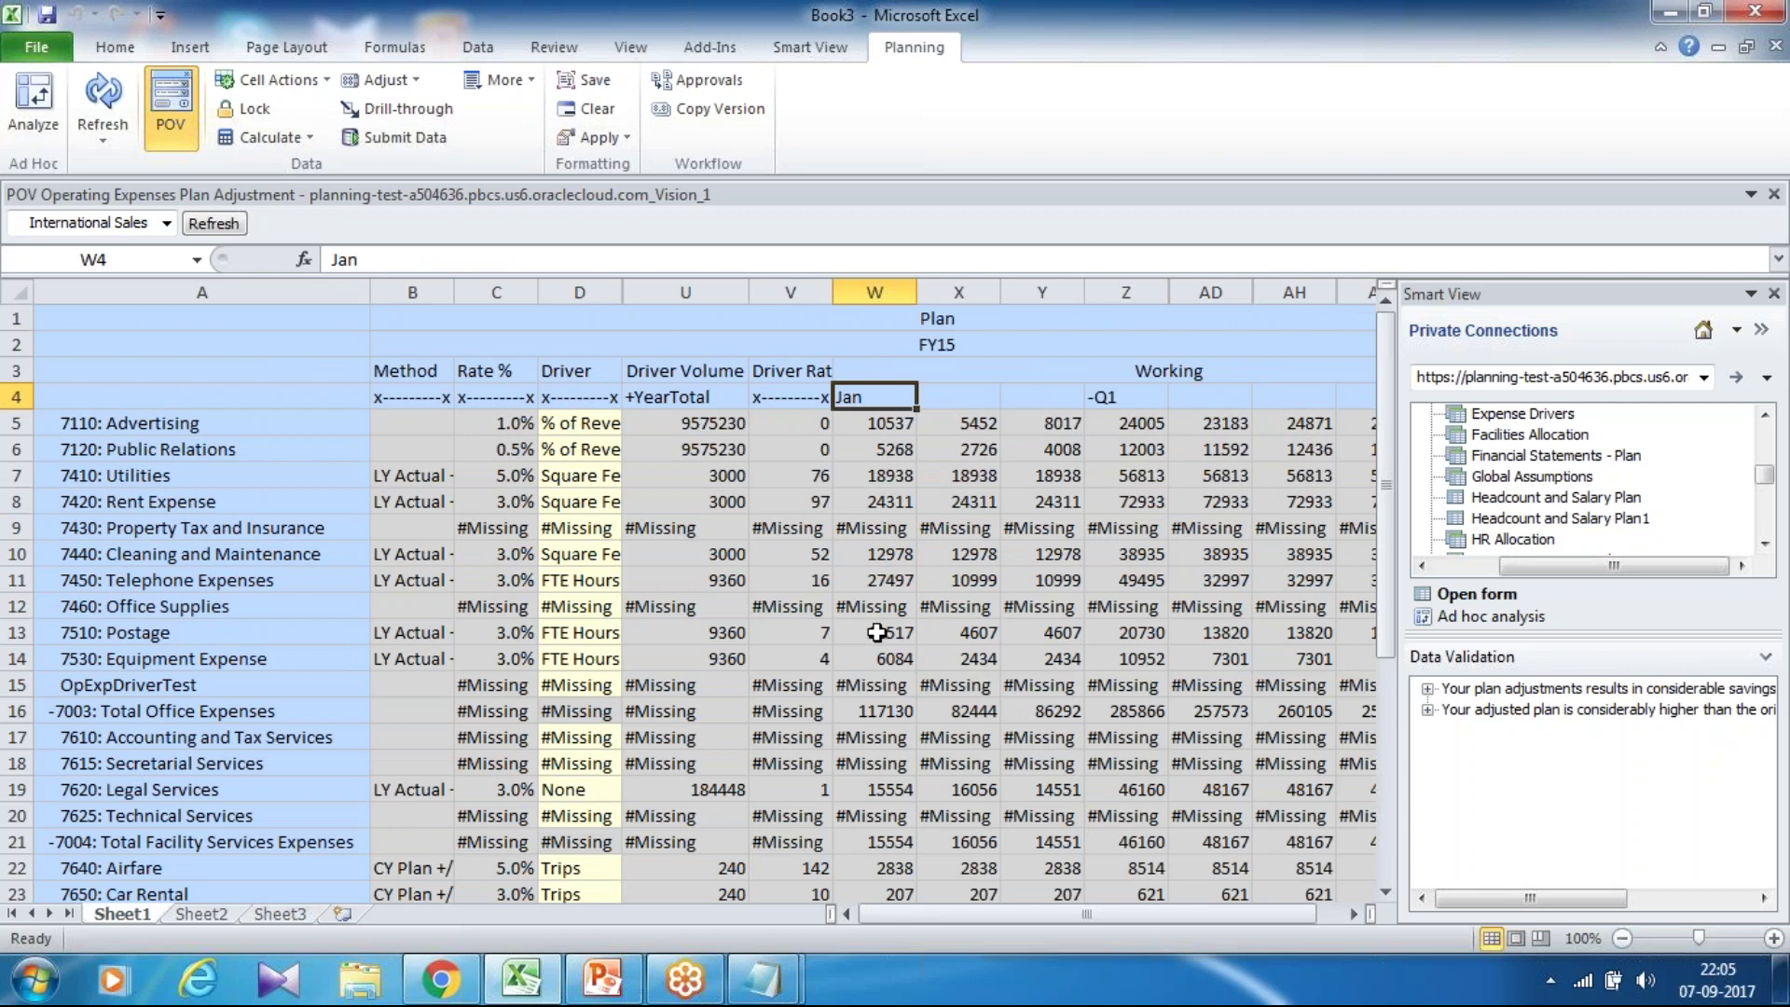
{"action": "left_click", "coordinate": [875, 588]}
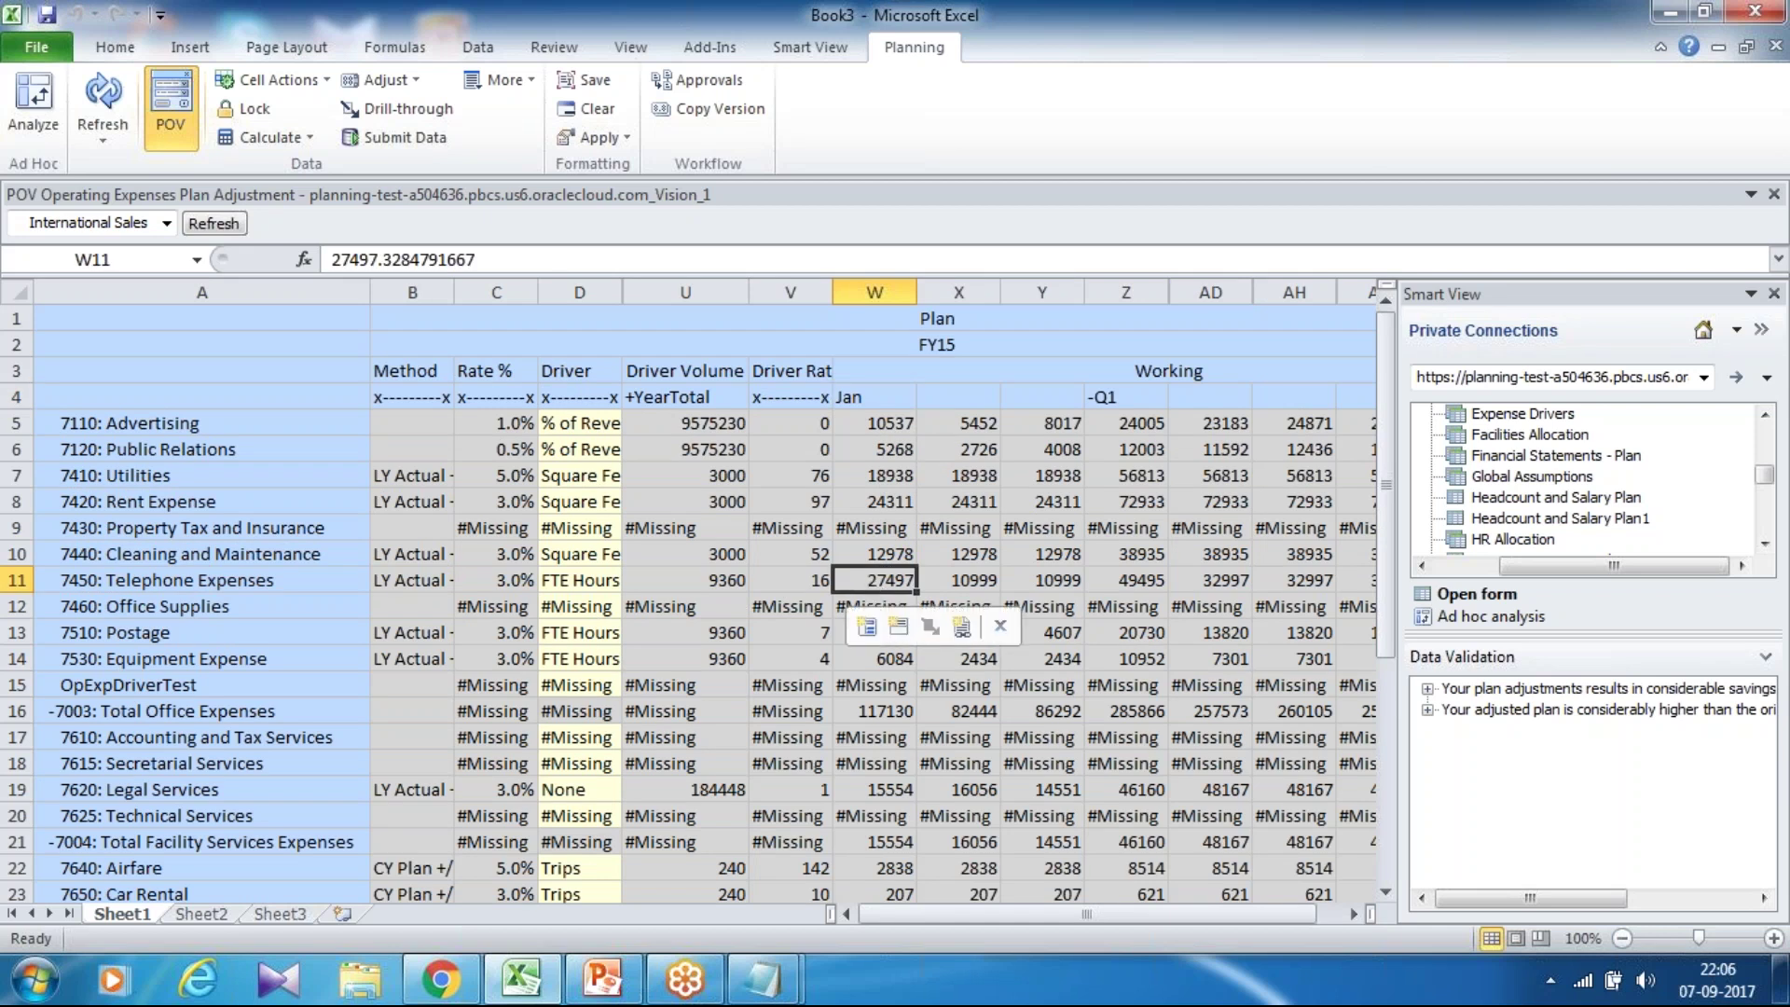
{"action": "left_click", "coordinate": [791, 606]}
{"action": "left_click", "coordinate": [874, 601]}
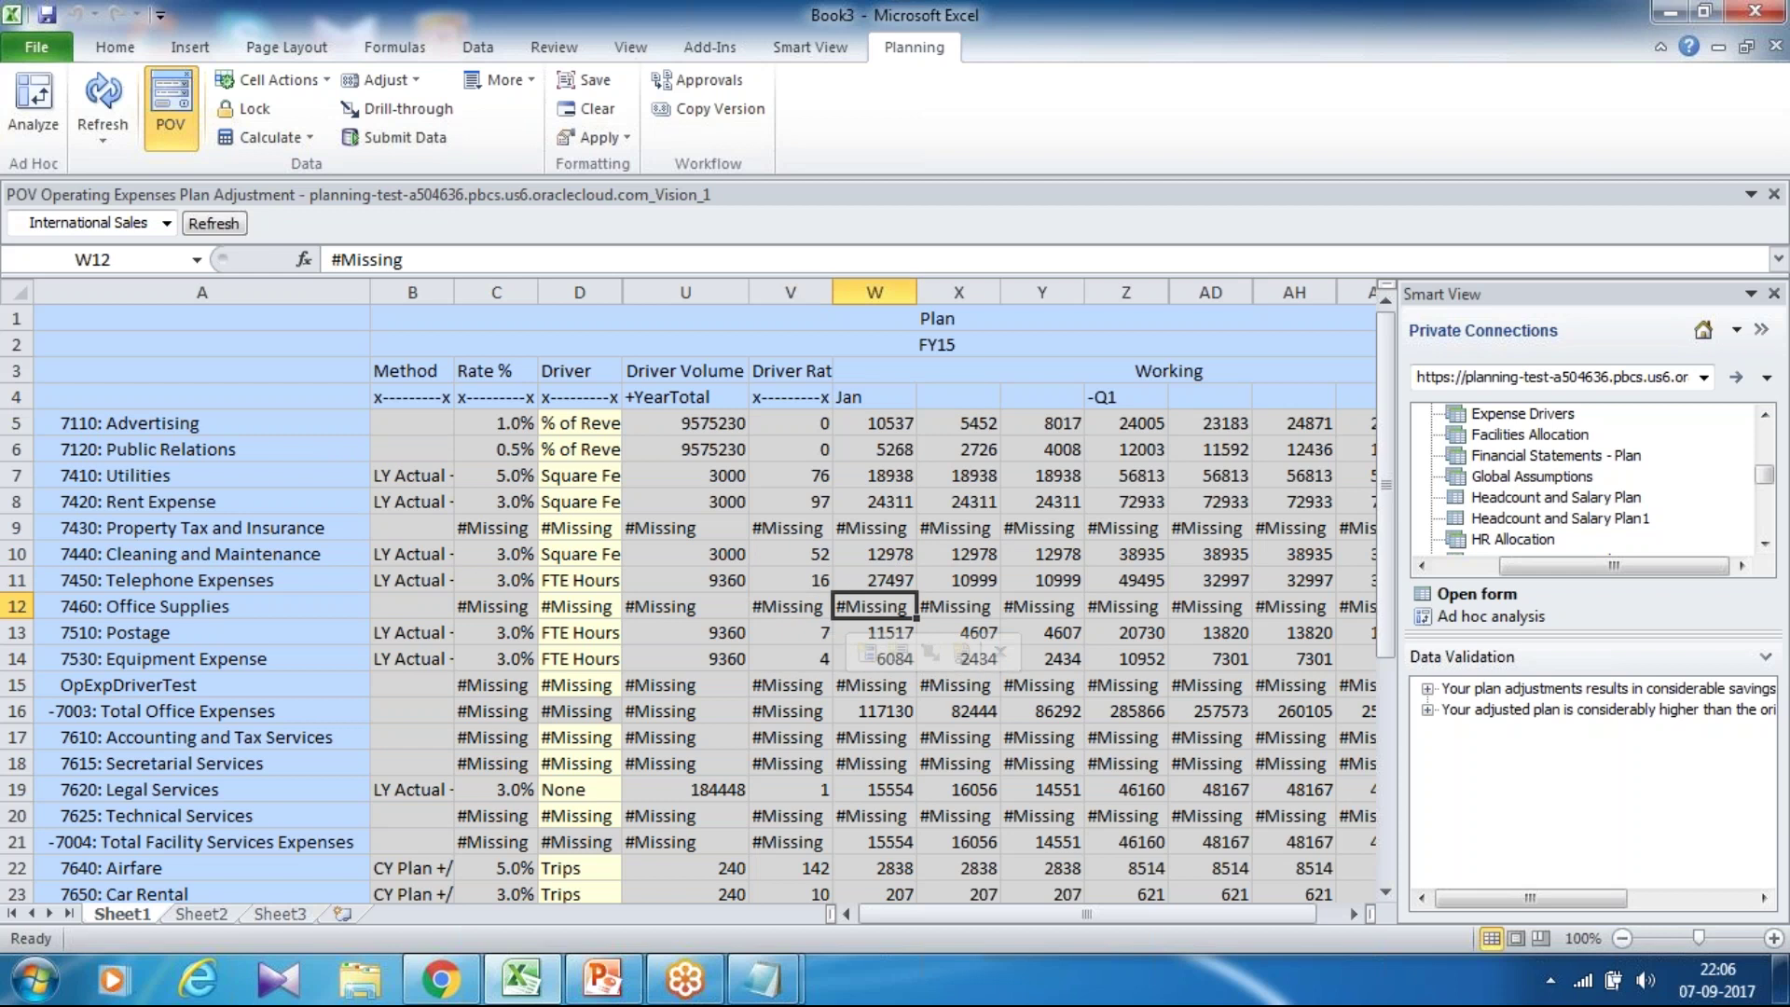
{"action": "left_click", "coordinate": [875, 580]}
{"action": "left_click", "coordinate": [790, 580]}
{"action": "left_click", "coordinate": [875, 580]}
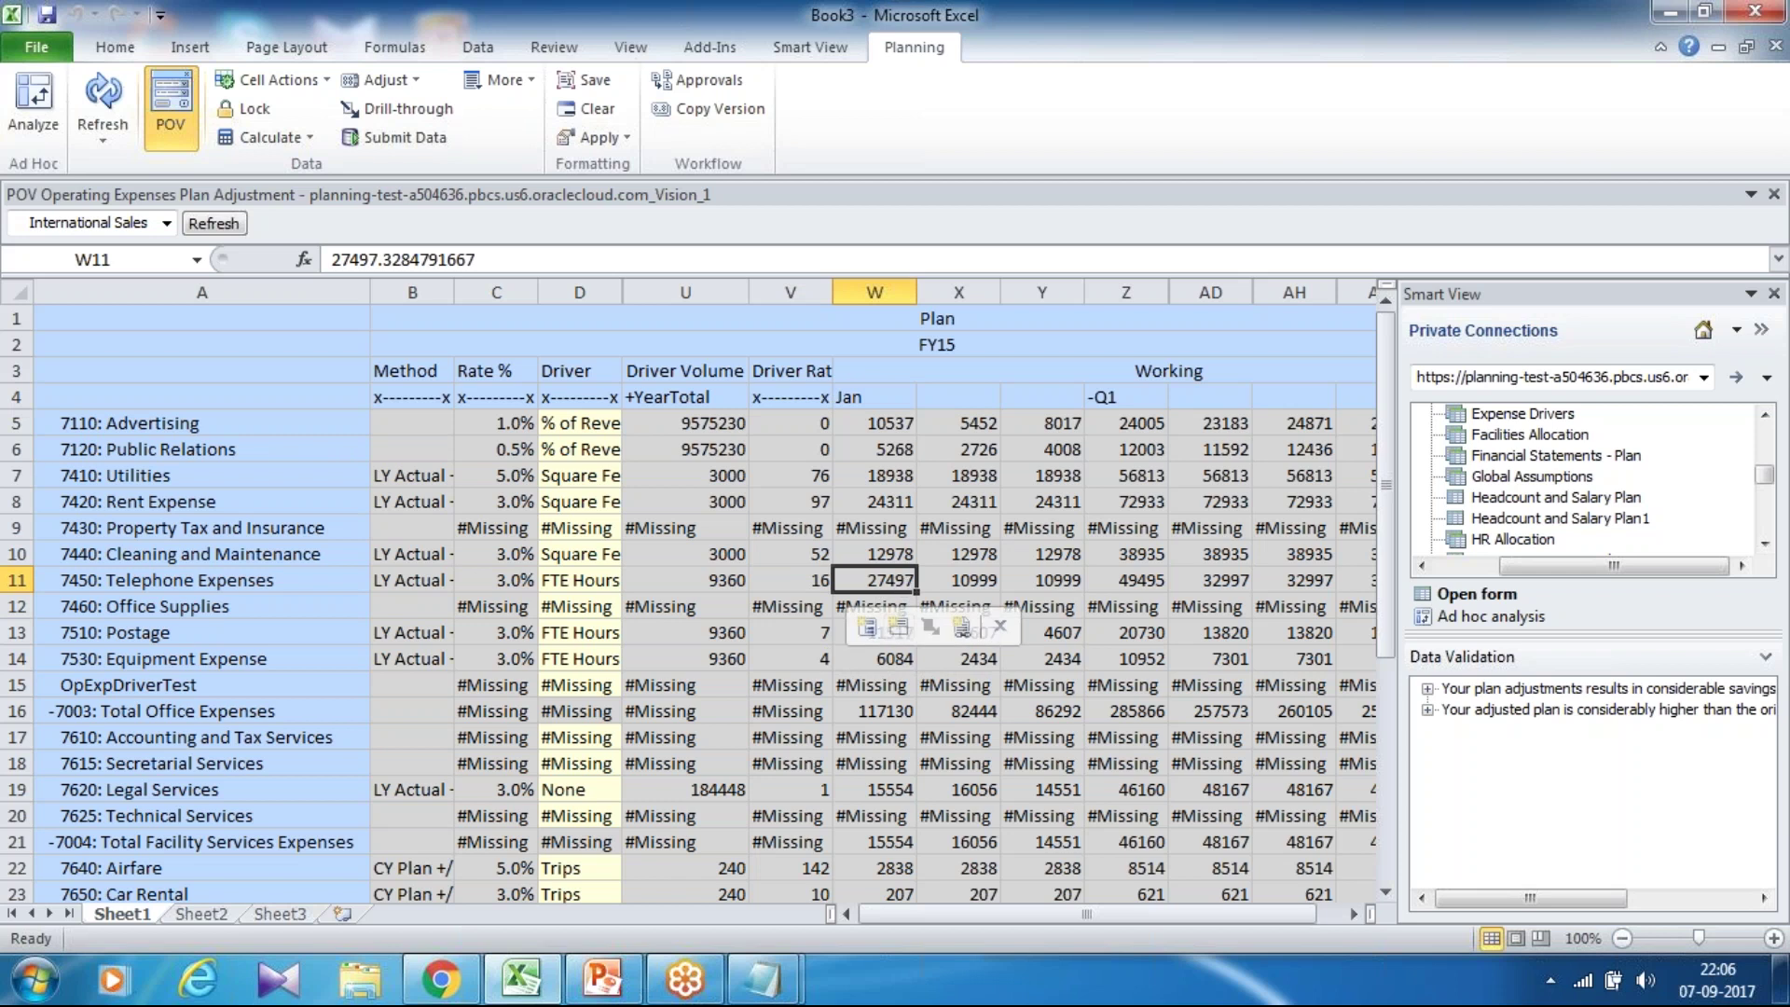
Expand the Adj Plan year total to months and move along row 11 to cell AO11.
{"action": "left_click_drag", "start_coordinate": [975, 912], "coordinate": [1002, 910]}
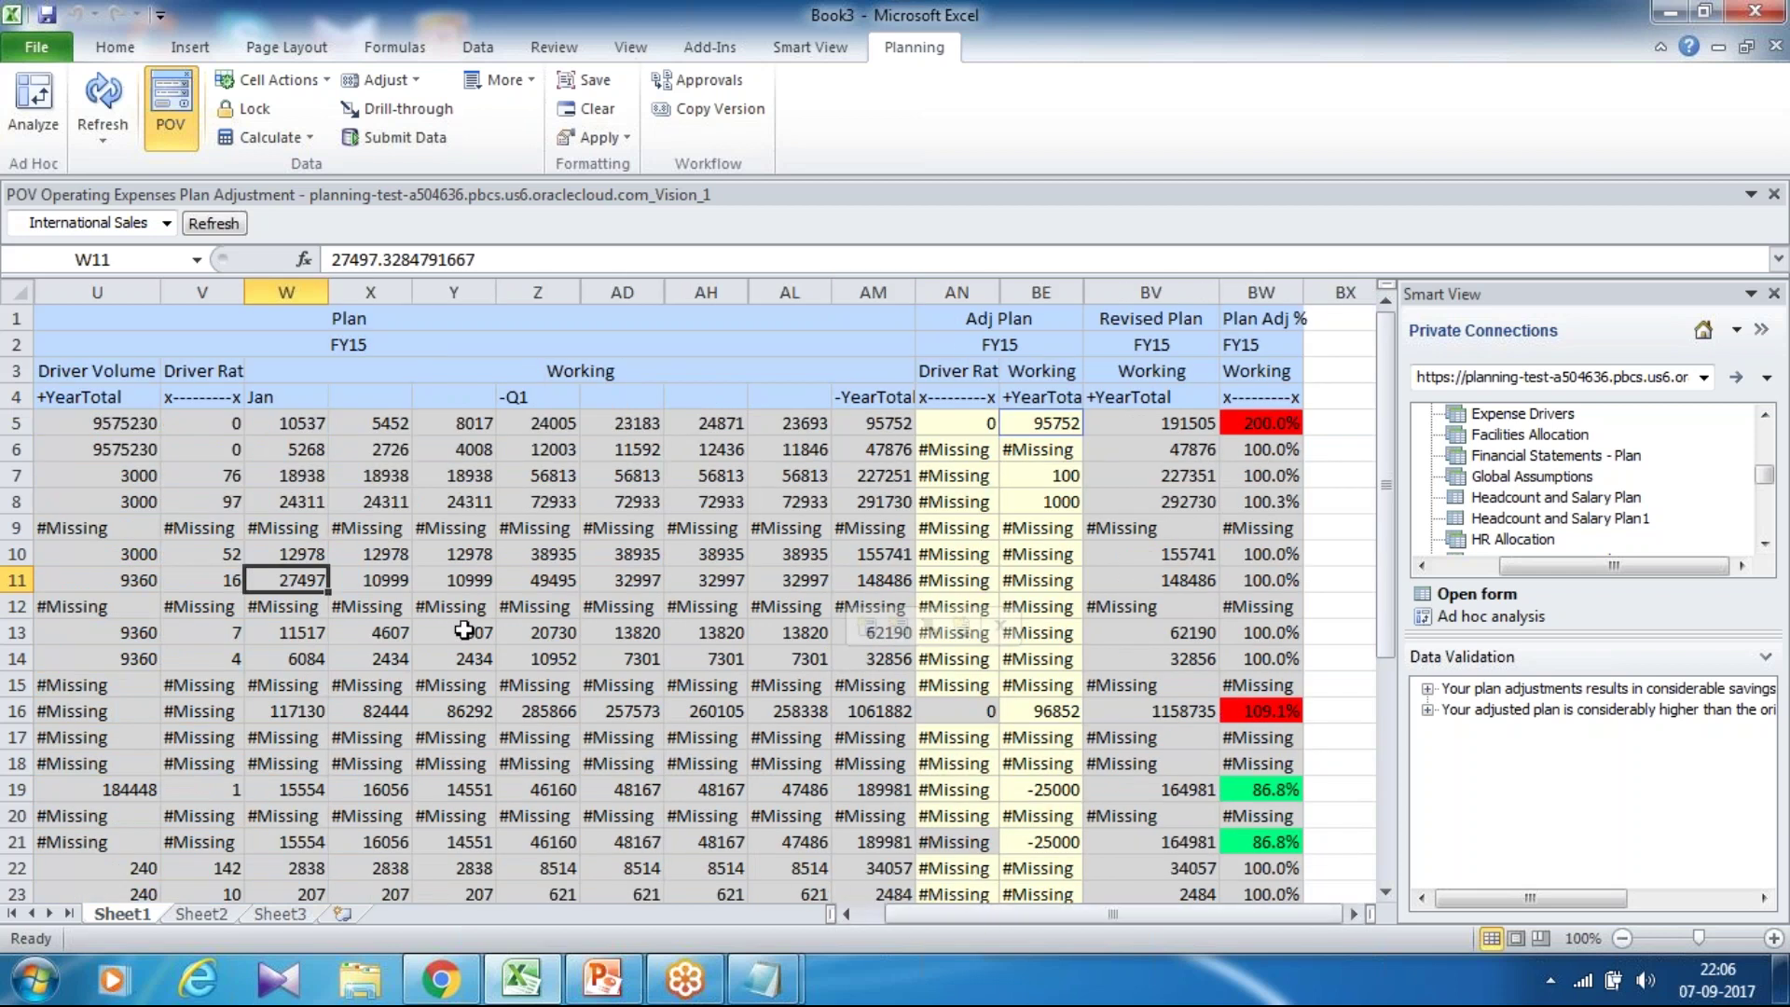
{"action": "double_click", "coordinate": [1029, 396]}
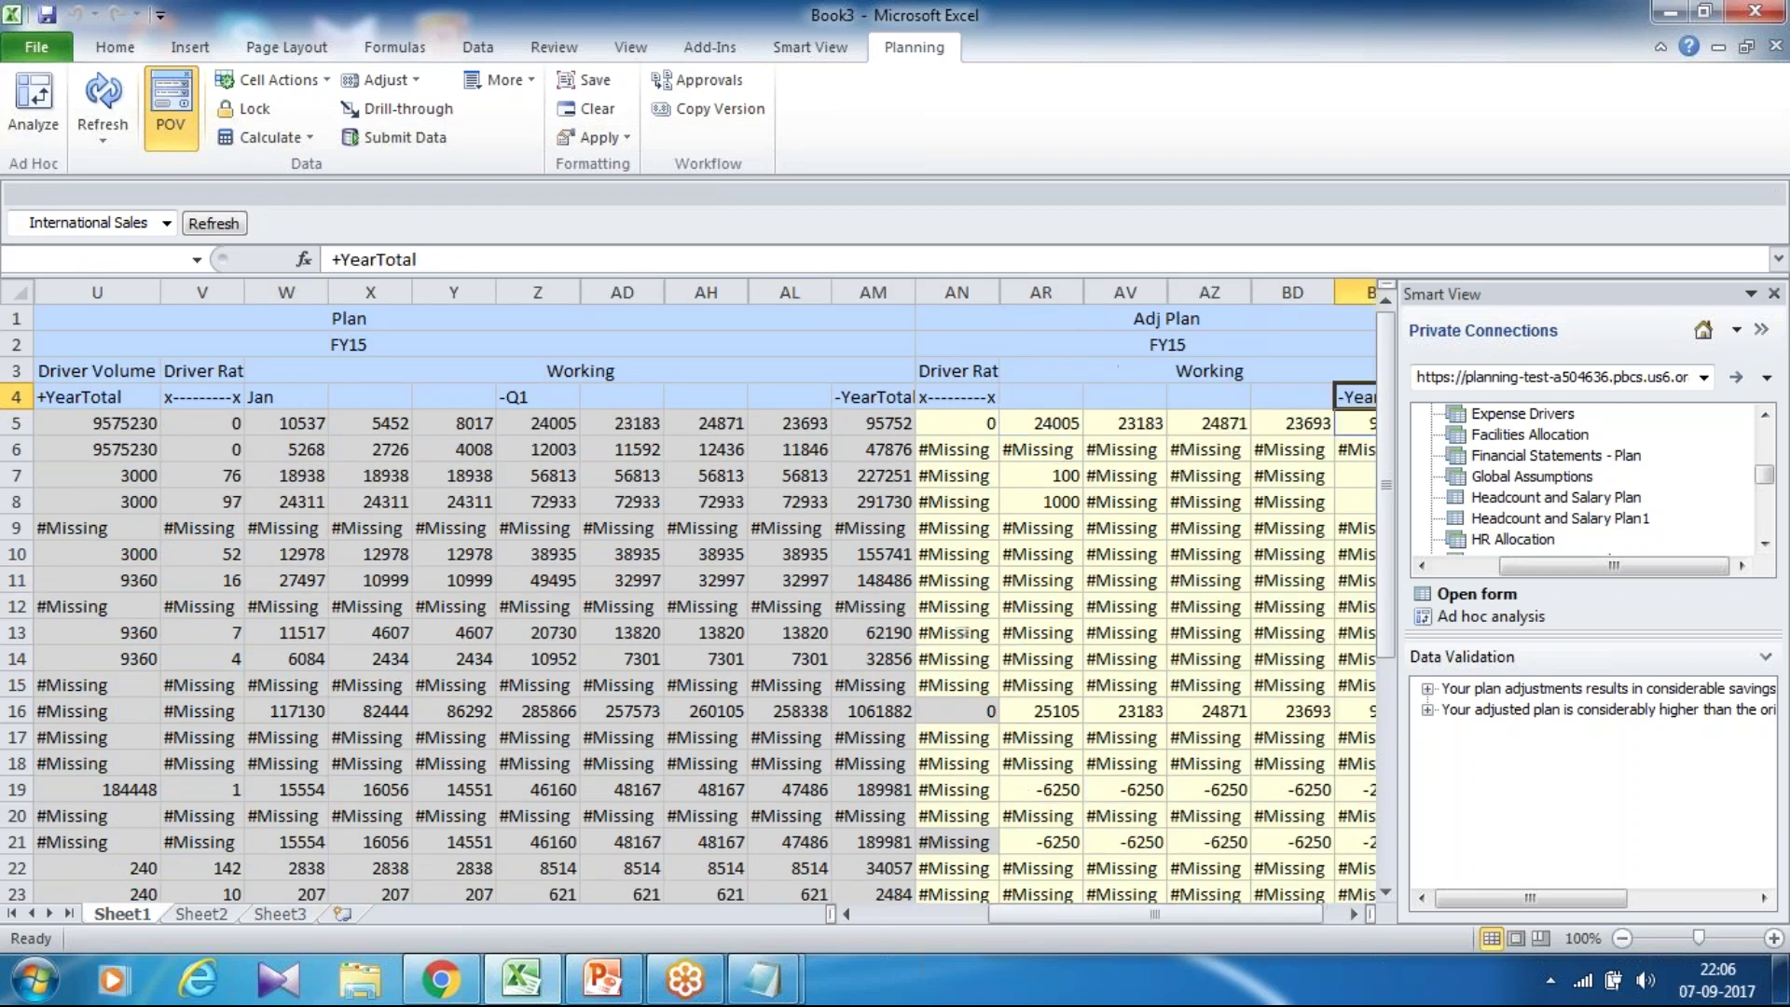
{"action": "double_click", "coordinate": [1058, 404]}
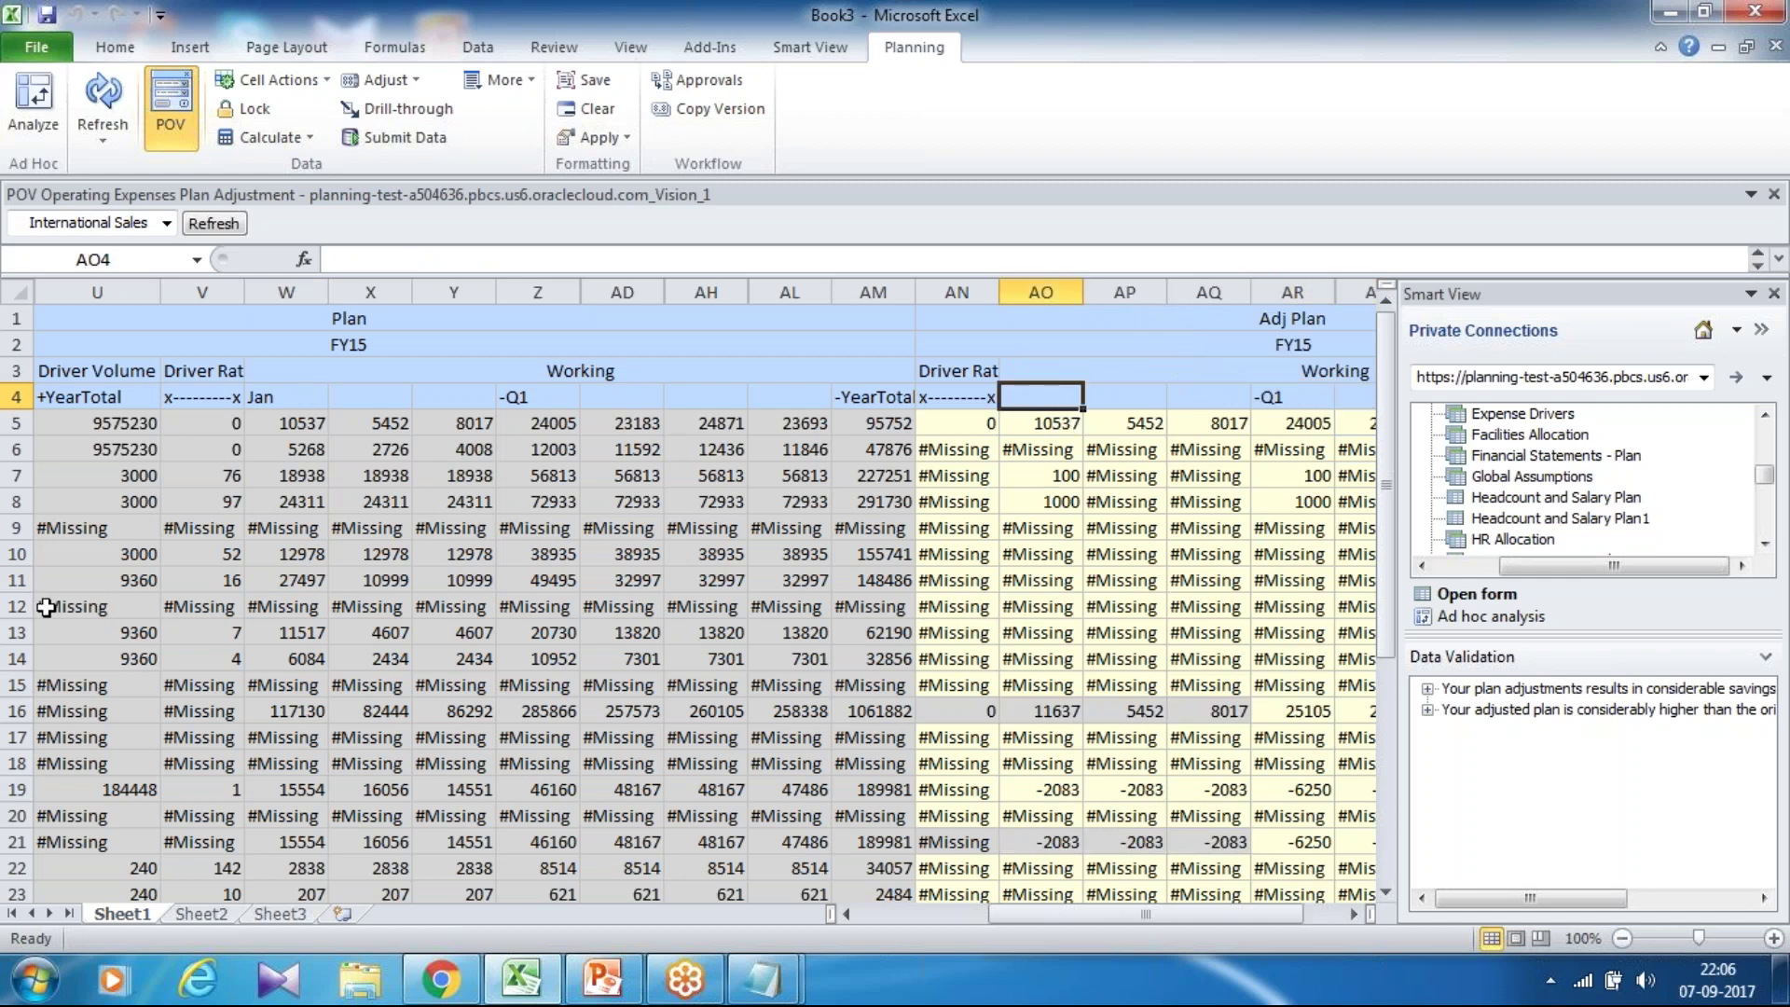
{"action": "left_click", "coordinate": [233, 577]}
{"action": "key", "text": "Left"}
{"action": "key", "text": "Left"}
{"action": "key", "text": "Left"}
{"action": "key", "text": "Left"}
{"action": "key", "text": "Left"}
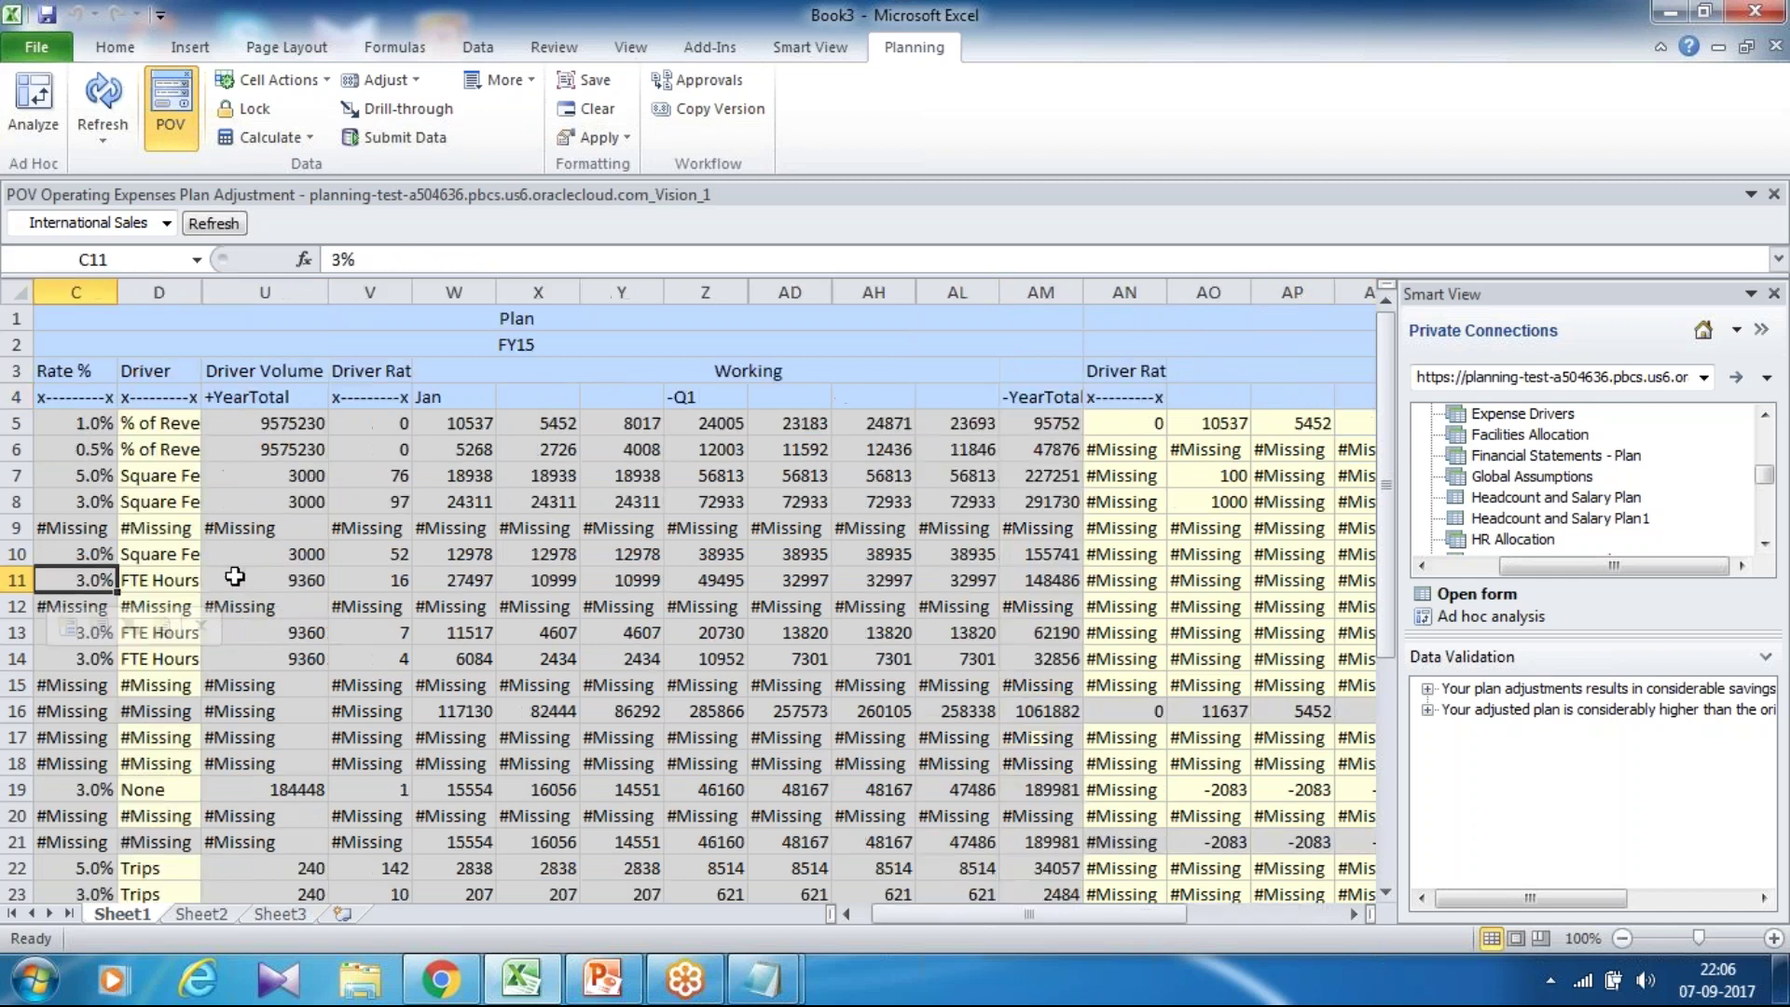
{"action": "key", "text": "Right"}
{"action": "key", "text": "Right"}
{"action": "key", "text": "Right"}
{"action": "key", "text": "Right"}
{"action": "key", "text": "Right"}
{"action": "key", "text": "Right"}
{"action": "key", "text": "Right"}
{"action": "key", "text": "Right"}
{"action": "key", "text": "Right"}
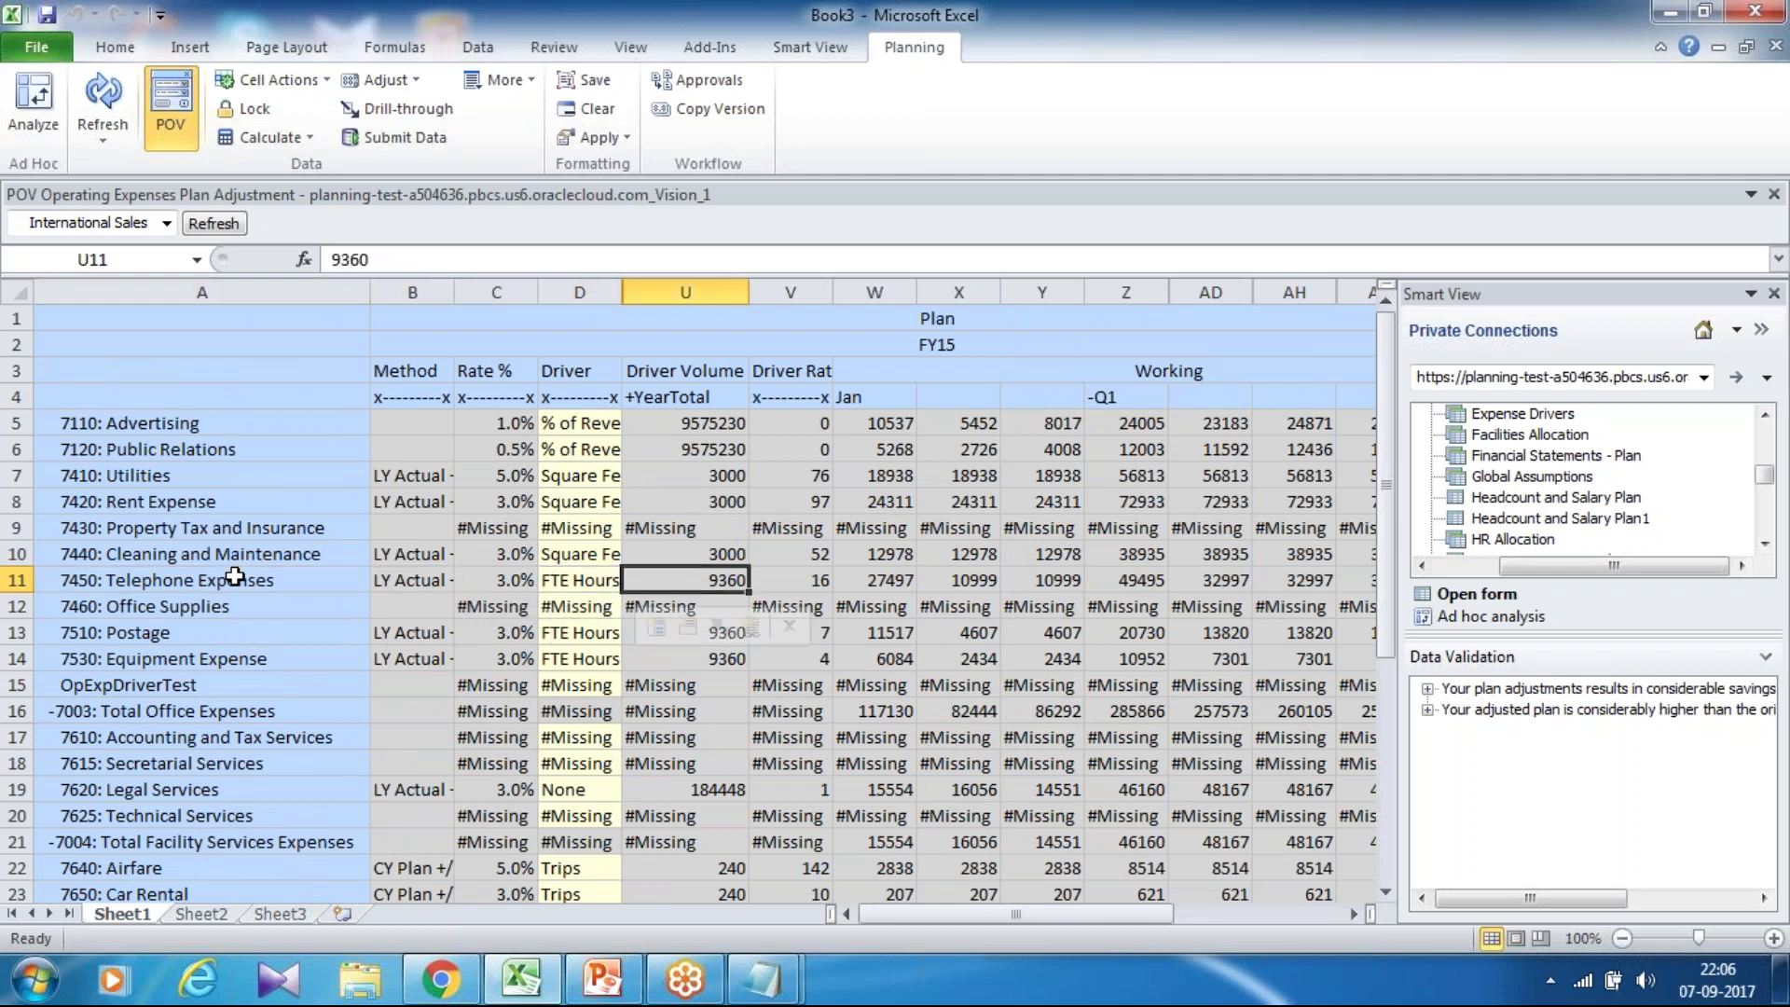
{"action": "key", "text": "Left"}
{"action": "key", "text": "Left"}
{"action": "key", "text": "Left"}
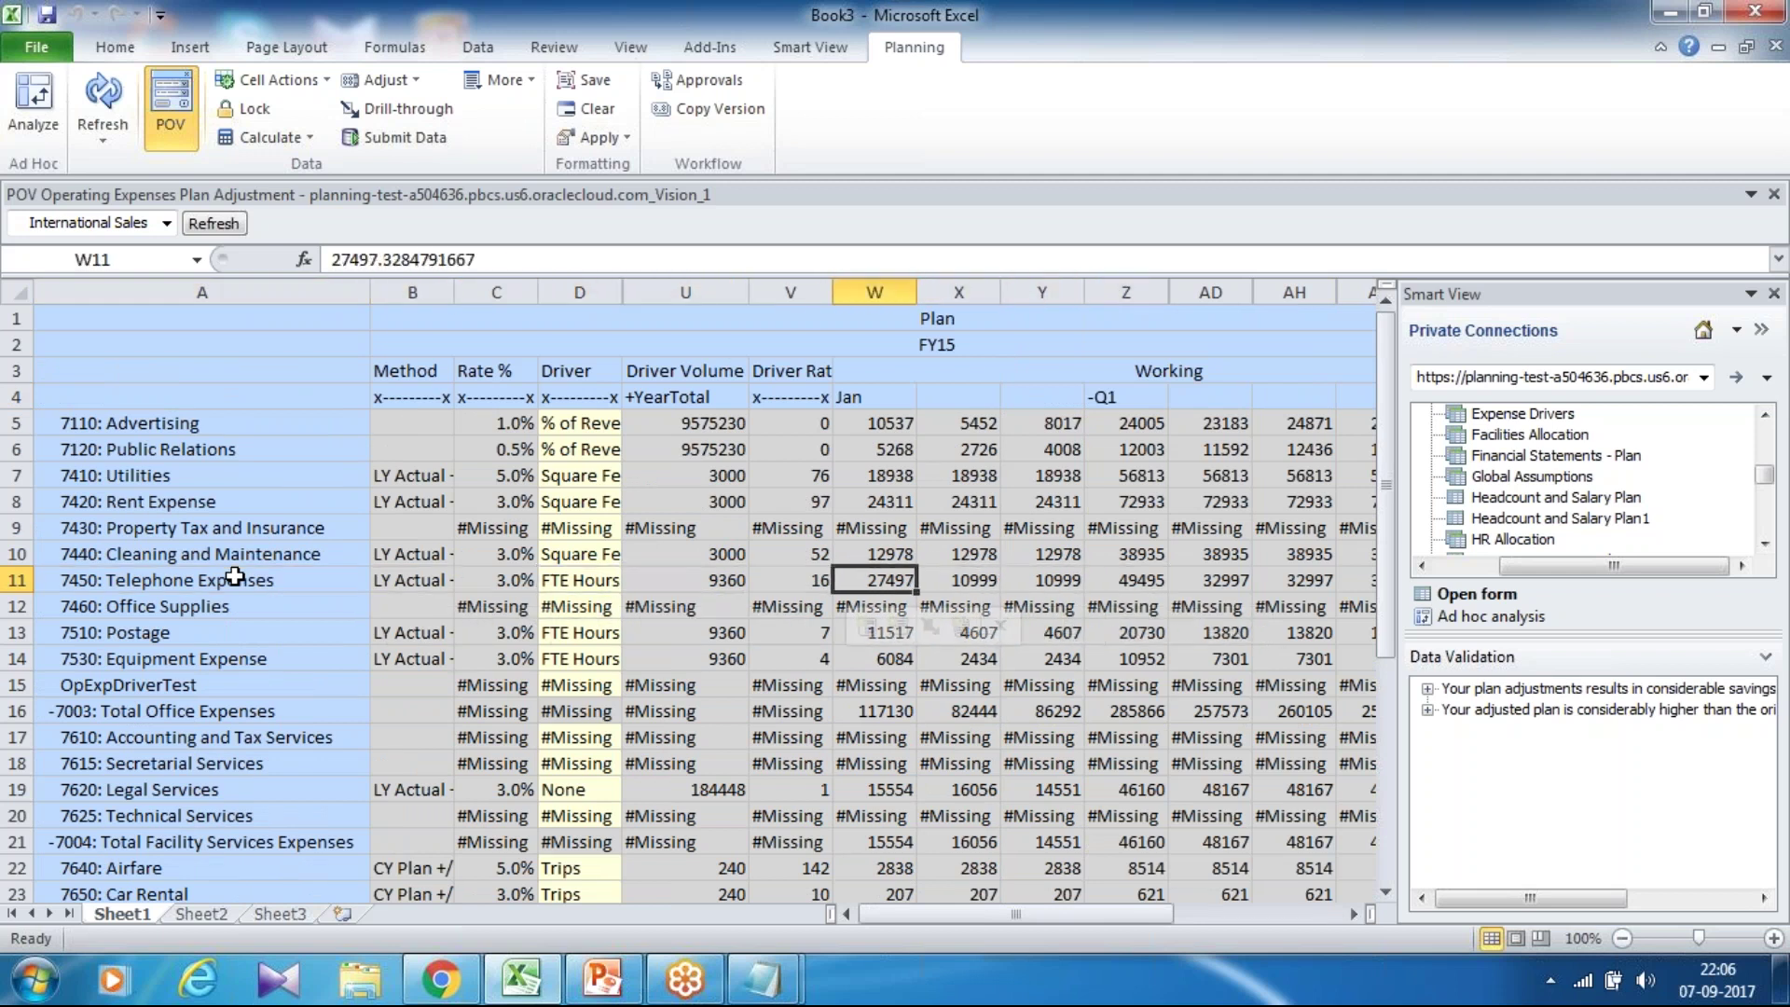
{"action": "key", "text": "Right"}
{"action": "key", "text": "Right"}
{"action": "key", "text": "Right"}
{"action": "key", "text": "Right"}
{"action": "key", "text": "Right"}
{"action": "key", "text": "Right"}
{"action": "key", "text": "Right"}
{"action": "key", "text": "Right"}
{"action": "key", "text": "Right"}
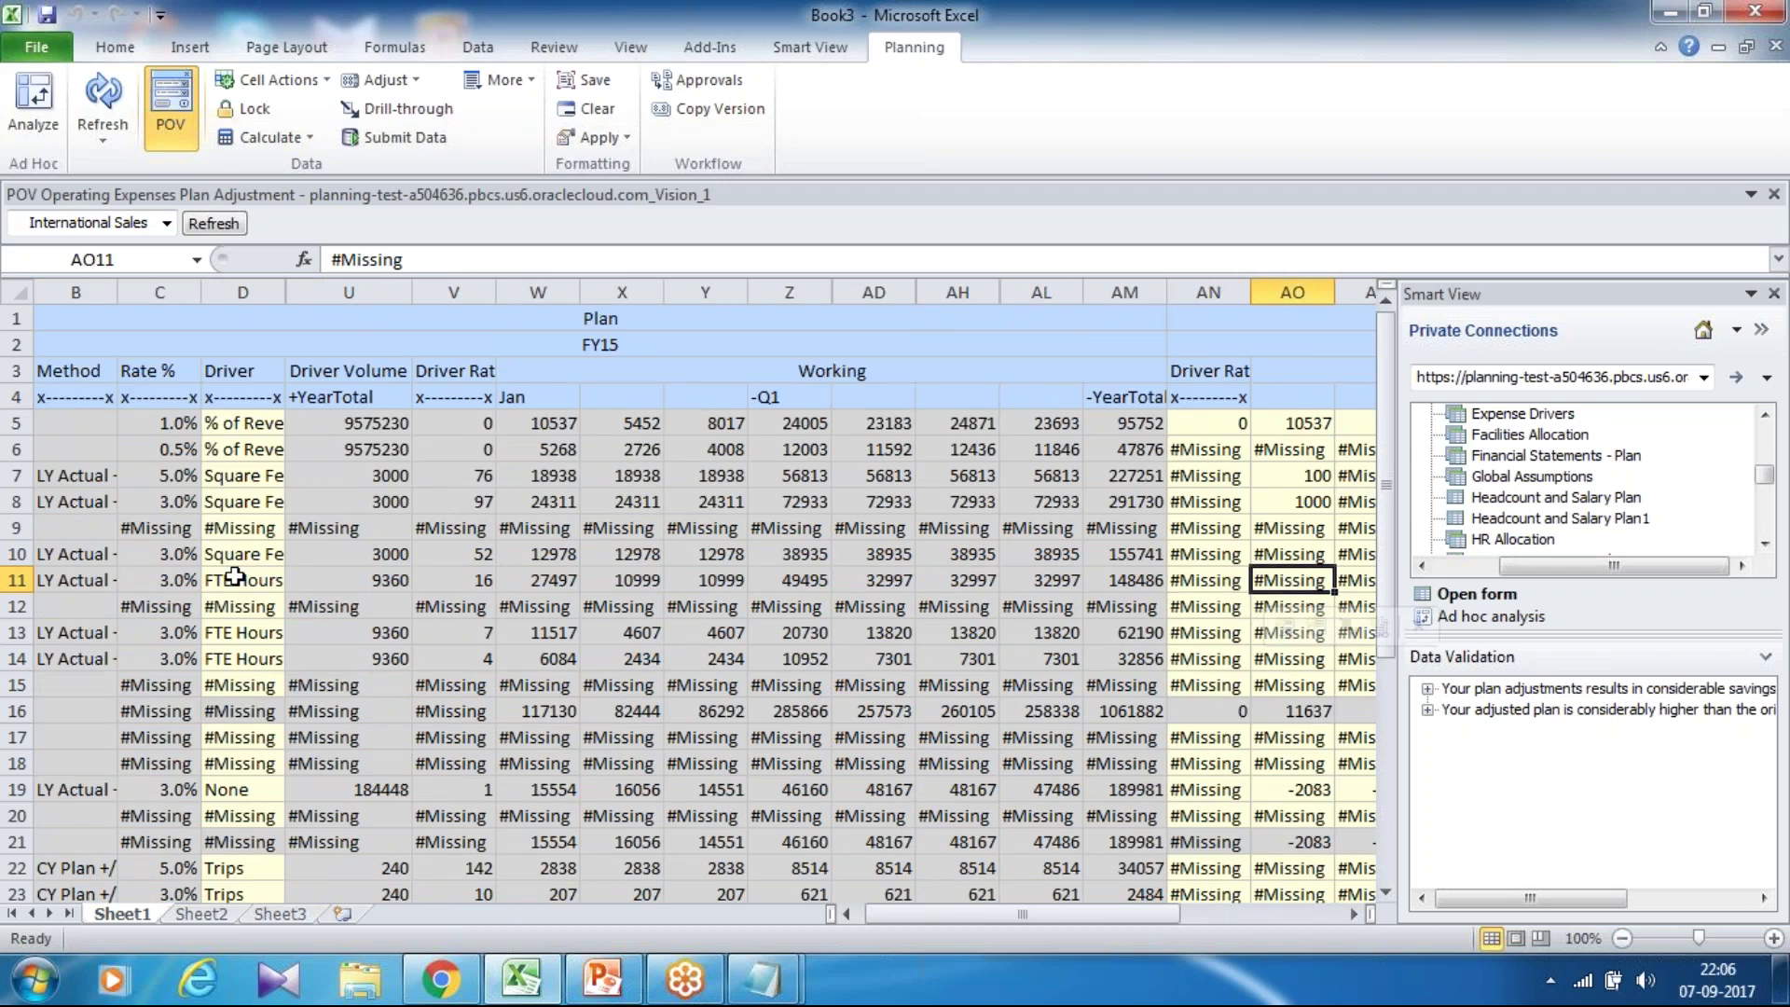
{"action": "key", "text": "Right"}
{"action": "key", "text": "Right"}
{"action": "key", "text": "Right"}
{"action": "key", "text": "Left"}
{"action": "key", "text": "Left"}
{"action": "key", "text": "Left"}
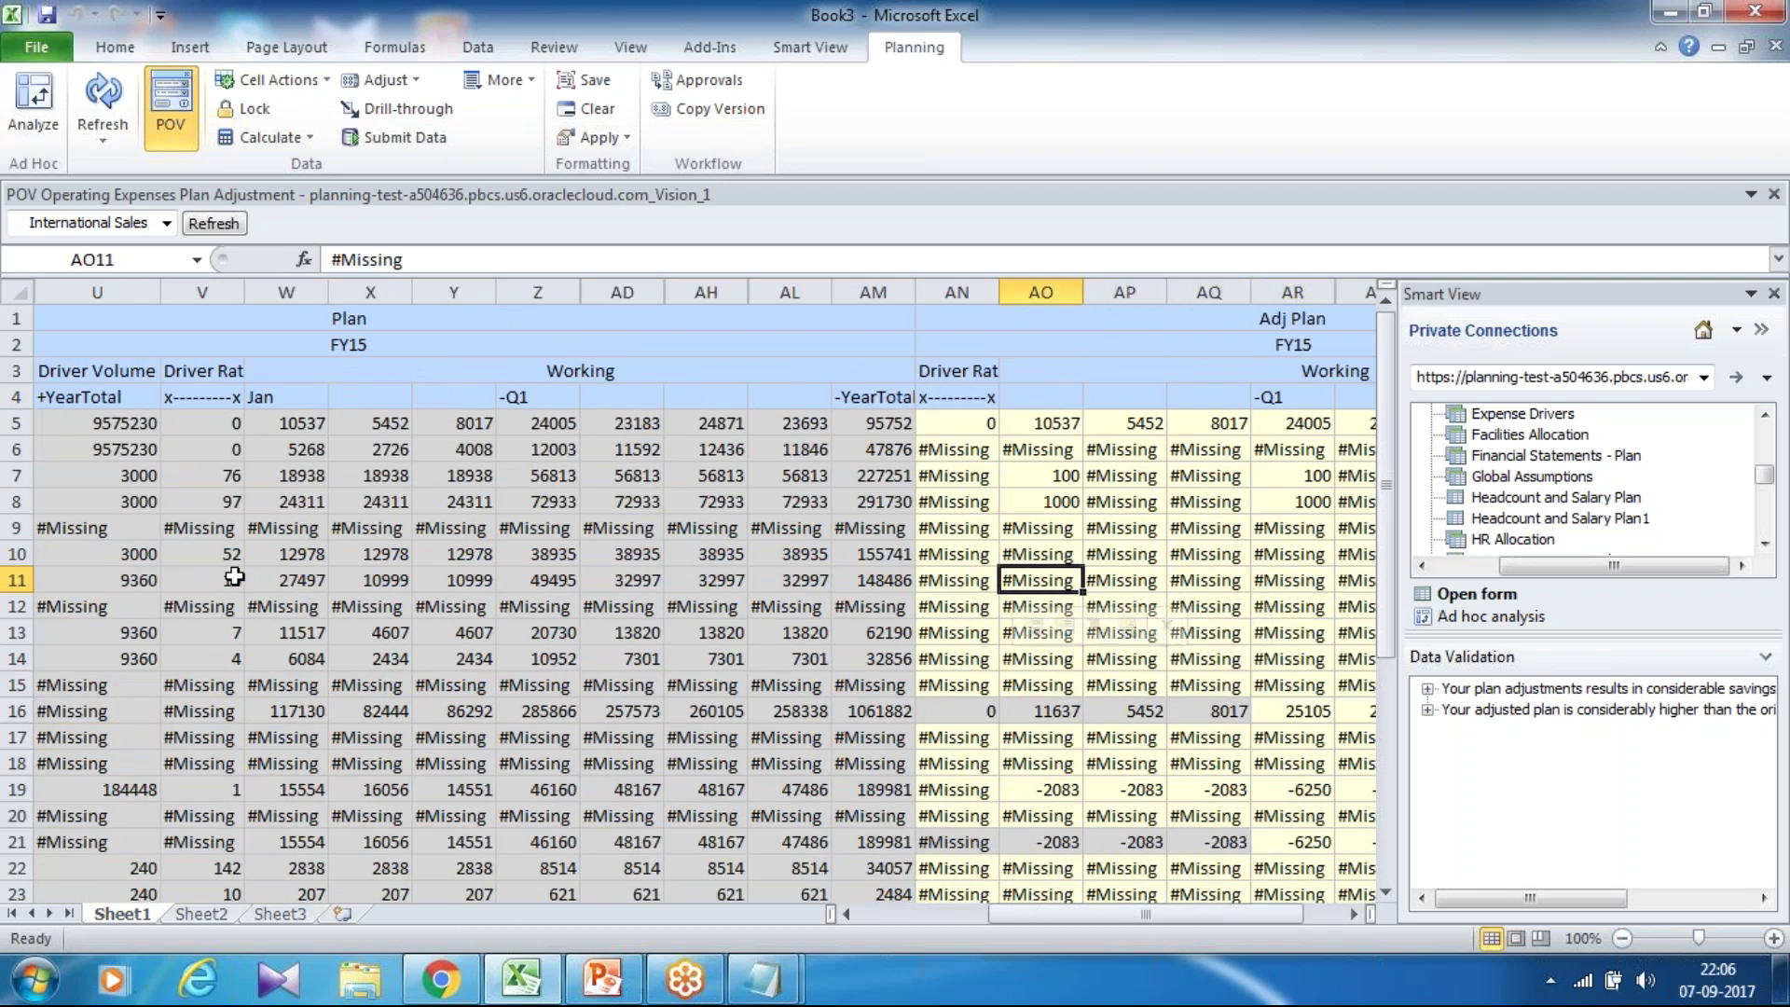
Enter 1000 in Telephone Expenses' January Adj Plan cell.
{"action": "left_click", "coordinate": [1044, 394]}
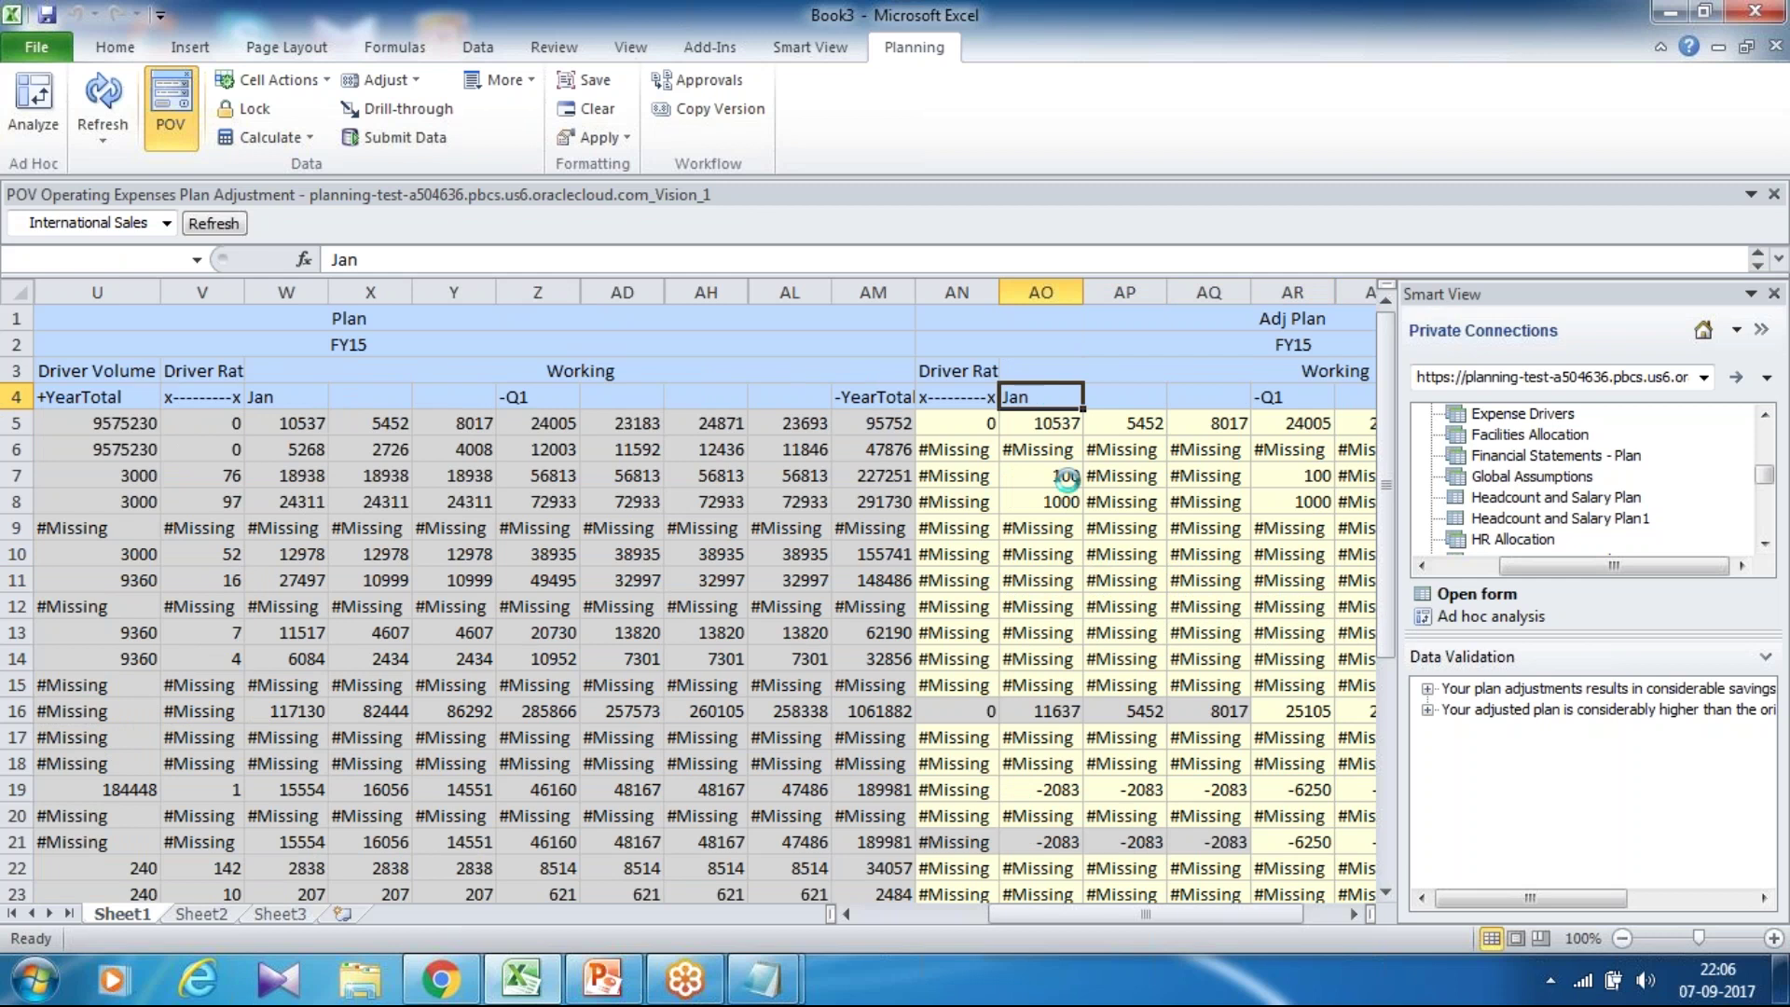
{"action": "left_click", "coordinate": [1066, 580]}
{"action": "type", "text": "10"}
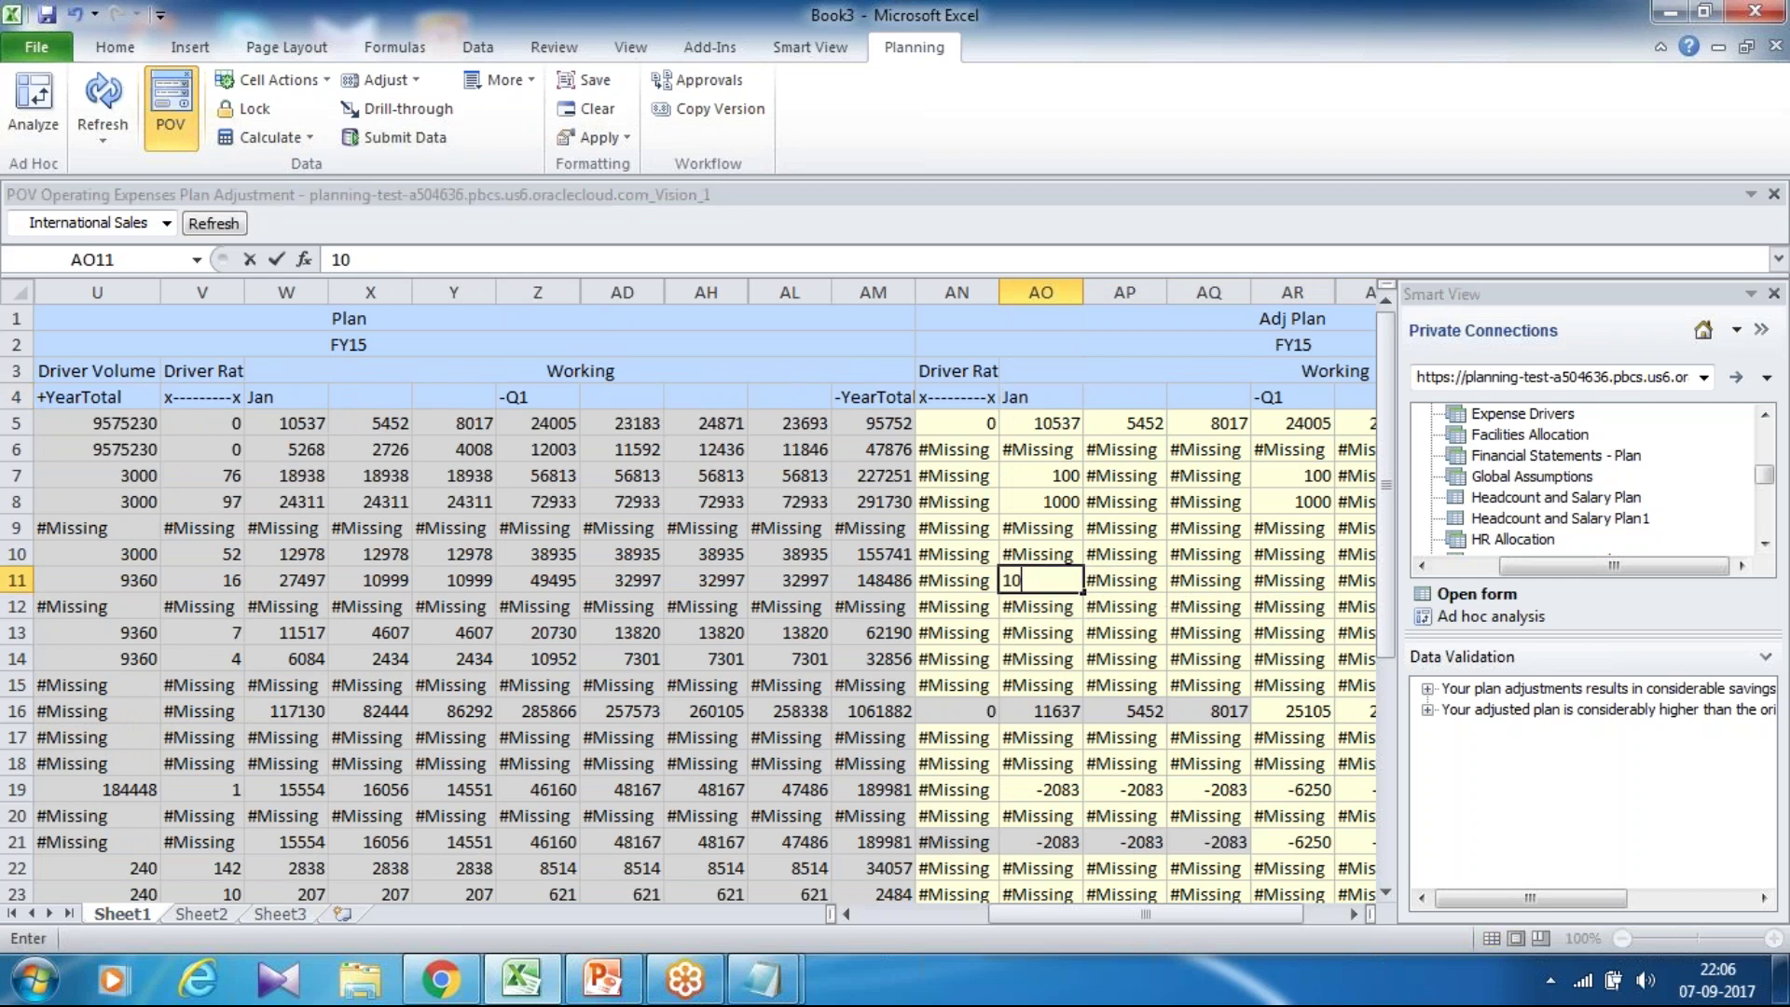
{"action": "type", "text": "00"}
{"action": "key", "text": "Return"}
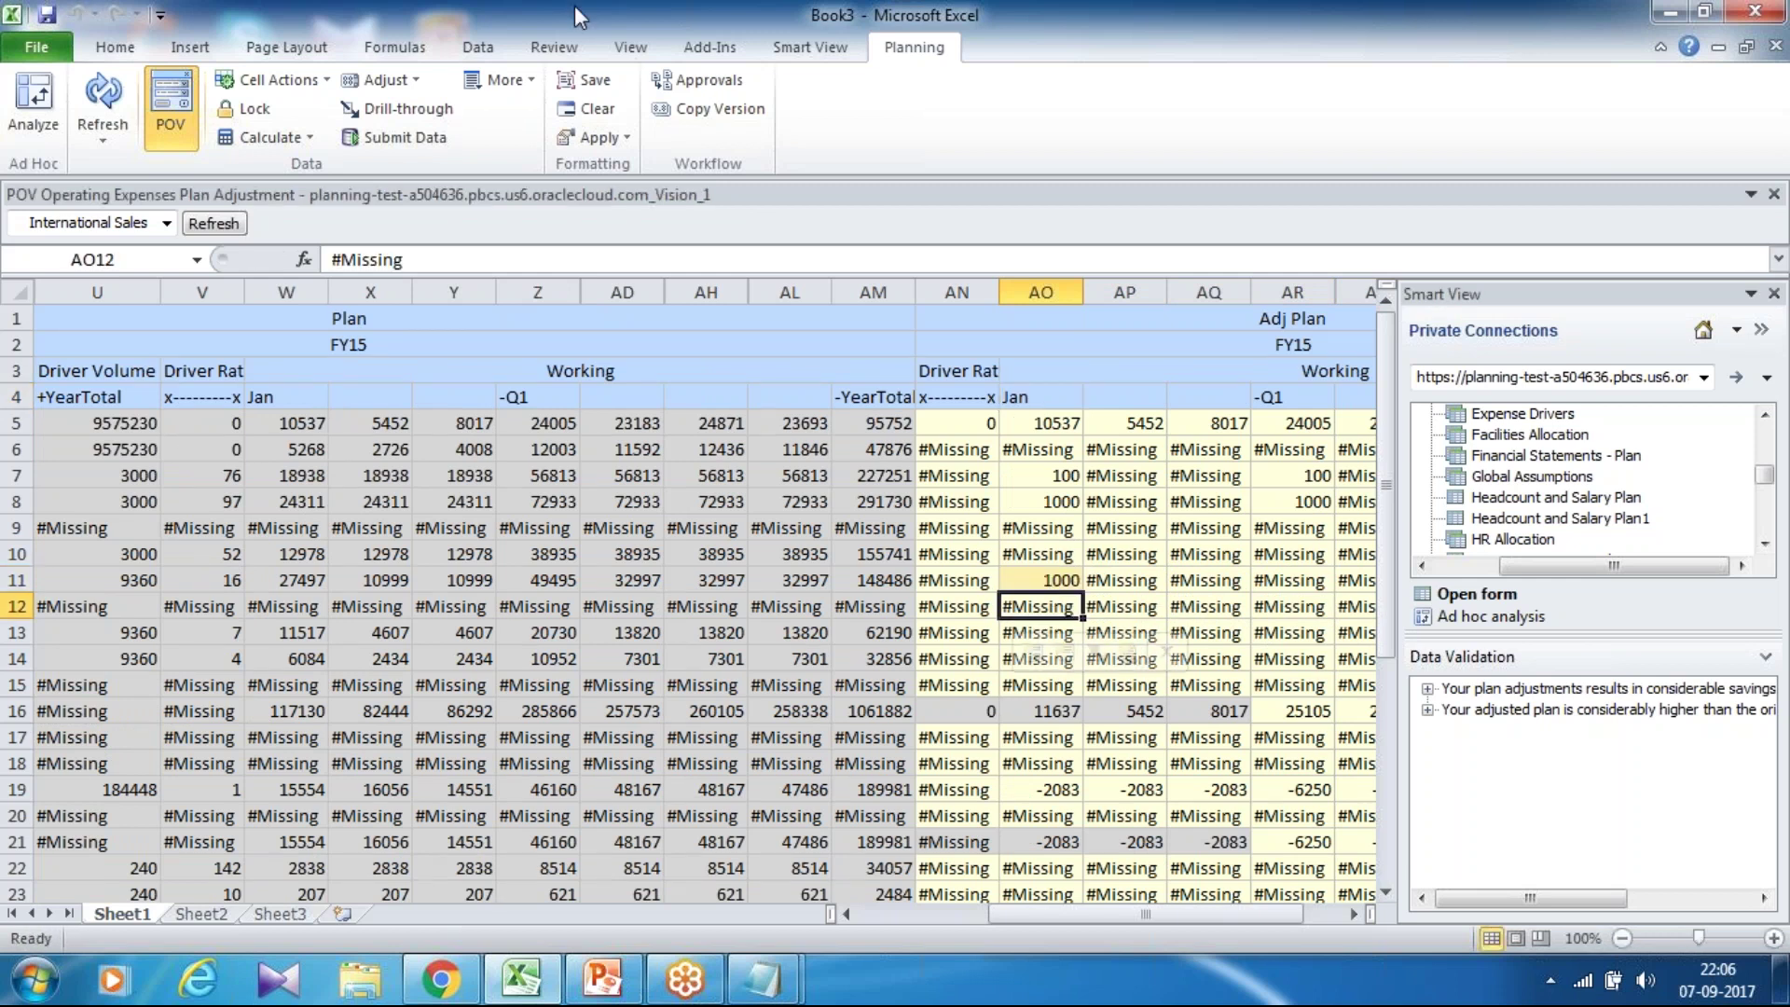
Submit the data to the server and expand the revised plan +YearTotal into months.
{"action": "left_click", "coordinate": [788, 48]}
{"action": "left_click", "coordinate": [479, 107]}
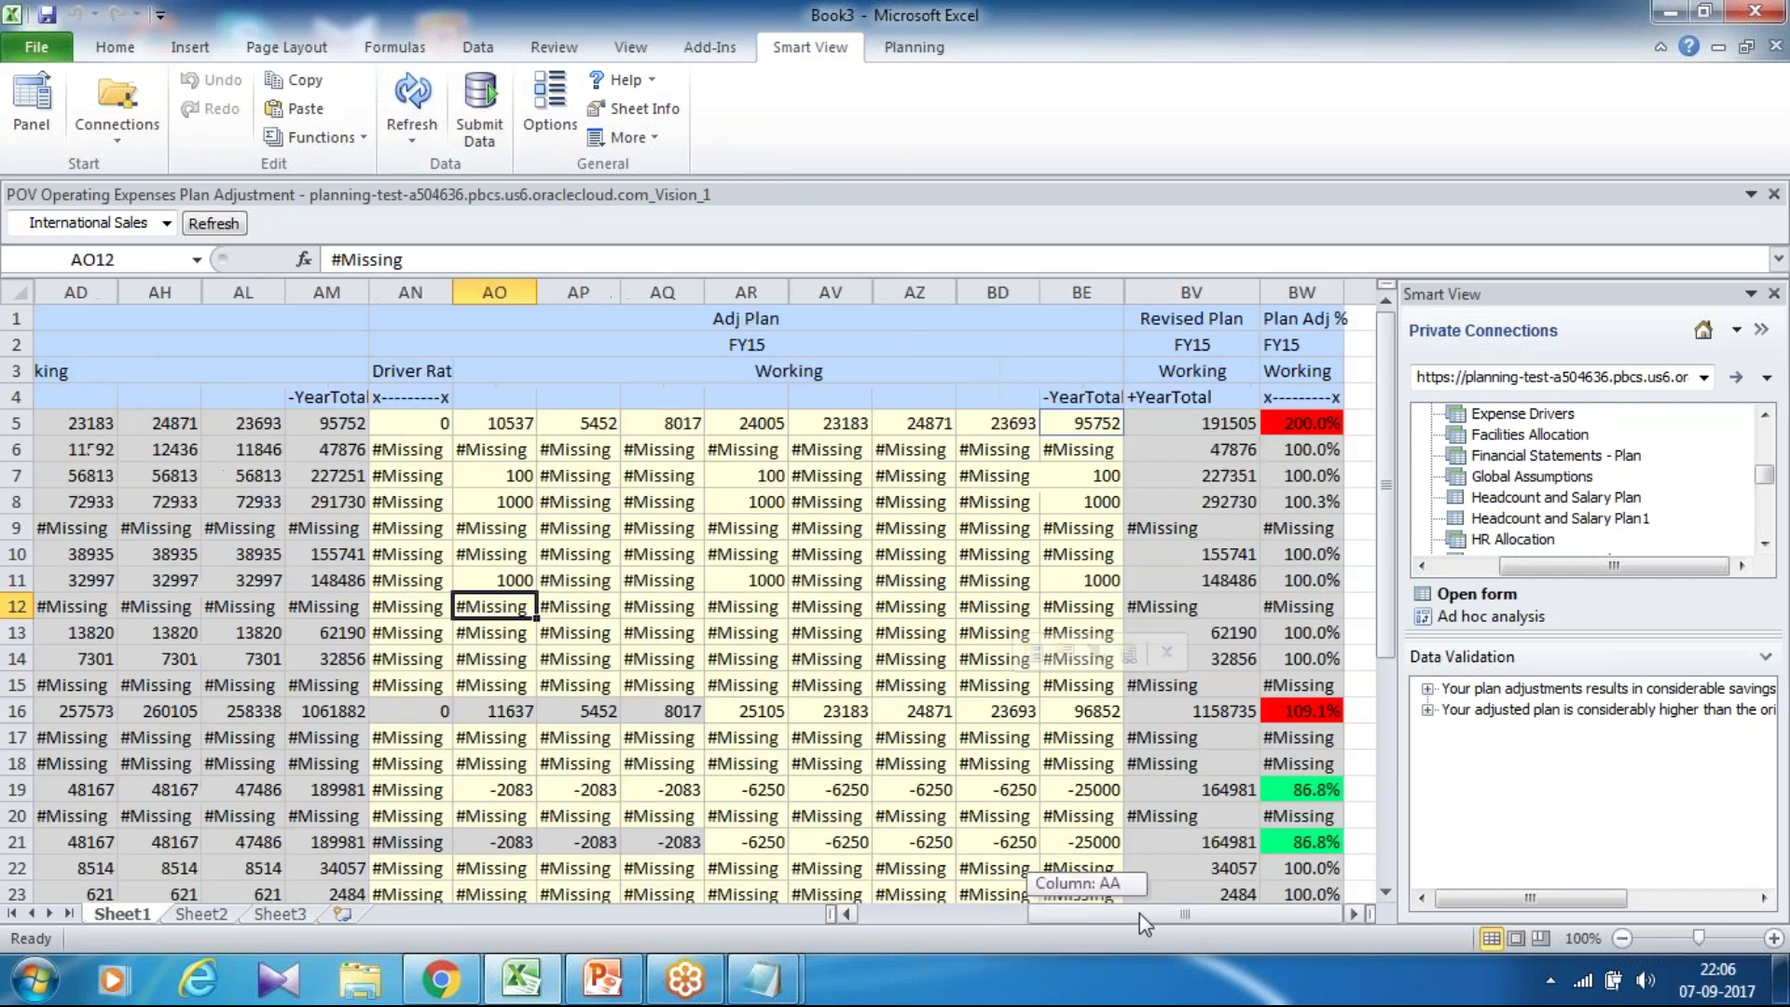
{"action": "left_click_drag", "start_coordinate": [1081, 915], "coordinate": [1139, 914]}
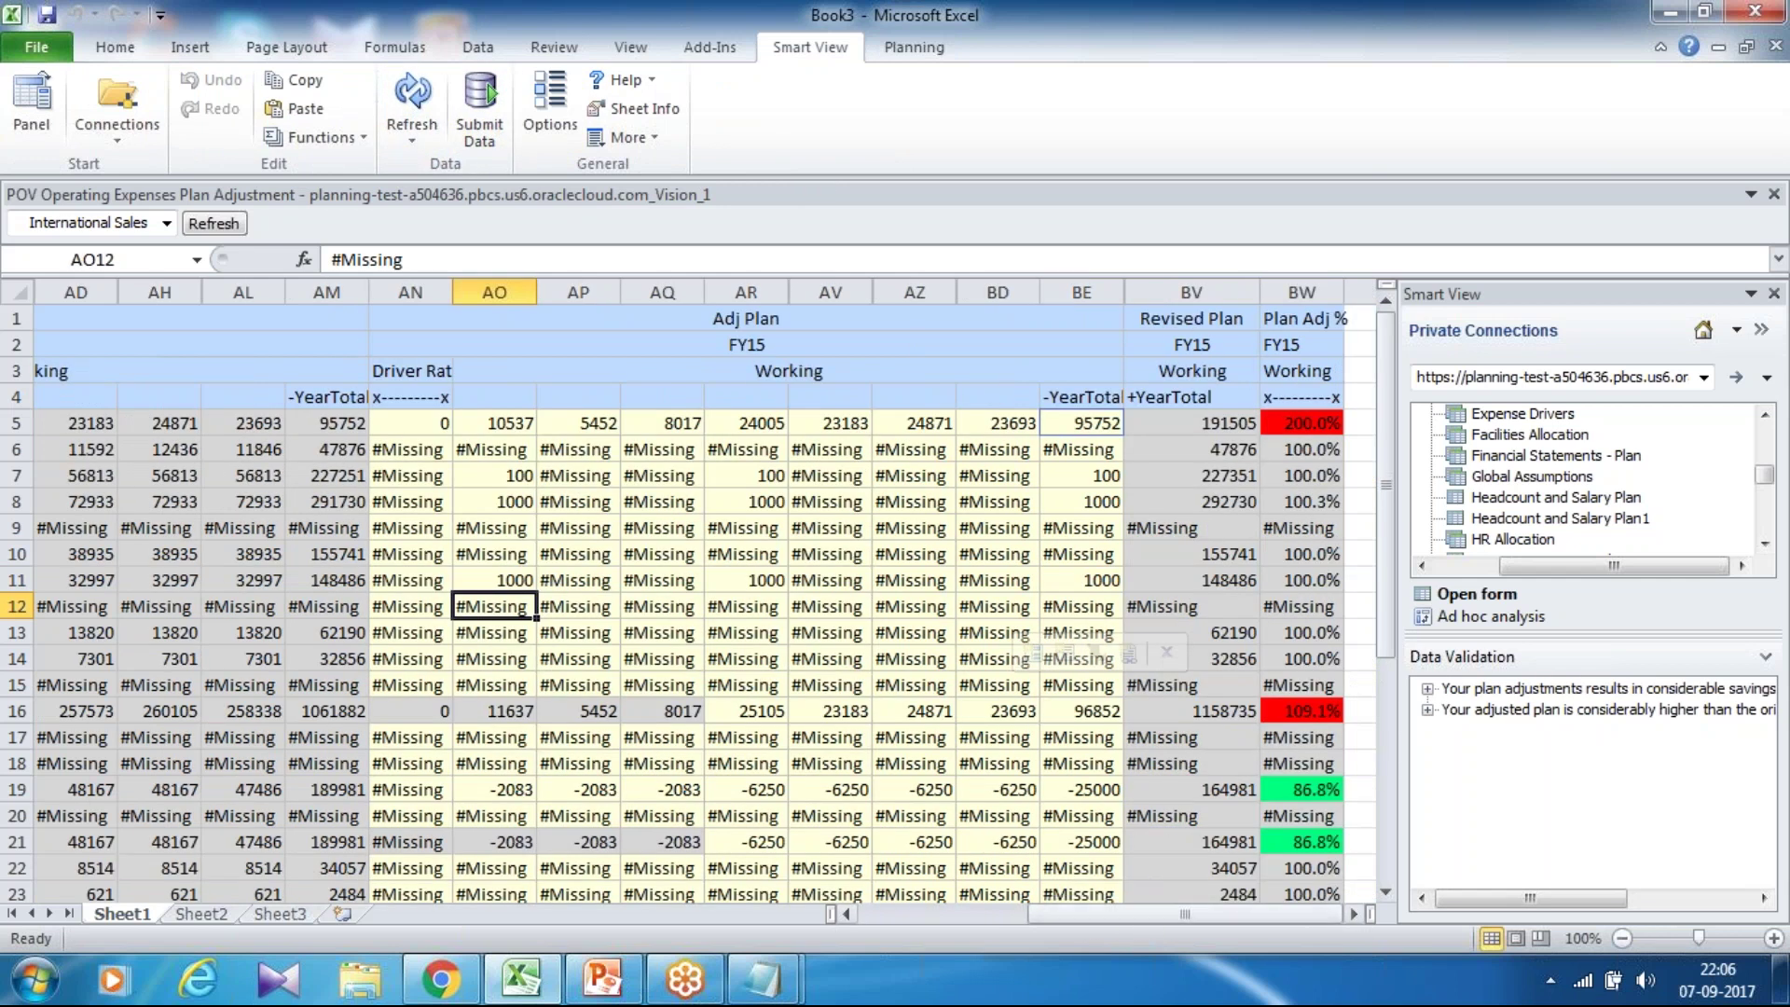
{"action": "double_click", "coordinate": [1182, 401]}
{"action": "left_click", "coordinate": [1165, 401]}
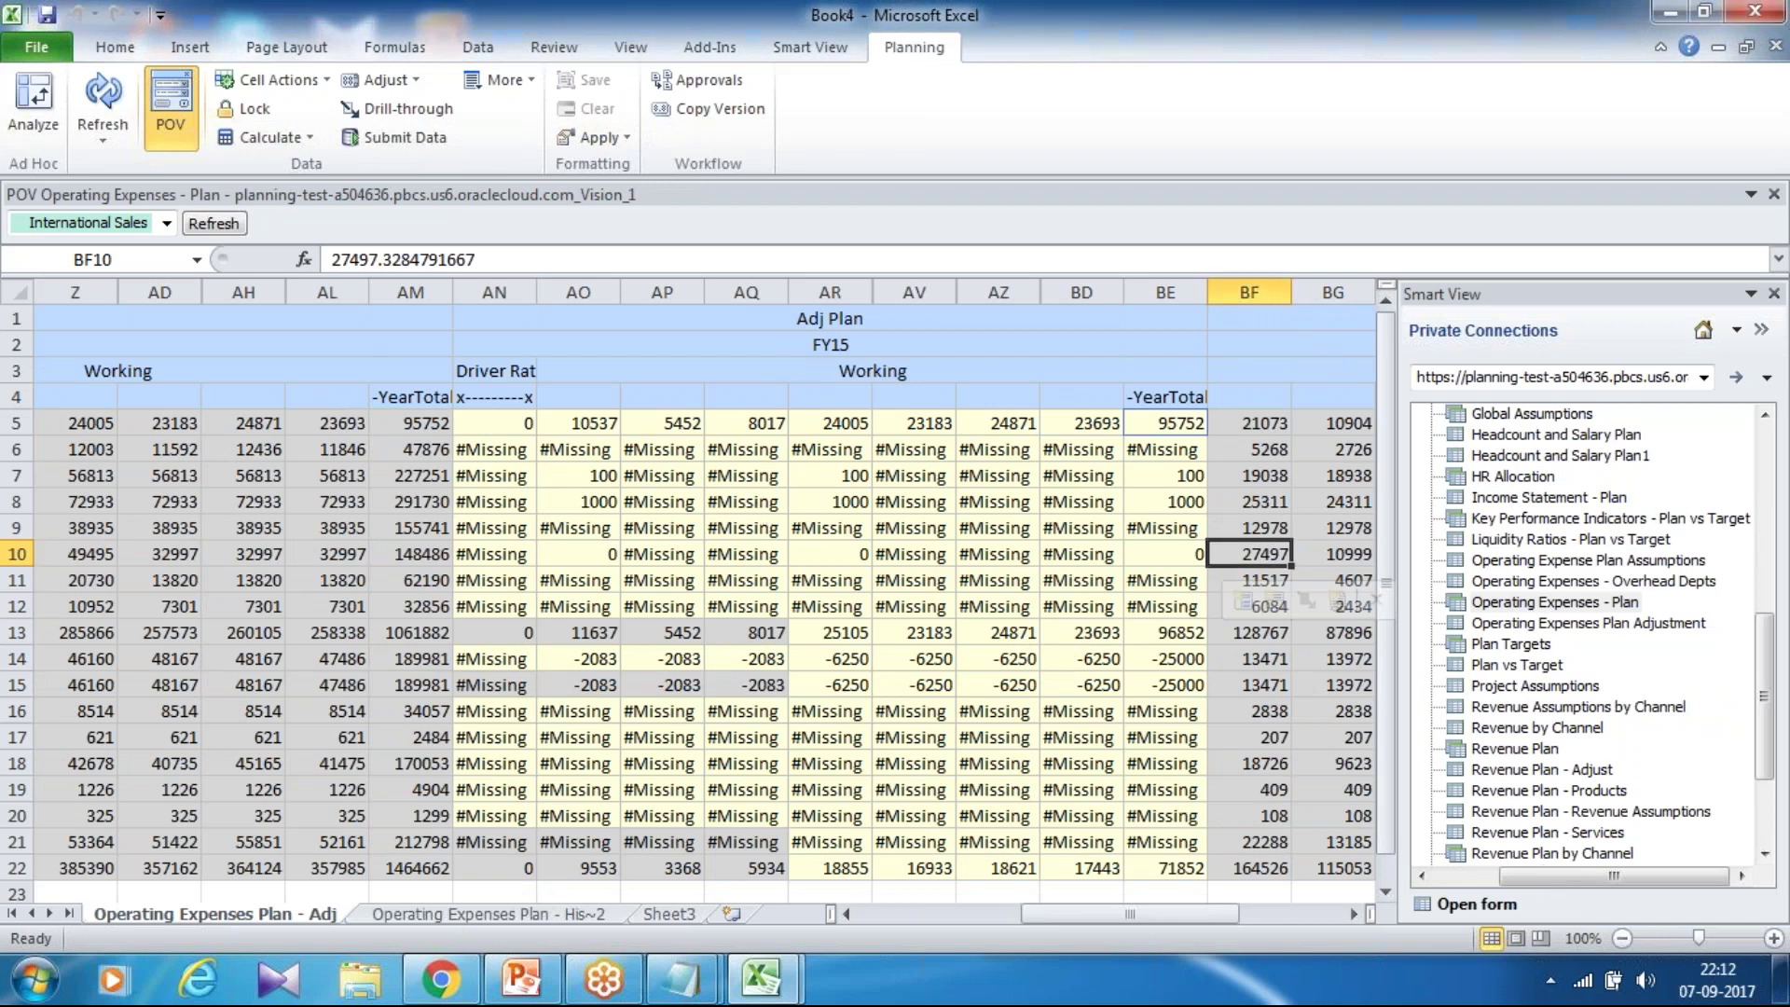
Move along the Telephone Expenses row from its January plan of 27497 to the Adj Plan cell.
{"action": "key", "text": "Down"}
{"action": "key", "text": "Left"}
{"action": "key", "text": "Left"}
{"action": "key", "text": "Left"}
{"action": "key", "text": "Left"}
{"action": "key", "text": "Left"}
{"action": "key", "text": "Left"}
{"action": "key", "text": "Left"}
{"action": "key", "text": "Left"}
{"action": "key", "text": "Left"}
{"action": "key", "text": "Left"}
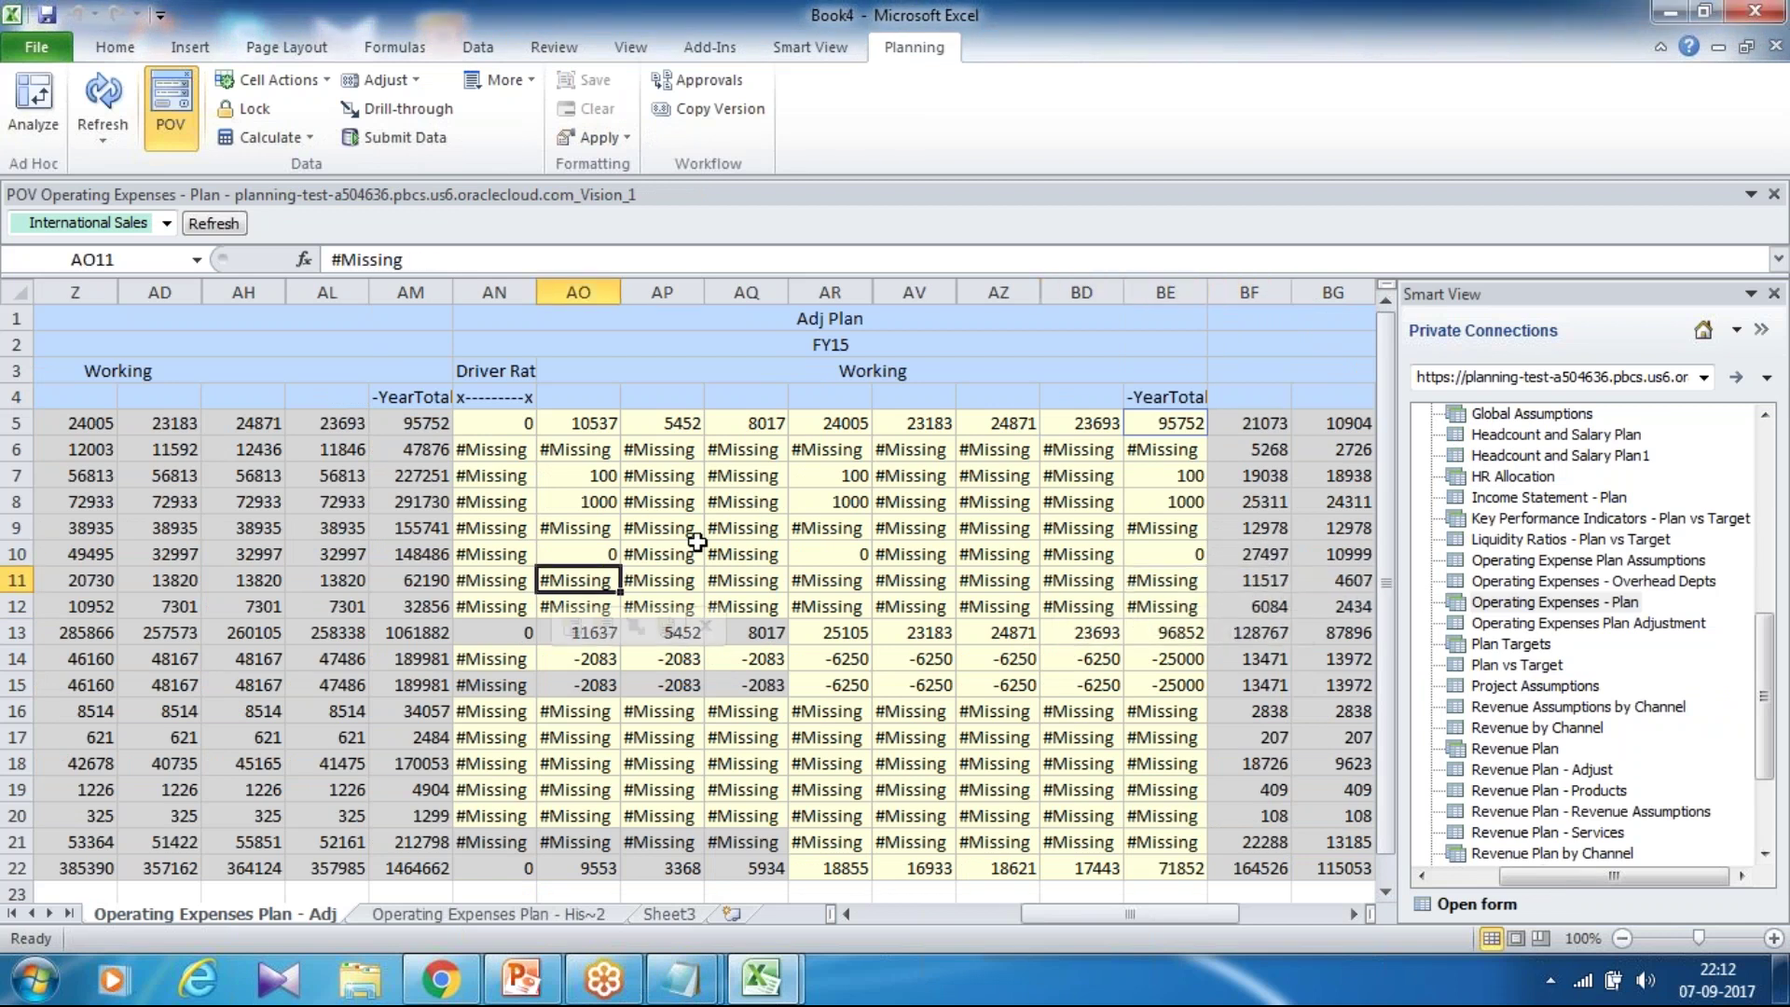
{"action": "key", "text": "Left"}
{"action": "key", "text": "Left"}
{"action": "key", "text": "Left"}
{"action": "key", "text": "Left"}
{"action": "key", "text": "Left"}
{"action": "key", "text": "Left"}
{"action": "key", "text": "Left"}
{"action": "key", "text": "Left"}
{"action": "key", "text": "Left"}
{"action": "key", "text": "Left"}
{"action": "key", "text": "Left"}
{"action": "key", "text": "Left"}
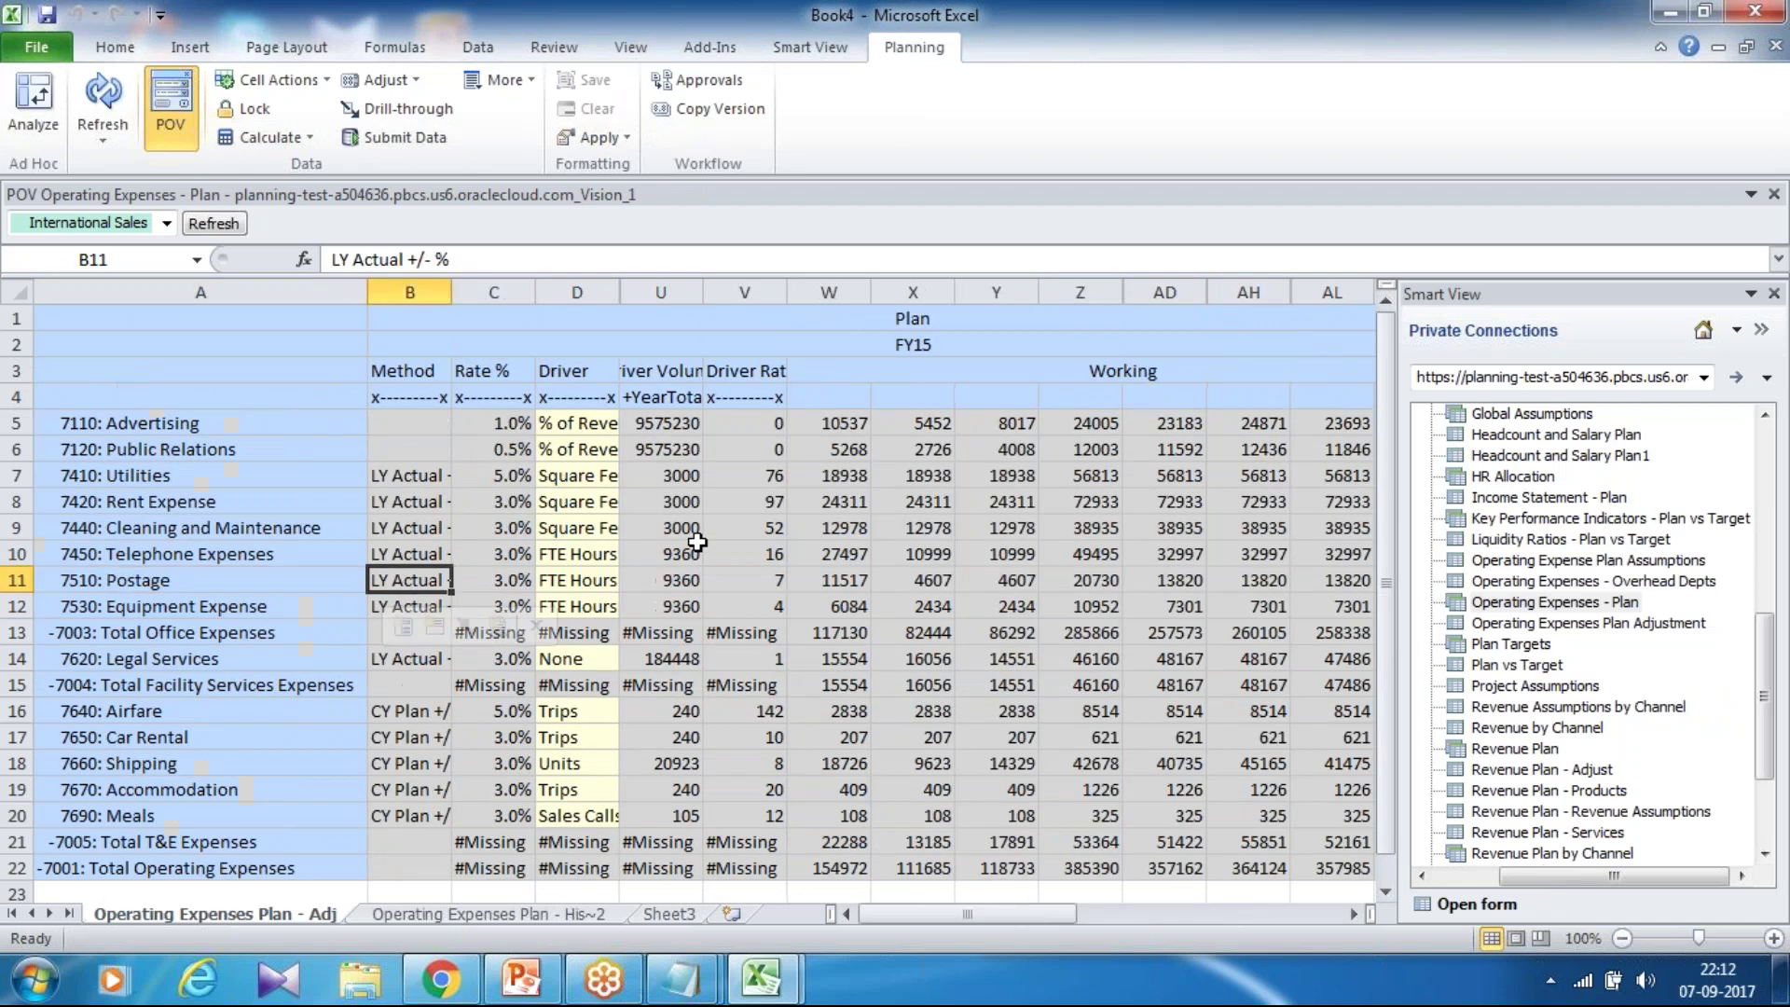
{"action": "key", "text": "Up"}
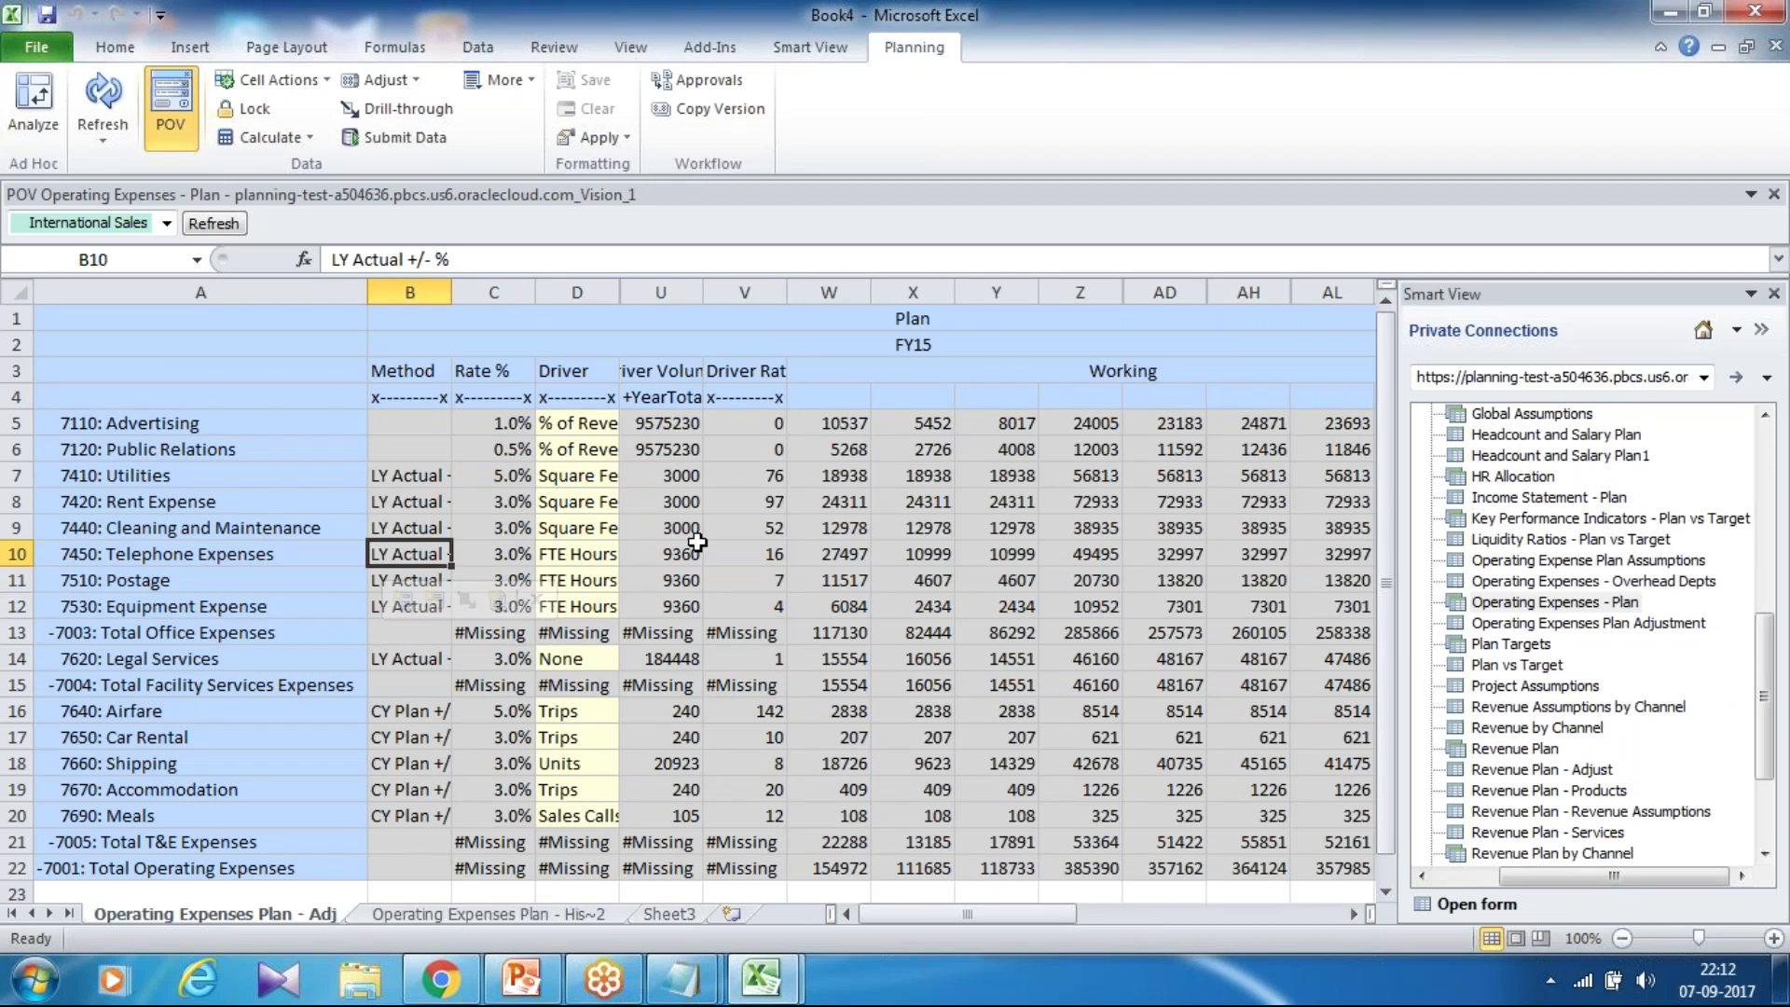
{"action": "key", "text": "Right"}
{"action": "key", "text": "Right"}
{"action": "key", "text": "Right"}
{"action": "key", "text": "Right"}
{"action": "key", "text": "Right"}
{"action": "key", "text": "Right"}
{"action": "key", "text": "Right"}
{"action": "key", "text": "Right"}
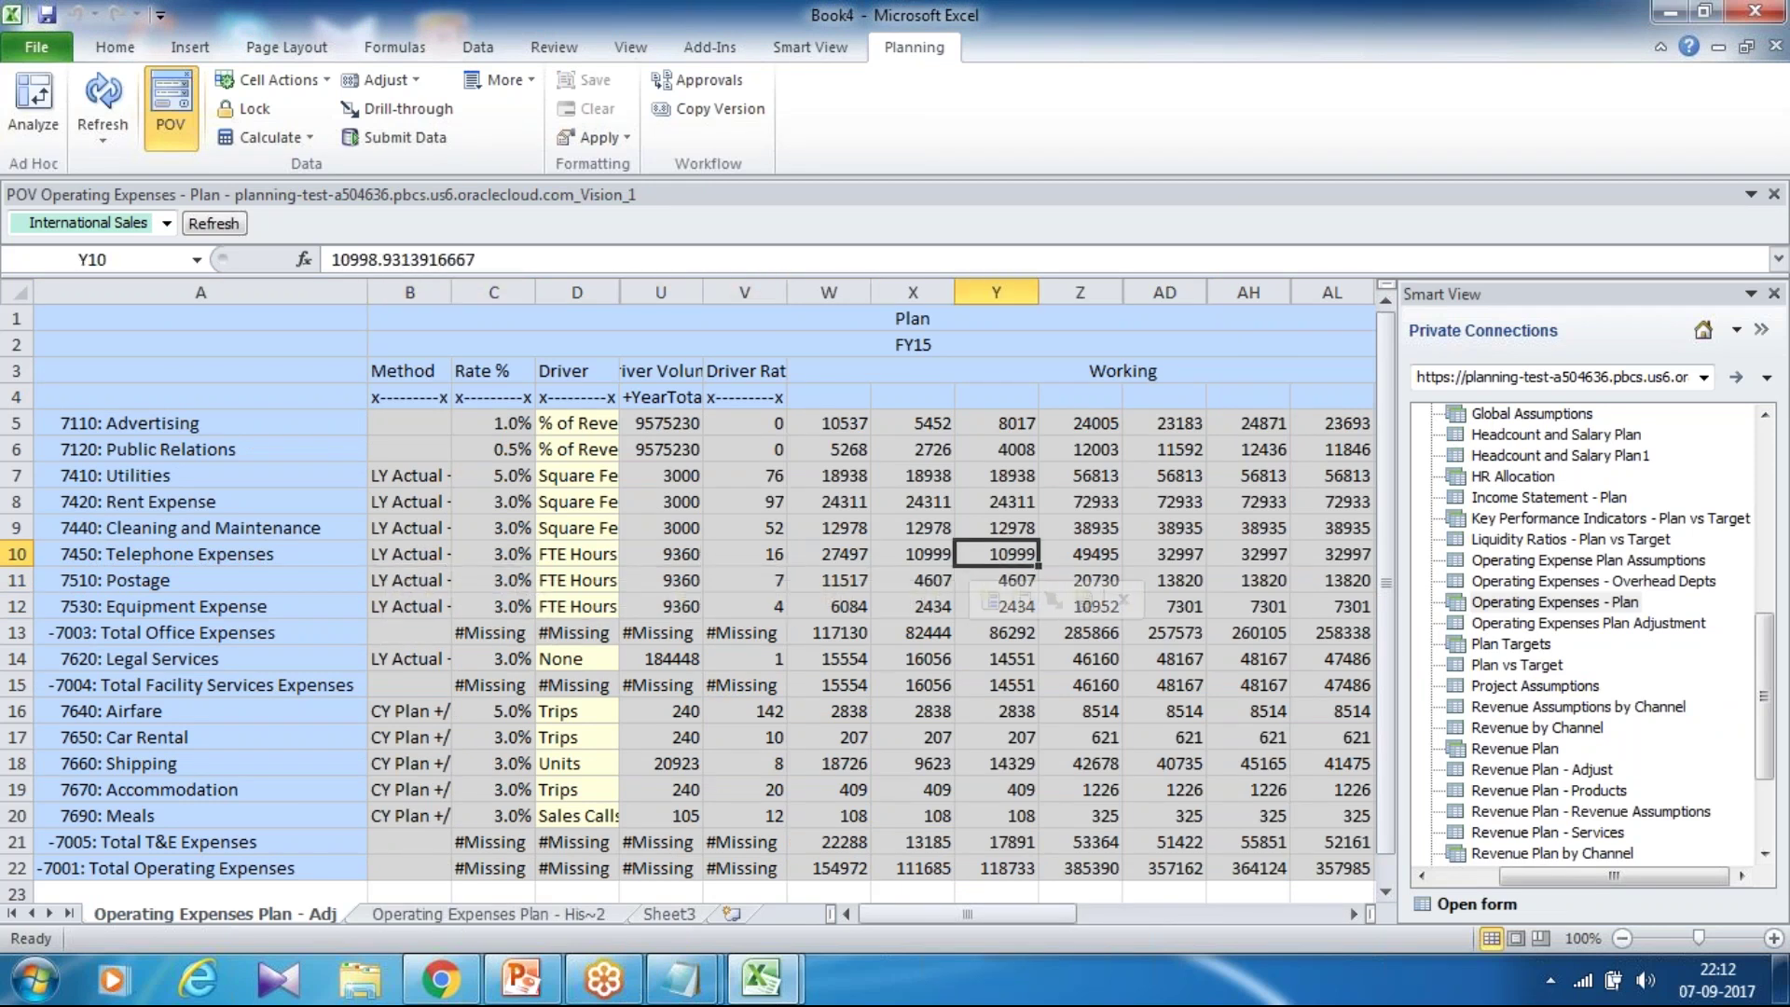
{"action": "key", "text": "Right"}
{"action": "key", "text": "Right"}
{"action": "key", "text": "Right"}
{"action": "key", "text": "Right"}
{"action": "key", "text": "Right"}
{"action": "key", "text": "Right"}
{"action": "key", "text": "Right"}
{"action": "key", "text": "Left"}
{"action": "key", "text": "Left"}
{"action": "key", "text": "Left"}
{"action": "key", "text": "Left"}
{"action": "key", "text": "Left"}
{"action": "key", "text": "Left"}
{"action": "key", "text": "Left"}
{"action": "key", "text": "Left"}
{"action": "key", "text": "Left"}
{"action": "key", "text": "Left"}
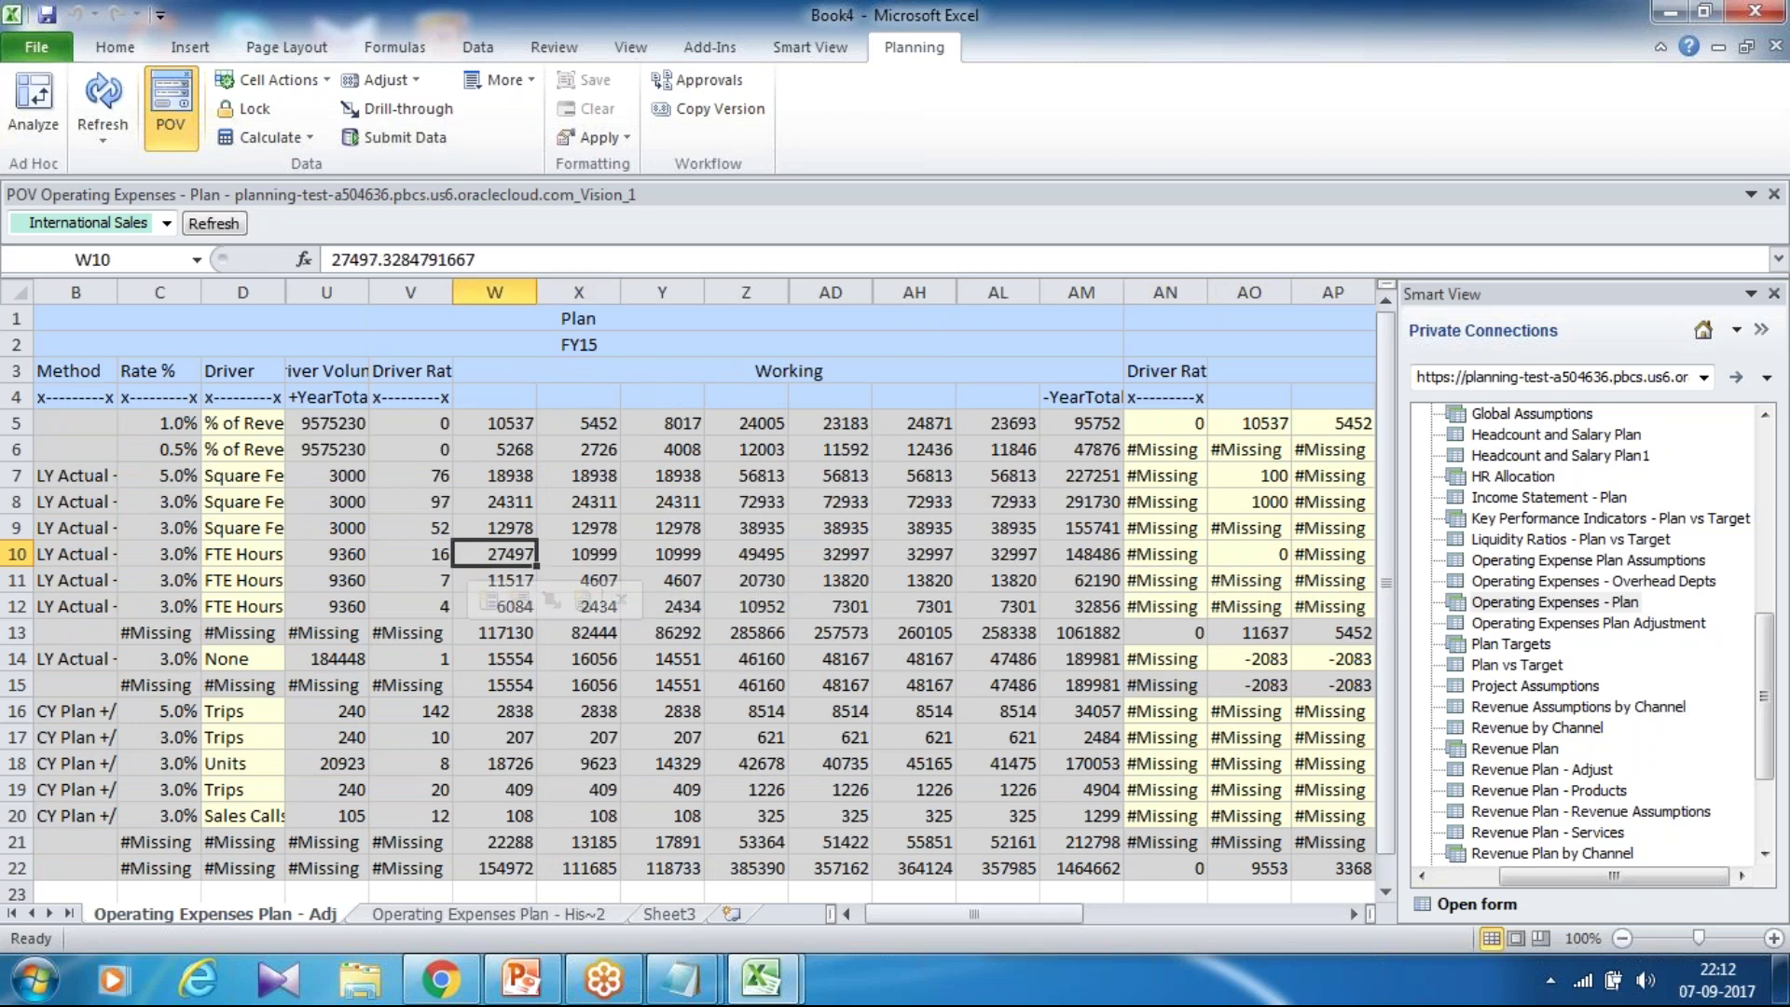
{"action": "key", "text": "Right"}
{"action": "key", "text": "Right"}
{"action": "key", "text": "Right"}
{"action": "key", "text": "Right"}
{"action": "key", "text": "Right"}
{"action": "key", "text": "Right"}
{"action": "key", "text": "Right"}
{"action": "key", "text": "Right"}
{"action": "key", "text": "Right"}
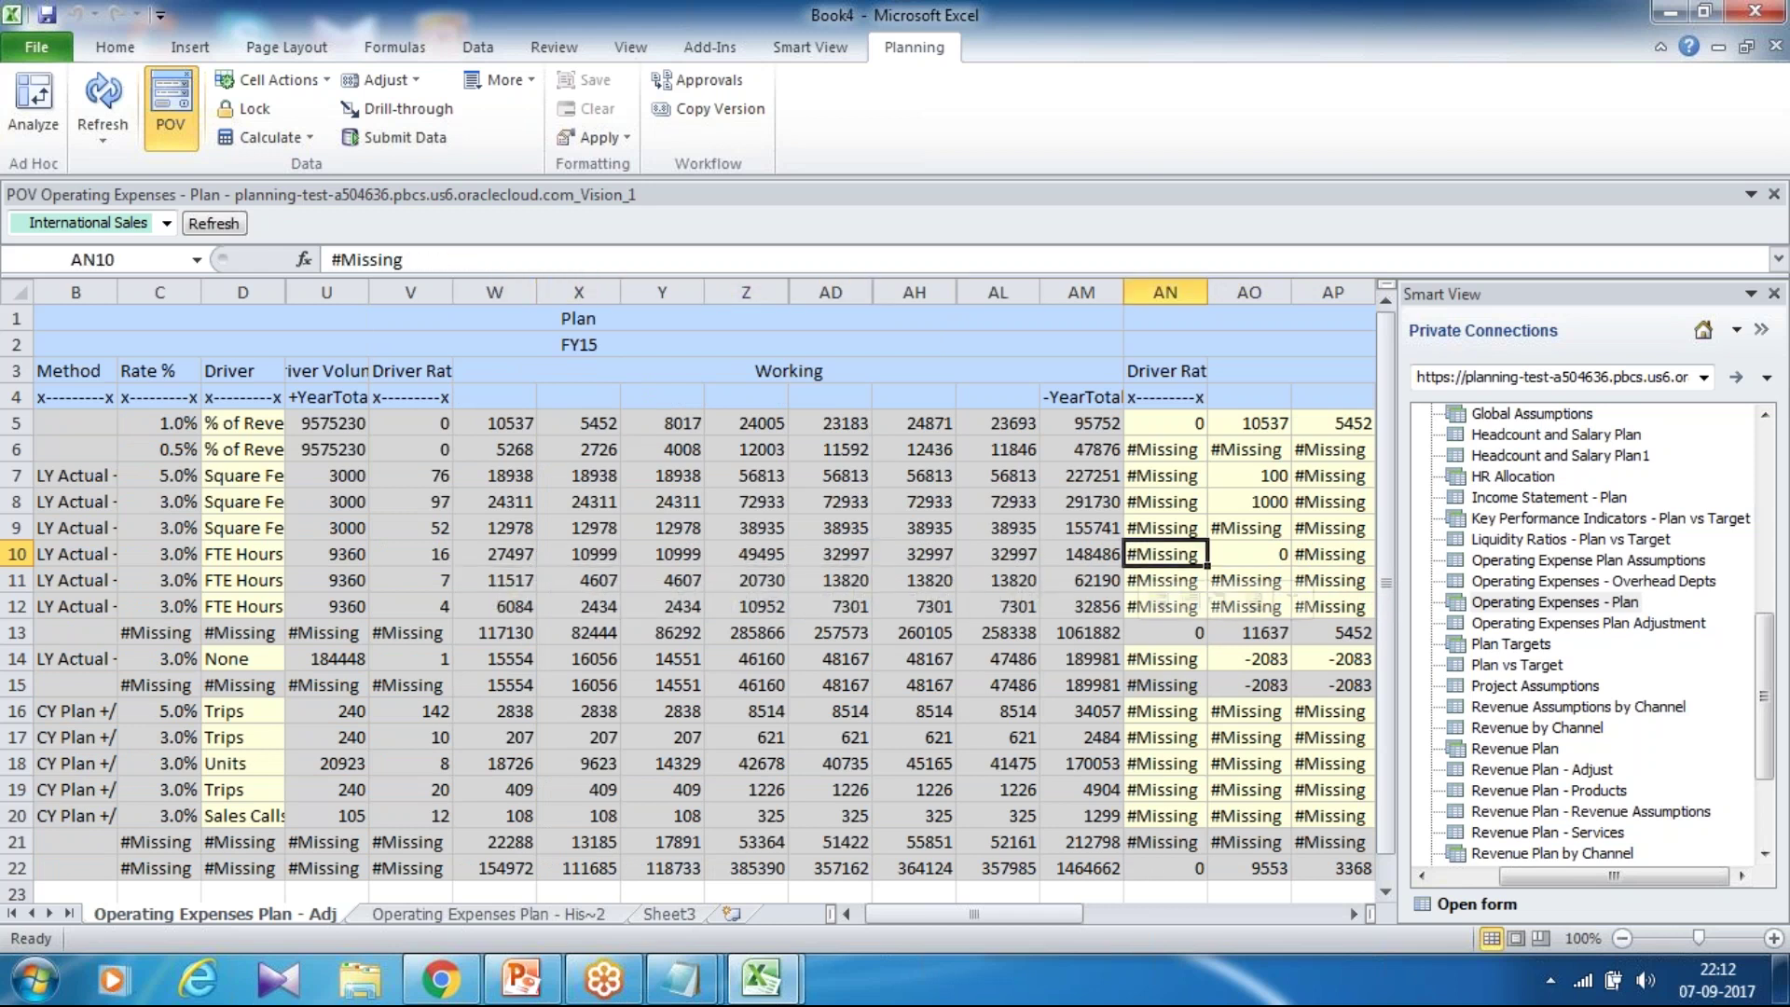
Enter a 1000 January adjustment for Telephone Expenses and submit it.
{"action": "left_click", "coordinate": [1264, 396]}
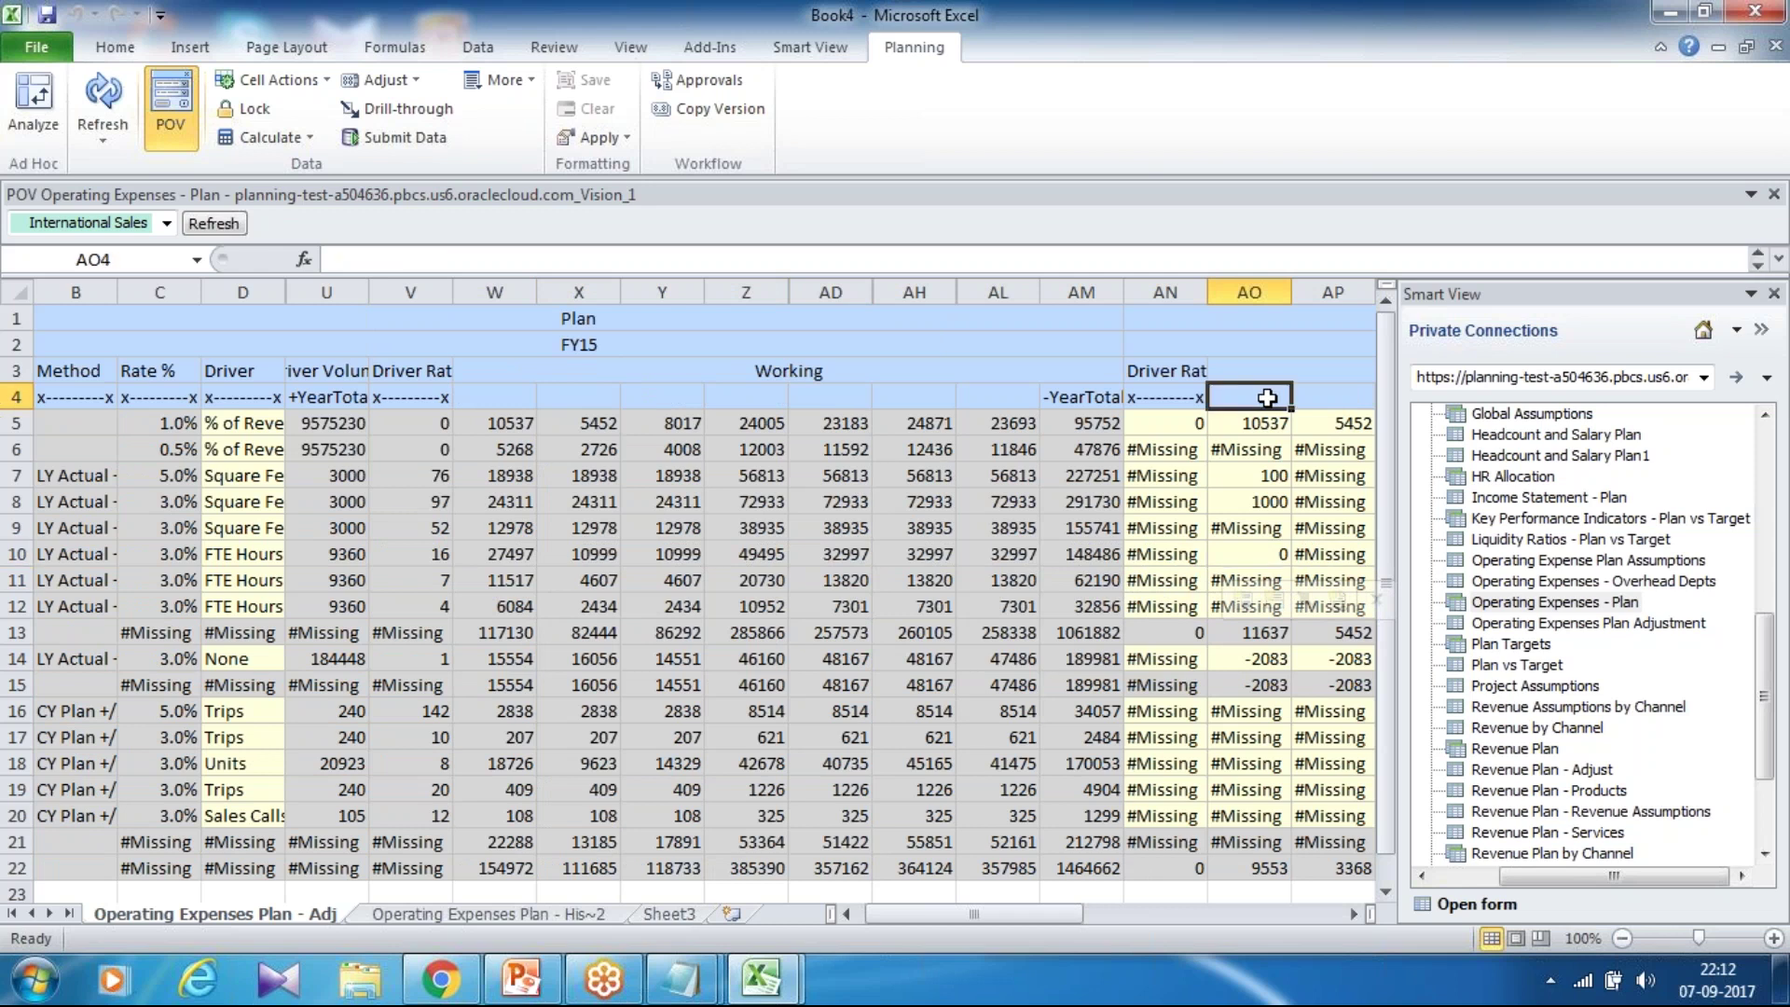
{"action": "left_click", "coordinate": [1254, 550]}
{"action": "type", "text": "1000"}
{"action": "key", "text": "Return"}
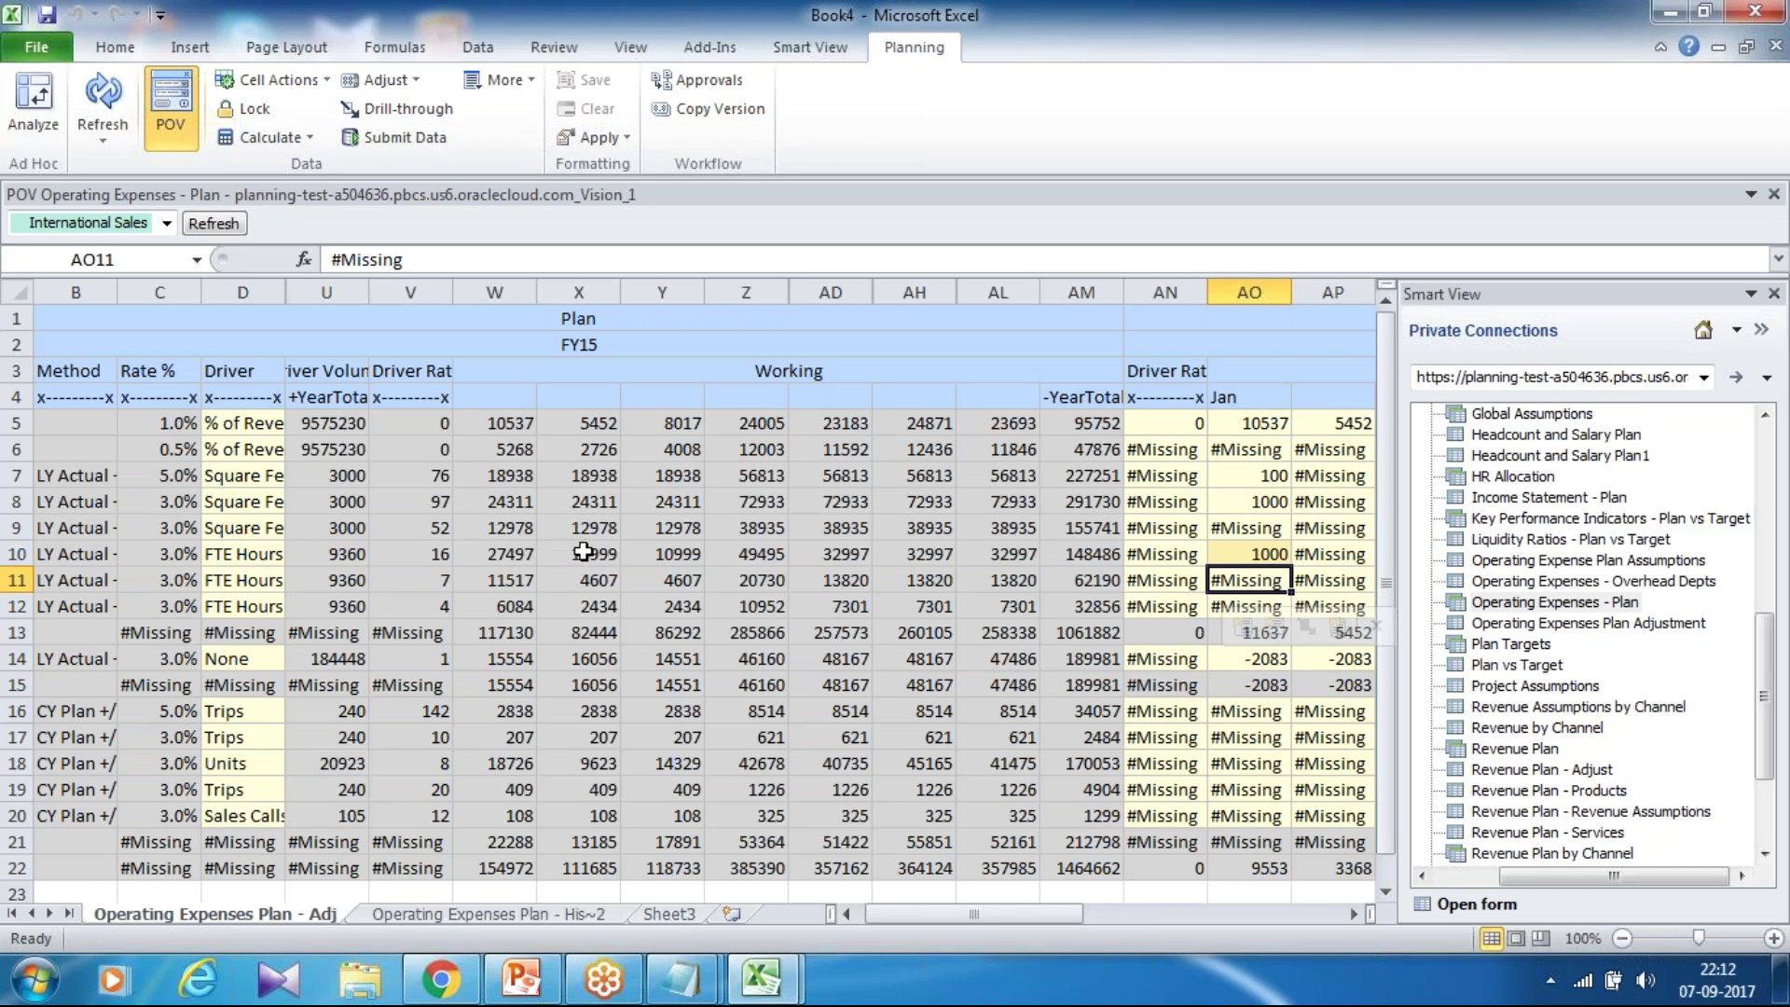
{"action": "left_click", "coordinate": [811, 46]}
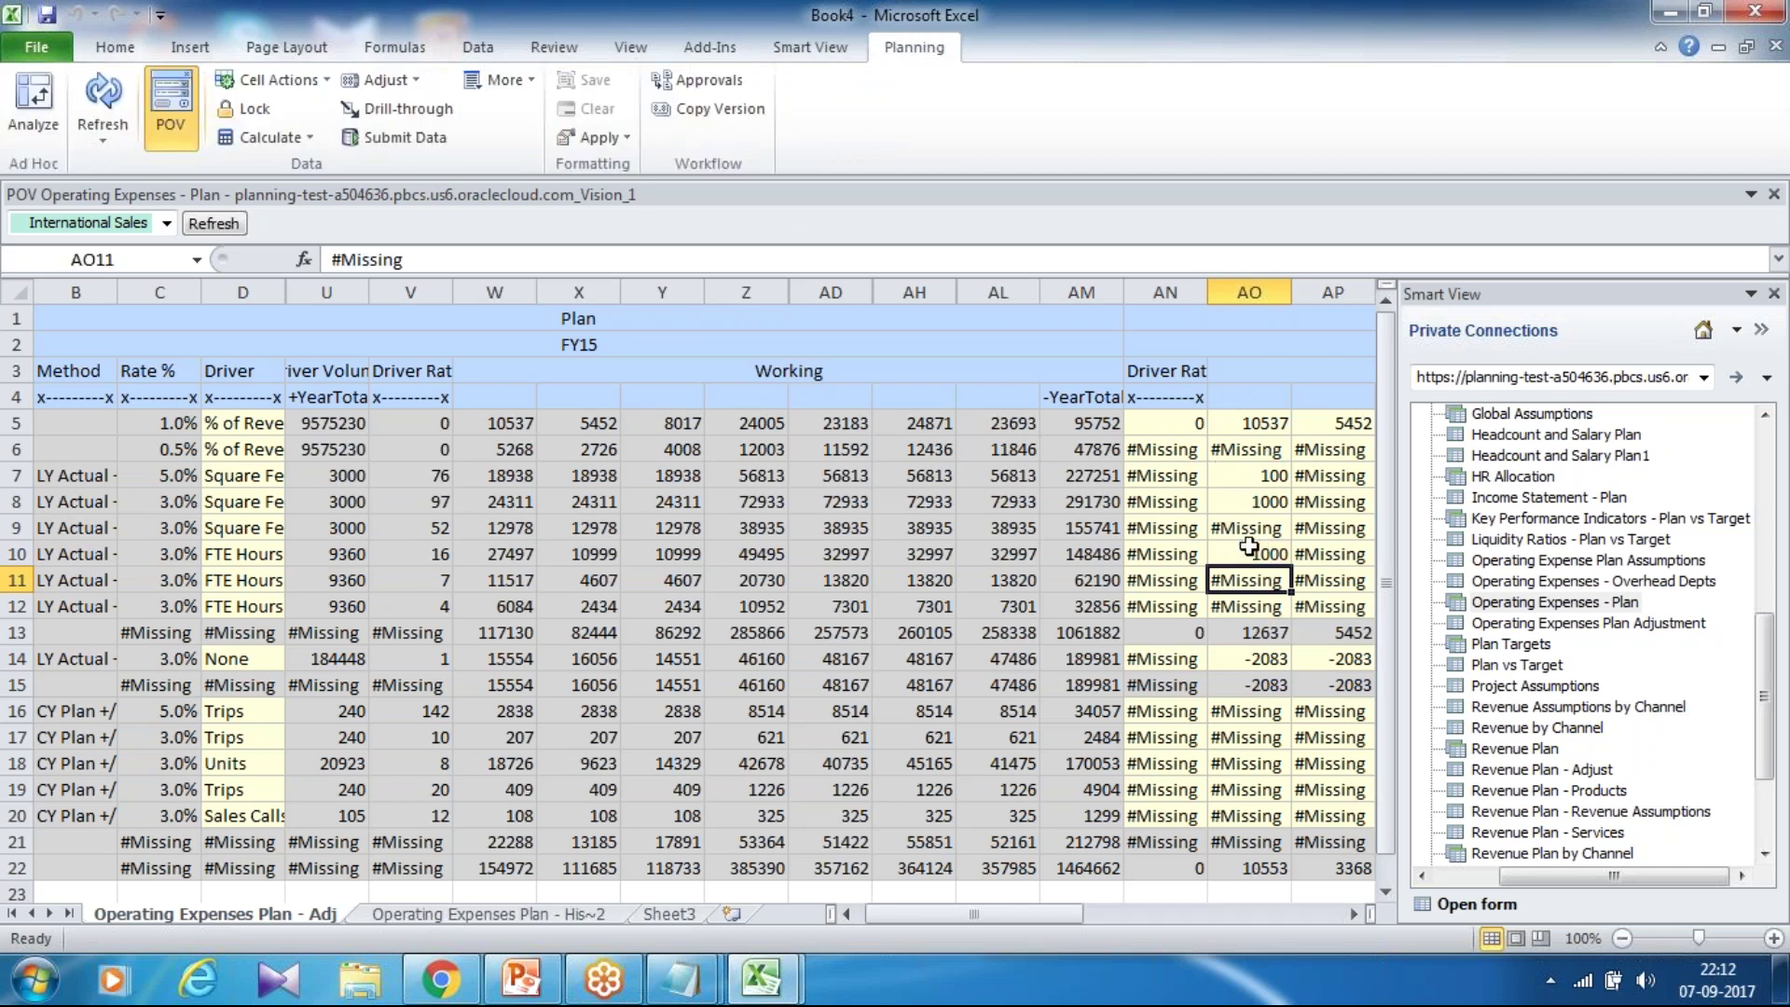
{"action": "left_click", "coordinate": [1249, 552]}
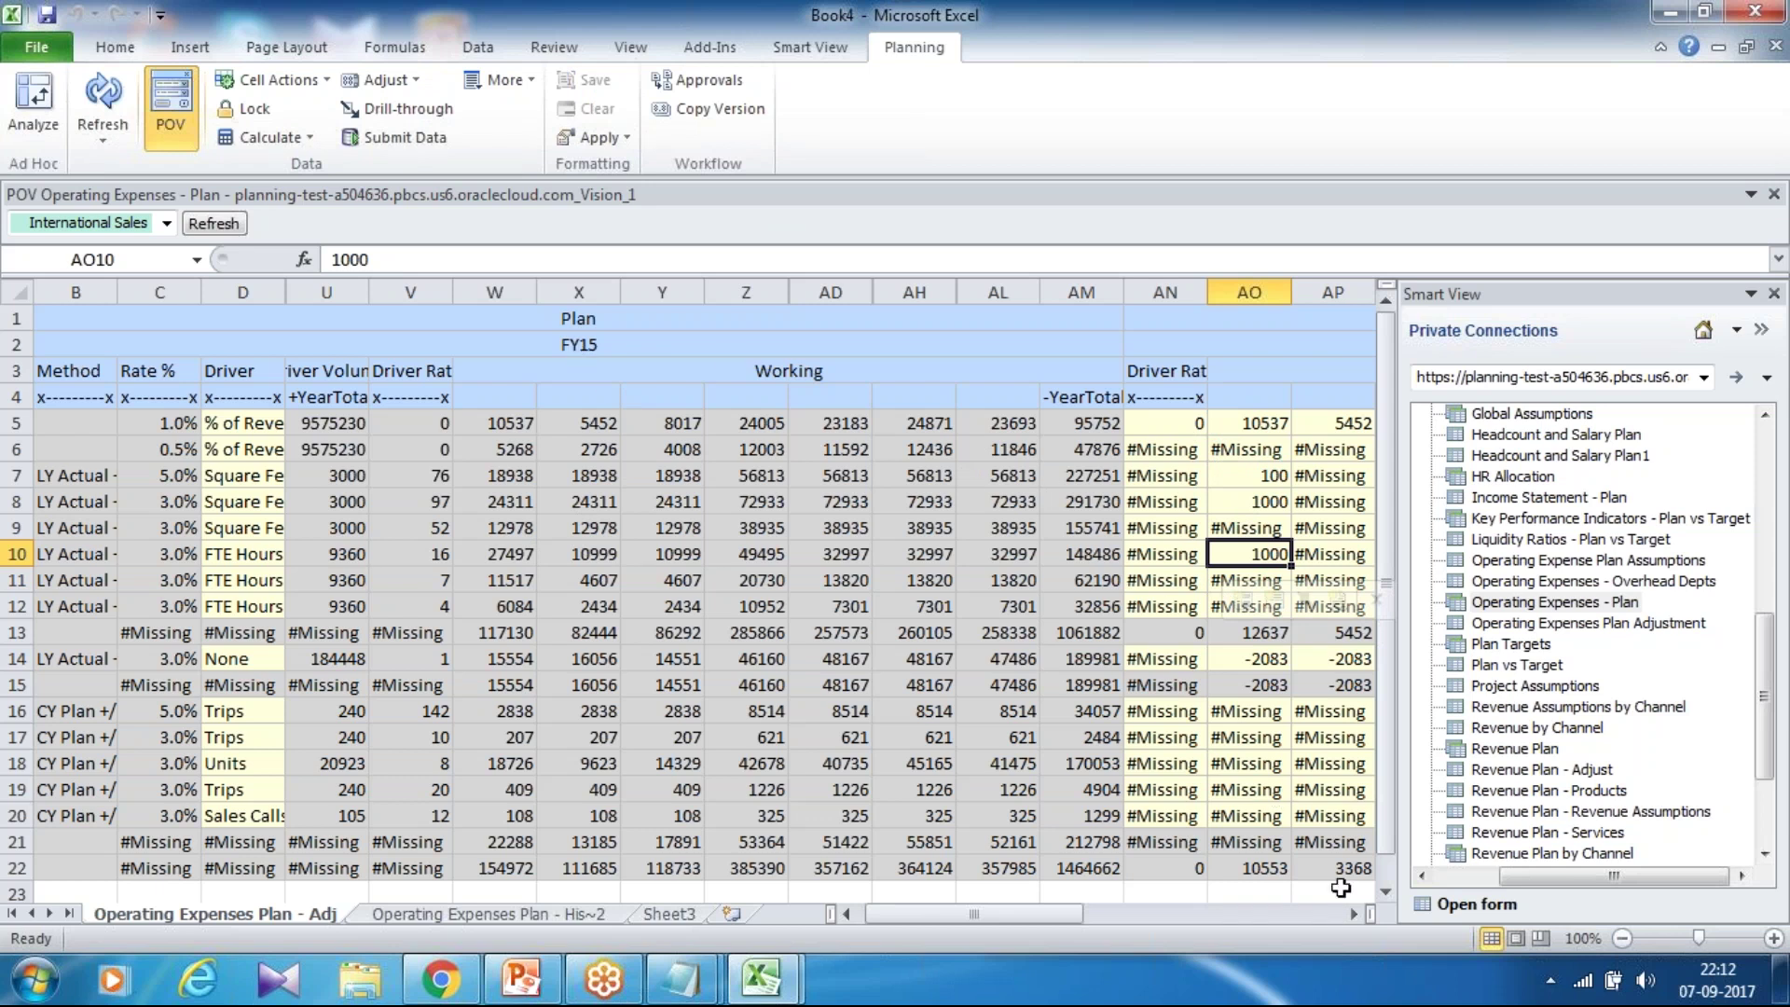
Scroll right and confirm the revised January plan for Telephone Expenses reads 28497.
{"action": "left_click", "coordinate": [1353, 914]}
{"action": "left_click", "coordinate": [1353, 914]}
{"action": "left_click", "coordinate": [1353, 915]}
{"action": "left_click", "coordinate": [1353, 914]}
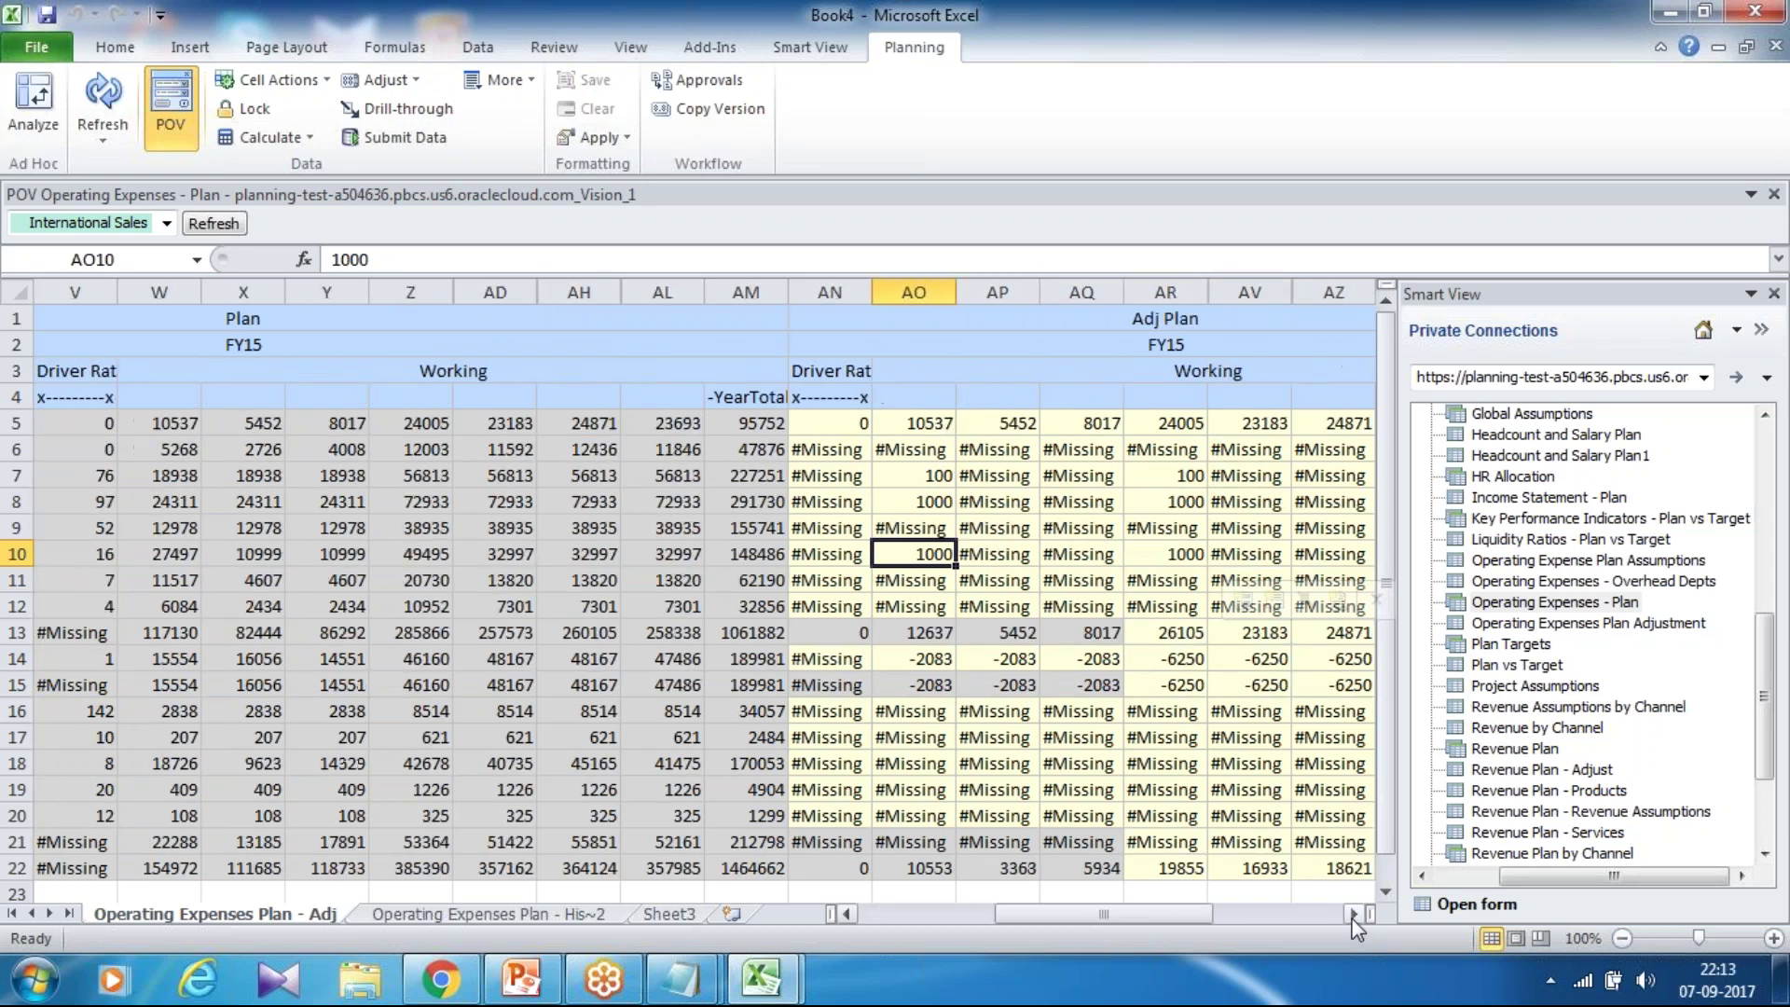
{"action": "left_click", "coordinate": [1353, 914]}
{"action": "left_click", "coordinate": [1353, 915]}
{"action": "left_click", "coordinate": [1353, 914]}
{"action": "left_click", "coordinate": [1352, 914]}
{"action": "left_click", "coordinate": [1352, 915]}
{"action": "left_click", "coordinate": [1353, 915]}
{"action": "left_click", "coordinate": [1353, 914]}
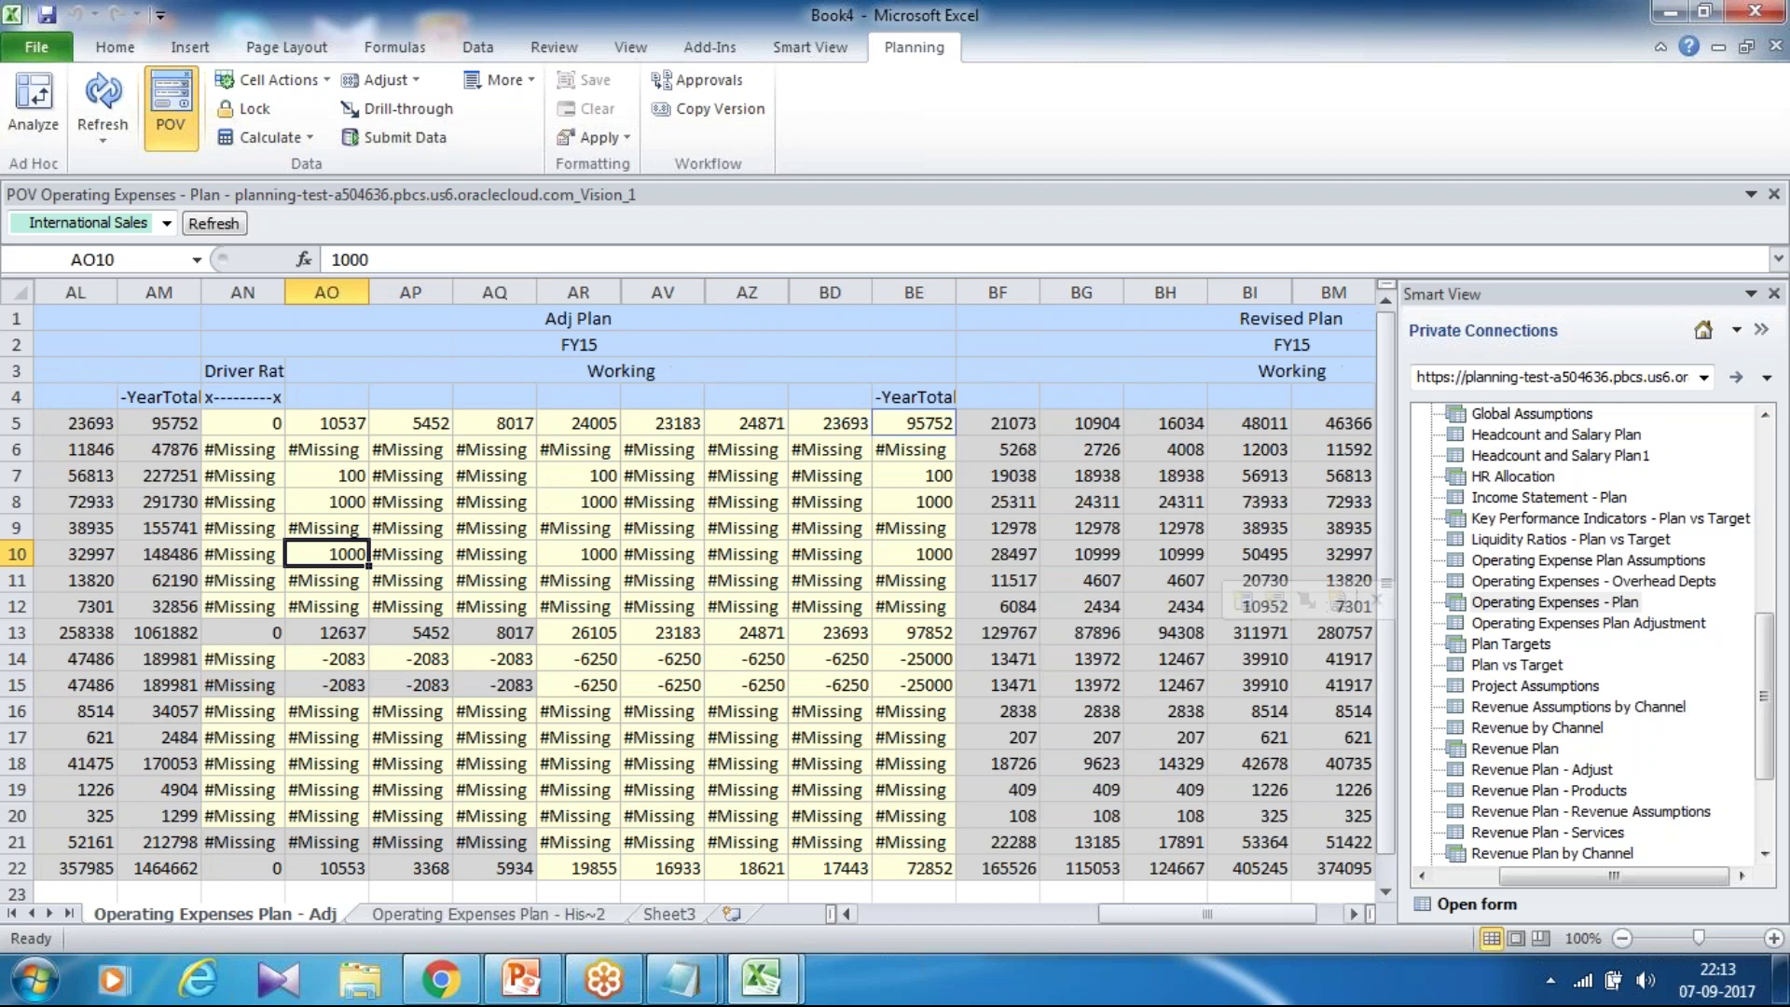
{"action": "left_click", "coordinate": [1023, 553]}
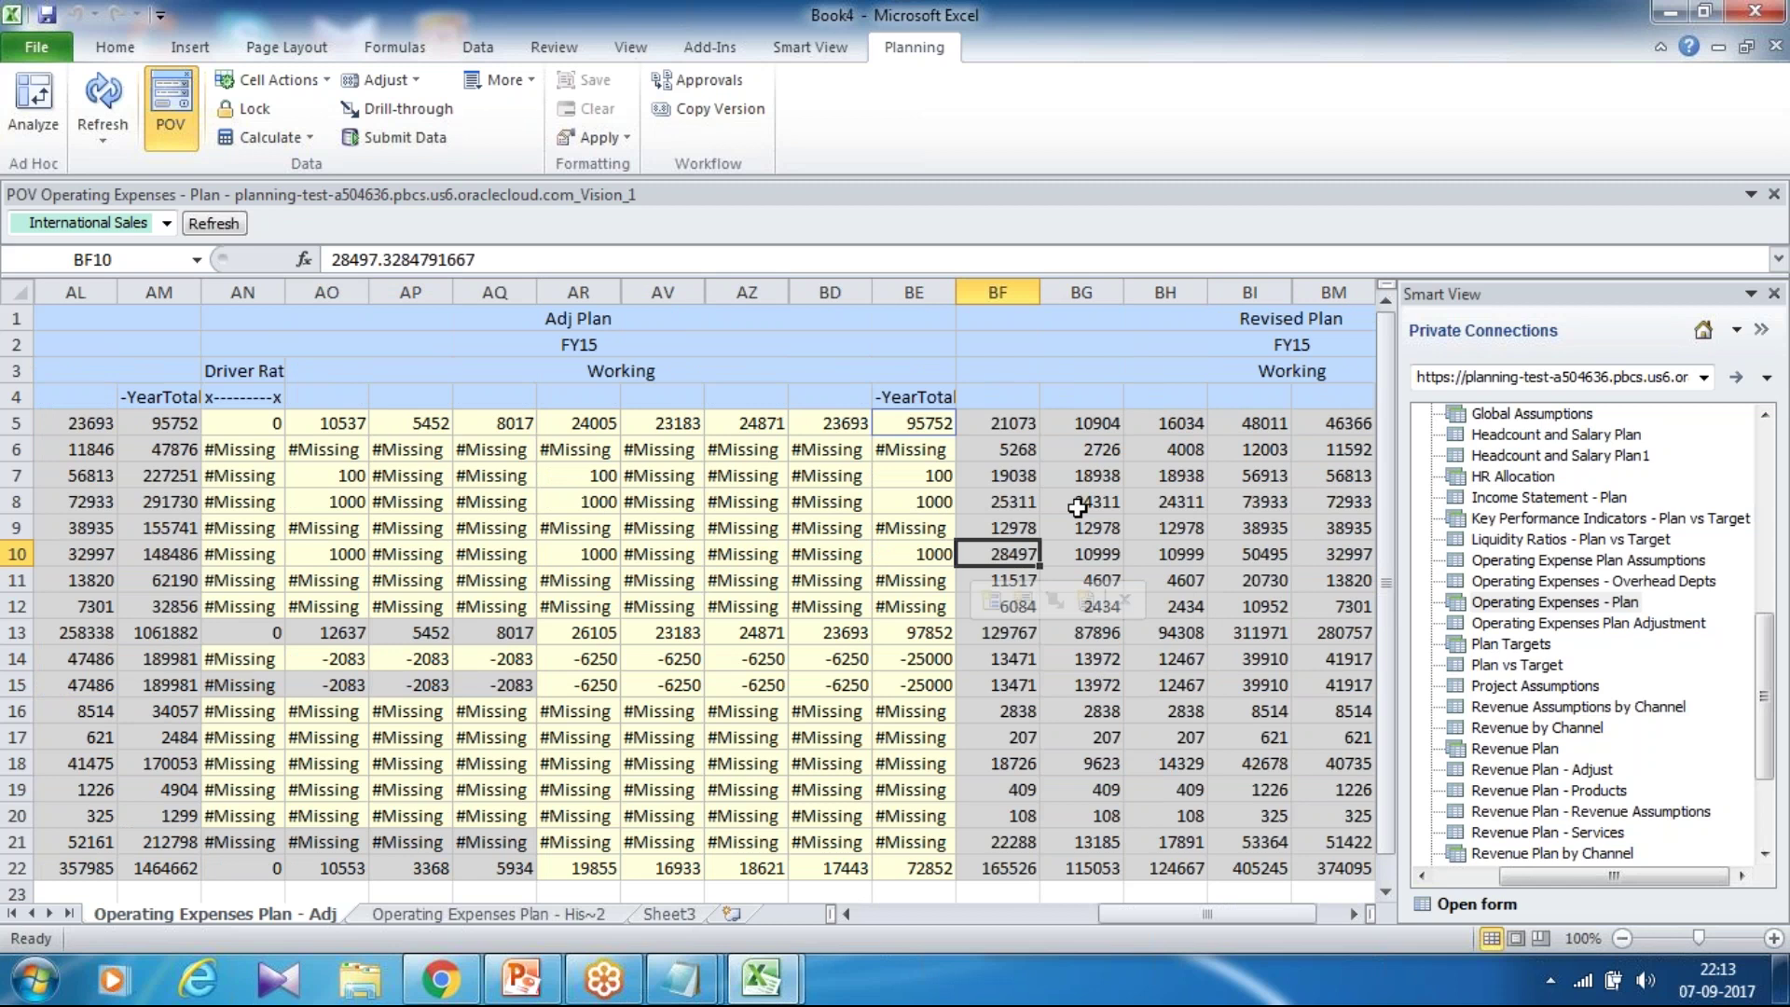
Switch to PowerPoint and show the closing 'Any Question?' slide 3.
{"action": "left_click", "coordinate": [522, 979]}
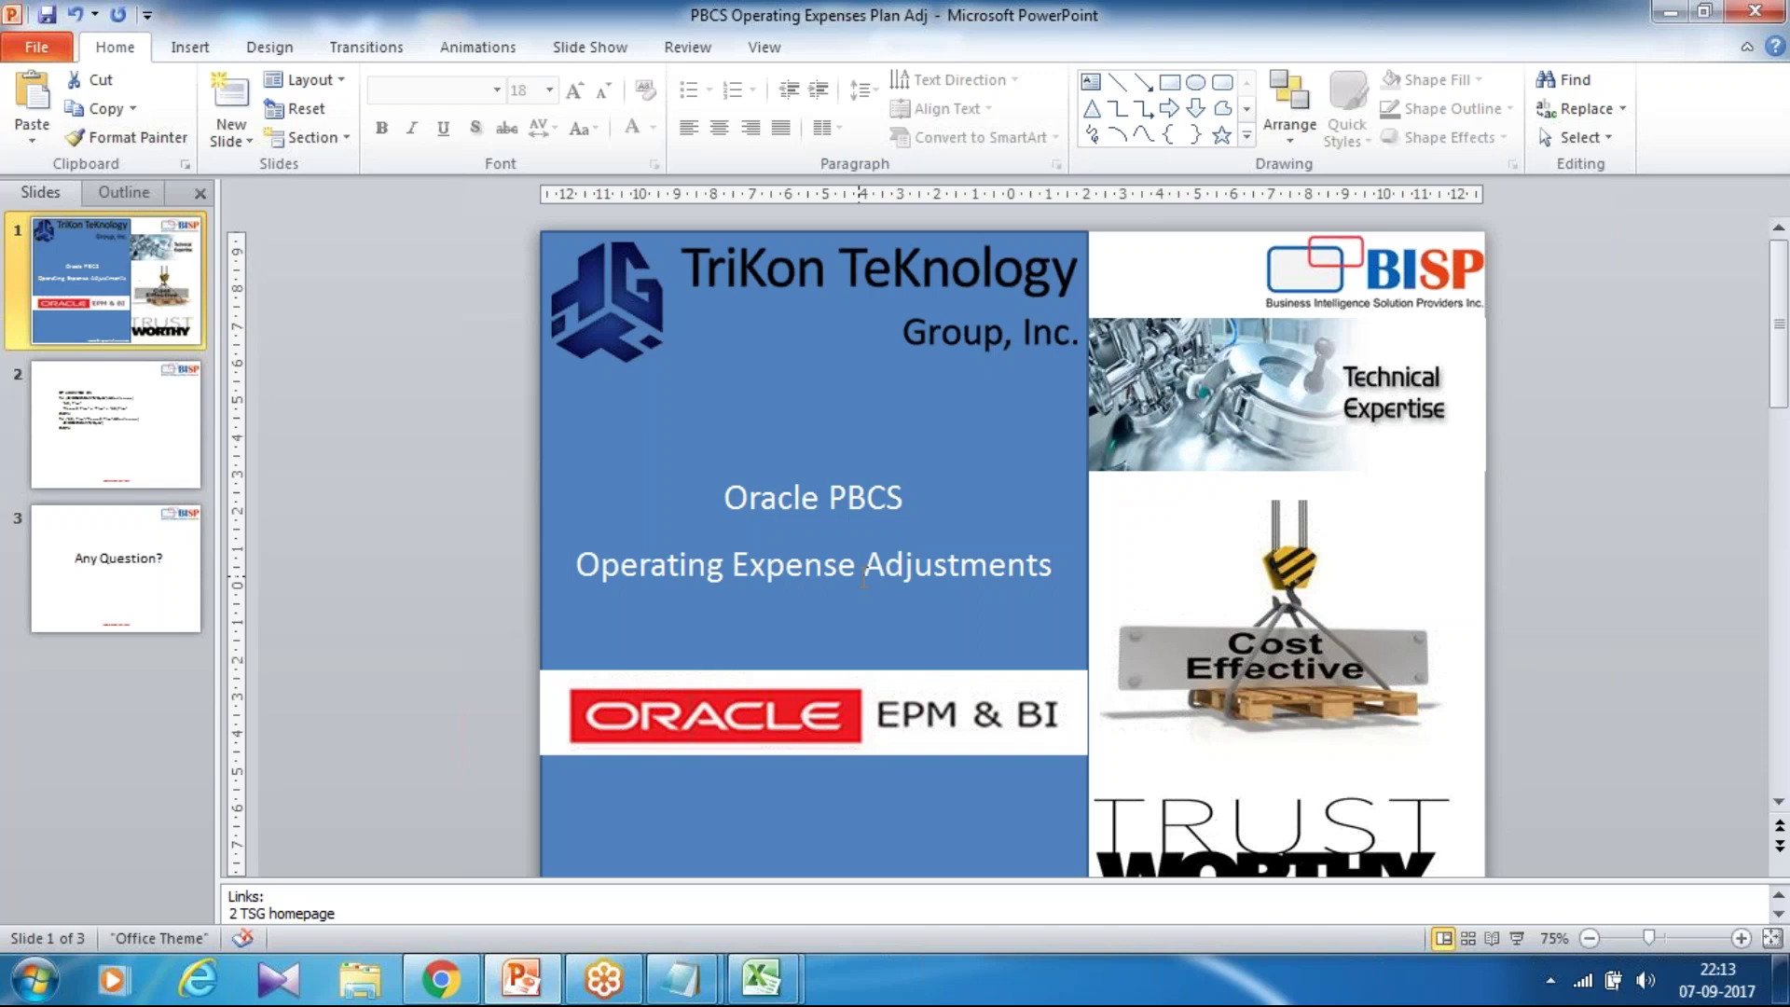
{"action": "left_click", "coordinate": [130, 586]}
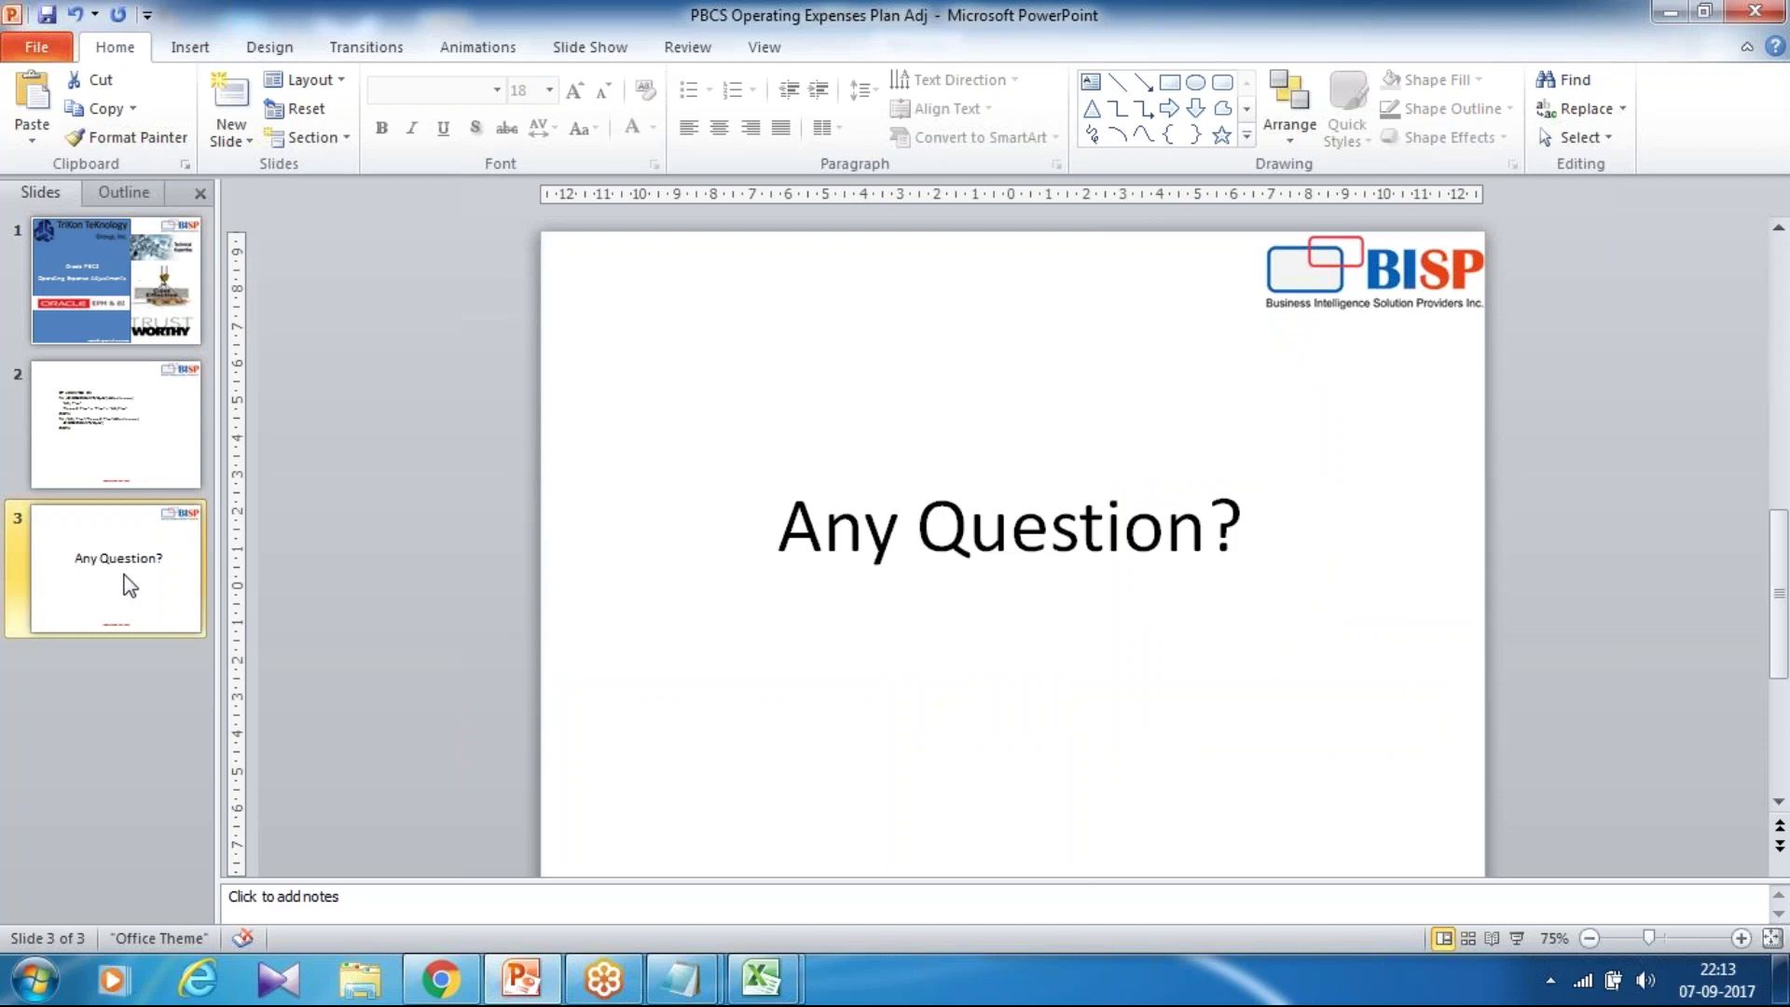
{"action": "scroll", "coordinate": [888, 397], "scroll_direction": "down", "scroll_amount": 2}
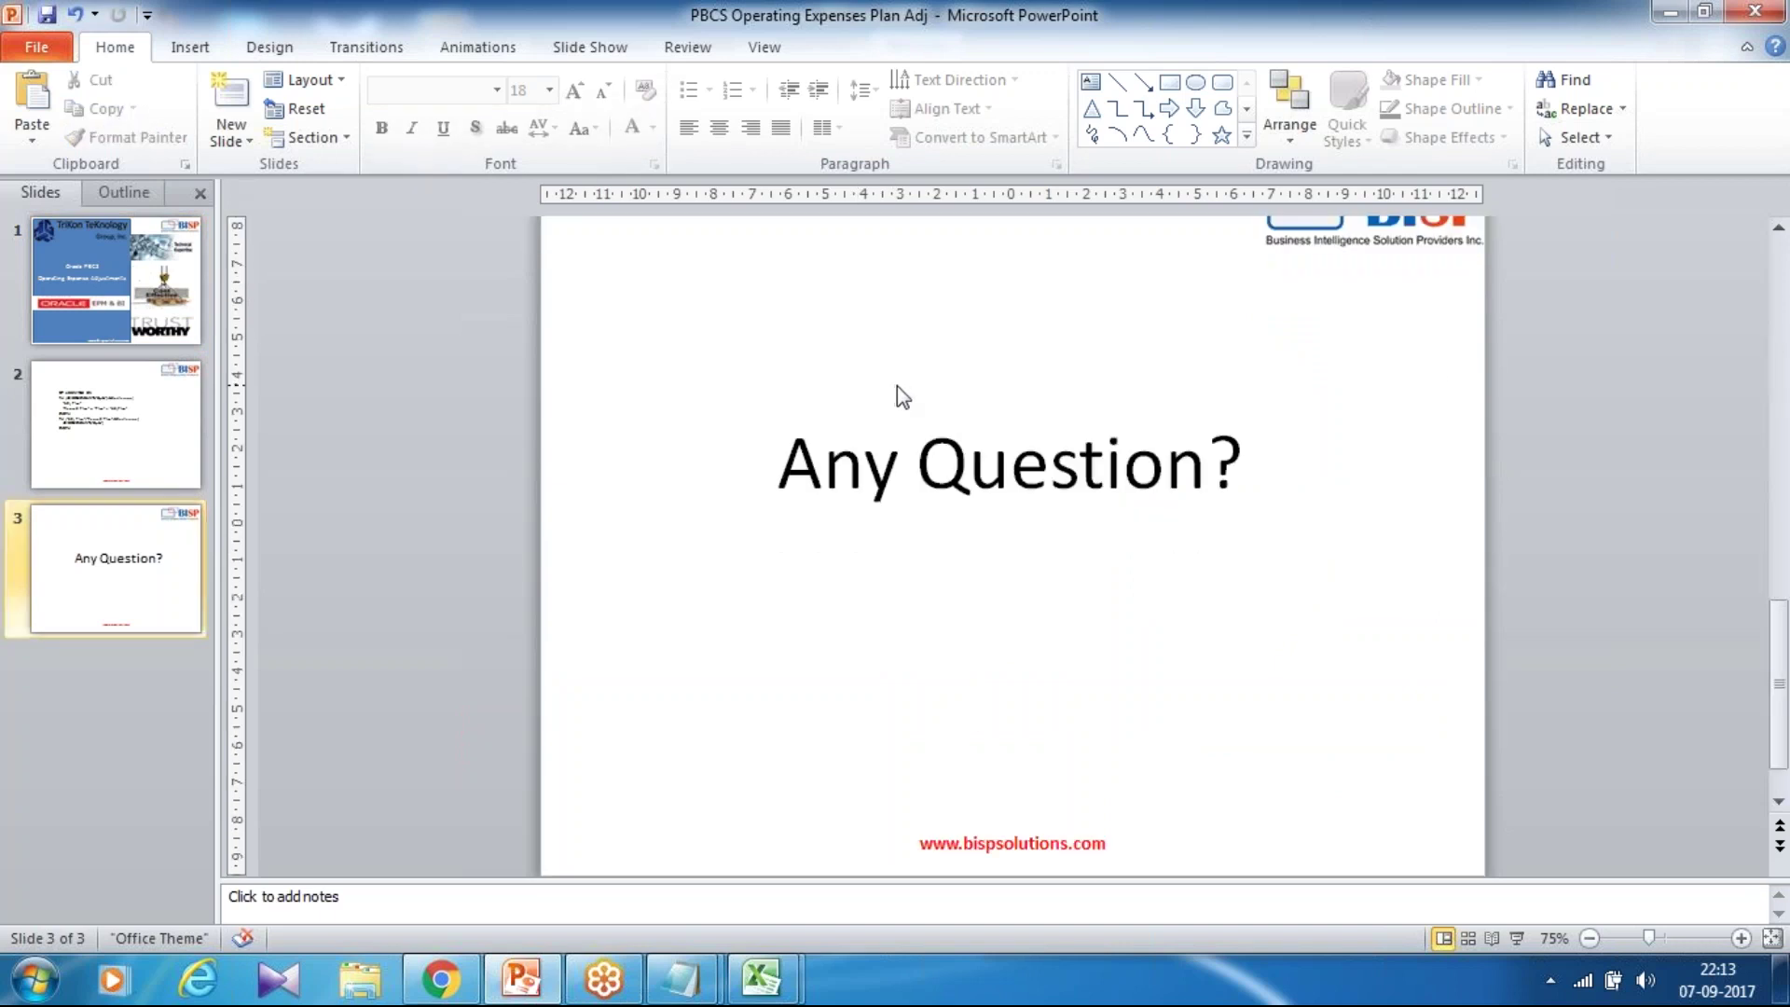